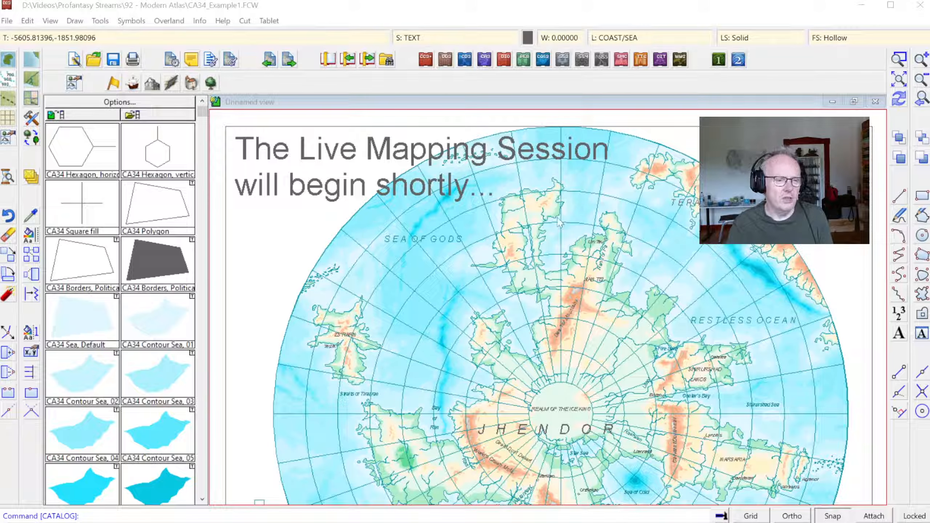
- Start a new overland map with own settings and compare the Annual Modern Atlas and Annual Modern Atlas (metric) styles
left_click(74, 60)
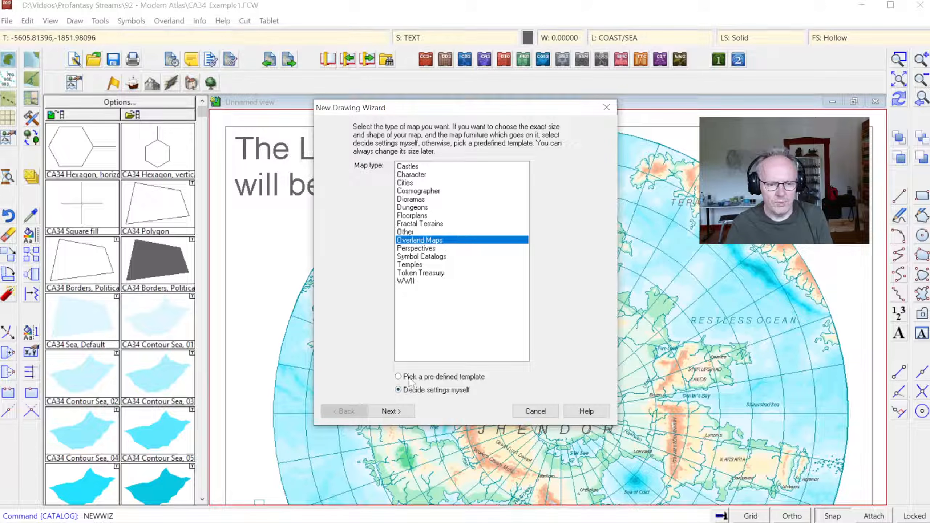
left_click(395, 411)
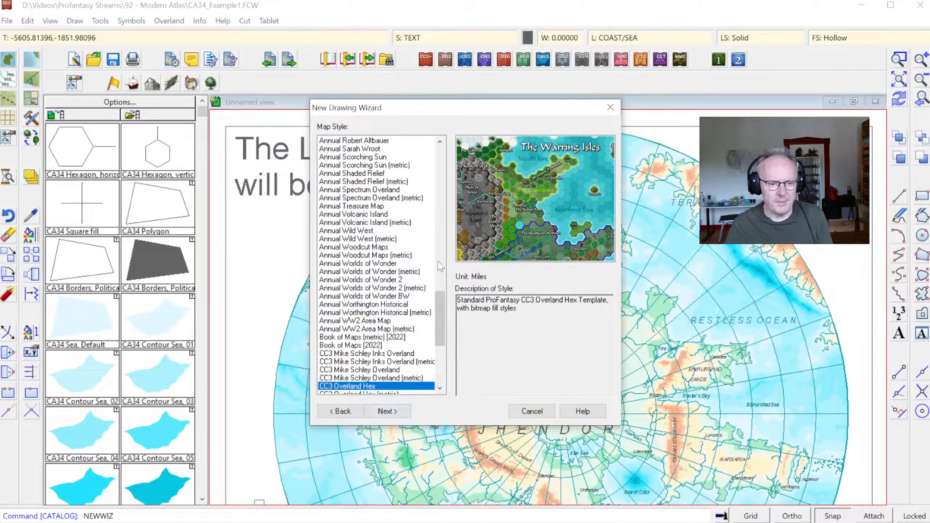
left_click_drag(439, 305, 449, 257)
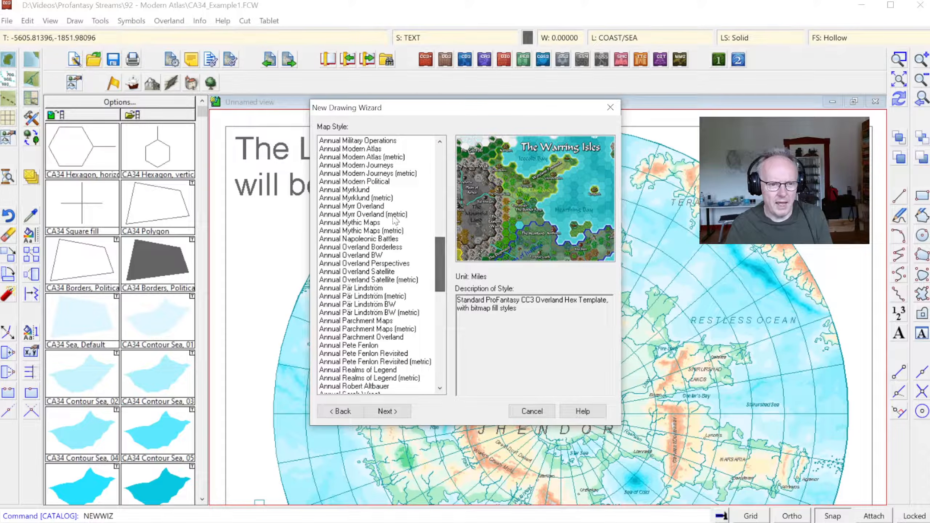
left_click(376, 150)
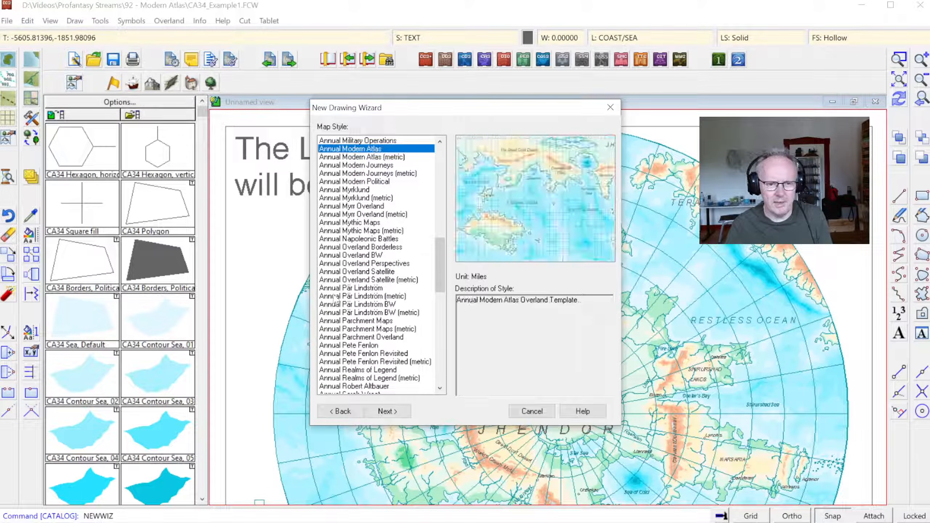
left_click(376, 158)
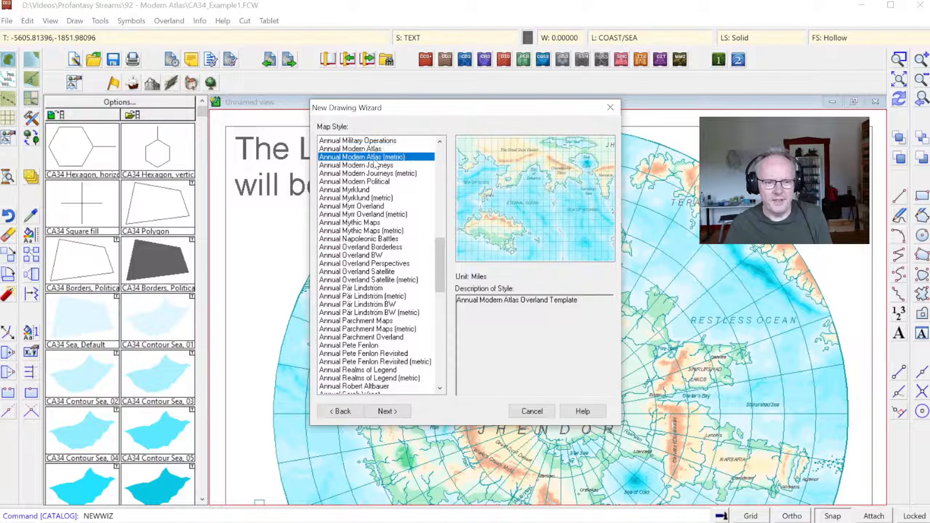
left_click(368, 149)
left_click(365, 157)
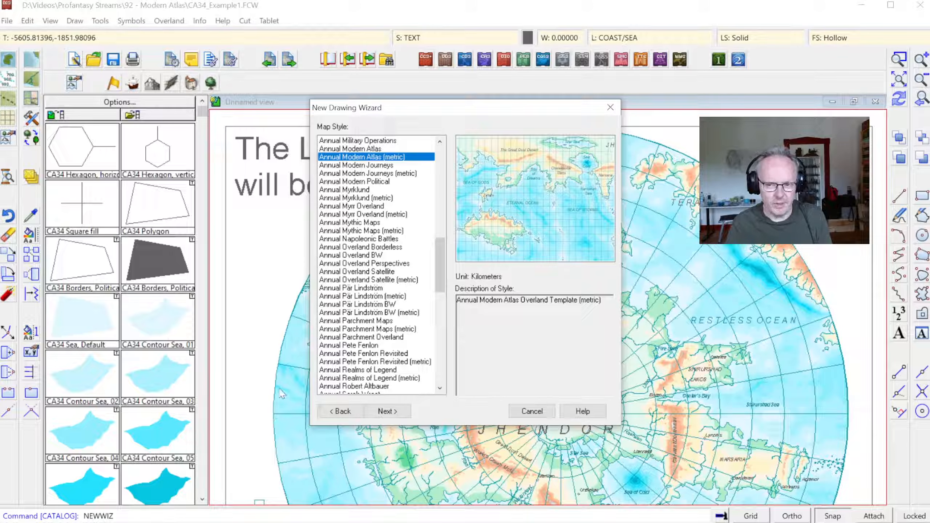
left_click(340, 412)
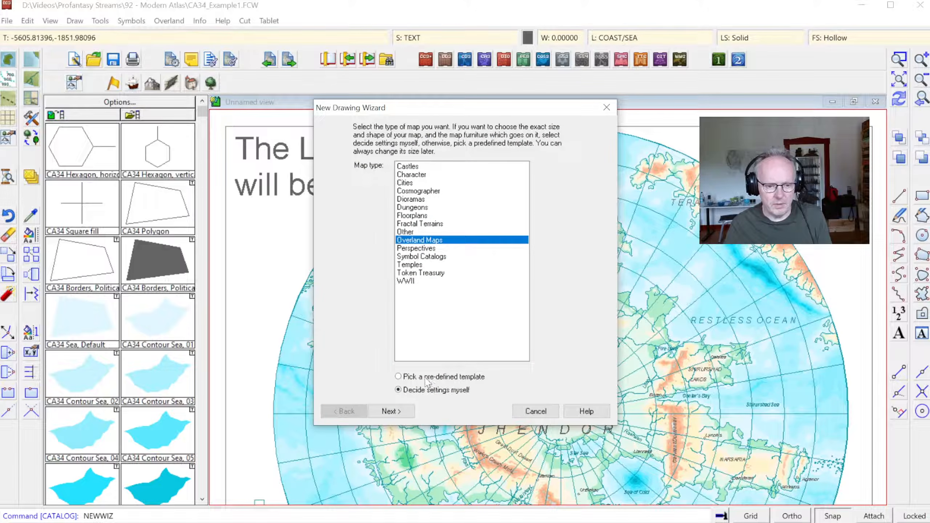
- Create the overland map from the pre-defined CA34 Circumpolar template
left_click(427, 379)
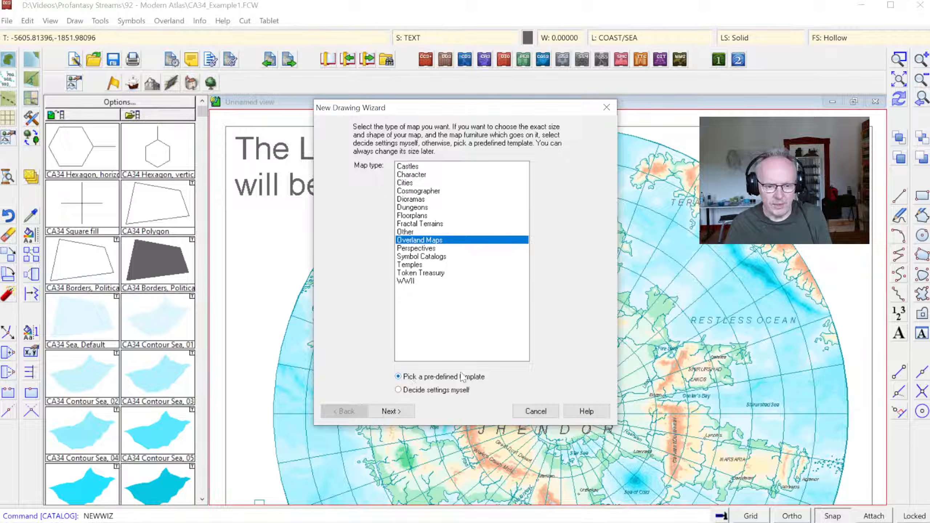
left_click(391, 412)
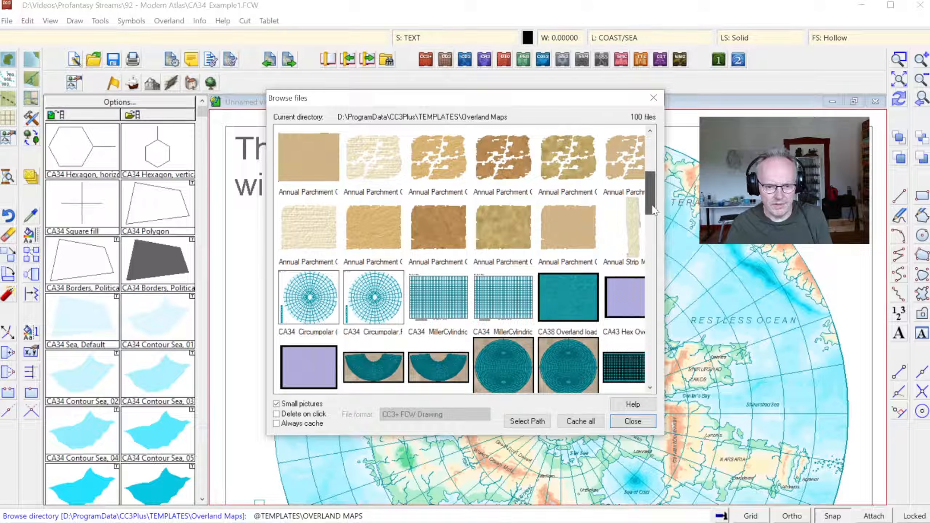
scroll(655, 227, "down", 3)
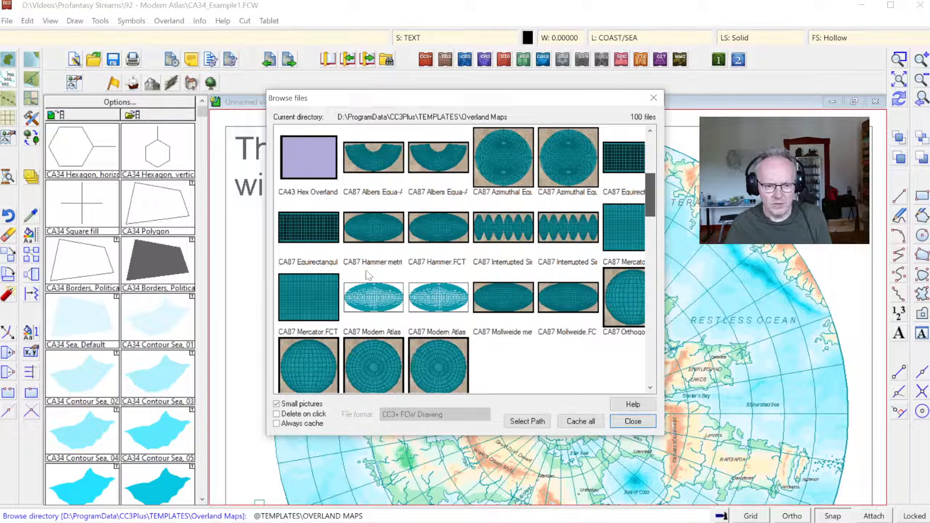
scroll(441, 292, "up", 2)
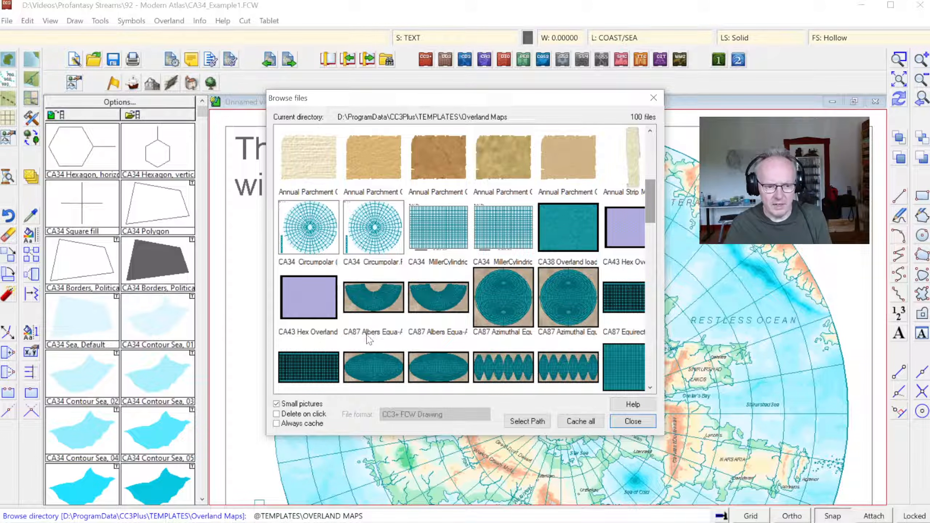
left_click_drag(650, 195, 662, 251)
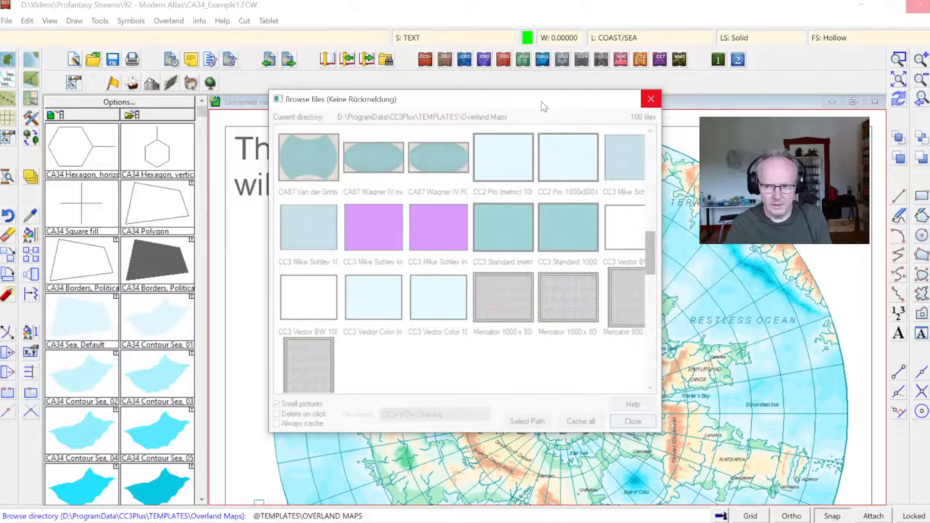
left_click_drag(528, 102, 541, 129)
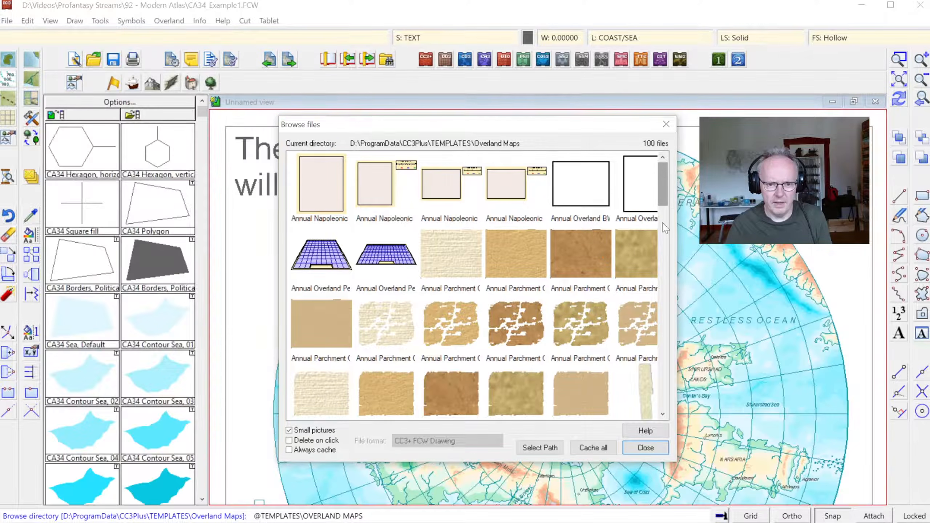
scroll(664, 228, "down", 3)
left_click(315, 333)
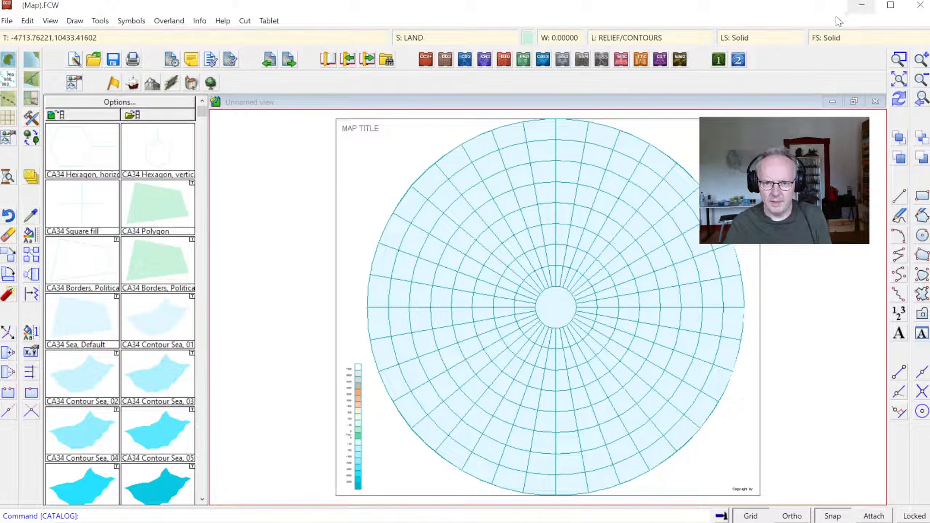
- Switch to Fractal Terrains 3+ and apply the Jhendor coloring scheme to the world
left_click(858, 8)
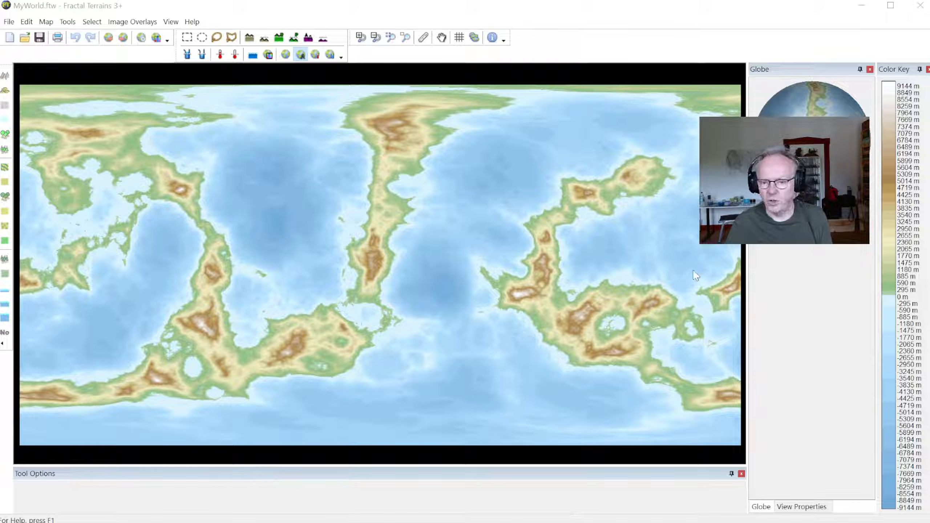
left_click(156, 38)
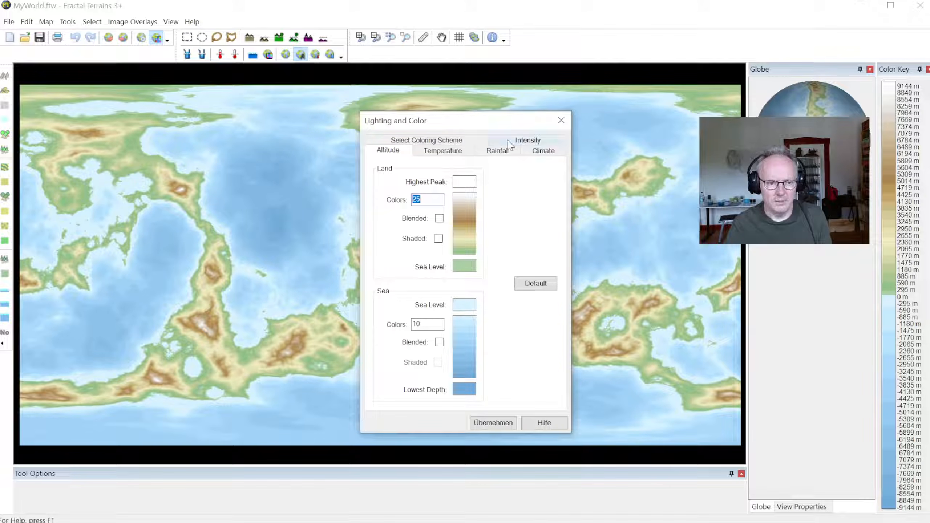
left_click(446, 142)
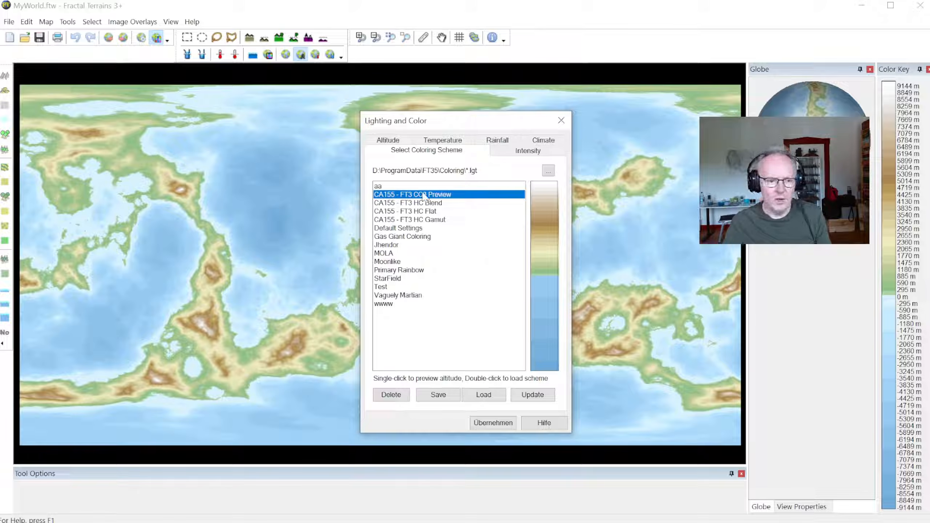
left_click(398, 248)
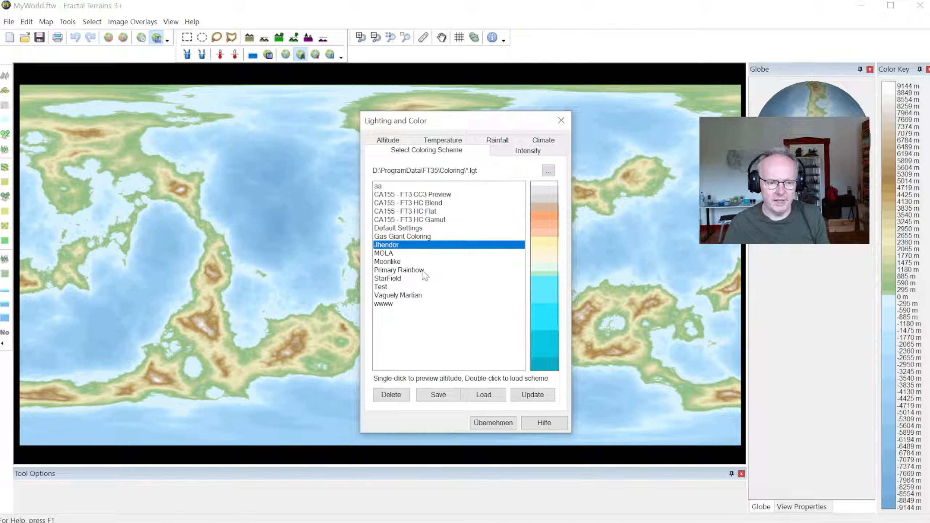
left_click(484, 396)
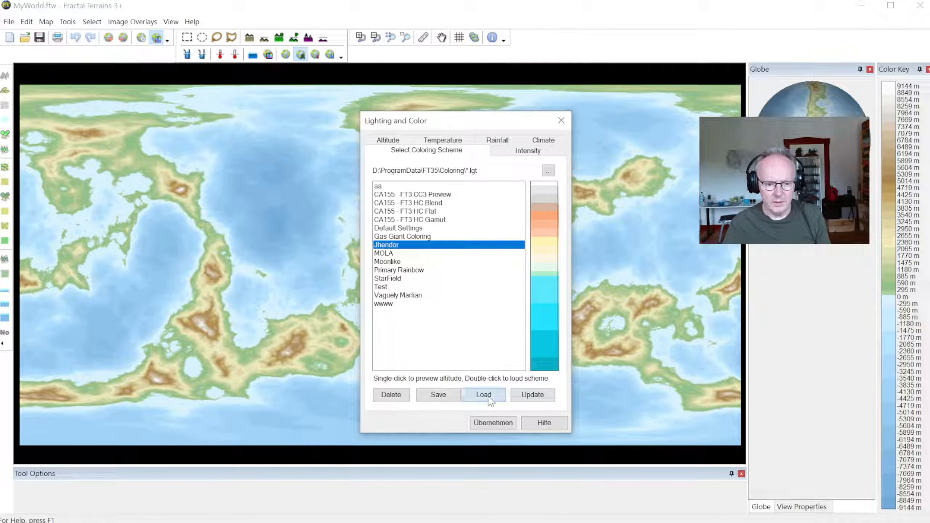
left_click(490, 424)
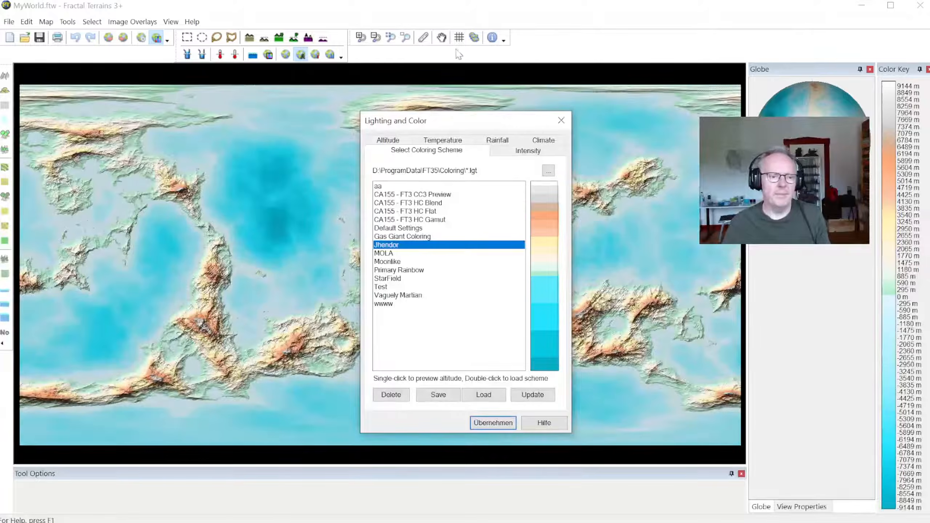
left_click_drag(435, 127, 453, 115)
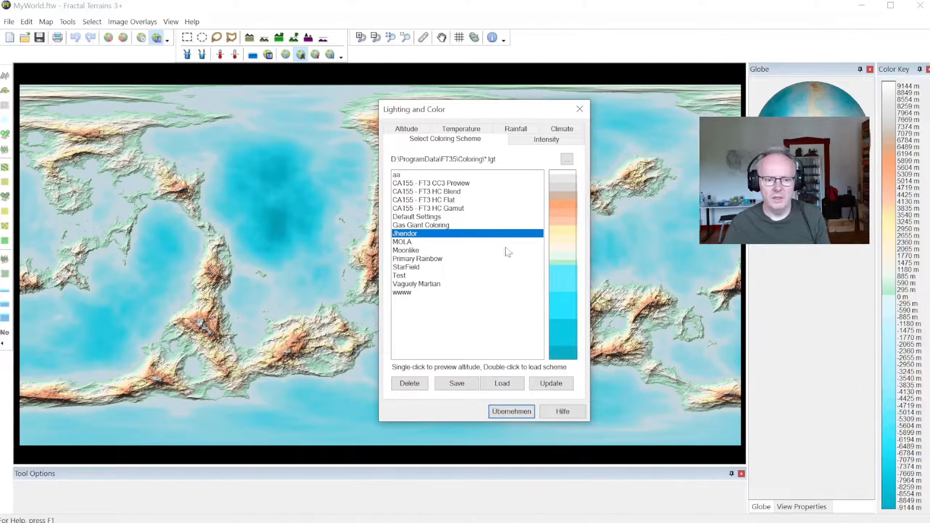
left_click(578, 109)
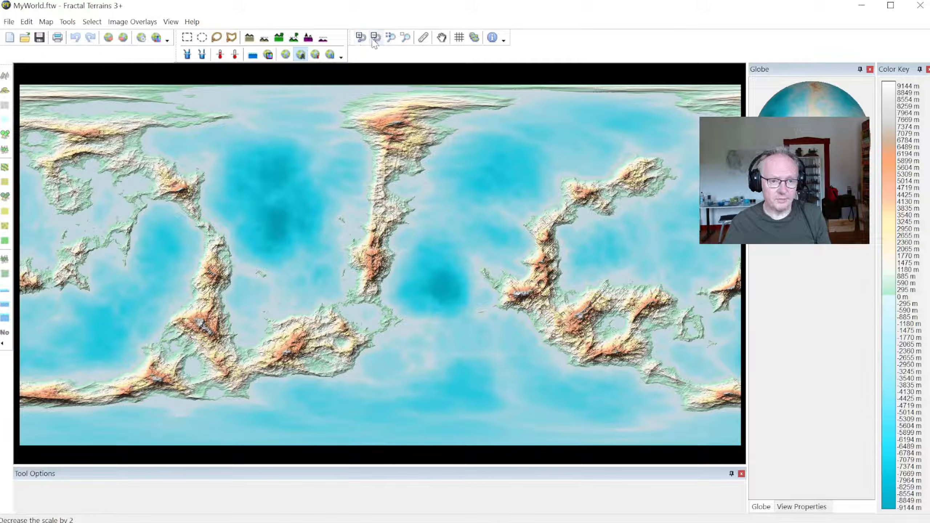
- Set the world's lighting shadows to None and apply the change
left_click(361, 37)
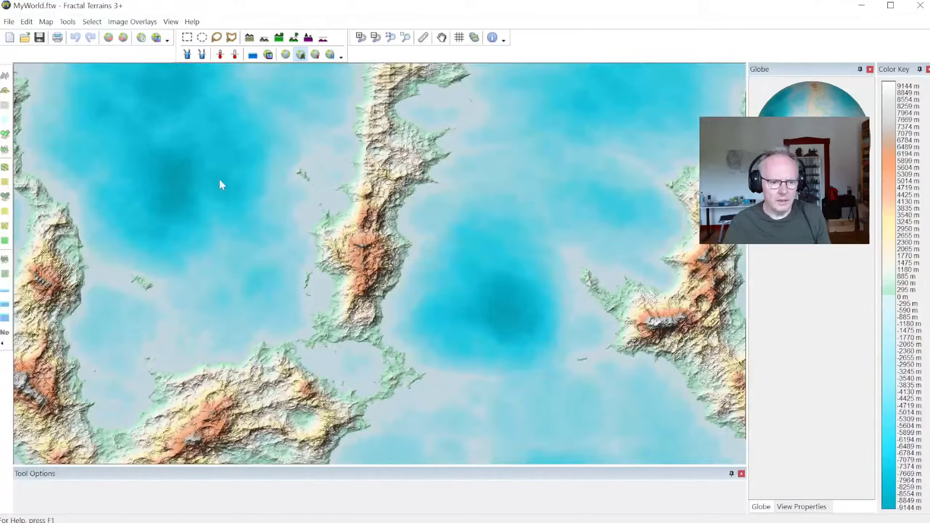
left_click(360, 37)
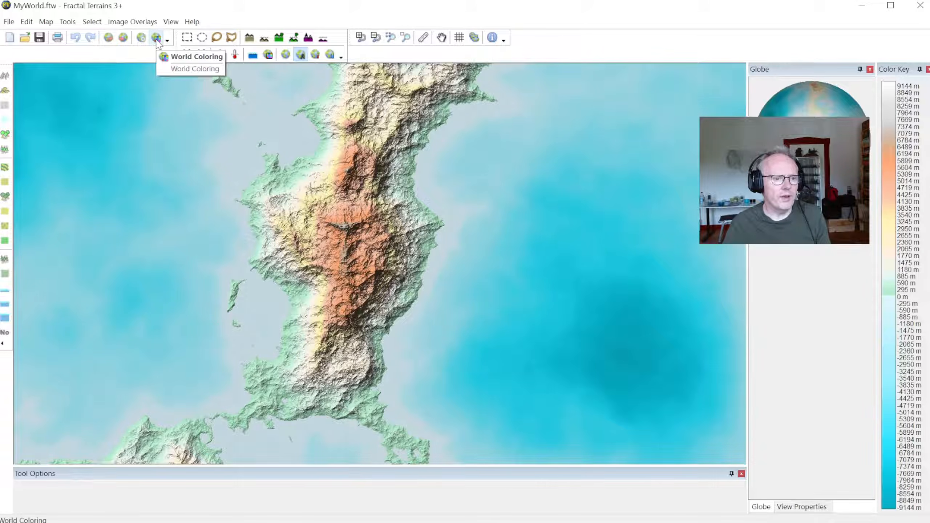
left_click(157, 38)
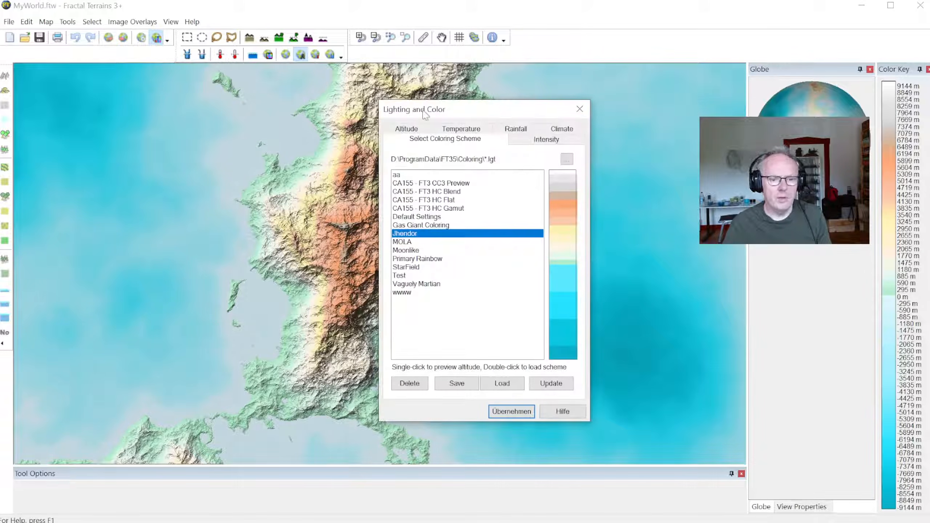
left_click(529, 143)
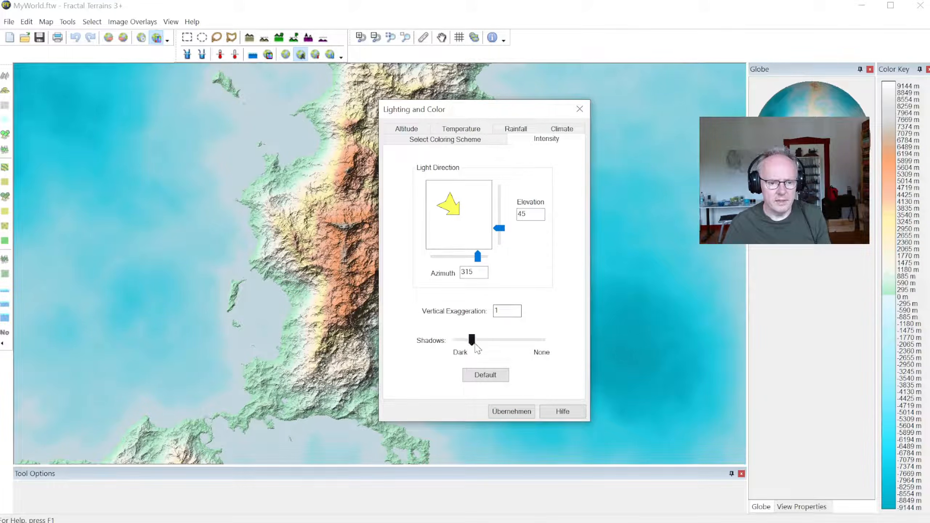
left_click_drag(471, 340, 556, 332)
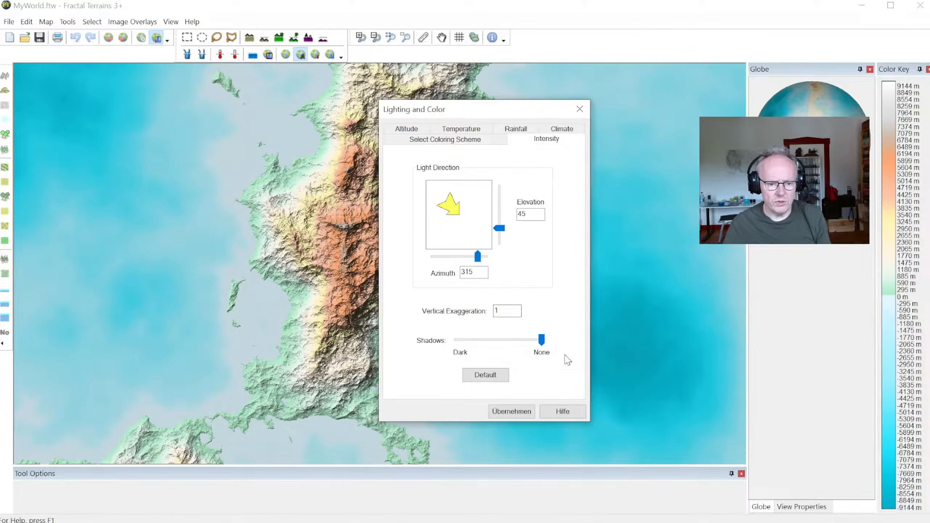
left_click(511, 411)
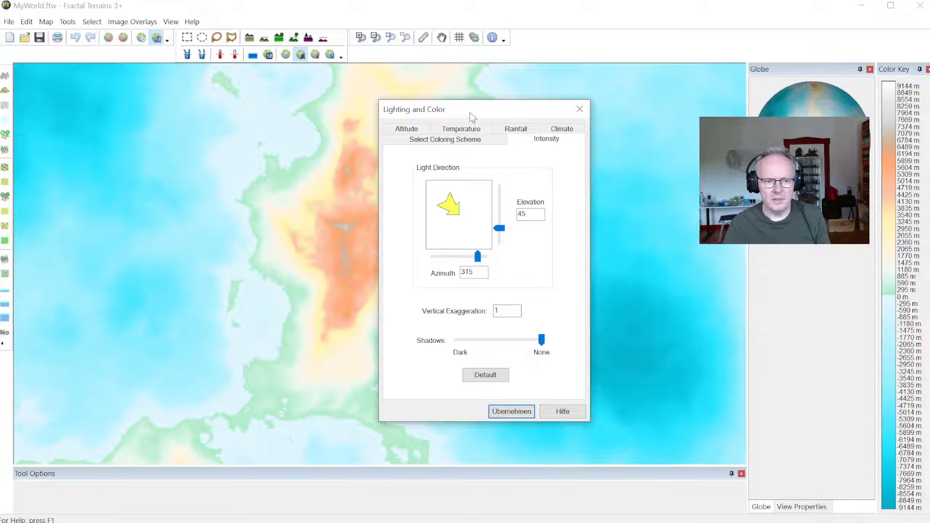
left_click_drag(469, 117, 644, 90)
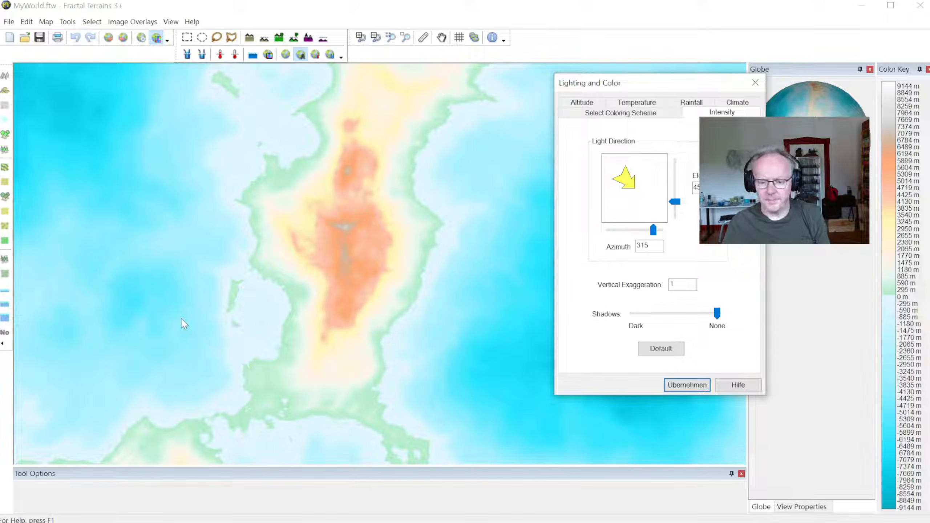
left_click(687, 384)
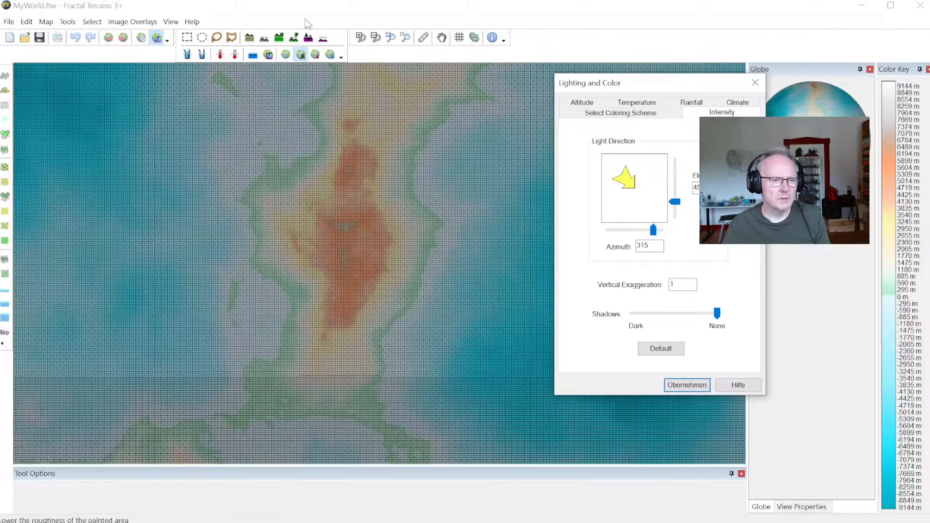
left_click(754, 83)
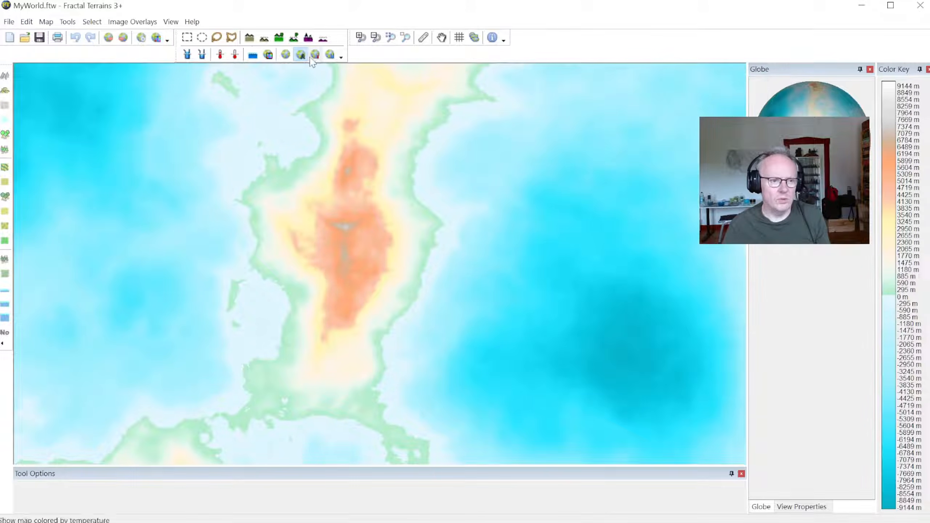
- Show the whole world and choose the Legacy CA34 Modern Atlas settings for the Campaign Cartographer export
left_click(393, 39)
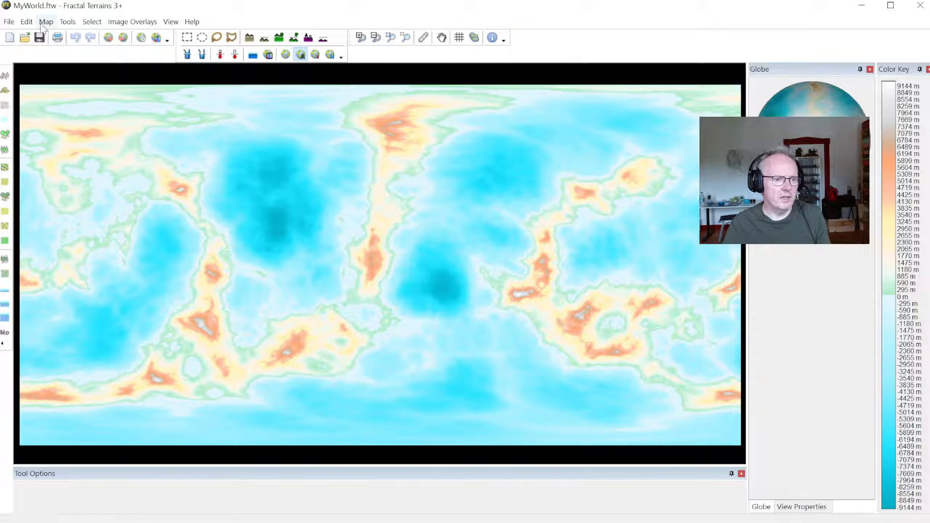
left_click(7, 22)
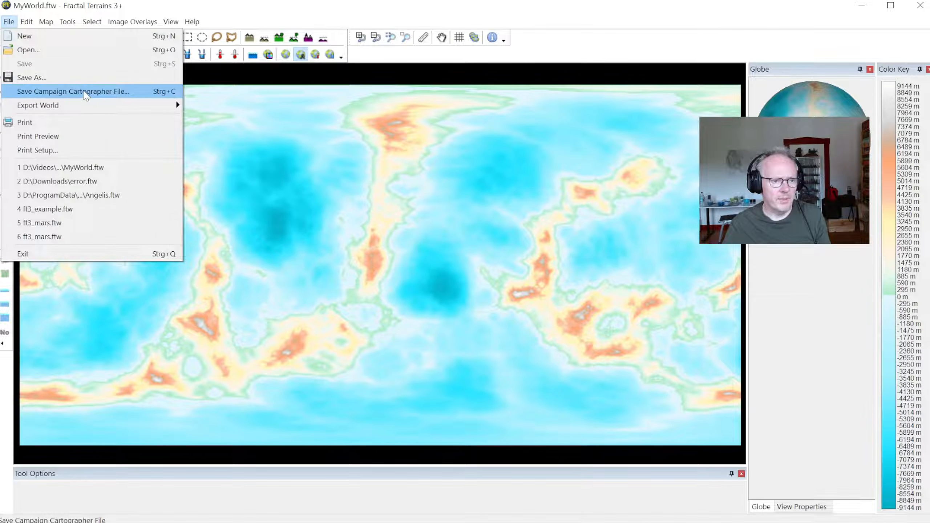
left_click(84, 93)
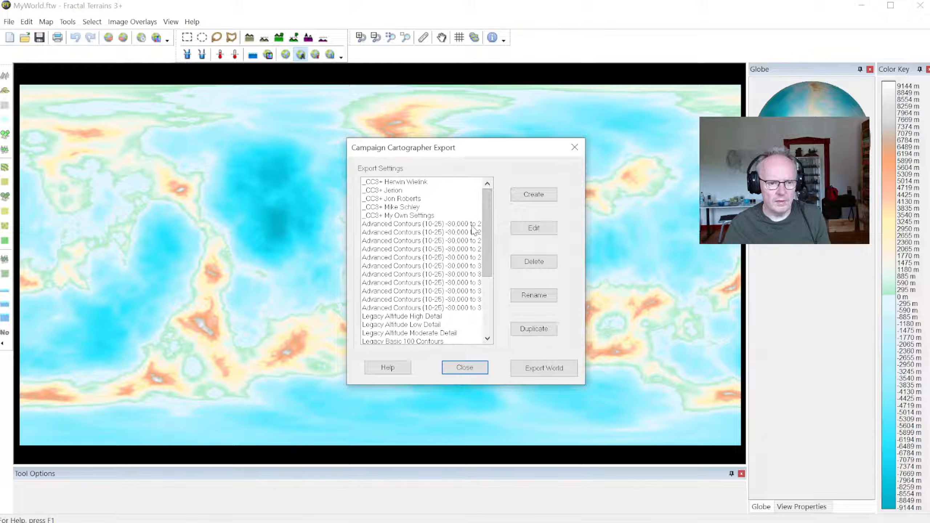
left_click_drag(488, 210, 500, 274)
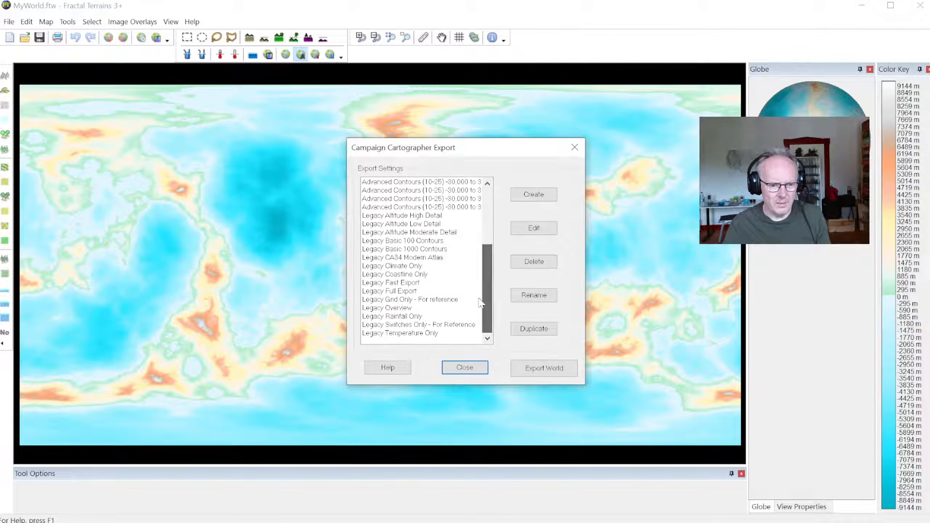
left_click(402, 292)
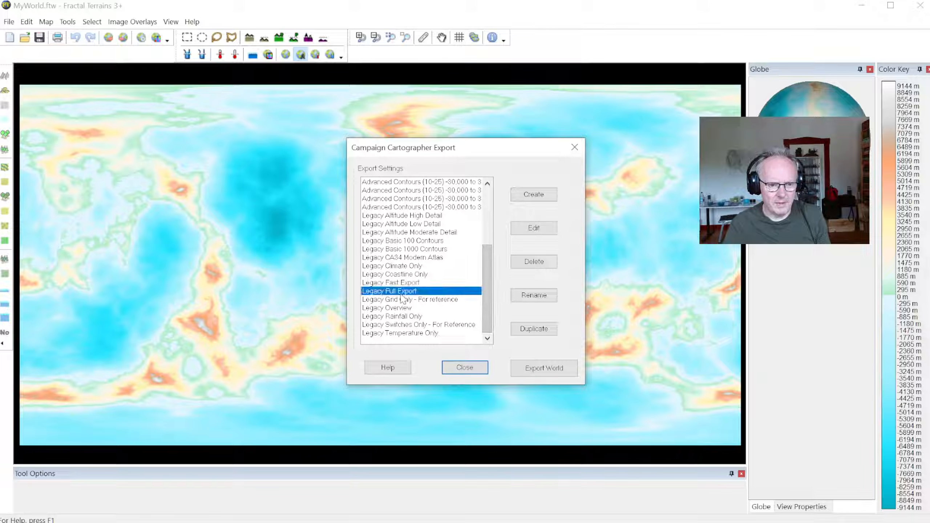
left_click(404, 258)
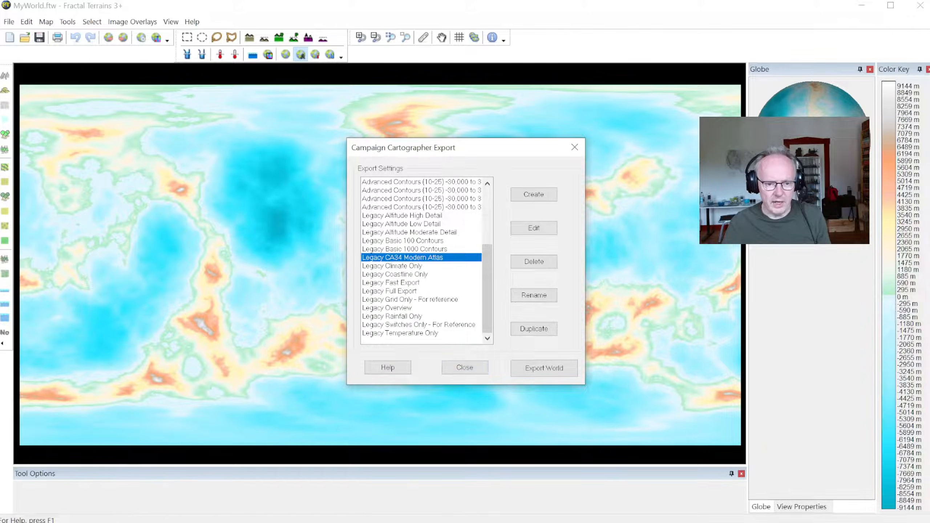
- Switch to Windows Explorer and browse to the ProgramData folder on the Data (D:) drive
key("super+e")
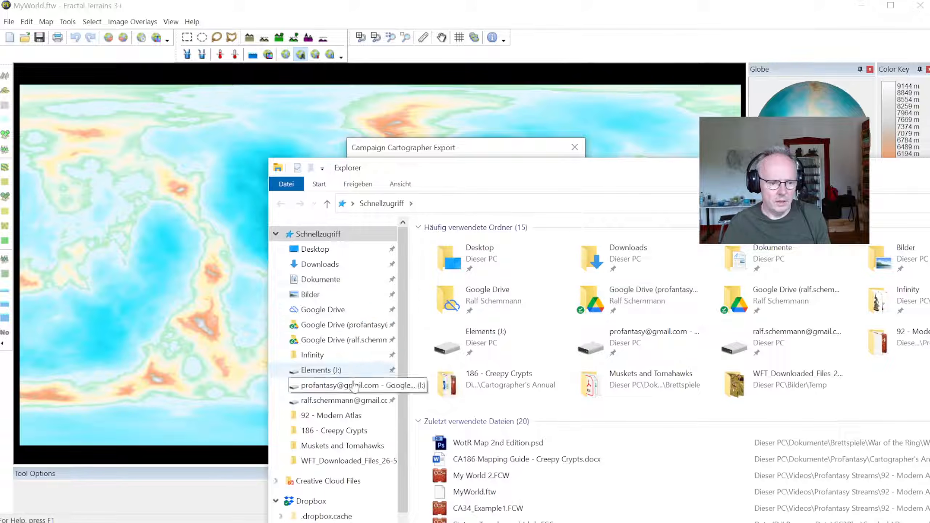
left_click(334, 430)
left_click(331, 415)
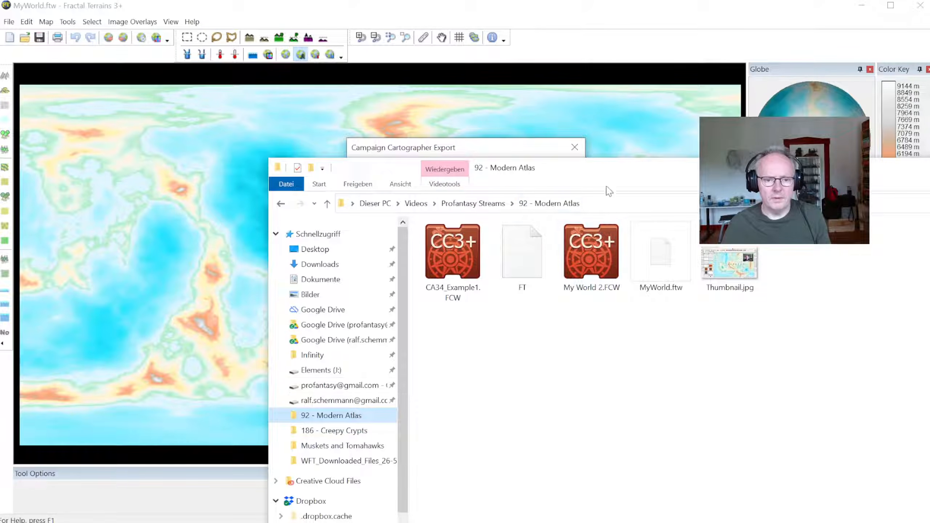
left_click(472, 203)
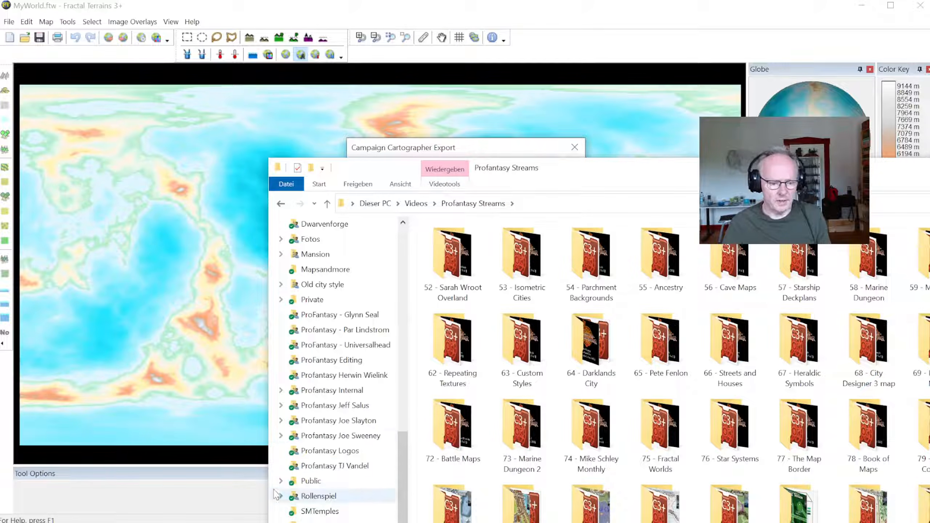
left_click_drag(404, 487, 414, 522)
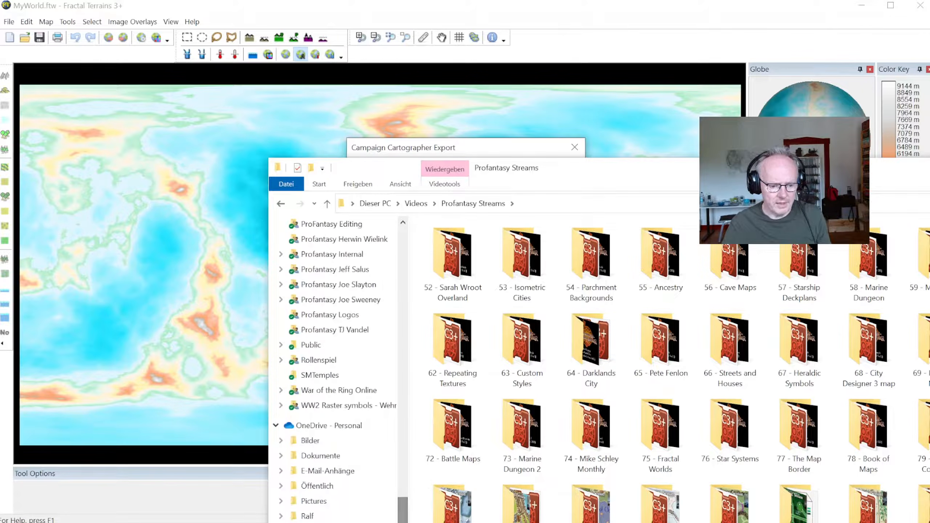
double_click(479, 354)
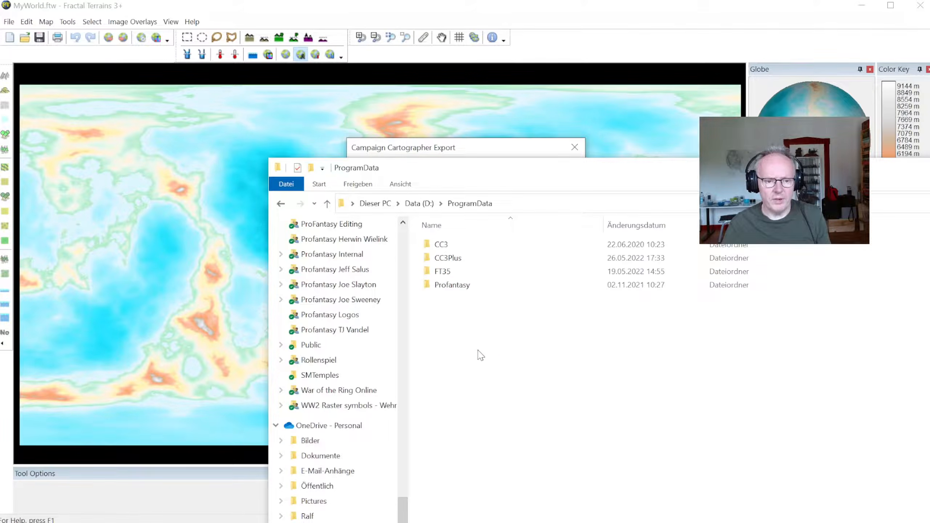
- Open the CC3Plus\Annual\Issue 34 - Modern Atlas folder and select the CA34 Modern Atlas.xpt file
double_click(469, 258)
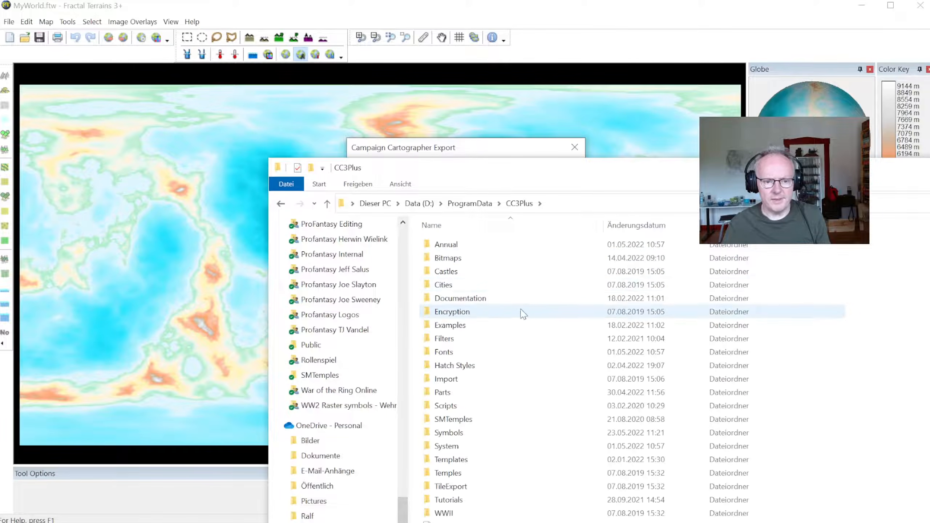
double_click(447, 245)
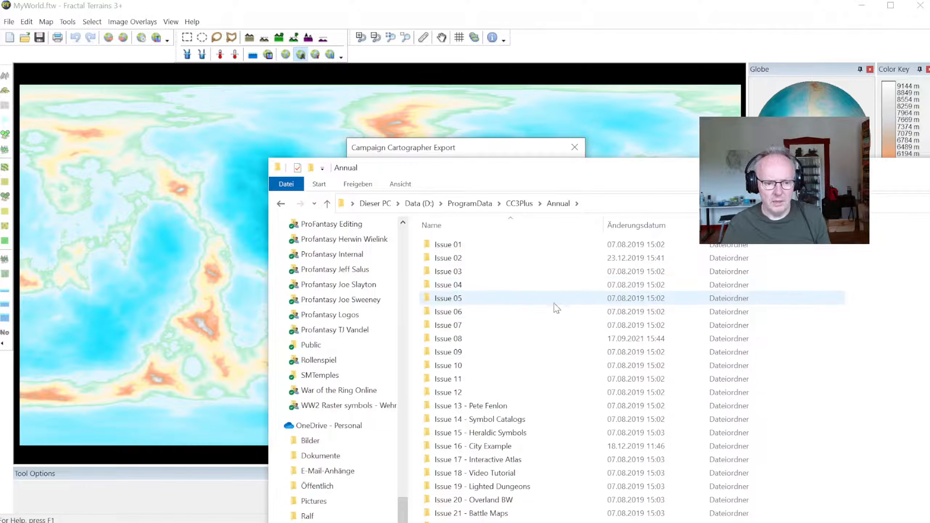
scroll(565, 359, "down", 4)
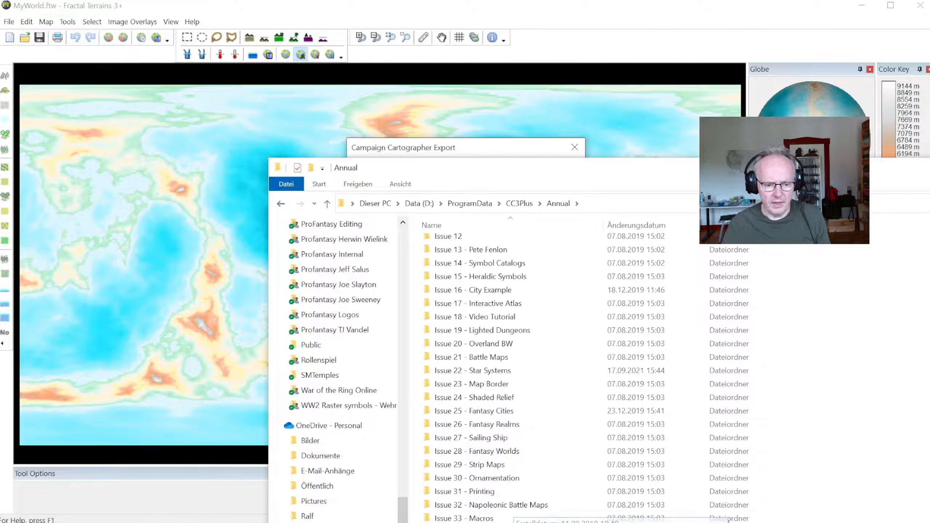
left_click_drag(580, 169, 489, 71)
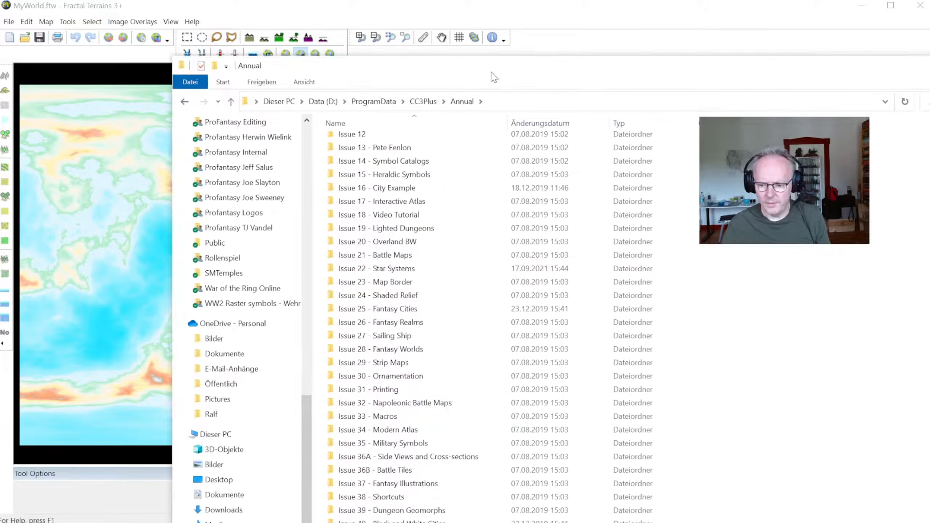
double_click(369, 430)
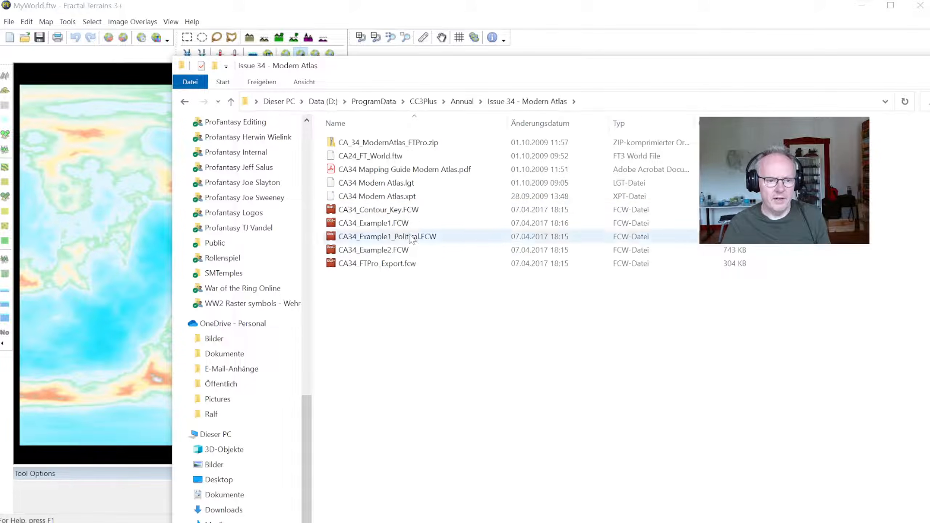
left_click(379, 196)
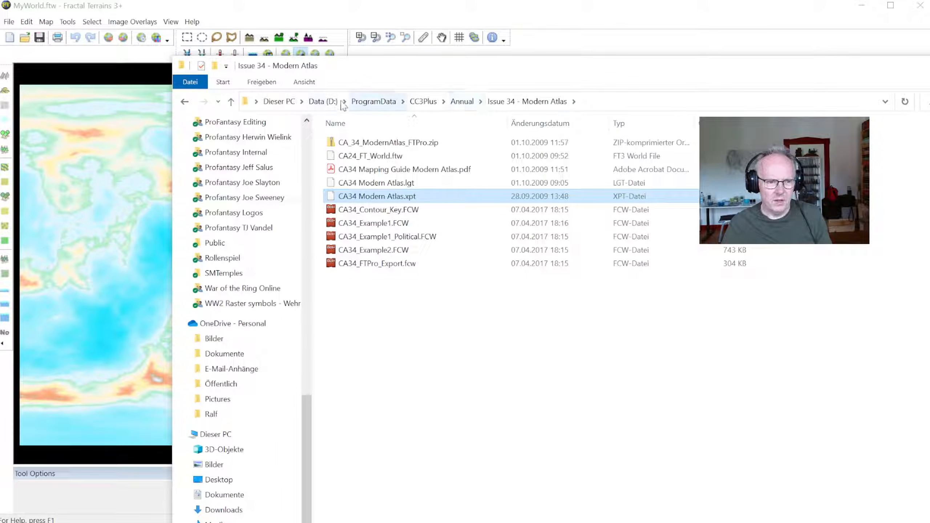
- Examine the export settings files in the ProgramData\FT35\Export folder and return to Fractal Terrains 3+
left_click(366, 102)
left_click(351, 172)
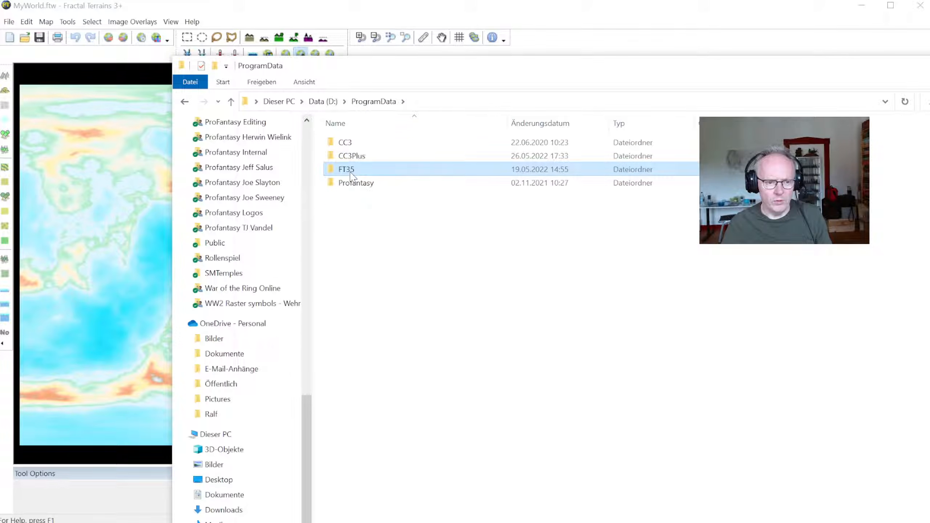
double_click(350, 172)
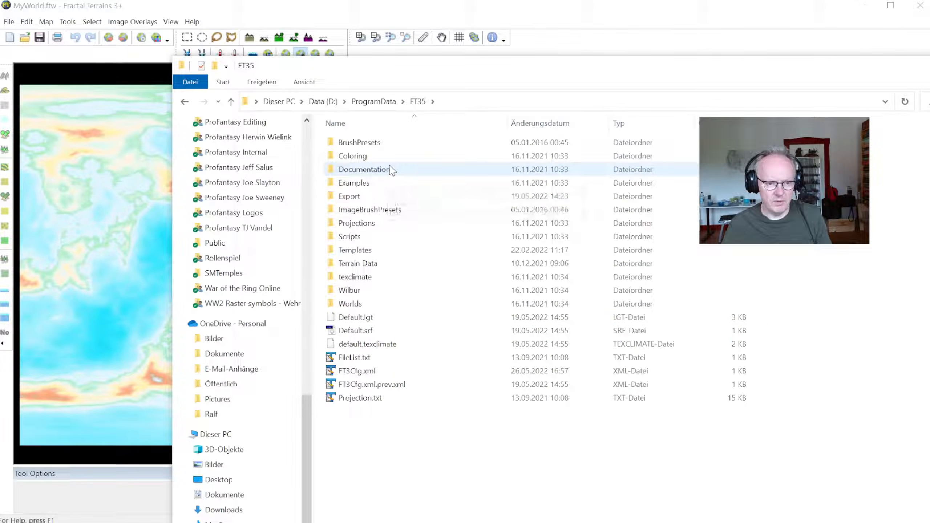
double_click(368, 196)
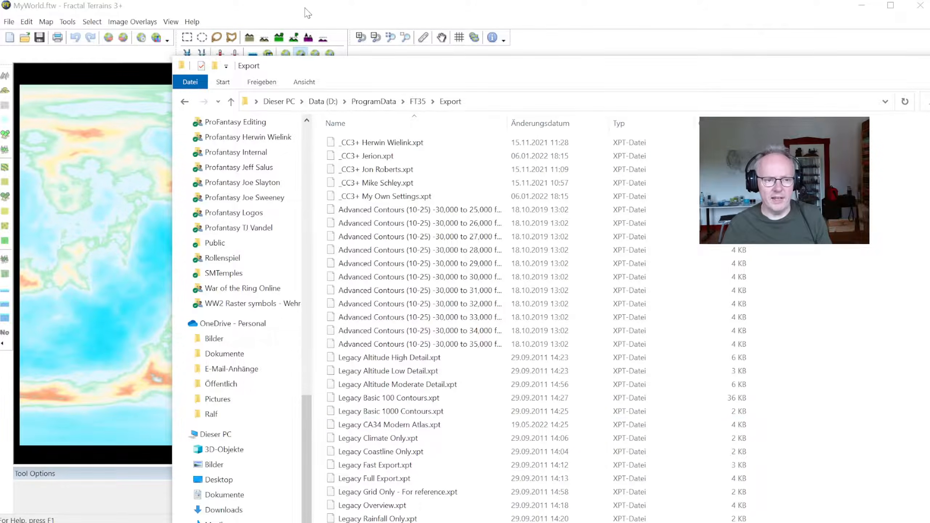
left_click(307, 11)
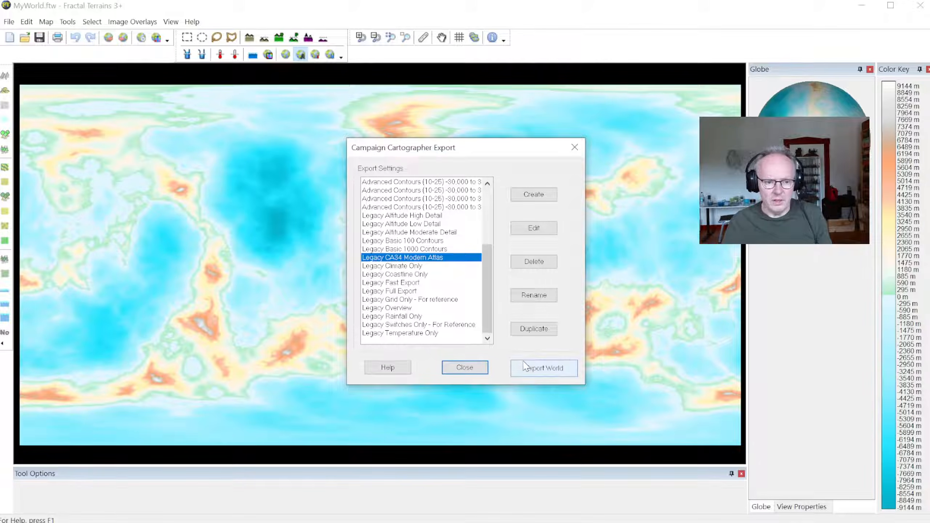
- Export the world as the Campaign Cartographer file My World.FCW in the 92 - Modern Atlas folder
left_click(549, 370)
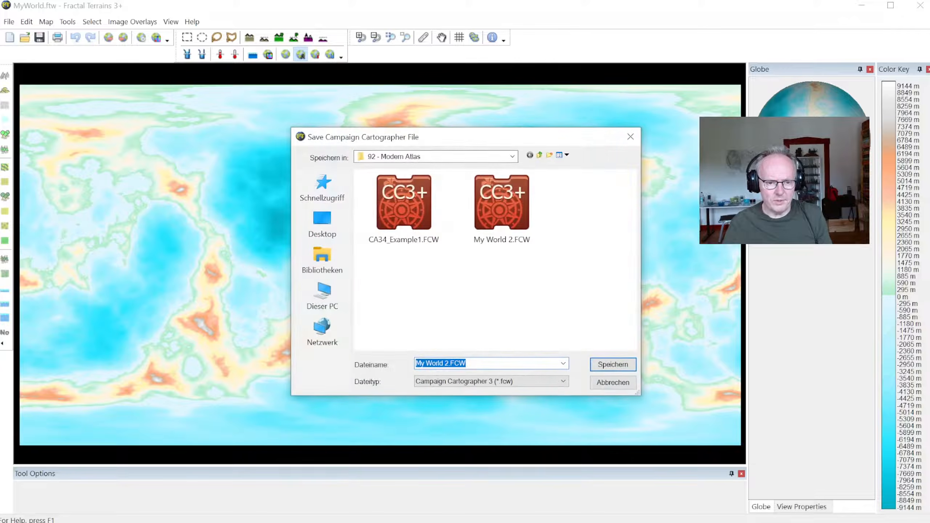
left_click(503, 231)
left_click(449, 363)
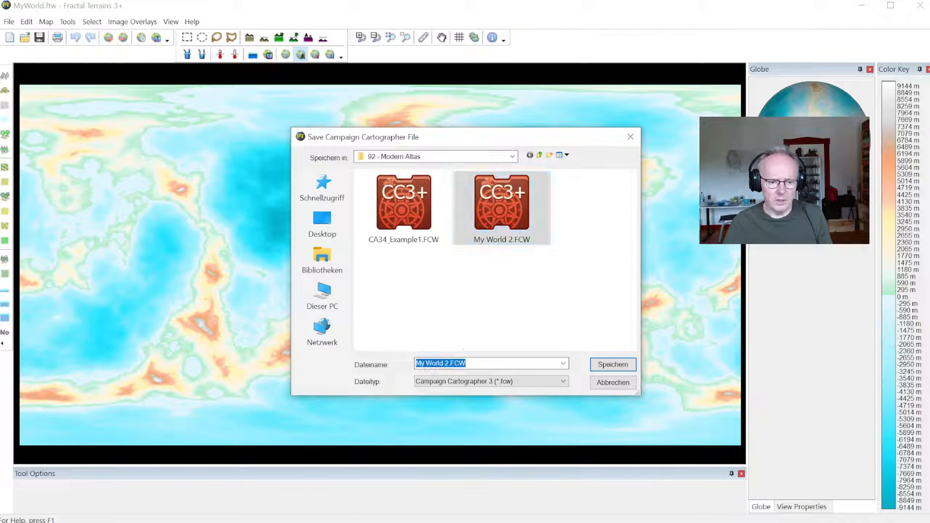
left_click(450, 364)
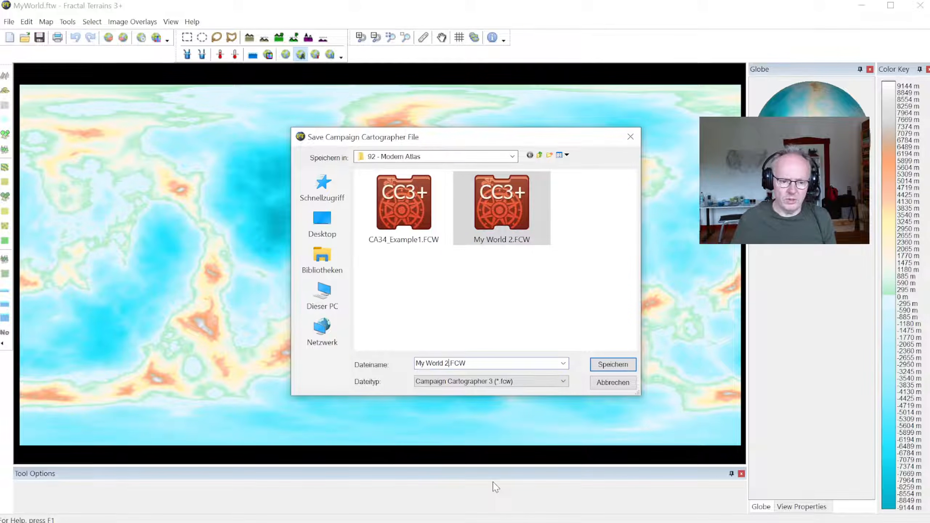
key("Return")
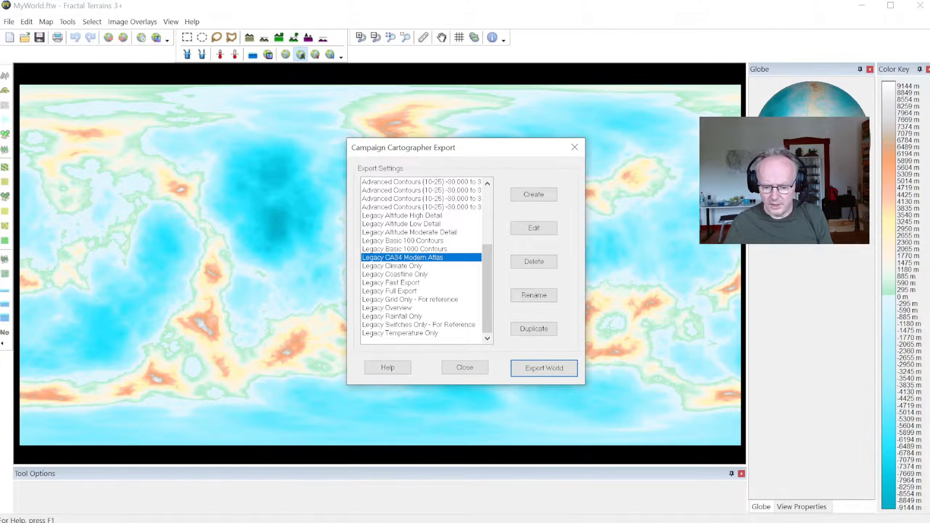
- Switch to Campaign Cartographer 3+ and open My World.FCW, showing the full map extents
key("alt+Tab")
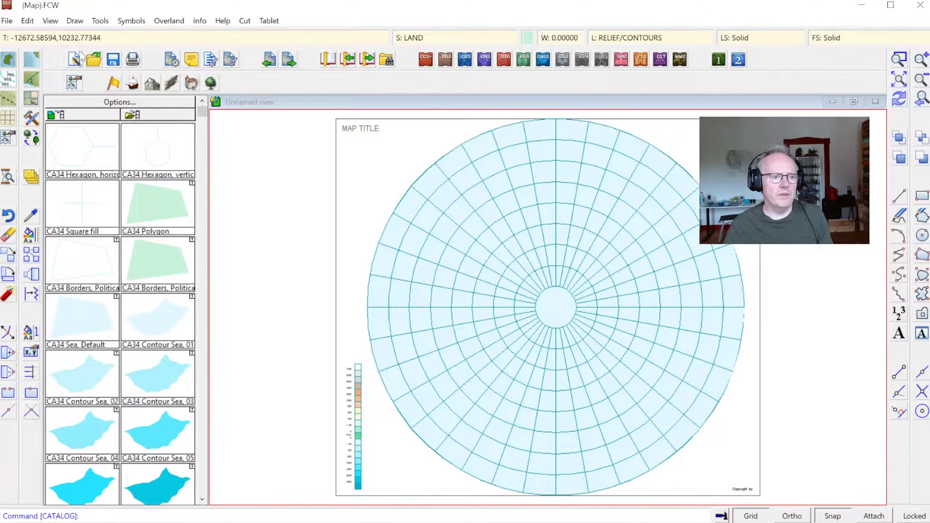
left_click(94, 59)
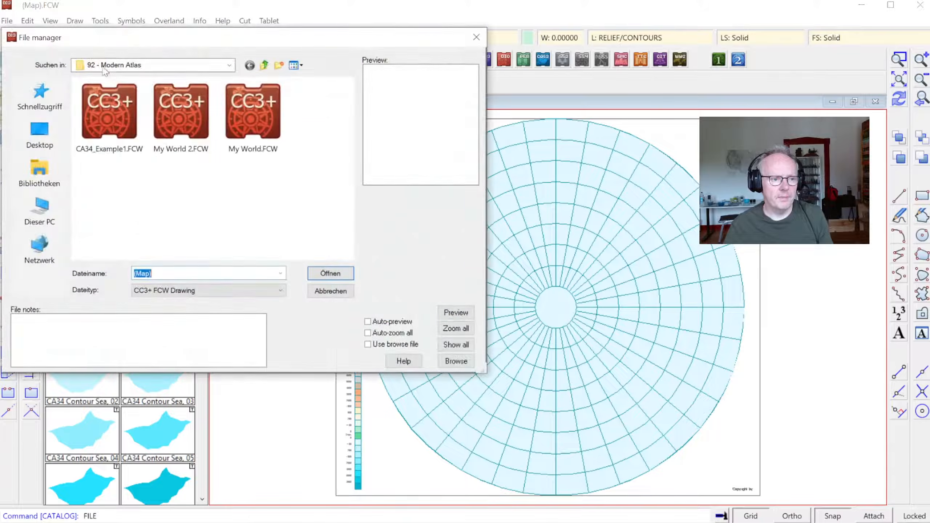
double_click(248, 142)
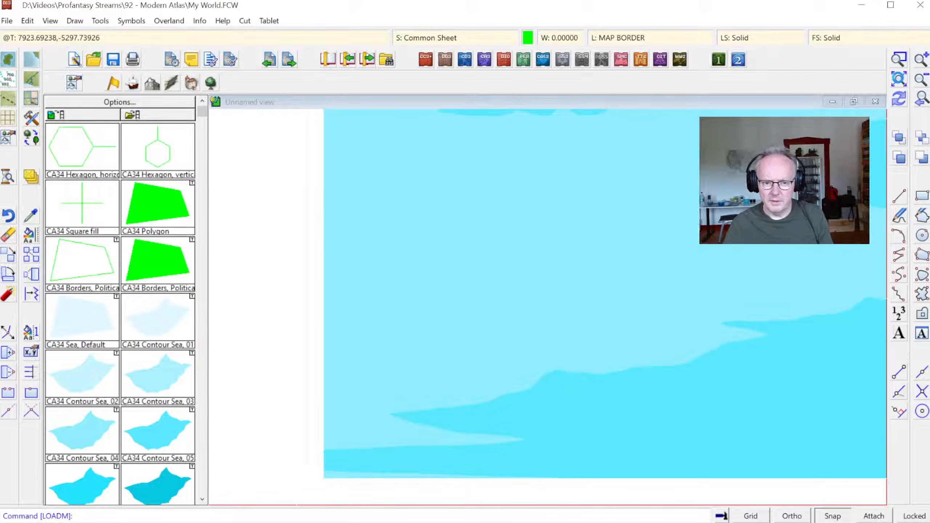
left_click(898, 79)
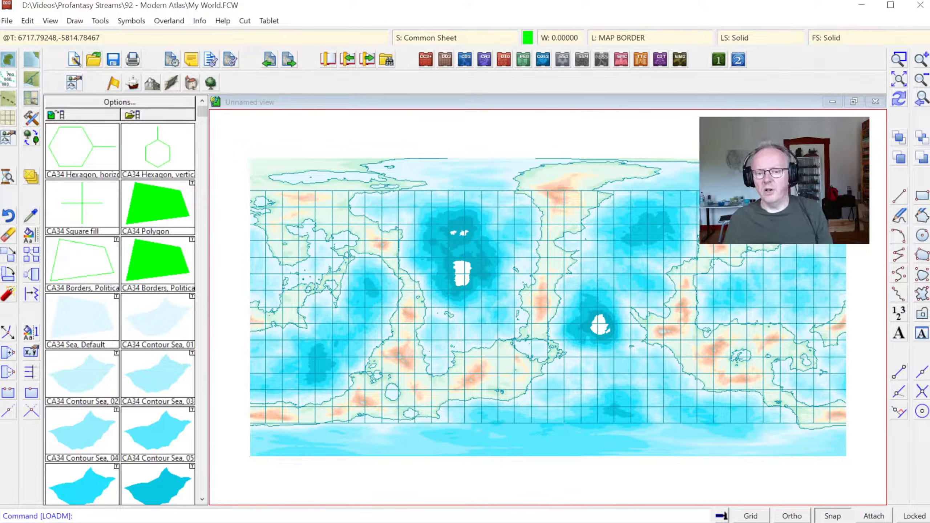
- Examine the exported sea and land contours in the central part of the map up close
left_click(900, 59)
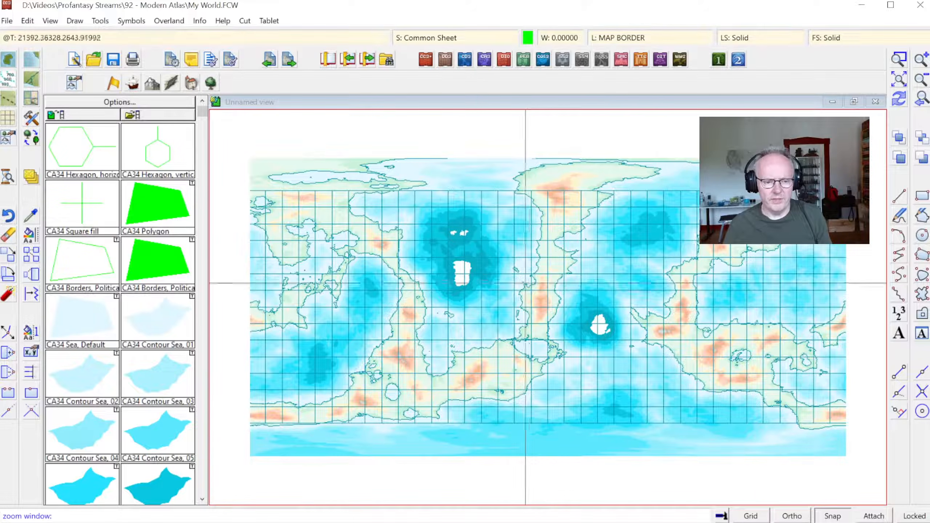
left_click(483, 273)
left_click(586, 352)
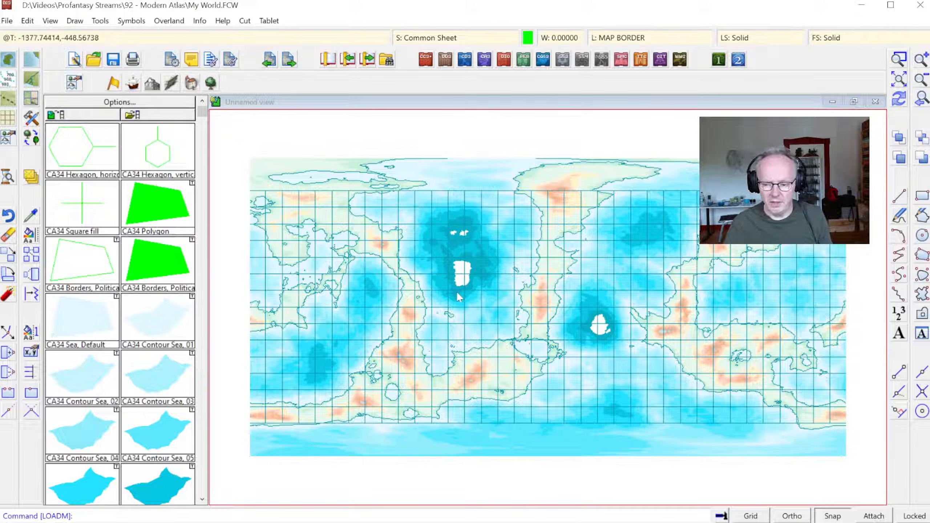
- Switch back to Fractal Terrains 3+, leave the Campaign Cartographer export and open the map projection settings
key("alt+Tab")
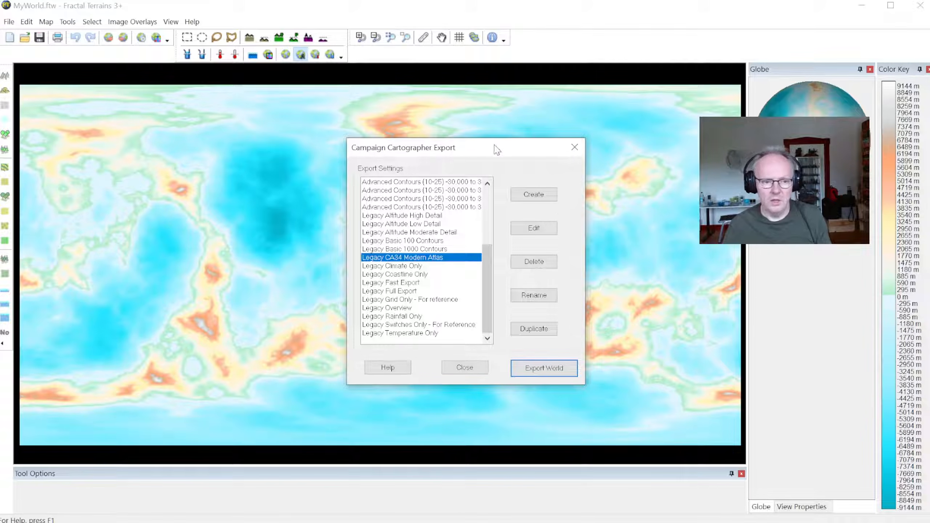
left_click(574, 148)
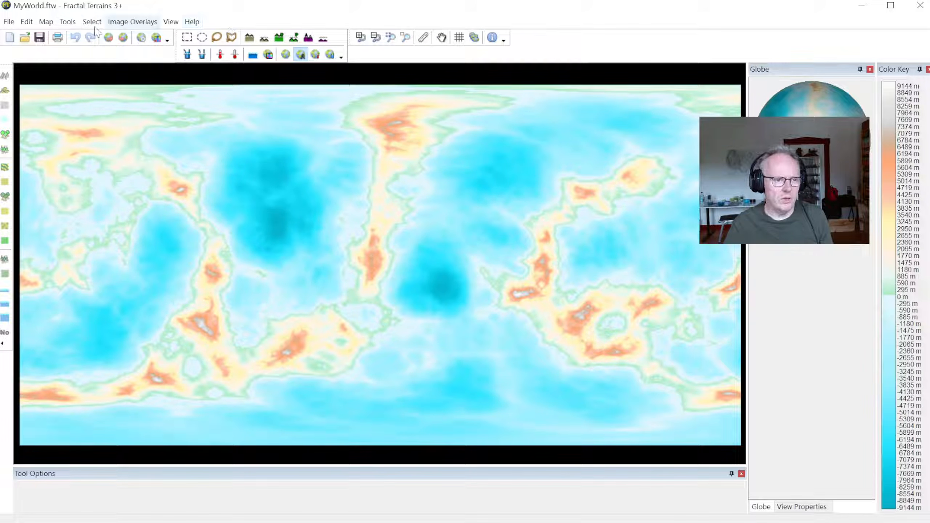
left_click(46, 21)
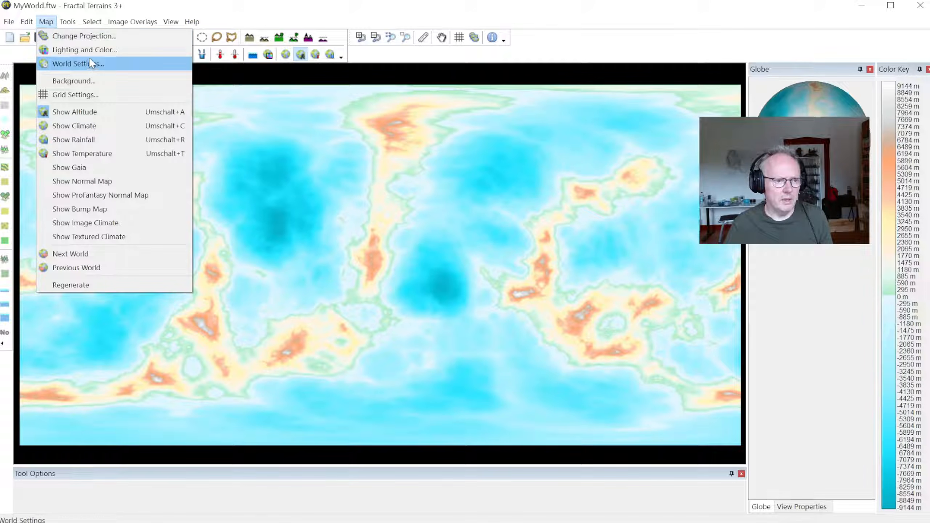
left_click(87, 37)
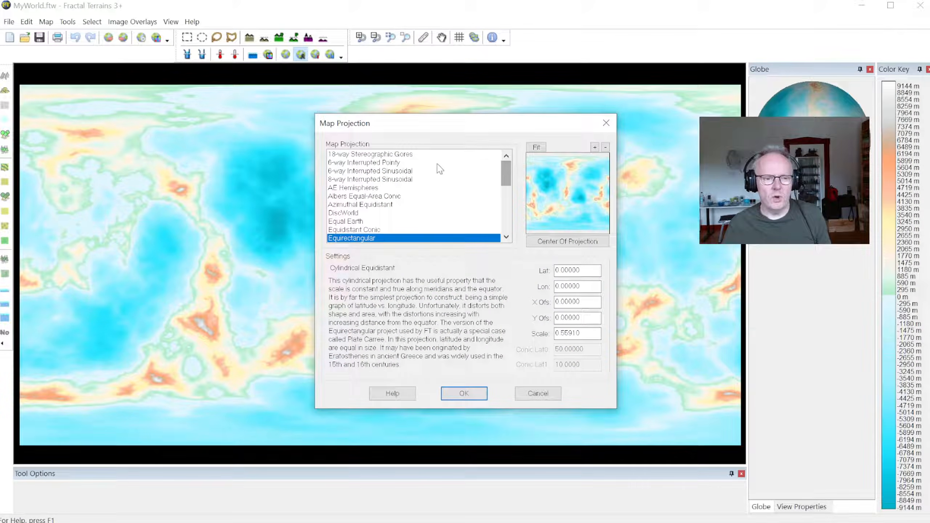
- Preview several map projections, including 6-way Interrupted Sinusoidal, AE Hemispheres, Azimuthal Equidistant and DiscWorld
left_click(385, 154)
left_click(382, 171)
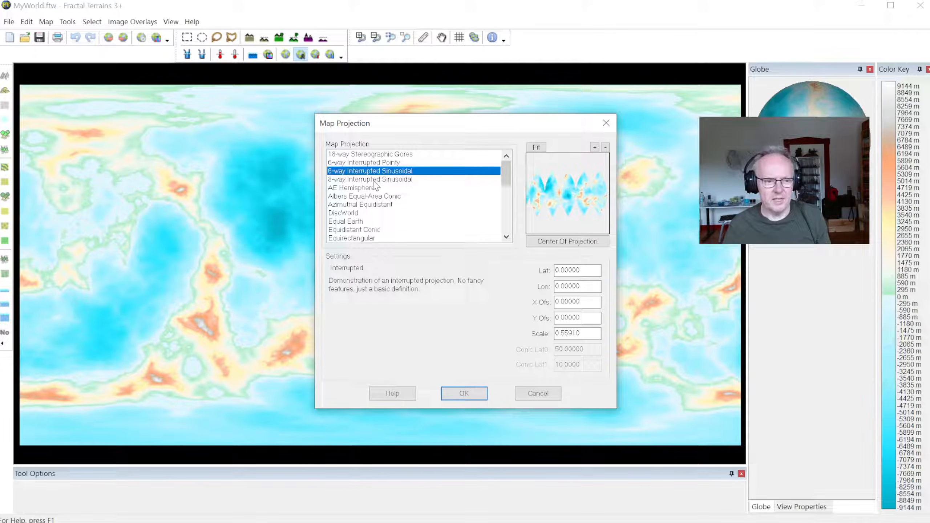
left_click(370, 180)
left_click(368, 189)
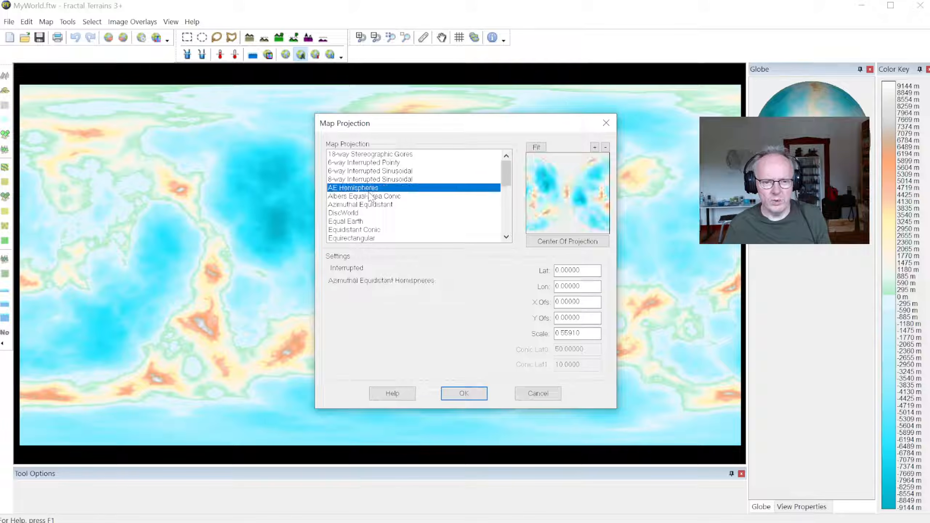
left_click(370, 197)
left_click(369, 205)
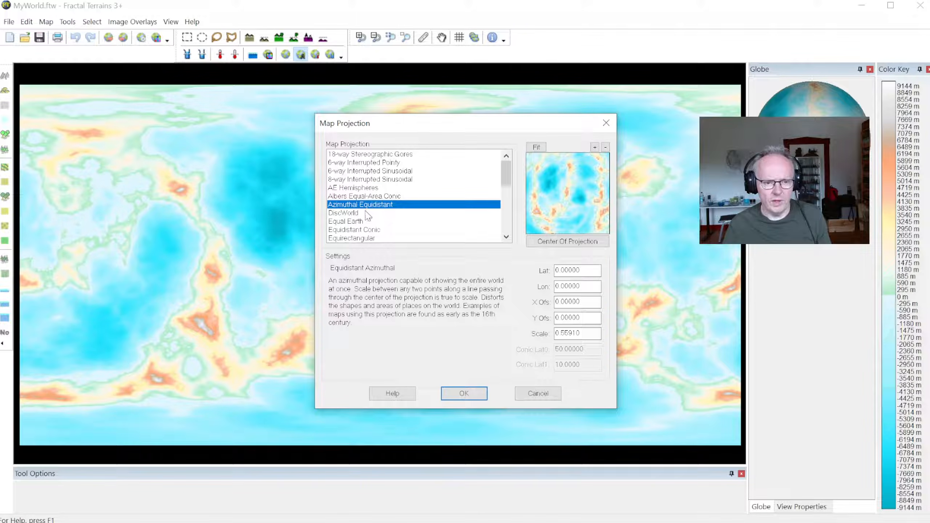
key("Down")
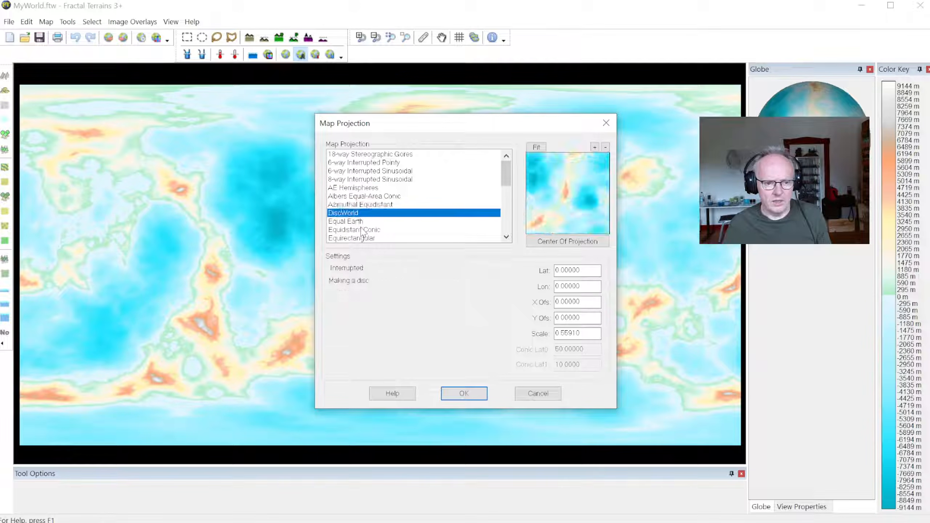
- Change the world's map projection to Orthographic
left_click_drag(505, 168, 505, 173)
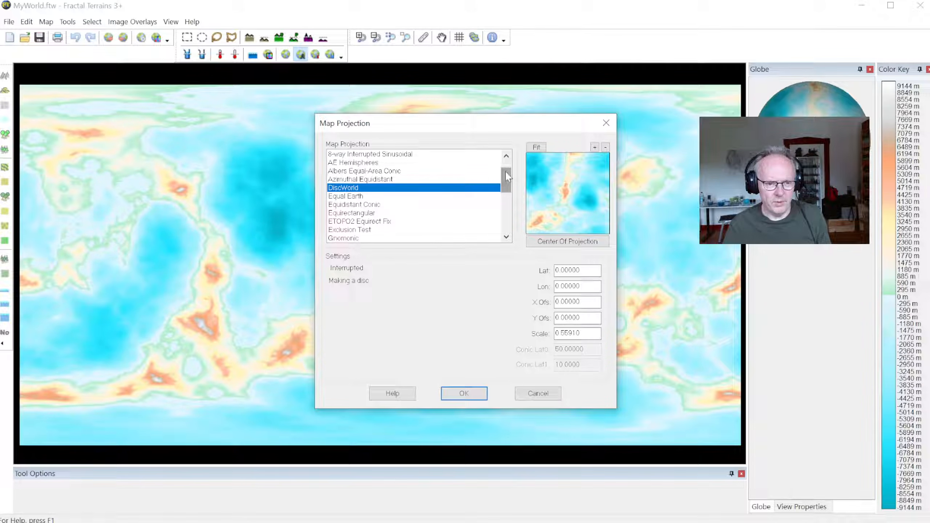
left_click_drag(505, 173, 512, 192)
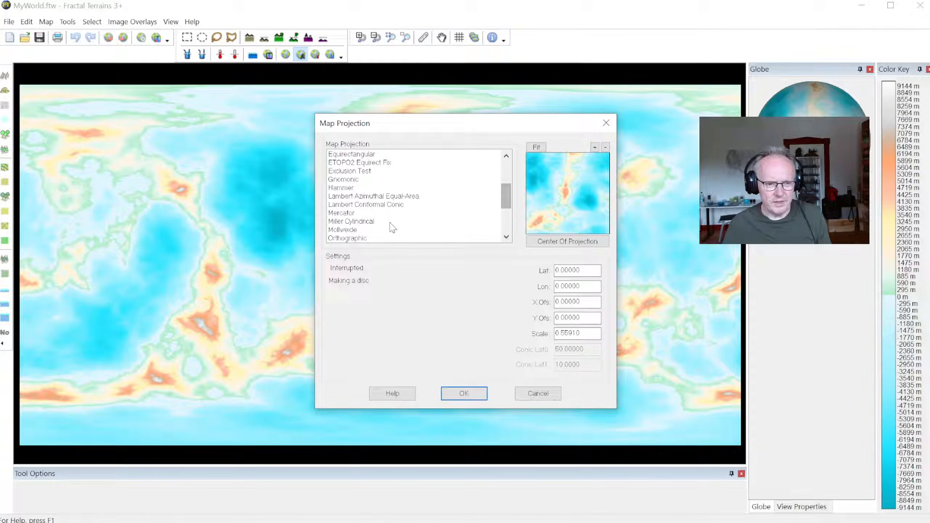
left_click(347, 238)
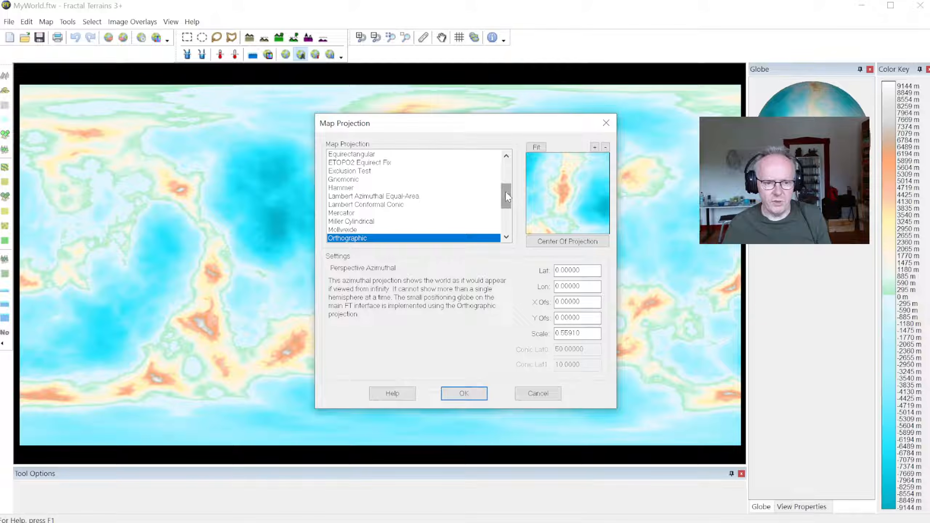
left_click_drag(506, 194, 506, 204)
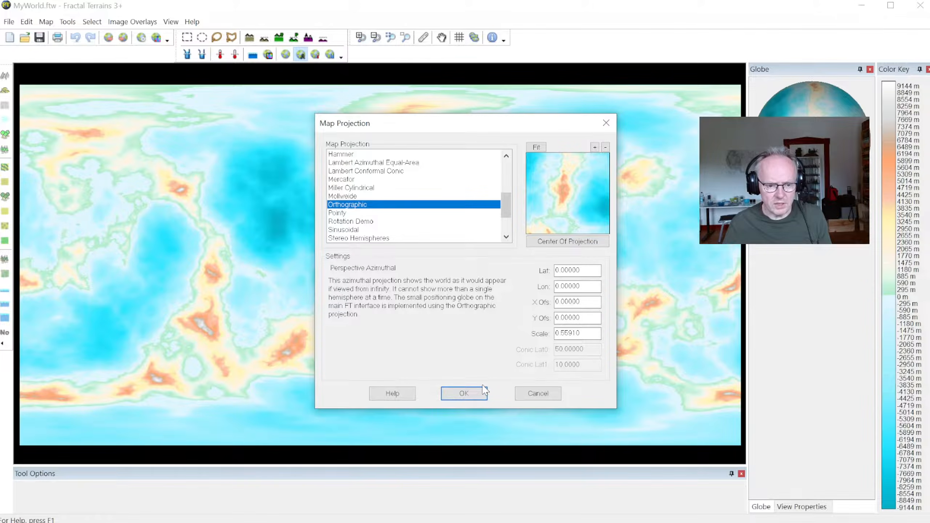
left_click(464, 394)
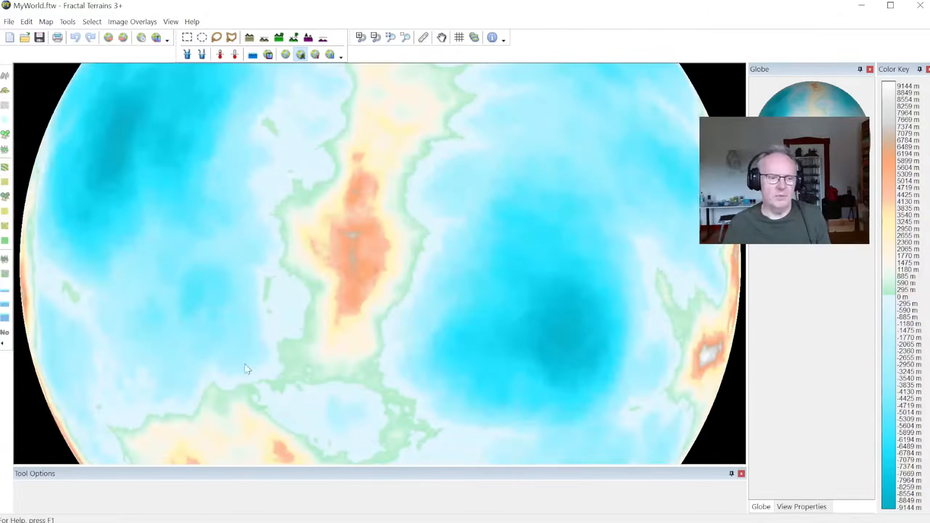
- Zoom out to show the whole orthographic globe and rotate it towards the north polar region
left_click(390, 37)
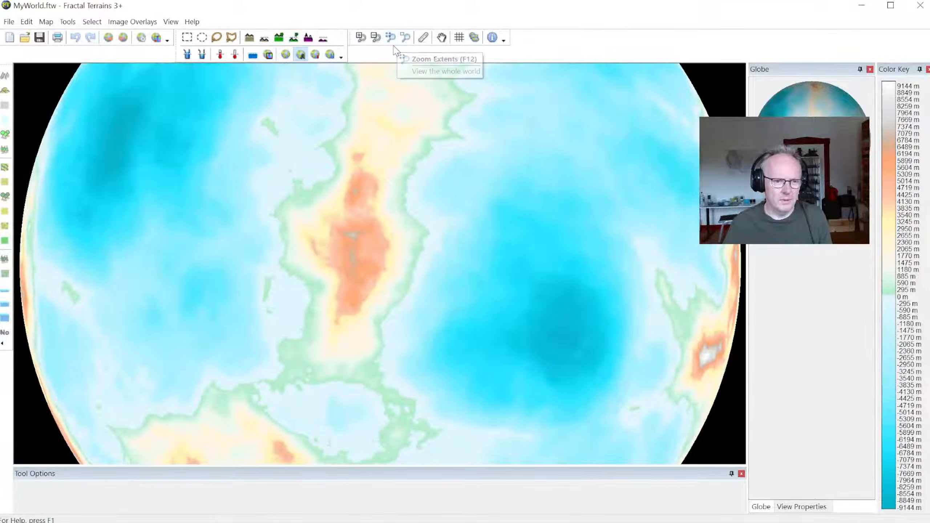
left_click(375, 40)
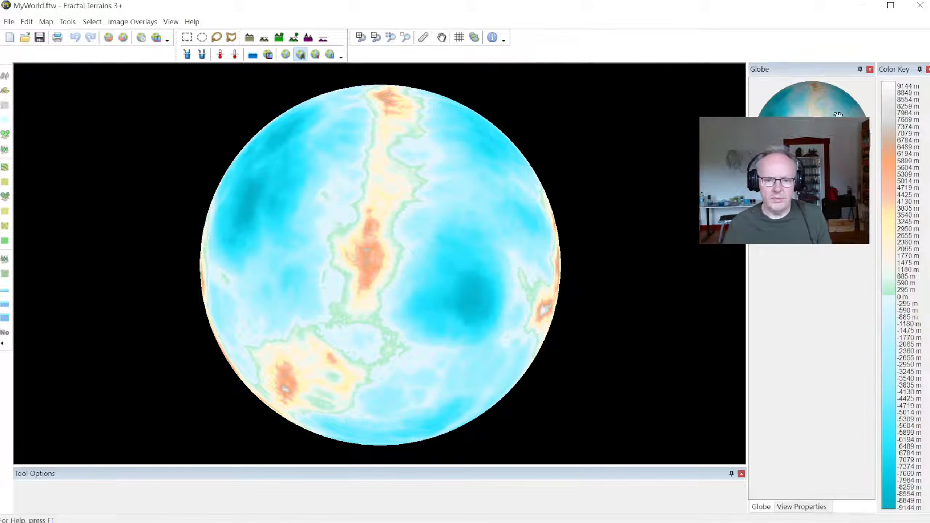
left_click_drag(802, 135, 854, 150)
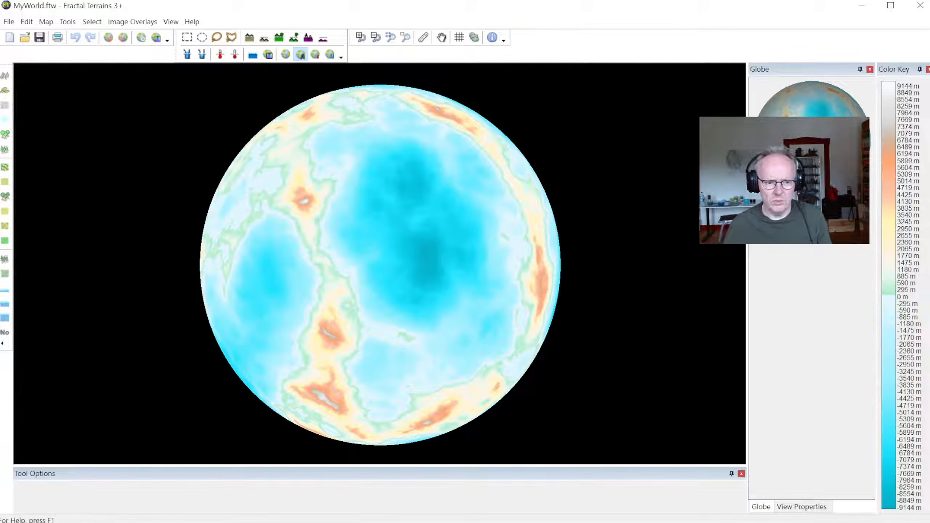
left_click_drag(819, 84, 813, 99)
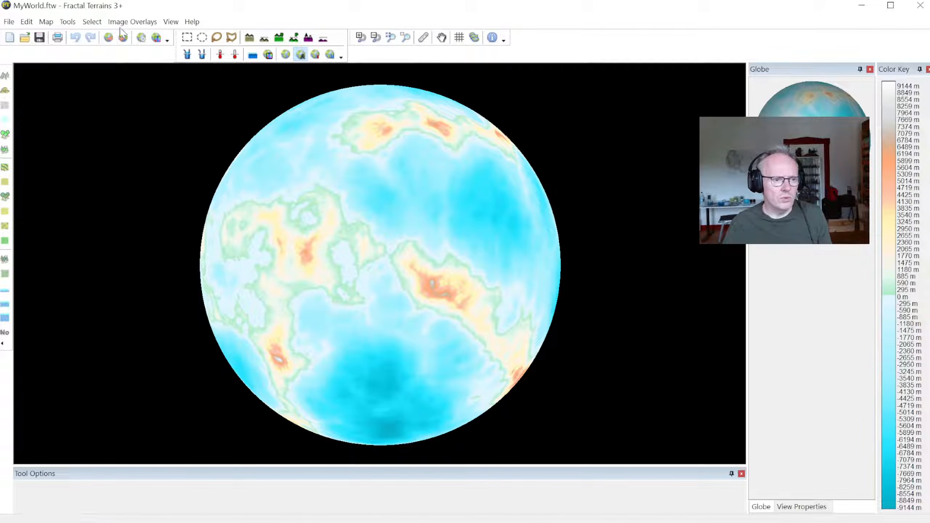
- Center the Orthographic projection on the north pole with latitude 90 and longitude 0
left_click(67, 22)
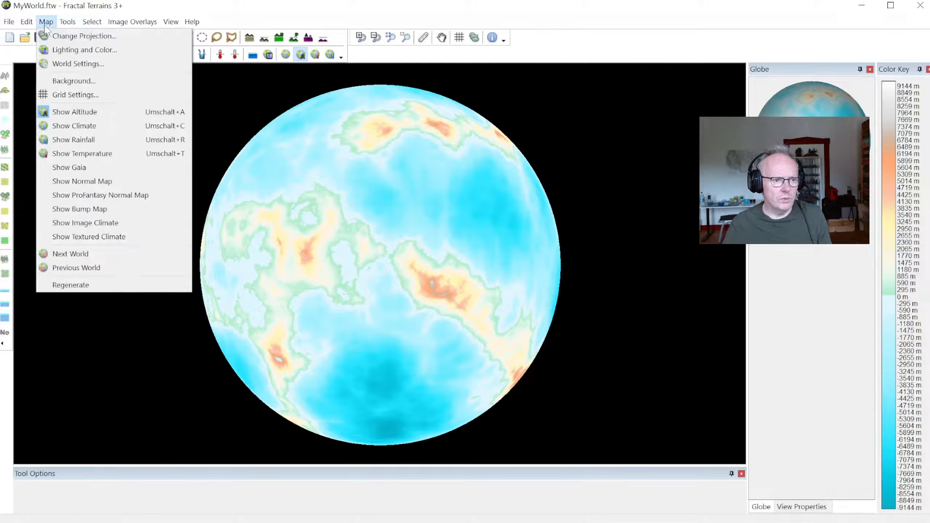
left_click(48, 35)
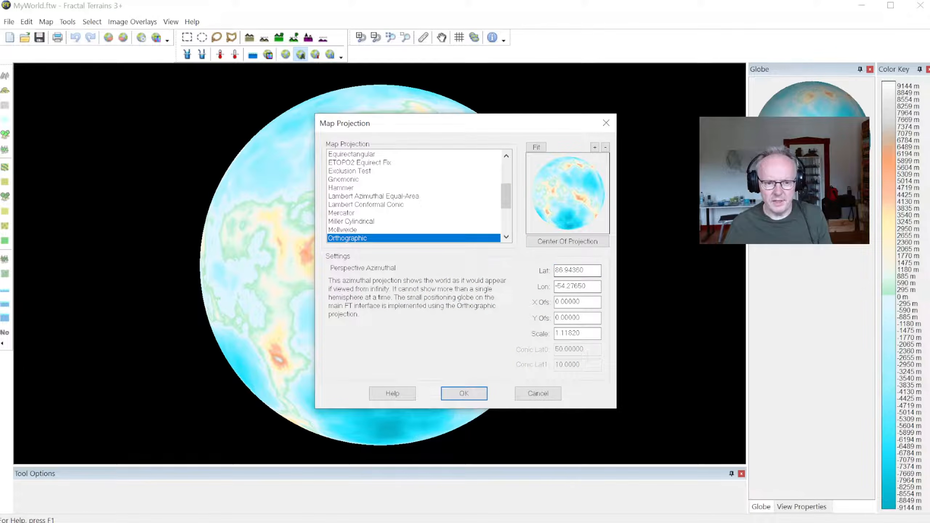
left_click_drag(590, 271, 538, 272)
type("90")
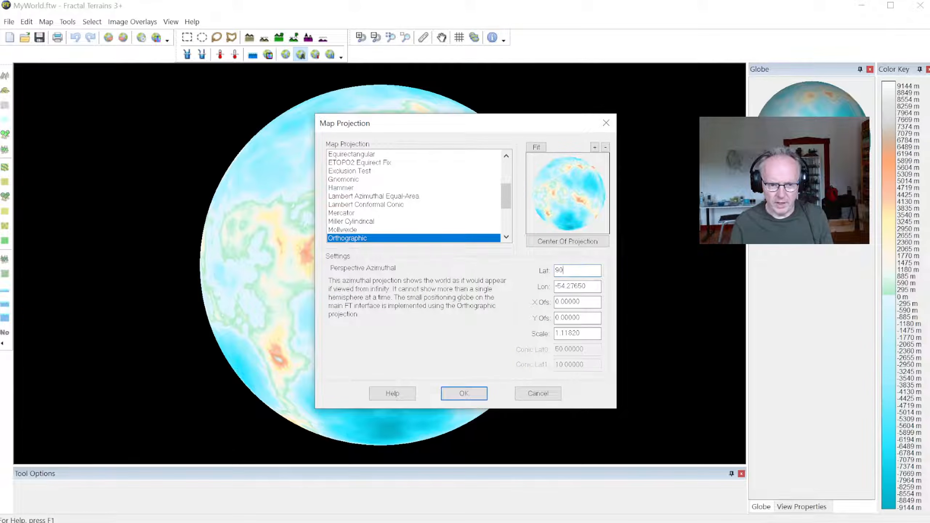
key("Tab")
type("0")
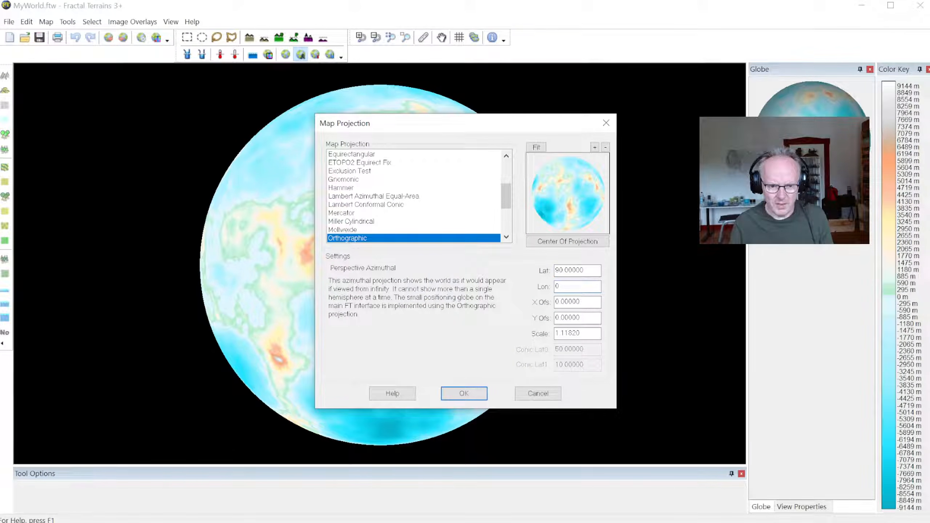
left_click(465, 393)
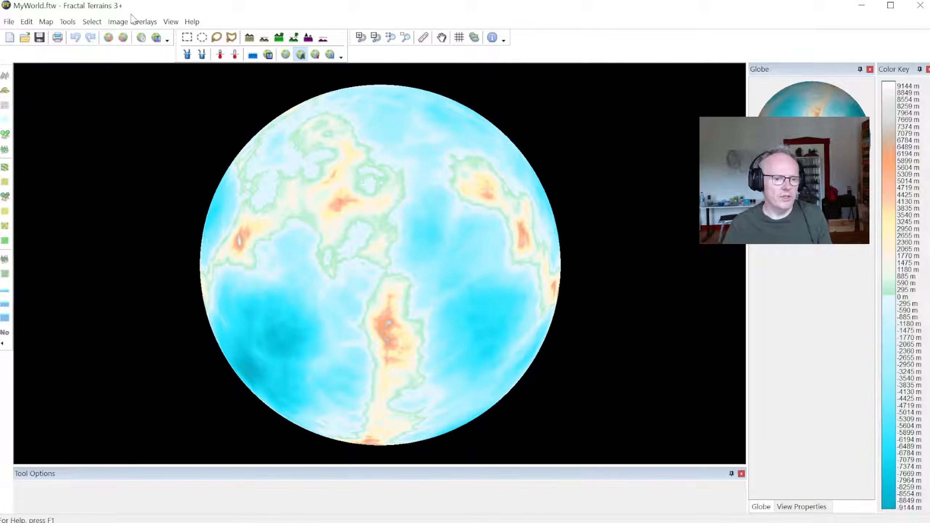
- Export the world with the Legacy CA34 Modern Atlas settings, saving over My World 2.FCW in the 92 - Modern Atlas folder
left_click(7, 22)
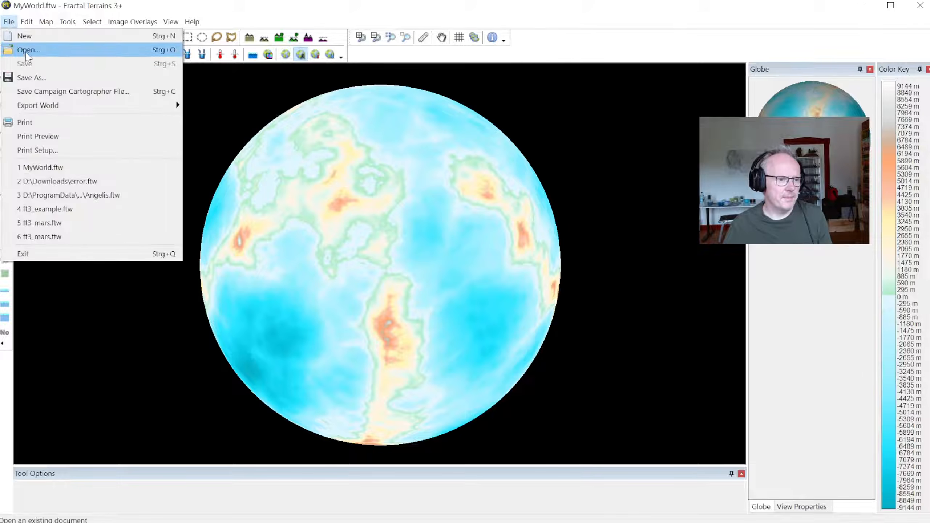
mouse_move(45, 107)
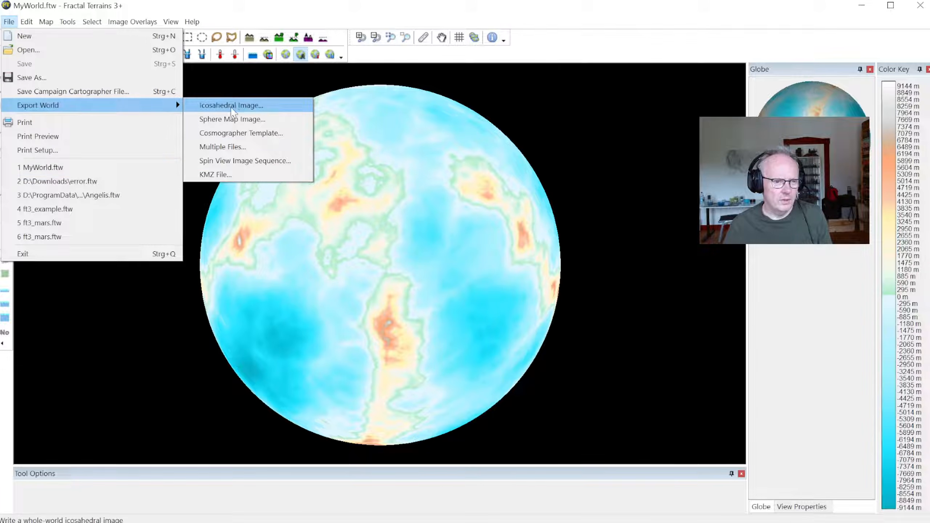
left_click(95, 91)
left_click_drag(488, 222, 428, 273)
left_click(408, 266)
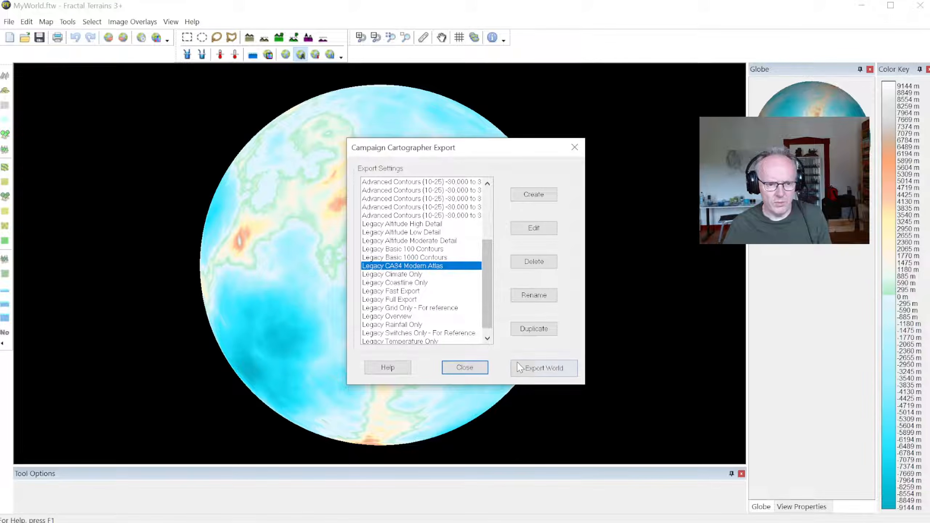
left_click(544, 367)
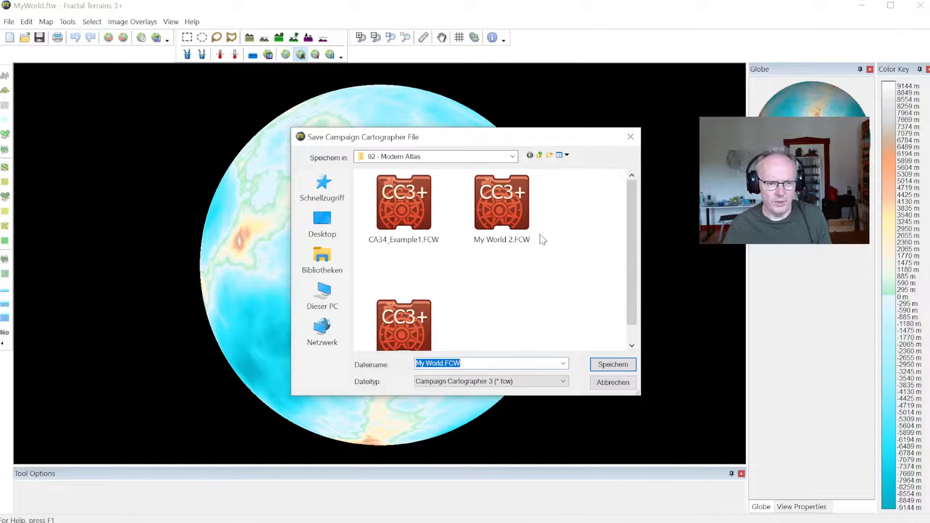
double_click(505, 228)
- Switch to Campaign Cartographer 3+ and open My World 2.FCW, discarding changes to the current map
left_click(829, 442)
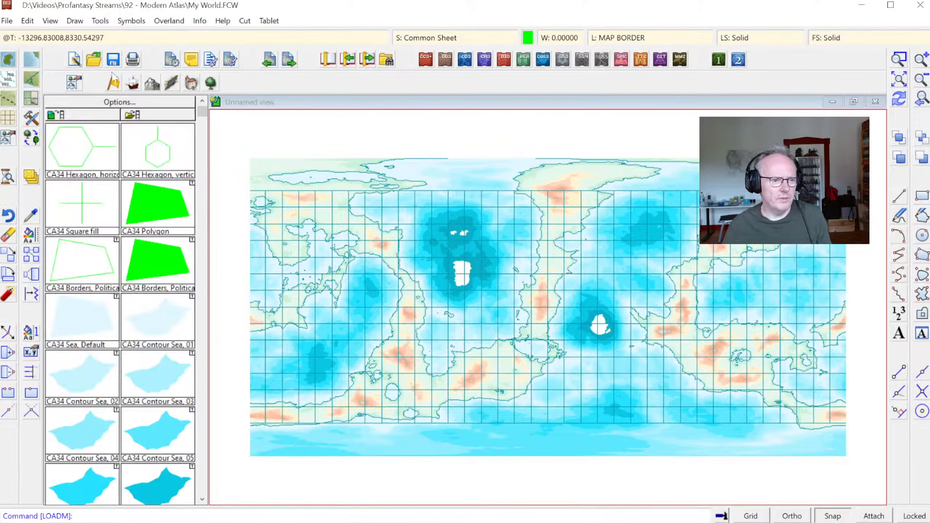
left_click(94, 59)
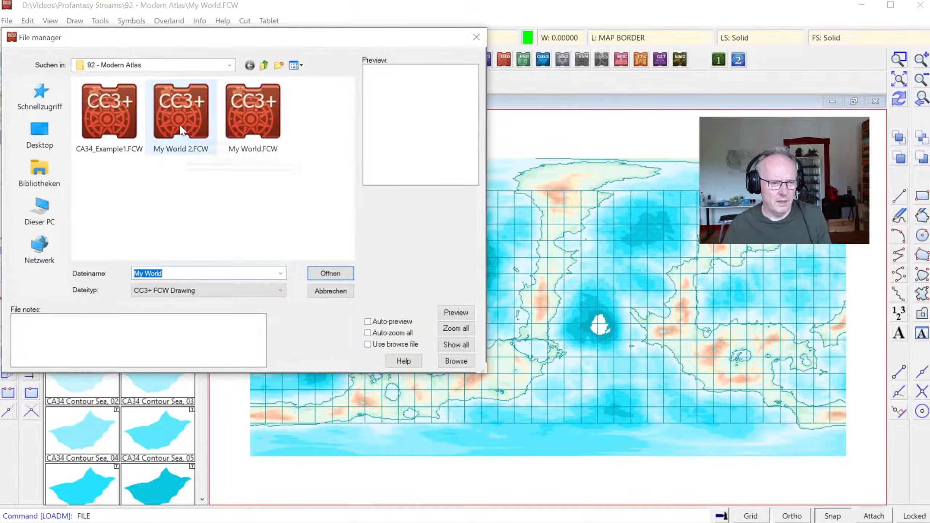
double_click(179, 124)
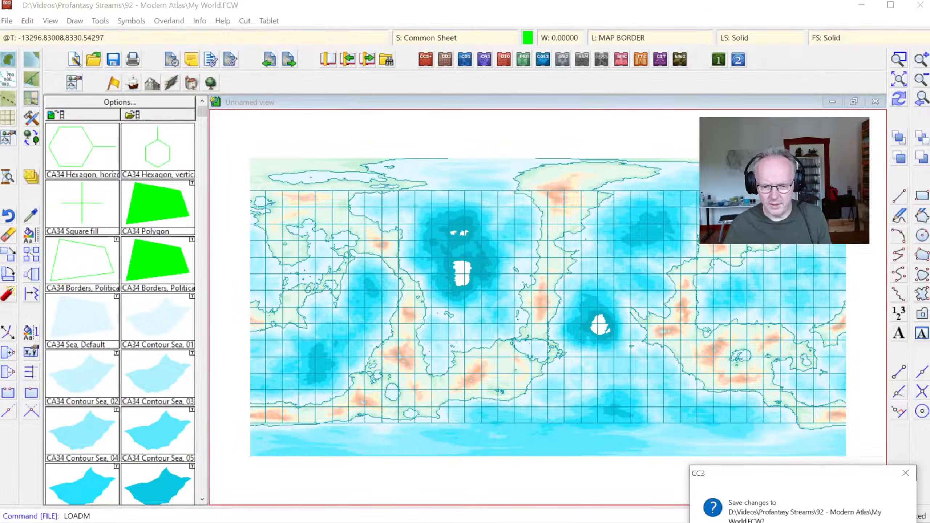
key("n")
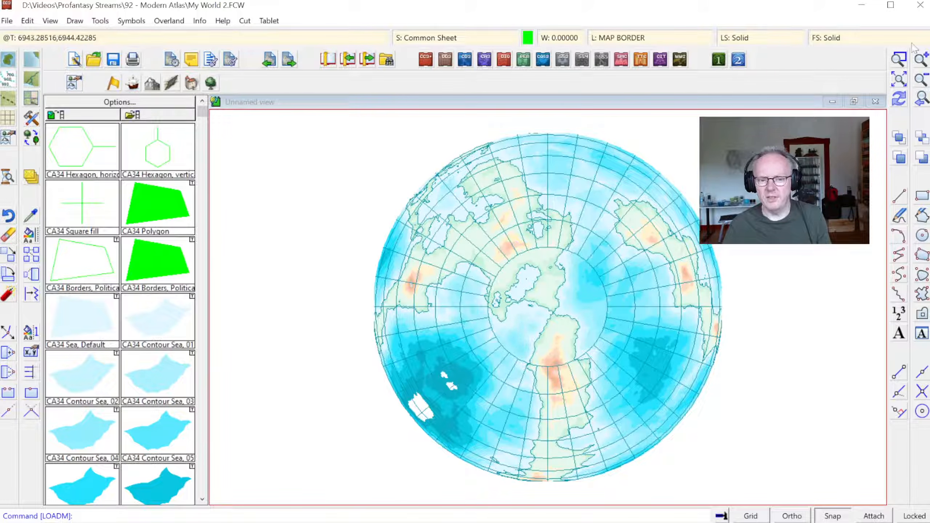
- Examine the polar region of the exported globe up close, then return to the full map extents
left_click(898, 59)
left_click(415, 211)
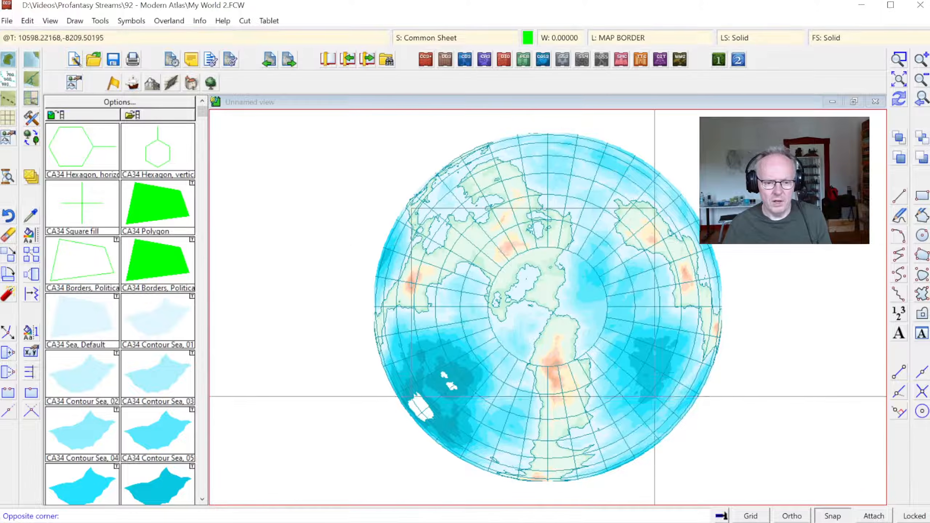
left_click(659, 400)
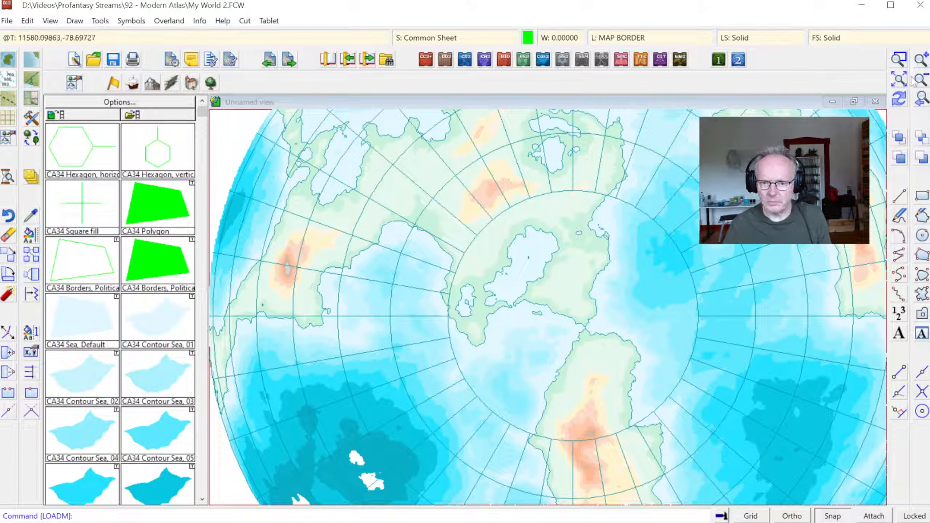
left_click(899, 79)
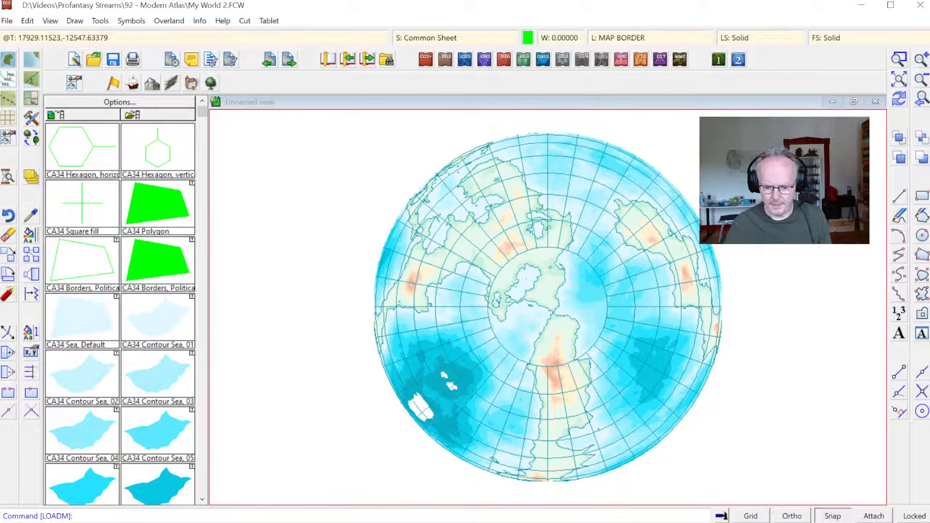
- Switch back to Fractal Terrains 3+ and close the Campaign Cartographer export settings
key("alt+Tab")
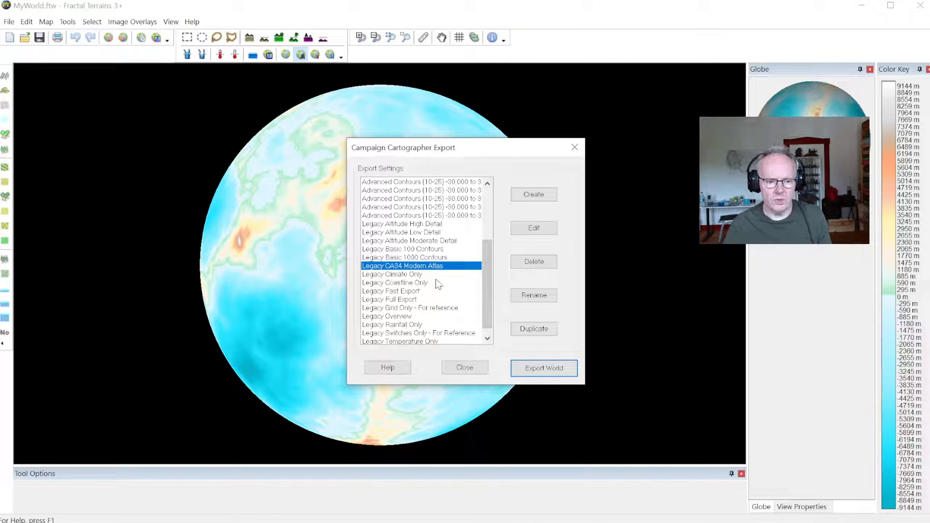
left_click(454, 369)
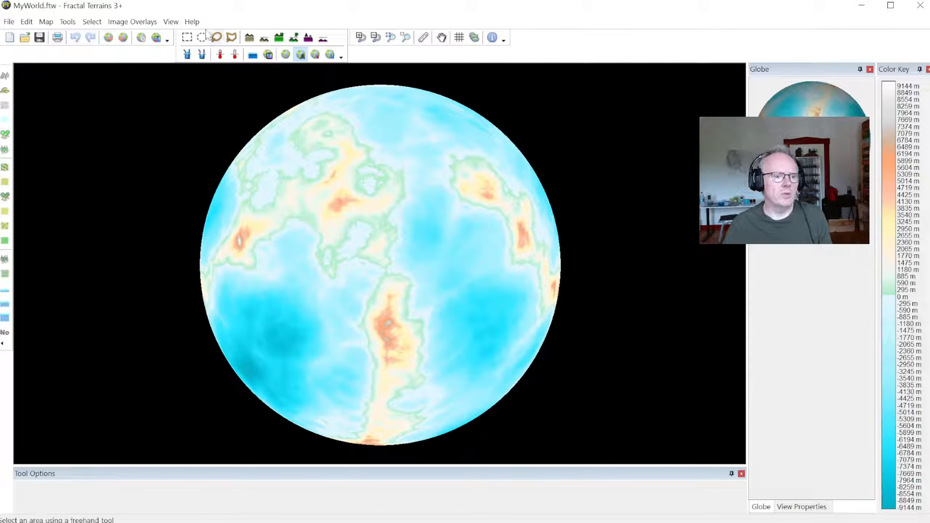
left_click(91, 22)
mouse_move(109, 26)
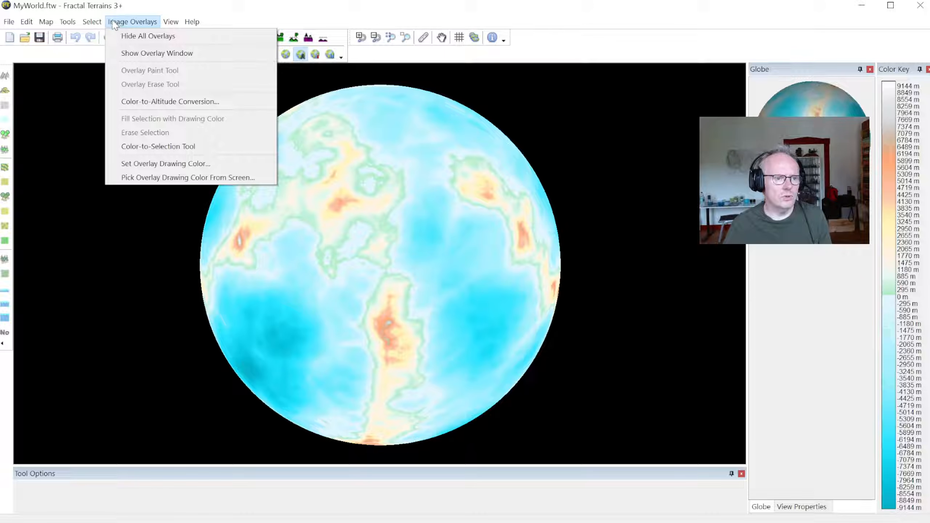
left_click(126, 53)
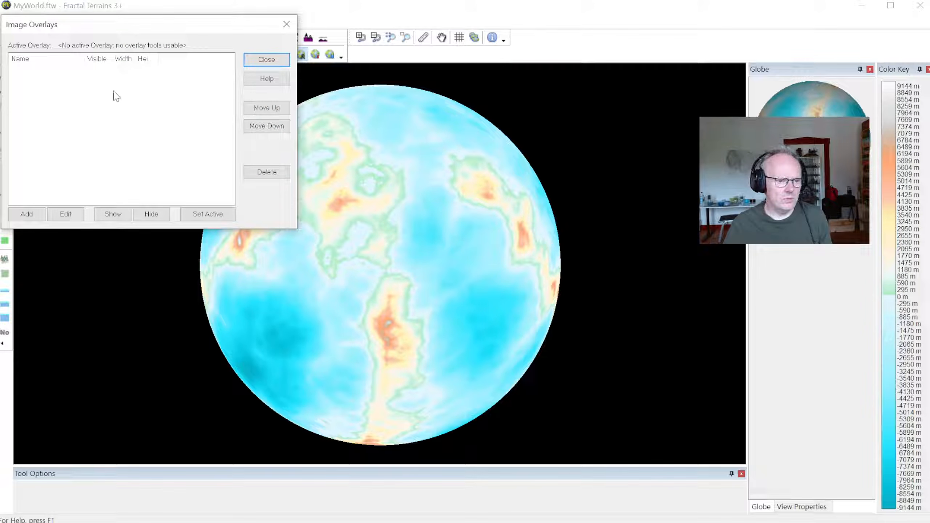
left_click(286, 24)
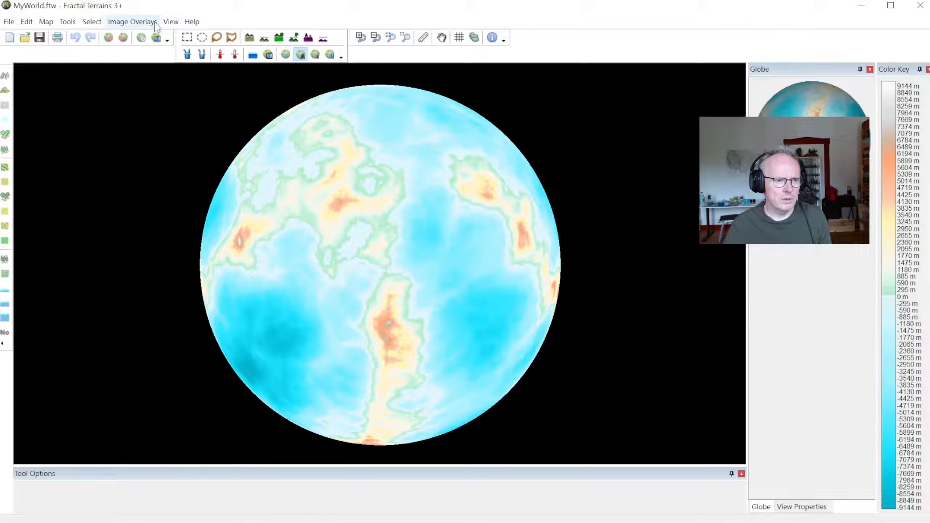
left_click(135, 23)
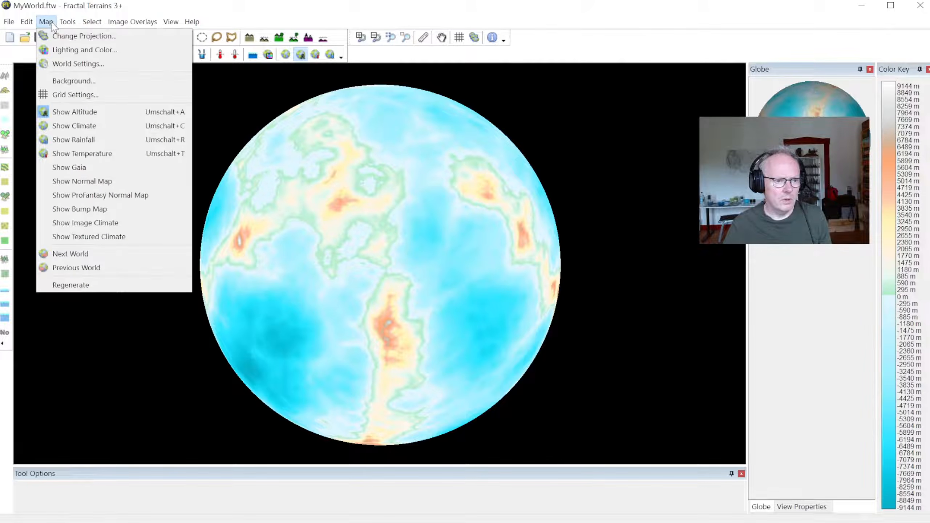
left_click(85, 94)
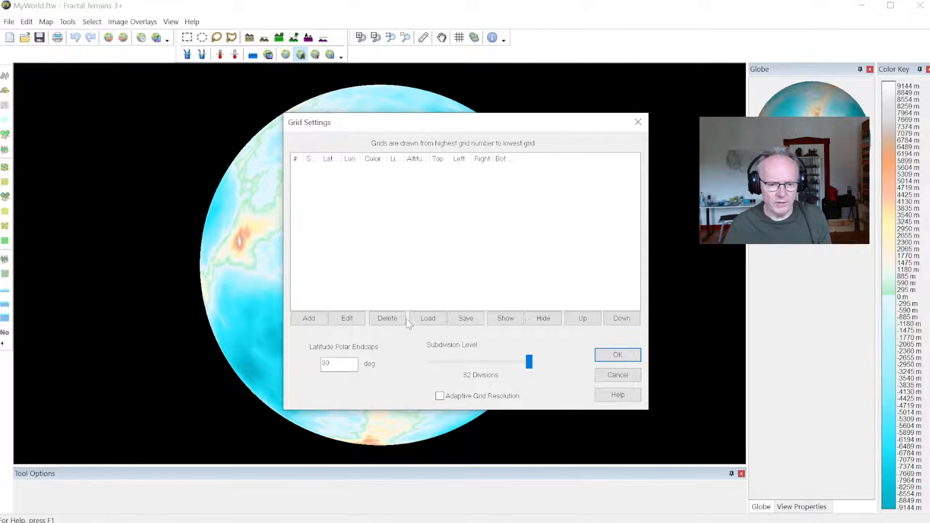
left_click(618, 374)
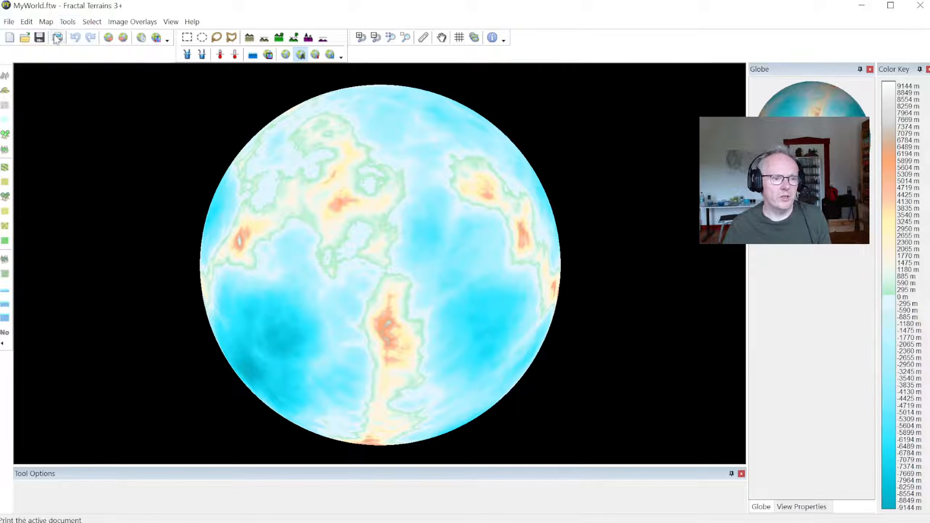
- Open the Legacy CA34 Modern Atlas settings of the Campaign Cartographer export for editing
left_click(8, 21)
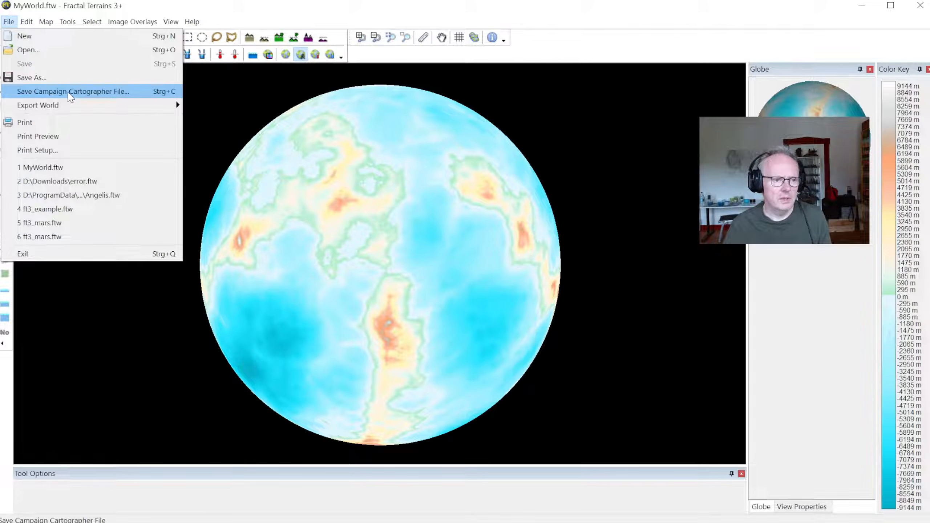
left_click(70, 92)
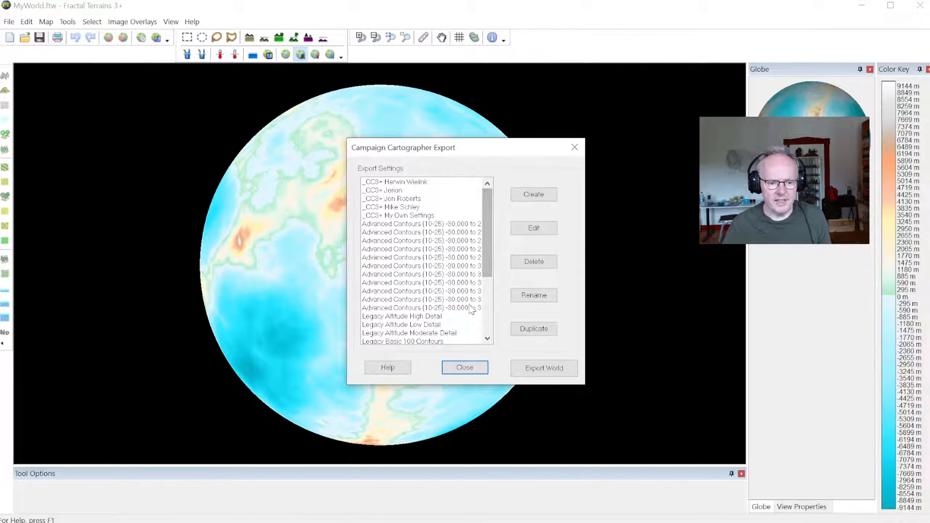
scroll(485, 258, "down", 4)
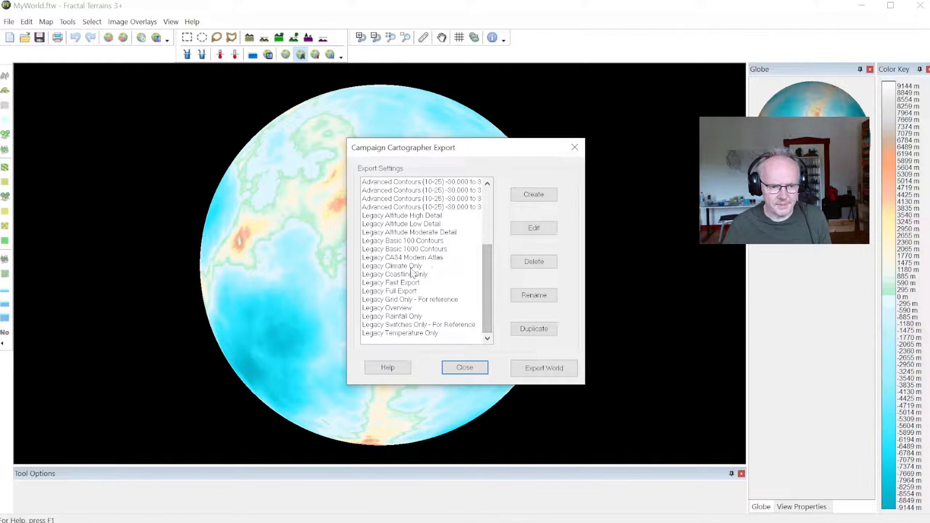
left_click(402, 258)
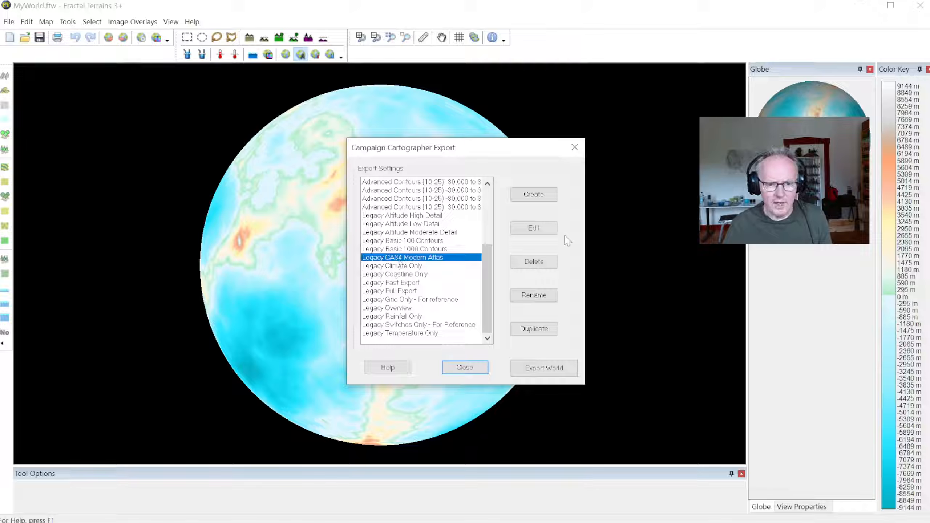
left_click(533, 234)
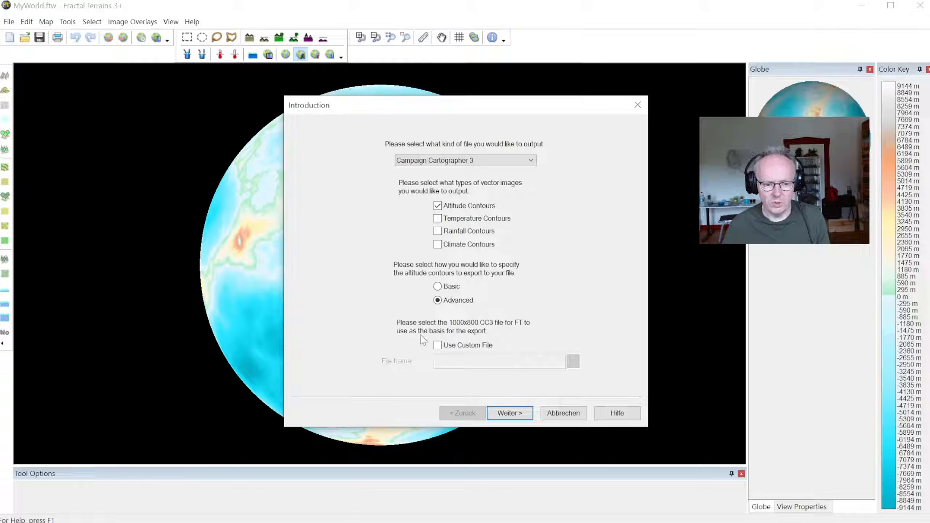
- Advance through the altitude contour, detail level and other items settings to the grid settings, viewing the sheet setup without changing it
left_click(509, 413)
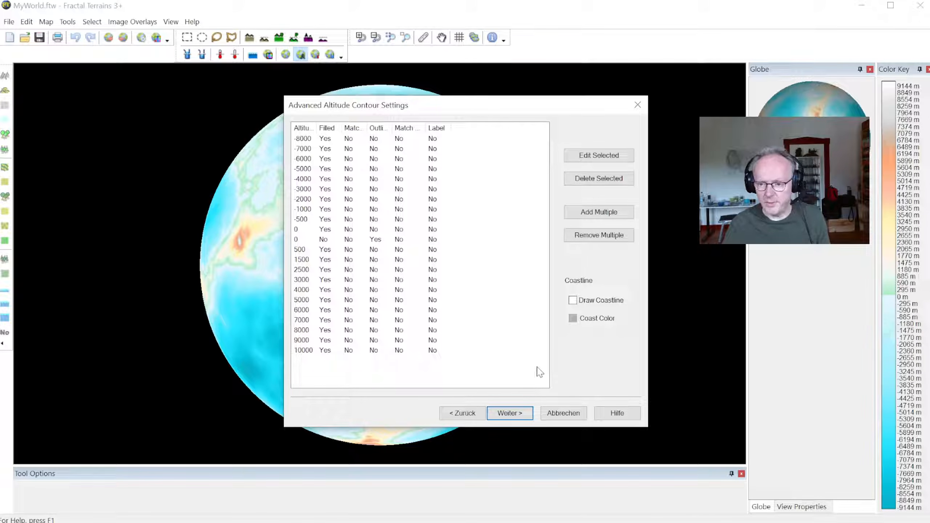
left_click(510, 416)
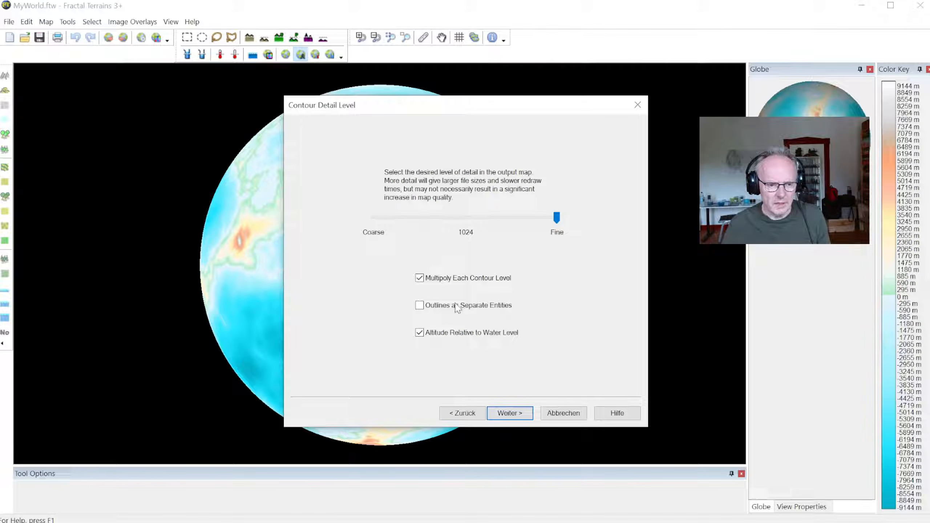
left_click(511, 417)
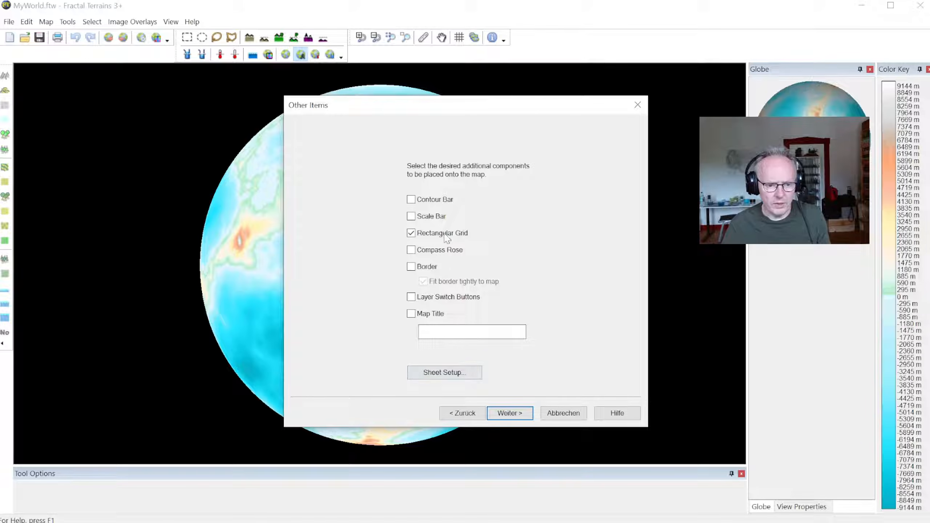
left_click(453, 374)
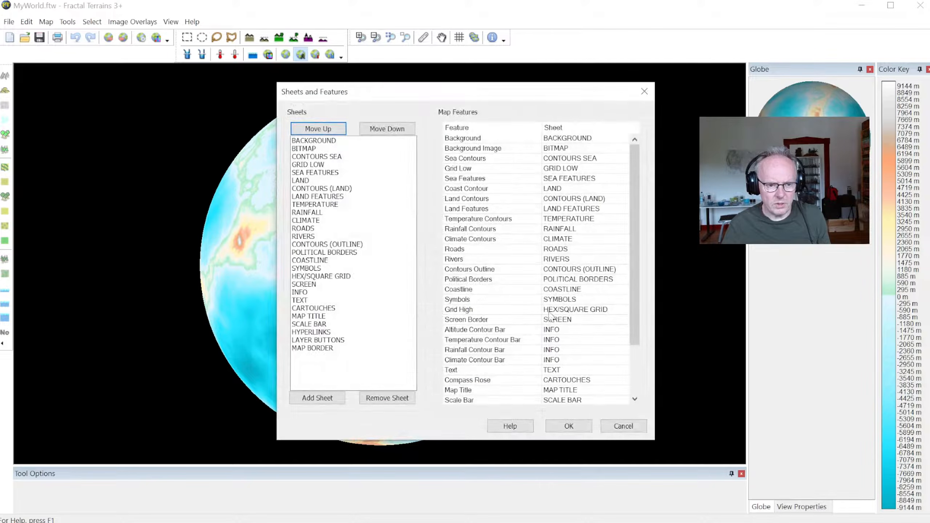
left_click(623, 425)
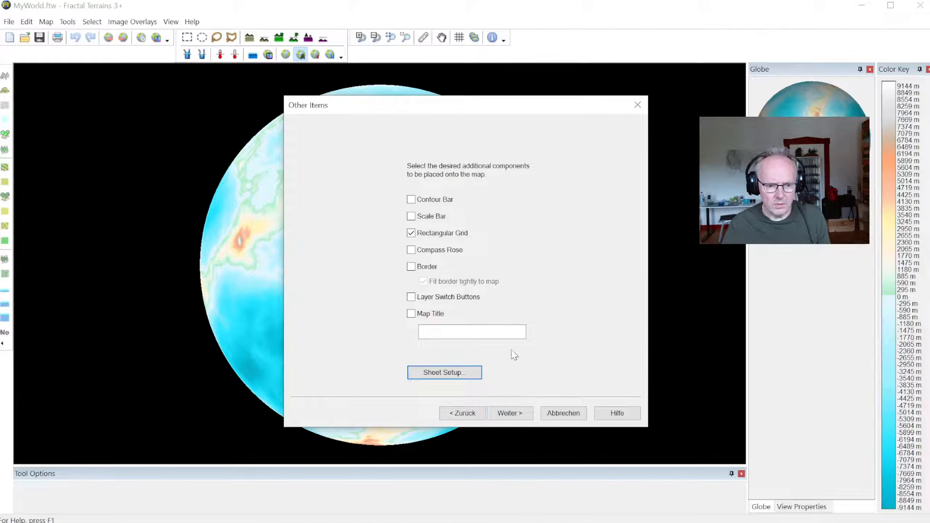
left_click(517, 413)
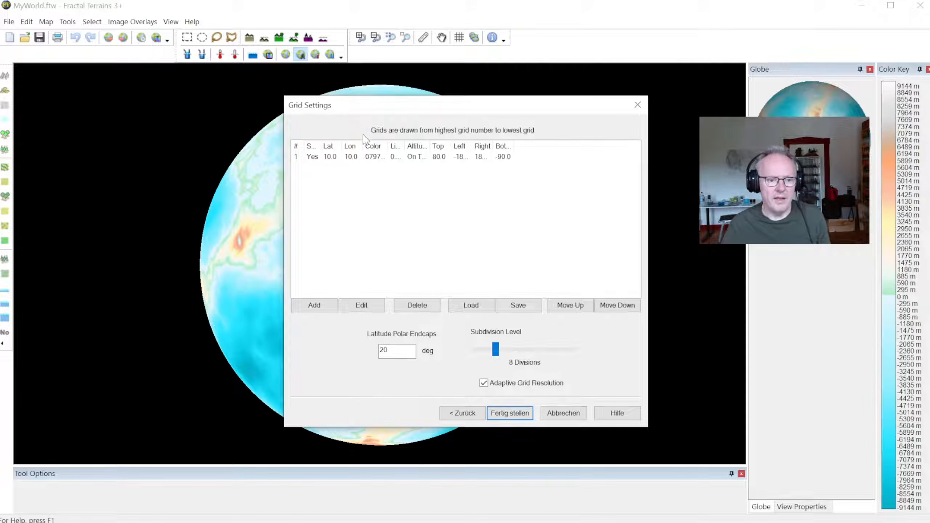
- Set the grid's latitude polar endcaps to 10 degrees and finish editing the export settings
left_click(377, 158)
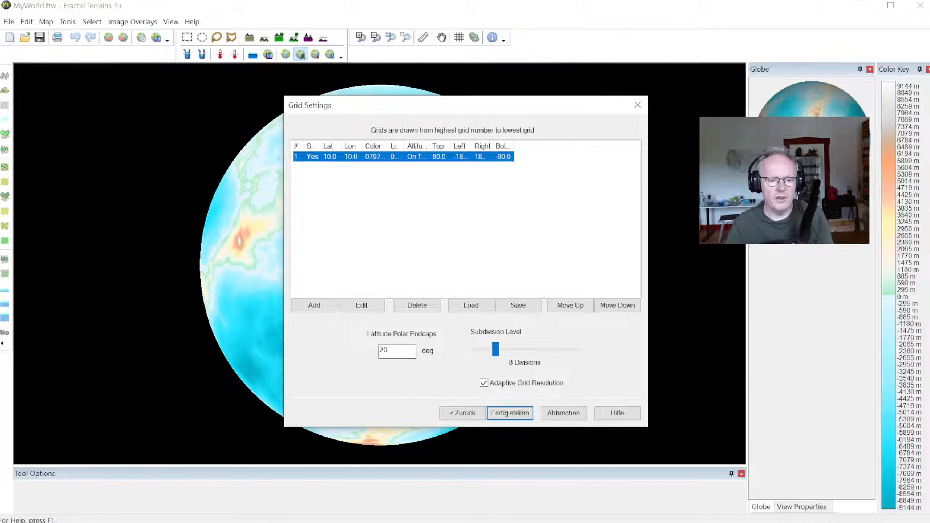
left_click(395, 351)
type("1")
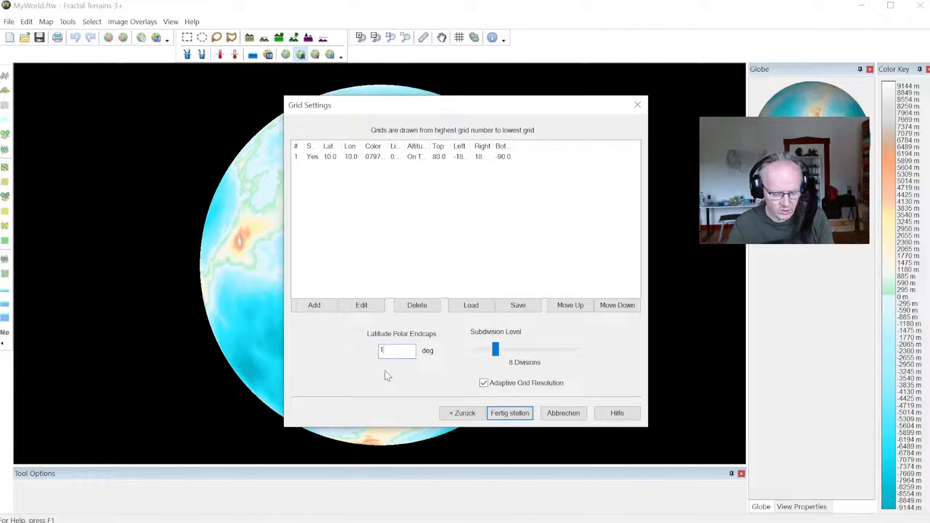
key("Tab")
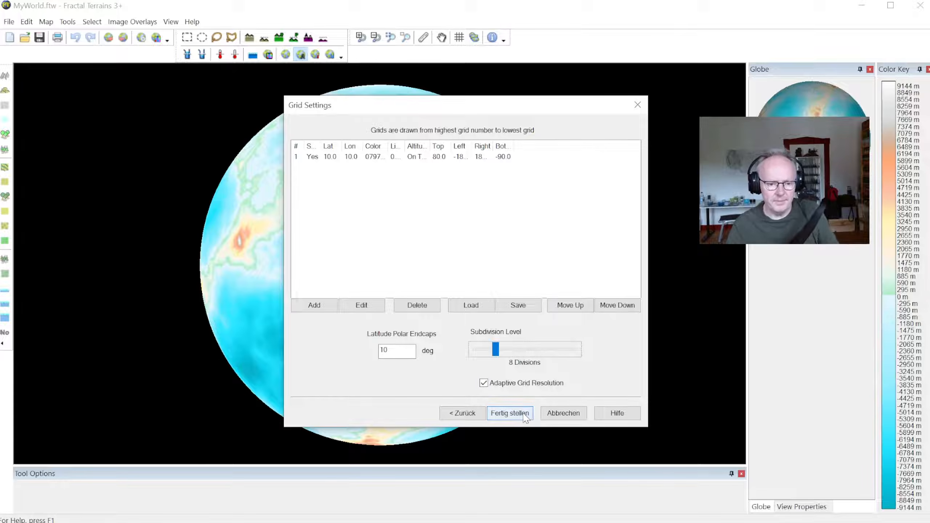
left_click(510, 413)
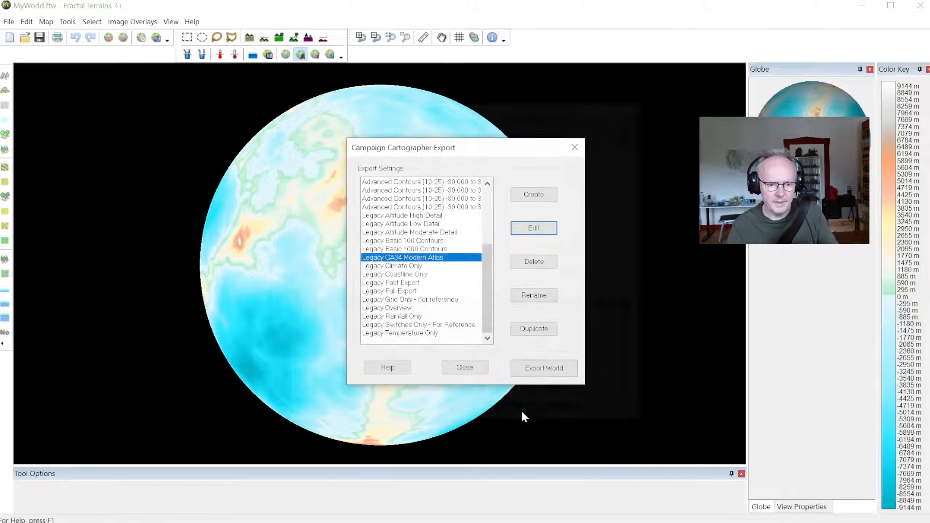
- Export the world with the edited Legacy CA34 Modern Atlas settings, overwriting My World 2.FCW in the 92 - Modern Atlas folder
left_click(544, 368)
key("Return")
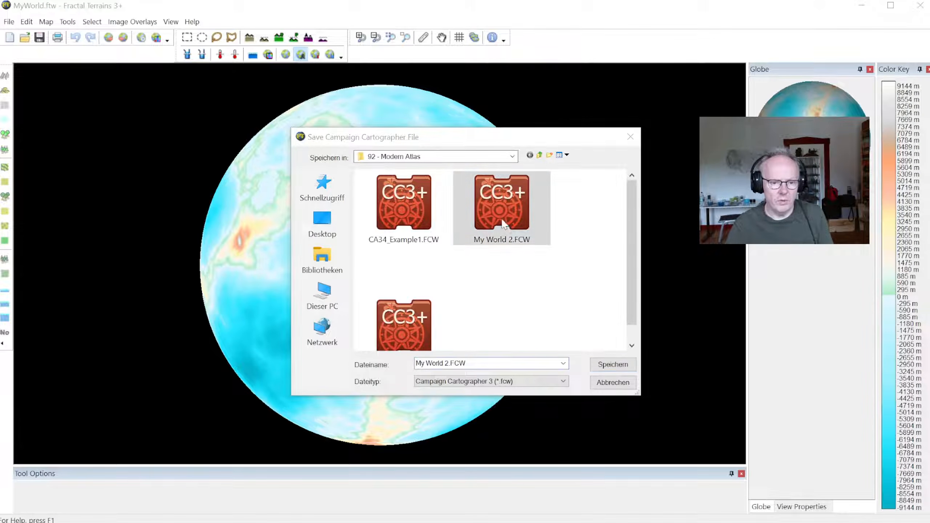
left_click(837, 442)
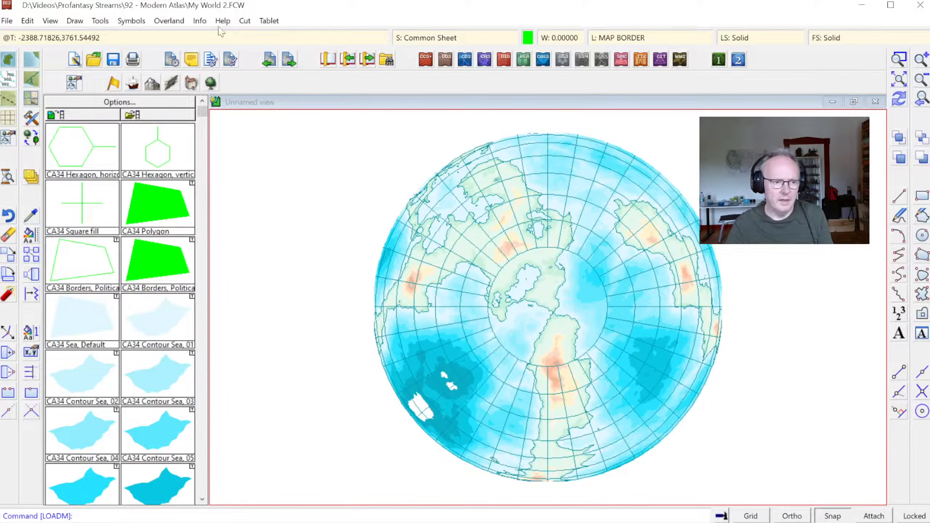
- In Campaign Cartographer 3+, reload My World 2.FCW without saving changes to the current map and show its full extents
left_click(94, 58)
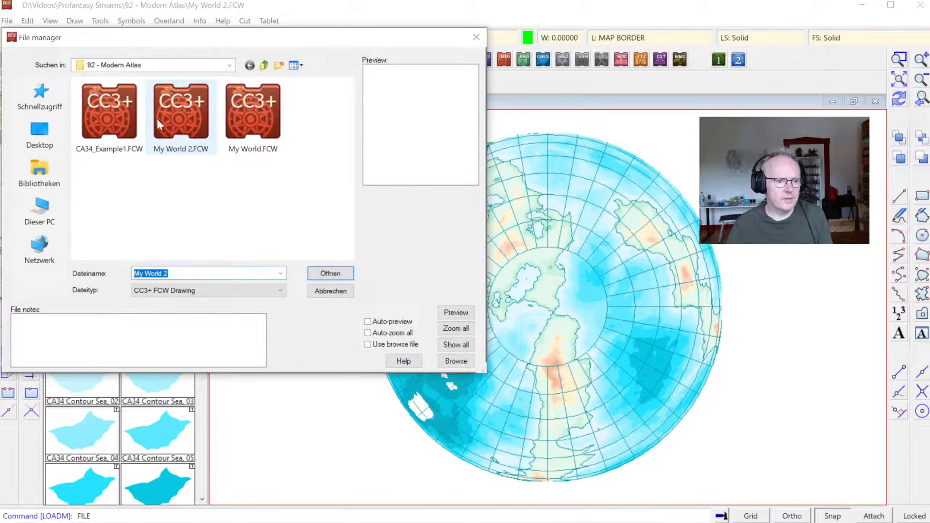
double_click(174, 115)
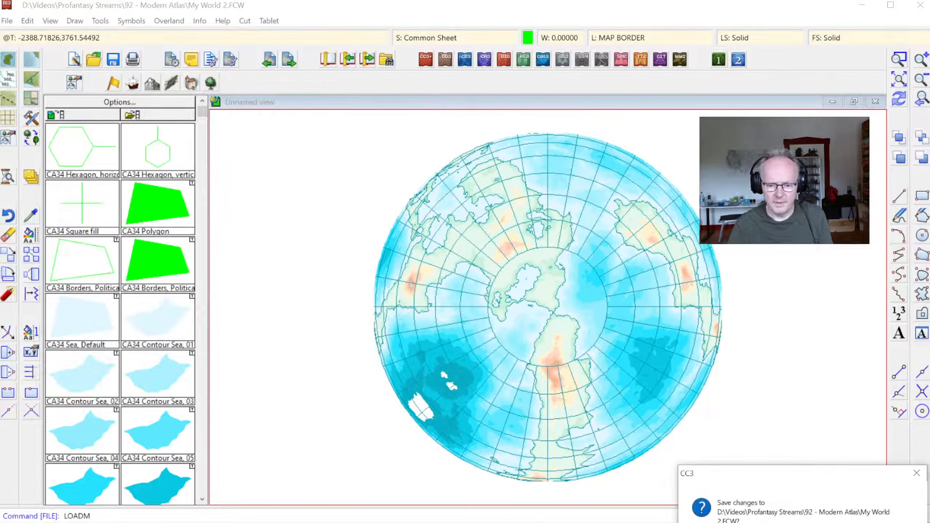
left_click(816, 522)
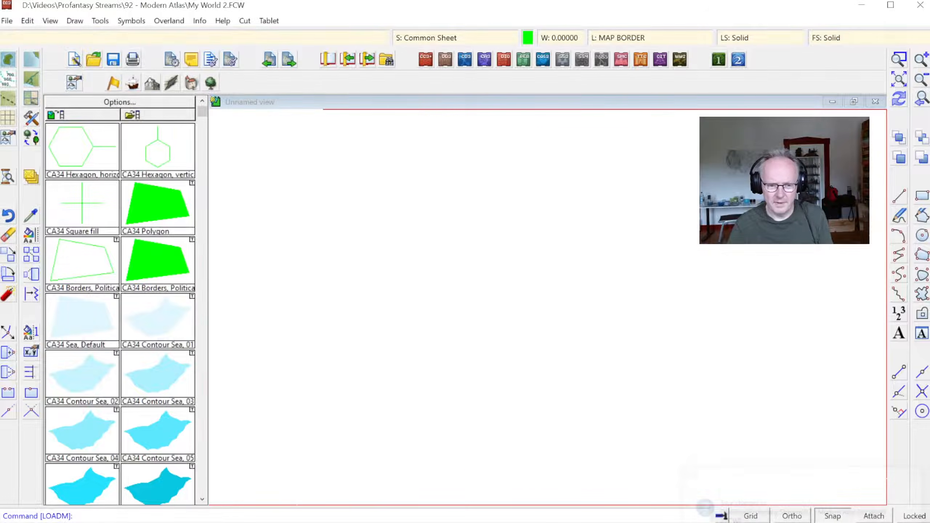
left_click(901, 82)
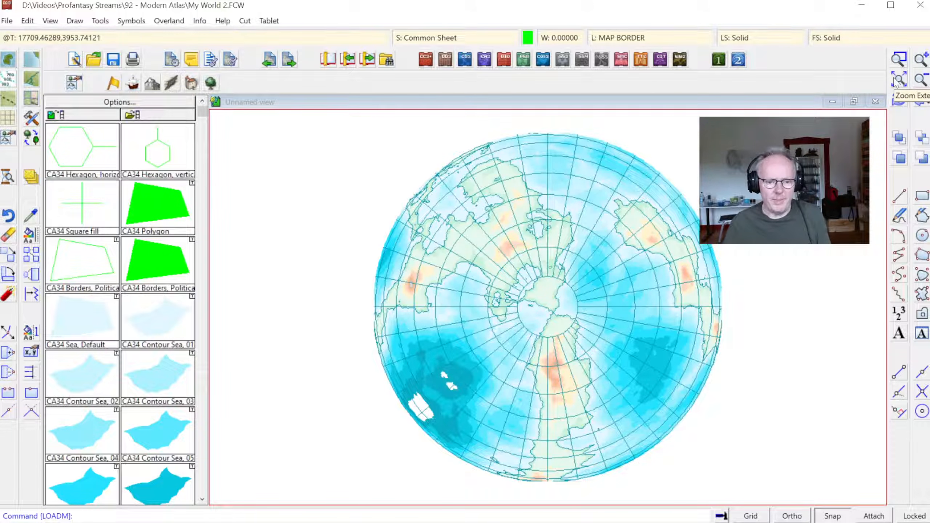
- Examine the grid lines around the pole up close, then return to the full map extents
left_click(897, 59)
left_click(443, 257)
left_click(644, 362)
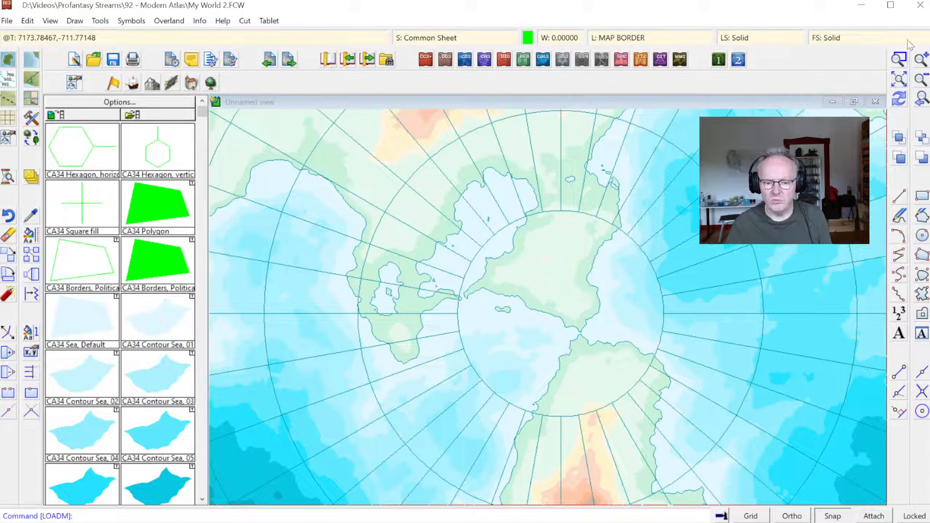
left_click(899, 85)
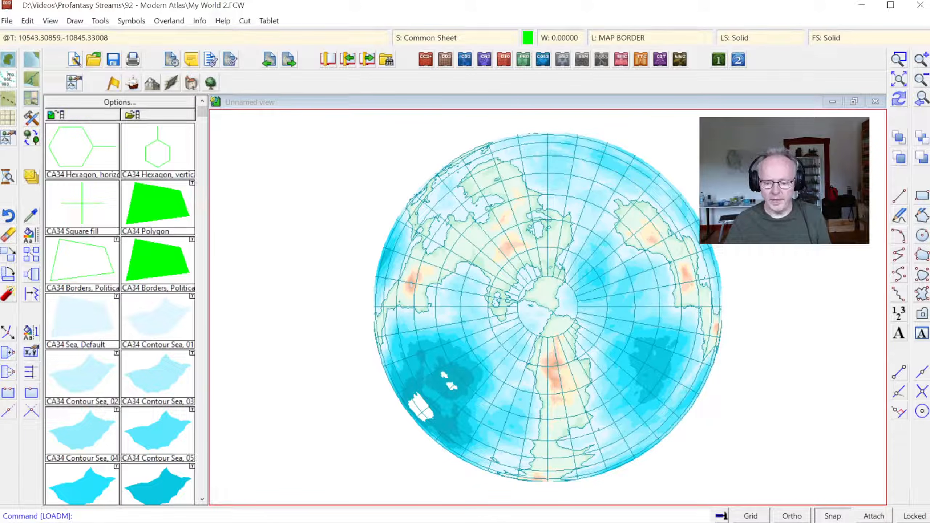
- Switch to Fractal Terrains, close the export settings, and run Find Rivers at Fine resolution
key("alt+Tab")
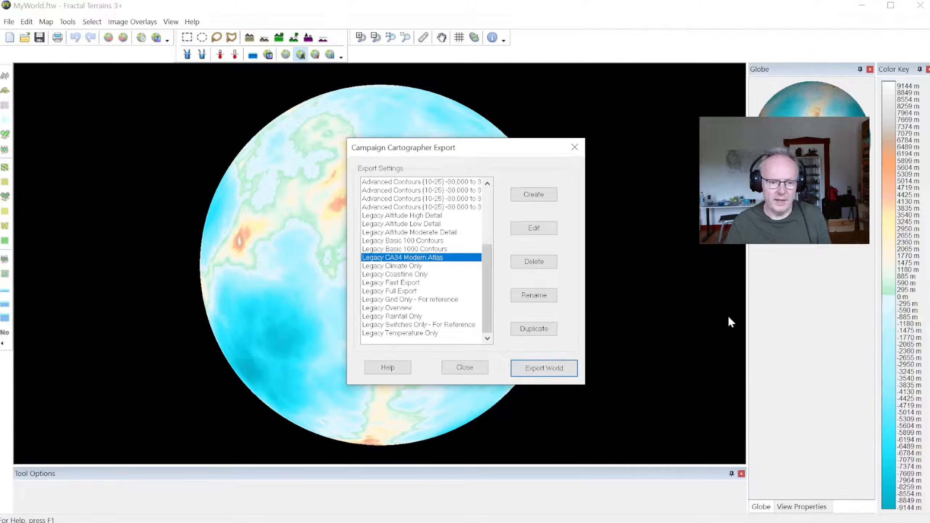
left_click(454, 371)
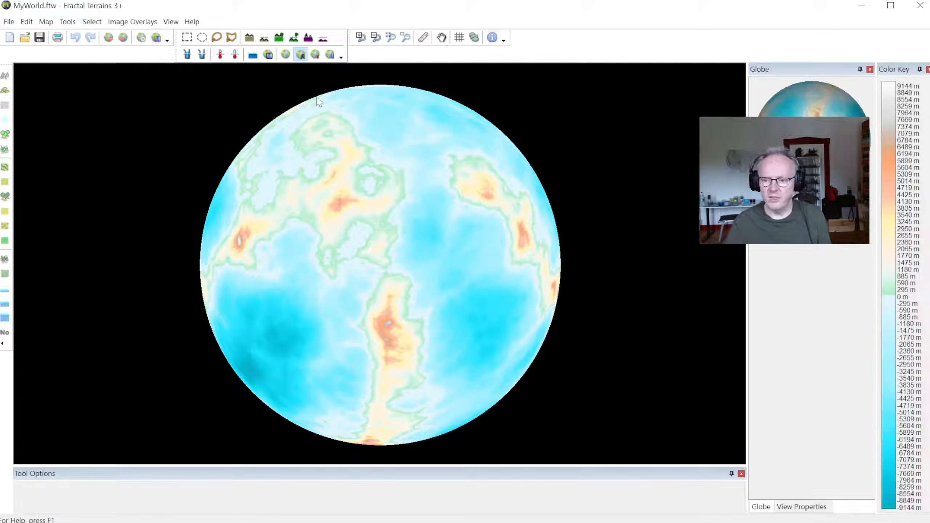
left_click(46, 22)
mouse_move(62, 22)
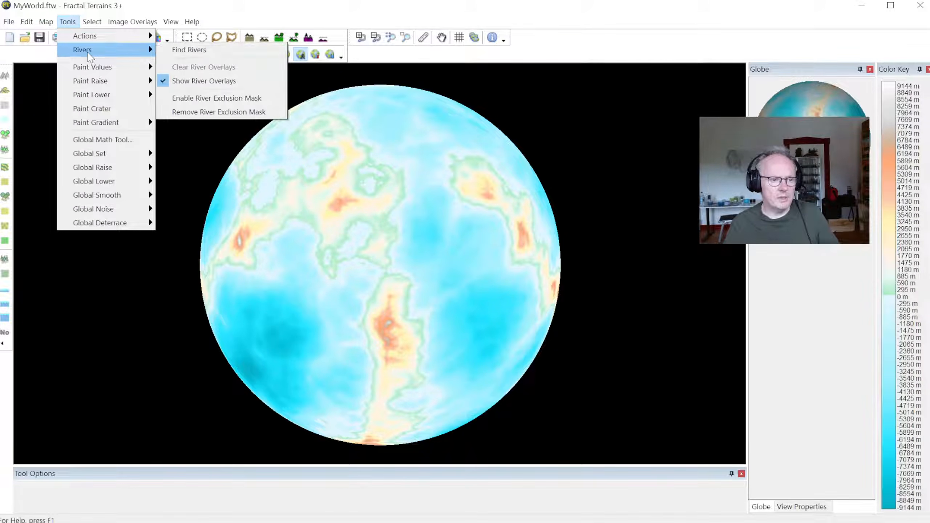
mouse_move(121, 67)
mouse_move(102, 50)
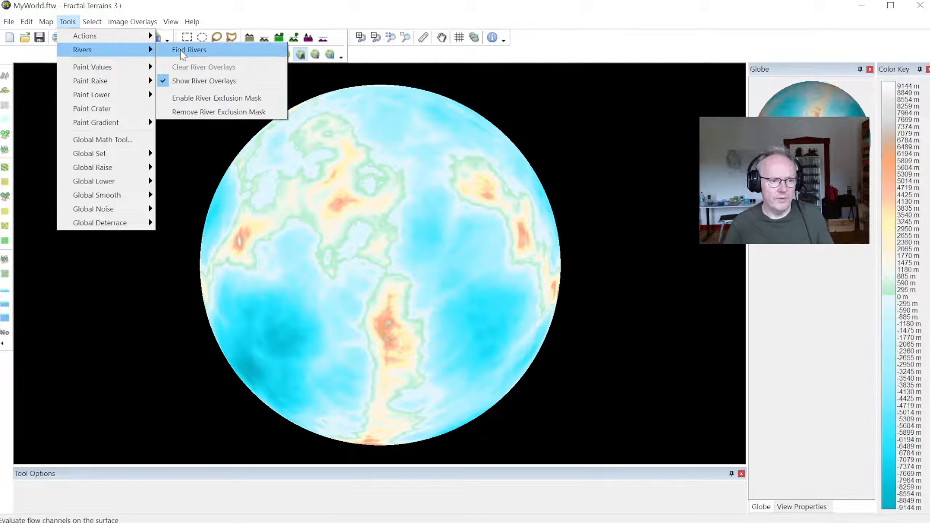
left_click(183, 51)
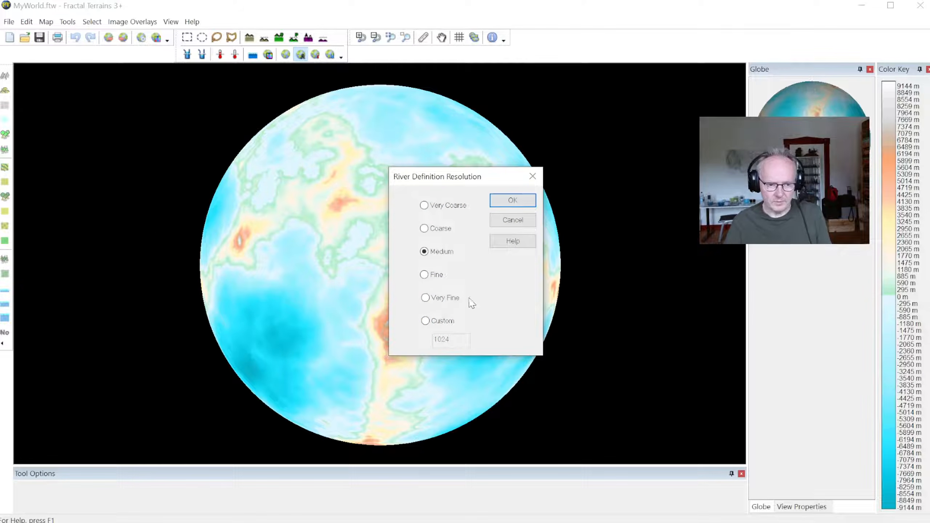
left_click(437, 297)
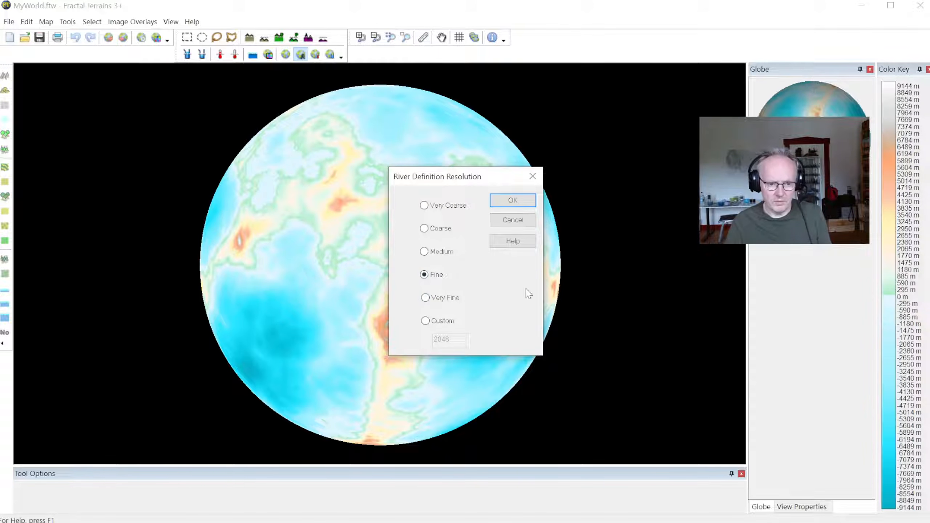
left_click(520, 204)
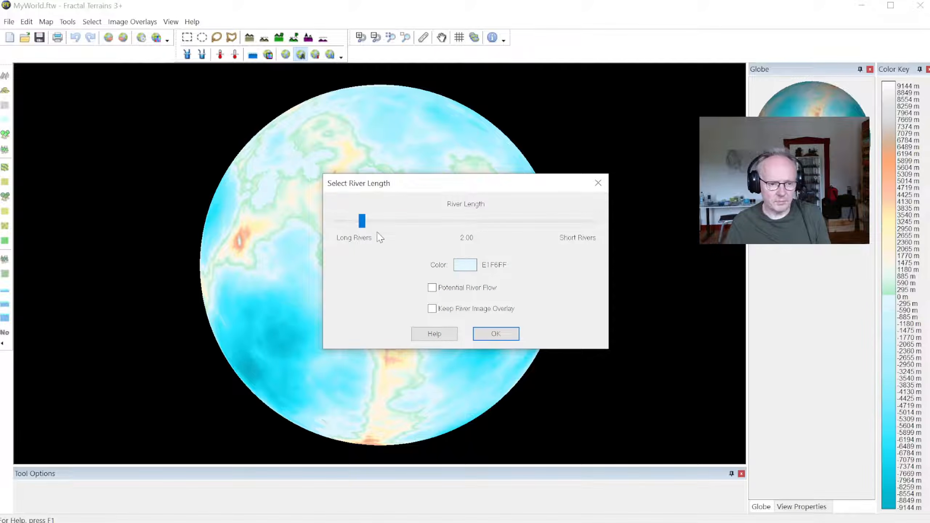
- Color the rivers blue (0080FF), adjust the river length near the long-rivers end, and accept the river settings
left_click_drag(405, 180, 560, 186)
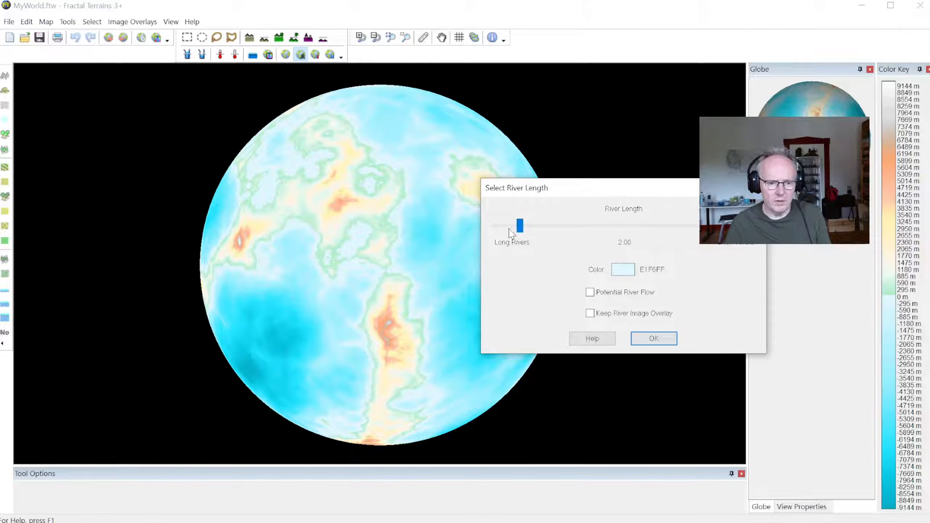
mouse_move(520, 232)
left_mouse_down()
mouse_move(547, 230)
mouse_move(513, 231)
mouse_move(525, 230)
left_mouse_up()
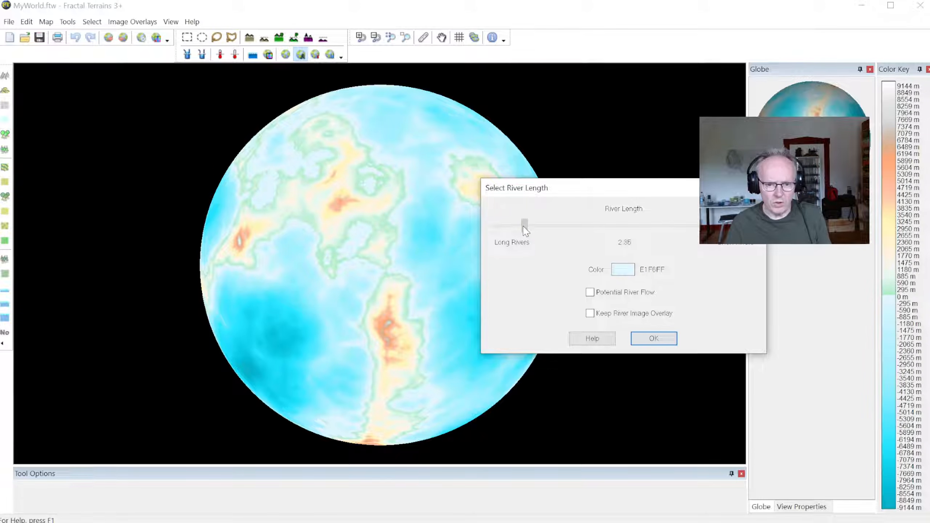
left_click(626, 269)
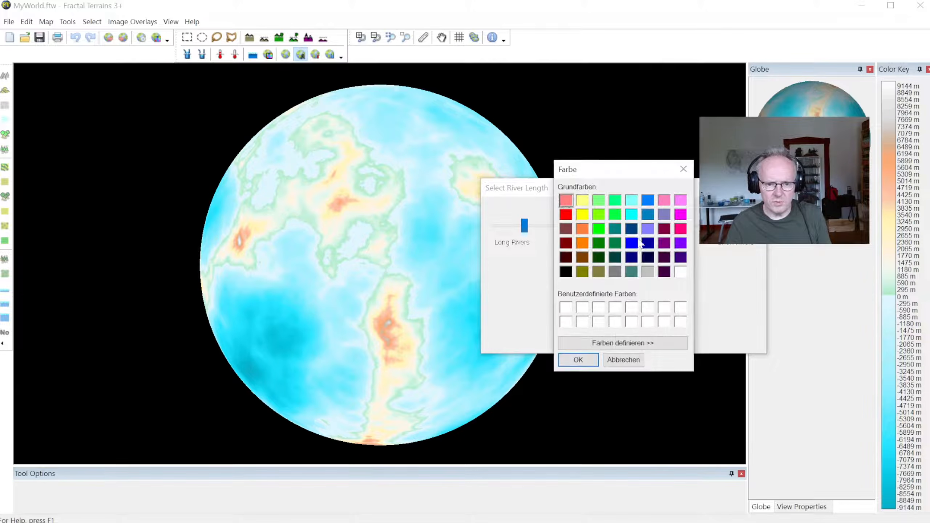
left_click(649, 201)
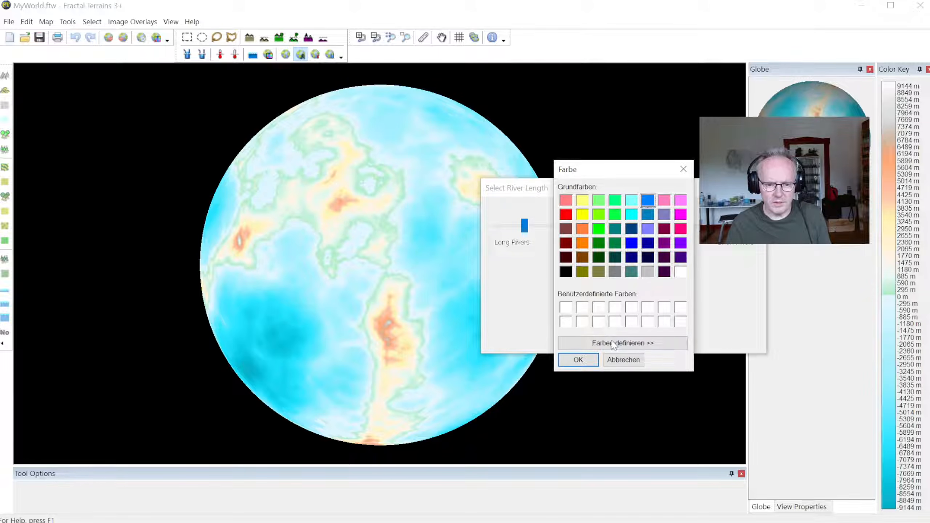
left_click(582, 359)
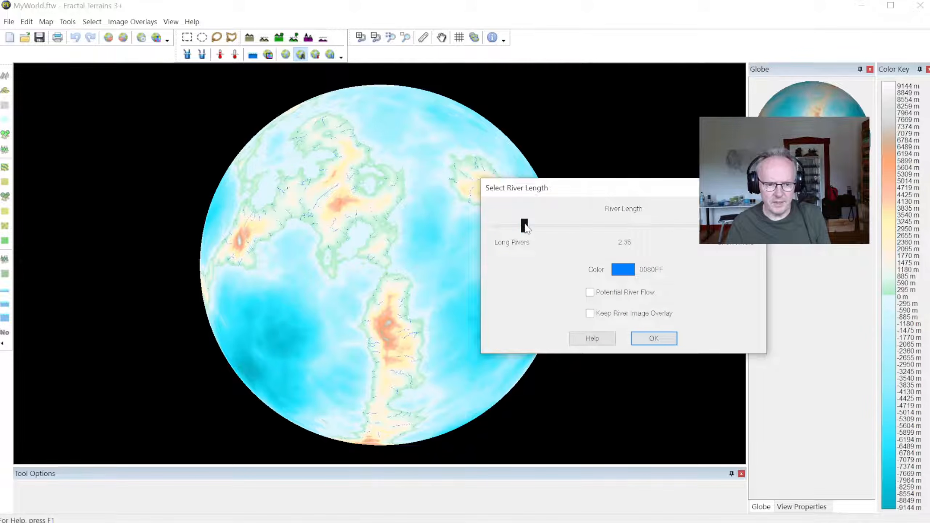
mouse_move(526, 225)
left_mouse_down()
mouse_move(554, 223)
mouse_move(524, 225)
left_mouse_up()
left_click(653, 338)
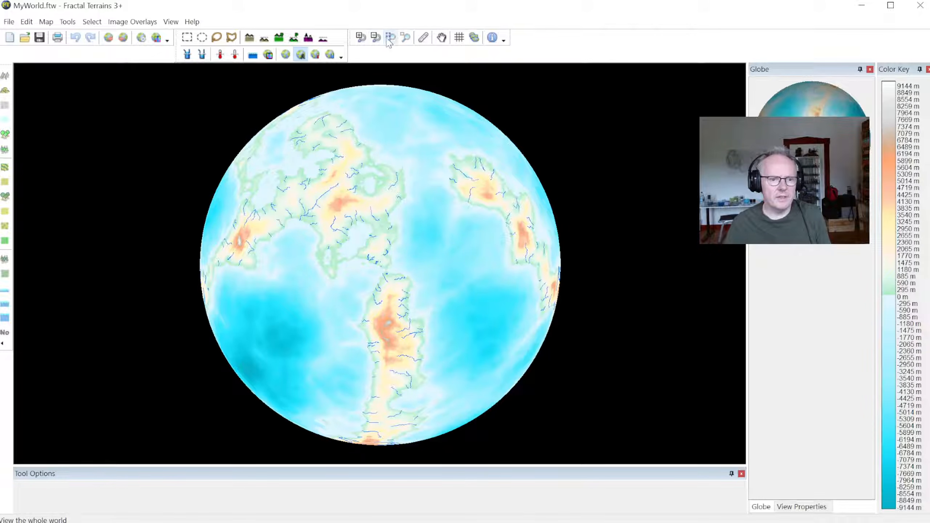
- Examine the generated rivers up close around the central landmass, then return to the whole-world view
left_click(405, 37)
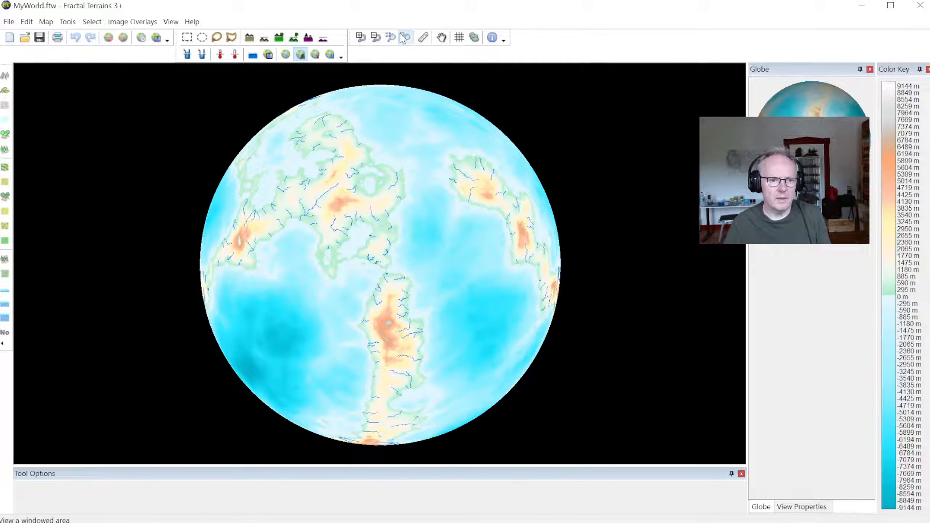
left_click(332, 221)
left_click(417, 291)
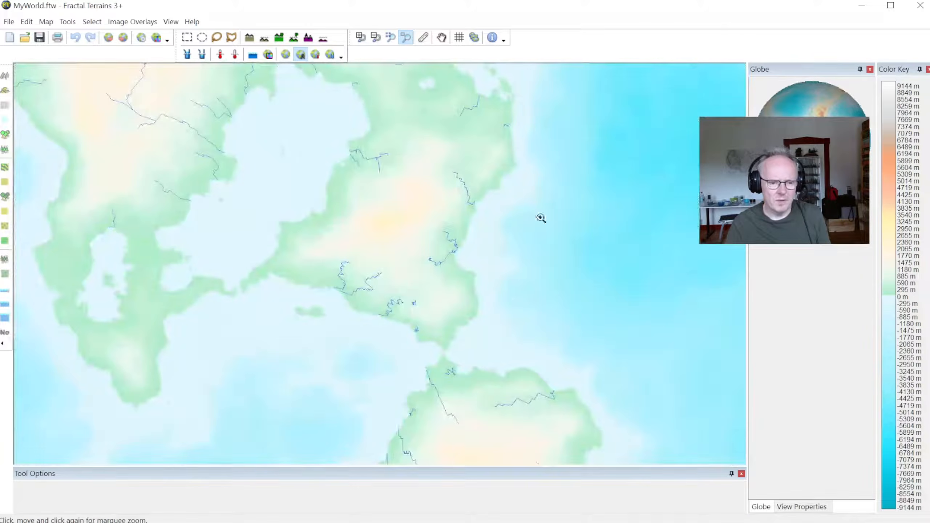
left_click(405, 37)
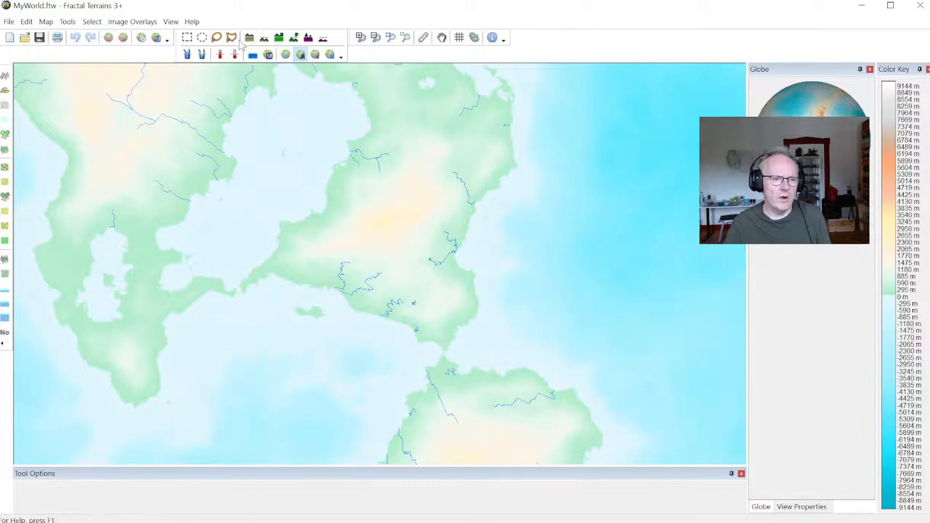
left_click(406, 37)
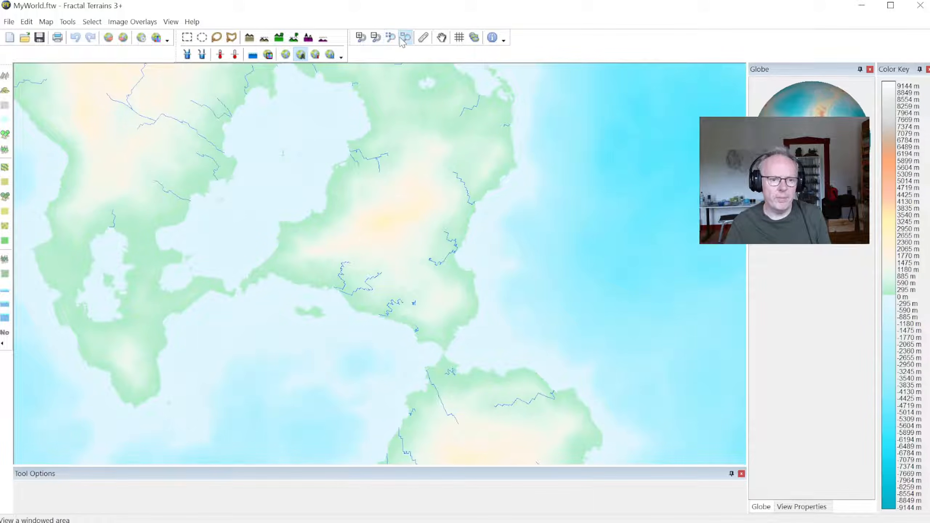
left_click(273, 208)
left_click(538, 389)
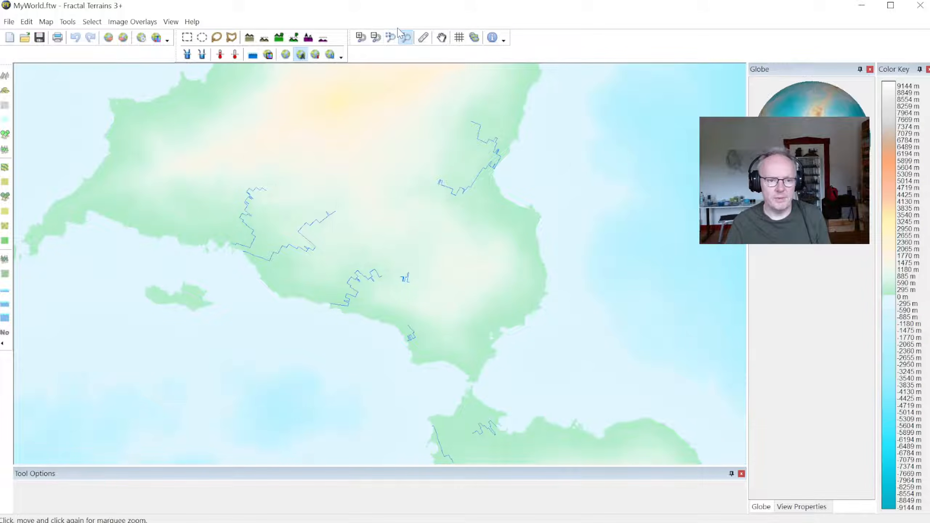
left_click(390, 39)
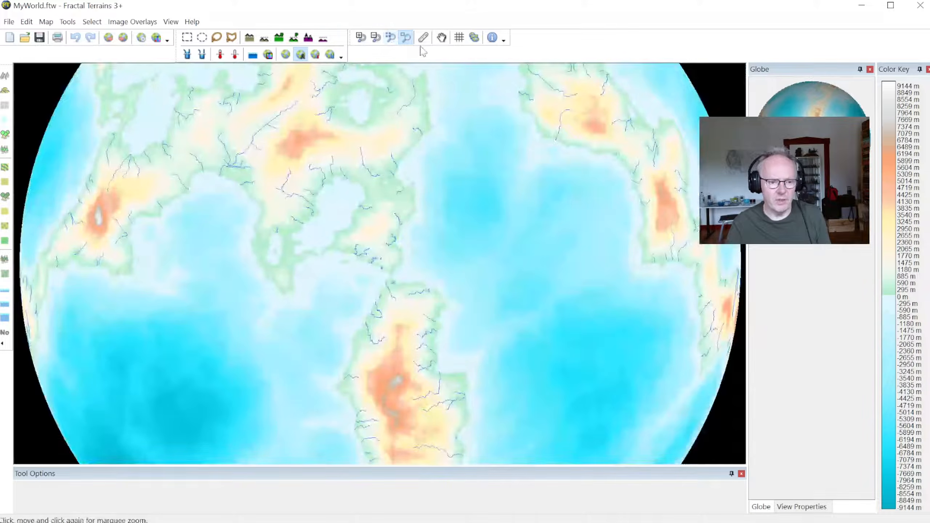
left_click(377, 39)
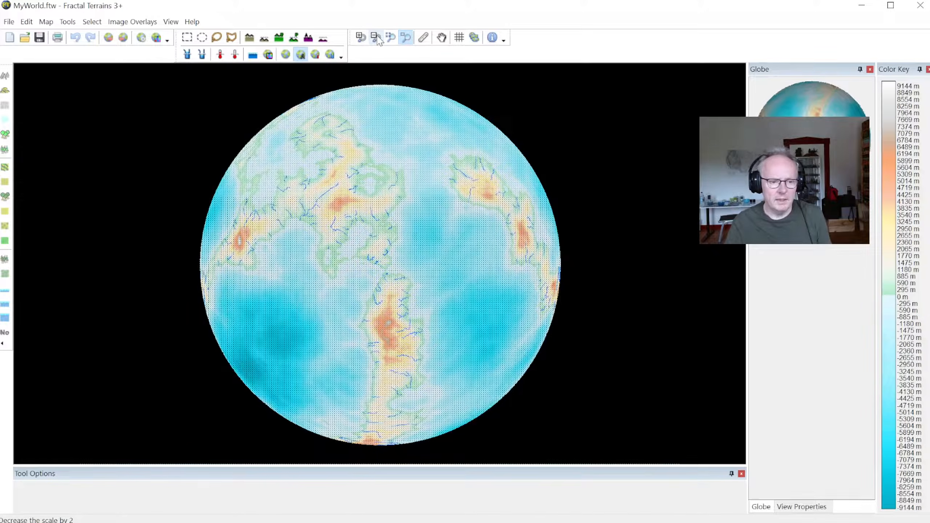
- Export the world with rivers using the Legacy CA34 Modern Atlas settings, overwriting My World 2.FCW, and close the export settings
left_click(9, 22)
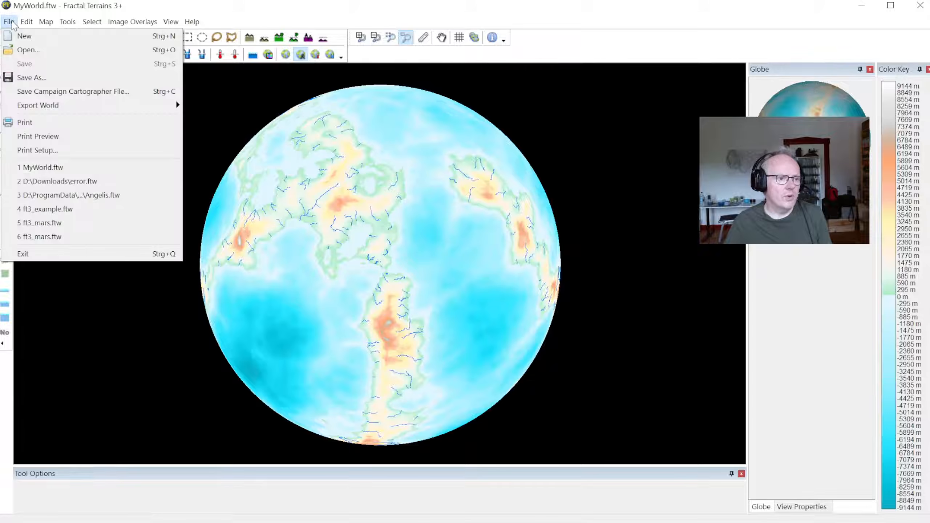
mouse_move(27, 22)
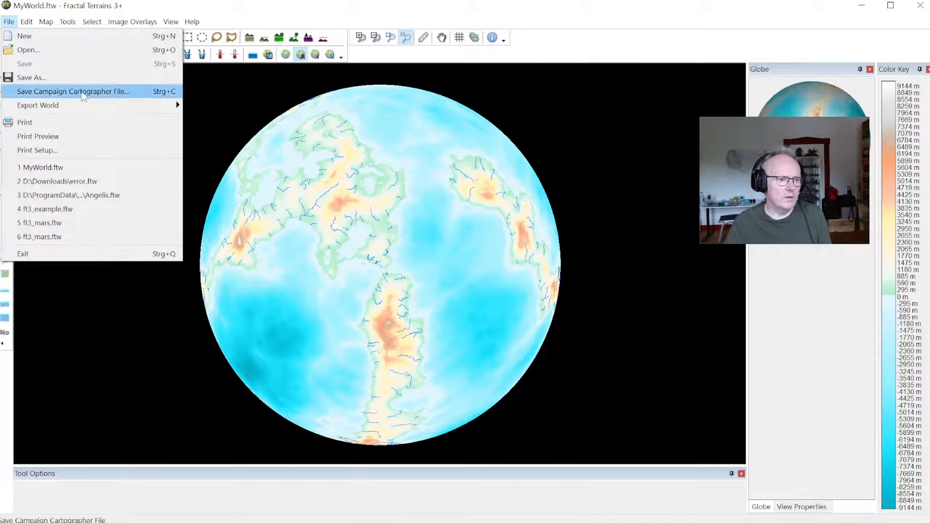
mouse_move(95, 105)
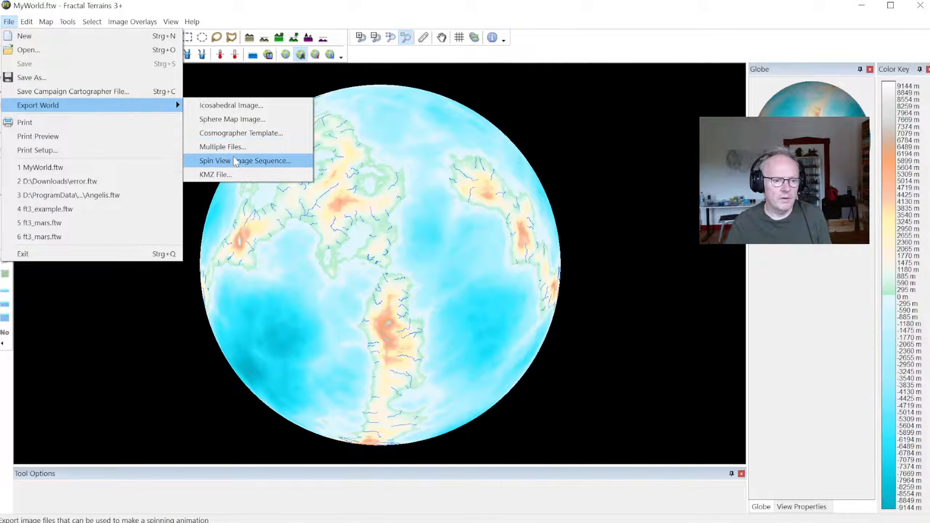
left_click(101, 91)
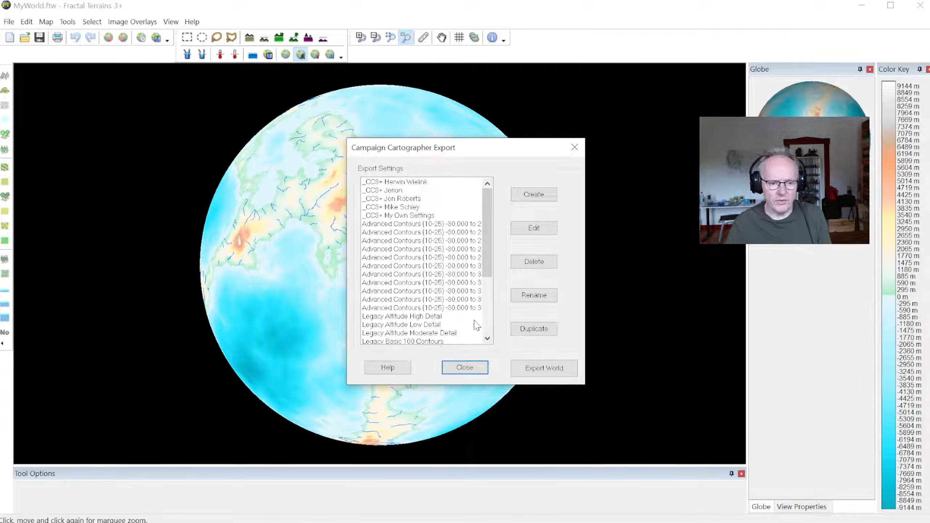
scroll(476, 324, "down", 4)
left_click(408, 258)
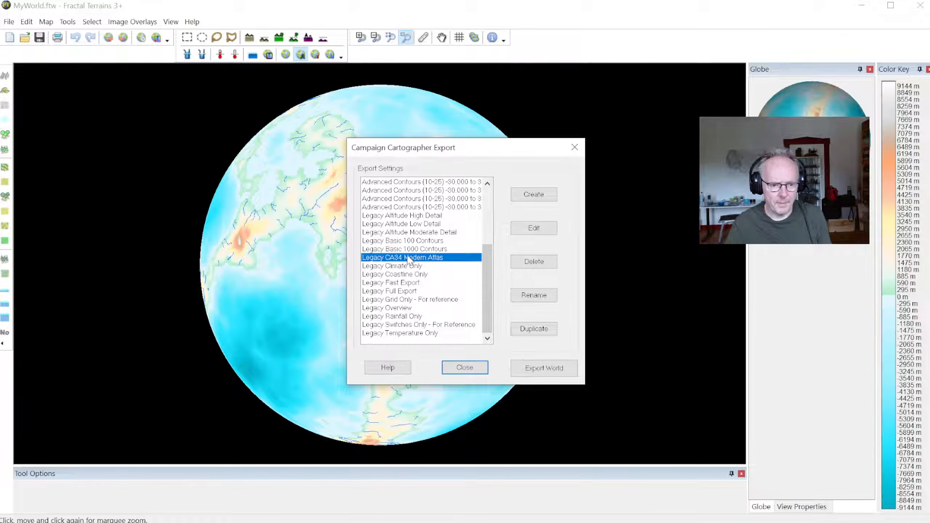
left_click(540, 368)
double_click(505, 208)
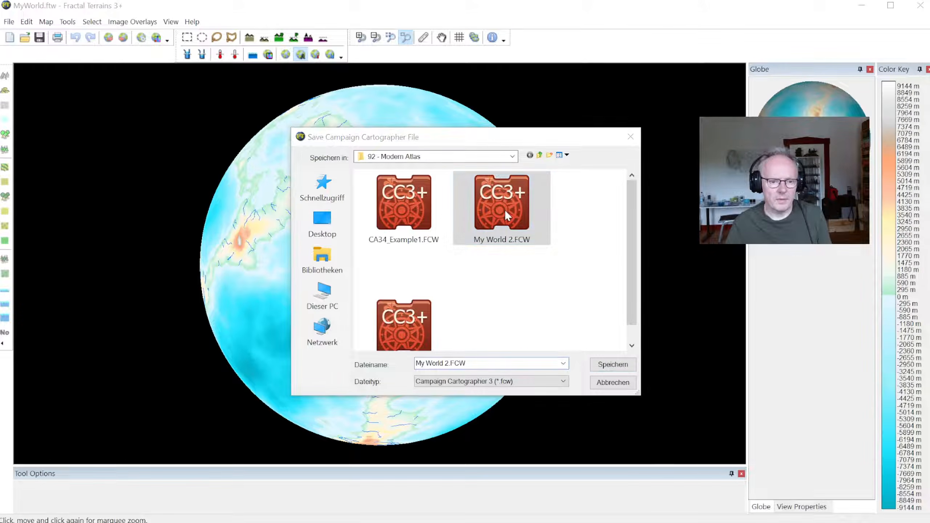
left_click(829, 442)
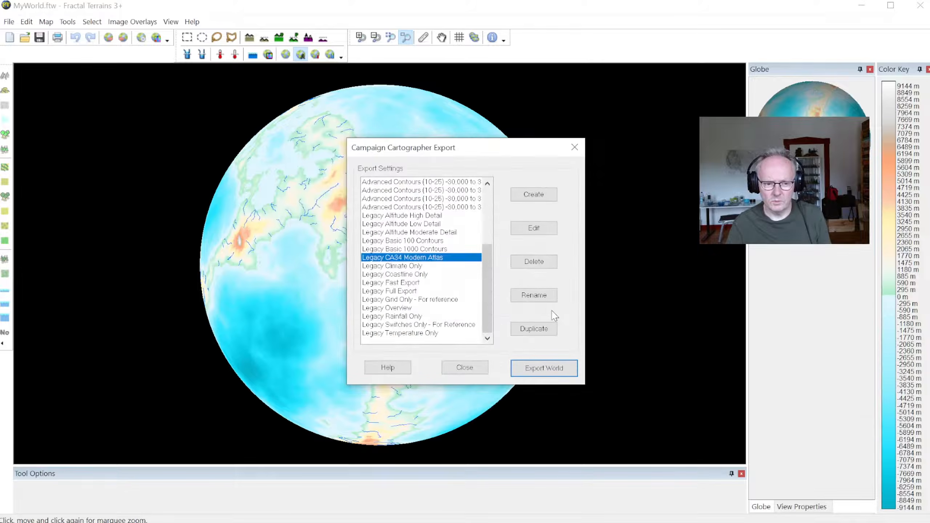
left_click(467, 368)
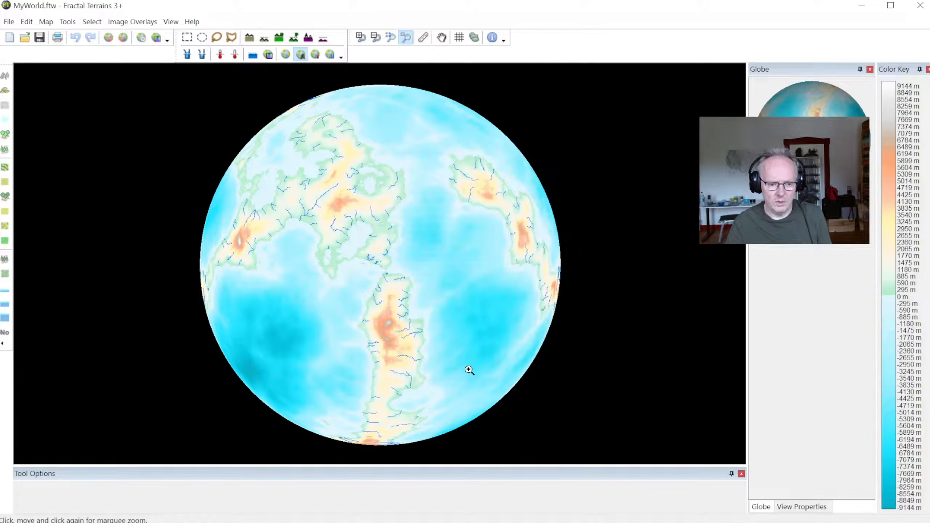
- Switch to Campaign Cartographer 3+ and reload My World 2.FCW without saving changes to the current map
key("alt+Tab")
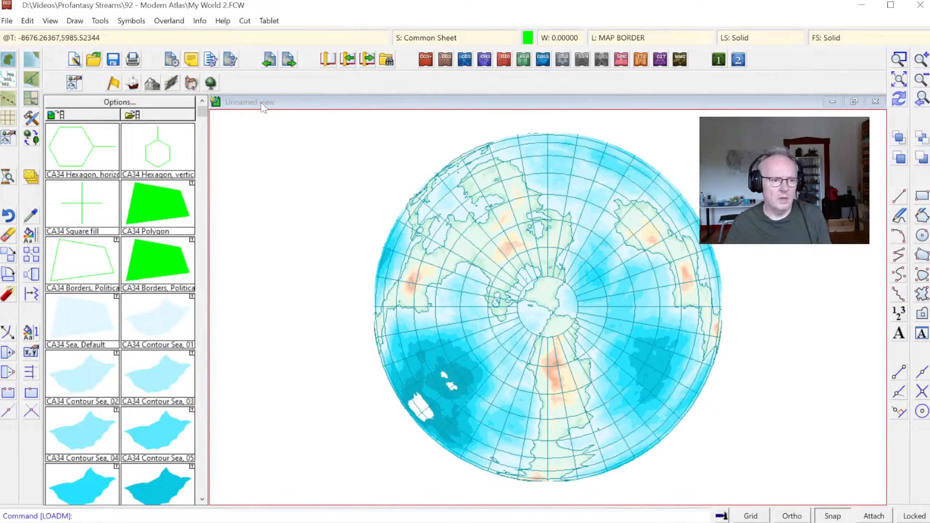
left_click(94, 60)
double_click(195, 125)
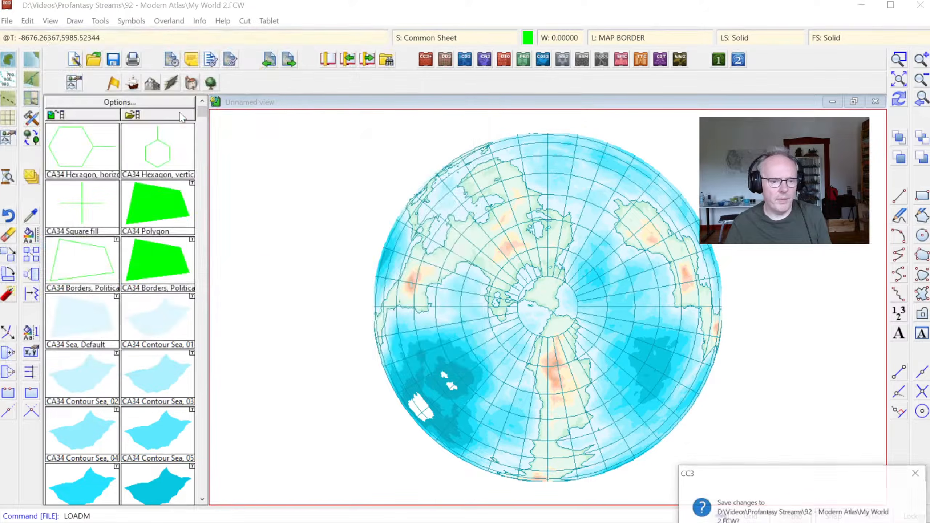
left_click(812, 522)
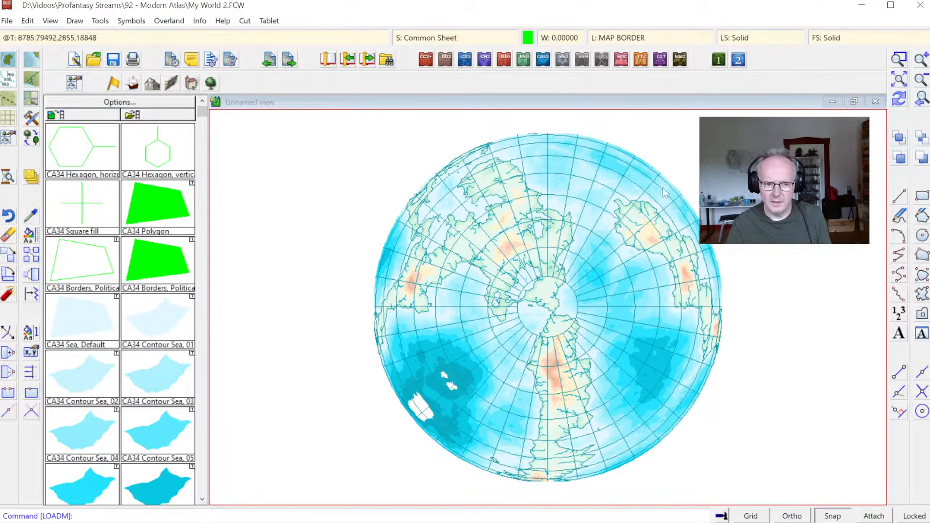
- Examine the exported rivers up close on the land and coast near the pole
left_click(899, 59)
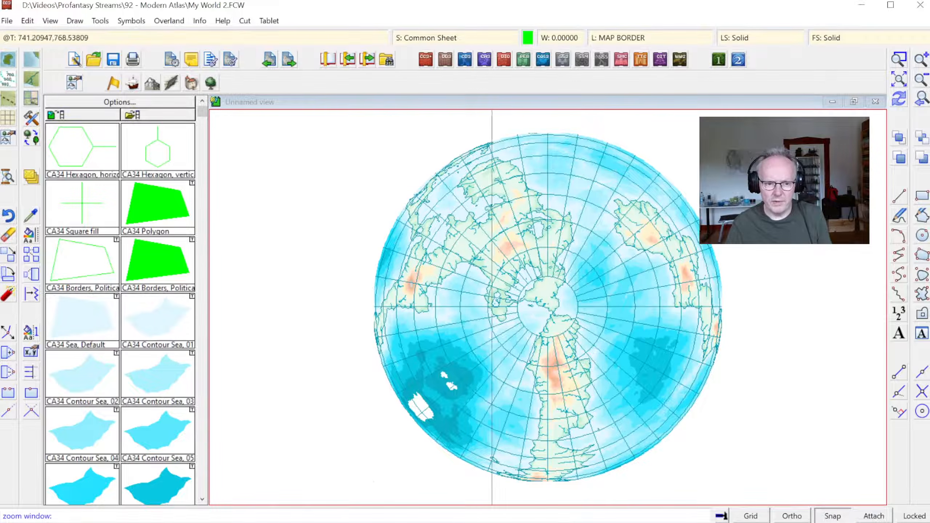
left_click(472, 249)
left_click(543, 315)
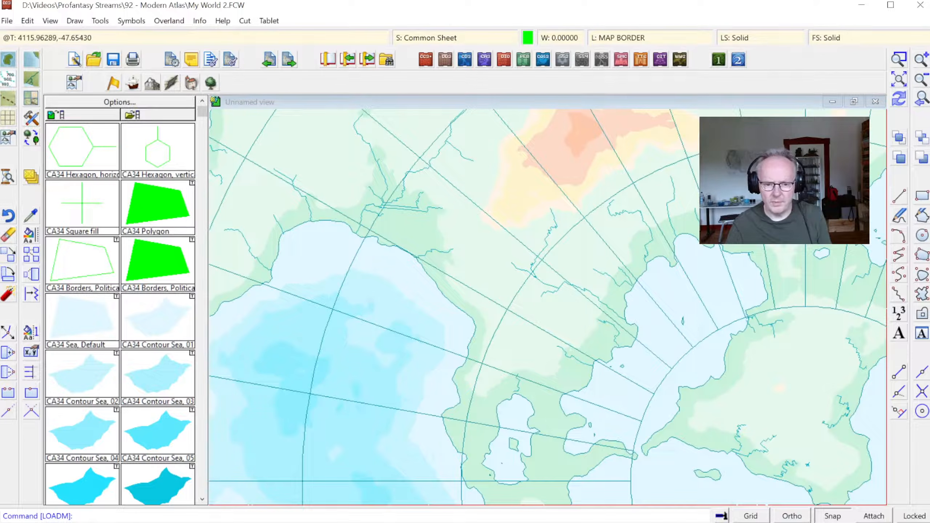
left_click(899, 59)
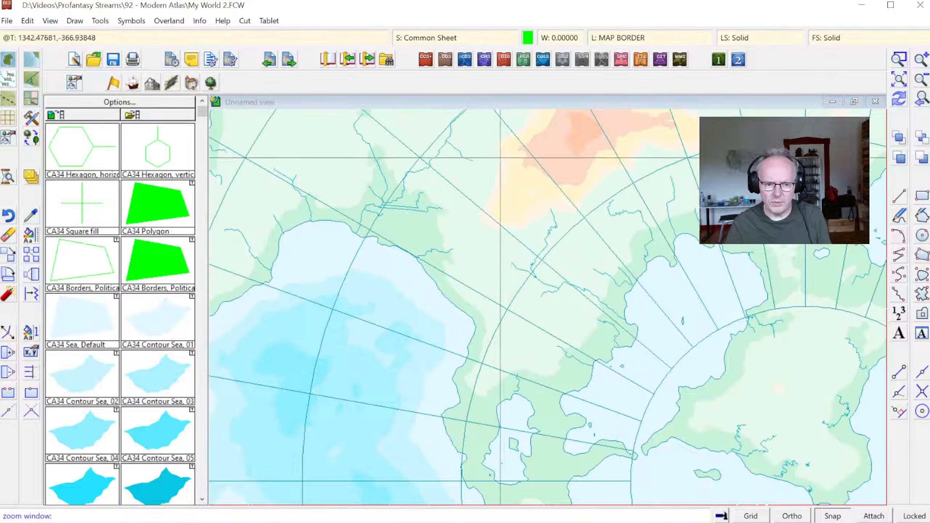
left_click(441, 178)
left_click(759, 372)
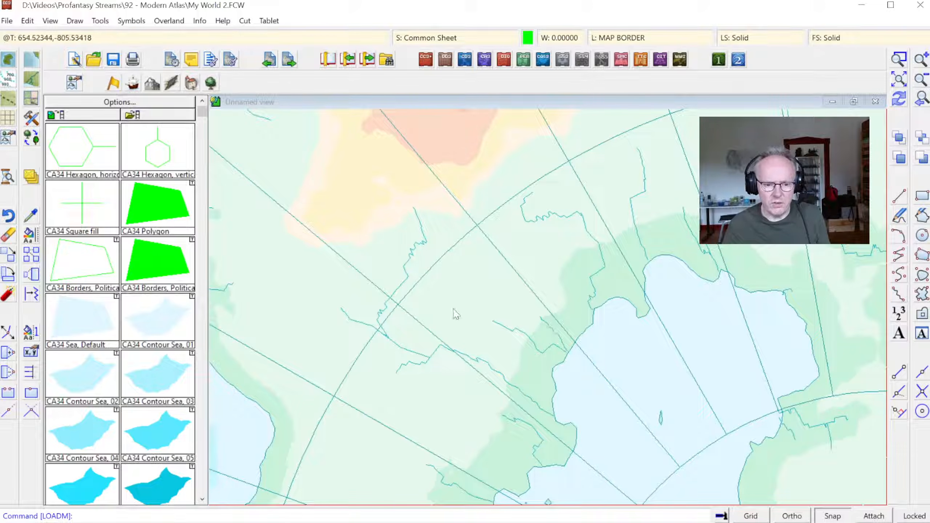
- Examine the exported rivers up close on the northwestern continent, its coastal river junction and the land south of the pole
left_click(899, 79)
left_click(899, 59)
left_click(431, 231)
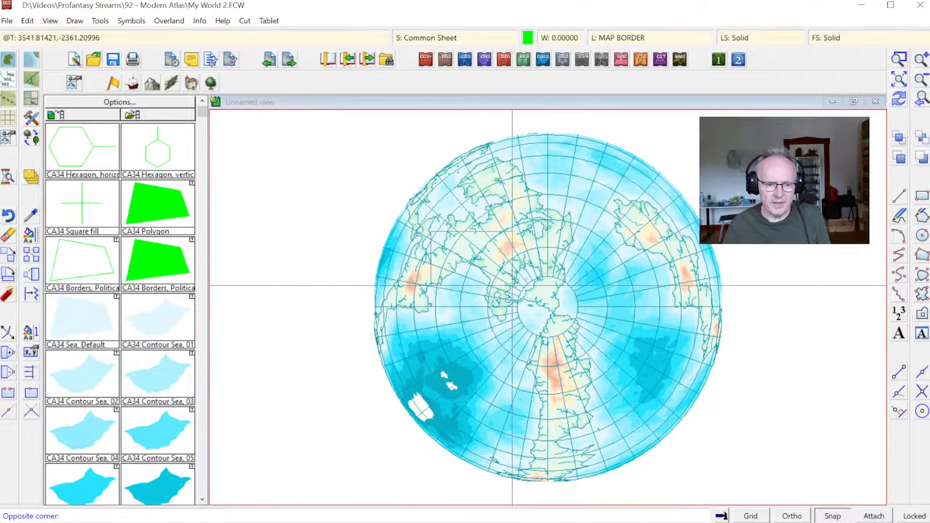
left_click(512, 285)
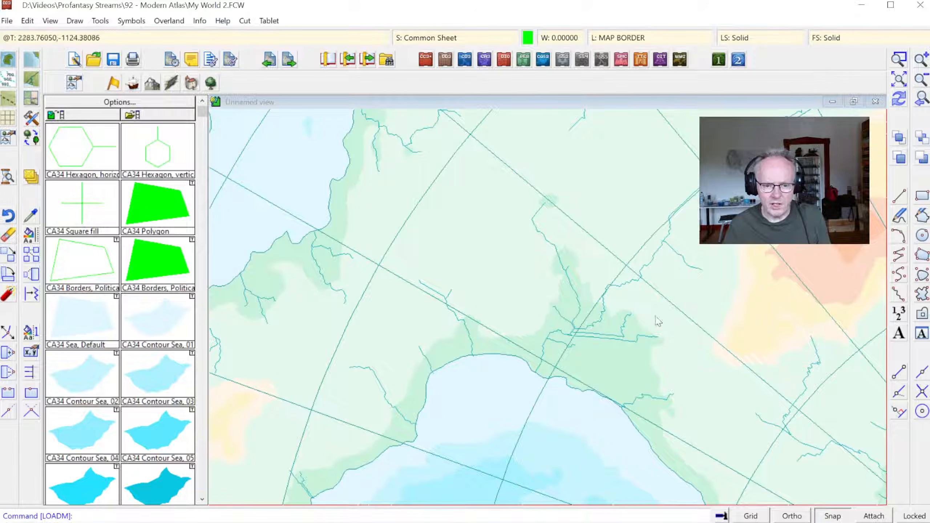
left_click(903, 60)
left_click(512, 297)
left_click(647, 393)
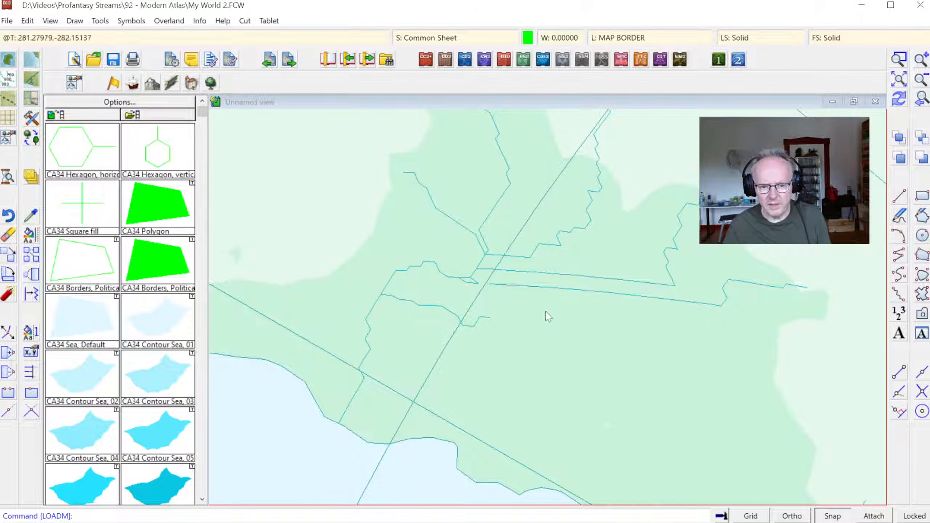
left_click(897, 79)
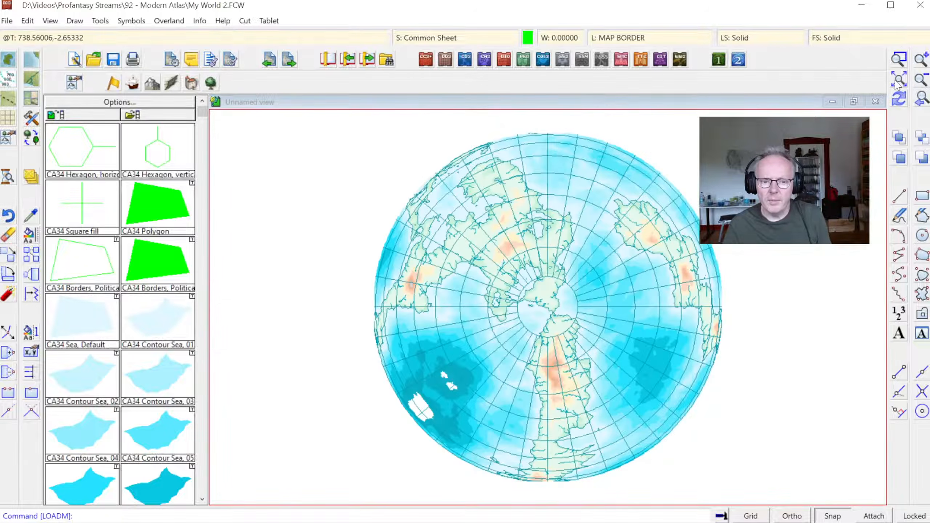
left_click(897, 59)
left_click(500, 290)
left_click(581, 386)
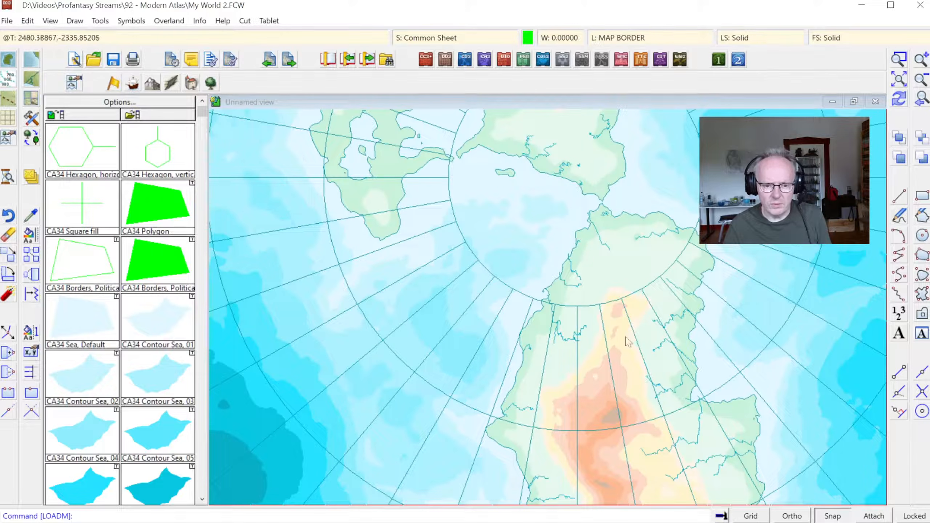
left_click(898, 80)
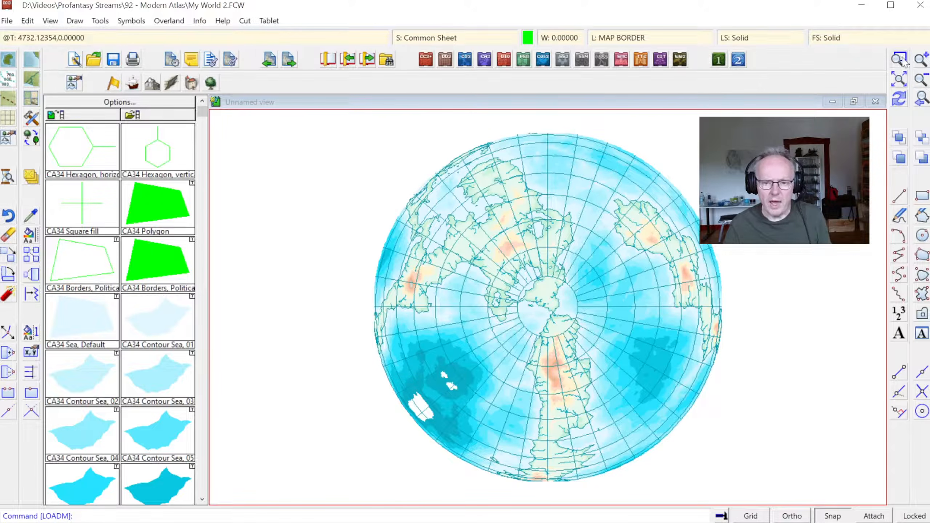
- Adopt the drawing properties of the deepest sea contour around the white ocean gap and set the colour to a darker teal
left_click(898, 58)
left_click(377, 369)
left_click(467, 436)
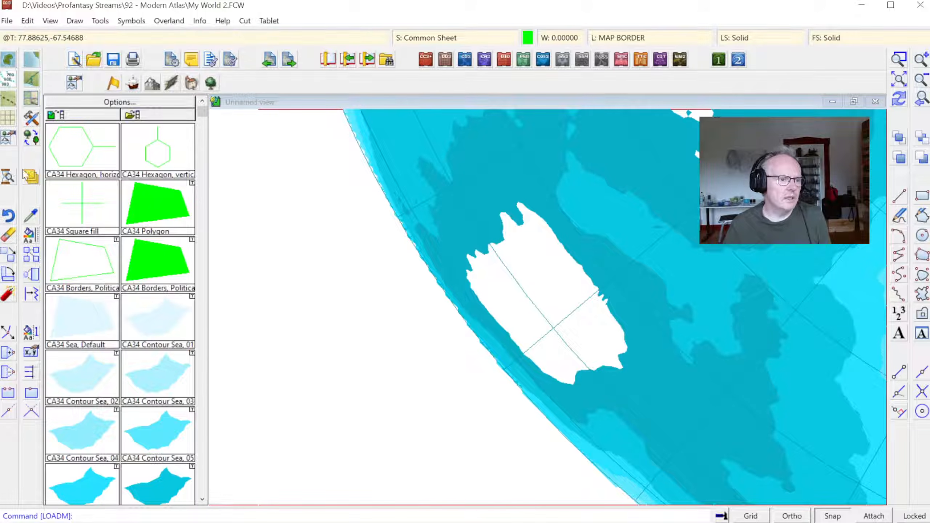
left_click(33, 219)
left_click(573, 228)
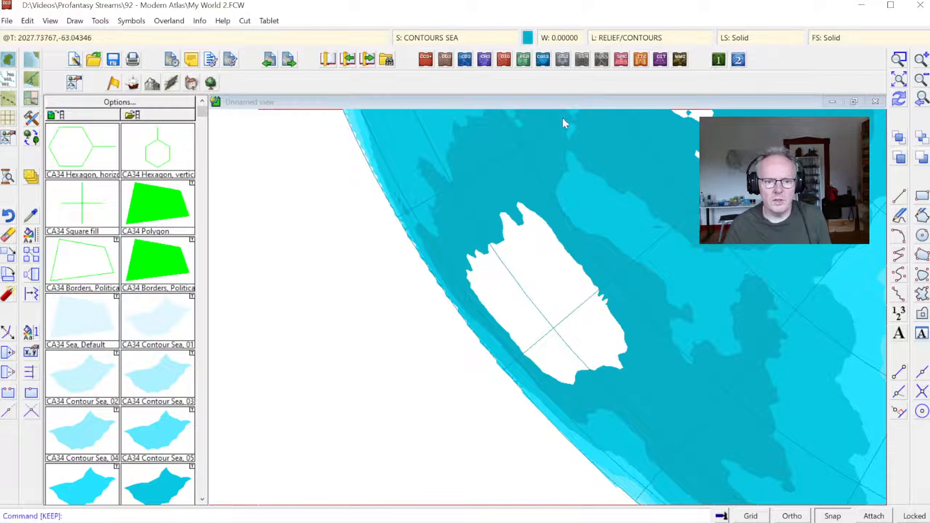
left_click(528, 38)
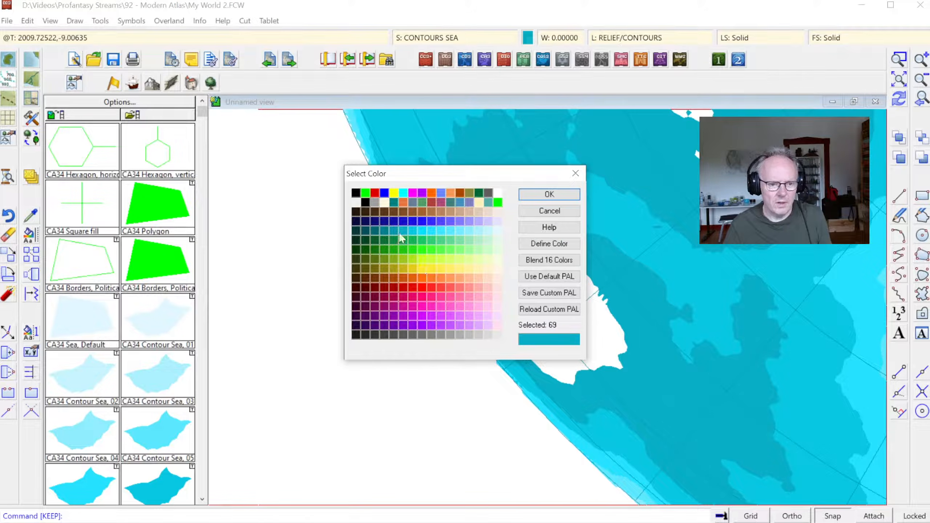
left_click(374, 233)
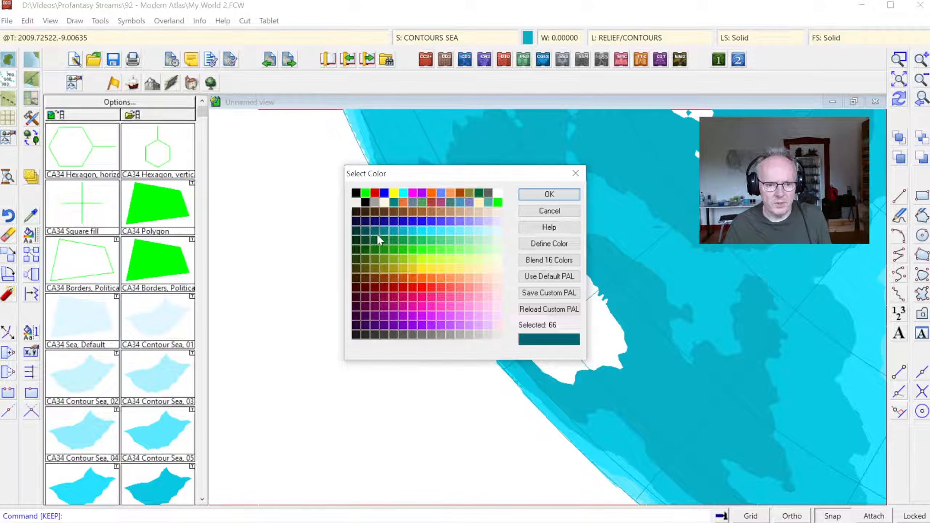
left_click(383, 233)
left_click(548, 194)
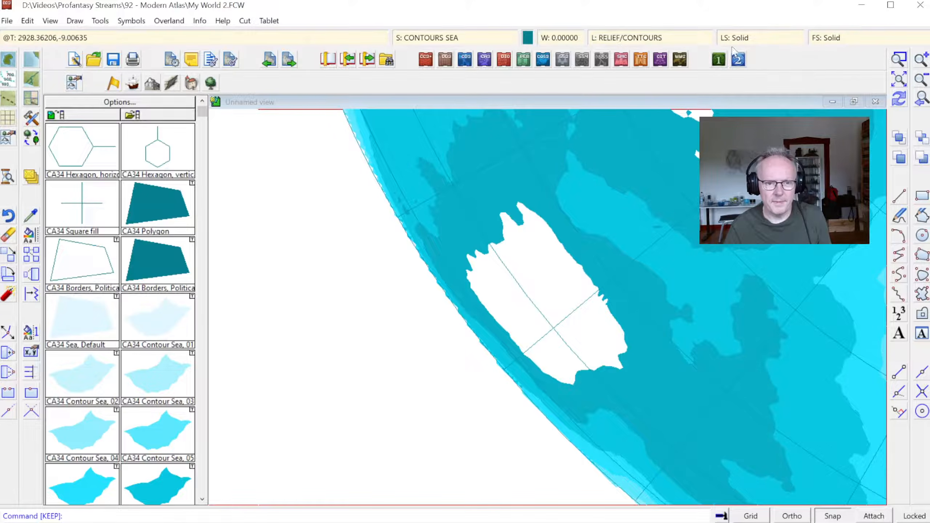
left_click(897, 80)
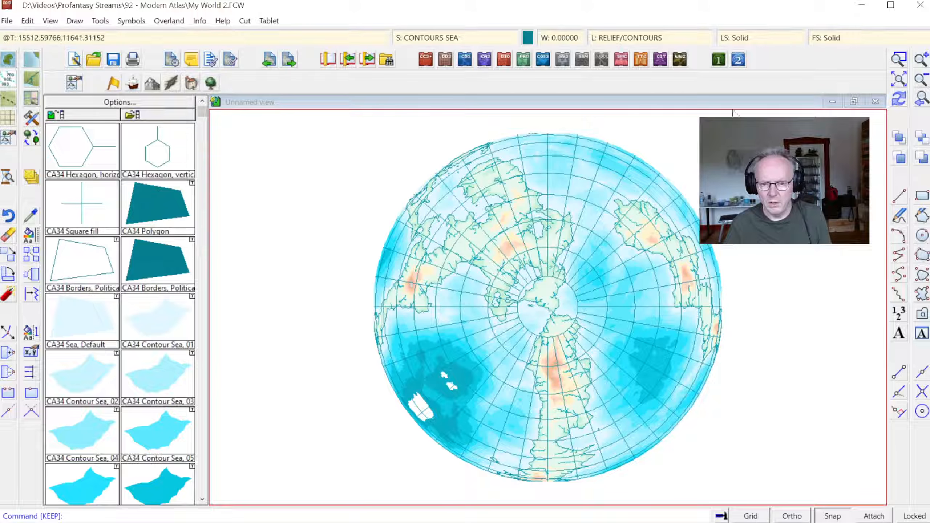
left_click(921, 242)
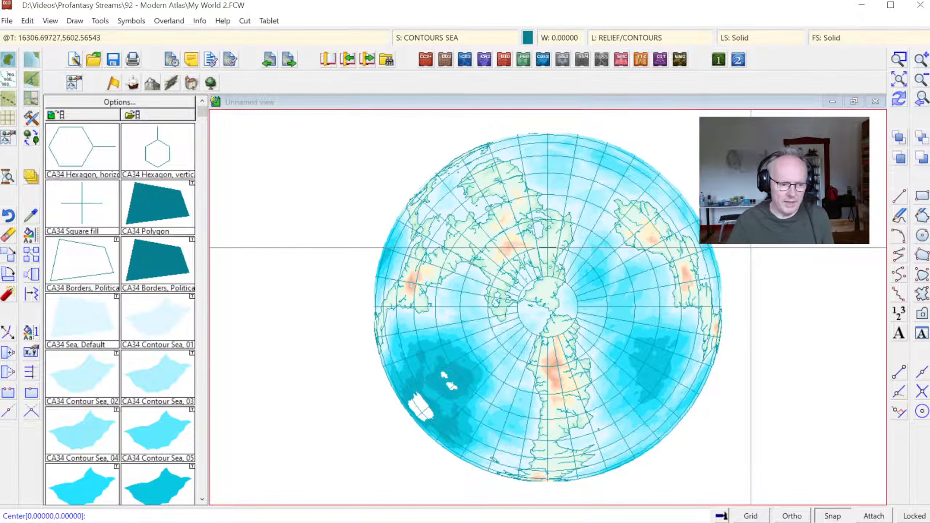
key("Return")
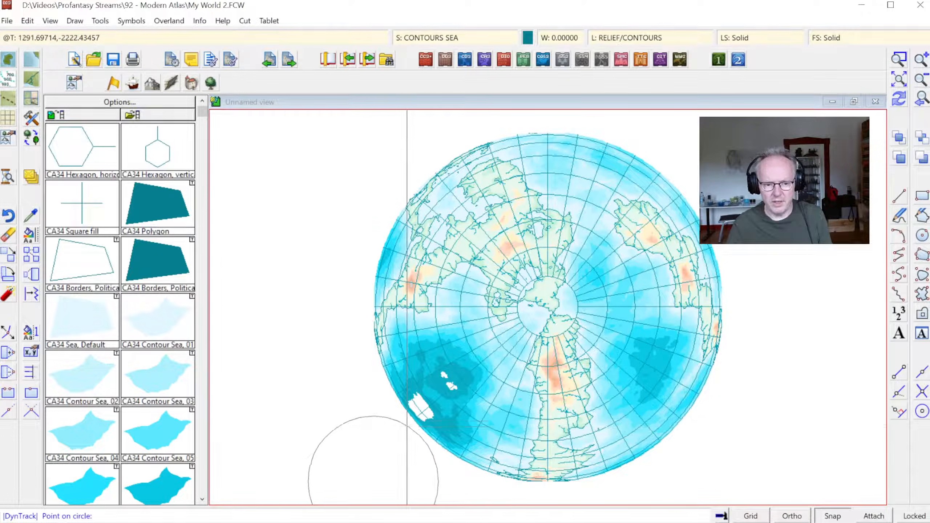
key("Escape")
- Start a filled circle on the CONTOURS SEA sheet, centred on the innermost circle of the polar grid
key("Return")
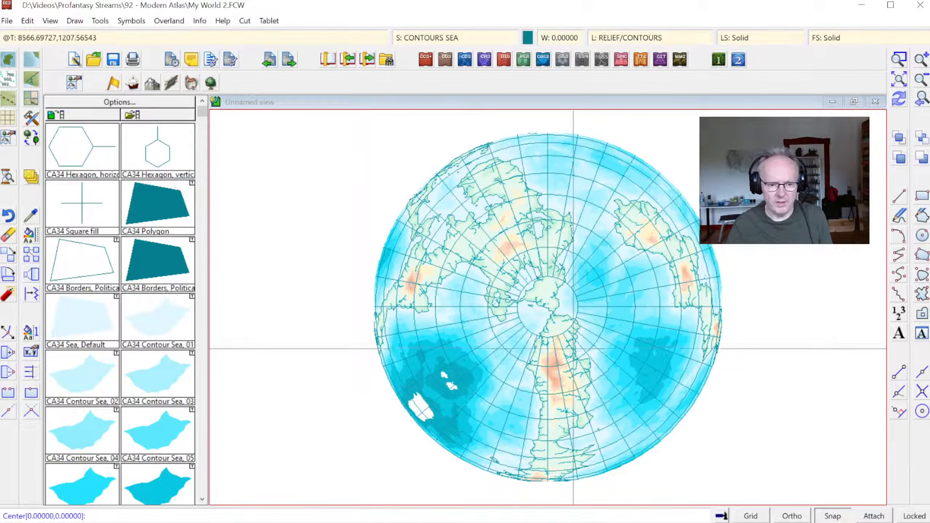
left_click(898, 78)
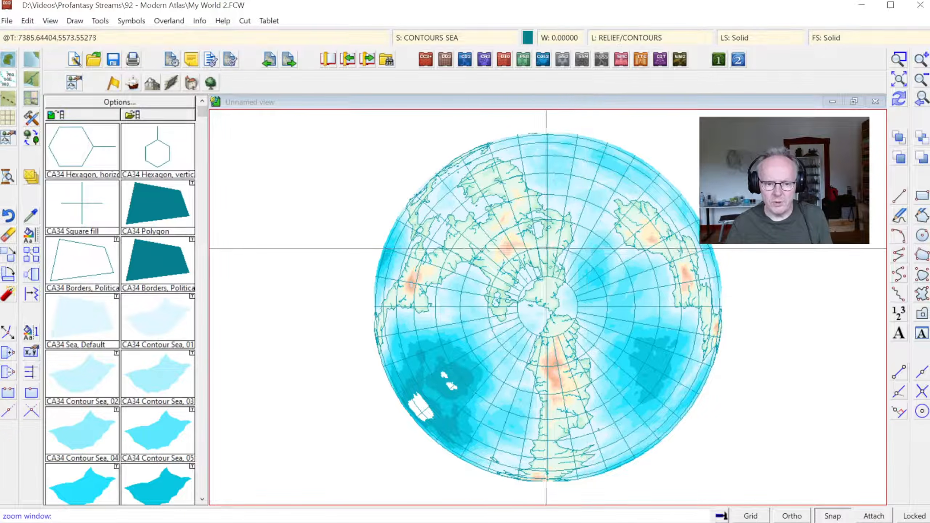
left_click(503, 251)
left_click(609, 320)
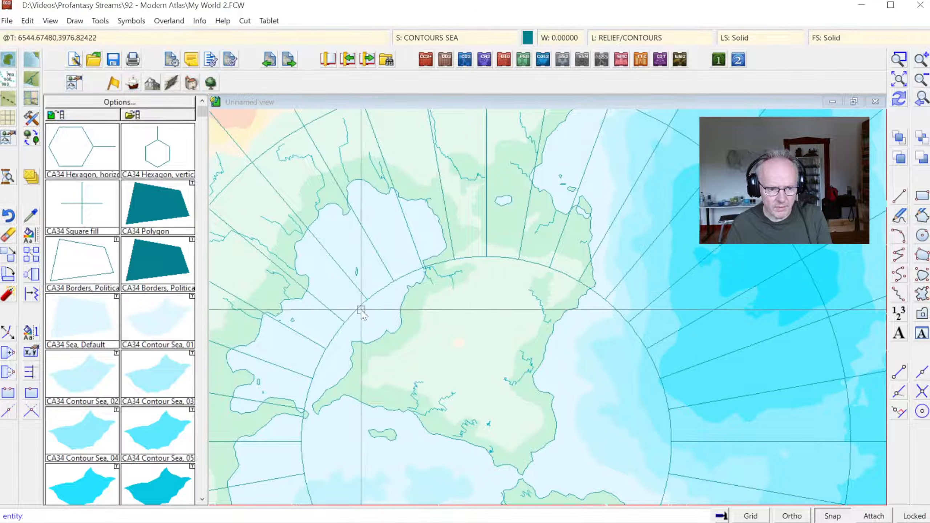
left_click(485, 440)
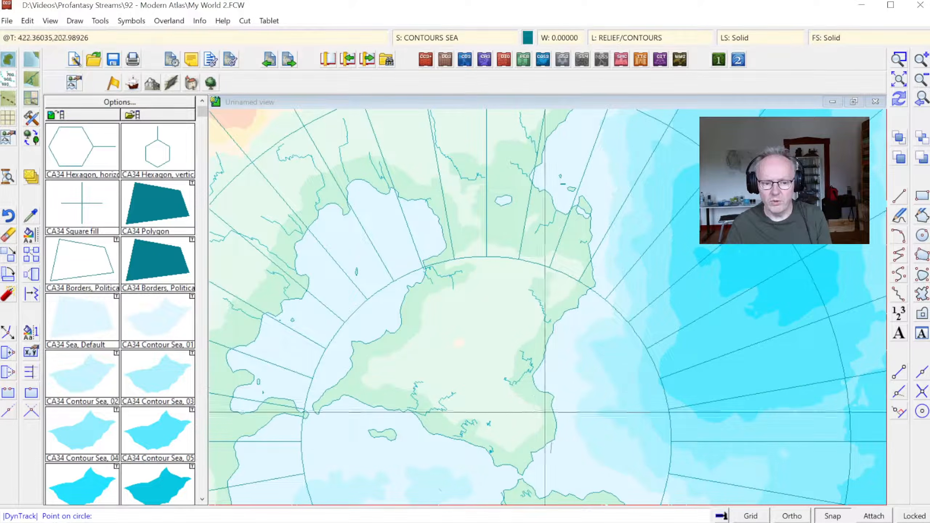
- Extend the sea circle's radius to the globe's outer edge beside the white ocean gap and complete it
left_click(922, 98)
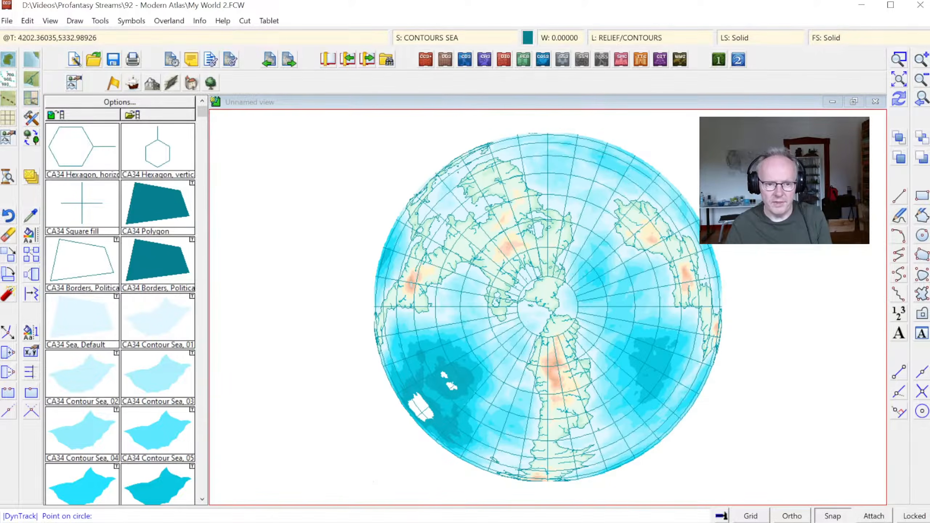
left_click(904, 57)
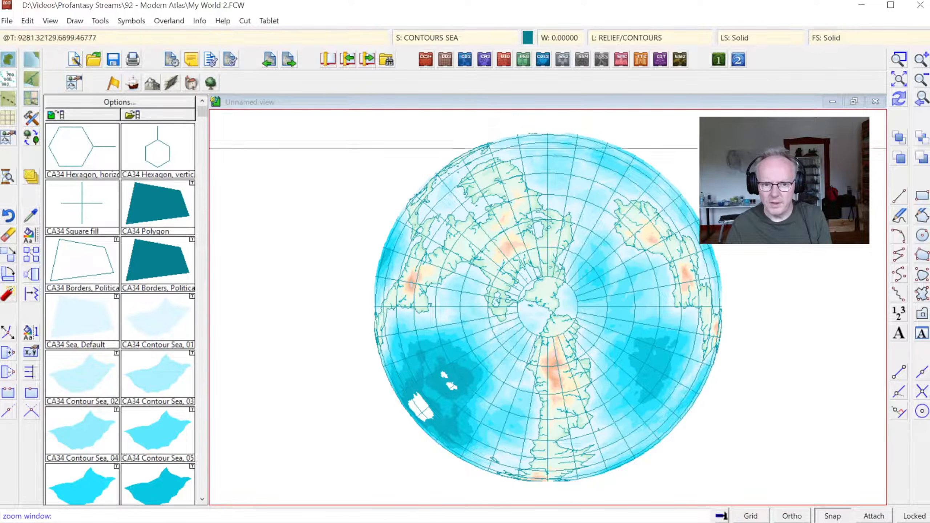
left_click(387, 394)
left_click(425, 420)
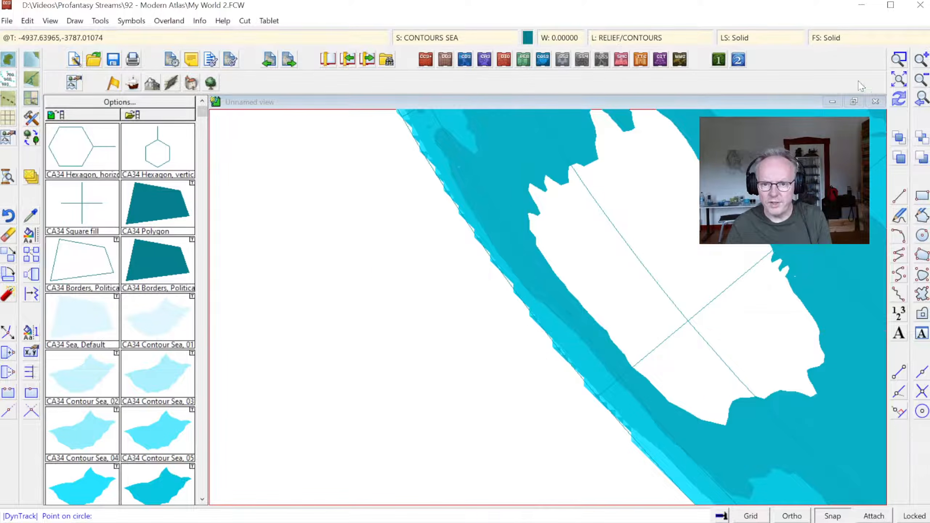
left_click(898, 59)
left_click(481, 253)
left_click(525, 292)
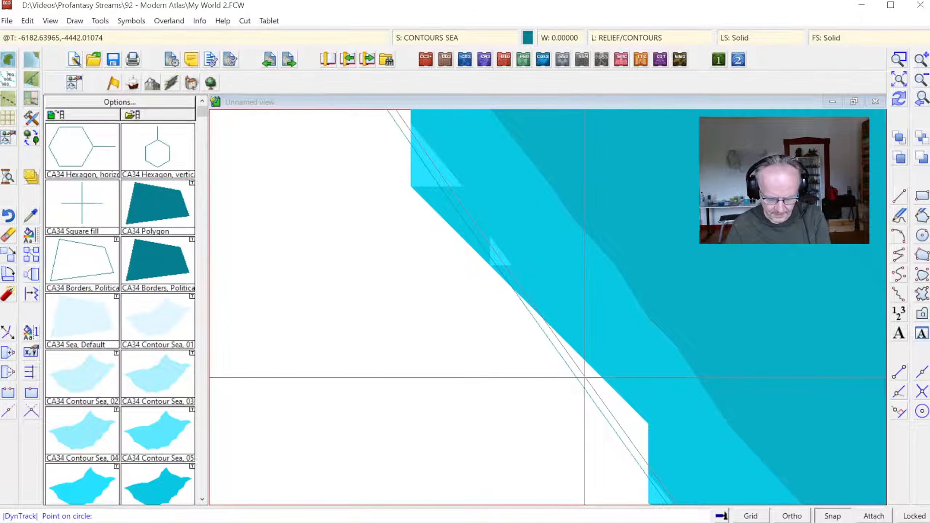
left_click(581, 385)
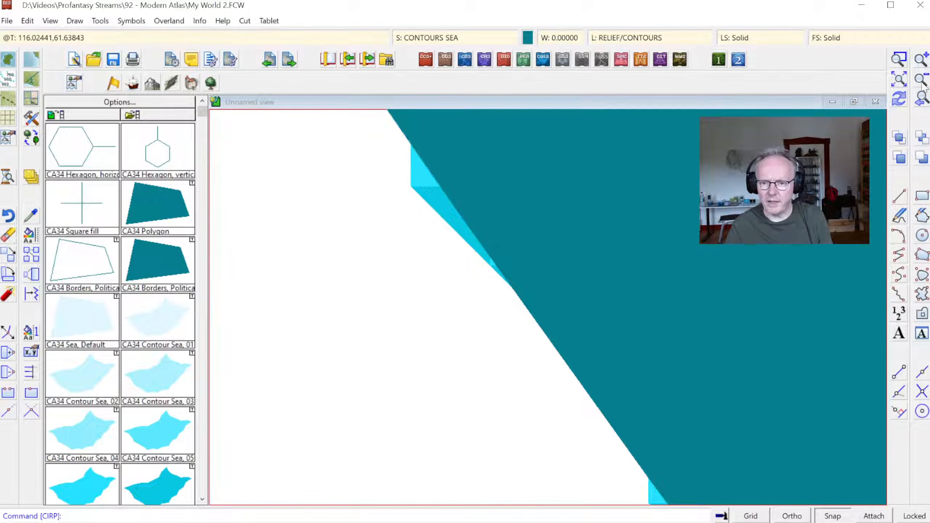
- Send the dark teal circle behind the other sea contours so that it fills only the white ocean gaps
left_click(898, 79)
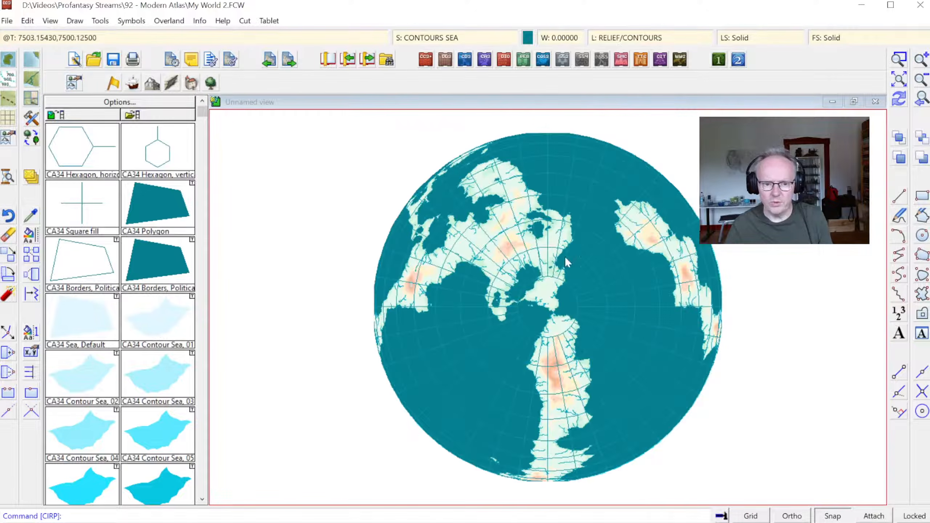
left_click(922, 140)
right_click(739, 244)
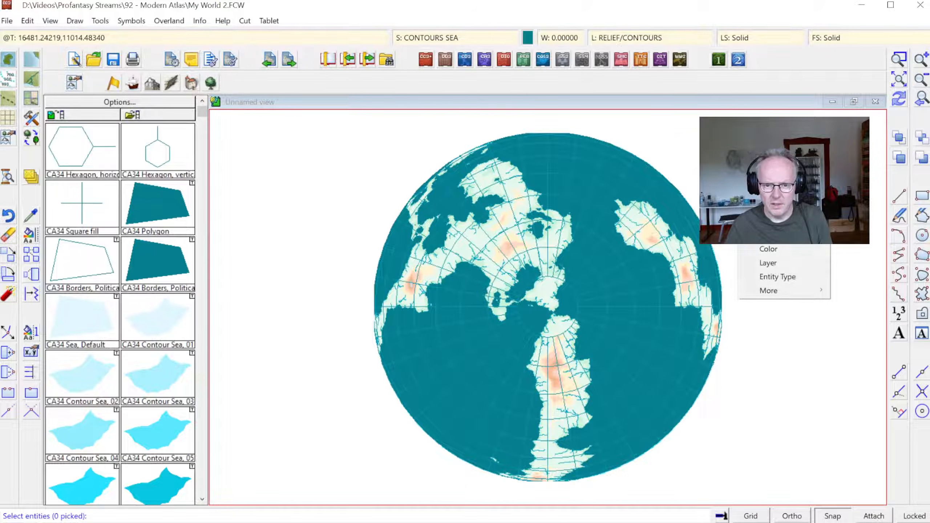
left_click(805, 235)
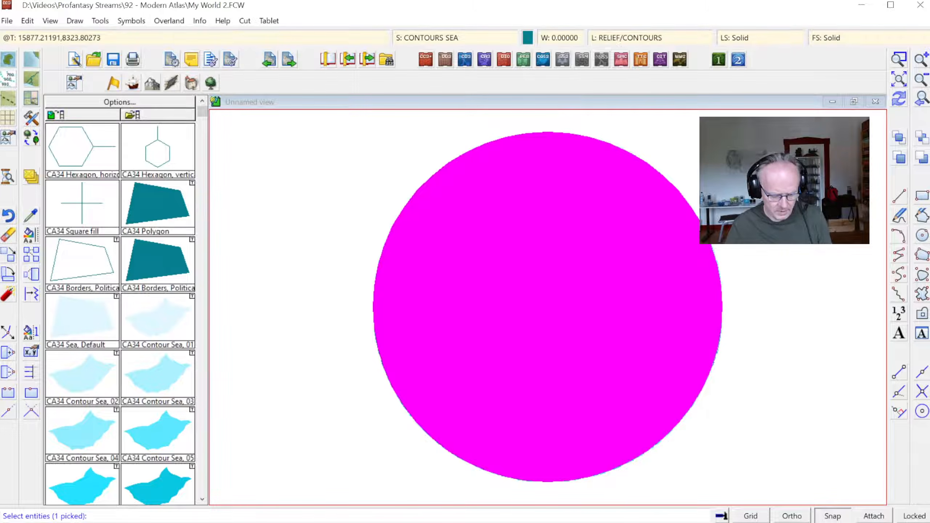
key("Return")
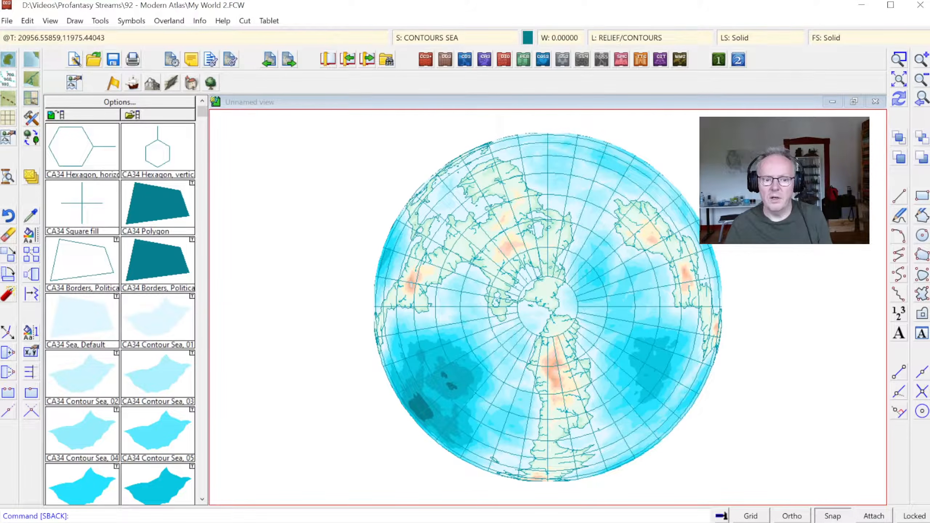
- Examine how the dark teal circle meets the jagged map edge along the globe's northwestern rim
left_click(897, 60)
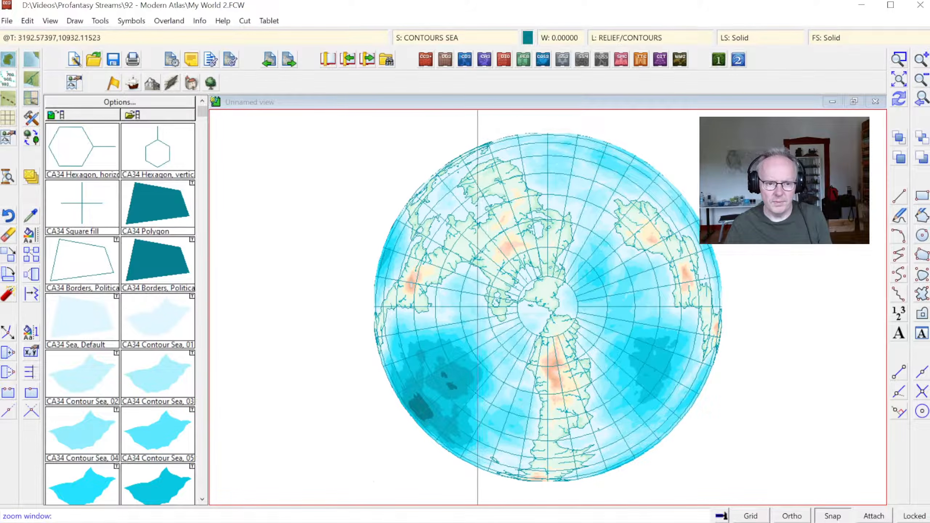
left_click(463, 127)
left_click(512, 176)
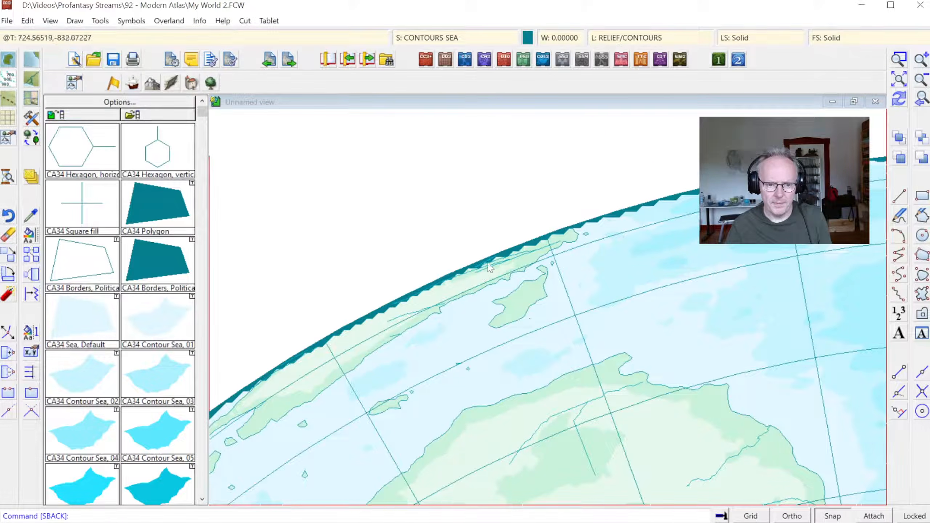
left_click(893, 81)
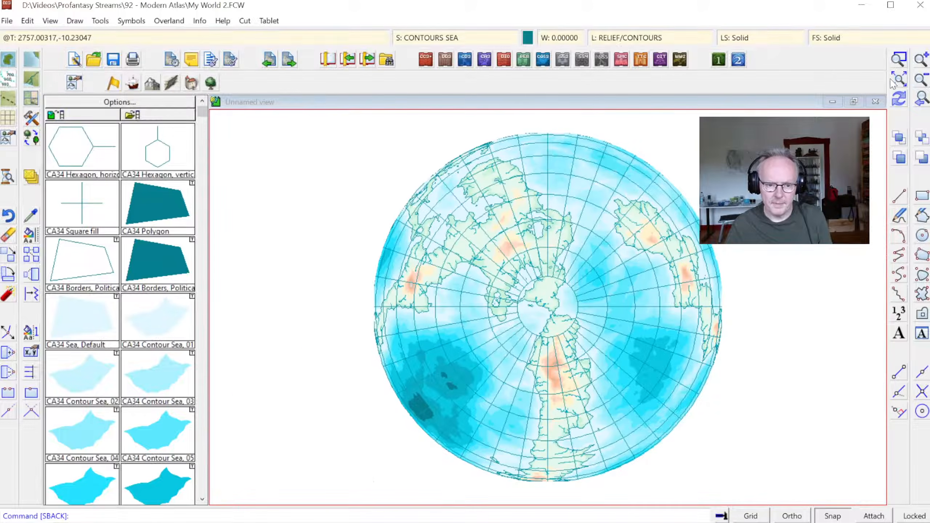
left_click(896, 57)
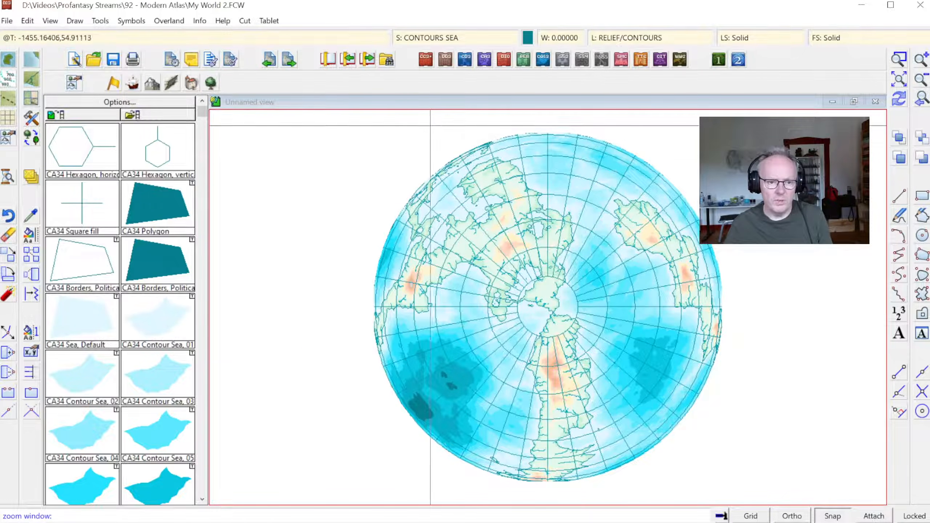
left_click(431, 126)
left_click(511, 189)
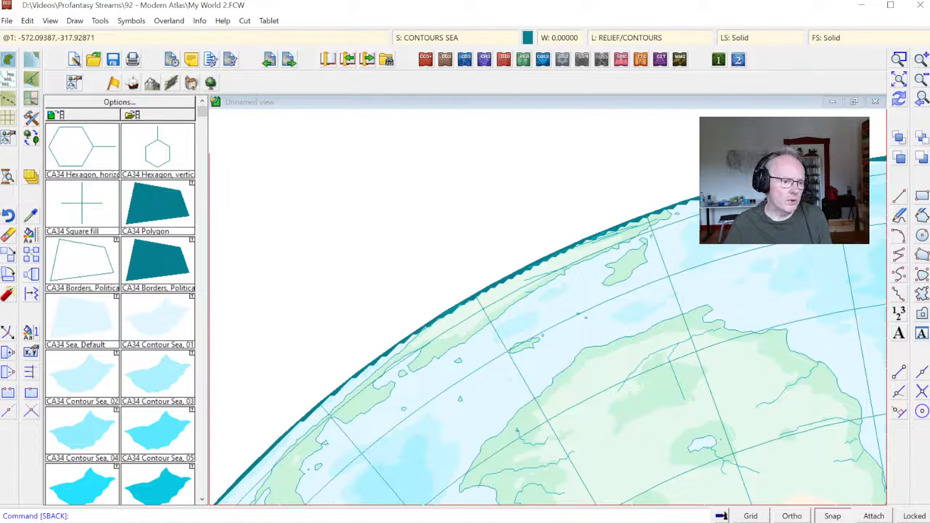
- Adopt the drawing properties of a grid line, using the POLITICAL BORDERS sheet, HEX/SQUARE GRID layer and hollow fill
left_click(31, 217)
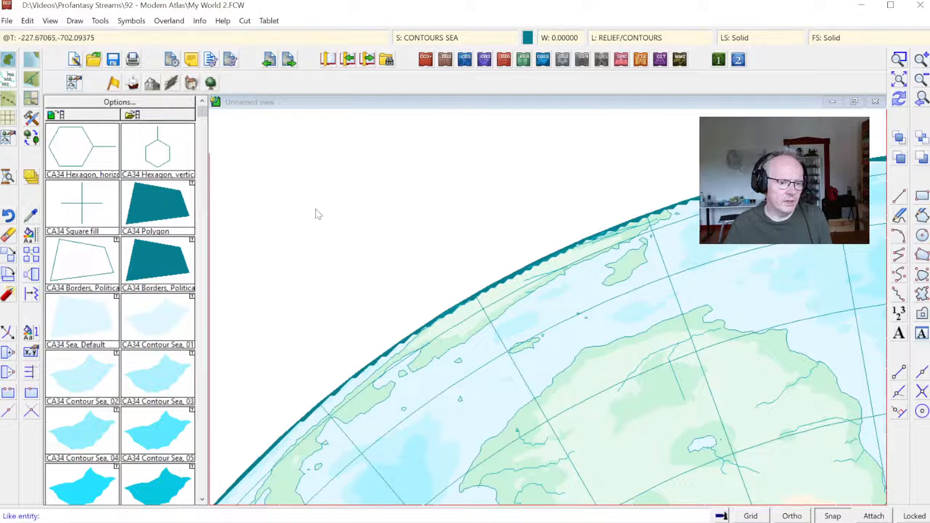
left_click(664, 263)
key("Return")
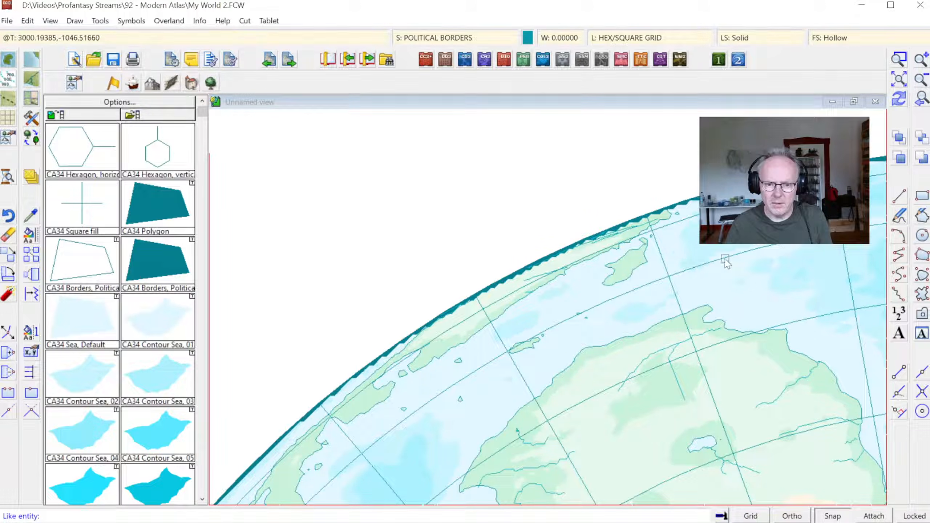
left_click(725, 262)
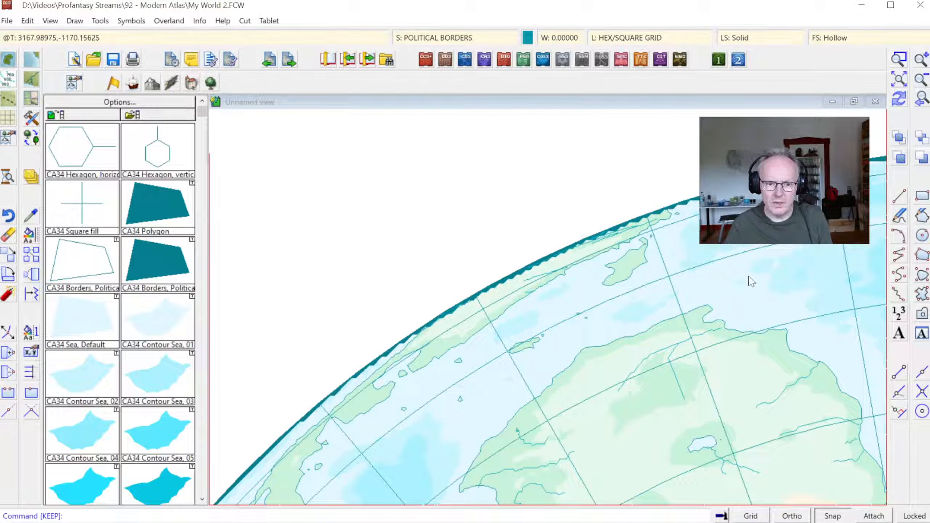
- Rename the active POLITICAL BORDERS sheet, listed directly below COASTLINE, to GRID
left_click(441, 40)
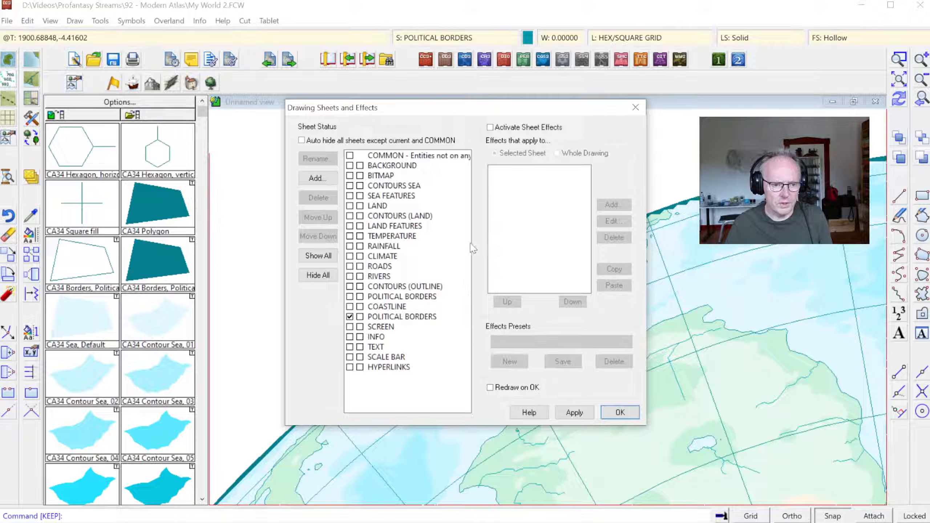
left_click(408, 317)
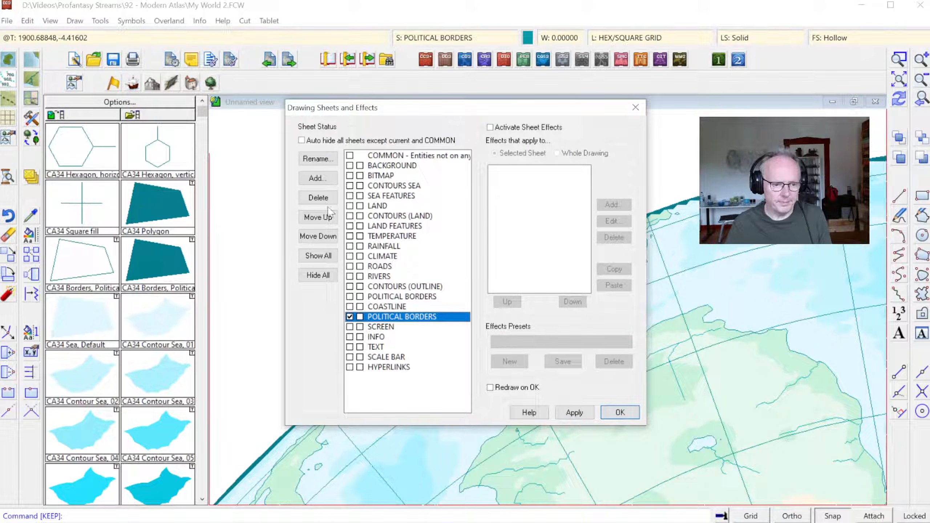
left_click(321, 164)
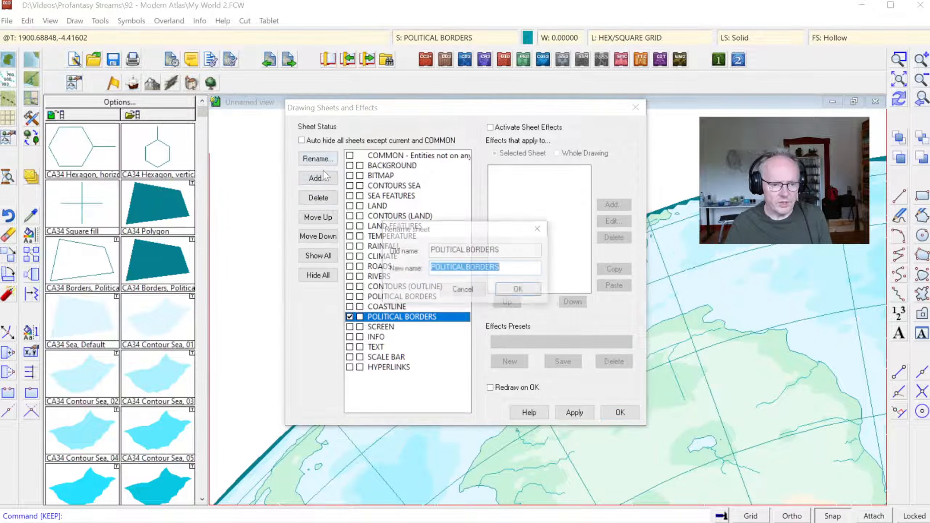
type("GRID")
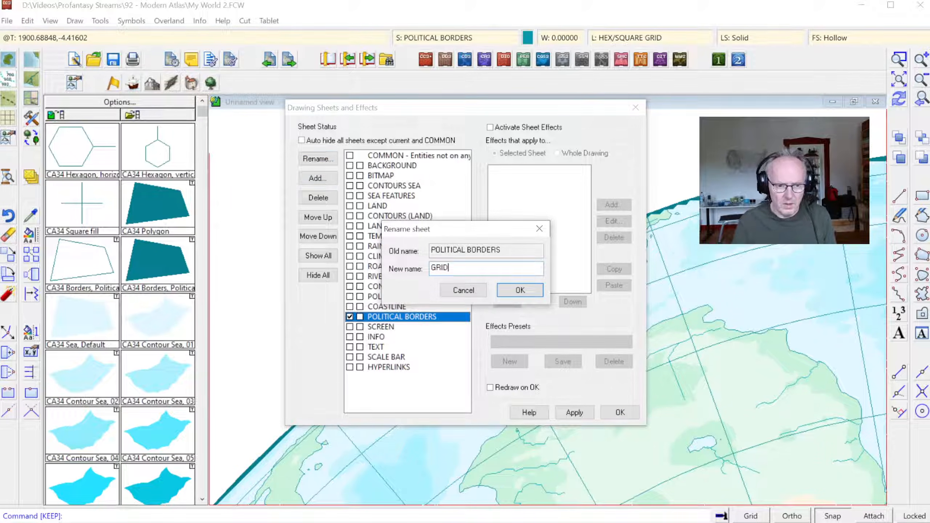
key("Return")
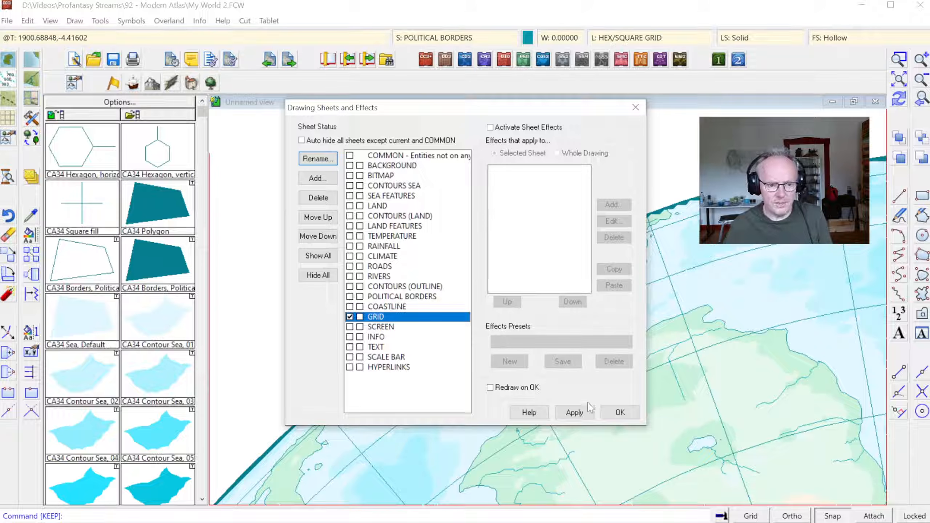
left_click(618, 412)
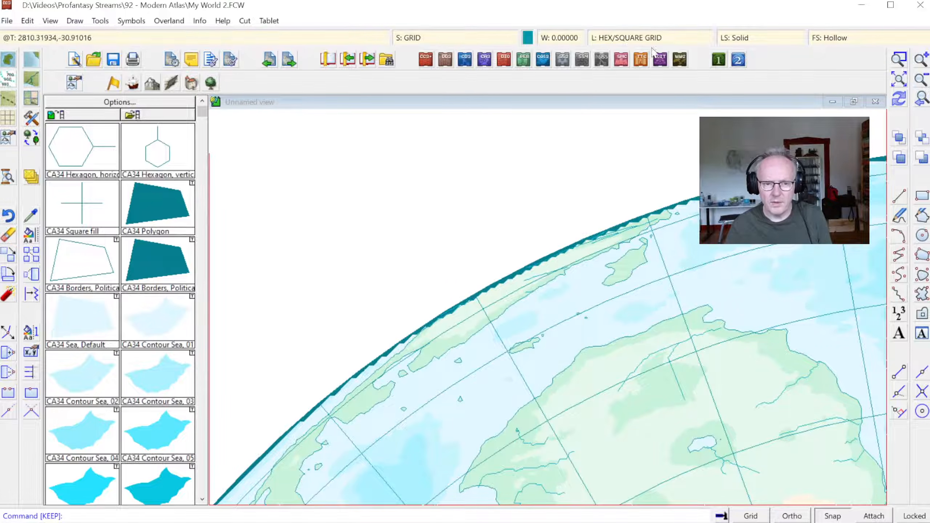
- Keep the HEX/SQUARE GRID layer for new entities and set their line width to 10 and fill style to Solid
left_click(626, 39)
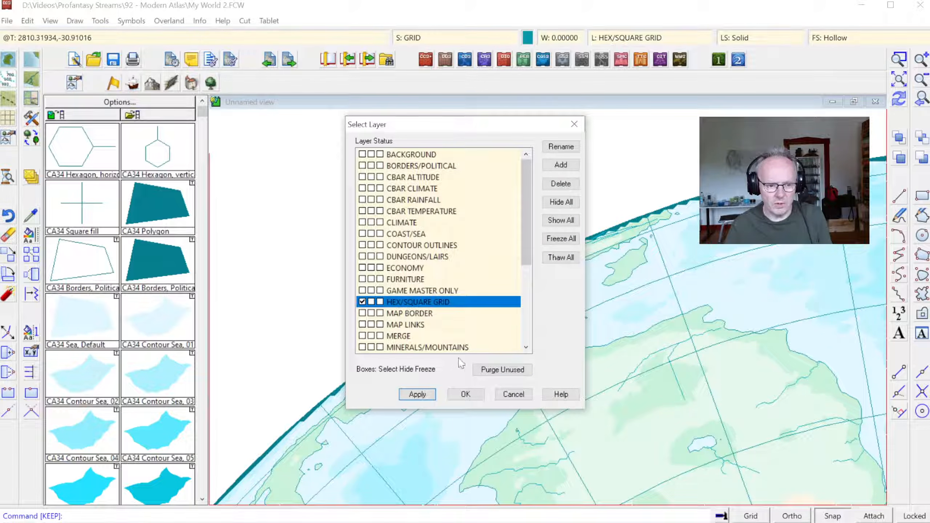
left_click(464, 393)
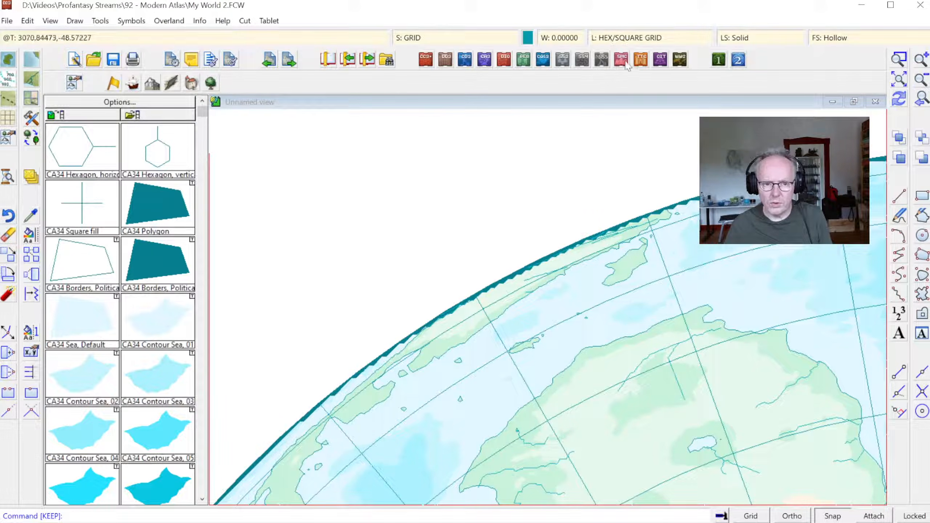
left_click(556, 39)
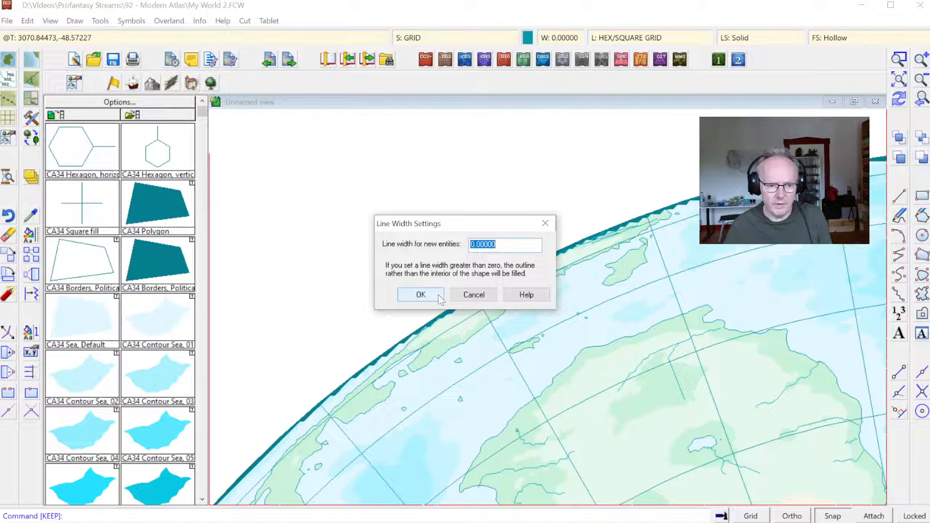
left_click(421, 294)
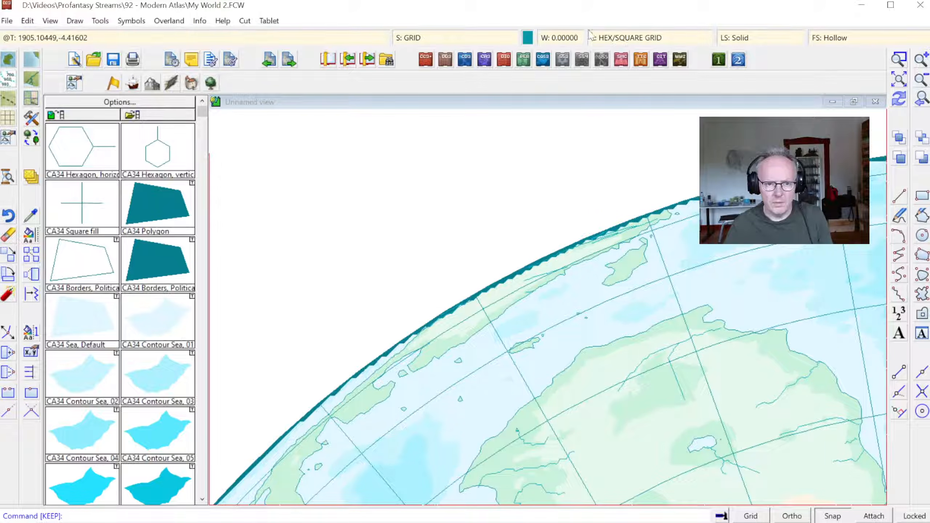
left_click(578, 38)
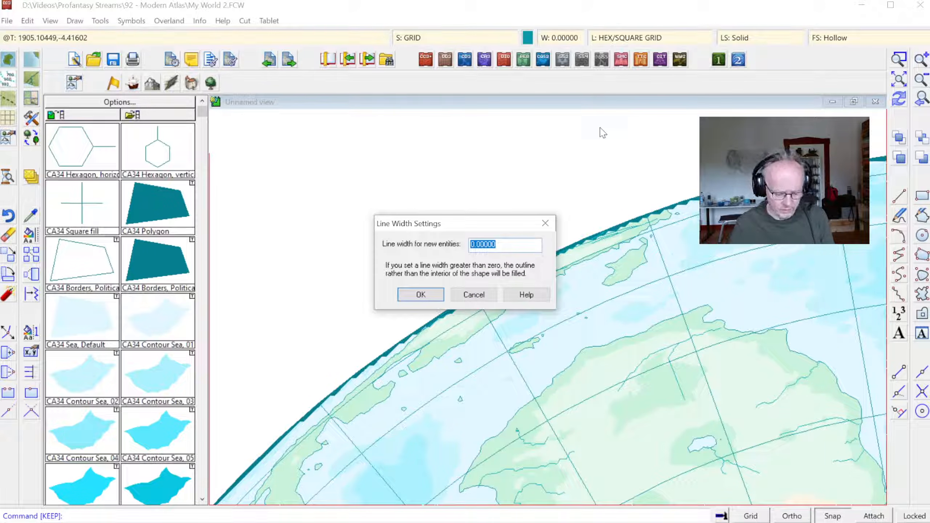
type("1")
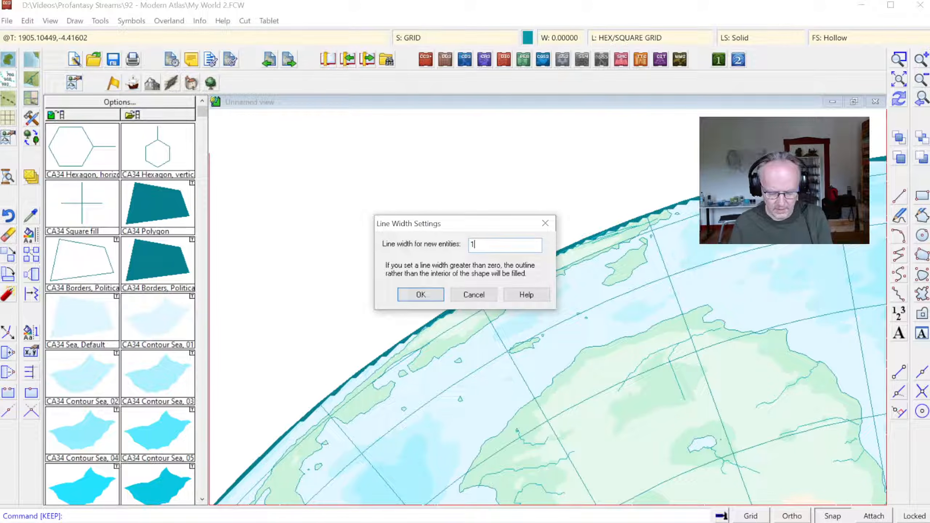
type("0")
key("Return")
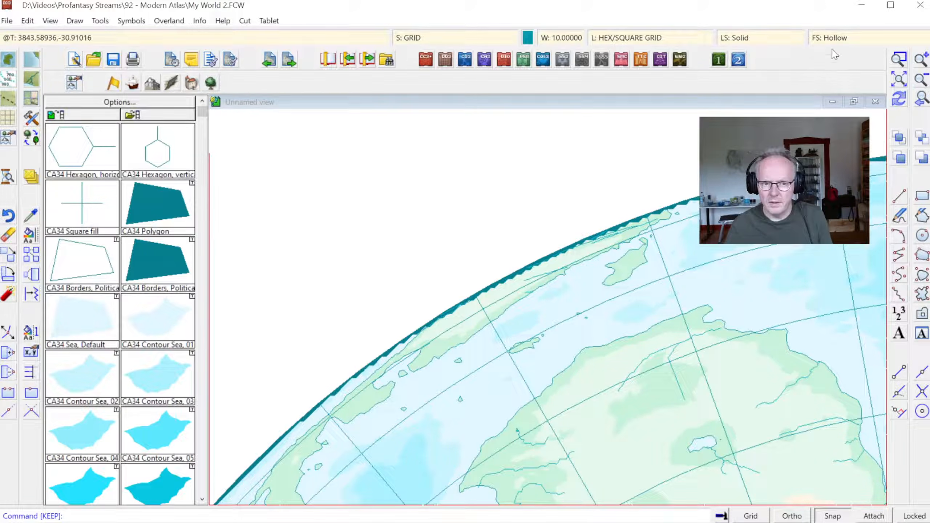
left_click(827, 38)
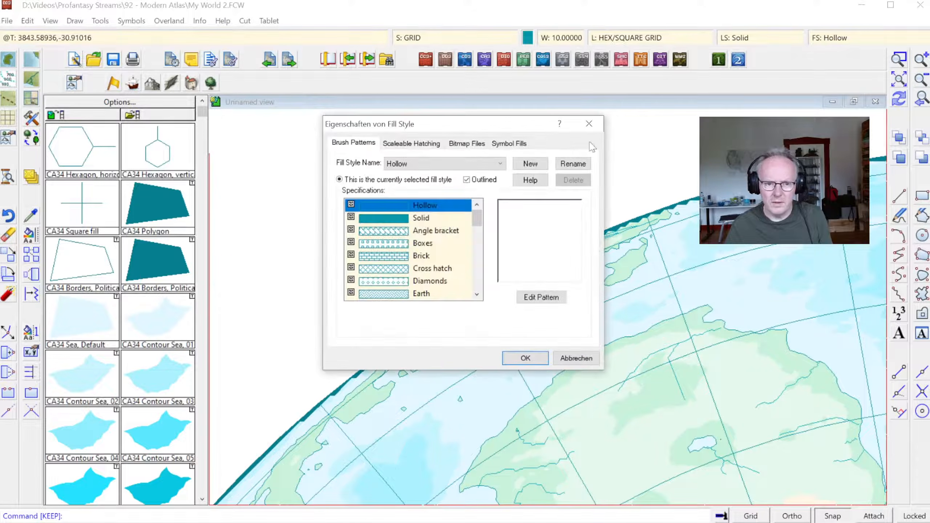
left_click(383, 218)
left_click(516, 357)
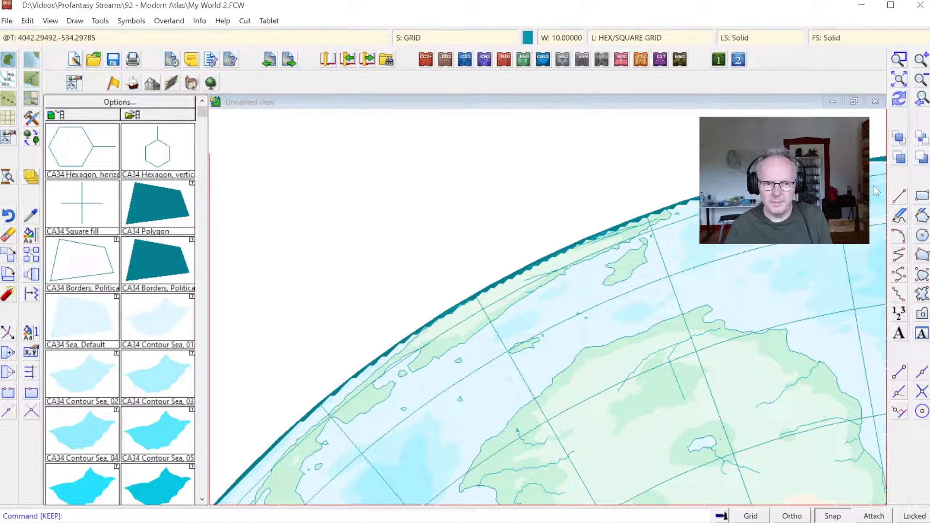
- Draw a circle from the previous circle's centre out to the globe's northwestern rim
left_click(922, 235)
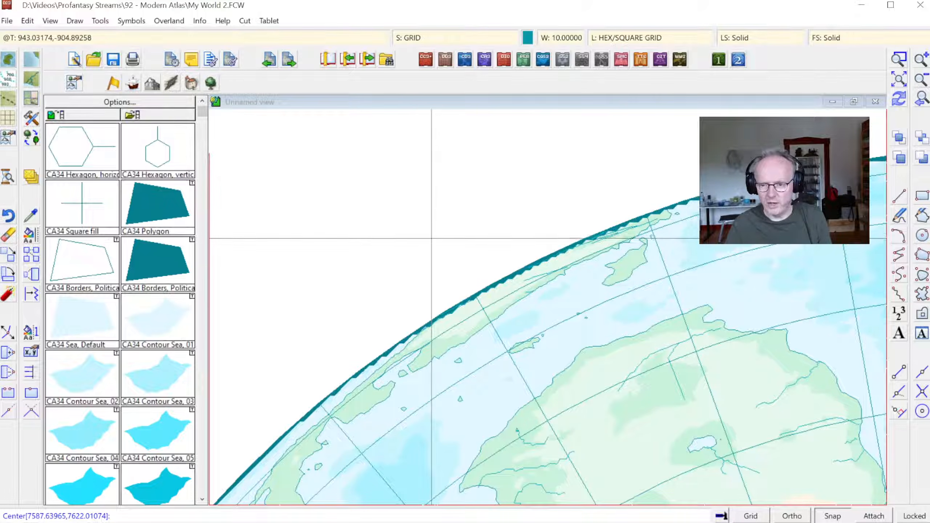
right_click(417, 235)
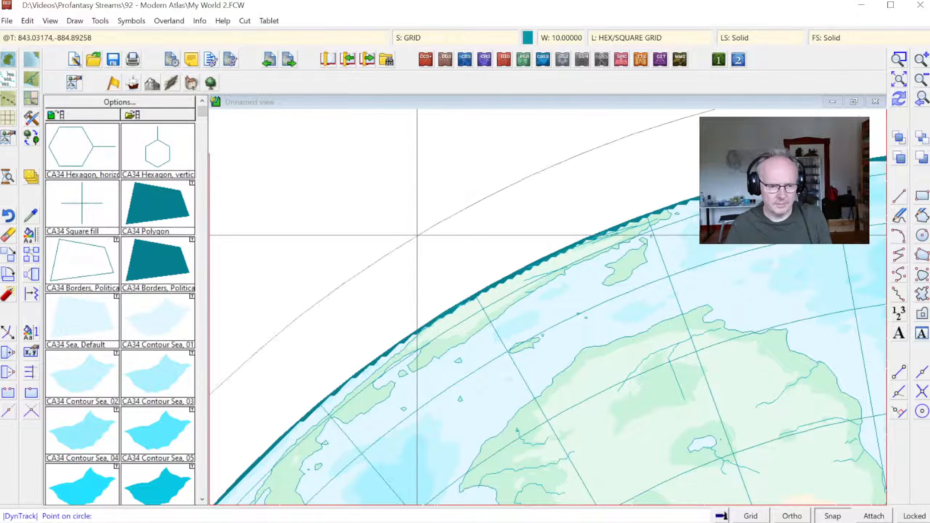
left_click(472, 295)
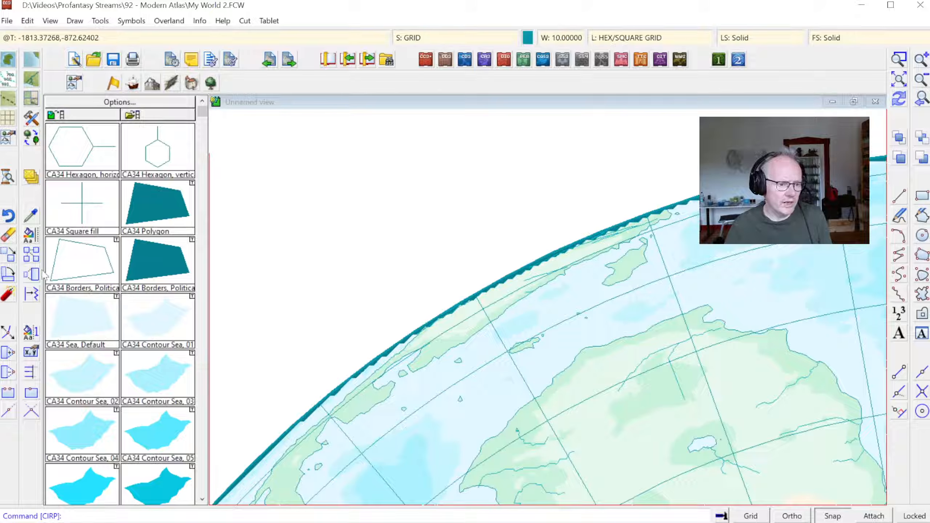
- Thicken the new rim circle's line by changing its width to a short distance picked between two points beside the rim
left_click(30, 237)
left_click(106, 374)
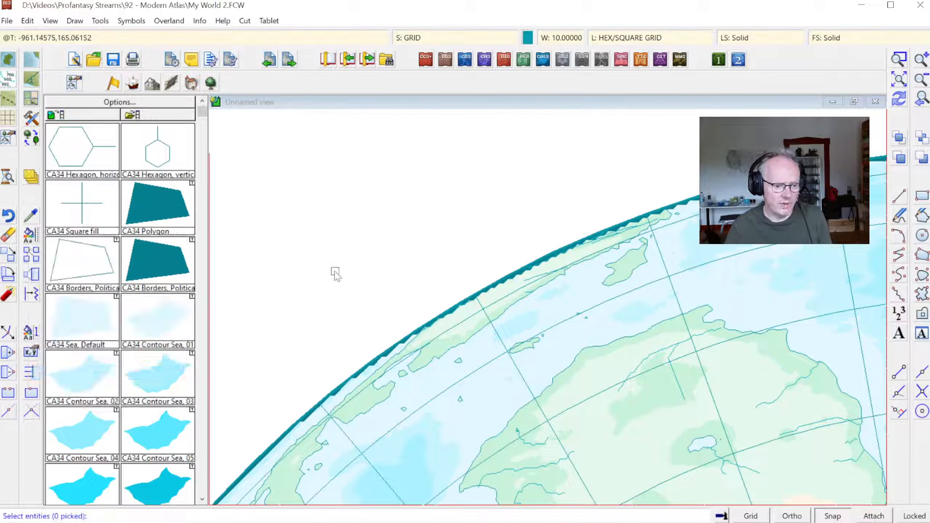
right_click(334, 273)
left_click(332, 334)
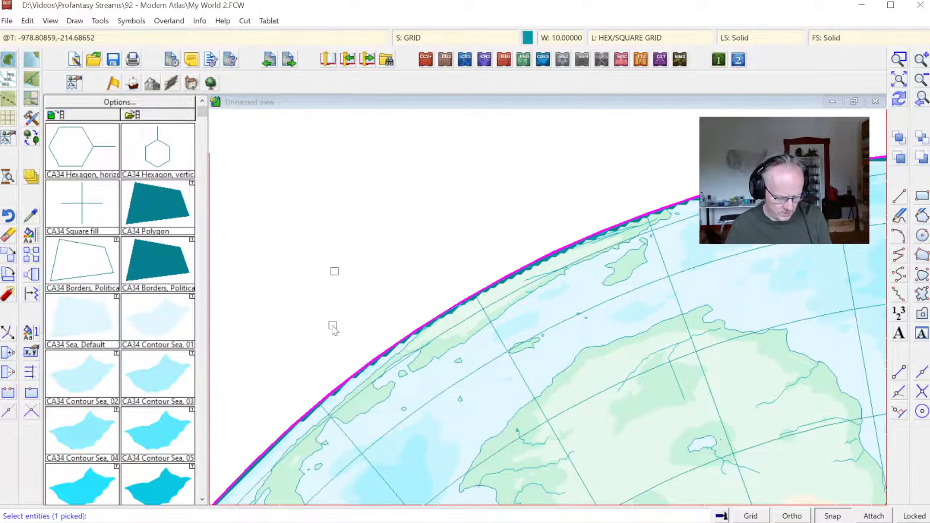
key("Return")
left_click(368, 355)
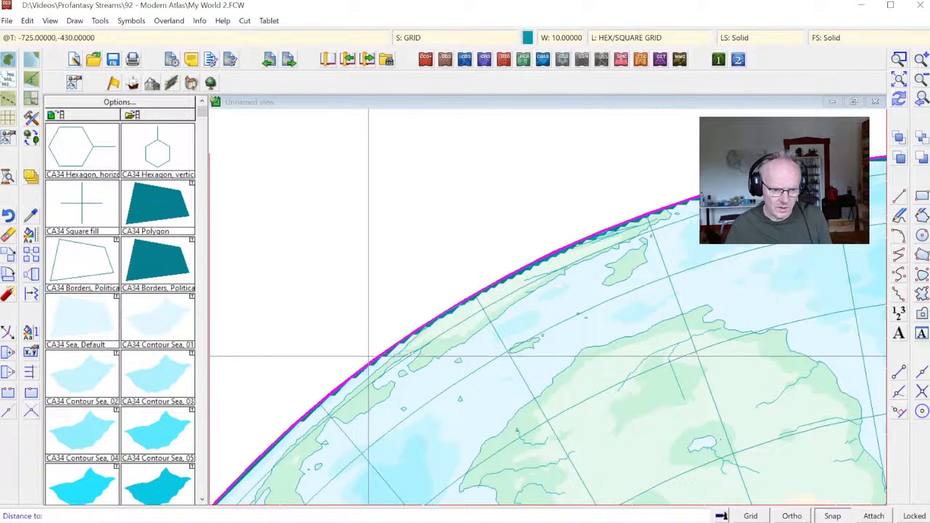
left_click(375, 364)
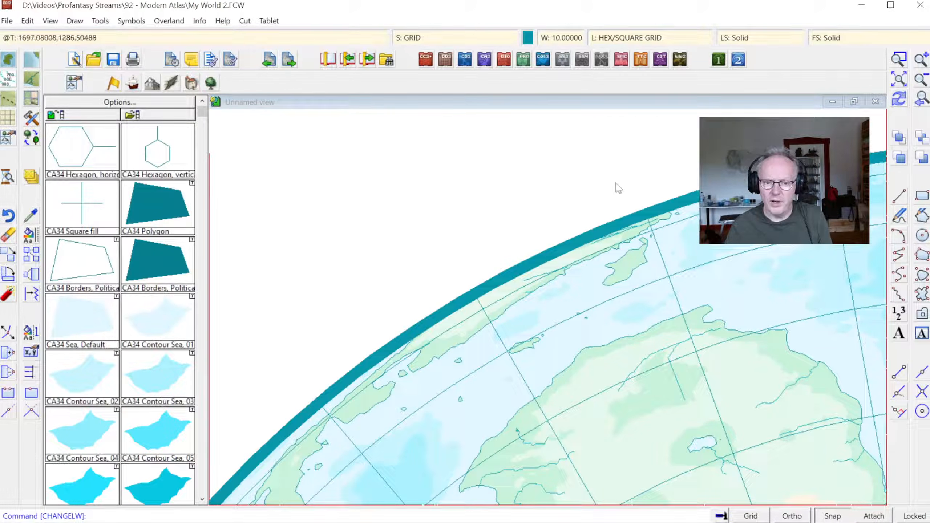
- Examine the thickened rim circle on the full globe and close up along its eastern and northern edges
left_click(919, 99)
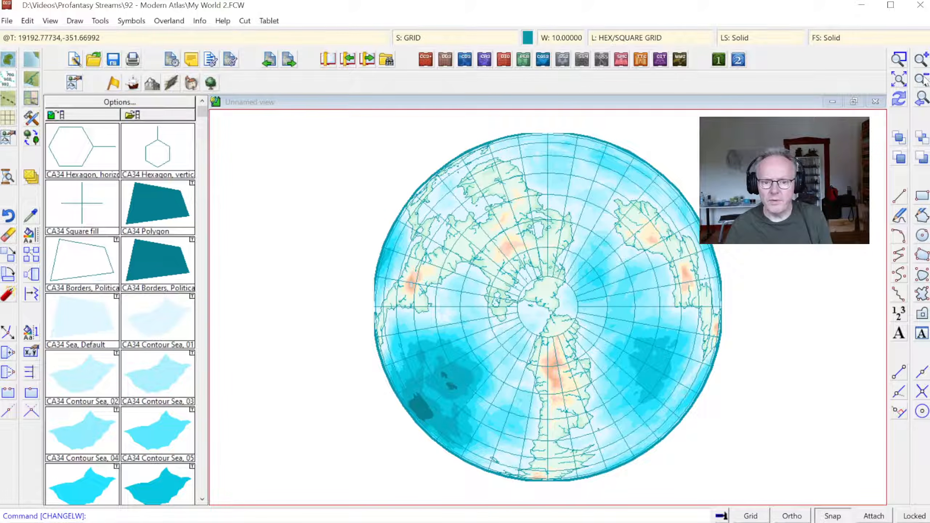
left_click(898, 59)
left_click(675, 285)
left_click(760, 340)
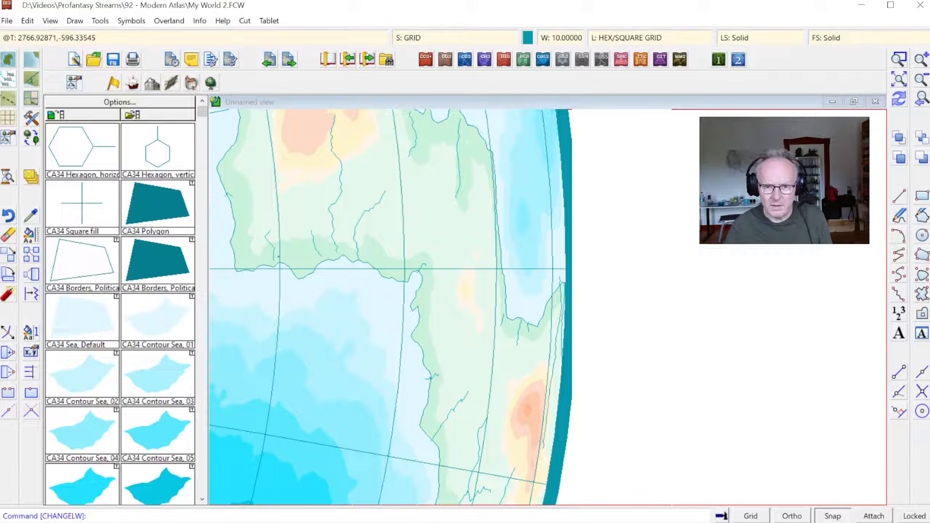
left_click(900, 81)
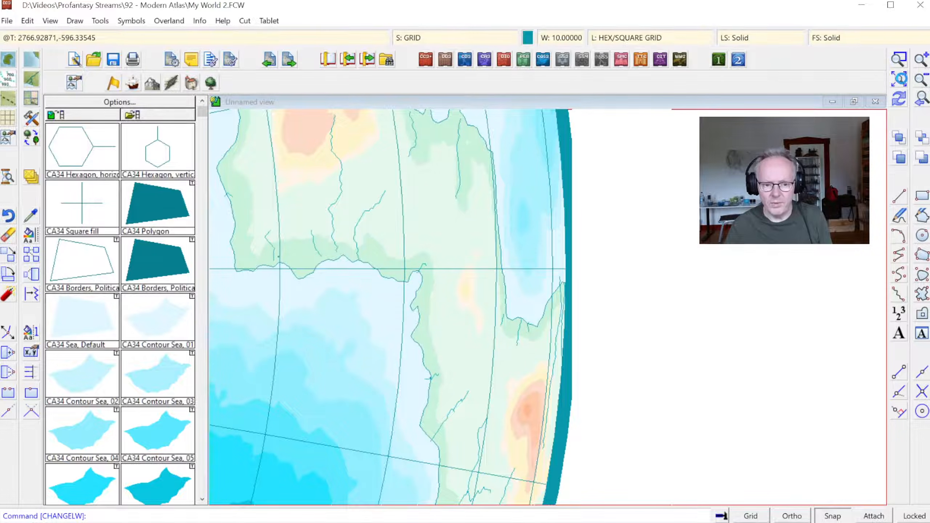
left_click(898, 59)
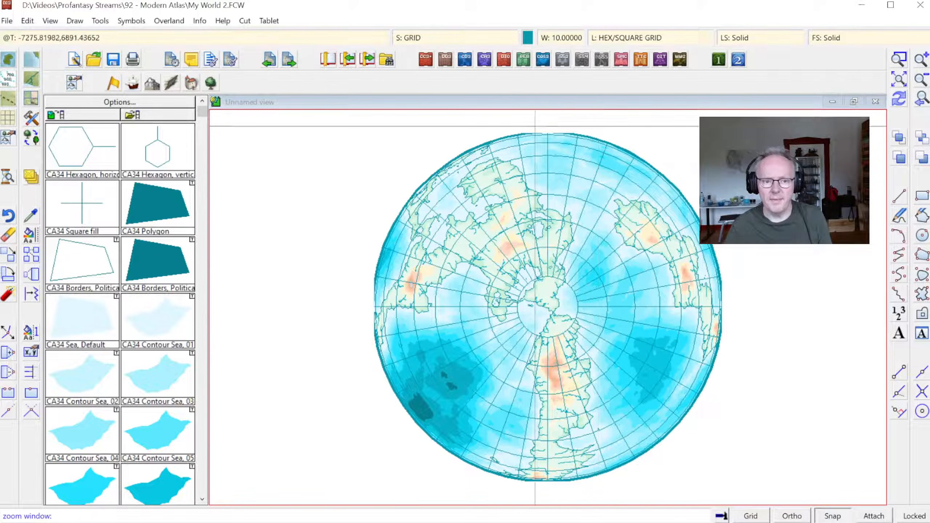
left_click(522, 119)
left_click(554, 153)
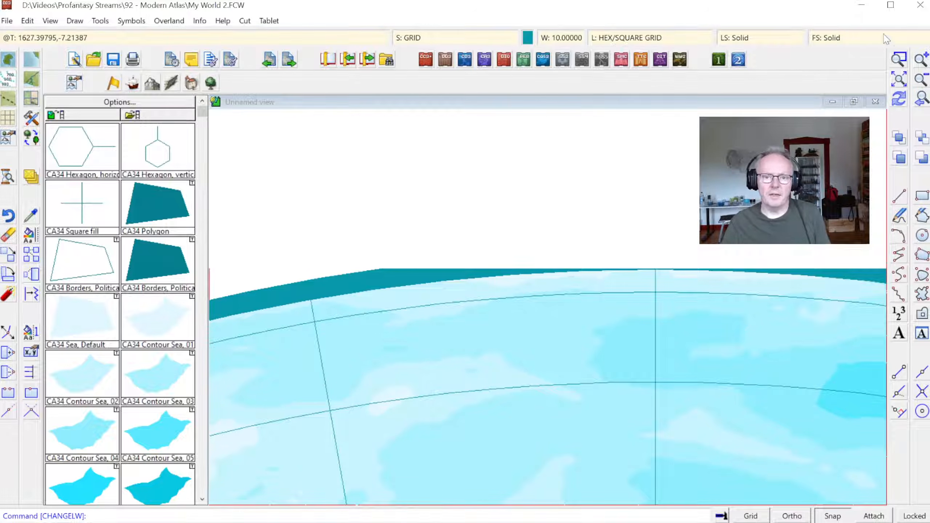
- Move the GRID sheet one position down the sheet order, below the SCREEN sheet
left_click(430, 38)
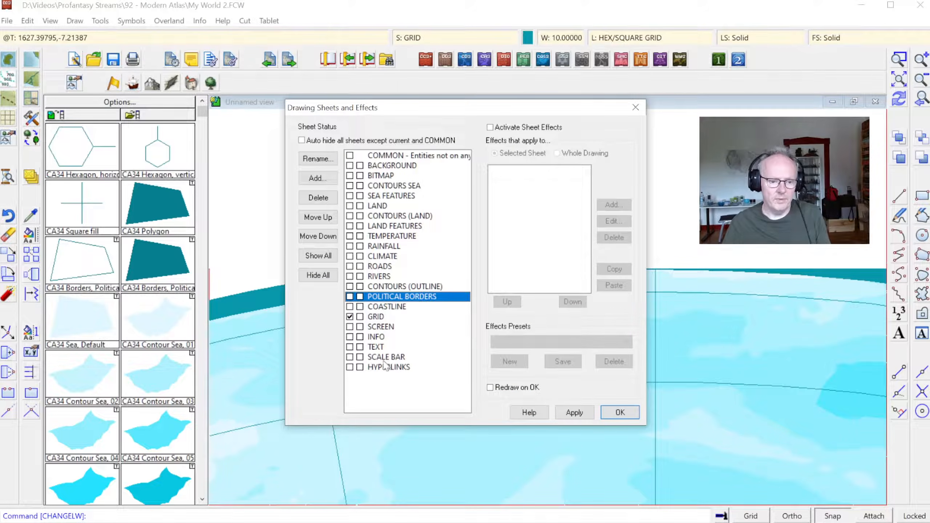
left_click(375, 317)
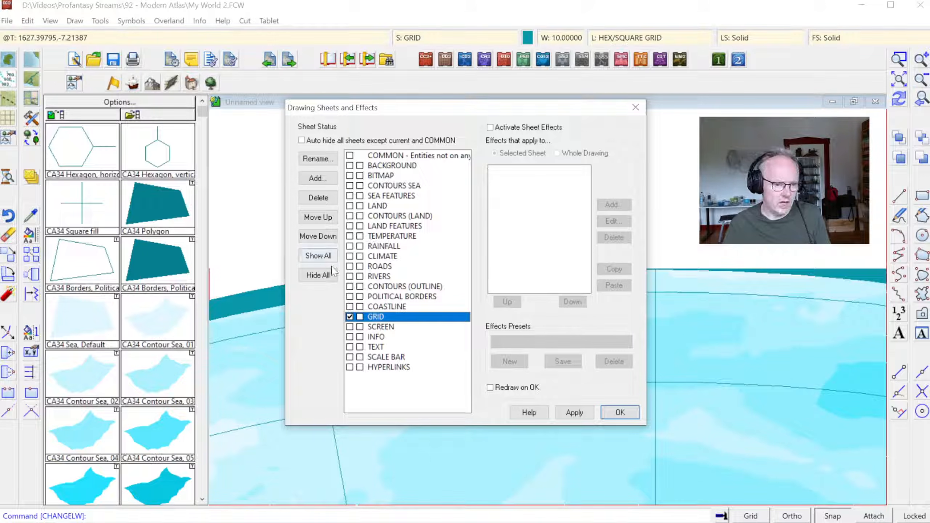
left_click(316, 238)
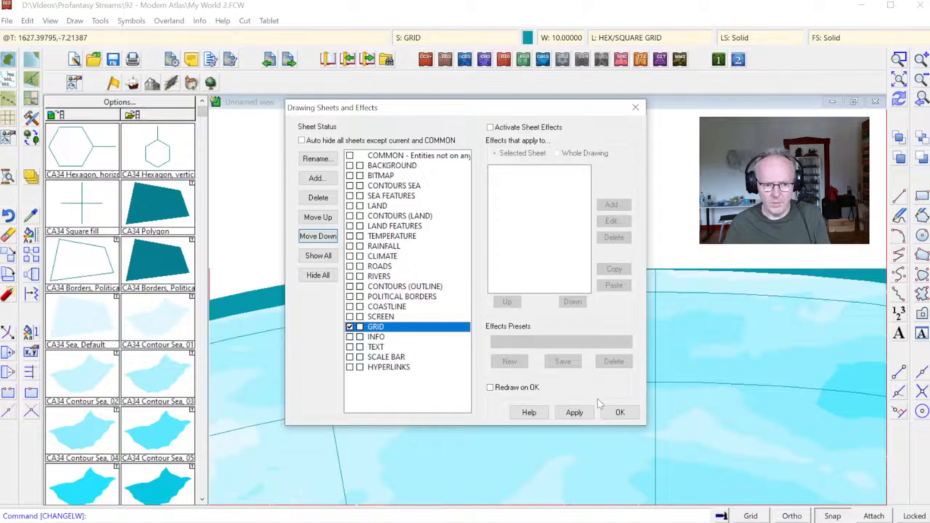
left_click(606, 413)
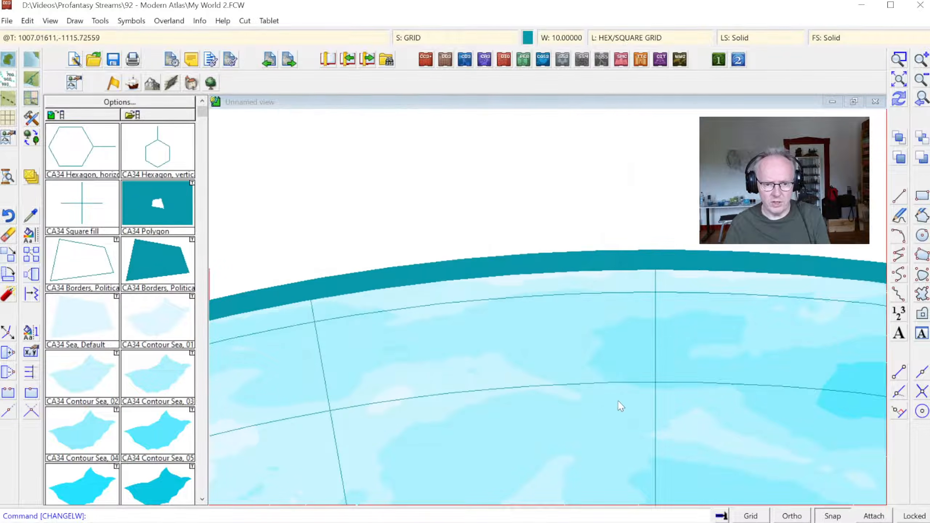
- Examine the coastlines and grid lines west of the globe's centre, and return to the whole map
left_click(899, 80)
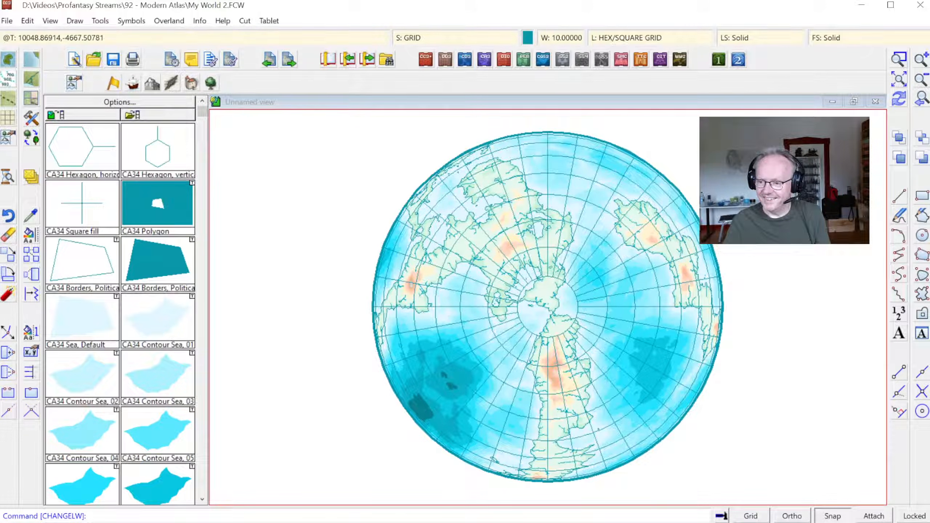
left_click(899, 77)
left_click(421, 251)
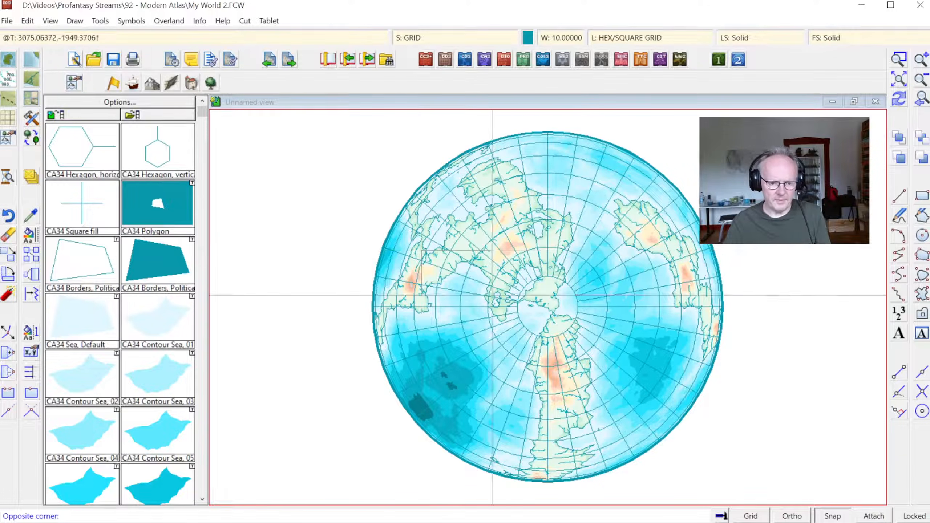
left_click(582, 353)
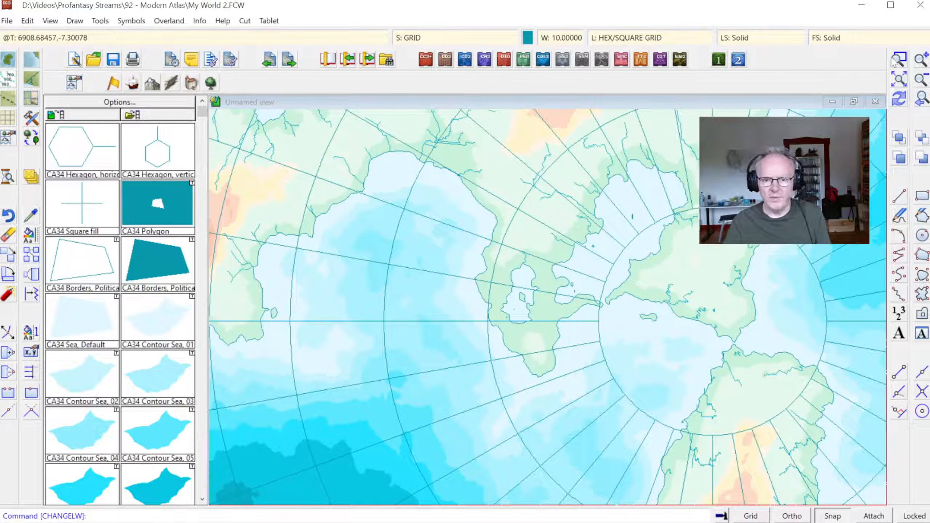
left_click(898, 96)
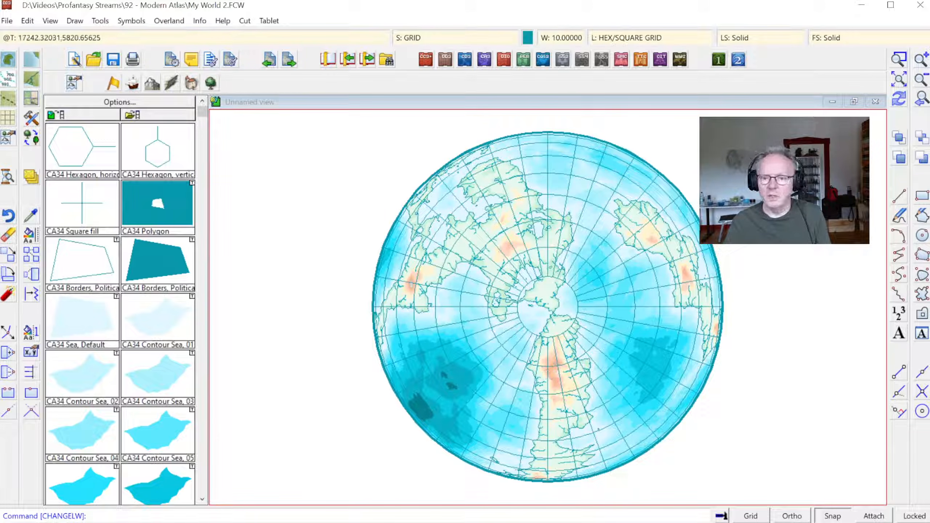
- Examine the northern and central part of the globe close up, and return to the whole map
left_click(898, 60)
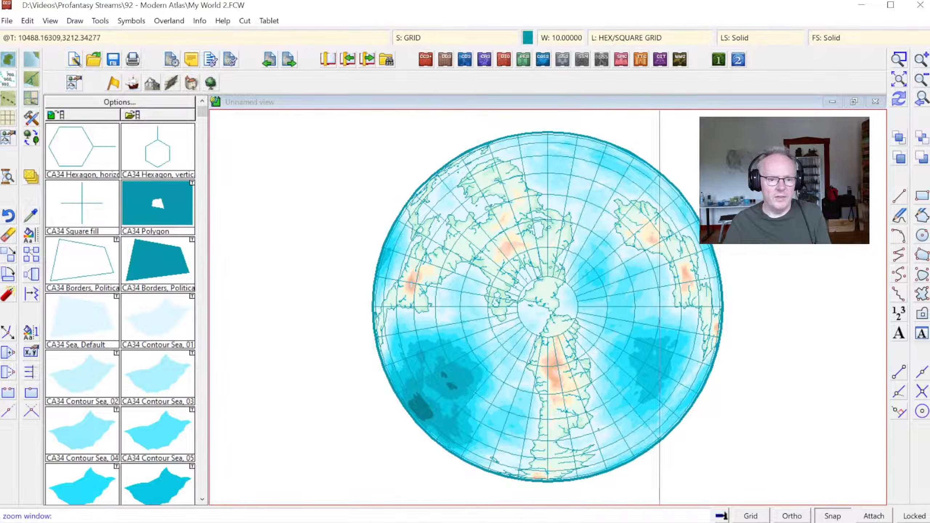
left_click(400, 178)
left_click(701, 366)
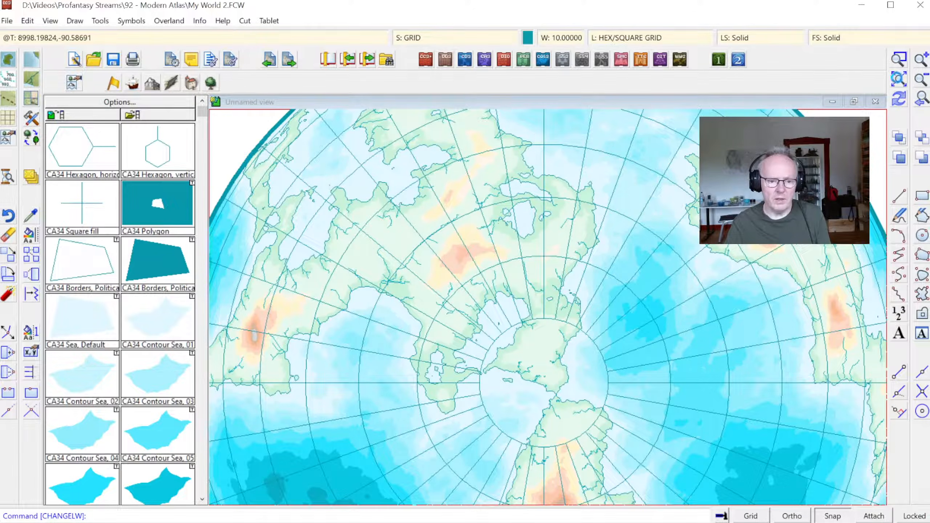
left_click(897, 78)
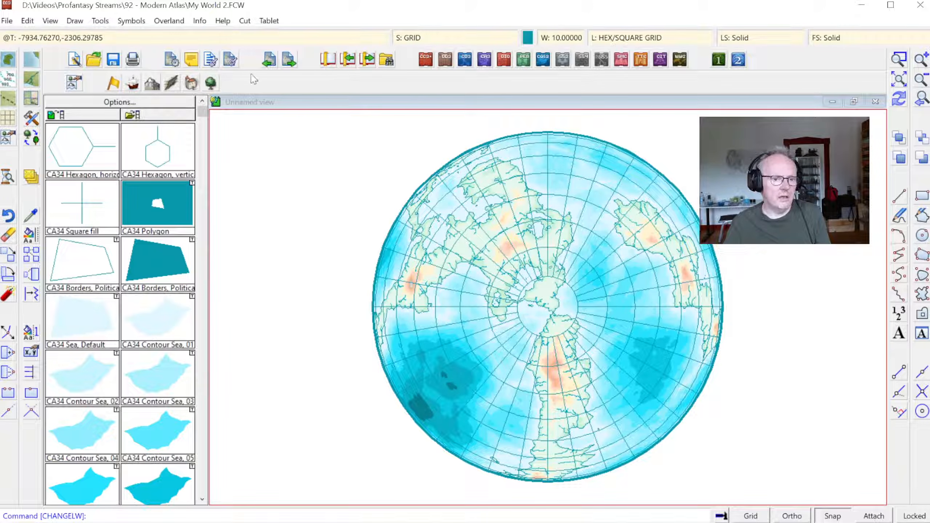
- Start inserting a file and browse to the 34 - Modern Atlas folder inside ProFantasy's Cartographer's Annual documents
left_click(51, 22)
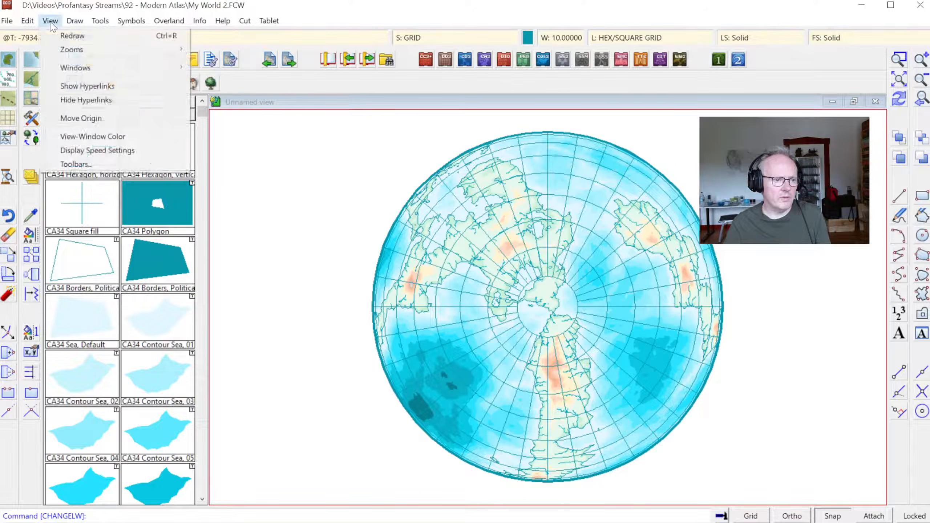
mouse_move(74, 20)
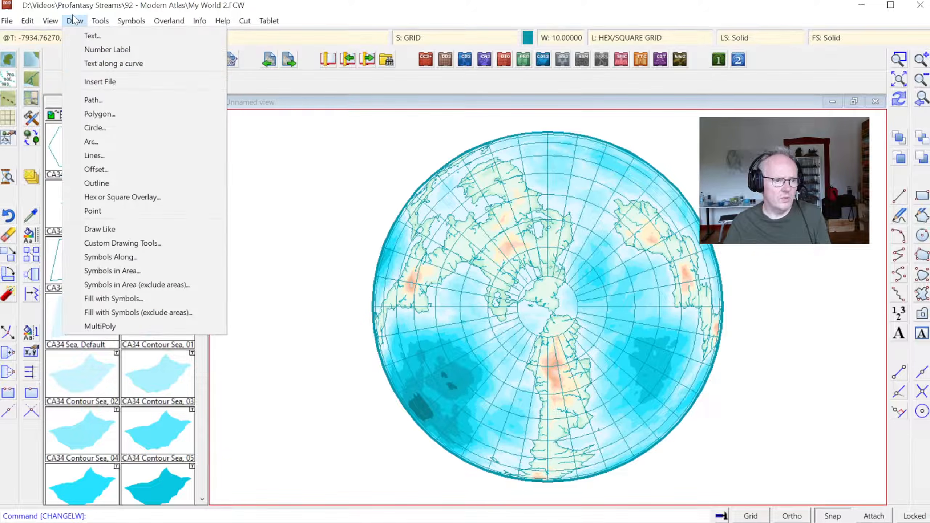
left_click(99, 82)
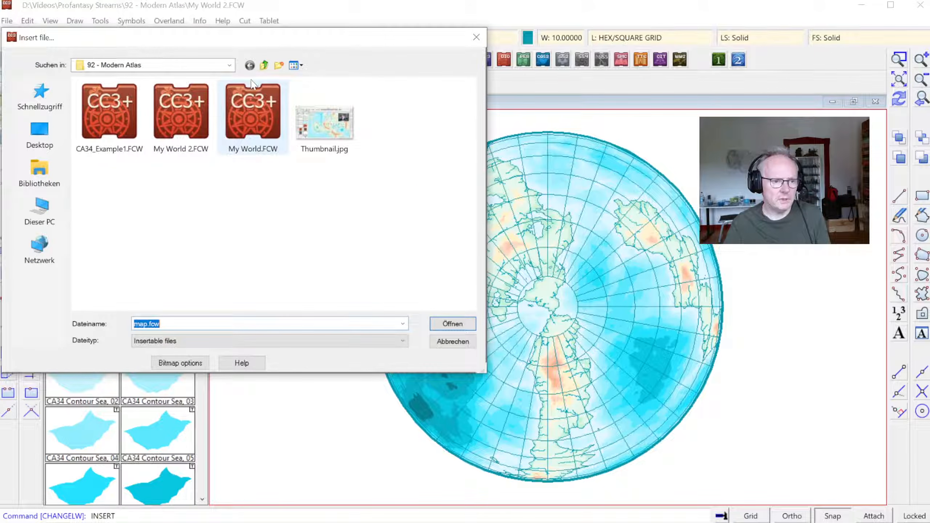
left_click(264, 65)
scroll(160, 150, "up", 5)
scroll(159, 150, "up", 2)
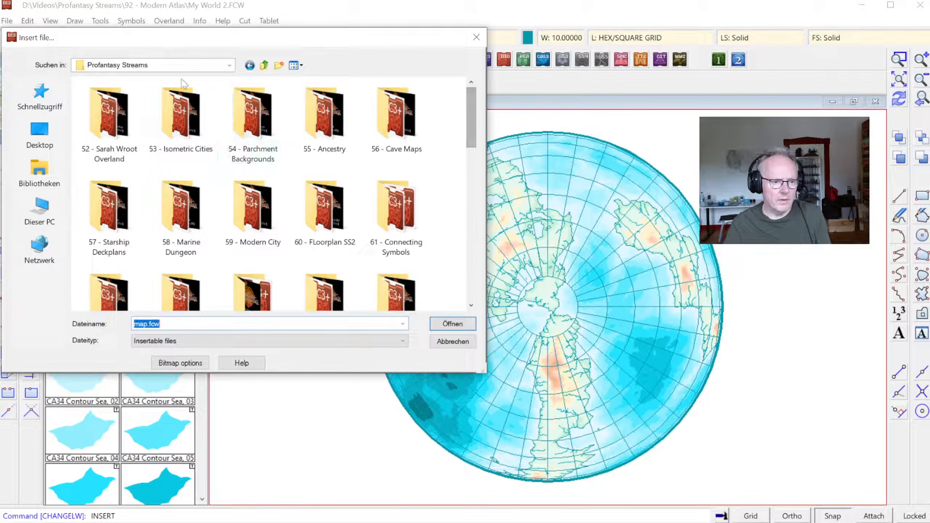
left_click(40, 172)
double_click(278, 103)
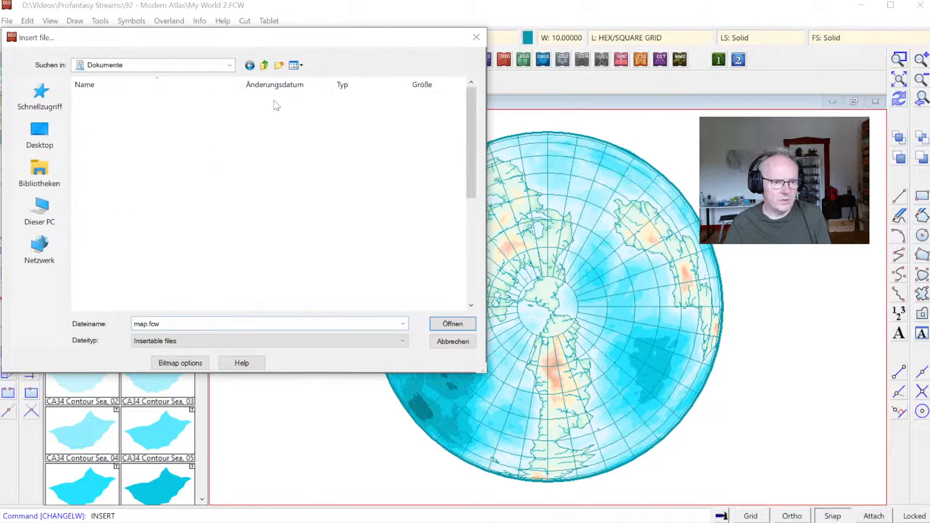
scroll(110, 261, "down", 7)
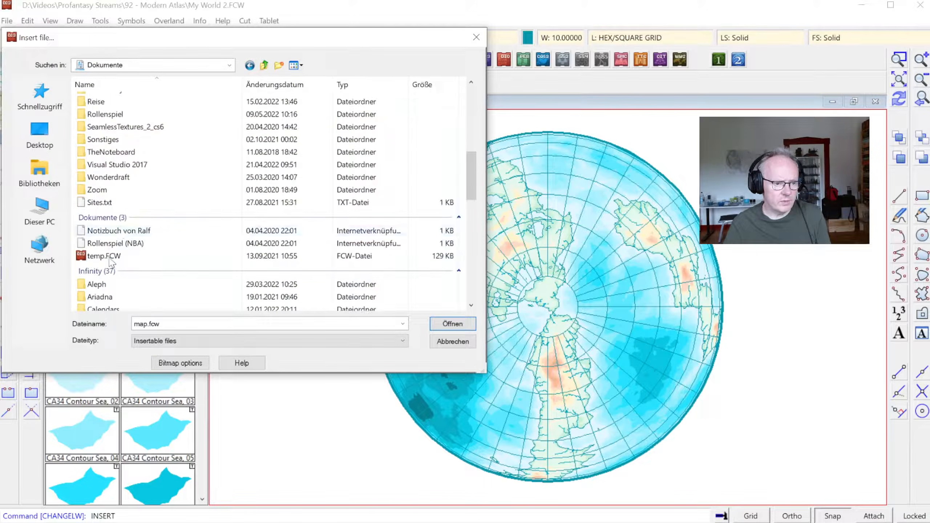
scroll(114, 150, "up", 4)
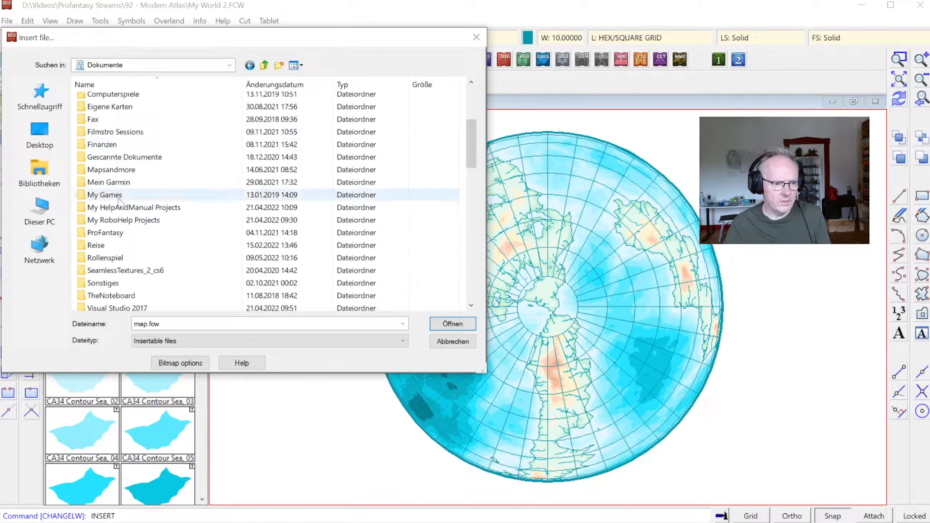
double_click(110, 233)
double_click(125, 136)
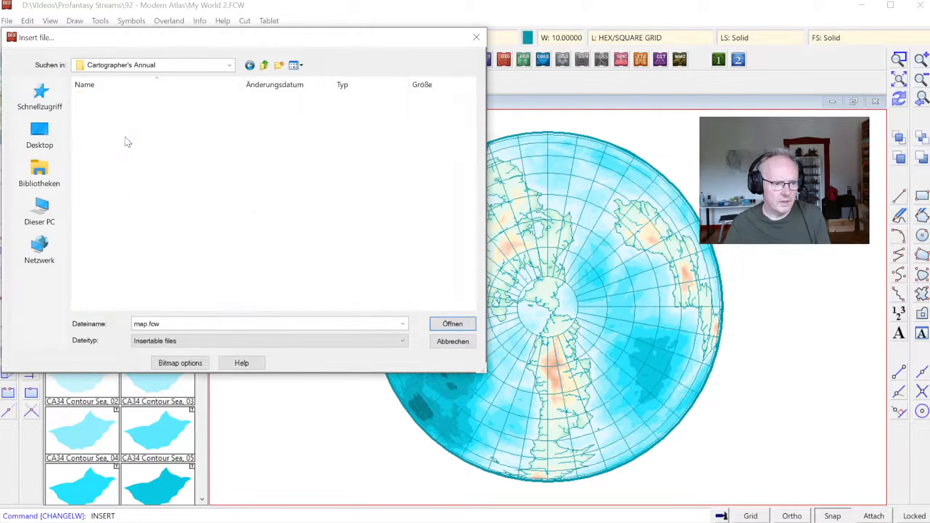
scroll(123, 183, "down", 8)
double_click(118, 205)
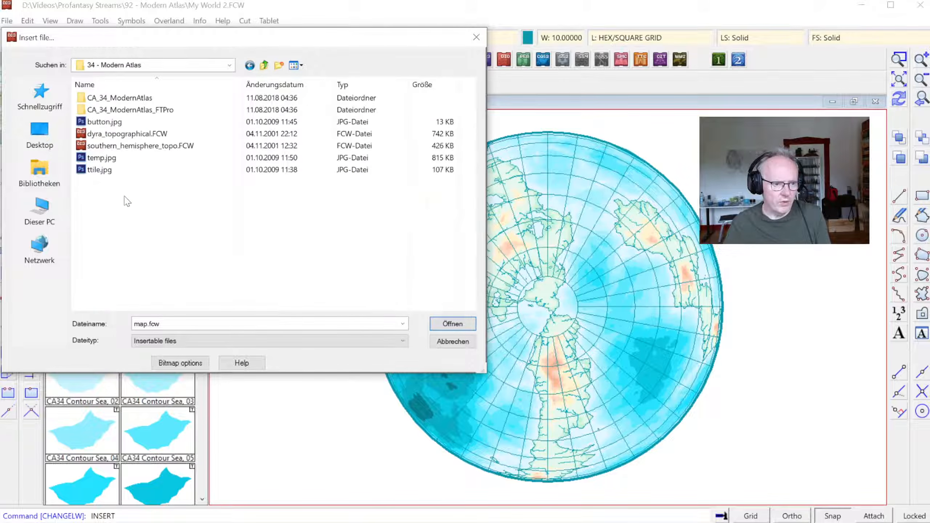
- Insert CA34_Contour_Key.FCW from the Issue 34 - Modern Atlas folder and place it southwest of the globe
double_click(121, 98)
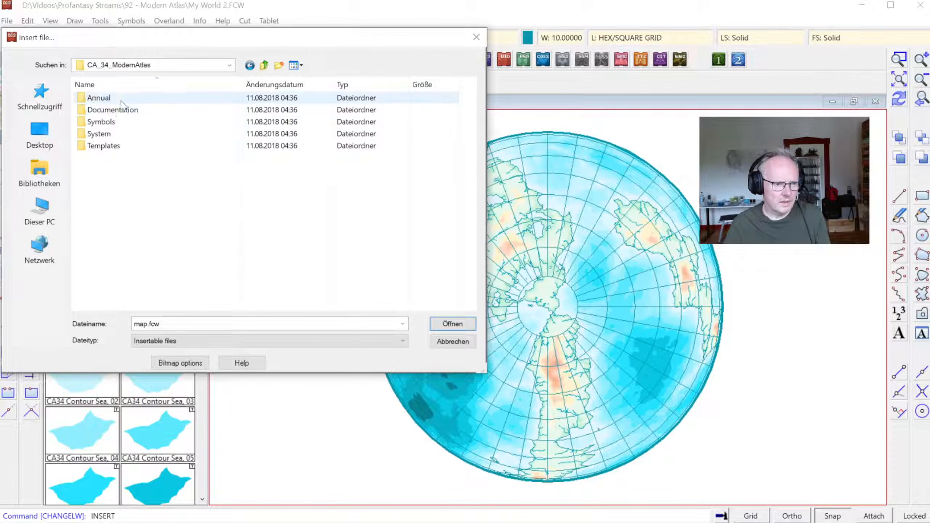
double_click(109, 146)
left_click(264, 66)
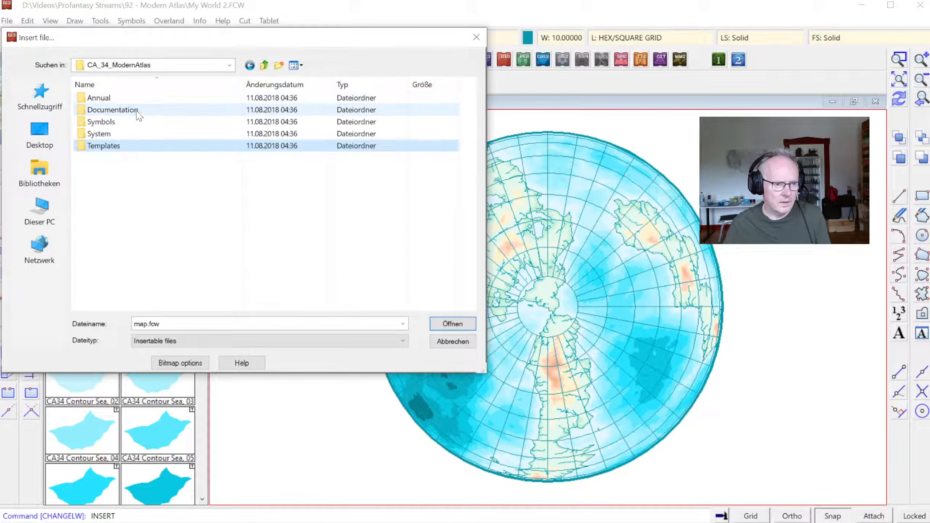
double_click(136, 110)
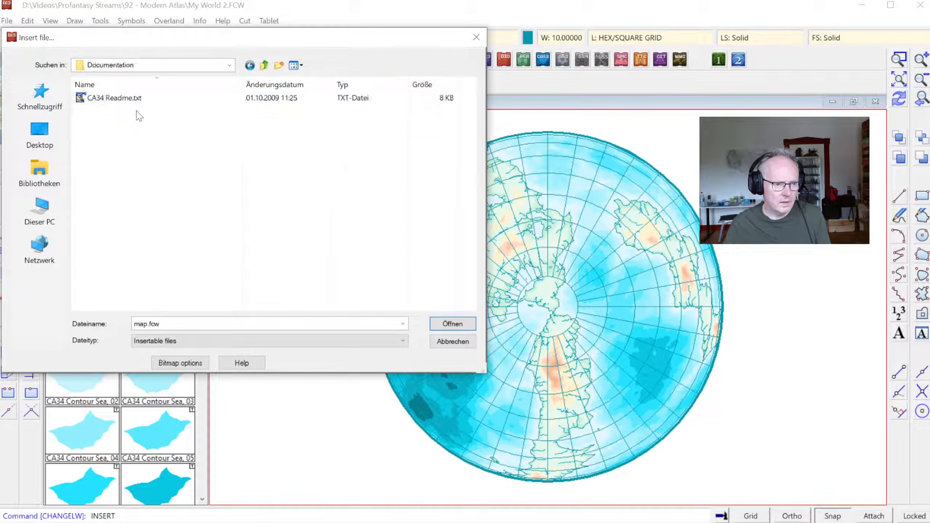
left_click(265, 65)
double_click(109, 97)
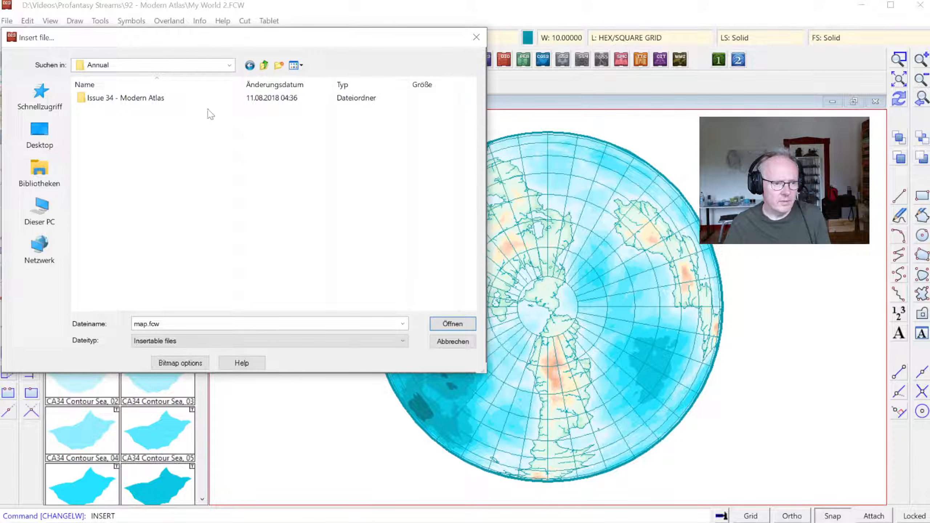
double_click(155, 97)
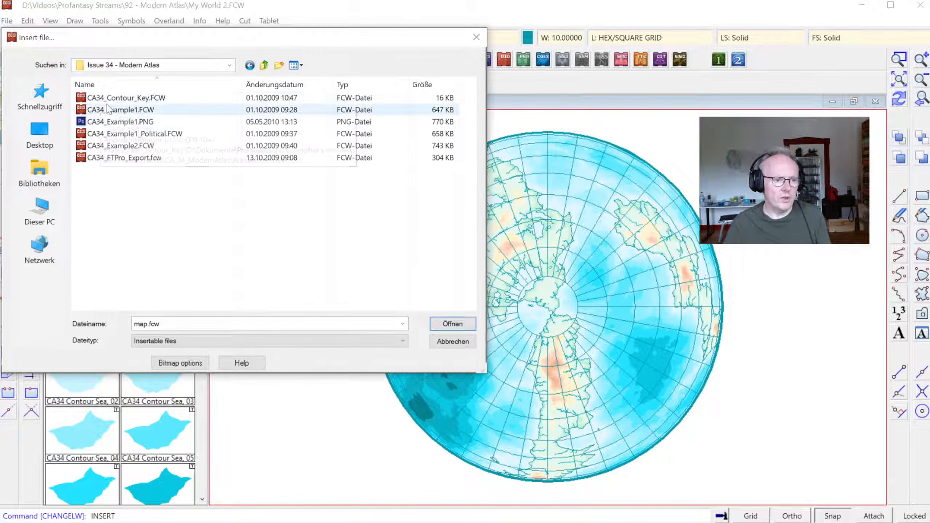
double_click(97, 99)
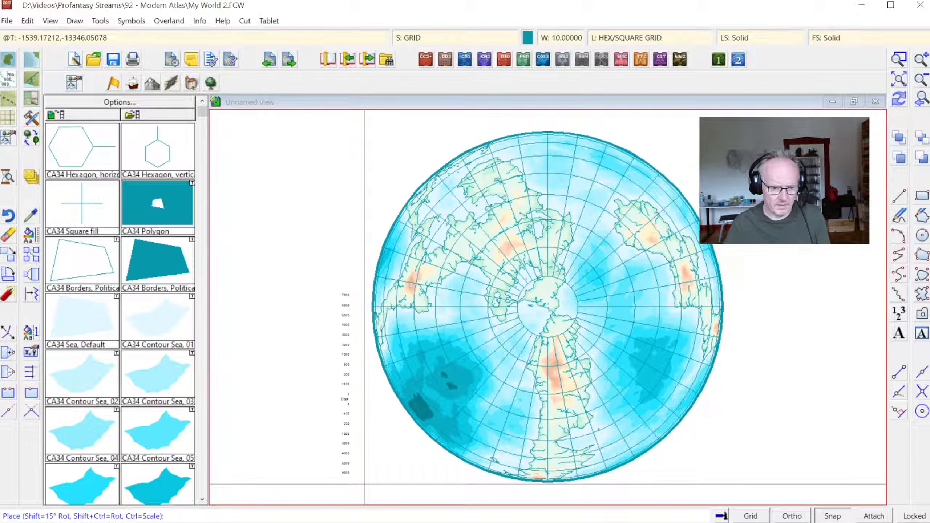
left_click(364, 484)
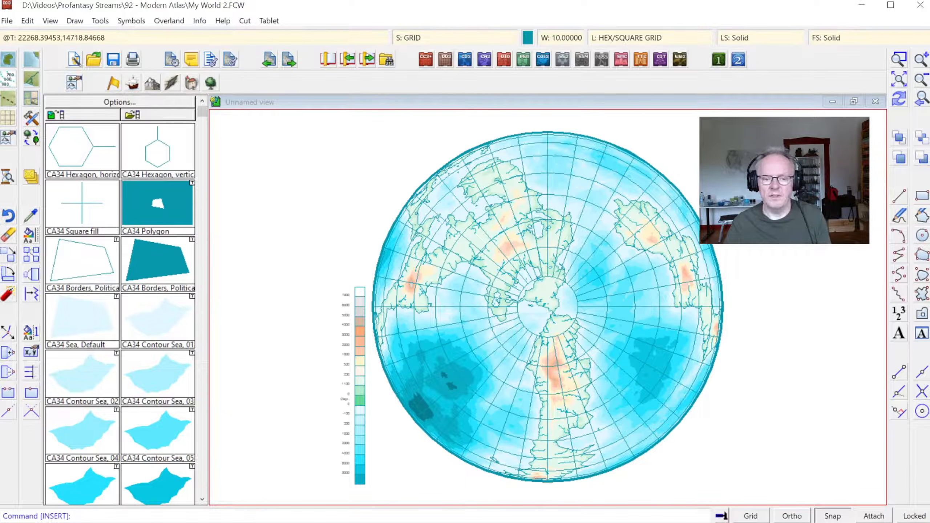
- Move the whole contour key about 3320 units up and 325 units west, placing it midway along the globe's western side
left_click(898, 79)
left_click(898, 59)
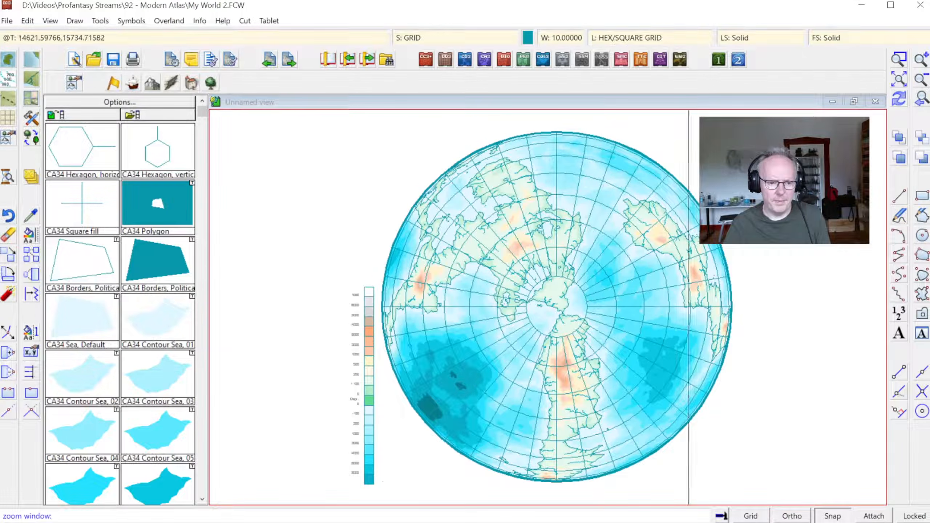
left_click(272, 245)
left_click(441, 500)
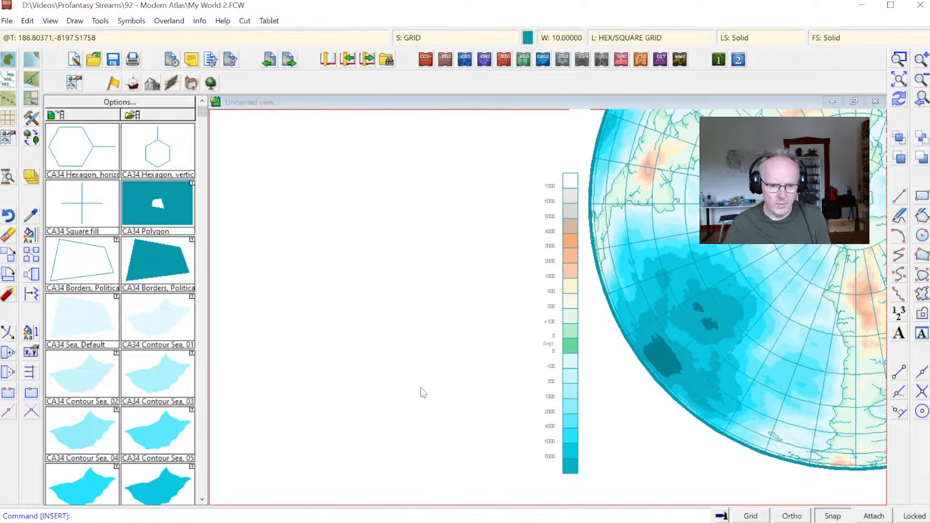
left_click(12, 258)
right_click(468, 323)
left_click(490, 379)
right_click(602, 375)
left_click(628, 379)
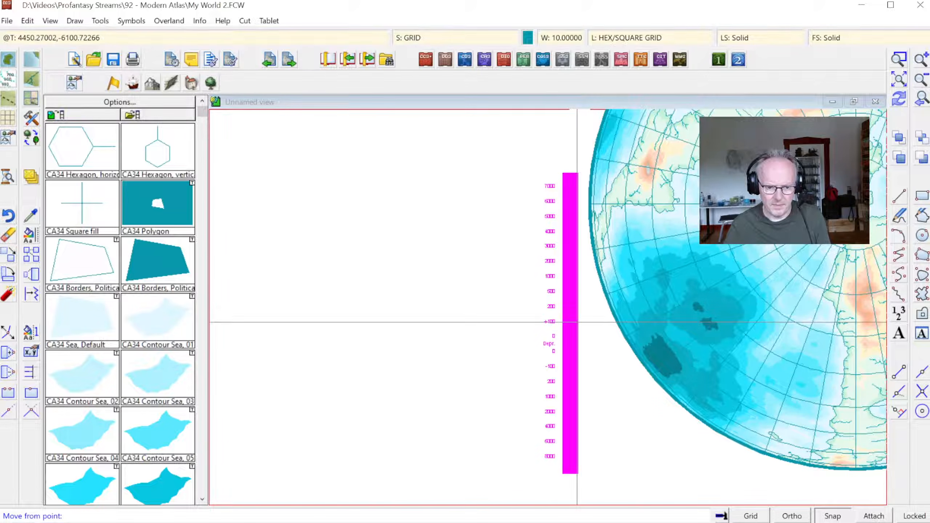
left_click(577, 321)
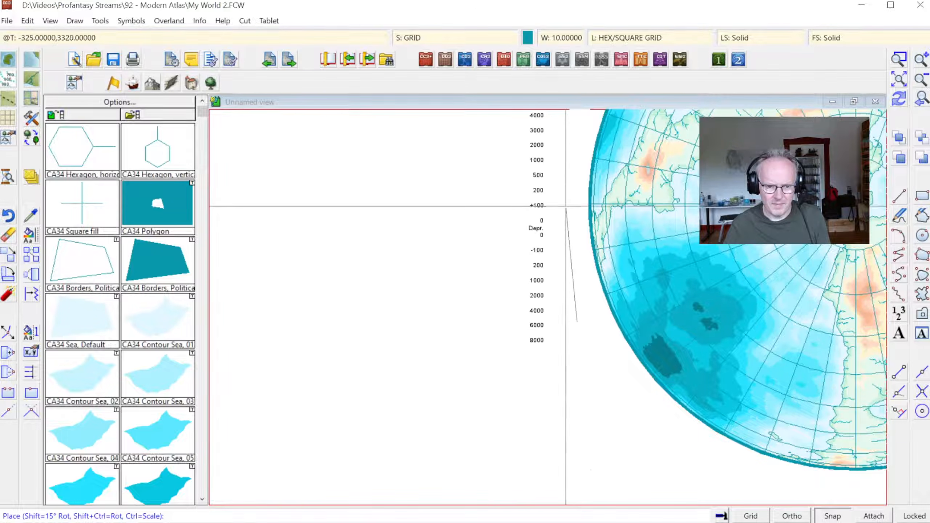
left_click(567, 204)
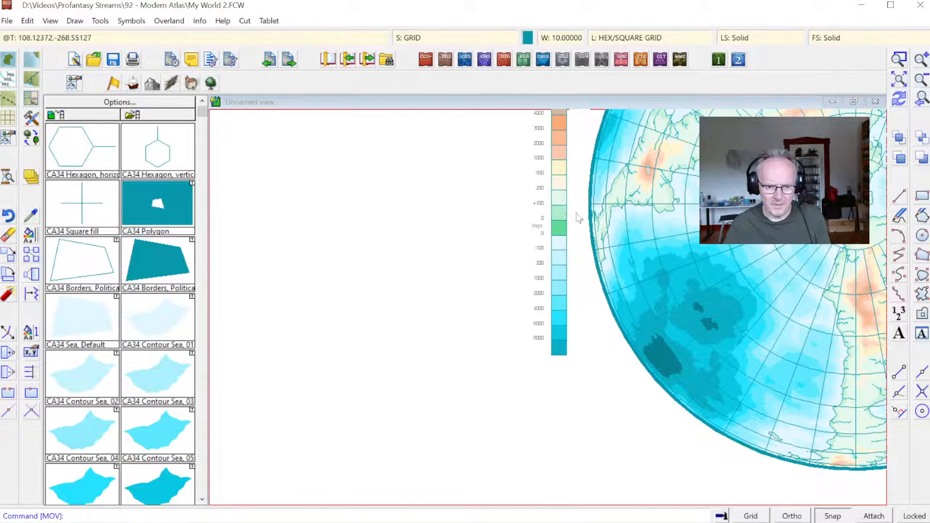
left_click(902, 78)
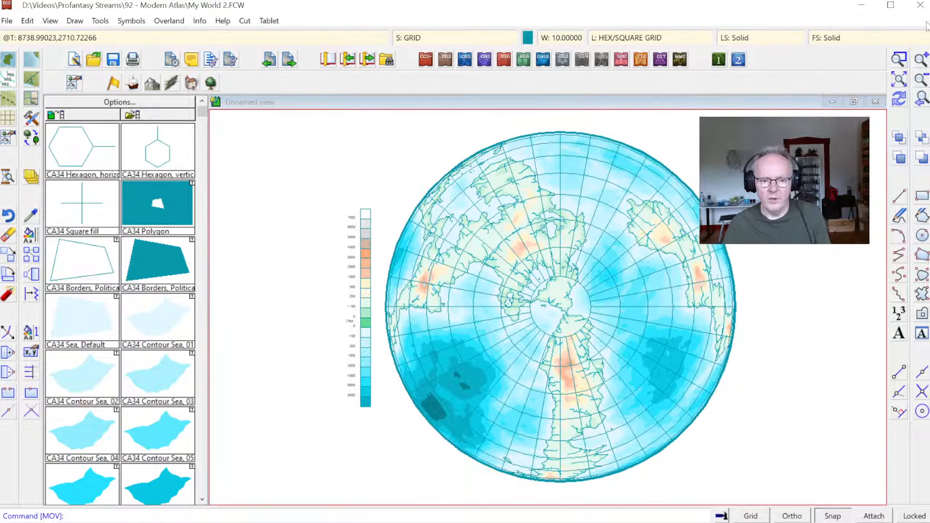
- Examine the landmasses and grid lines around the centre of the globe close up
left_click(901, 63)
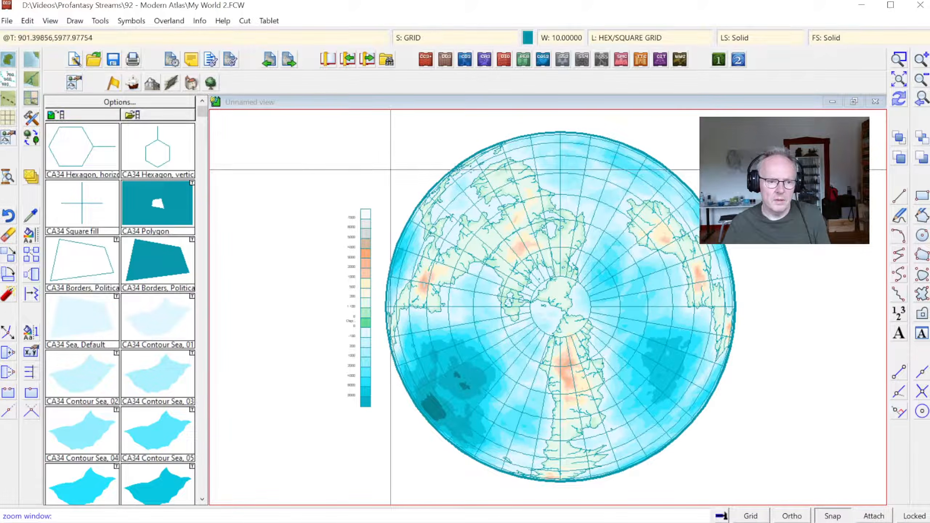
left_click(484, 236)
left_click(611, 364)
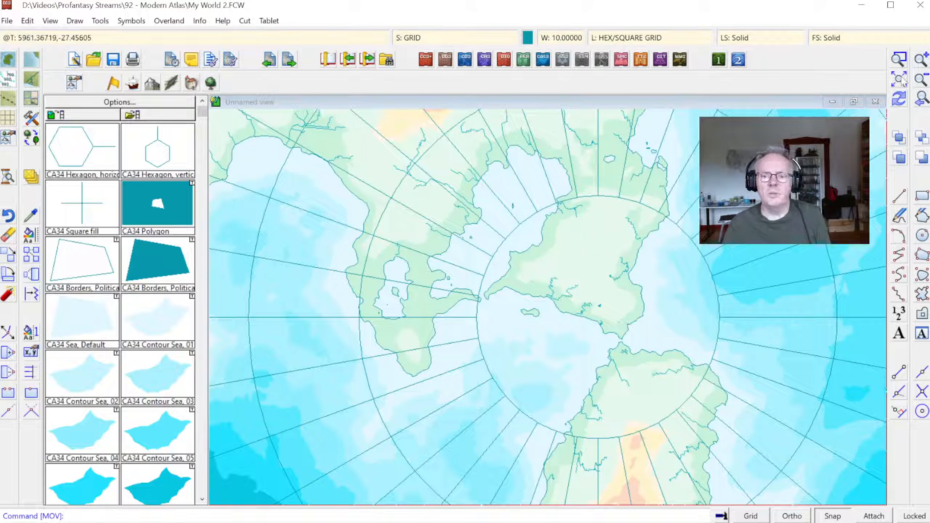
left_click(902, 60)
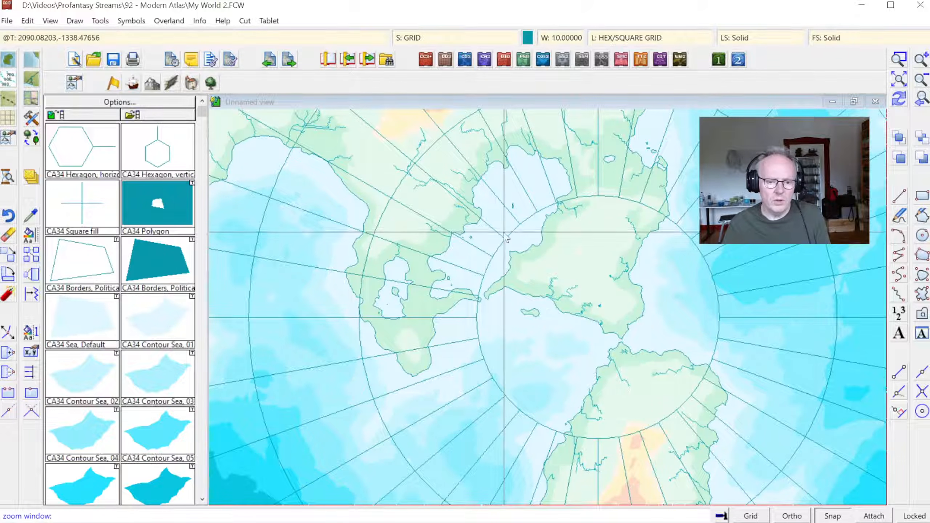
key("Escape")
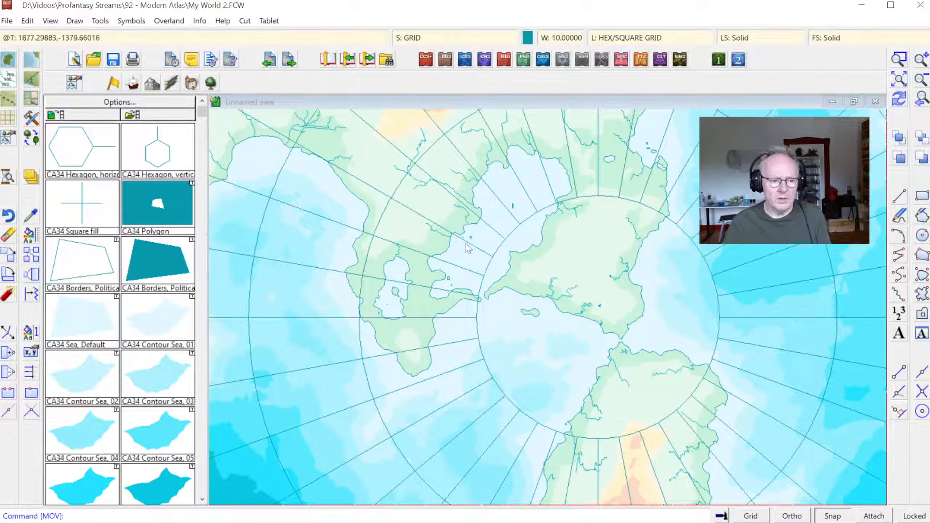
- Look through the CA34 drawing tools and symbols, from land contours and terrain fills to cities, sites, peaks and map borders
left_click(202, 387)
left_click(202, 426)
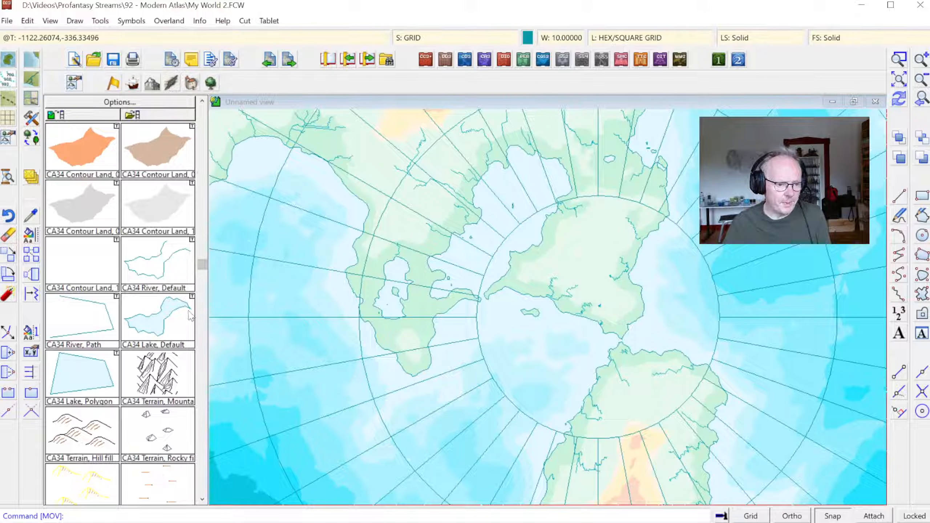
left_click(200, 305)
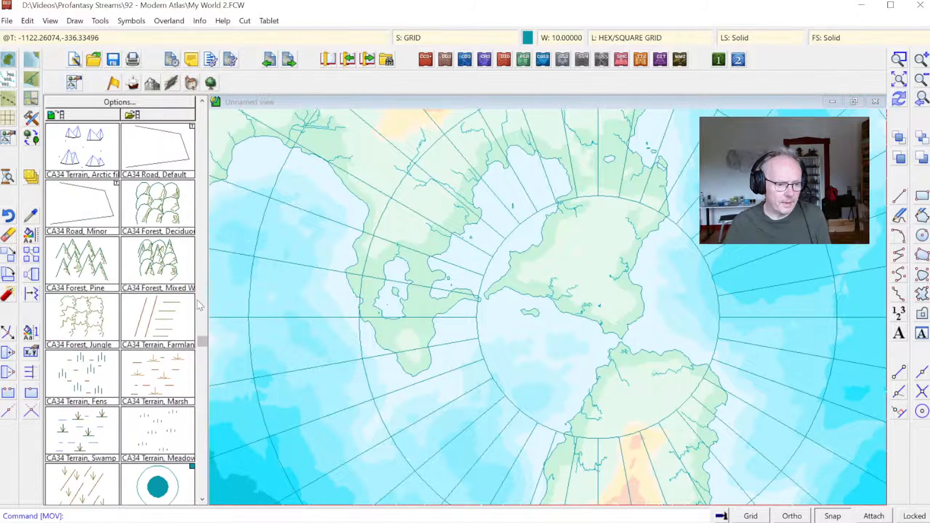
left_click(201, 499)
left_click(201, 499)
left_click(202, 499)
left_click(201, 499)
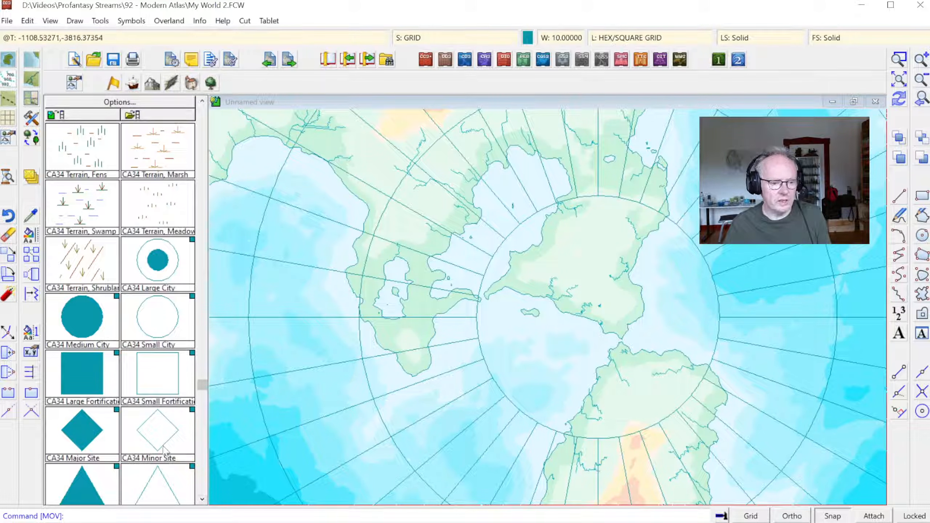
left_click(202, 498)
left_click(201, 498)
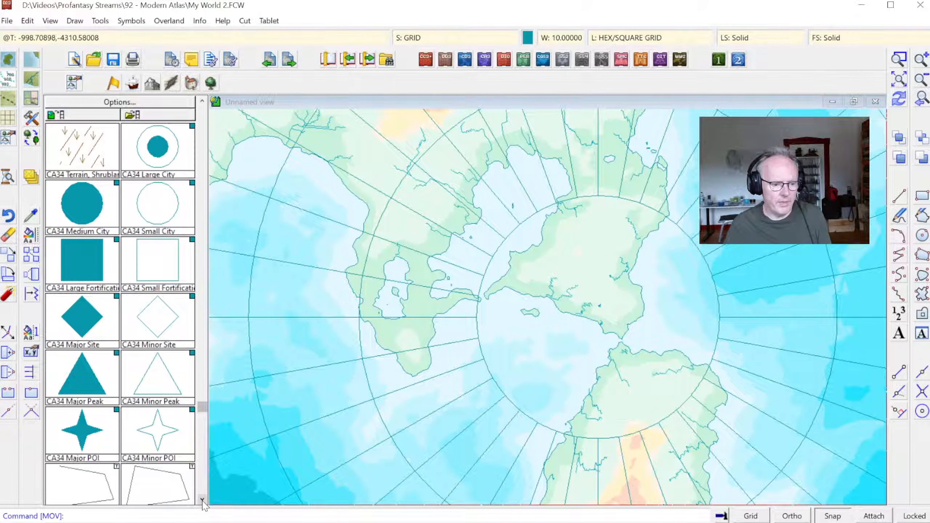
left_click(201, 499)
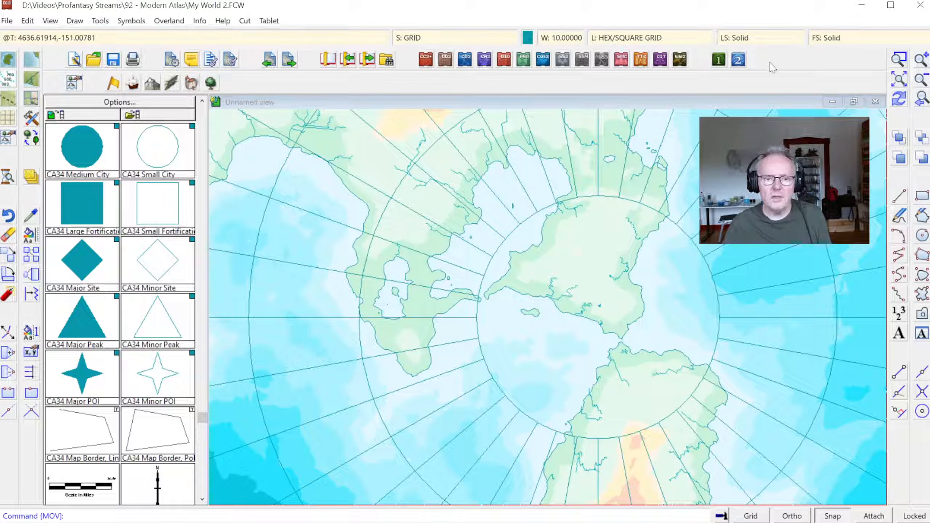
- Set the current drawing color to dark grey, color 243
left_click(531, 40)
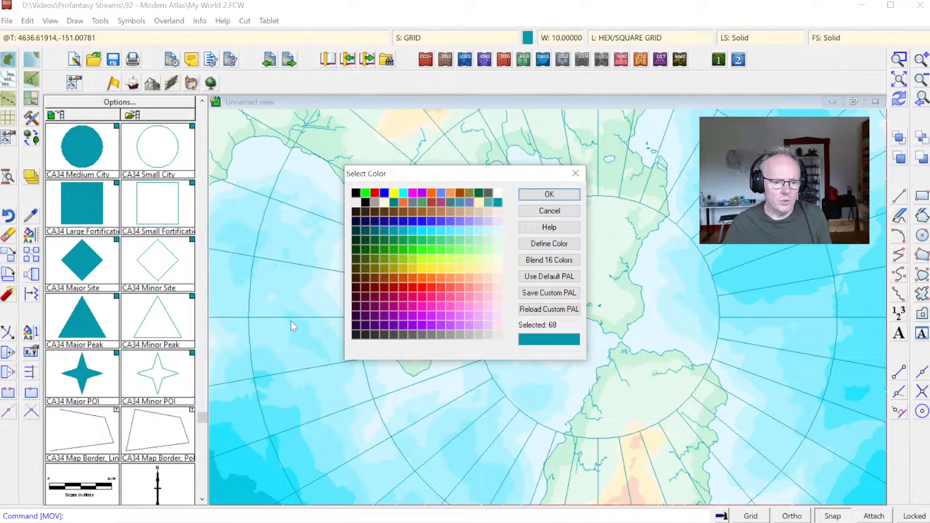
left_click(367, 335)
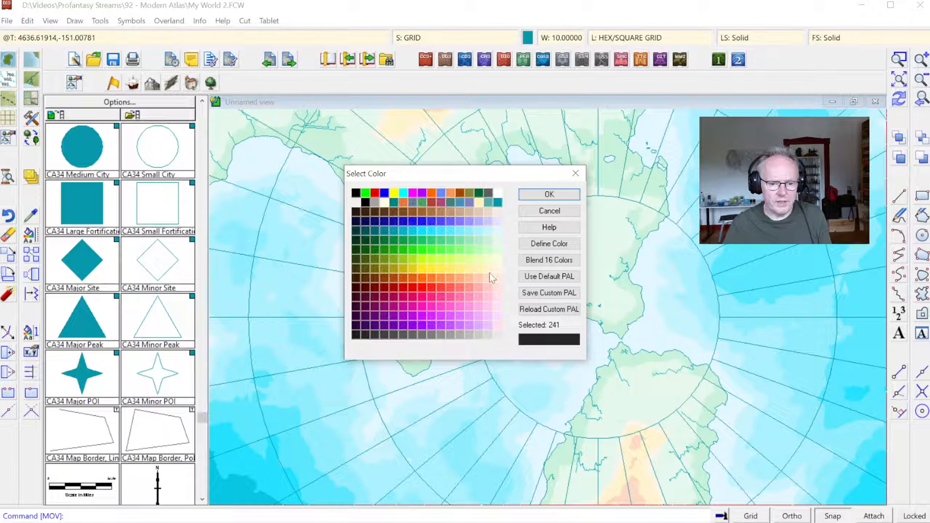
left_click(381, 335)
left_click(531, 198)
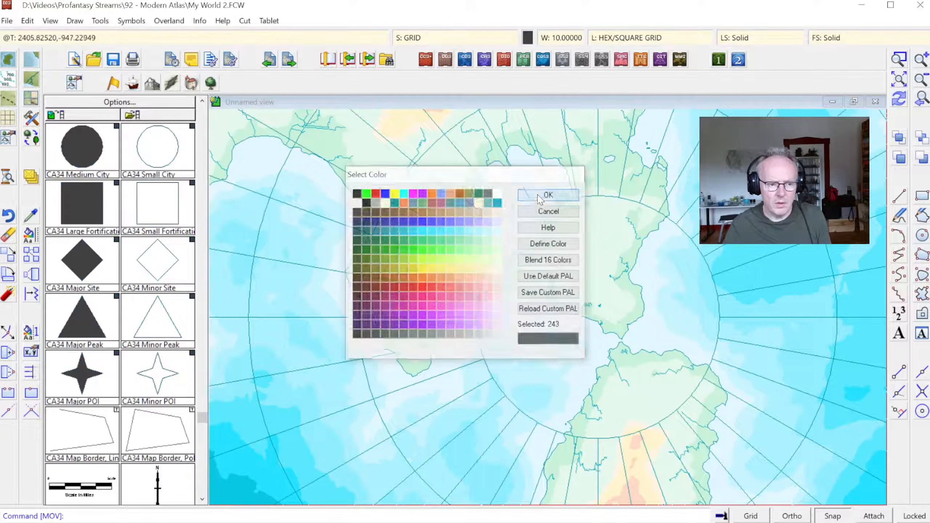
- Place a CA34 Large City symbol on the narrow land bridge just southeast of the small lake, north of the larger lakes
left_click(893, 86)
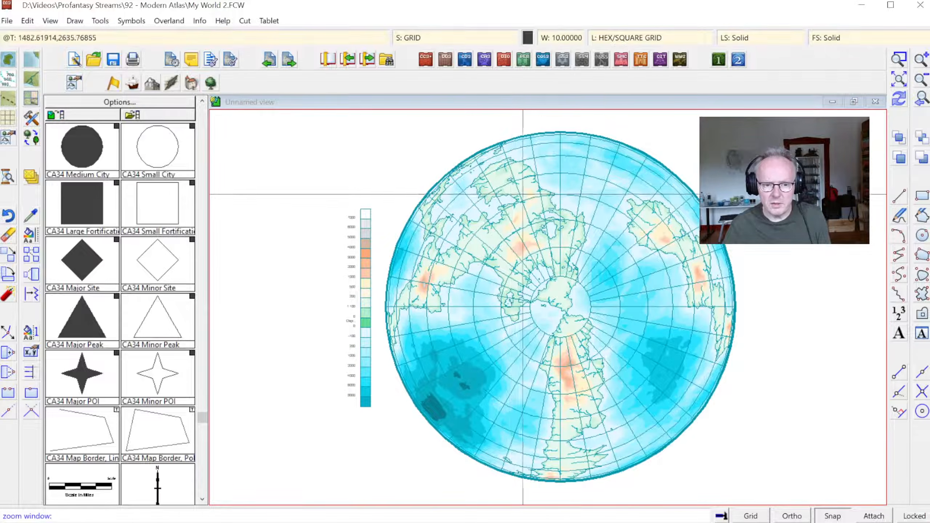
left_click(523, 194)
left_click(567, 245)
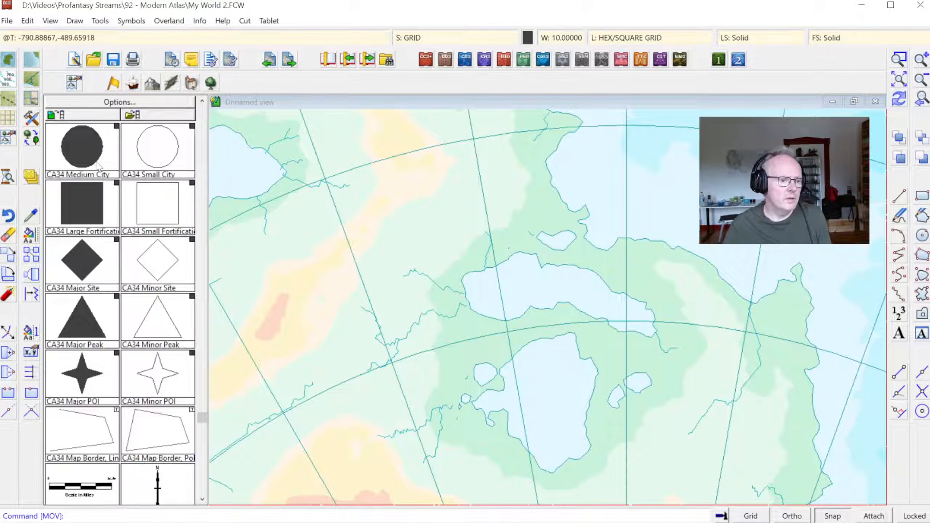
left_click(202, 102)
left_click(203, 102)
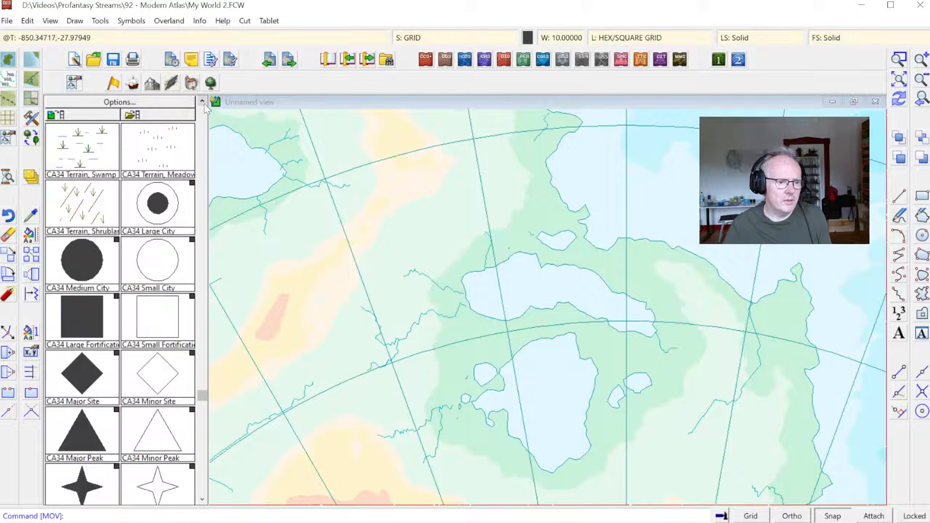
left_click(161, 203)
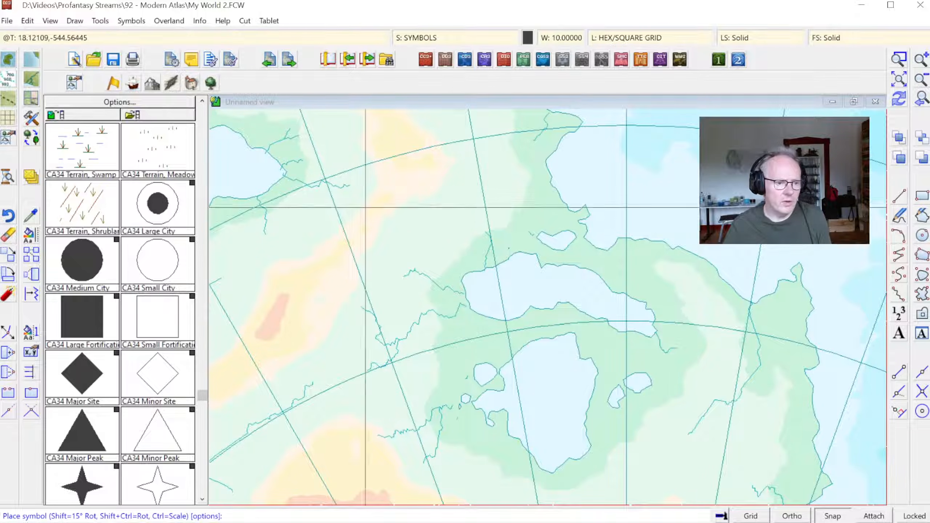
left_click(576, 249)
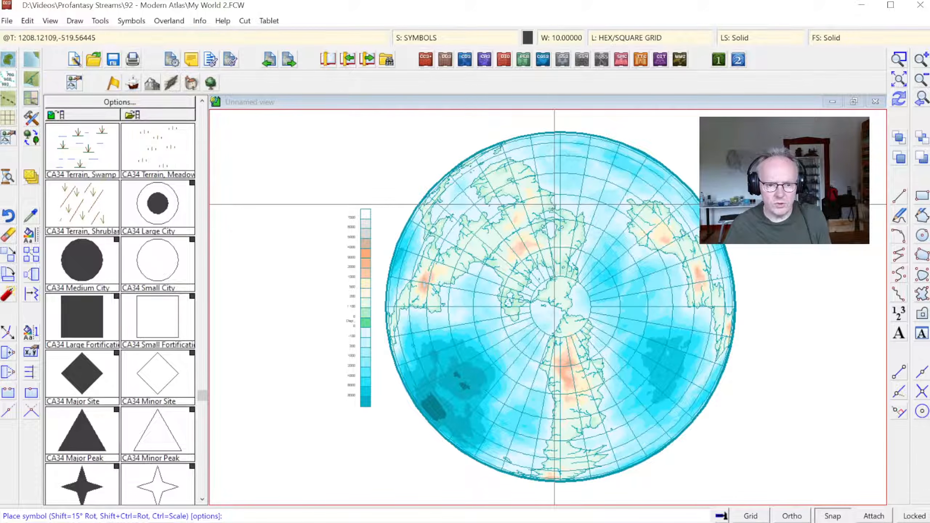
left_click(925, 105)
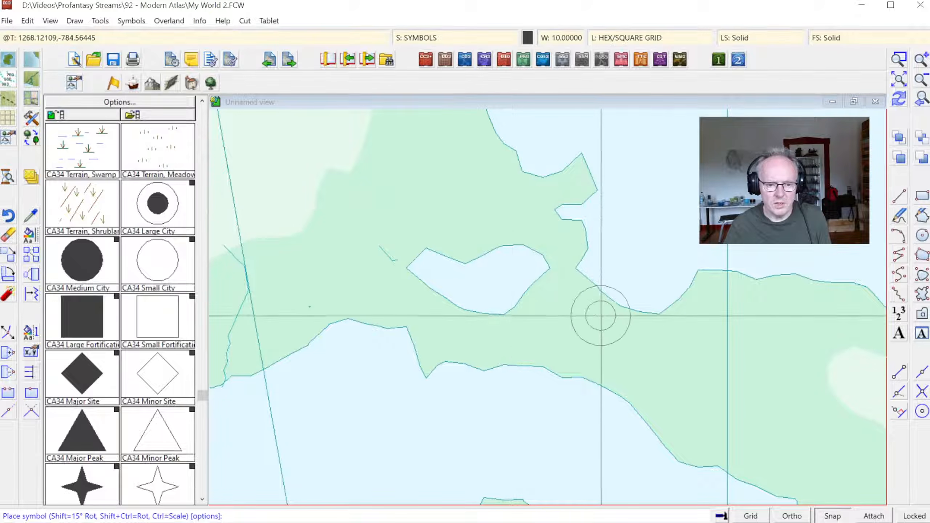
left_click(575, 332)
right_click(297, 259)
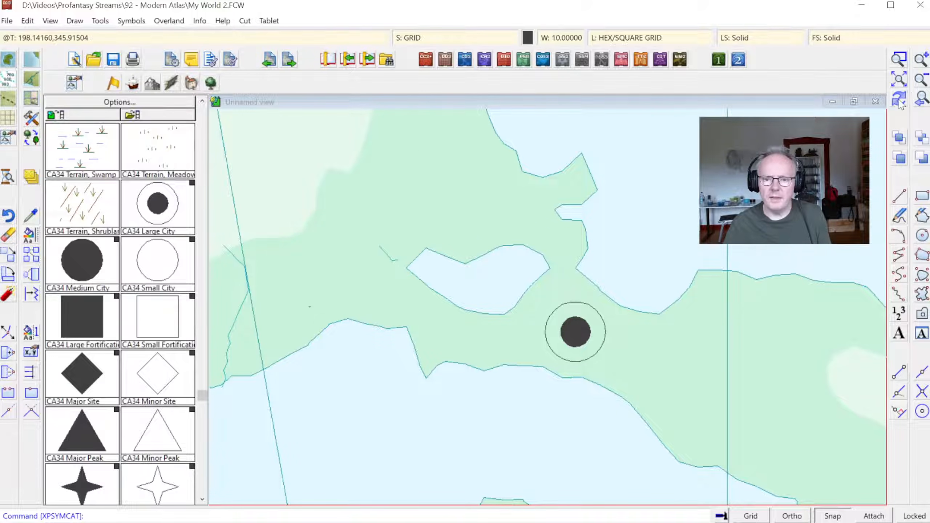
- Change the layer of the placed city symbol to STRUCTURES
left_click(31, 219)
left_click(600, 311)
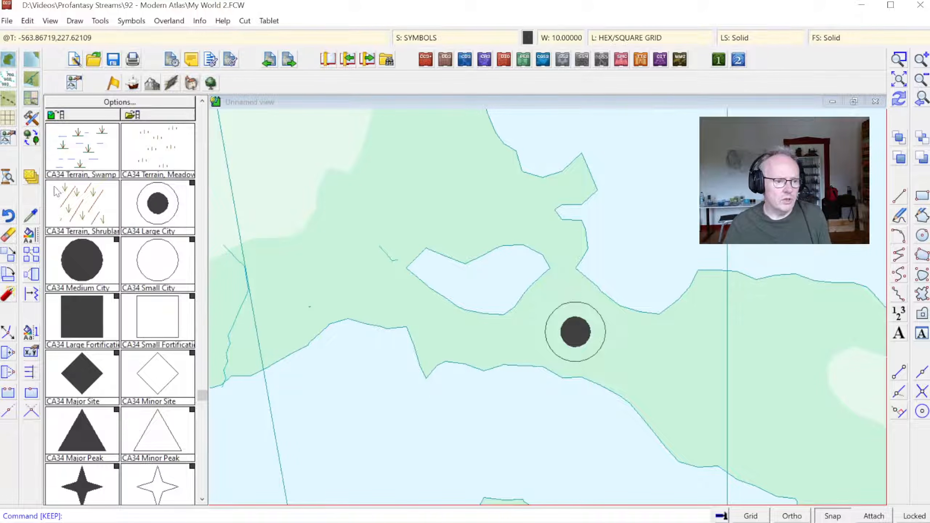
left_click(30, 239)
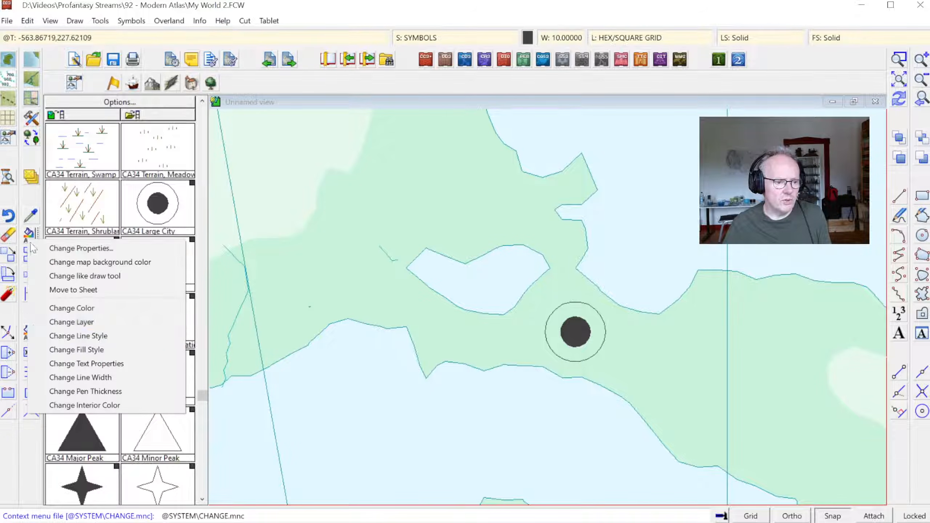
left_click(74, 321)
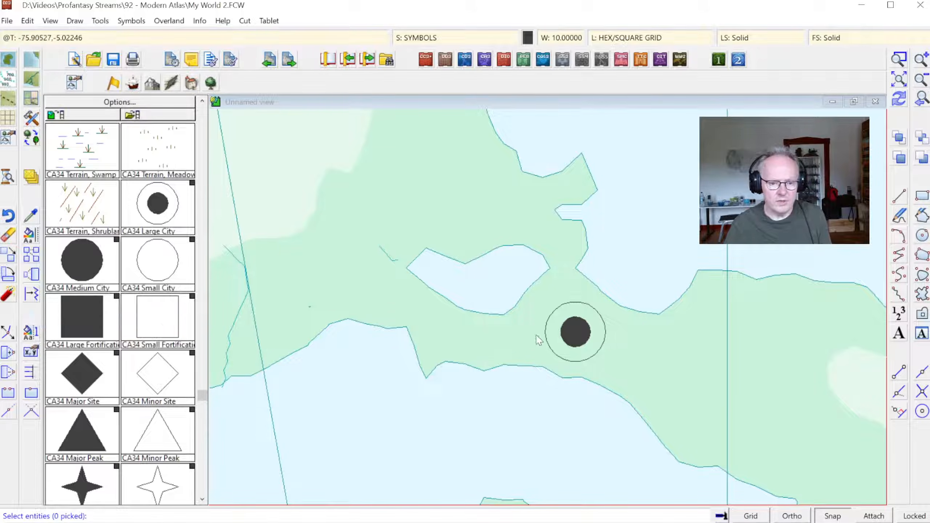
left_click(587, 346)
right_click(675, 214)
left_click(655, 216)
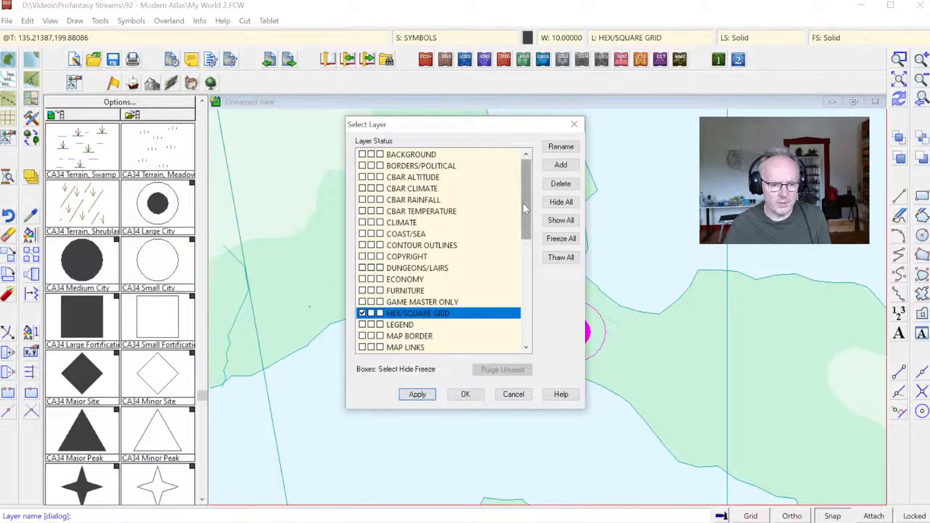
left_click_drag(523, 204, 526, 251)
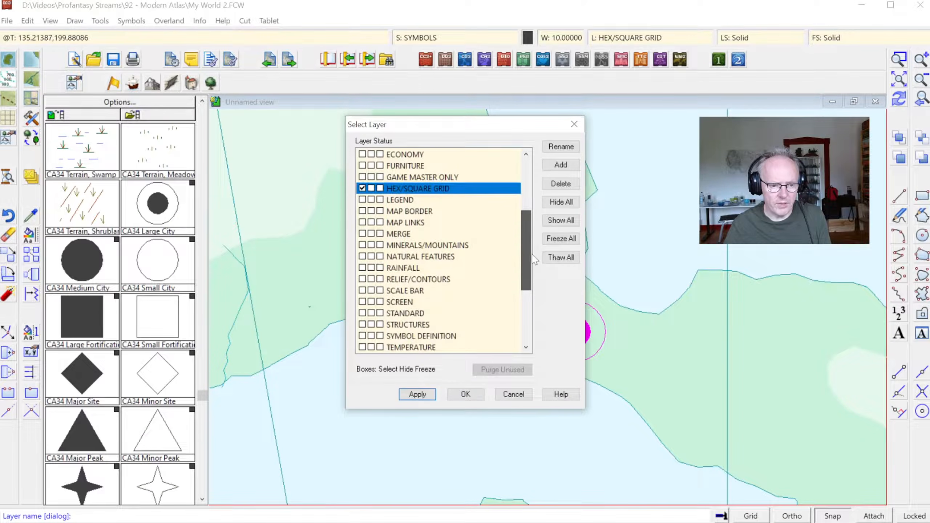
left_click(359, 324)
left_click(466, 394)
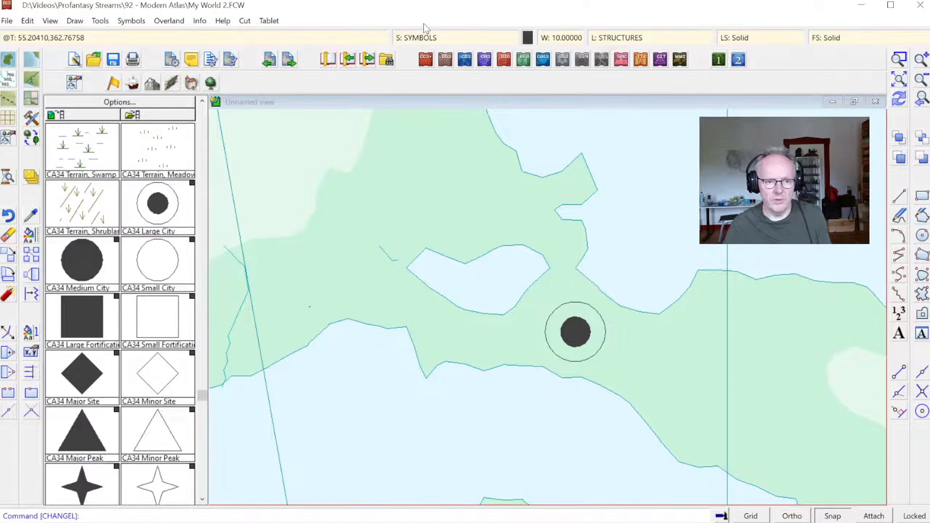
- Check the scale and rotation set for placing the Large City symbol
left_click(146, 236)
right_click(486, 270)
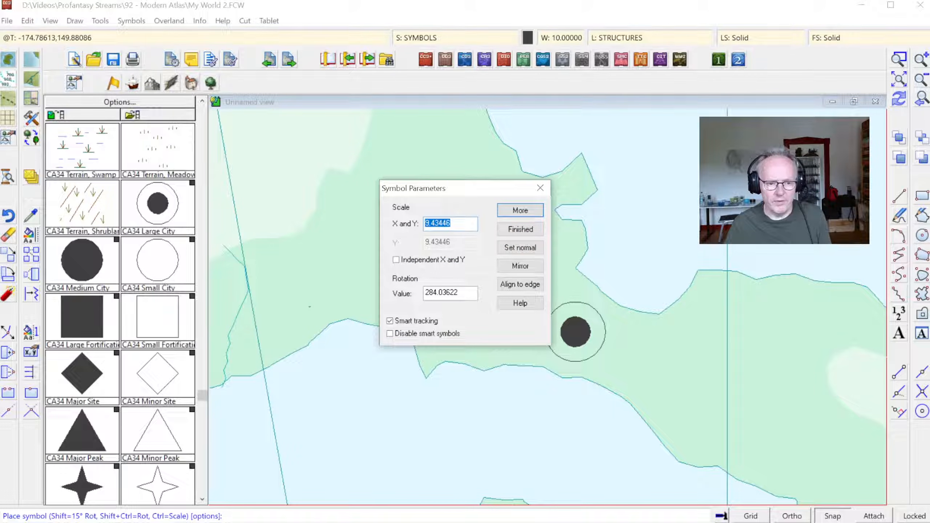
left_click(520, 229)
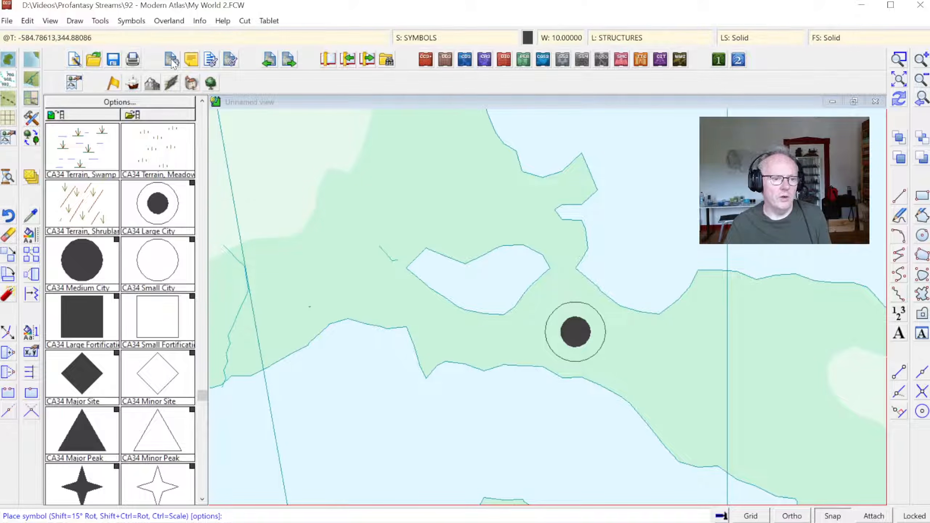
key("Escape")
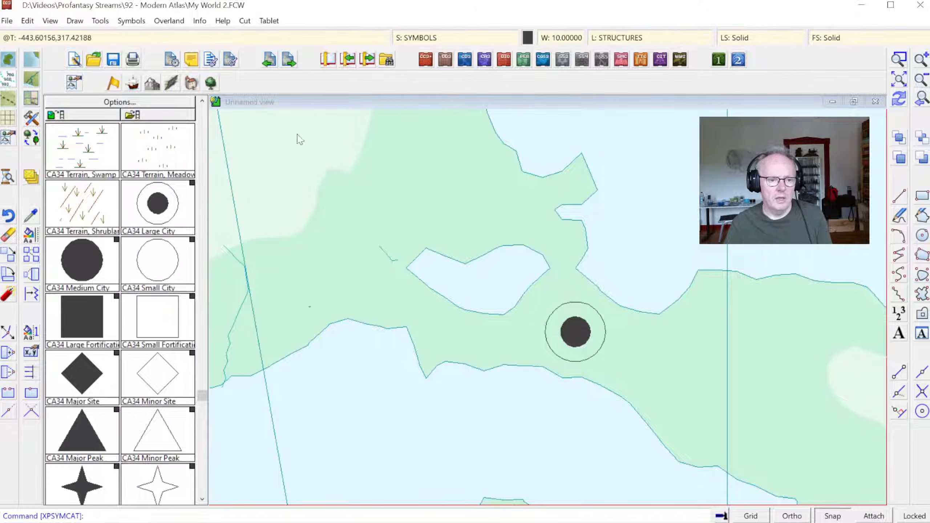
- Set the default symbol scale to 10 and the text sheet to TEXT* in the drawing presets
left_click(171, 62)
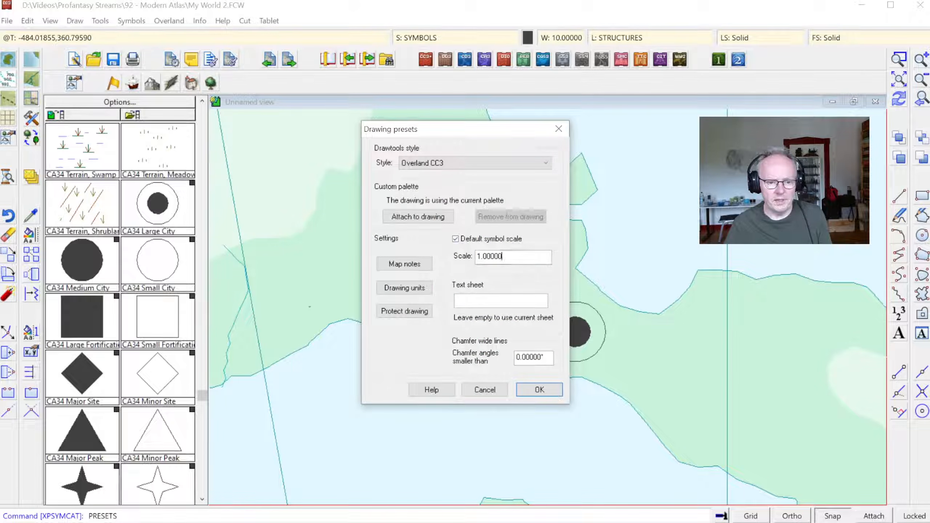
left_click_drag(510, 257, 210, 285)
type("10")
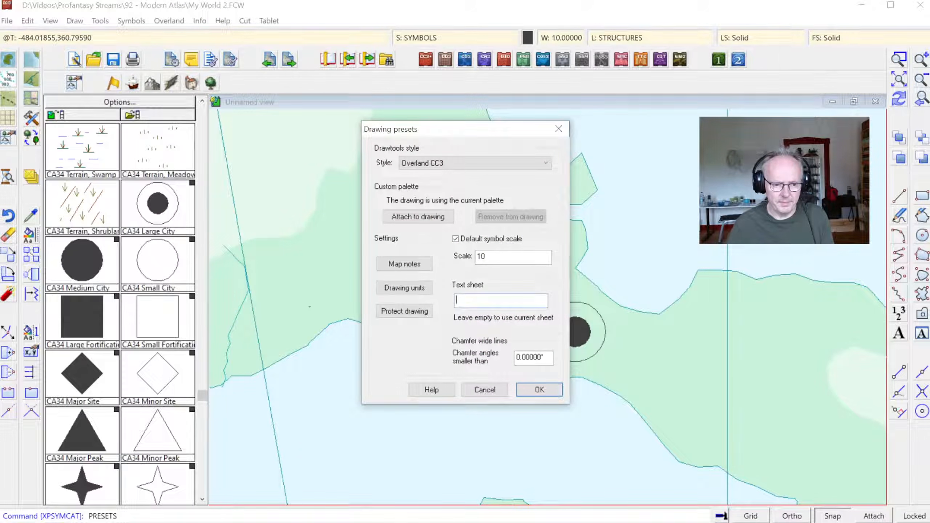
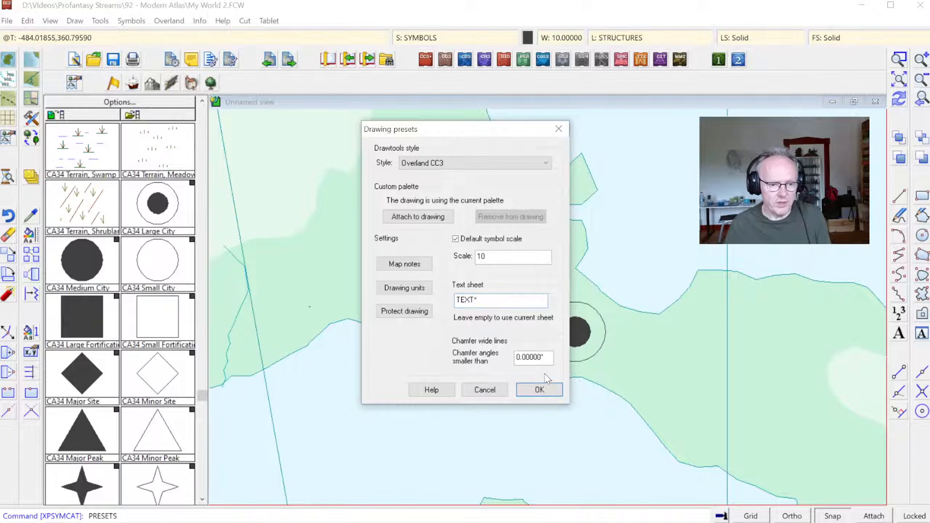
- Choose Annual Modern Atlas as the drawing tools style and apply the drawing presets
left_click(444, 166)
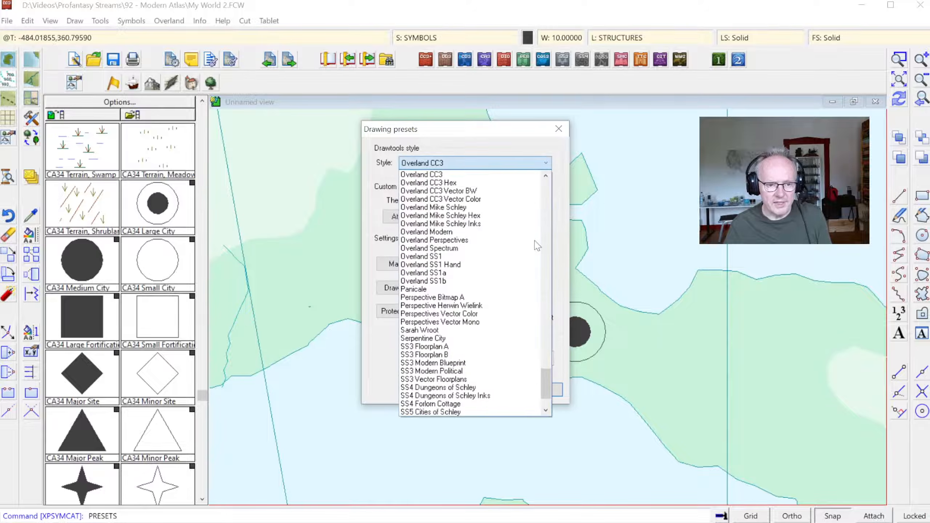
left_click_drag(546, 376, 546, 271)
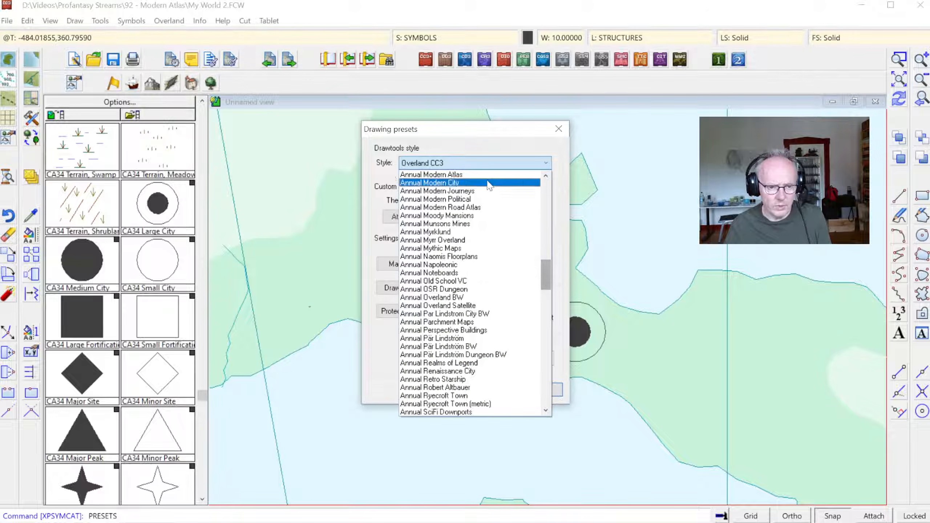
left_click(431, 174)
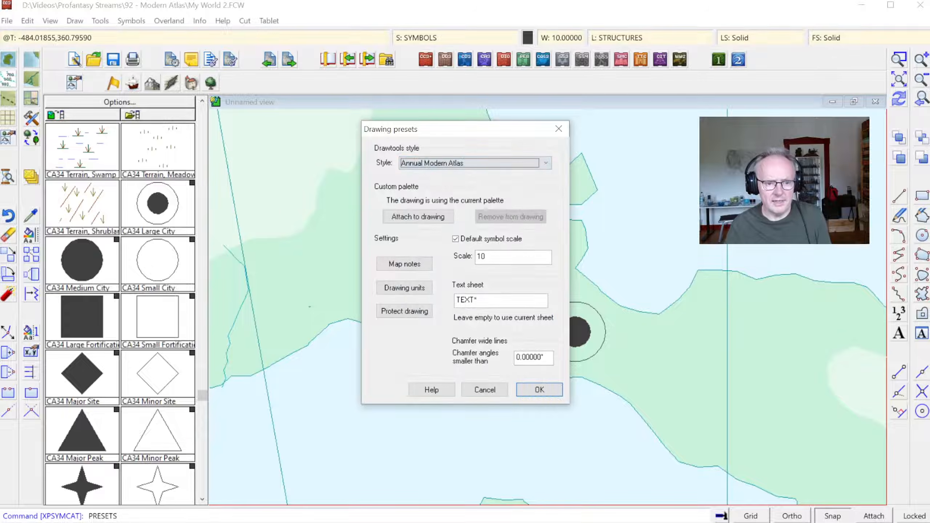
left_click(528, 390)
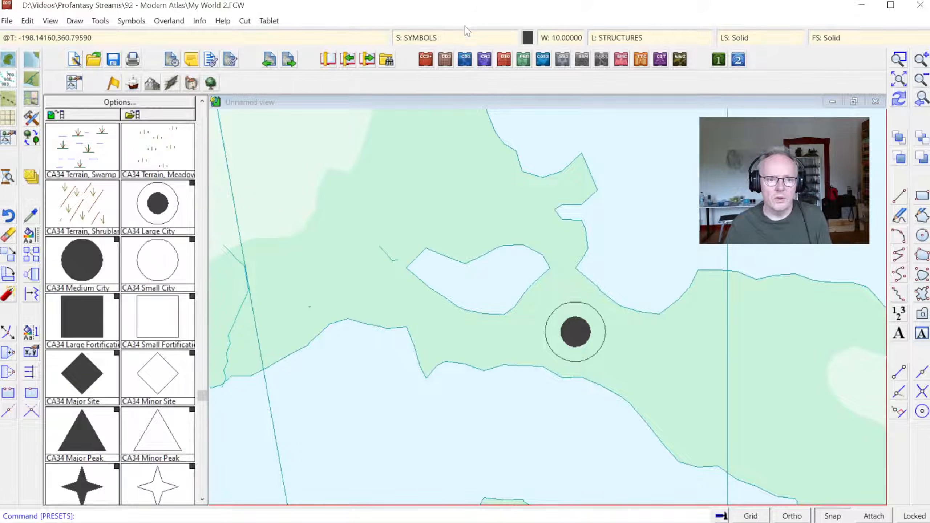
- Erase the city symbol on the land bridge beside the small lake
left_click(901, 80)
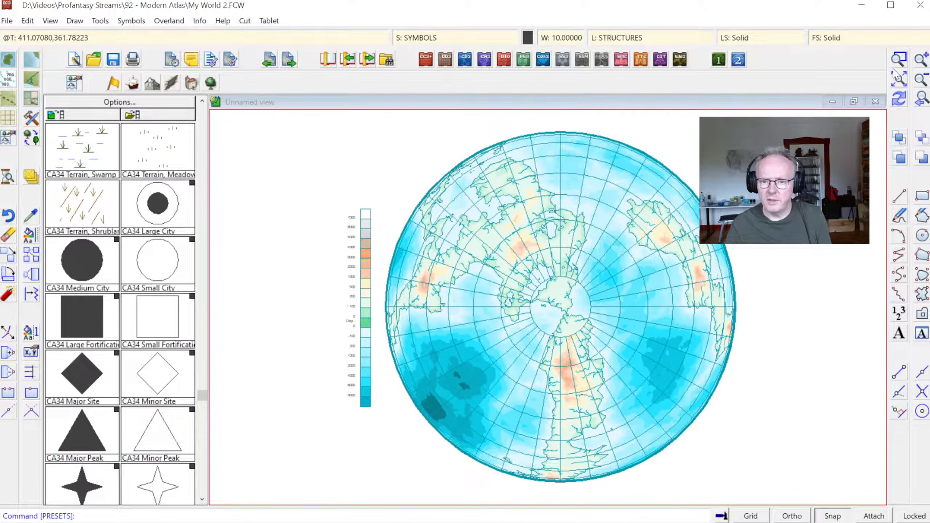
left_click(898, 62)
left_click(591, 135)
left_click(505, 224)
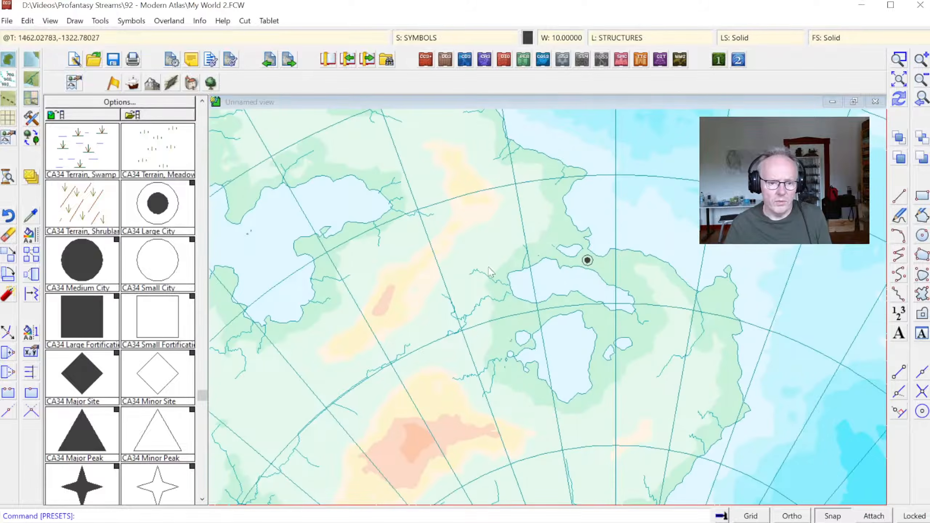
left_click(16, 235)
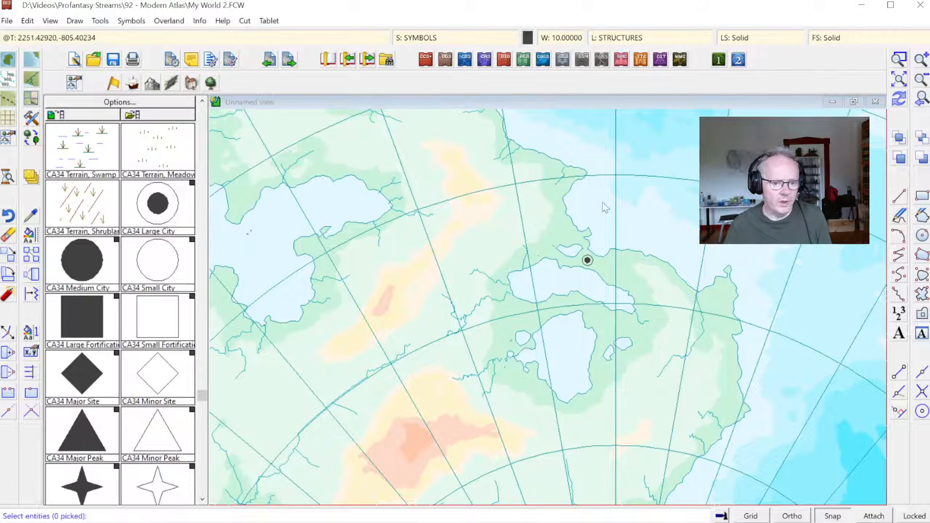
left_click(587, 259)
right_click(599, 255)
left_click(610, 273)
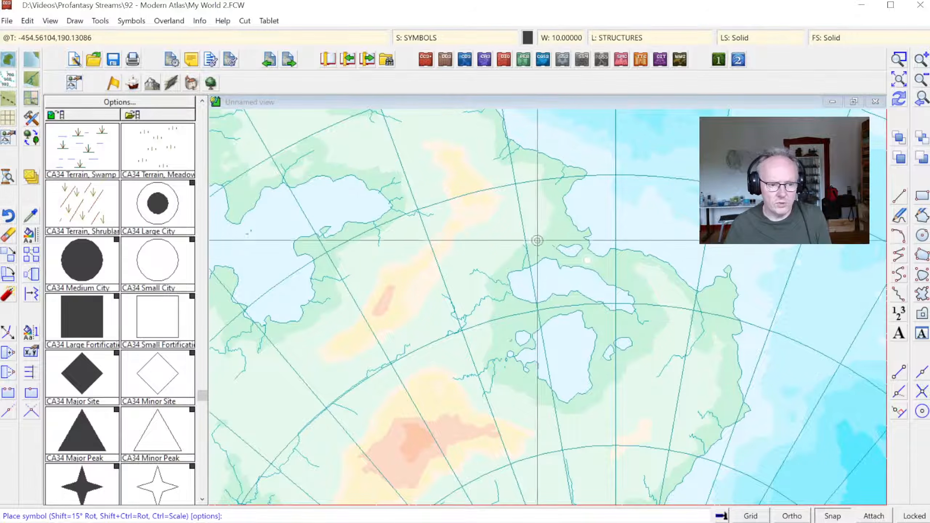
- Reset the Large City symbol to its normal scale and place it on the same land bridge beside the small lake
right_click(587, 257)
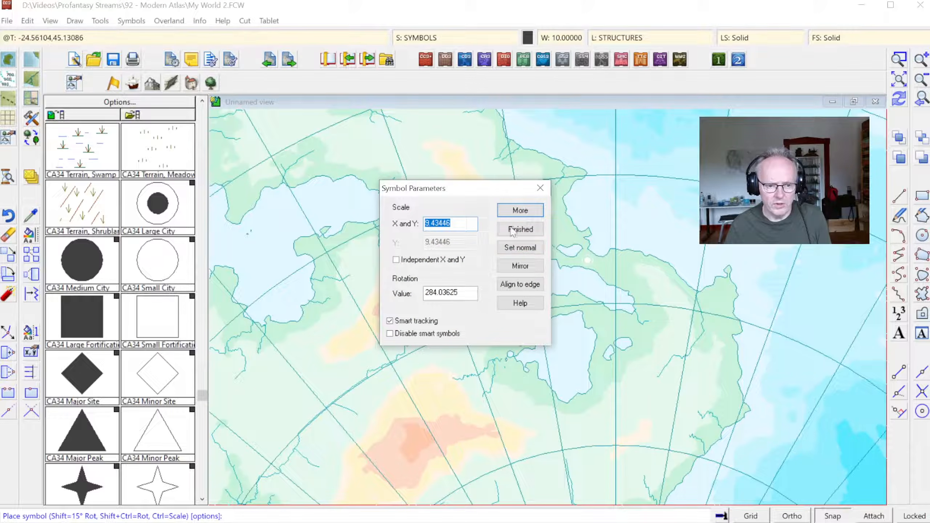
left_click(519, 248)
left_click(519, 229)
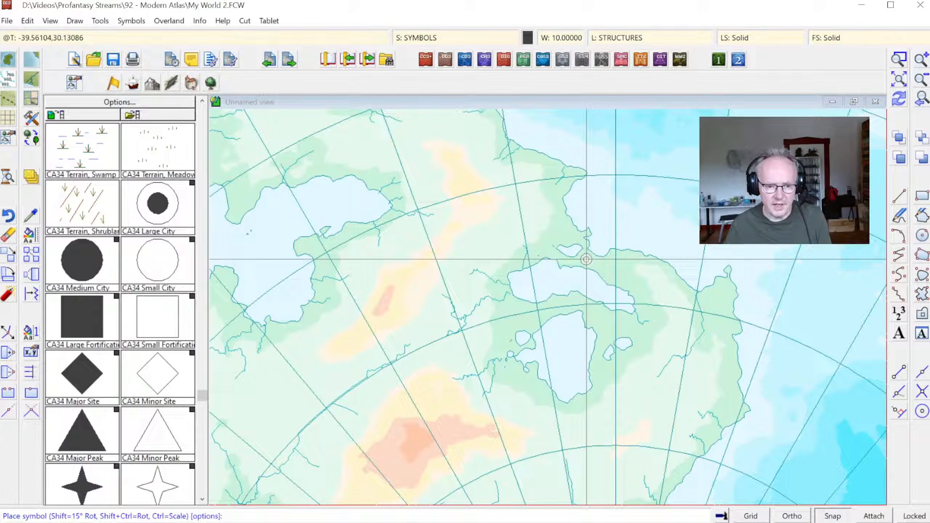
left_click(586, 259)
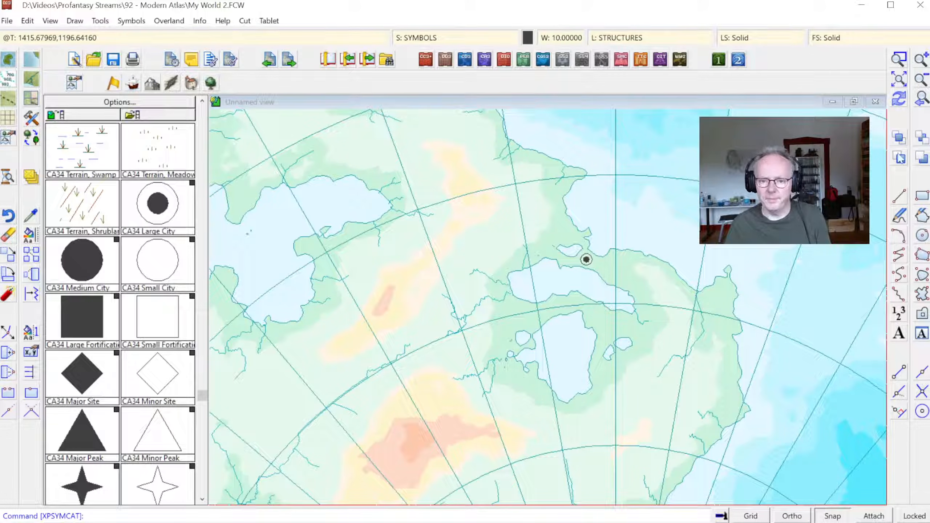
left_click(901, 61)
left_click(556, 228)
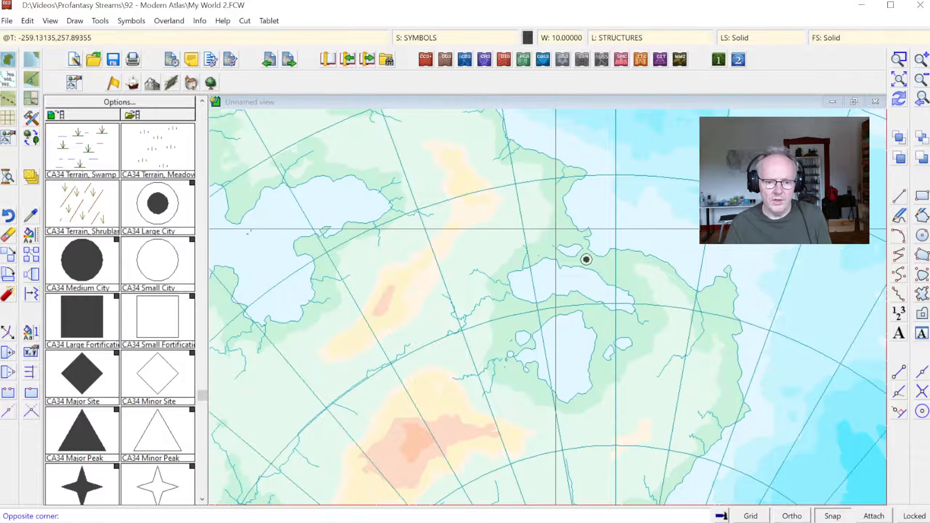
left_click(634, 300)
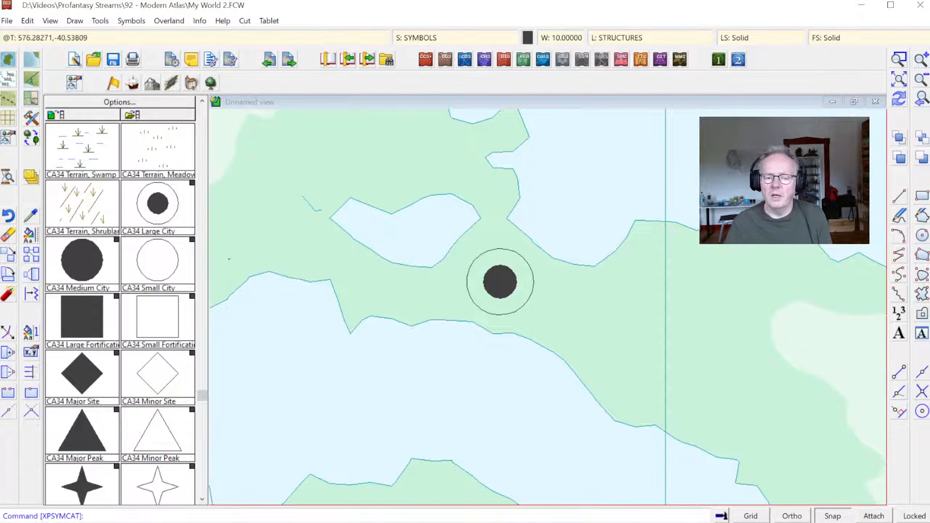
- Make TEXT (CITIES) the current layer and leave the drawing sheets as they are
left_click(624, 39)
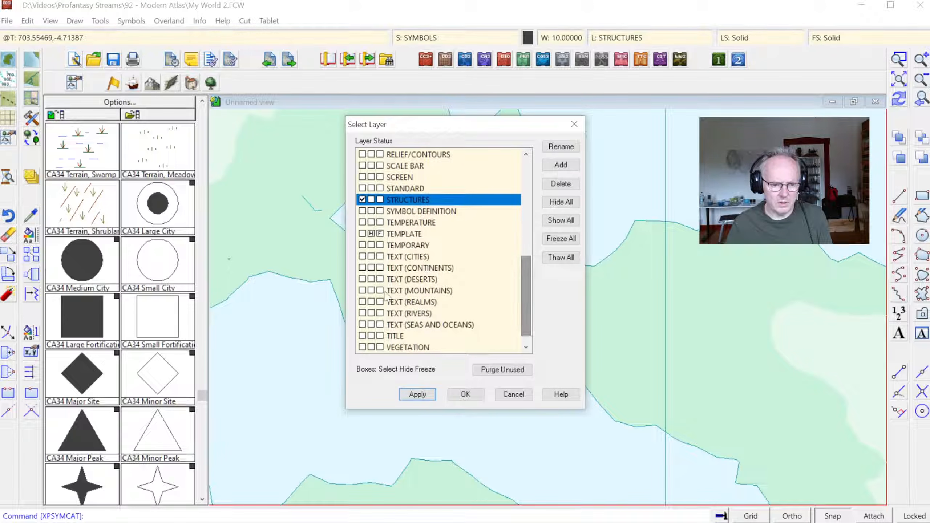
left_click(368, 258)
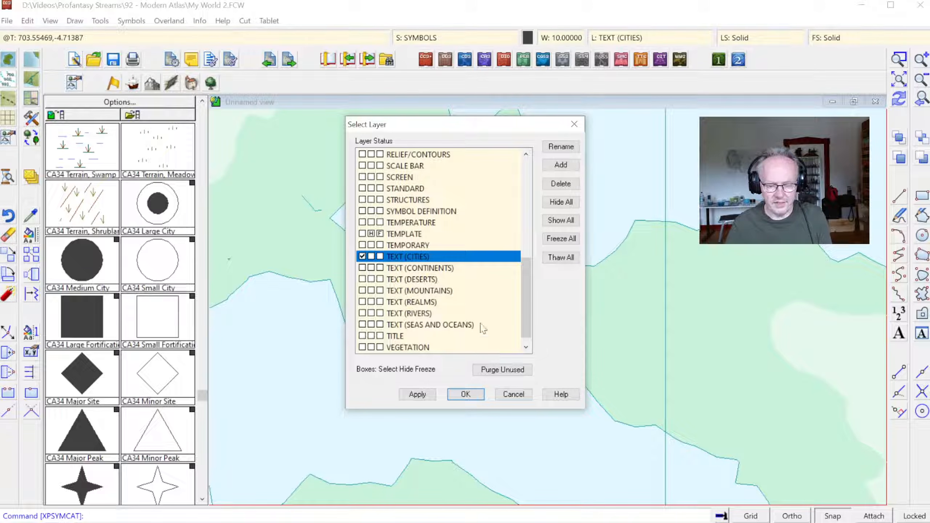
left_click(466, 396)
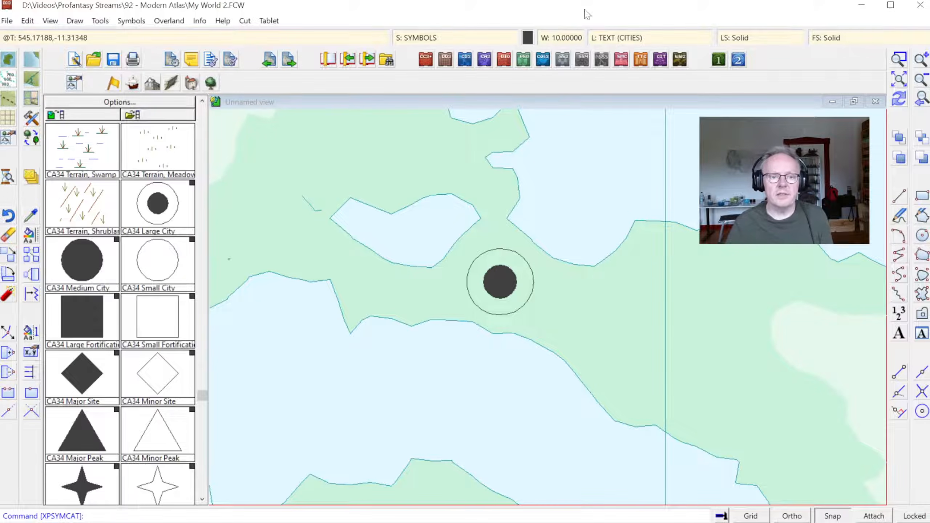
left_click(427, 41)
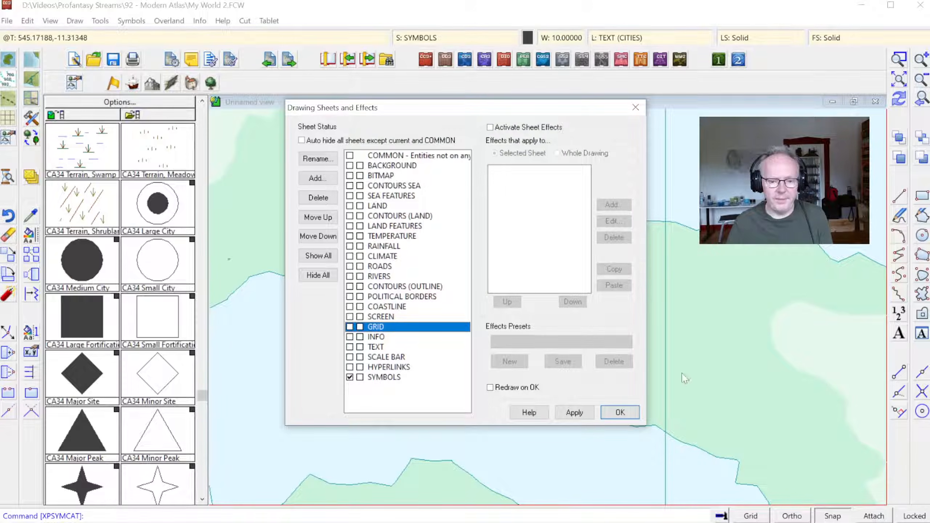
key("Return")
- Add the text label "Chelekar", scaled up, just above and to the right of the large city symbol
left_click(897, 333)
type("C")
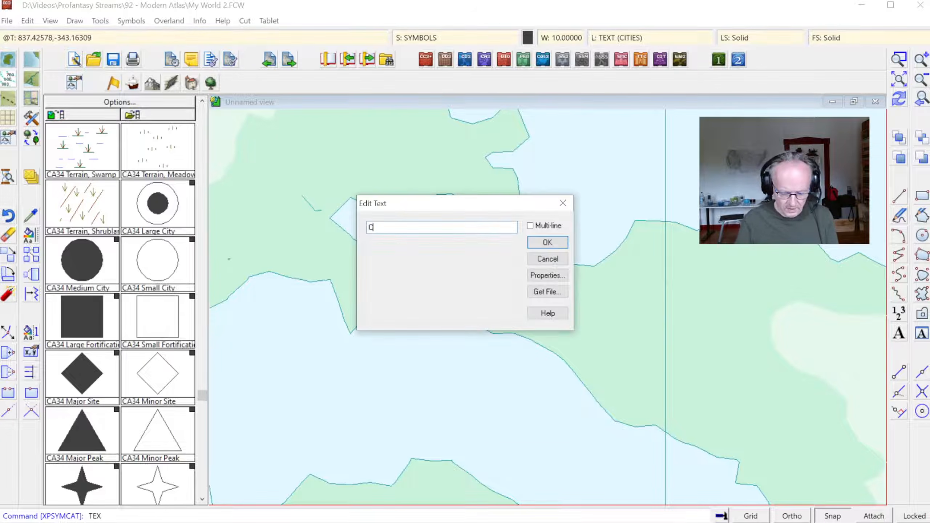
type("heleka")
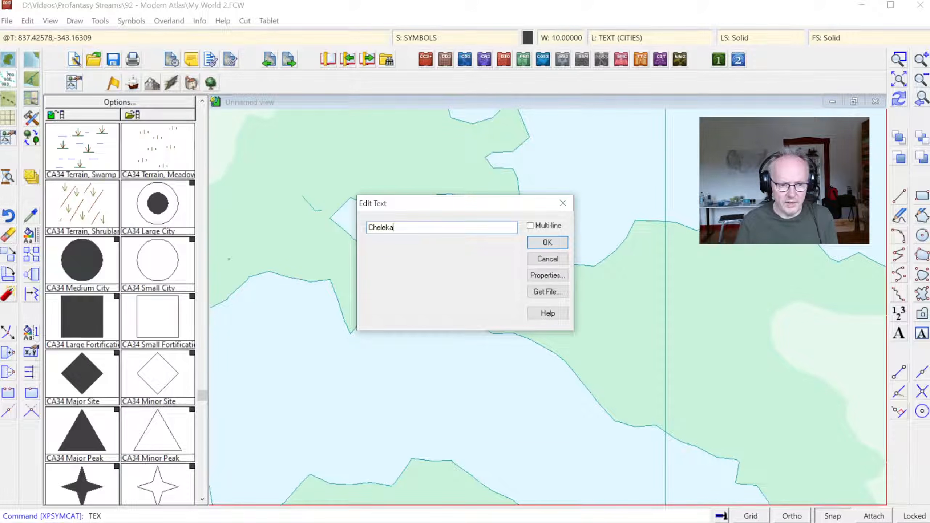
type("r")
left_click(547, 242)
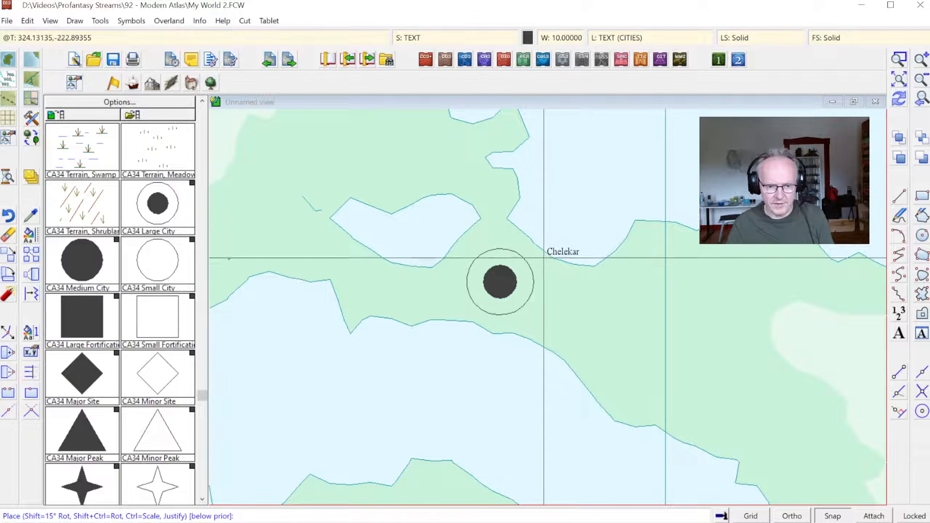
key("ctrl")
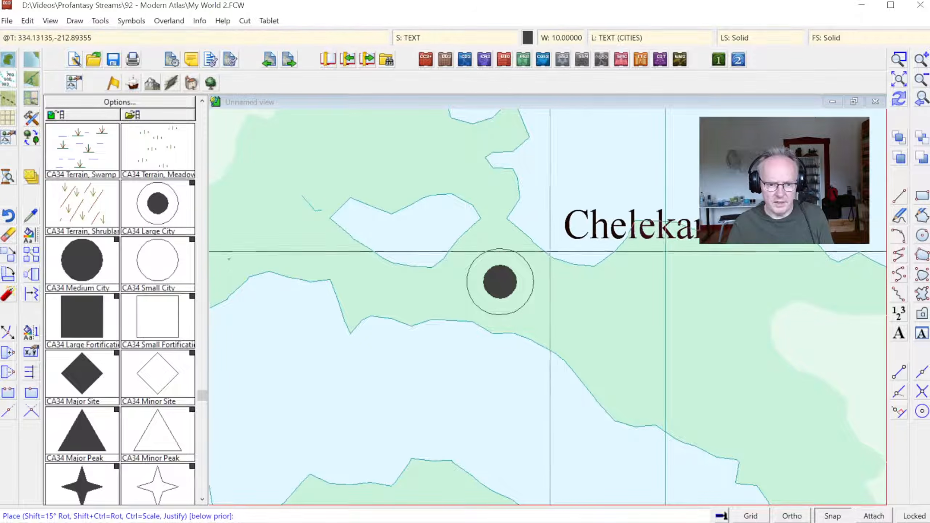
key("ctrl")
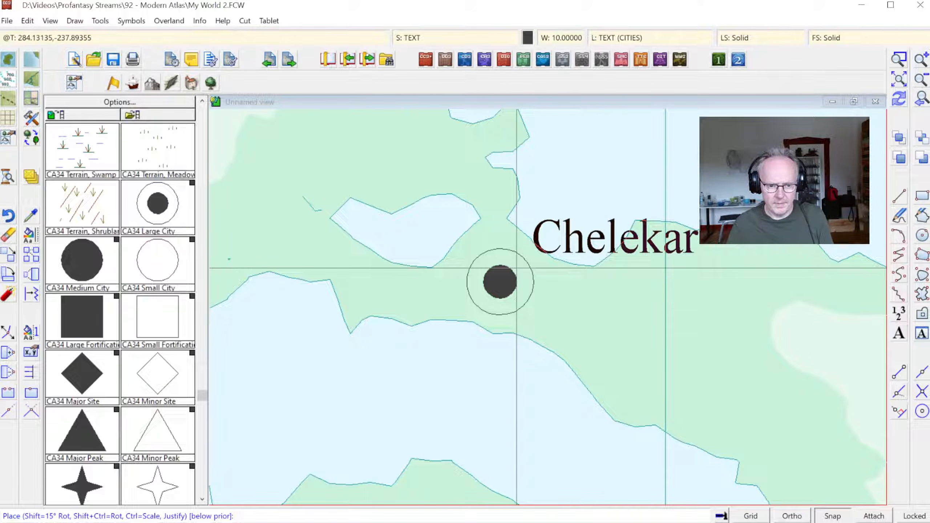
left_click(516, 268)
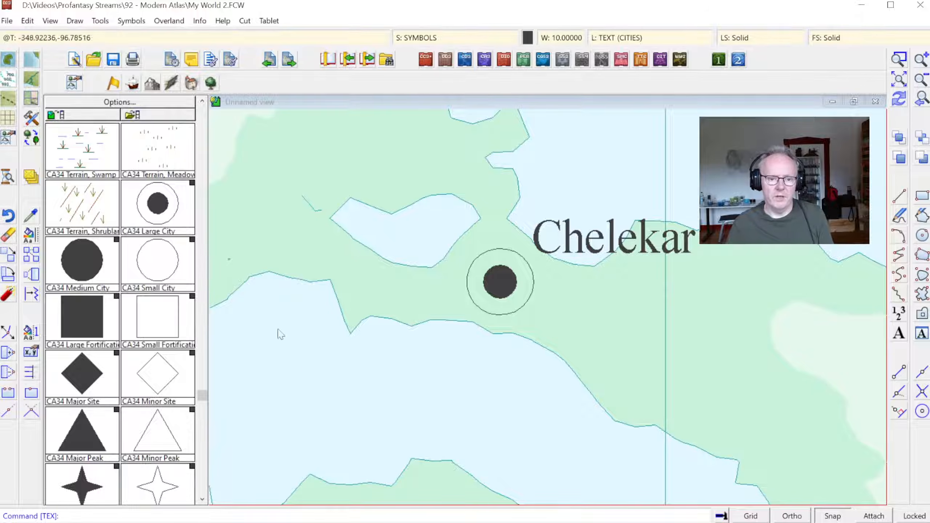
- Adopt the Chelekar label's properties as the current drawing settings
left_click(32, 230)
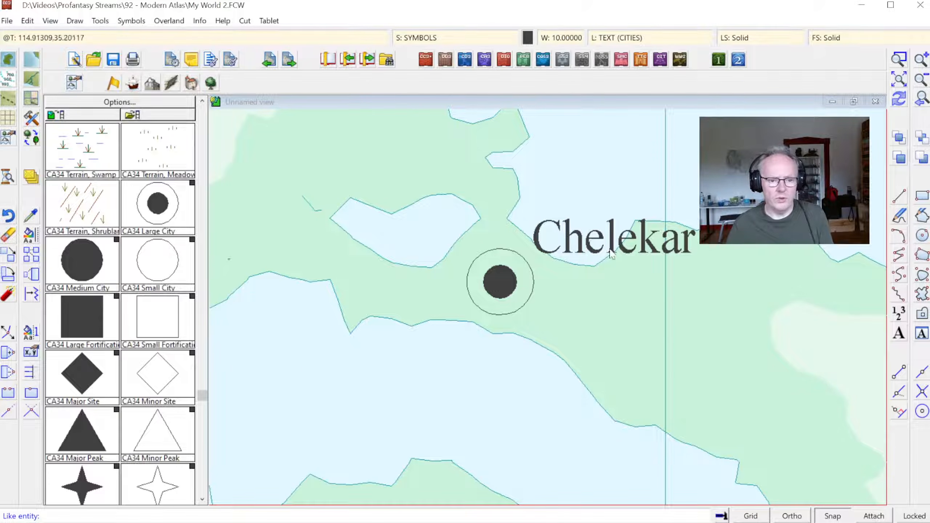
left_click(645, 256)
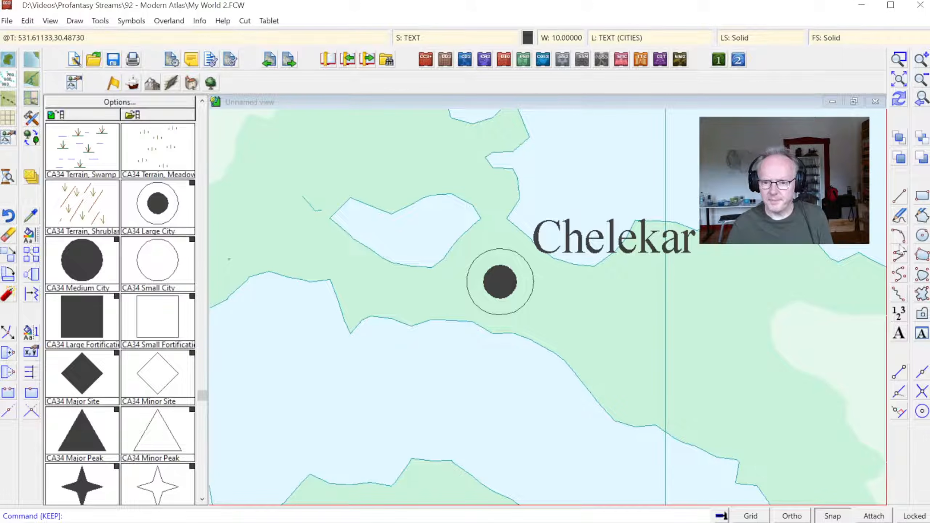
left_click(899, 333)
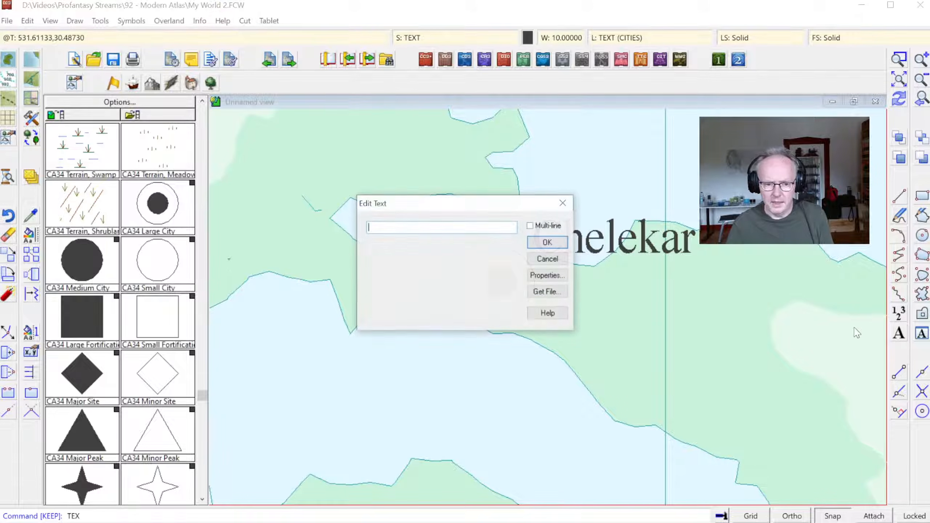
key("Escape")
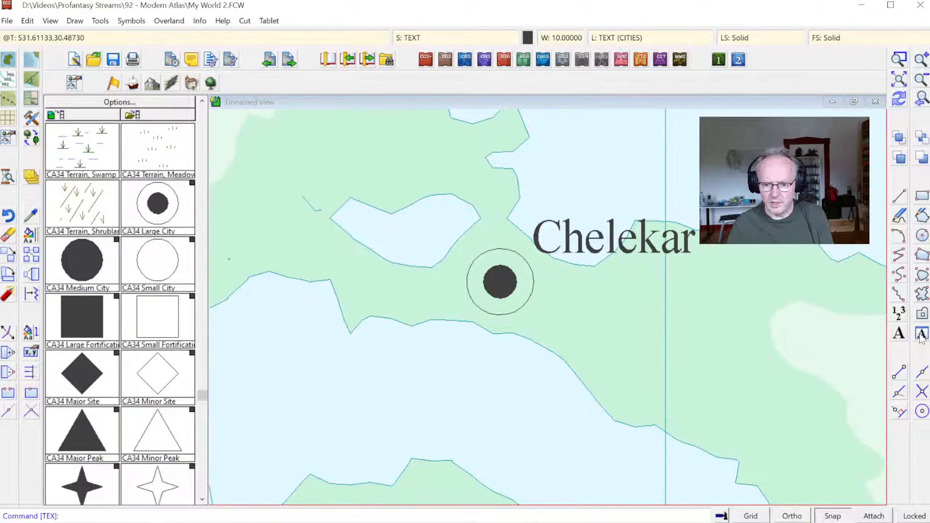
- Set the current text properties to height 60, angle 0 and the Verdana font
left_click(921, 335)
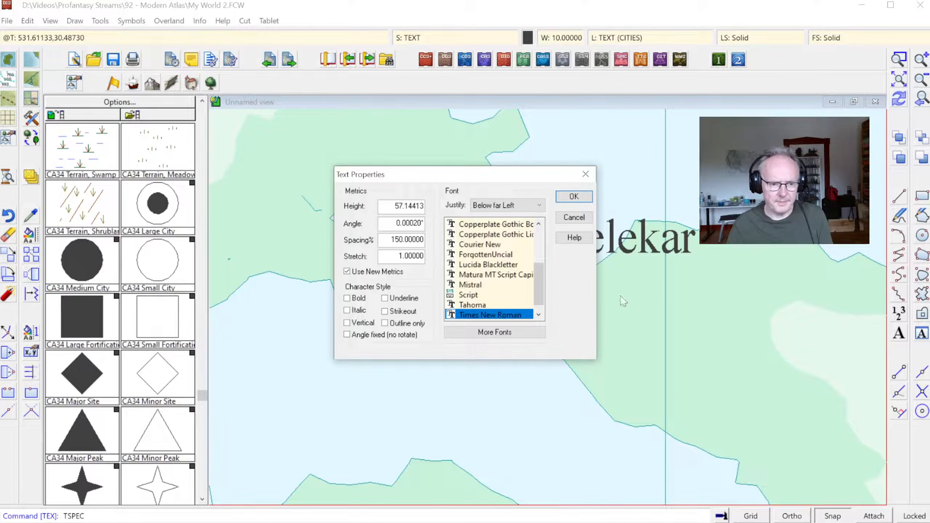
double_click(395, 206)
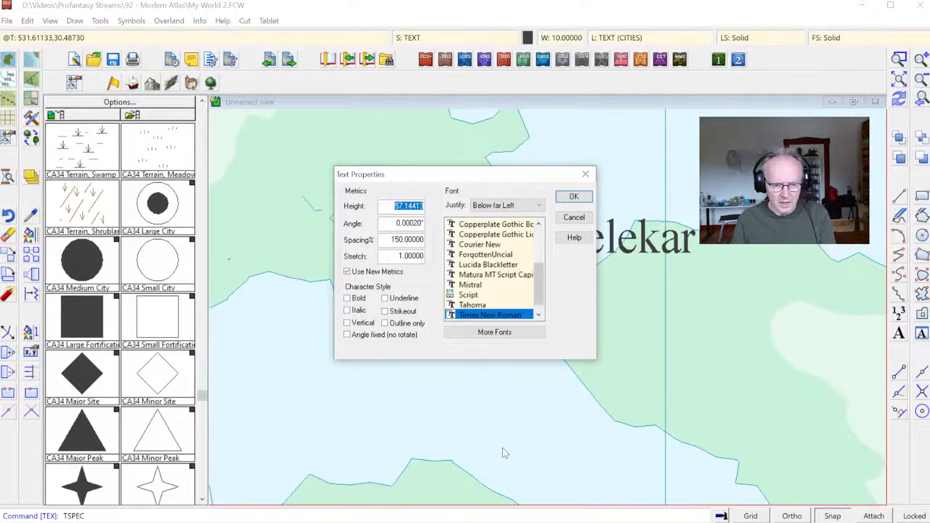
type("60")
key("Tab")
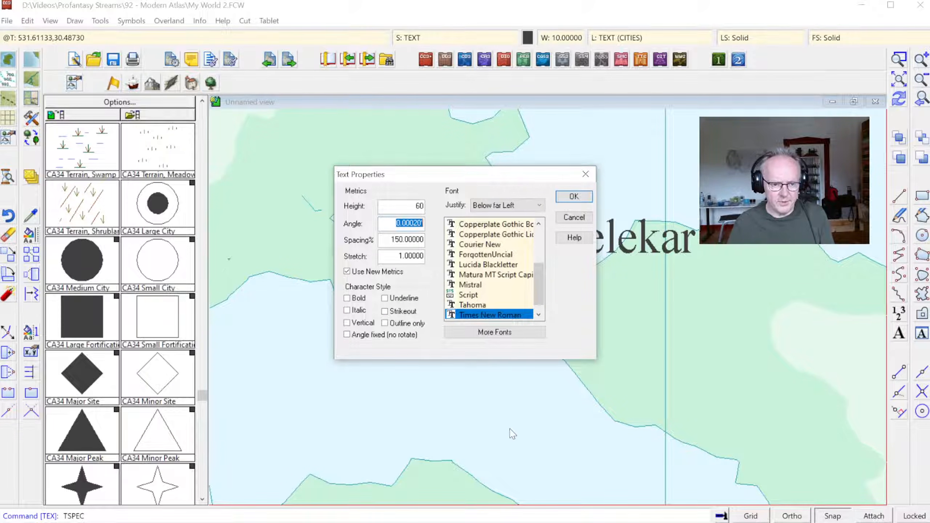
type("0")
key("Tab")
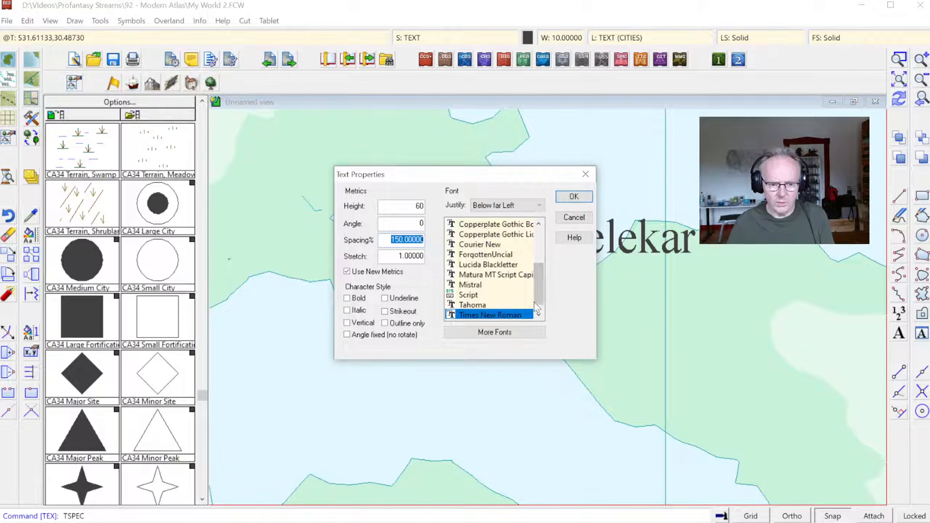
left_click_drag(538, 292, 543, 315)
left_click(481, 316)
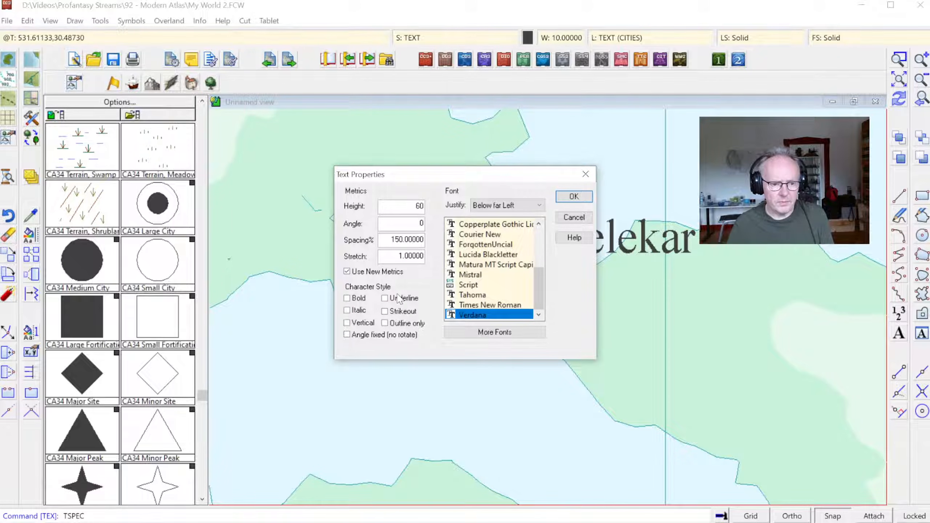
left_click(572, 197)
- Change the Chelekar label's text properties to the current Verdana settings, using the Change only touched items option
left_click(31, 235)
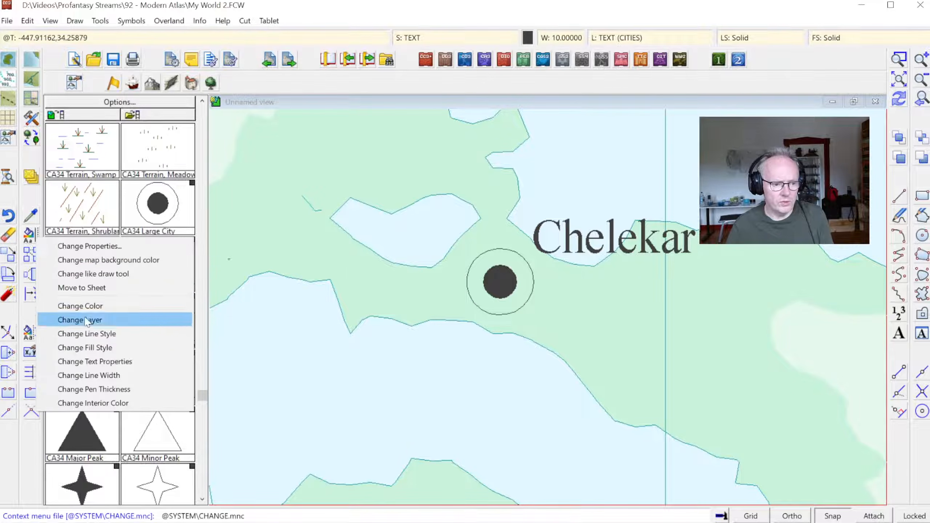
left_click(92, 362)
left_click(645, 256)
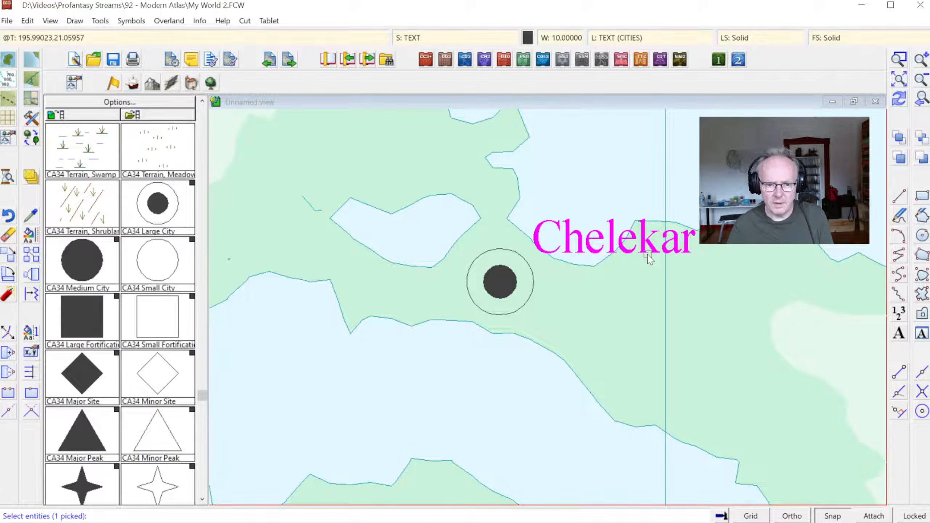
right_click(619, 267)
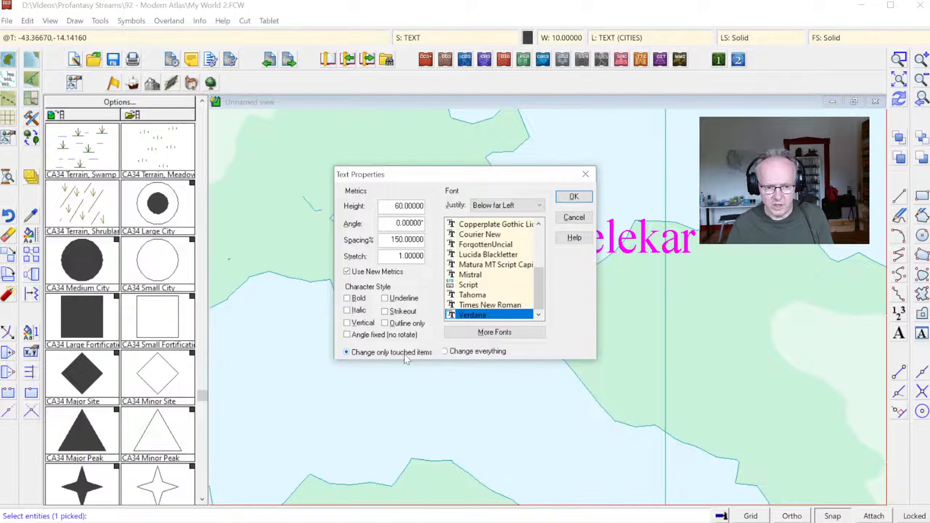
left_click(445, 352)
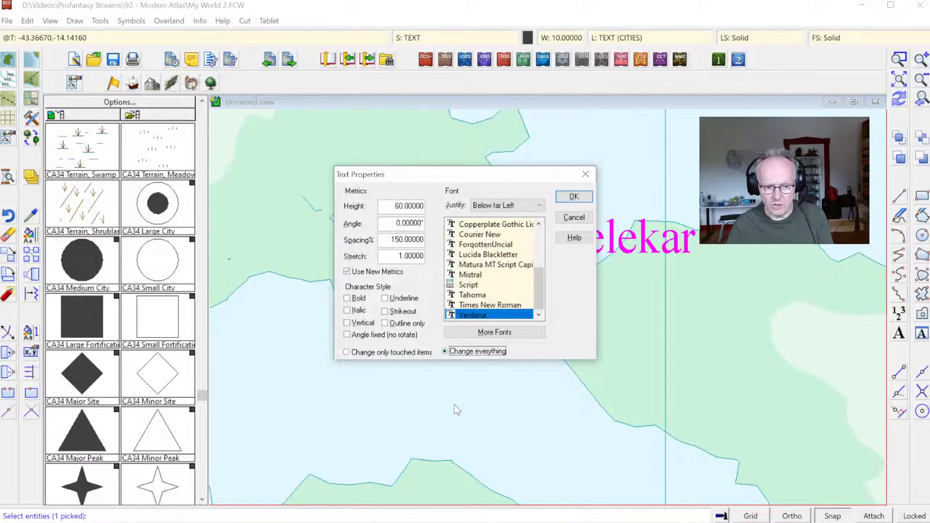
left_click(362, 353)
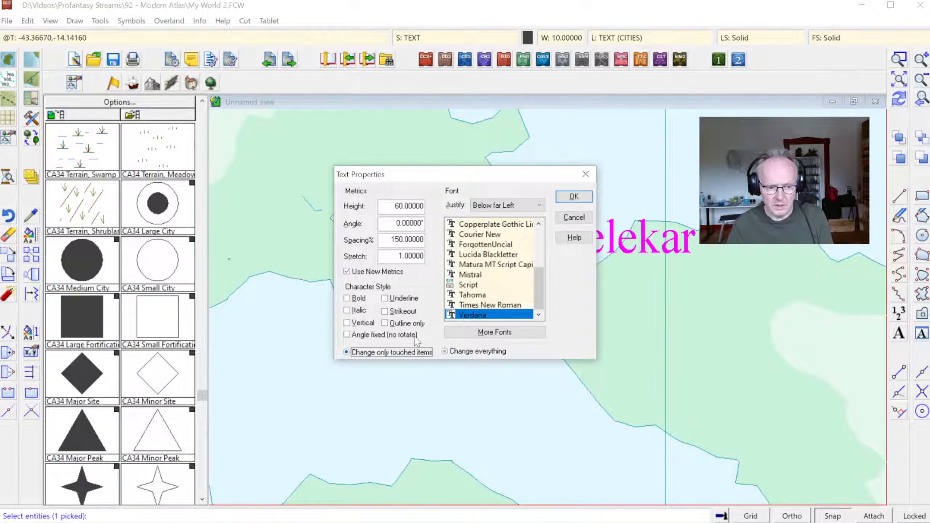
left_click(573, 202)
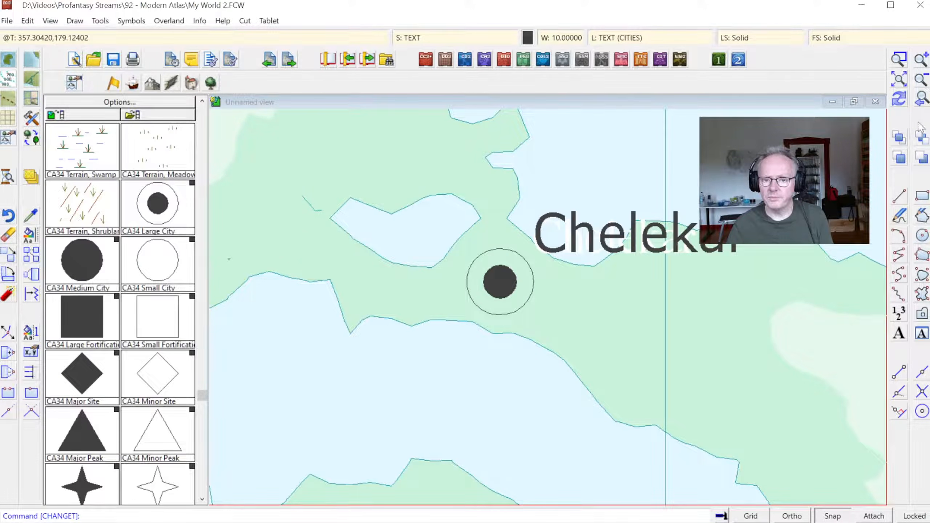
- Examine the Chelekar label and its city symbol at regional and whole-globe scale, returning to the area around the city
left_click(898, 100)
left_click(921, 99)
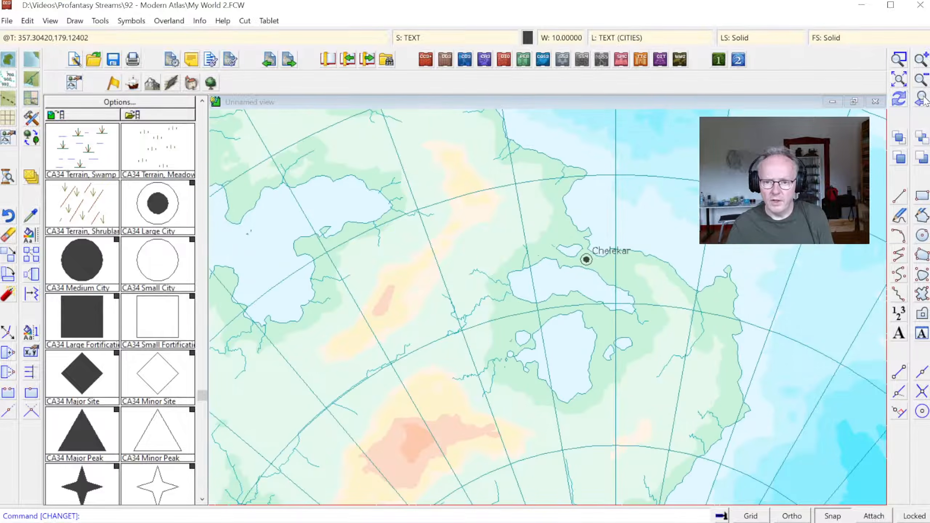
left_click(894, 84)
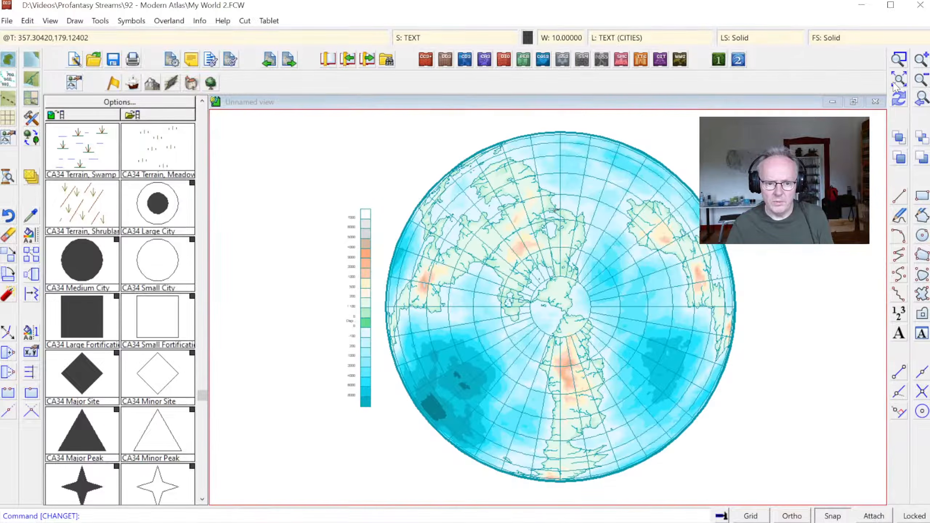
left_click(898, 59)
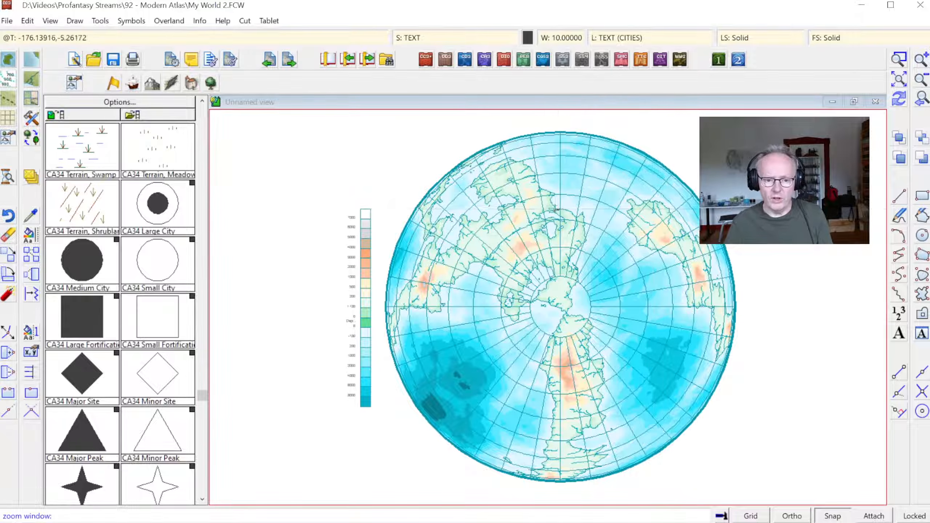
left_click(529, 196)
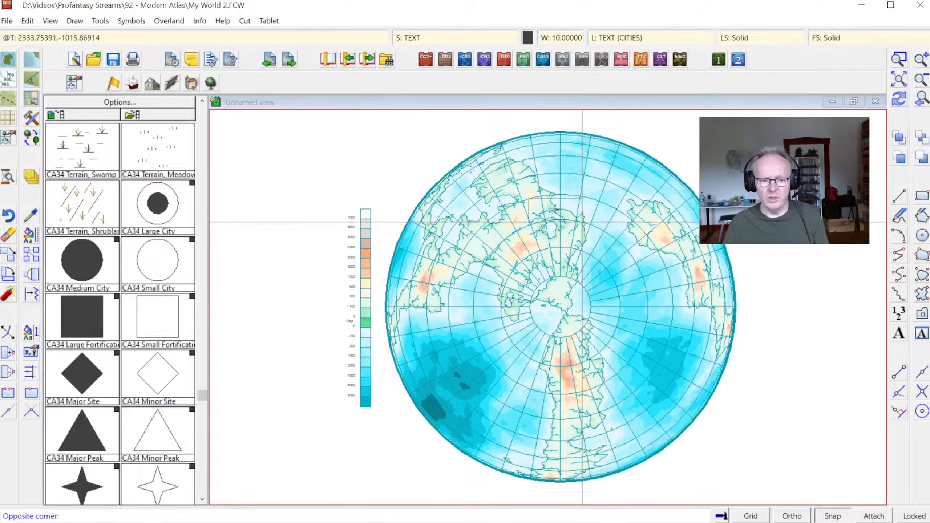
left_click(579, 223)
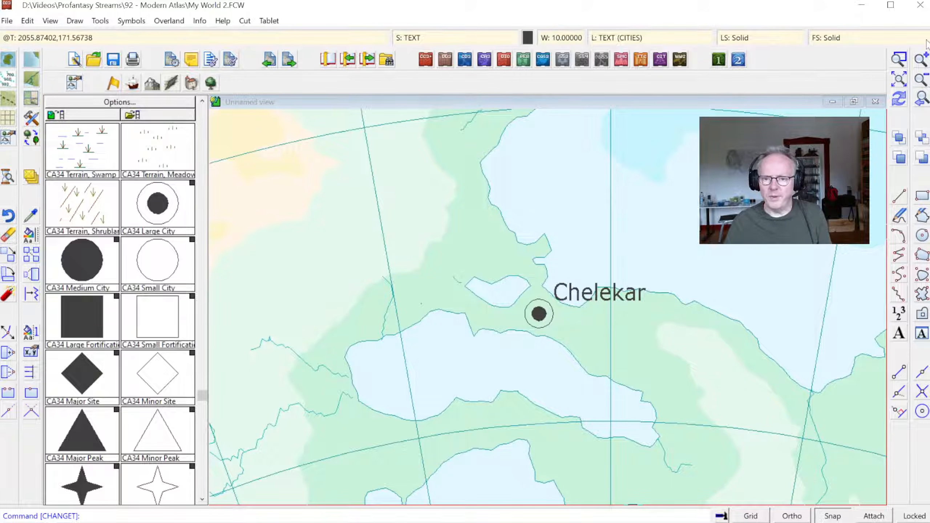
- Draw a fractal river with the River, Default tool from the northwest into the small lake west of Chelekar
left_click(903, 58)
left_click(327, 241)
left_click(514, 371)
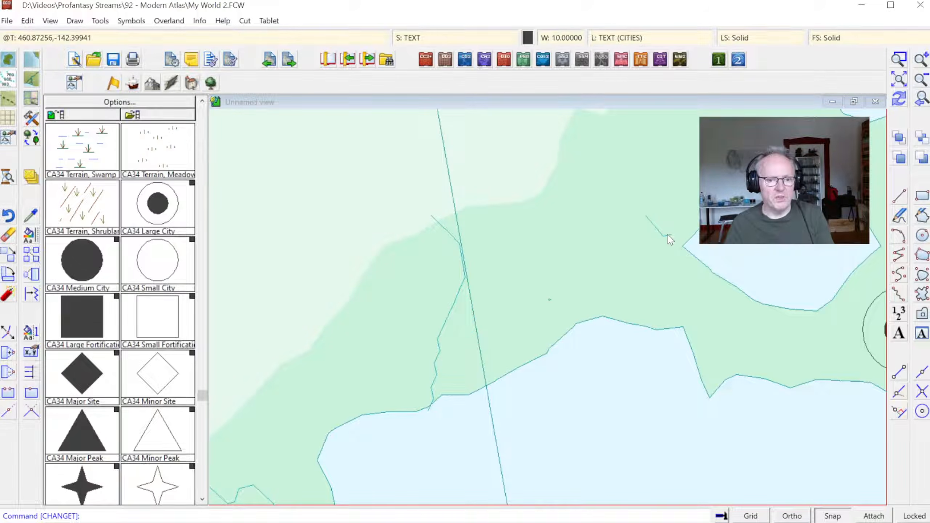
left_click(32, 79)
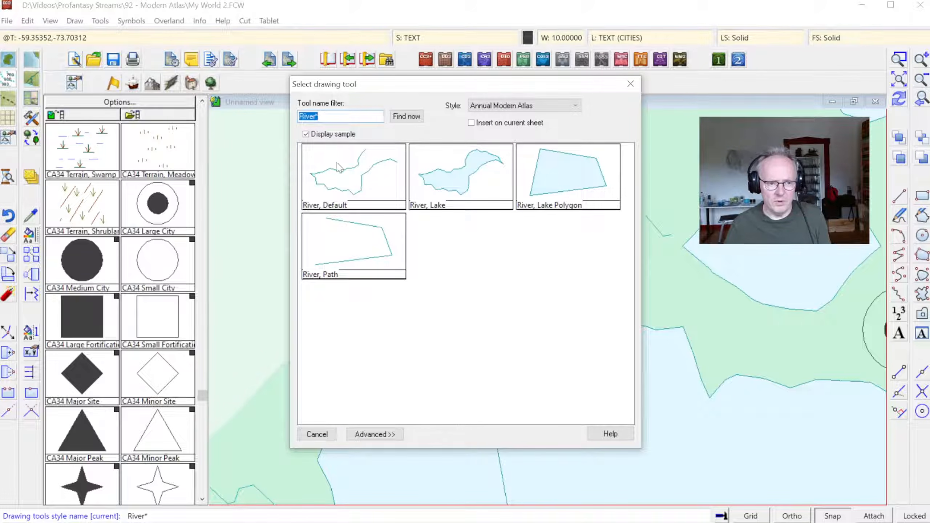
left_click(352, 180)
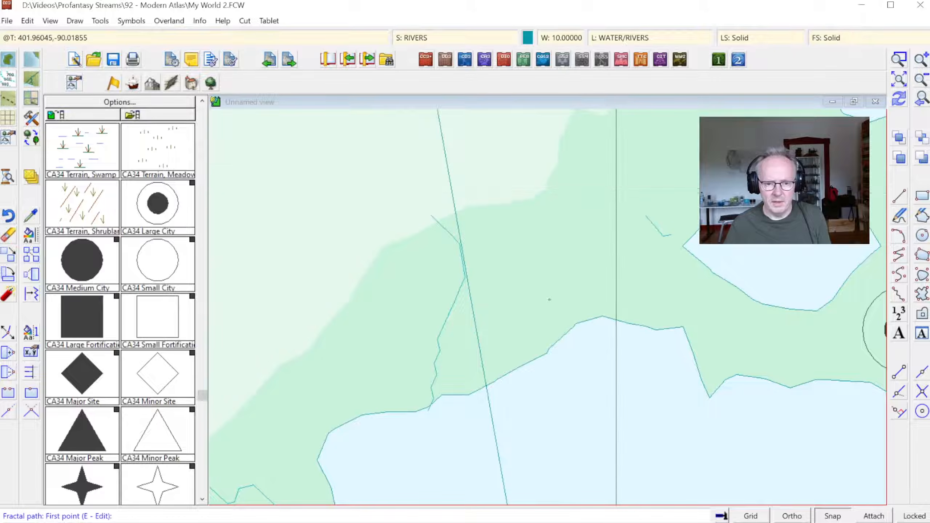
left_click(624, 188)
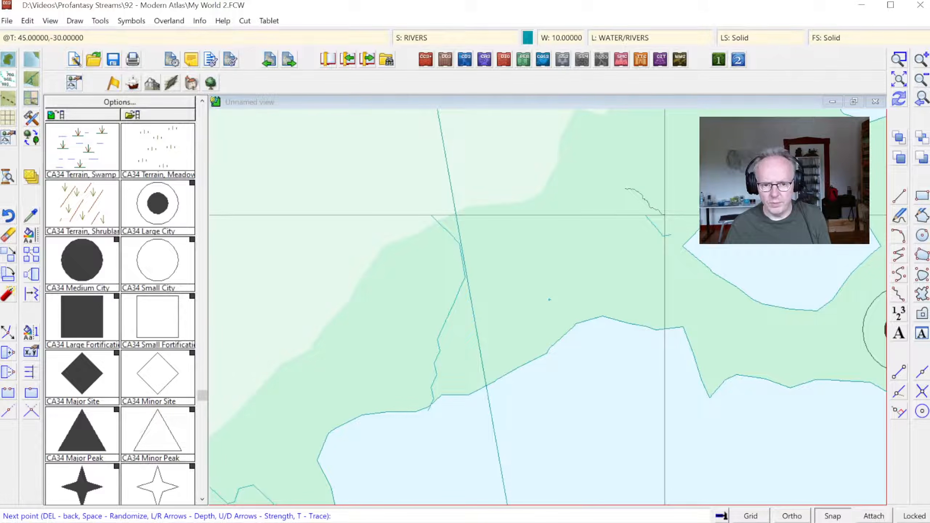
left_click(664, 215)
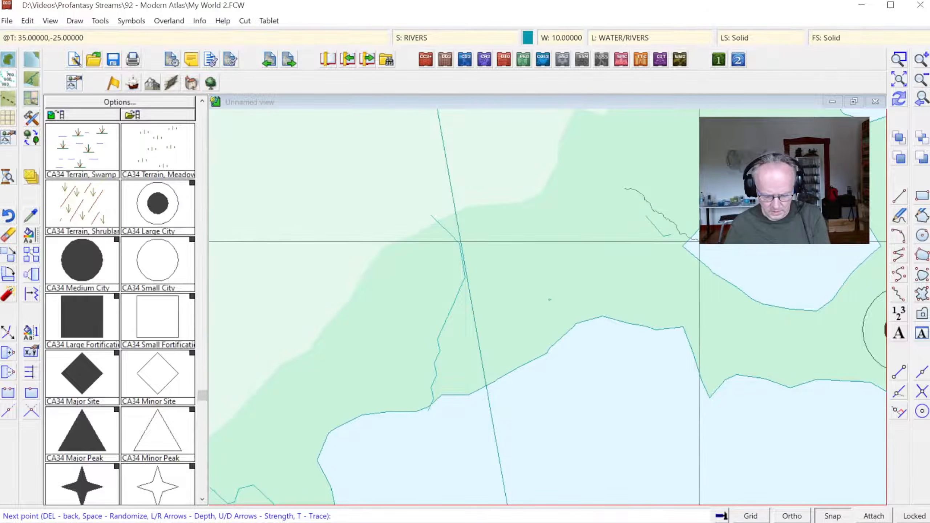
key("F8")
left_click(694, 235)
right_click(702, 245)
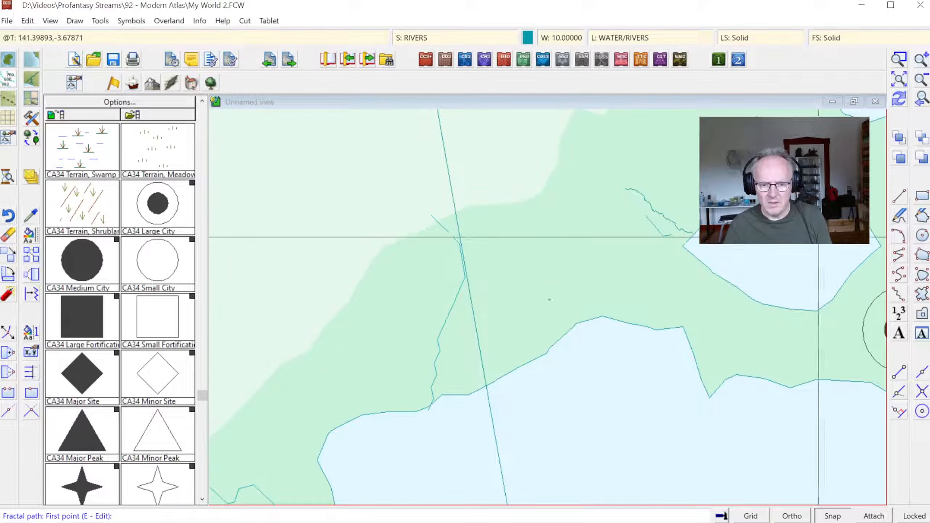
- Erase the short disconnected river fragment beside the newly drawn river west of the small lake
left_click(901, 61)
left_click(606, 171)
left_click(718, 272)
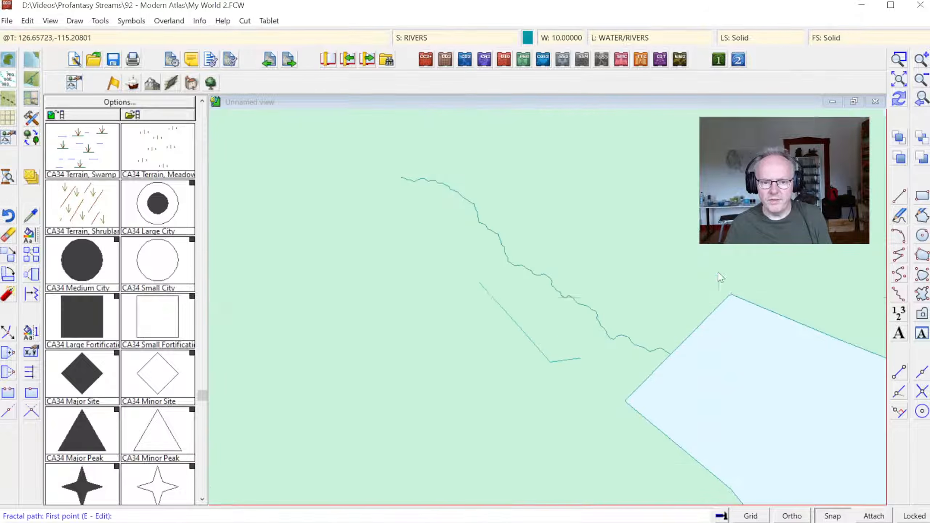
key("Escape")
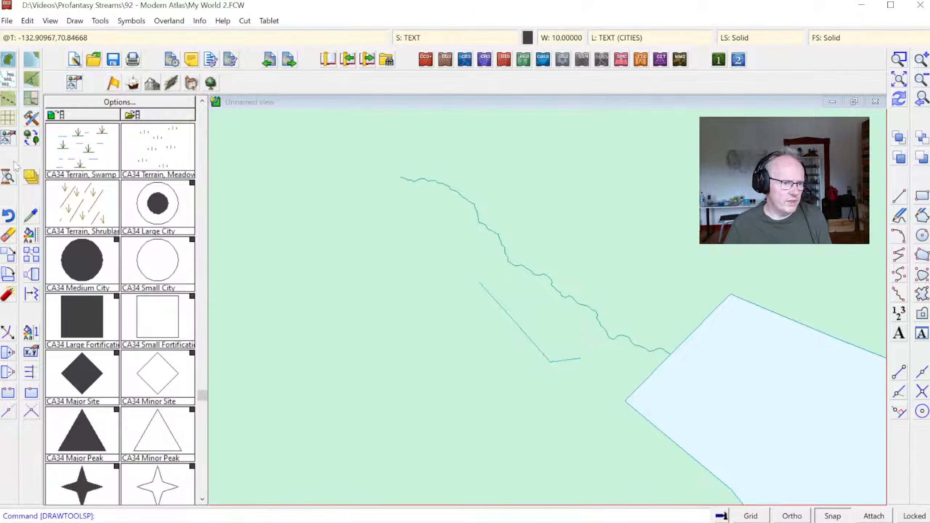
left_click(9, 234)
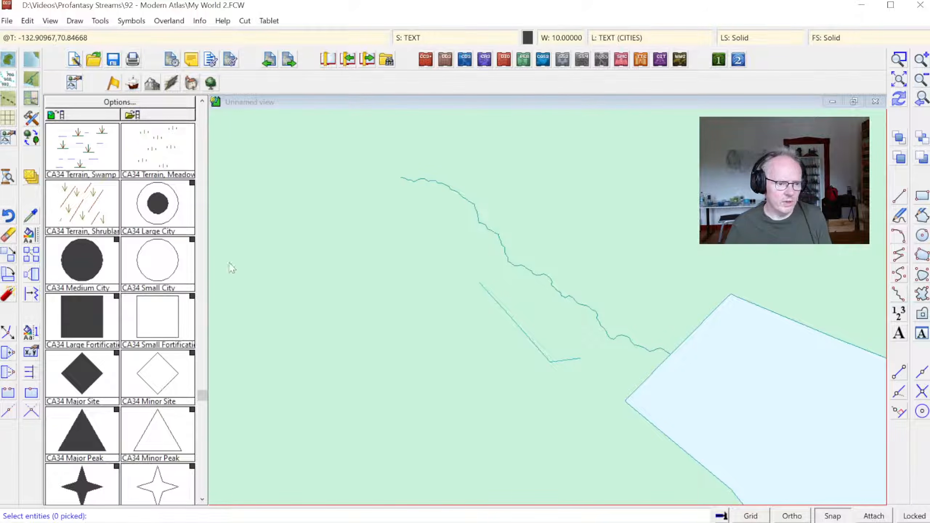
left_click(516, 310)
right_click(374, 289)
left_click(419, 295)
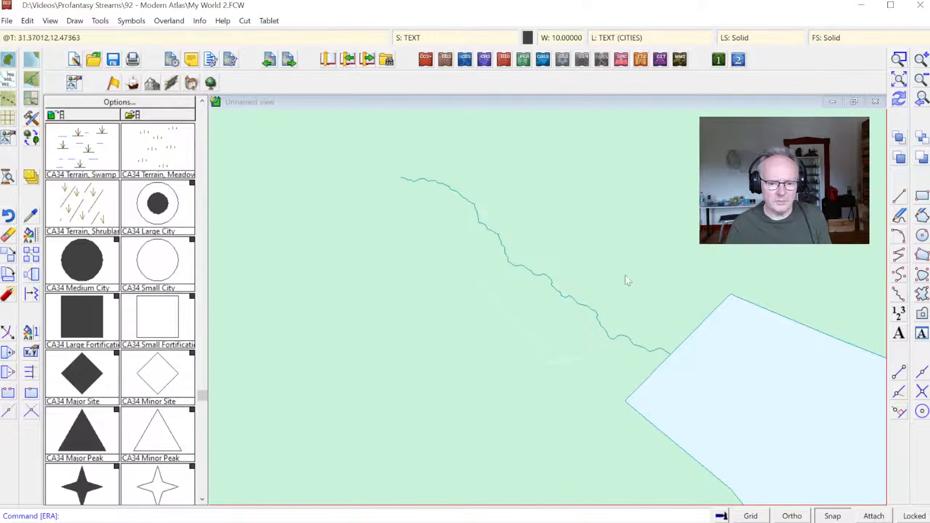
- Set the River, Default tool's fractal strength to 25% and depth to 2, saving the changed tool settings
left_click(922, 82)
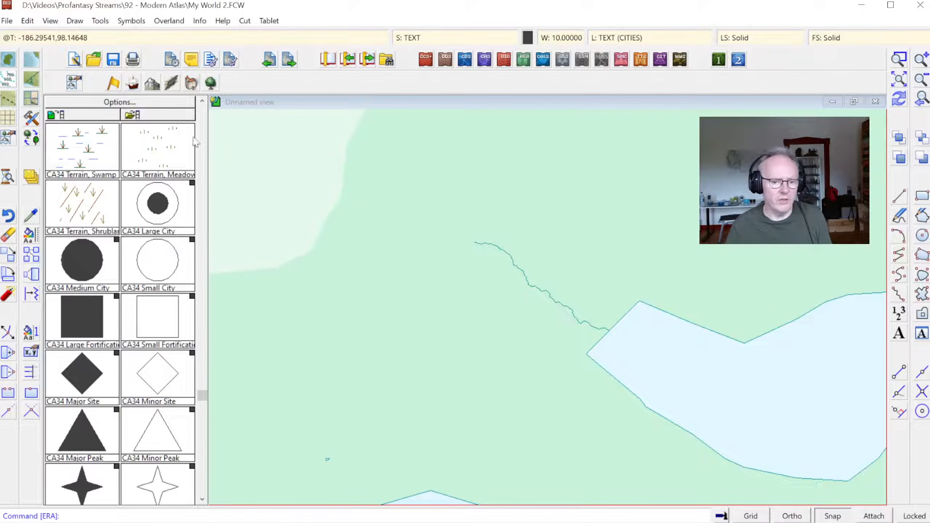
left_click(32, 79)
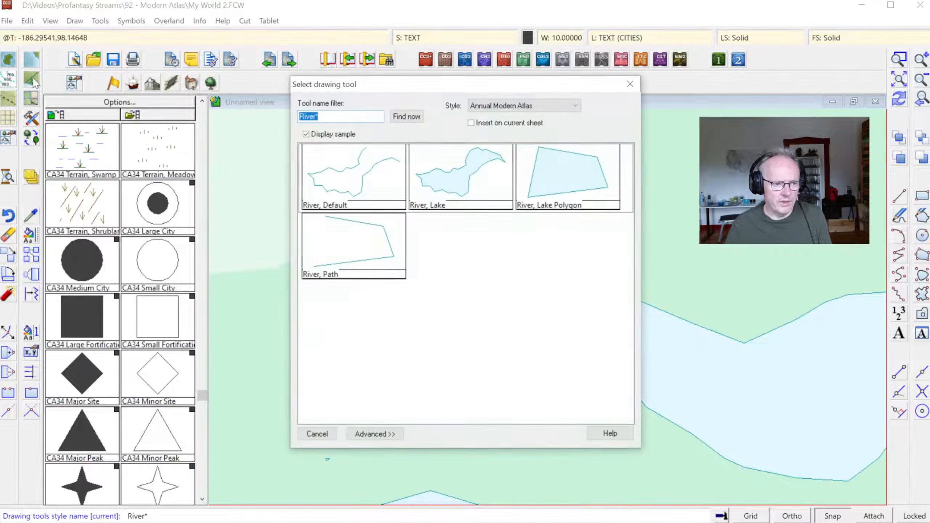
left_click(379, 434)
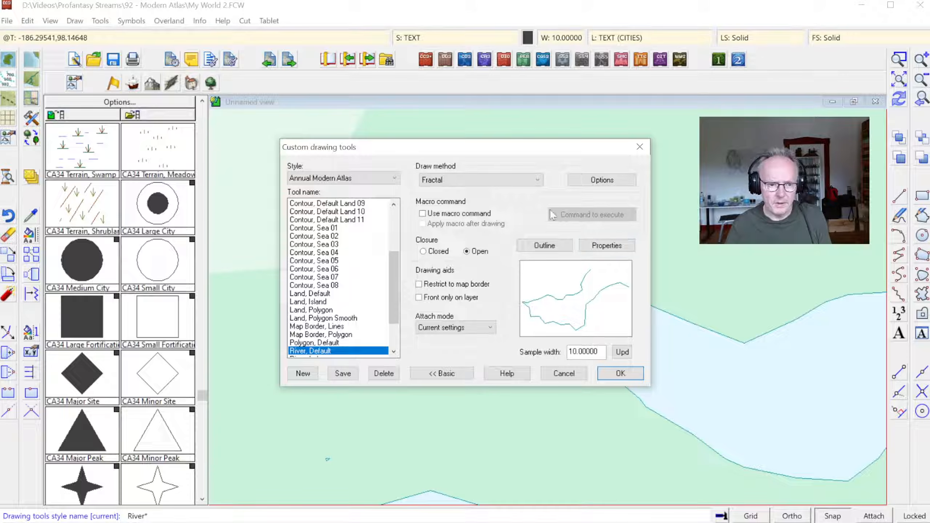
left_click(586, 181)
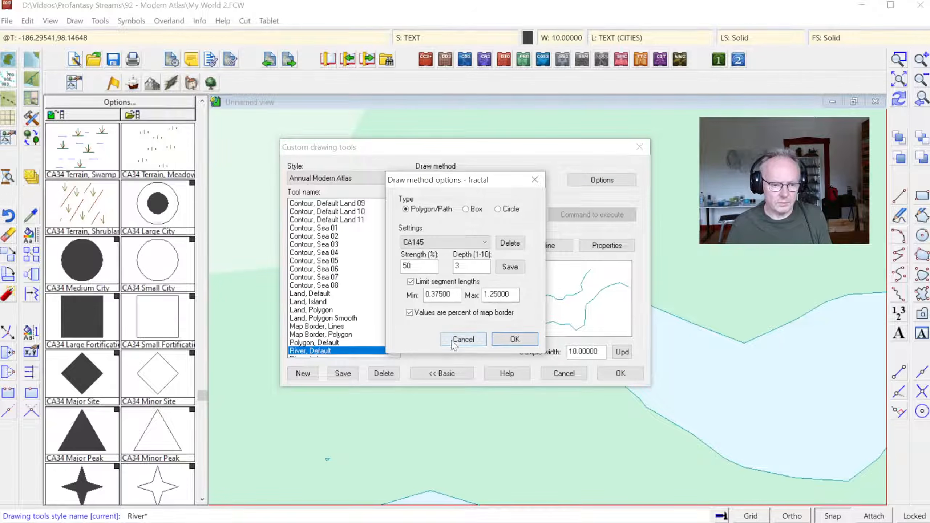
left_click(484, 243)
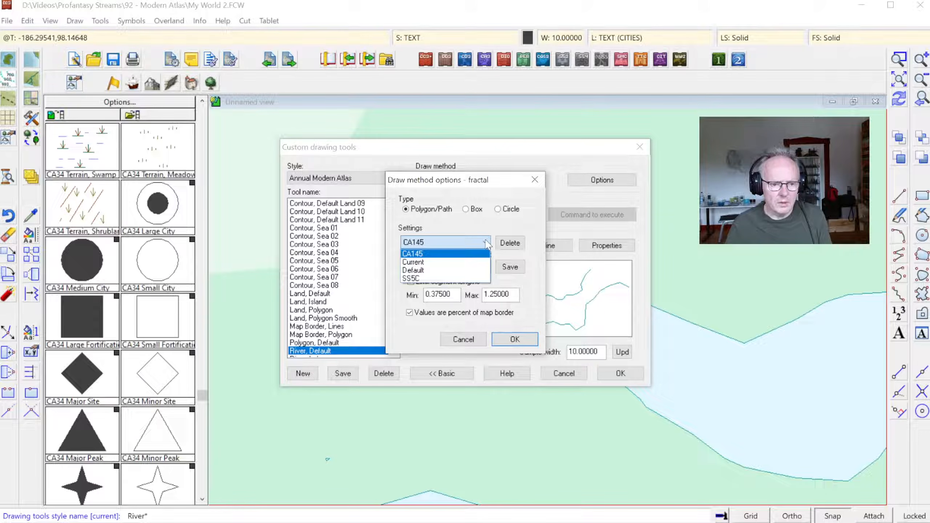
left_click(444, 254)
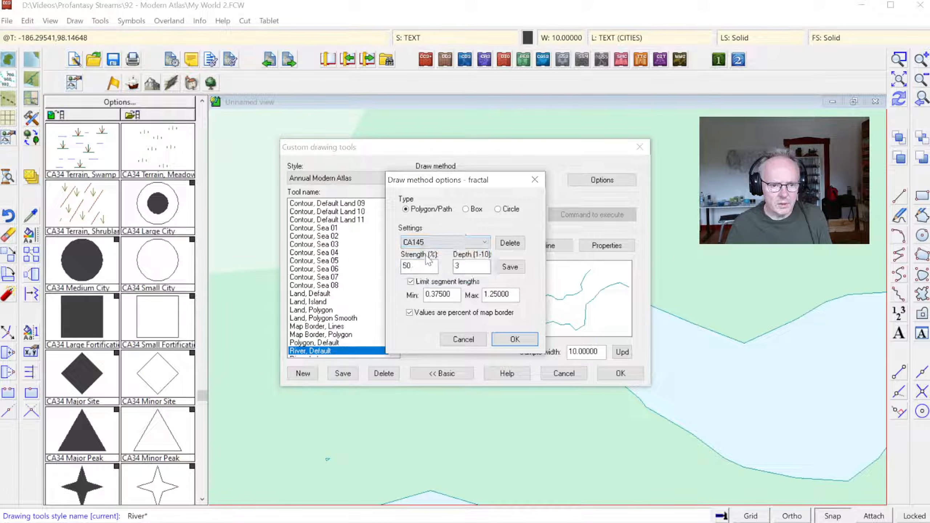
left_click_drag(420, 267, 225, 263)
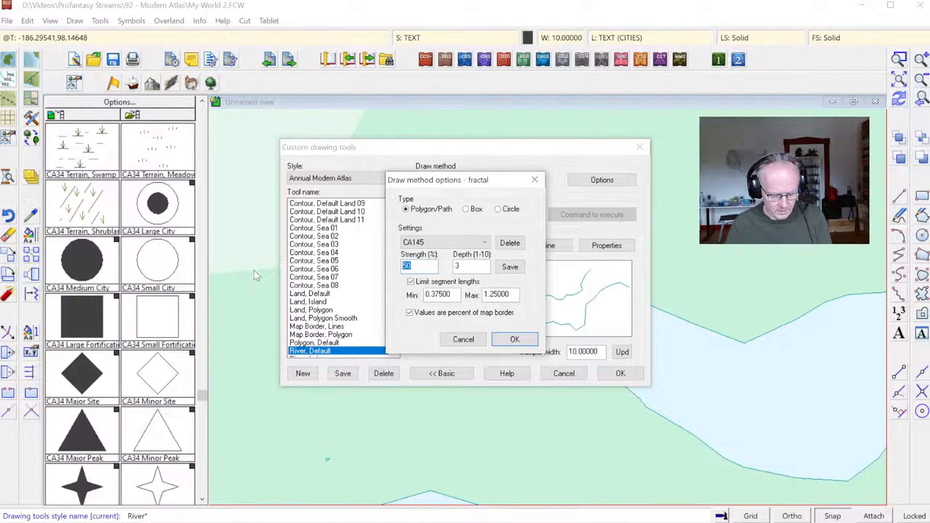
type("25")
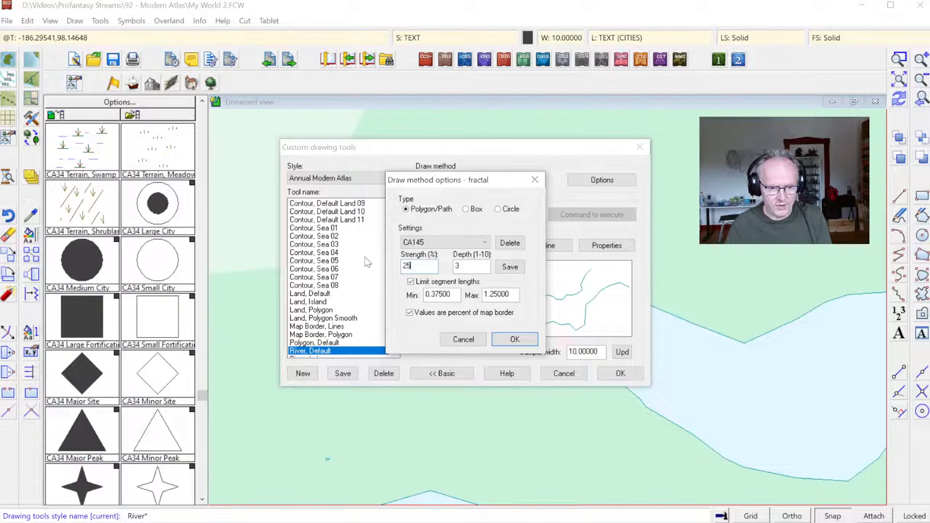
key("Tab")
type("2")
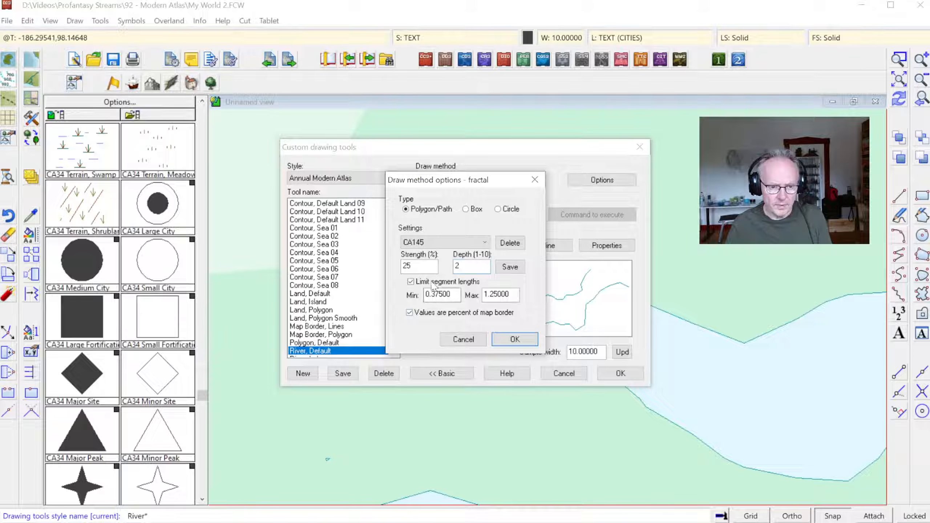
left_click(514, 340)
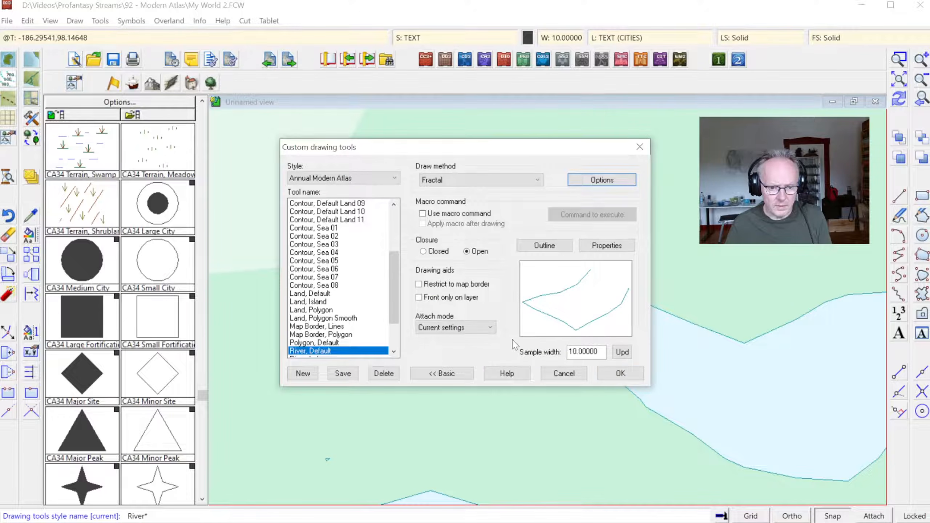
left_click(620, 373)
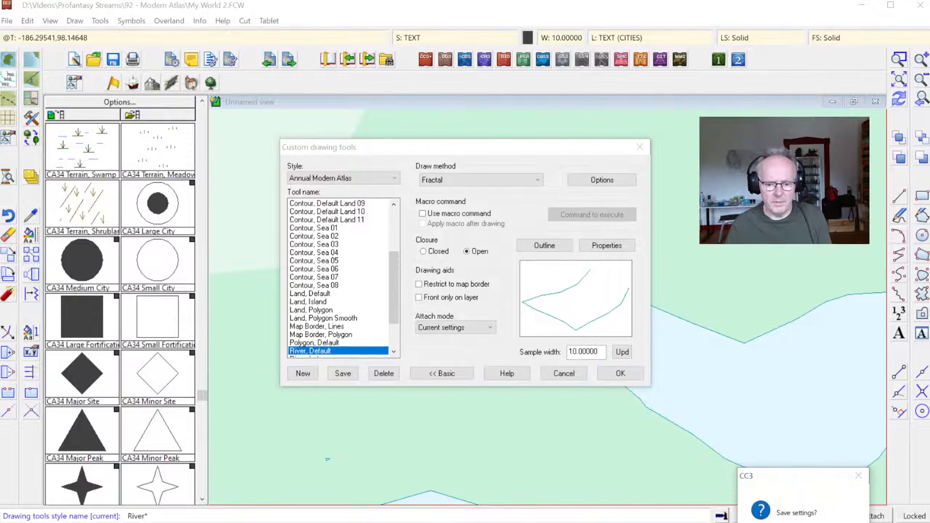
key("Return")
- Replace the jagged river with a smoother River, Default path ending at the small lake's northwest shore, erasing the jagged one
left_click(466, 225)
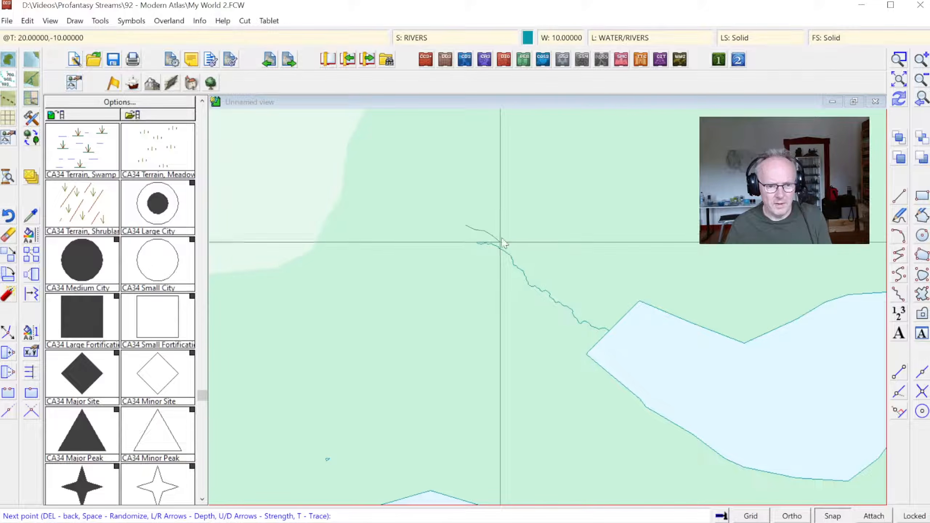
left_click(602, 337)
right_click(602, 336)
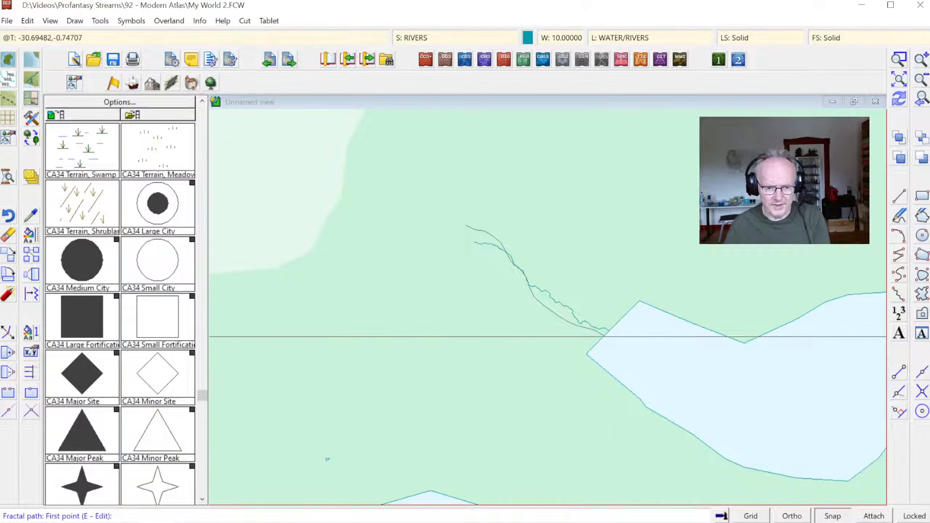
left_click(28, 252)
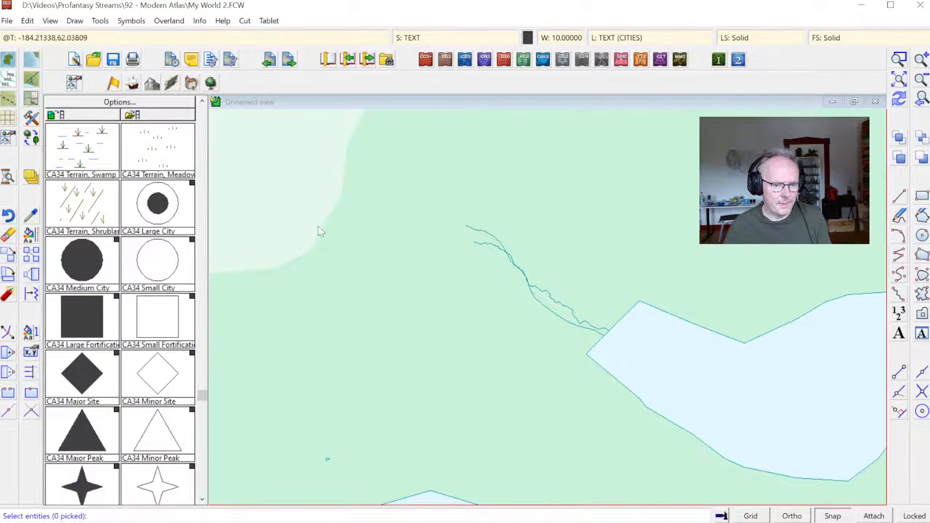
left_click(554, 297)
right_click(610, 247)
left_click(601, 261)
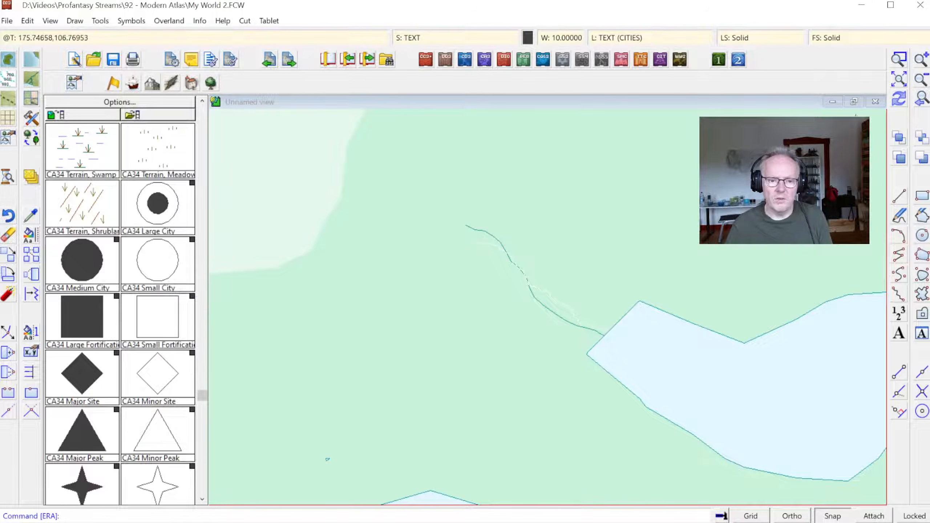
left_click(920, 107)
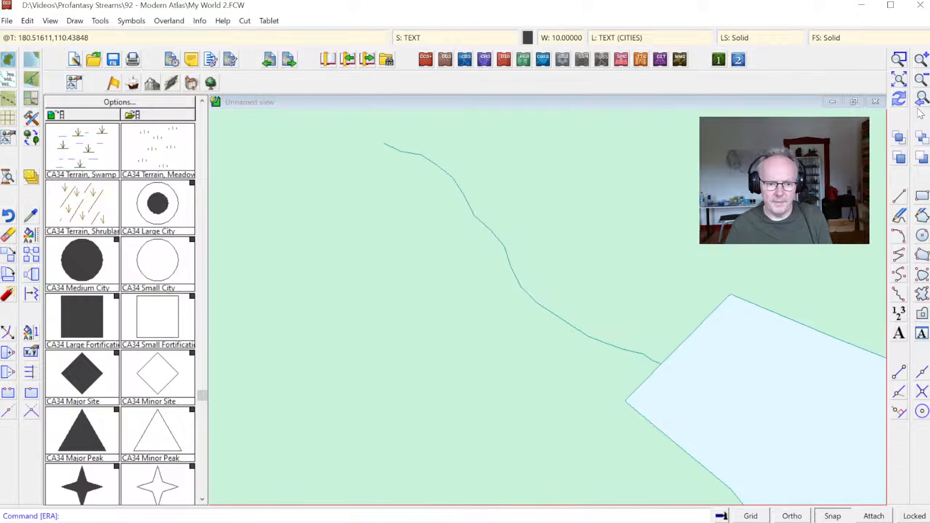
- Extend the river southwest of Chelekar with a fractal river from its loose end to the small hexagonal lake
left_click(897, 79)
left_click(900, 61)
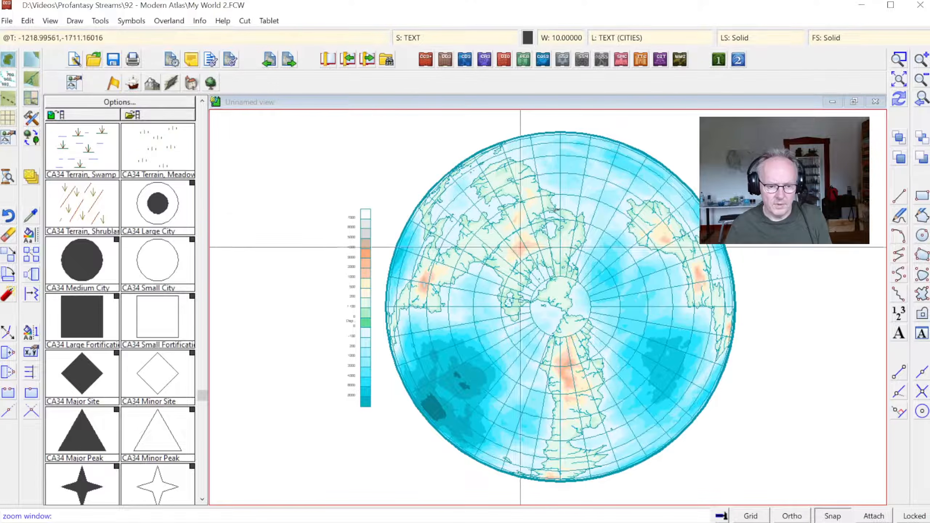
left_click(526, 197)
left_click(570, 246)
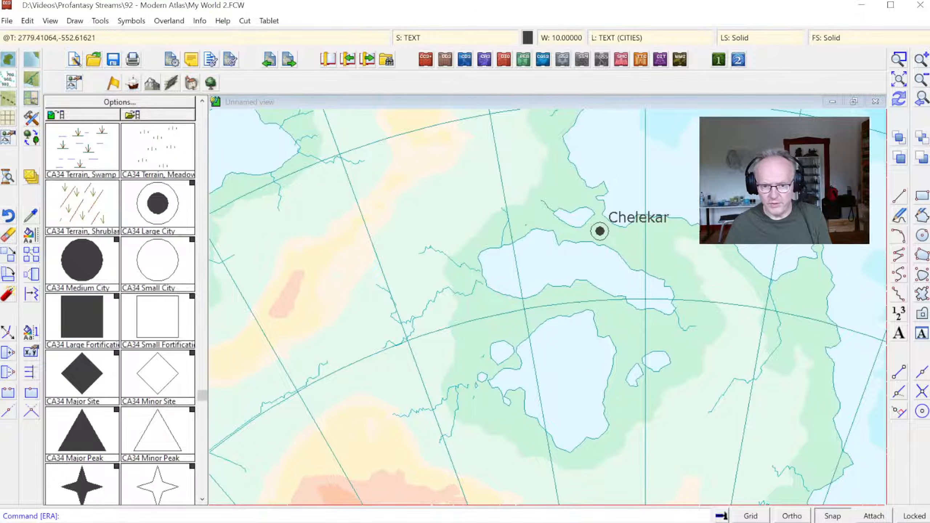
left_click(898, 59)
left_click(399, 325)
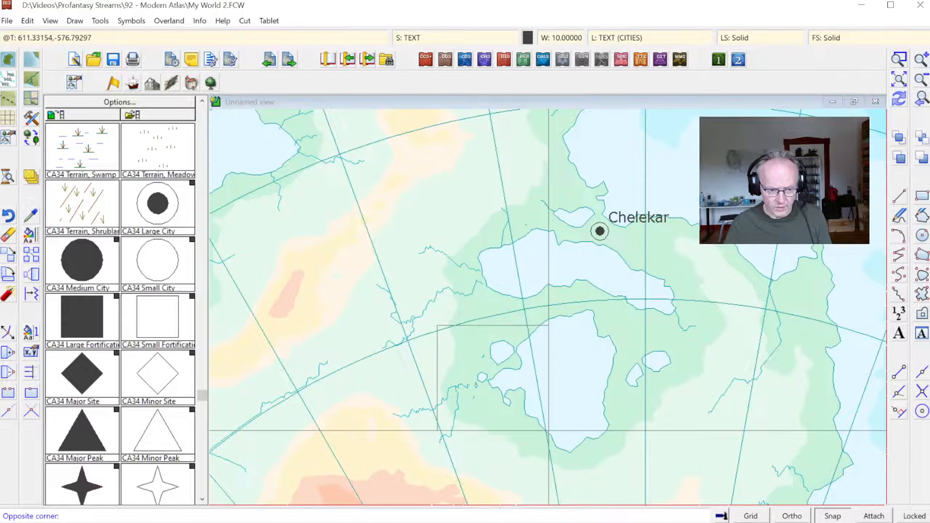
left_click(585, 434)
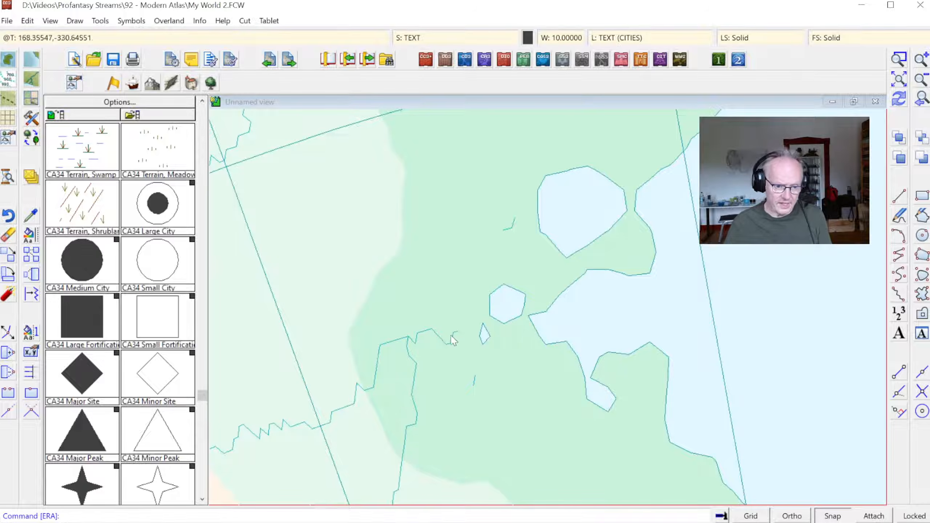
left_click(32, 80)
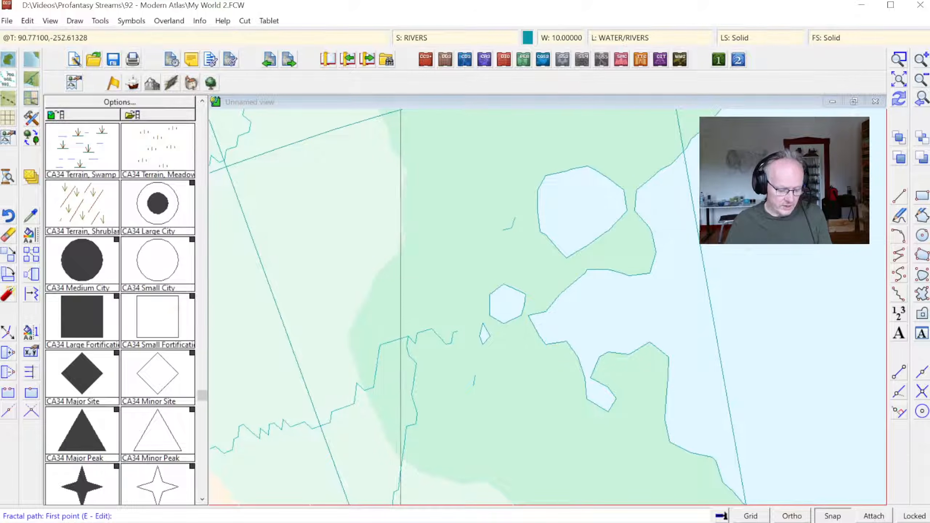
left_click(459, 331)
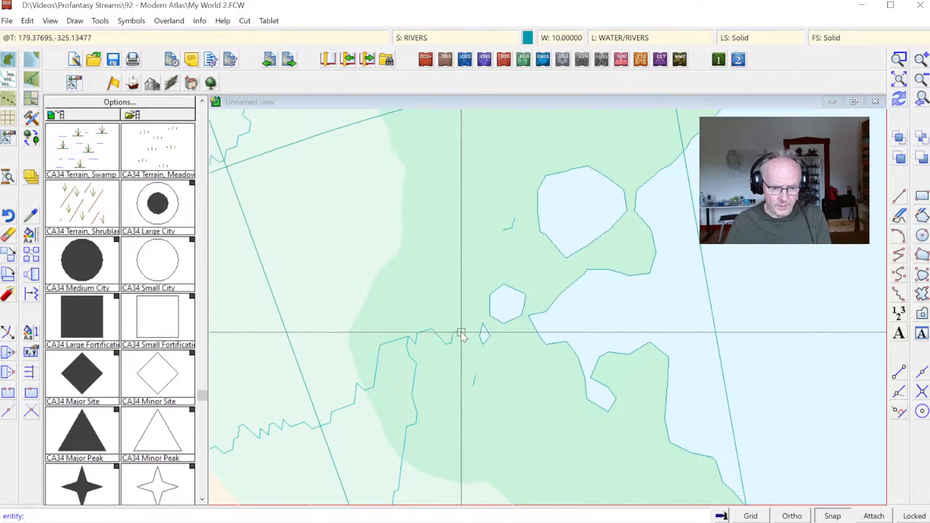
right_click(486, 306)
- Continue the river from the hexagonal lake's southeast shore to the western tip of the adjacent large lake
key("F5")
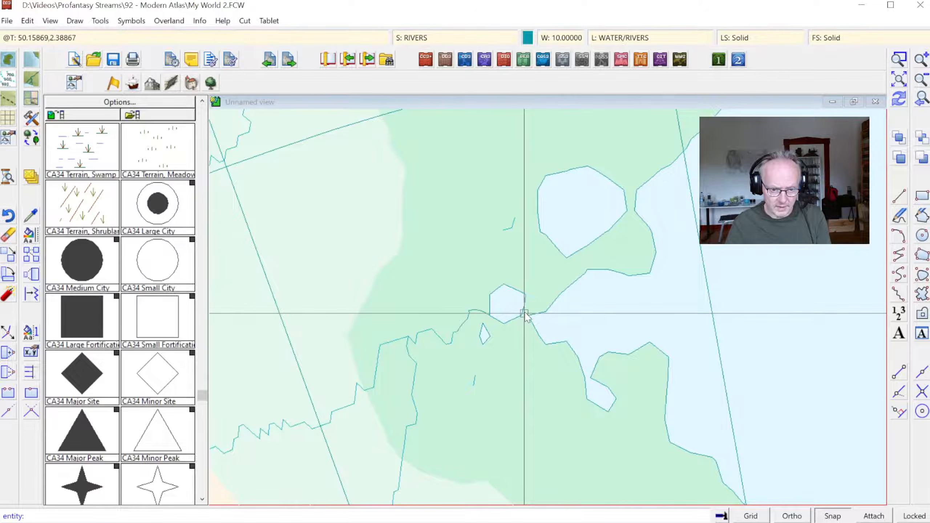
left_click(522, 315)
key("F5")
left_click(529, 316)
right_click(531, 334)
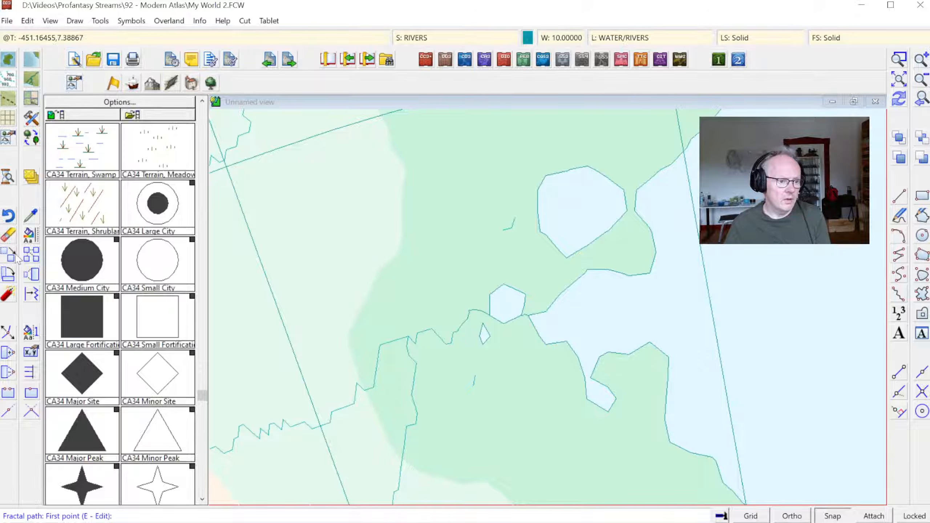
- Erase the two stray river fragments near the small hexagonal lake
left_click(8, 235)
left_click(473, 381)
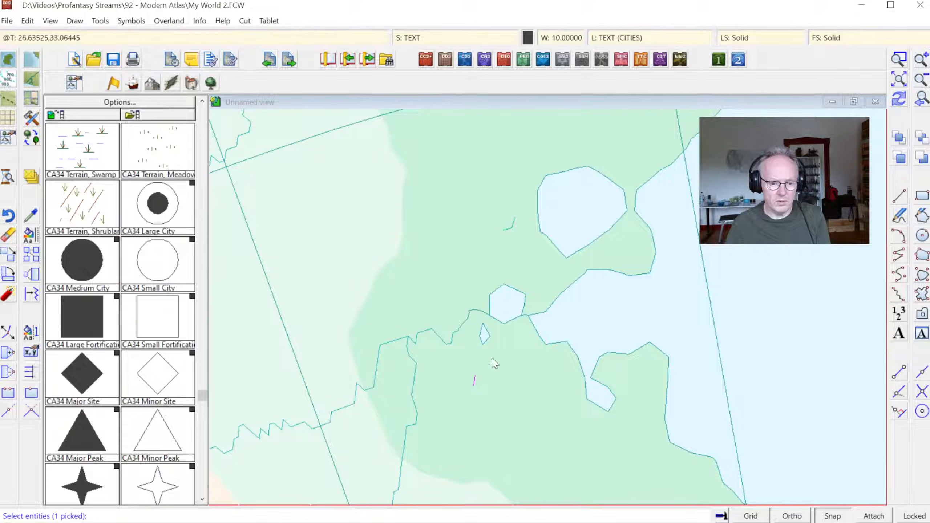
right_click(417, 189)
left_click(417, 191)
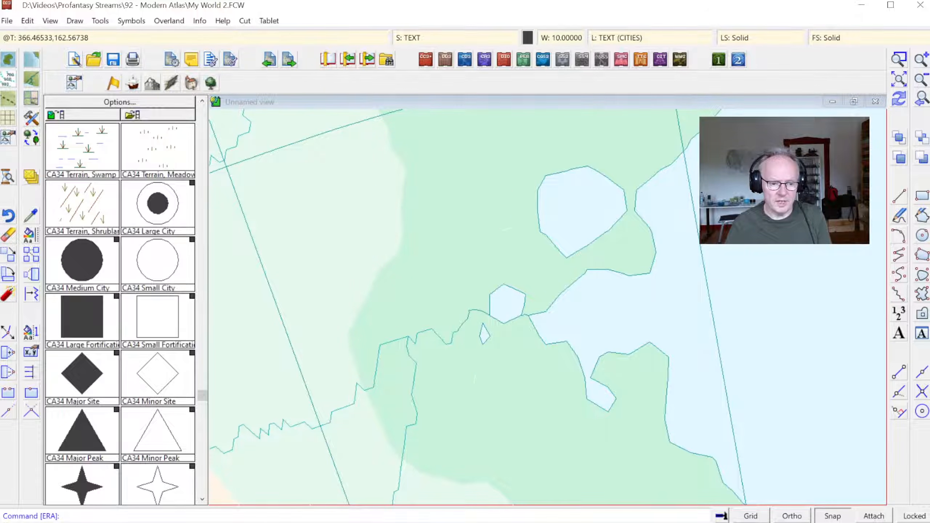
- Connect the lower river's loose end to the western shore of the large lake southwest of Chelekar with a fractal river
left_click(922, 96)
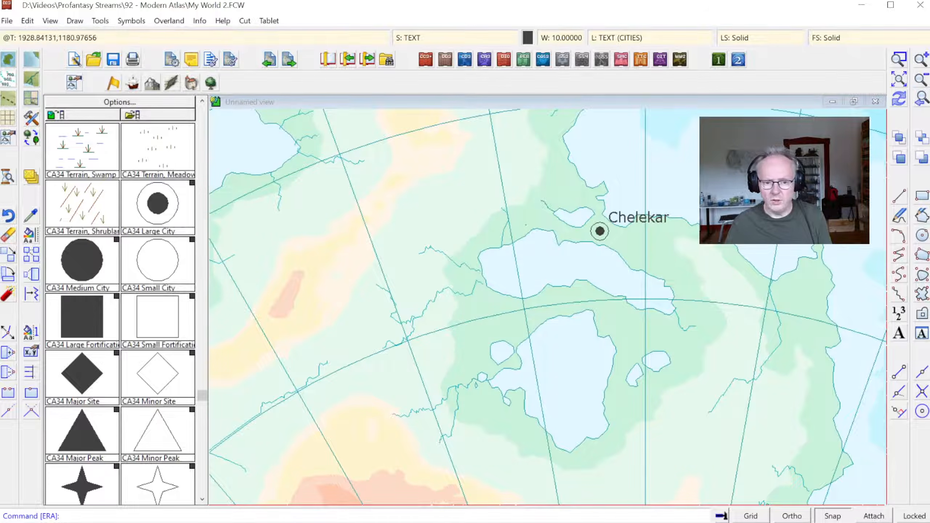
left_click(895, 61)
left_click(451, 261)
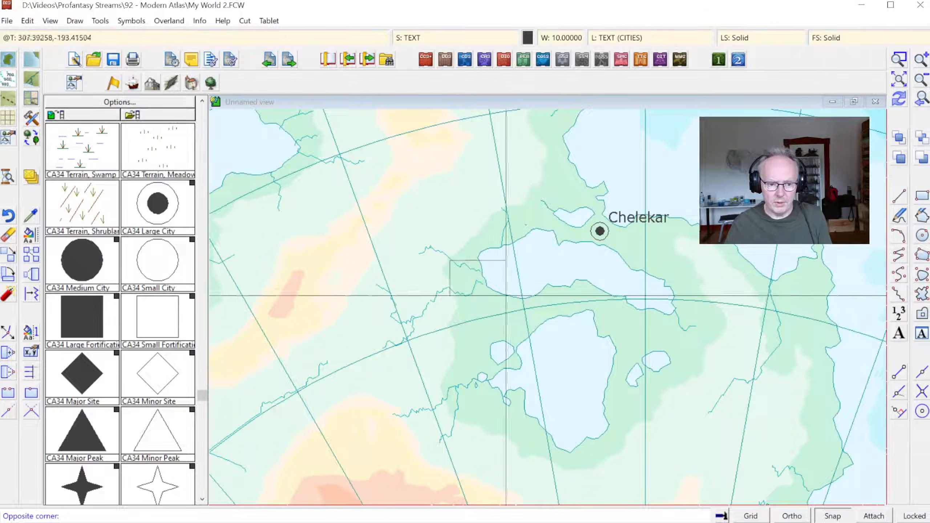
left_click(513, 311)
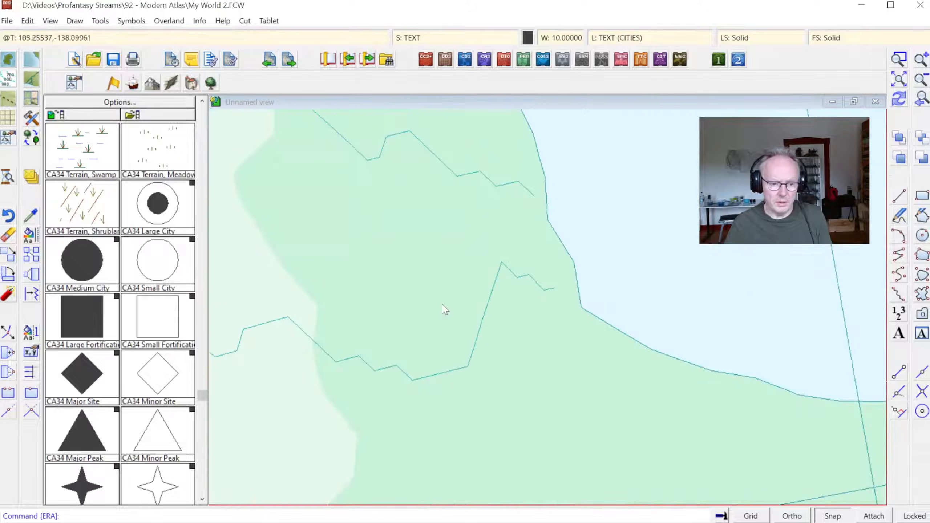
left_click(31, 99)
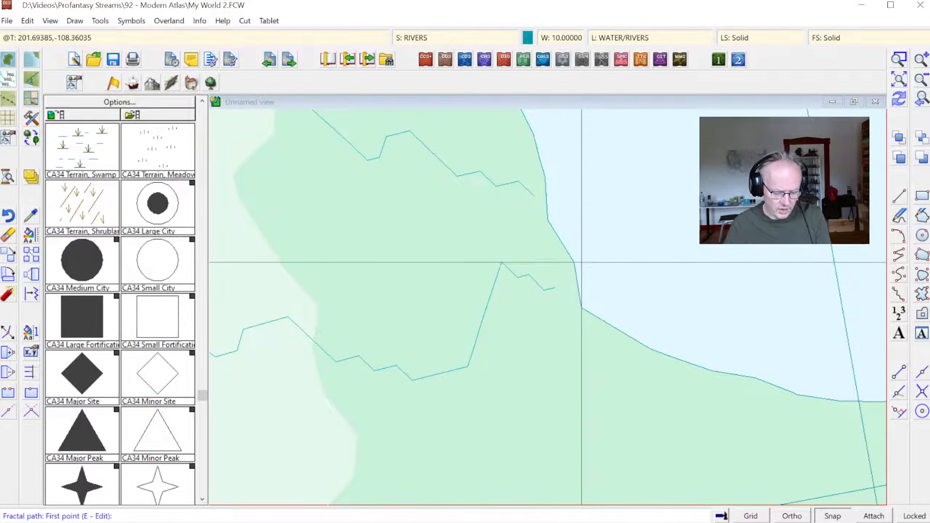
left_click(556, 288)
left_click(573, 262)
right_click(581, 276)
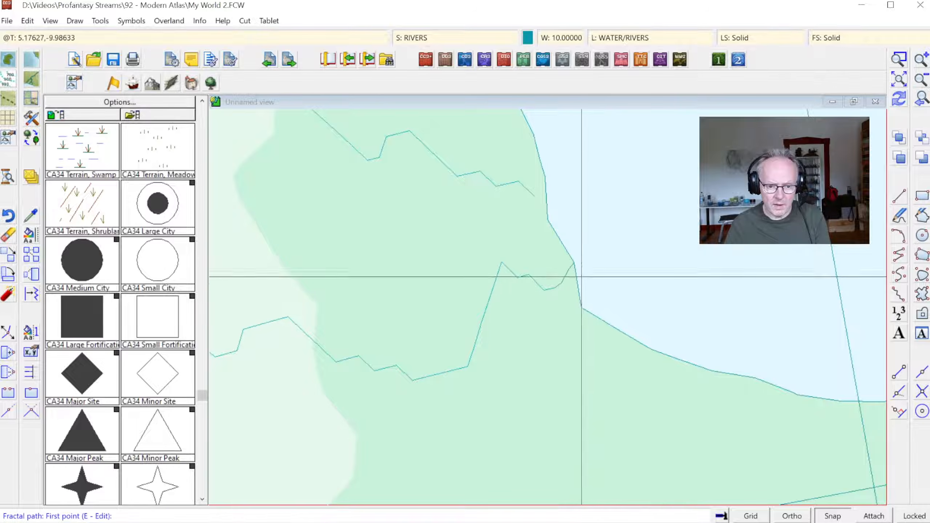
- Extend the upper river from its loose end to the same lake's western shore with a short fractal river segment
left_click(536, 199)
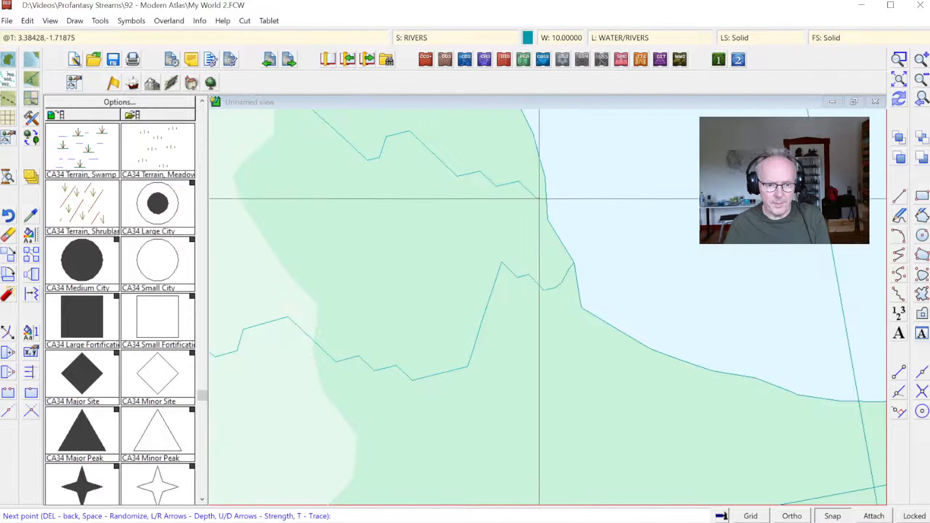
left_click(546, 200)
right_click(547, 199)
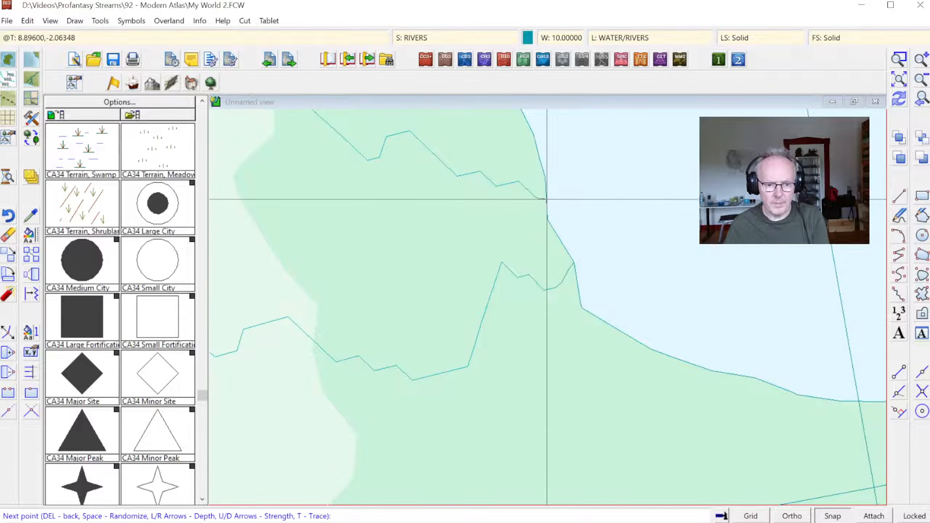
key("Escape")
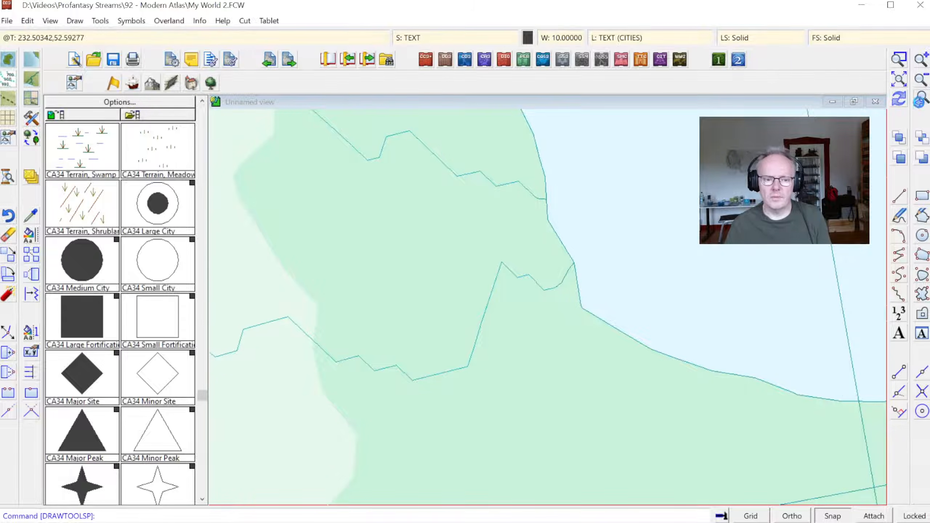
- Adopt the drawing properties of an existing river west of the large lake below Chelekar
left_click(920, 99)
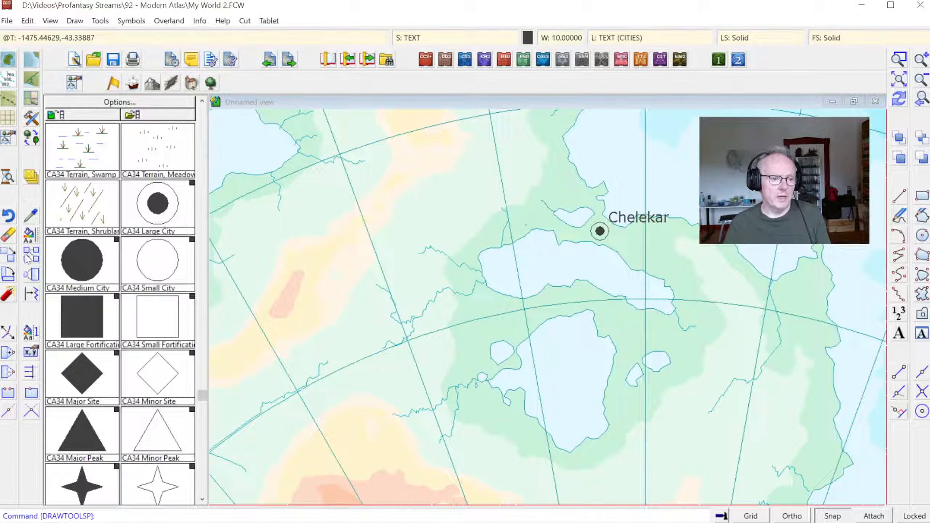
left_click(30, 215)
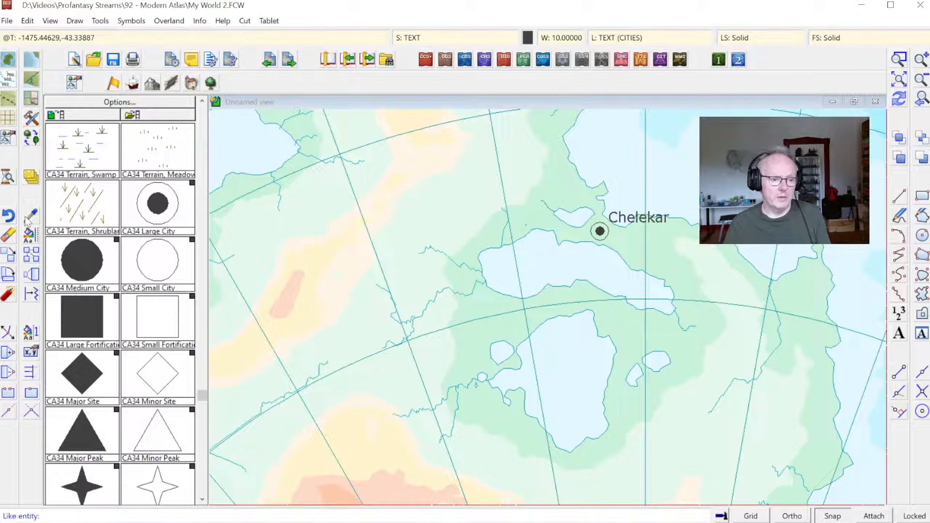
left_click(434, 252)
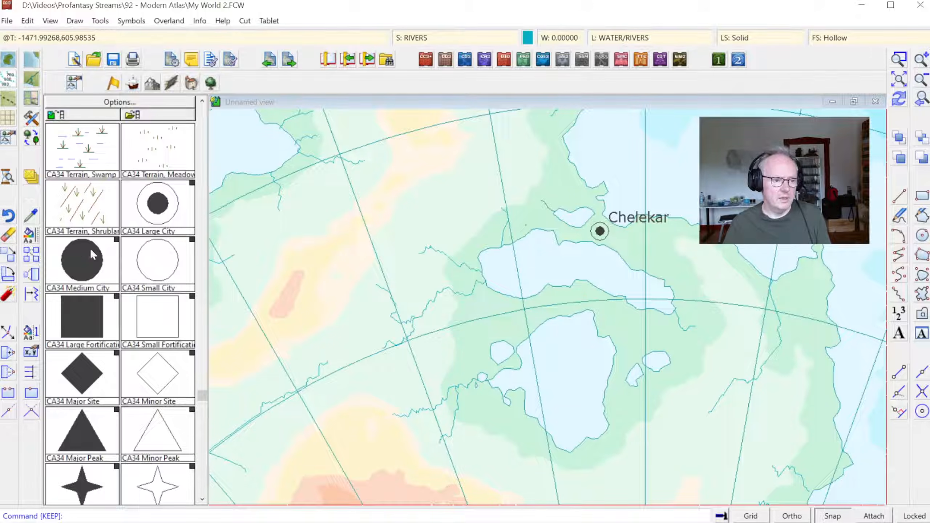
- Set the line width of all entities on the WATER/RIVERS layer to 5
left_click(35, 237)
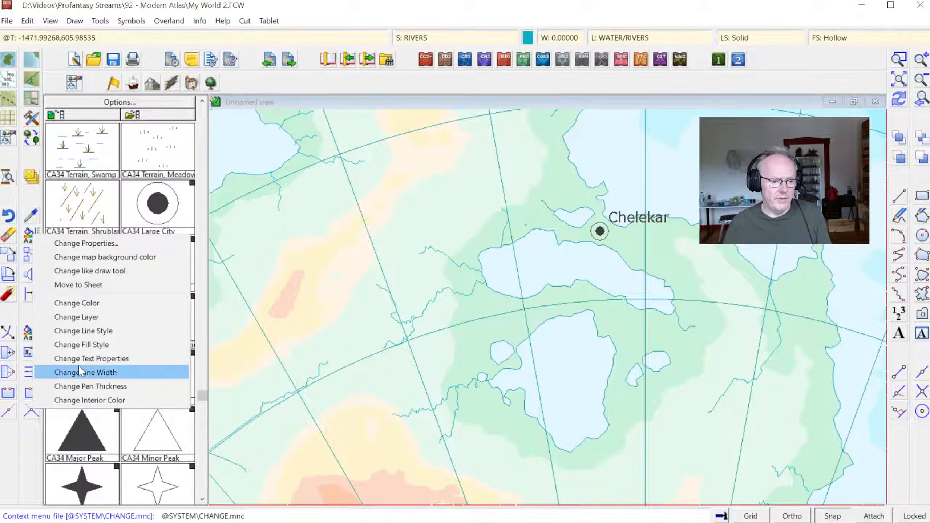
left_click(78, 371)
right_click(535, 255)
left_click(560, 366)
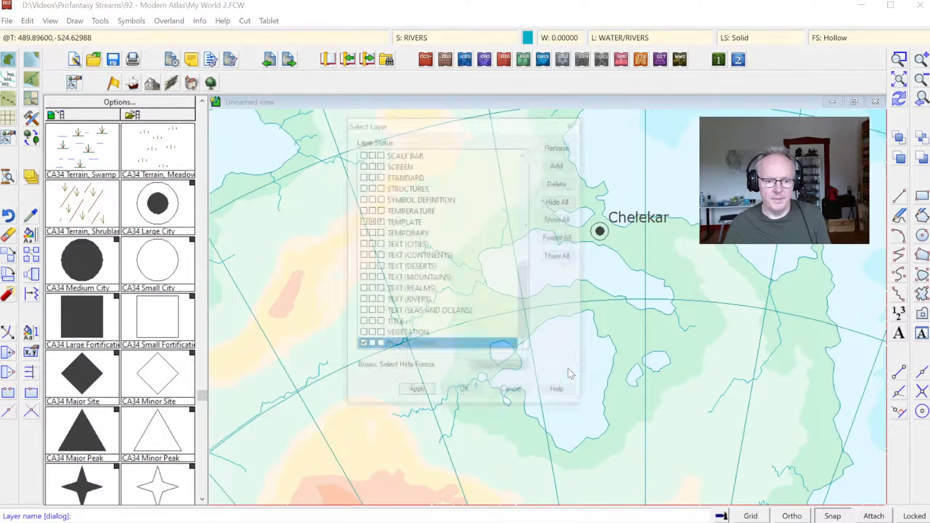
left_click(465, 394)
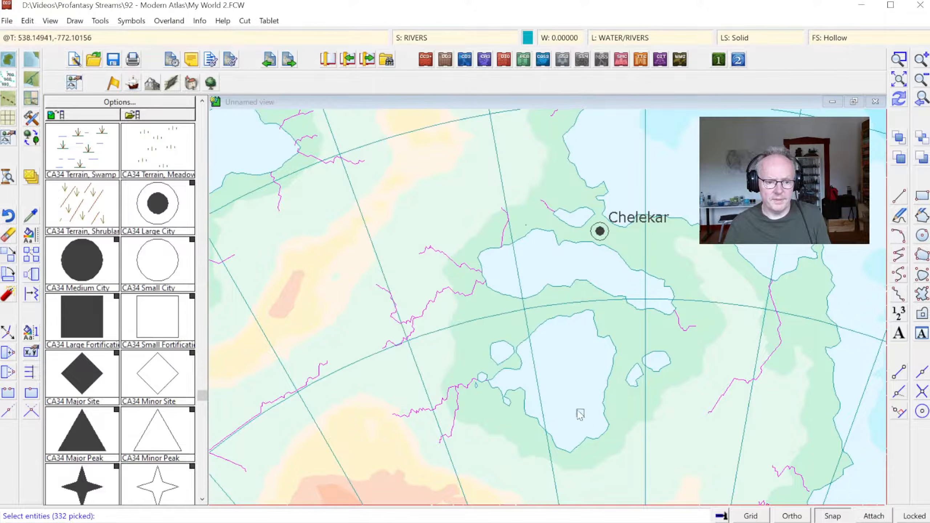
key("Return")
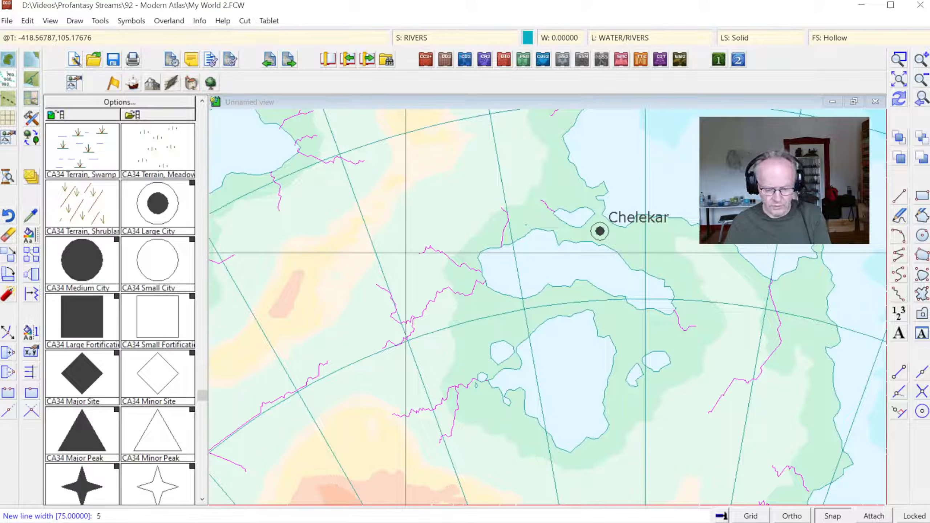
key("Return")
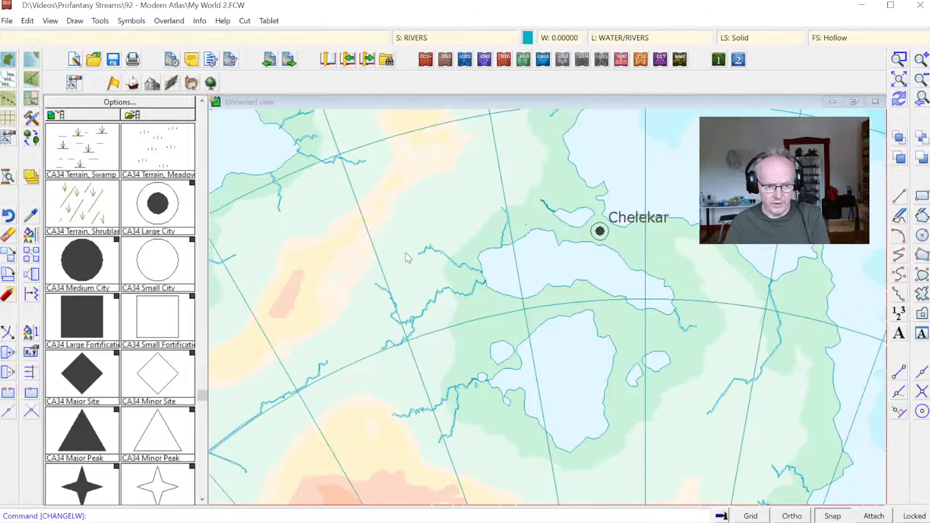
- Change the fill style of the previously selected river entities to Solid
left_click(900, 60)
left_click(432, 222)
left_click(508, 335)
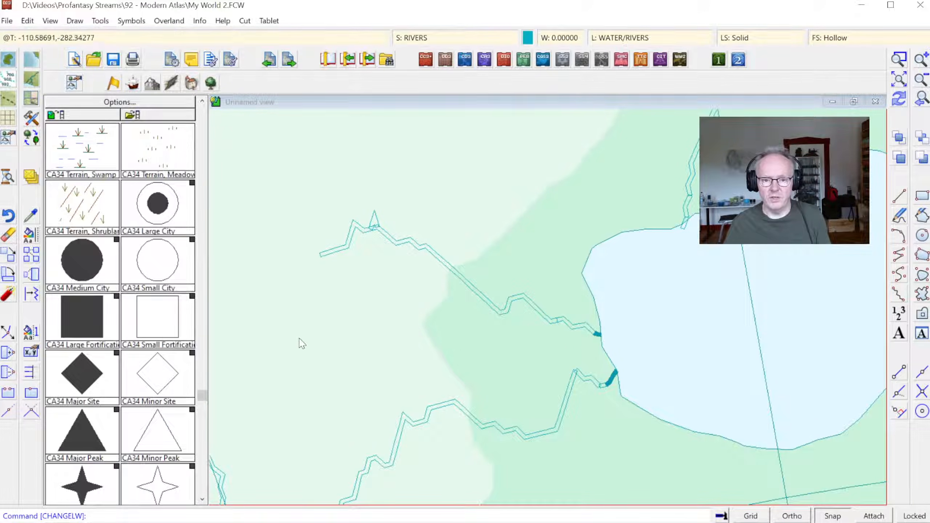
left_click(33, 236)
left_click(94, 342)
right_click(352, 280)
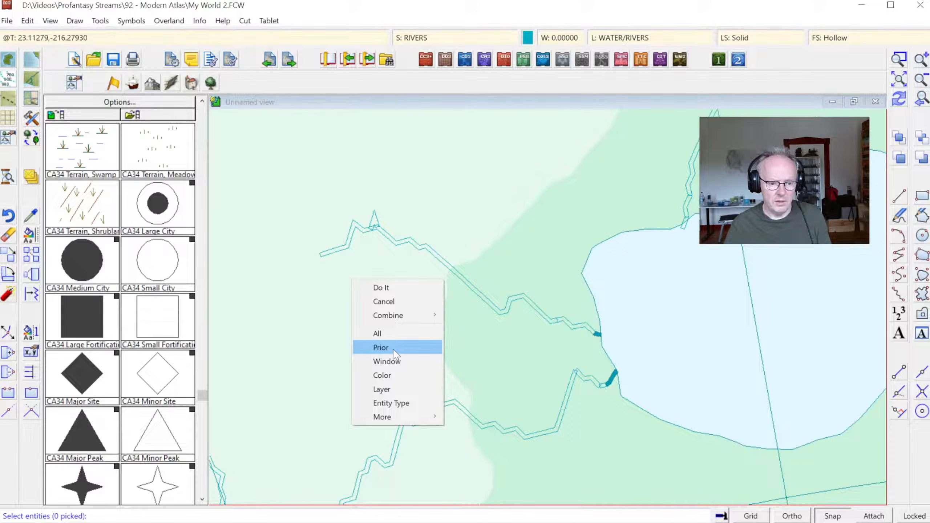
left_click(394, 353)
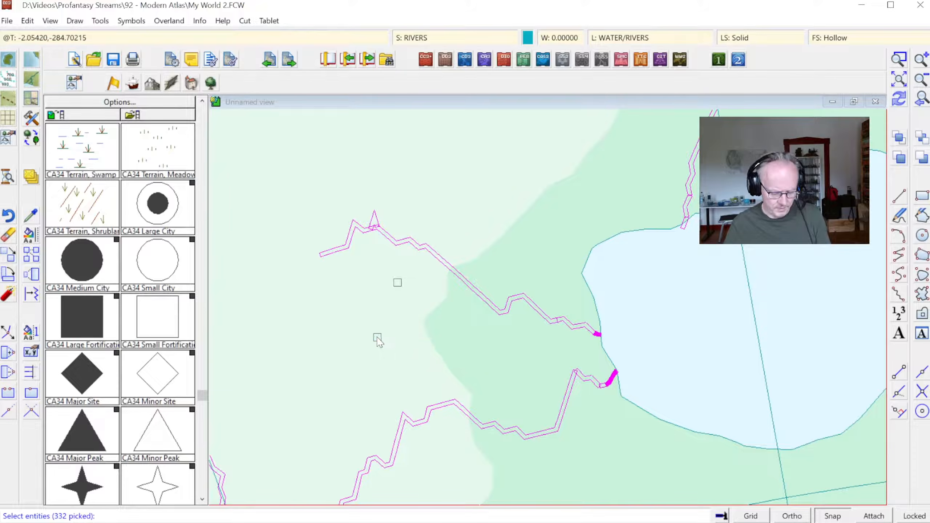
key("Return")
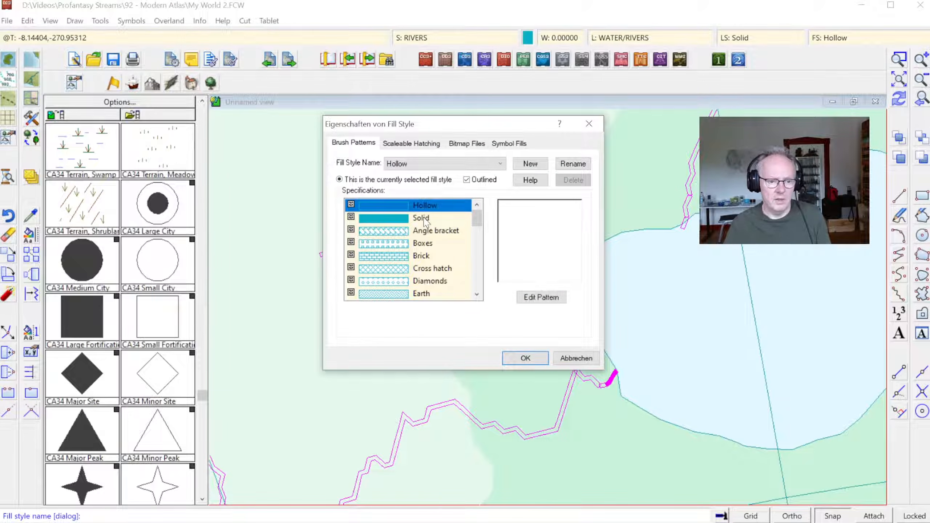
left_click(421, 218)
left_click(525, 358)
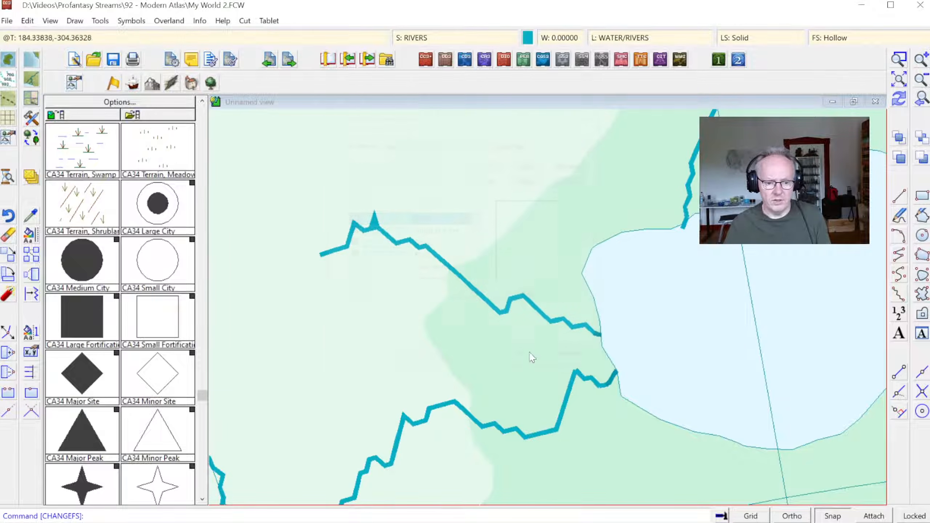
- Inspect the rivers across the whole globe and around its central polar region
left_click(922, 103)
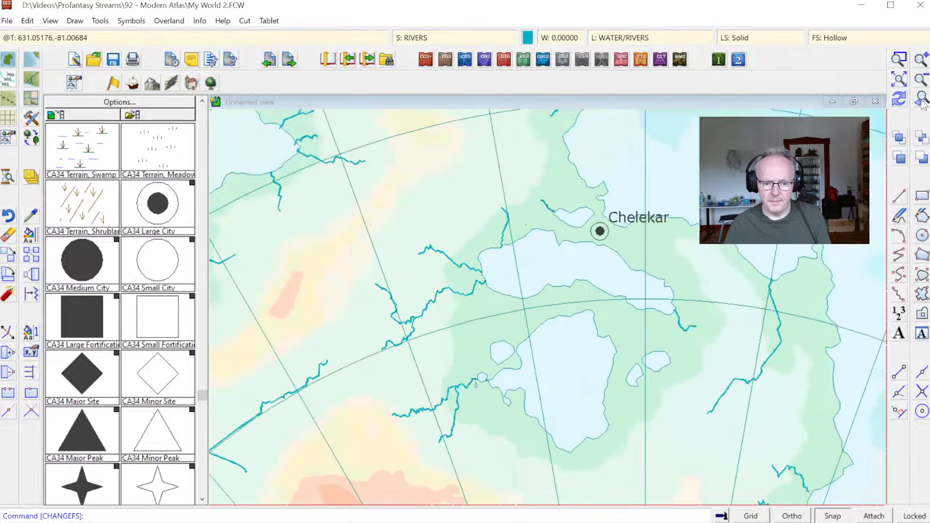
left_click(898, 80)
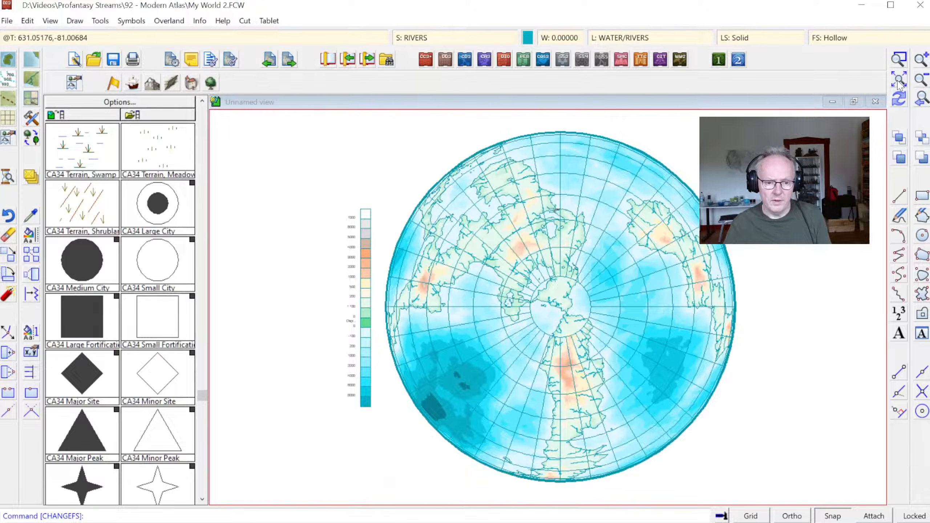
left_click(899, 59)
left_click(487, 250)
left_click(582, 352)
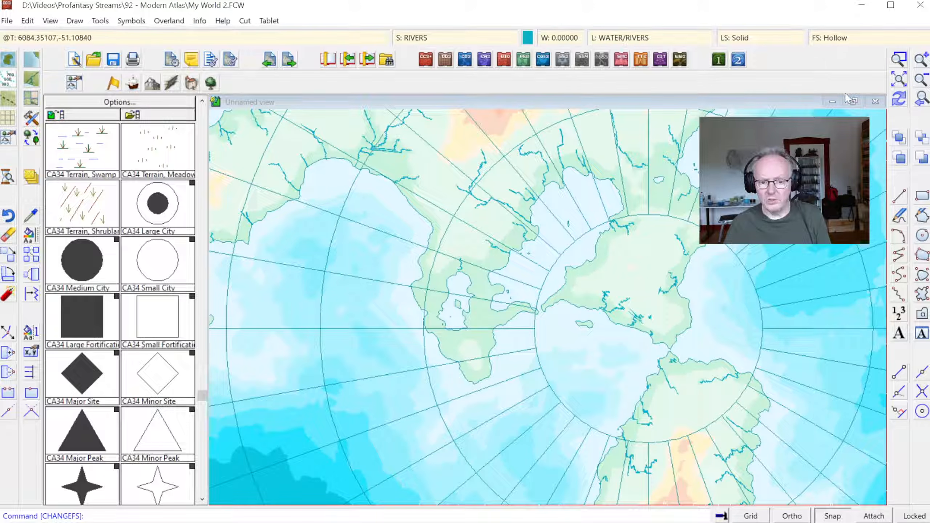
- Examine the rivers on the polar landmass up close, especially those along its southern coast
left_click(898, 59)
left_click(596, 296)
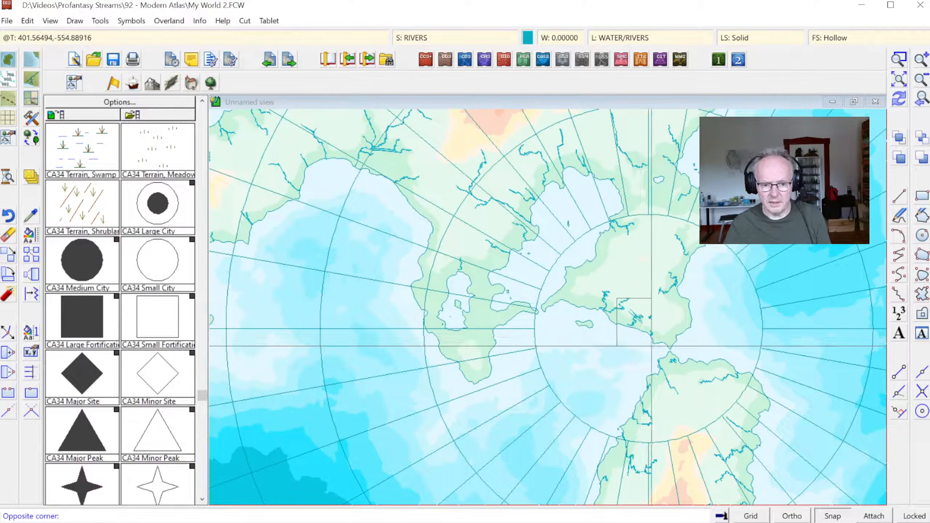
left_click(653, 350)
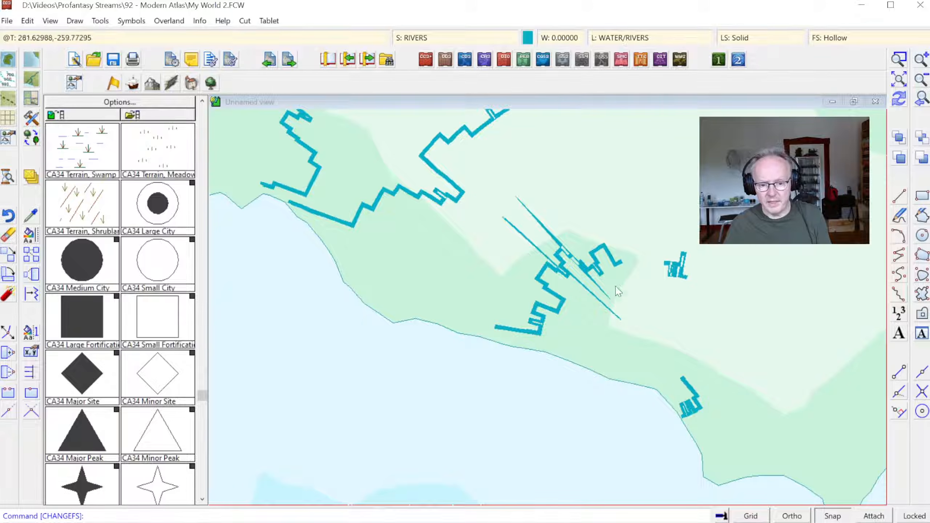
left_click(899, 78)
left_click(899, 59)
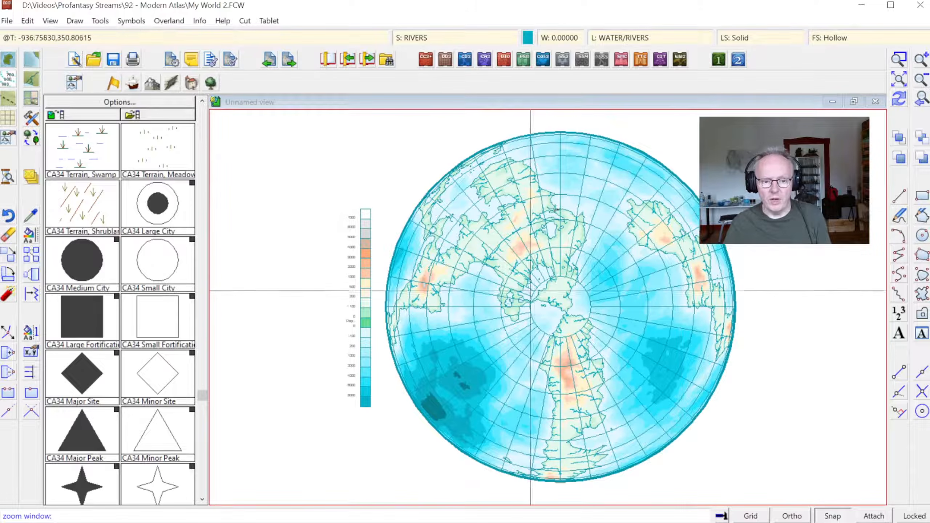
left_click(531, 291)
left_click(579, 319)
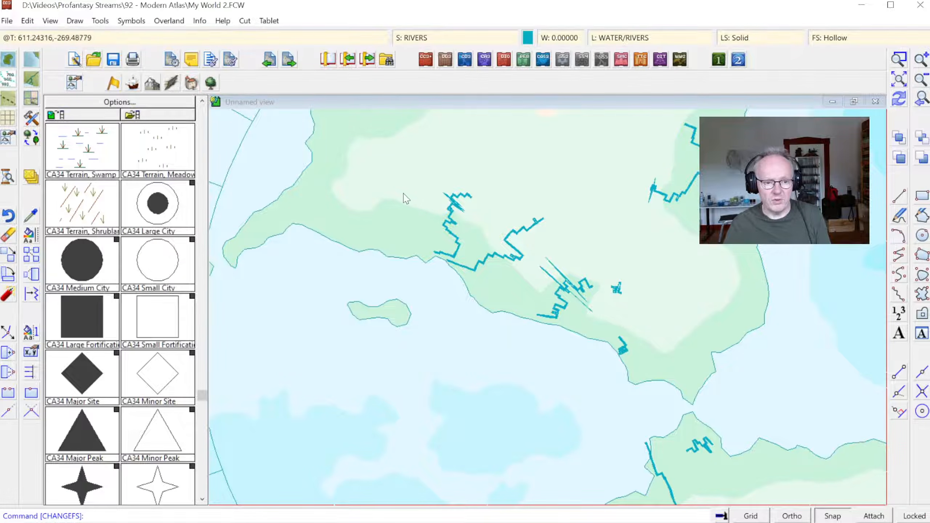
left_click(899, 59)
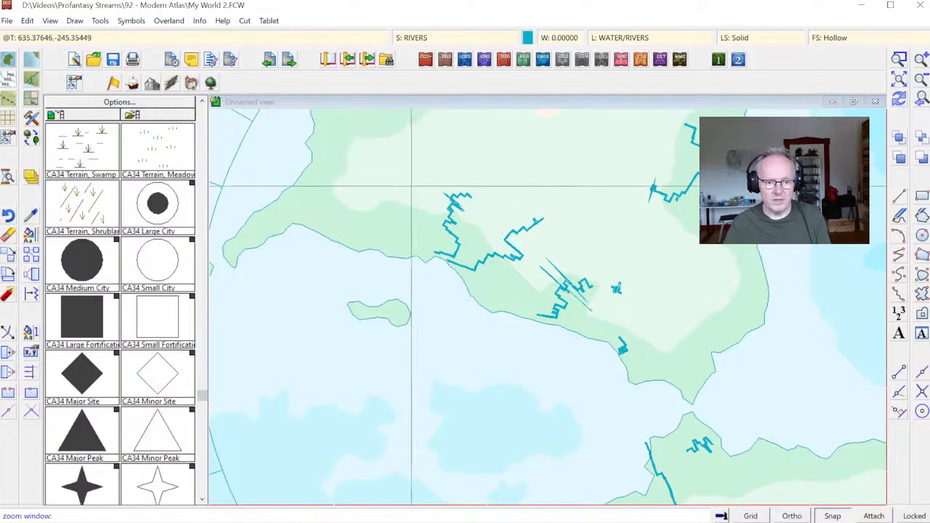
left_click(401, 182)
left_click(535, 317)
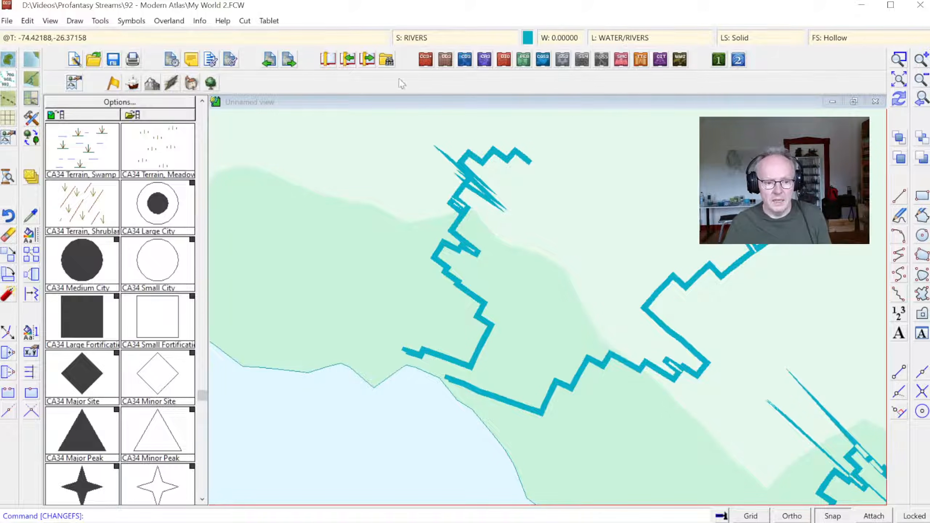
left_click(924, 102)
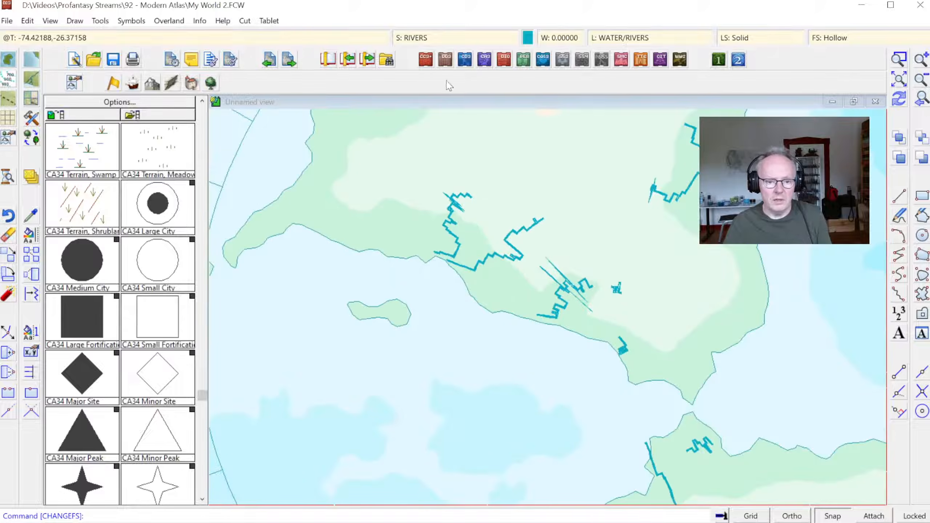
- Undo the last two changes to the rivers' line width
left_click(75, 20)
left_click(28, 20)
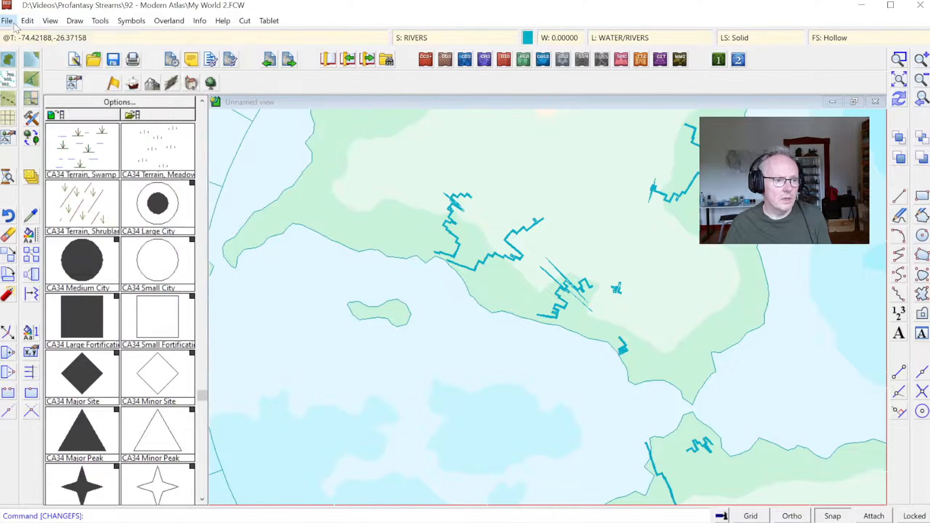
left_click(35, 36)
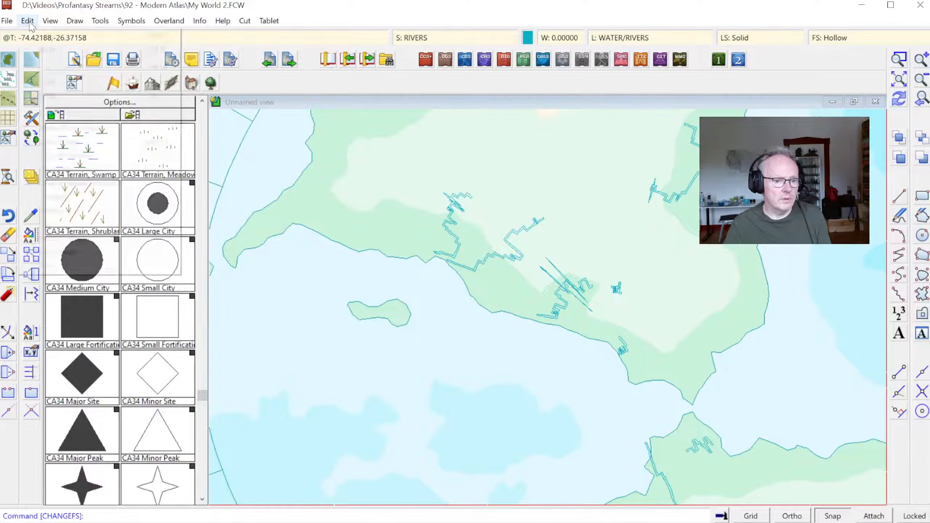
left_click(27, 21)
left_click(46, 36)
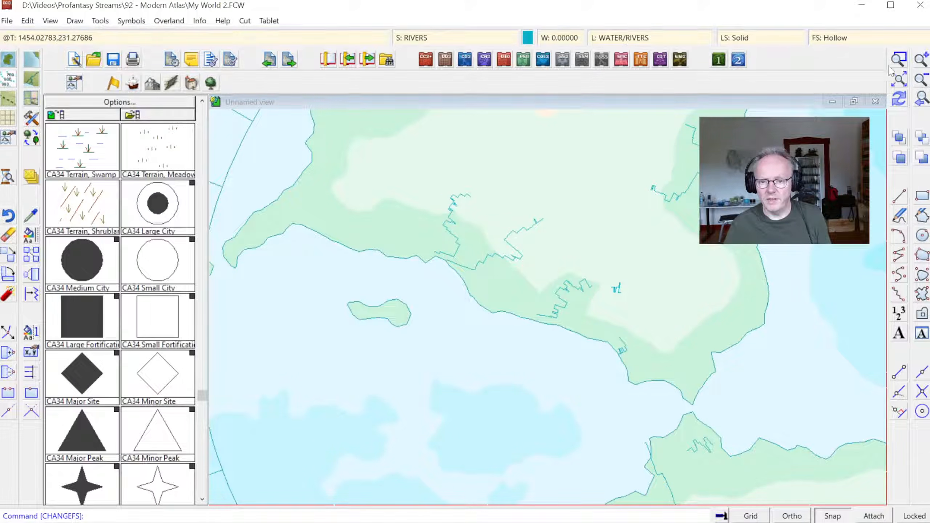
- Examine the river near the polar landmass's eastern coast up close and the rivers across the whole polar region
left_click(898, 58)
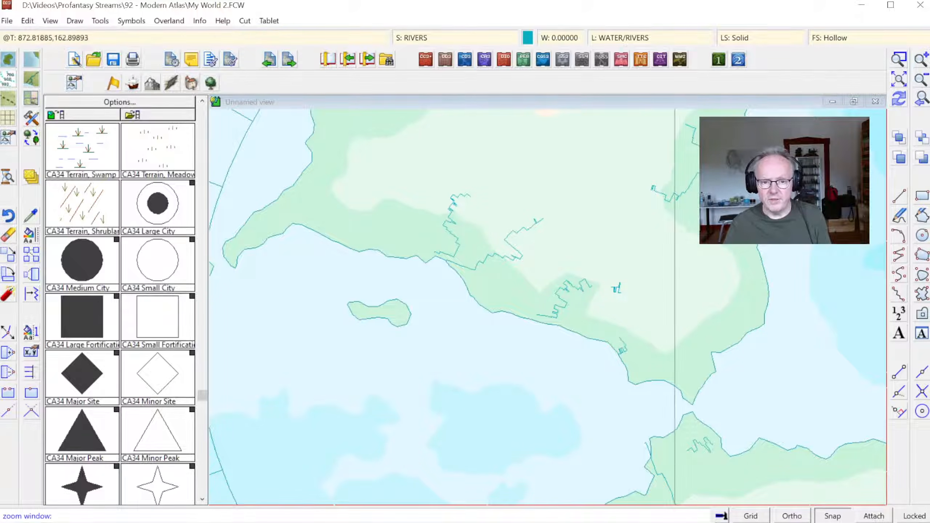
left_click(675, 135)
left_click(760, 221)
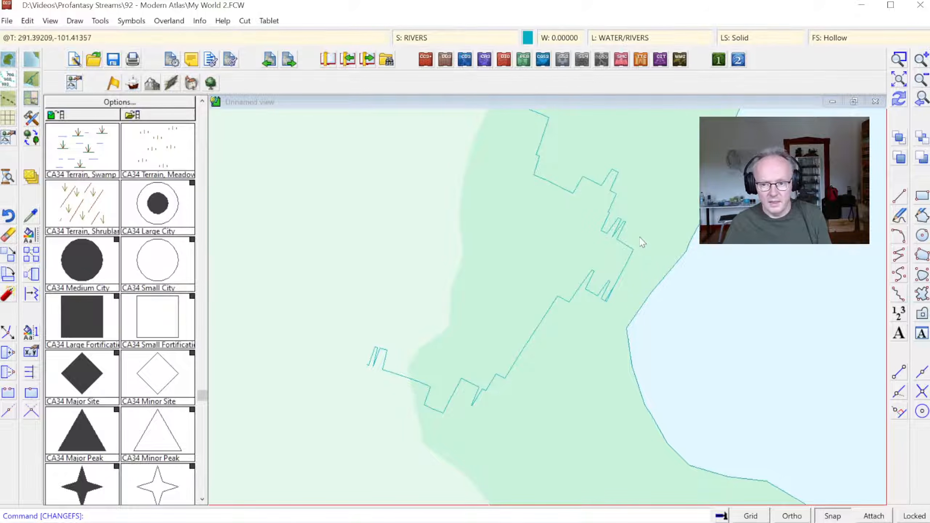
left_click(900, 79)
left_click(899, 60)
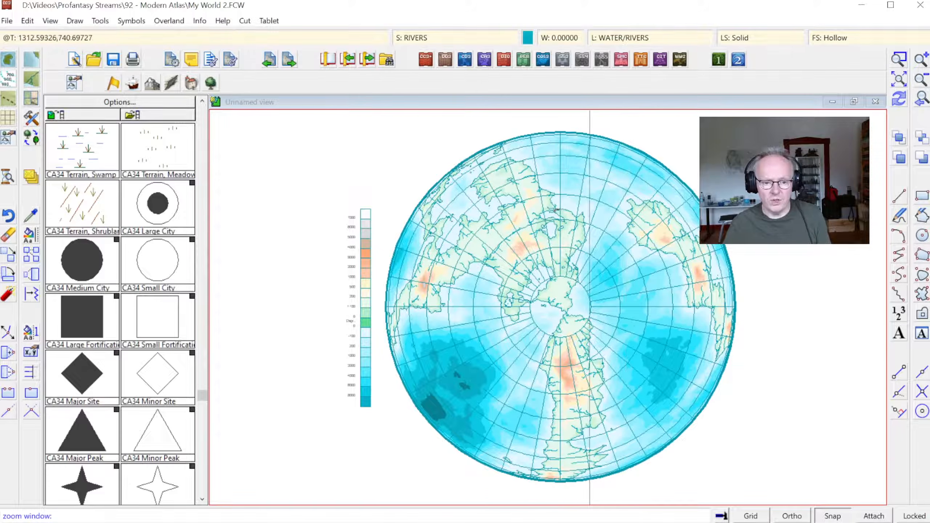
left_click(492, 263)
left_click(603, 353)
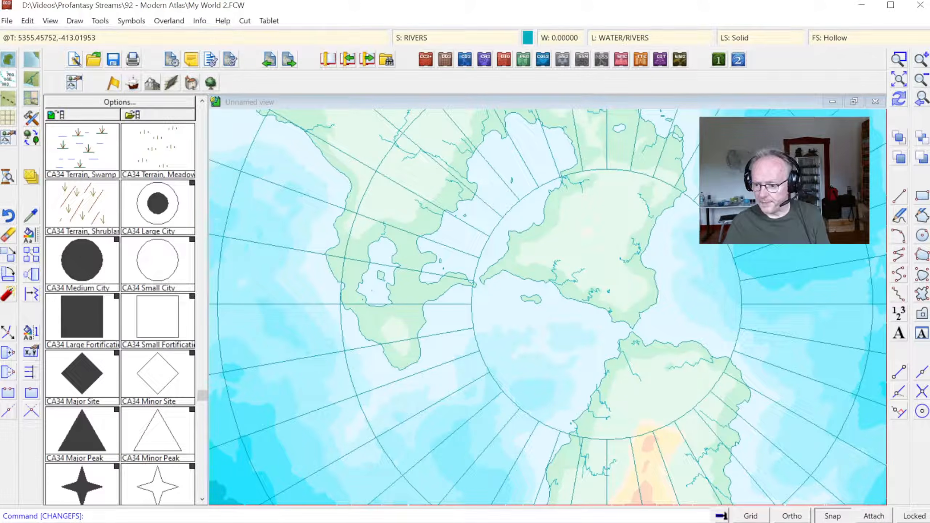
left_click(899, 79)
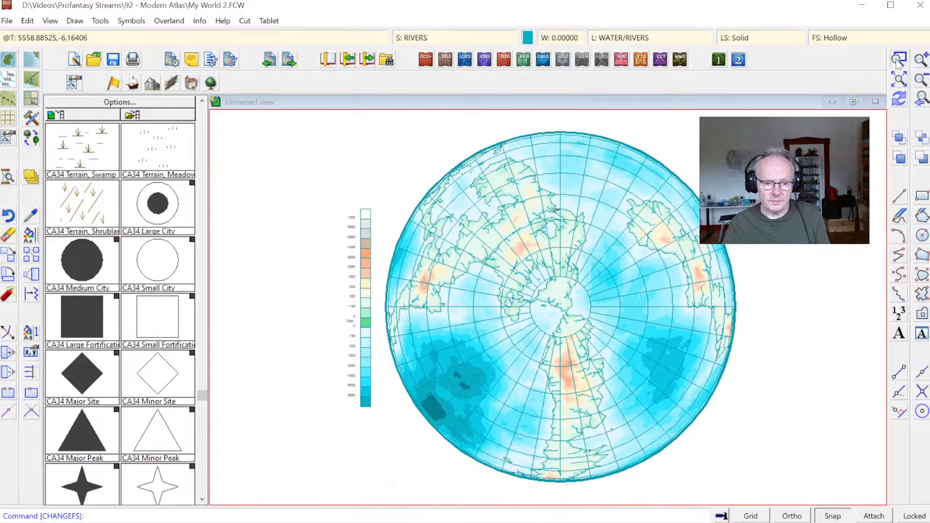
left_click(898, 59)
left_click(483, 255)
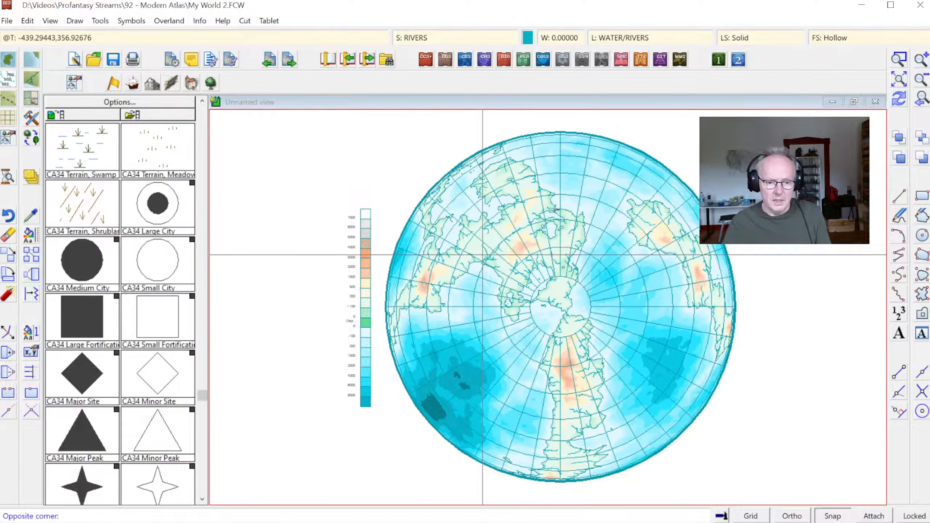
left_click(601, 365)
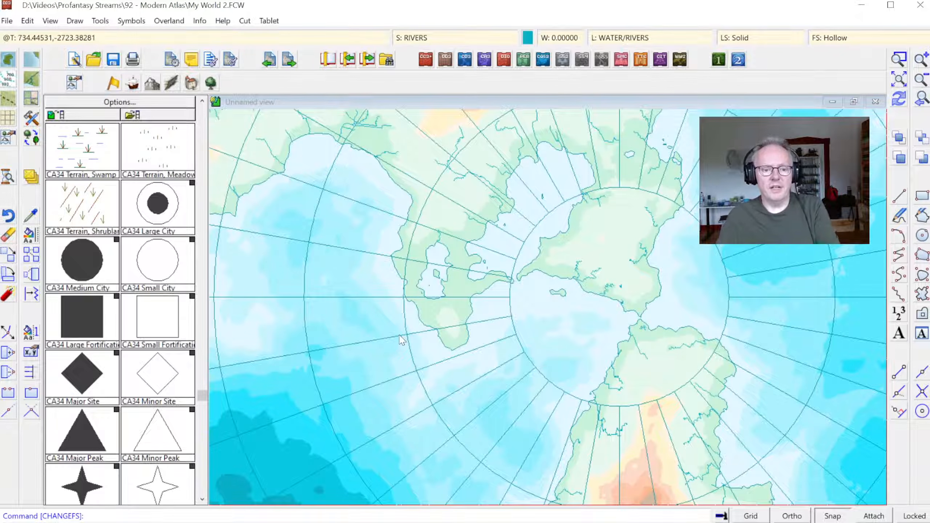
- Inspect the area around the city of Chelekar and return to the full world map
left_click(898, 79)
left_click(899, 60)
left_click(542, 200)
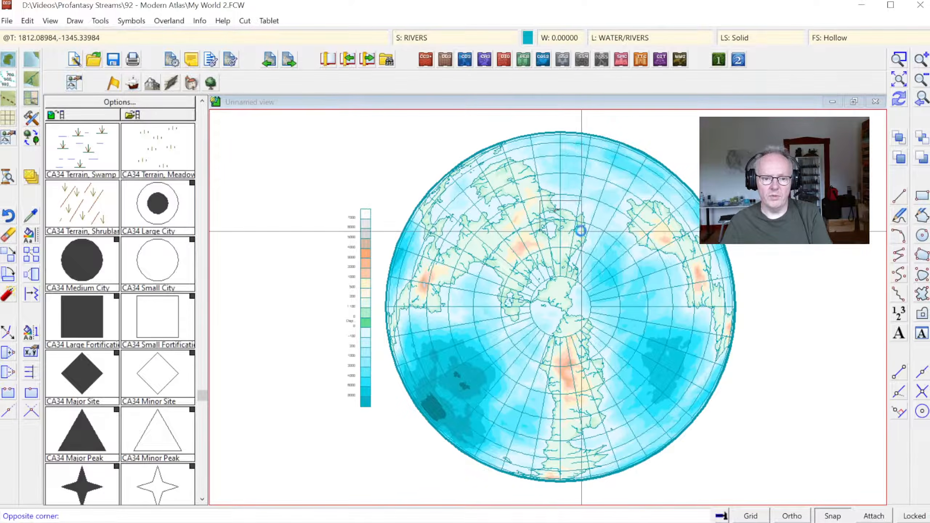
left_click(580, 231)
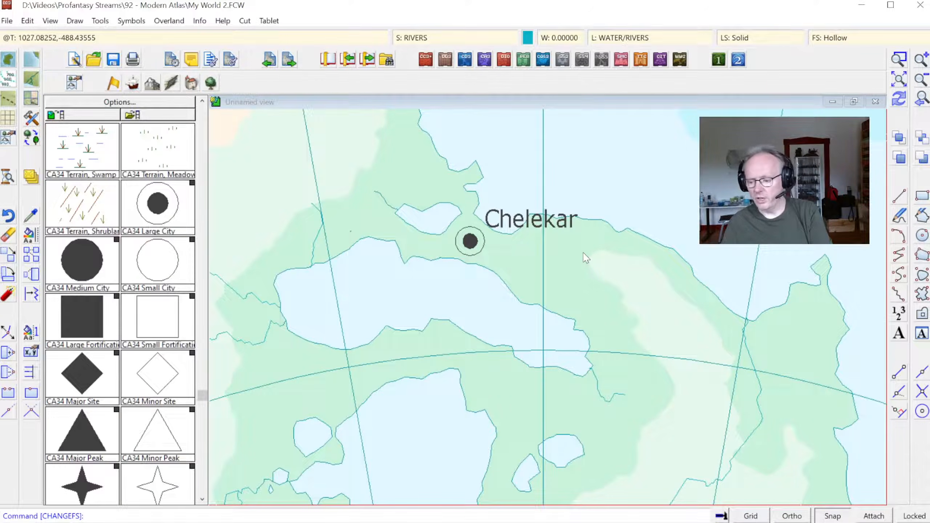
left_click(899, 81)
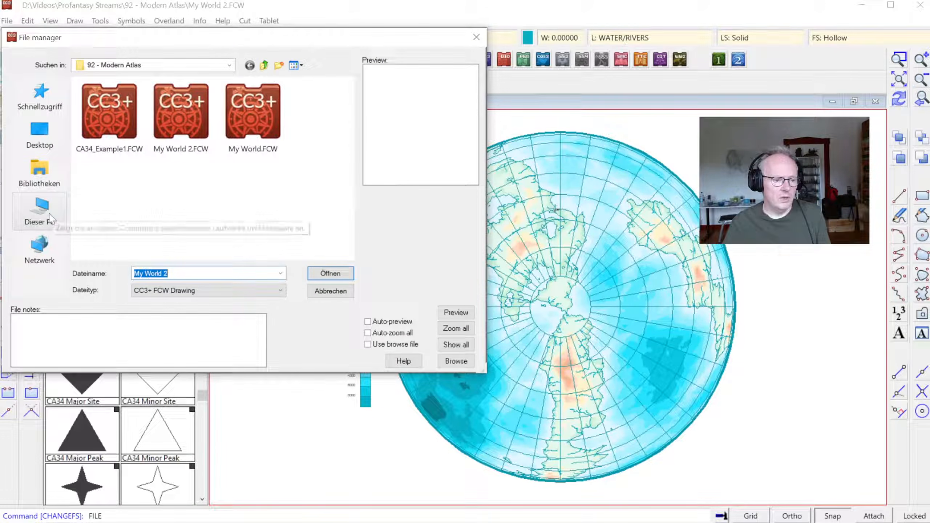
- Browse to the ProFantasy folder inside Dokumente for a drawing to open
left_click(44, 179)
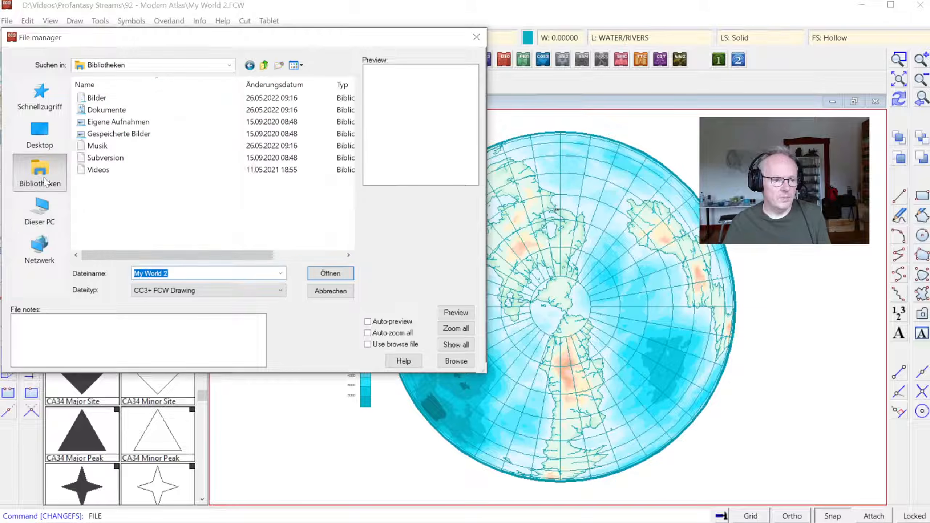
double_click(107, 111)
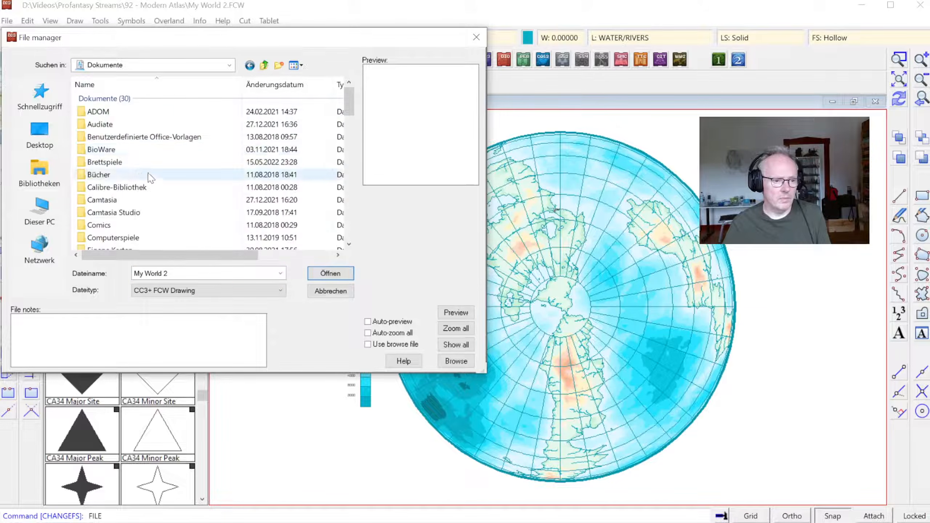
scroll(128, 197, "down", 10)
scroll(123, 126, "up", 4)
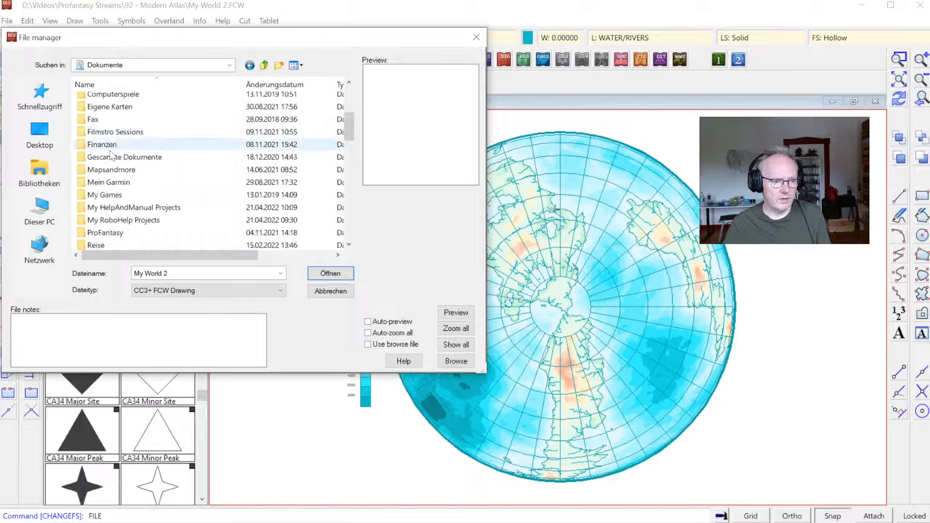
scroll(108, 139, "up", 2)
scroll(107, 165, "down", 2)
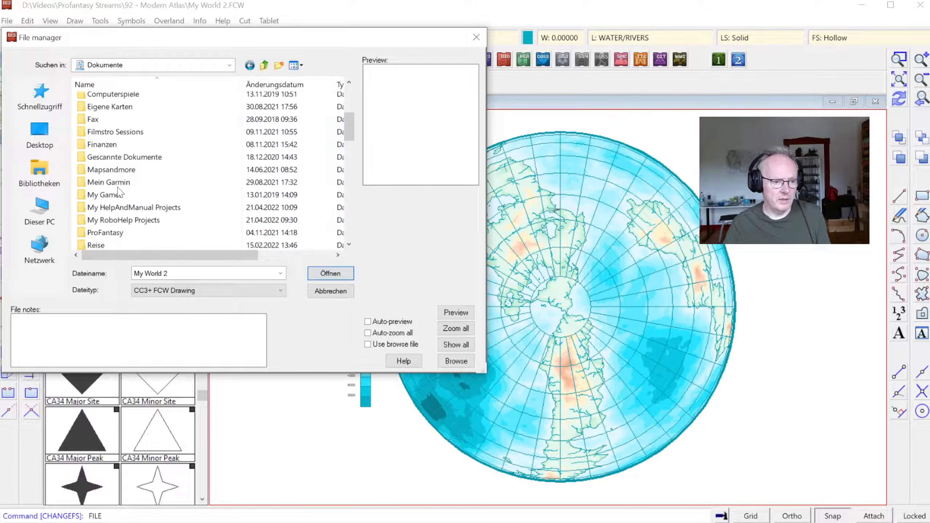
double_click(107, 233)
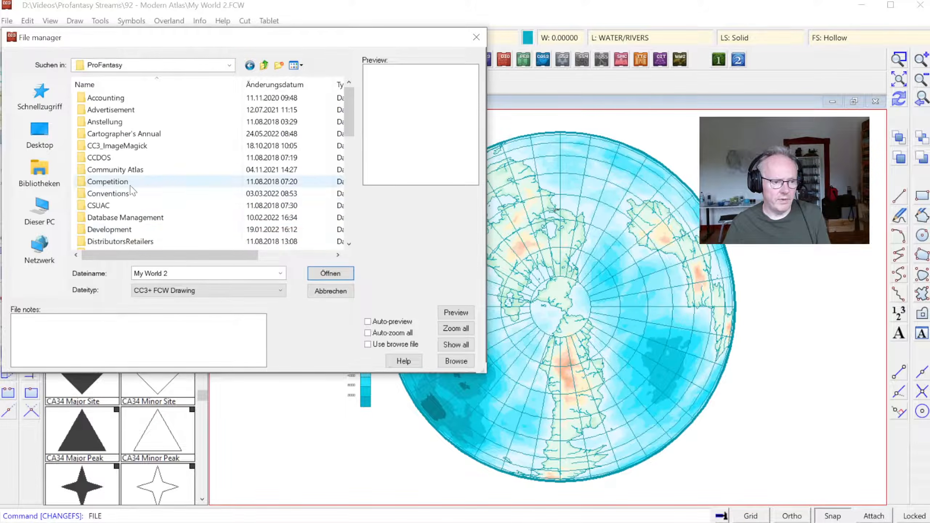
- Go to the folder 34 - Modern Atlas inside Cartographer's Annual
scroll(139, 178, "down", 4)
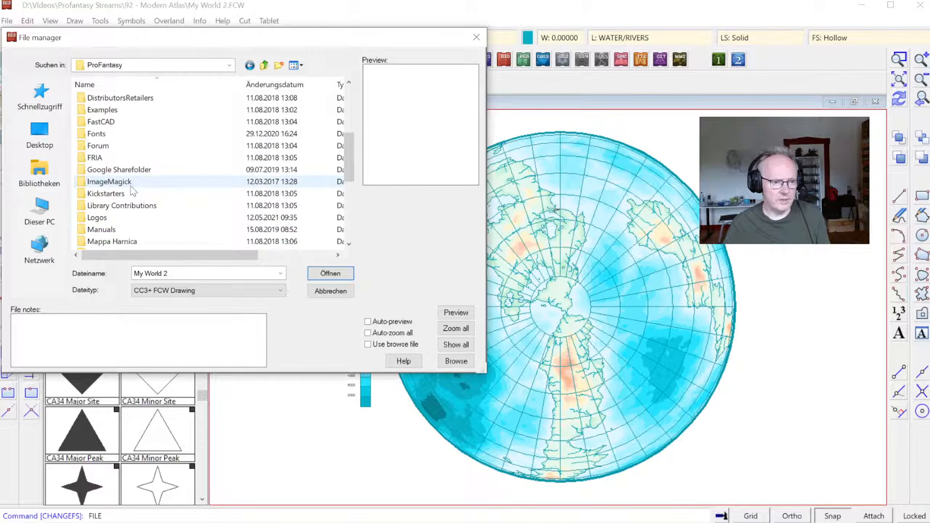
scroll(141, 158, "down", 5)
scroll(140, 135, "up", 8)
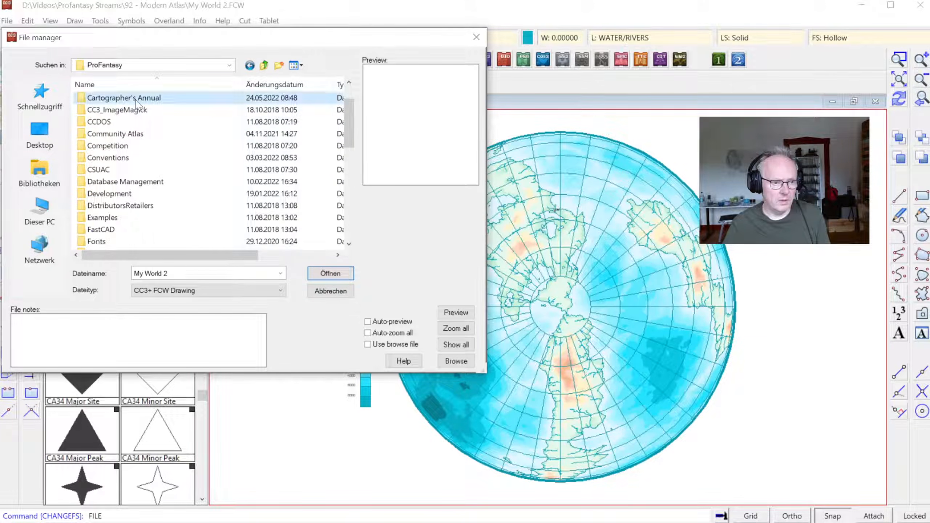
double_click(124, 99)
scroll(130, 190, "down", 4)
scroll(129, 192, "up", 4)
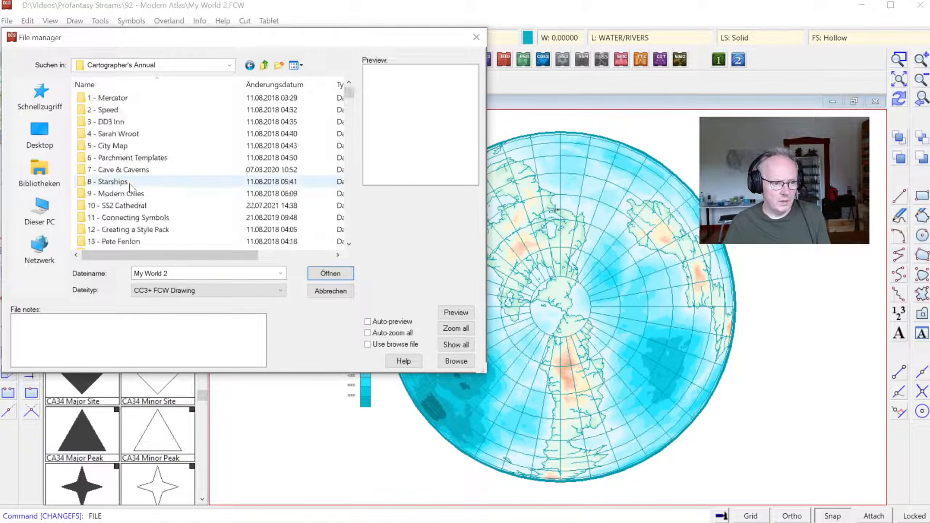
scroll(120, 194, "down", 8)
double_click(113, 205)
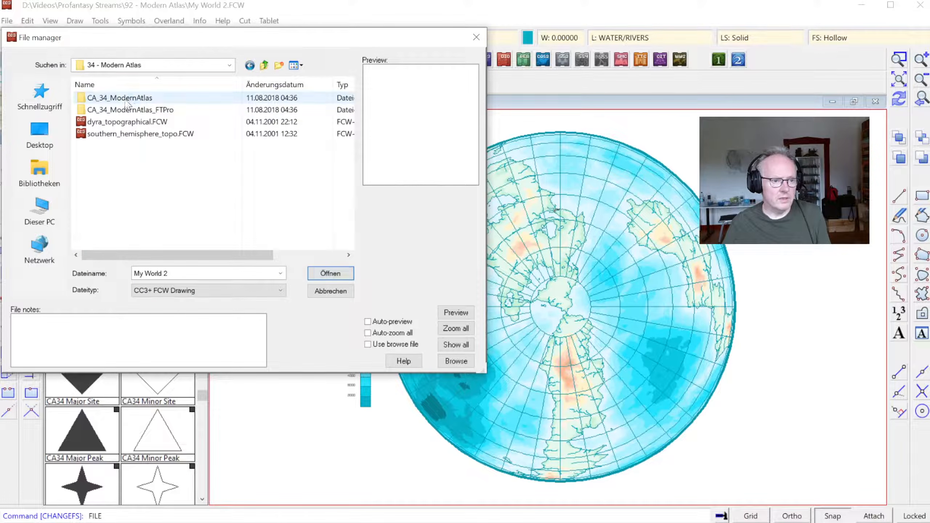
- Open CA34_Example1_Political.FCW from the folder CA_34_ModernAtlas\Annual\Issue 34 - Modern Atlas
double_click(124, 98)
double_click(124, 99)
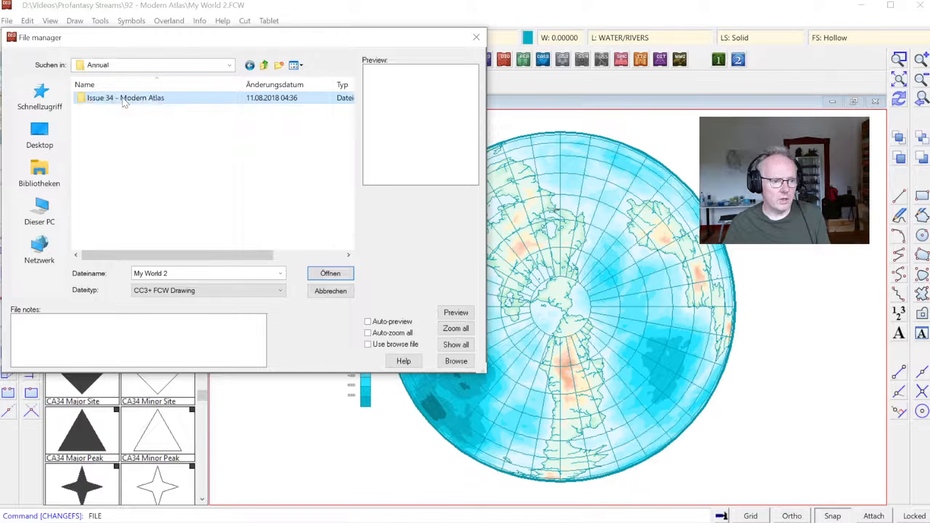
double_click(124, 99)
double_click(125, 122)
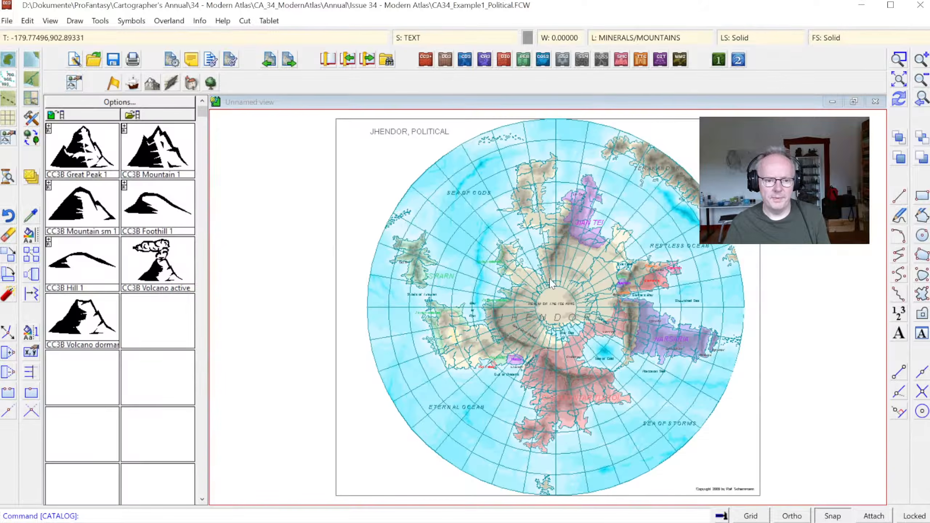
- Examine the Jhendor political map's polar region and the area around Fire Lake and Gontar's Bay up close
left_click(898, 59)
left_click(458, 224)
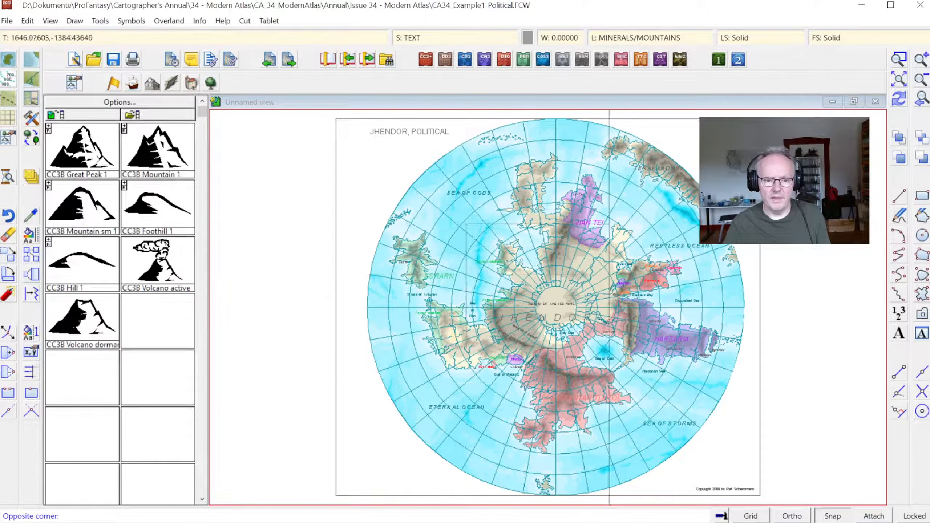
left_click(611, 353)
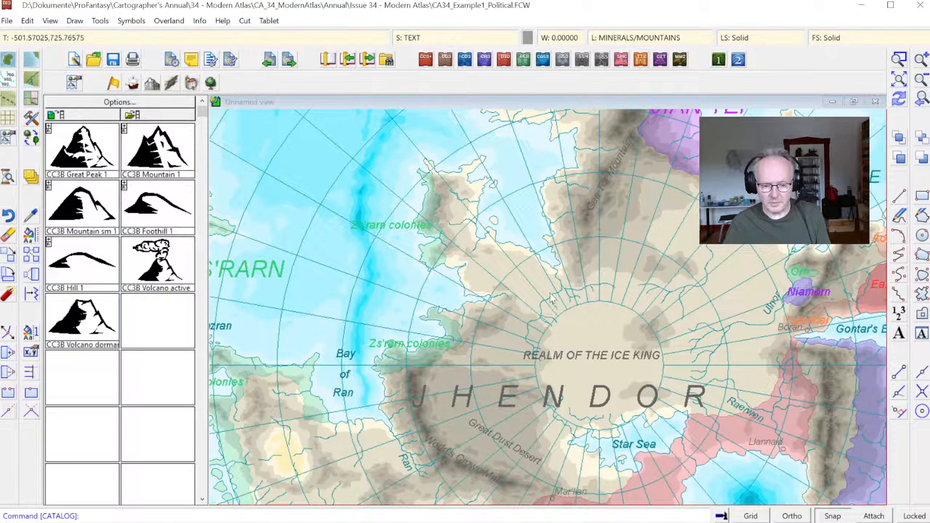
left_click(899, 78)
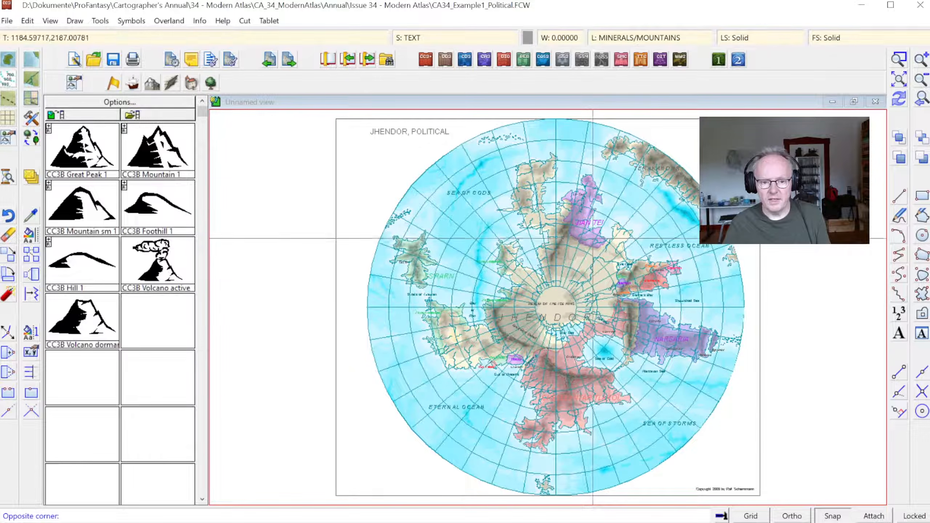
scroll(692, 316, "up", 3)
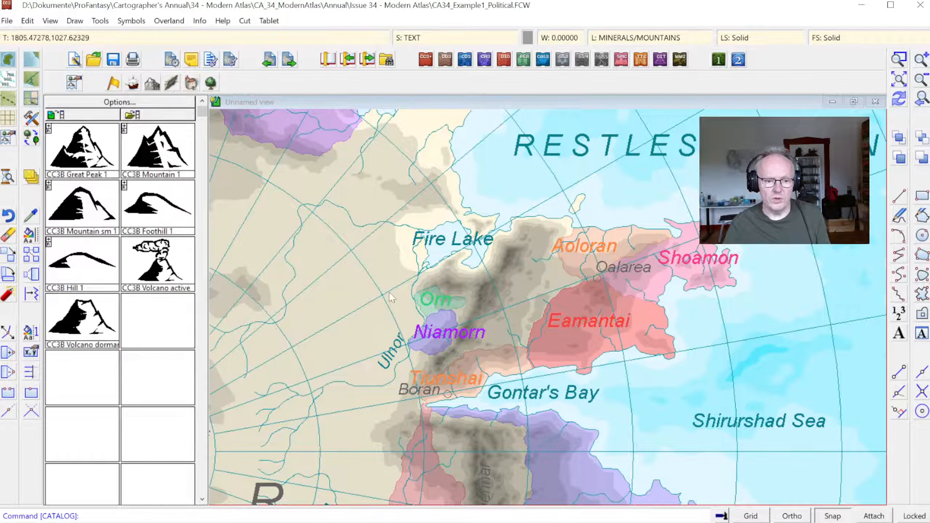
- Reopen the recent drawing My World 2.FCW without saving changes to the political example map
left_click(899, 80)
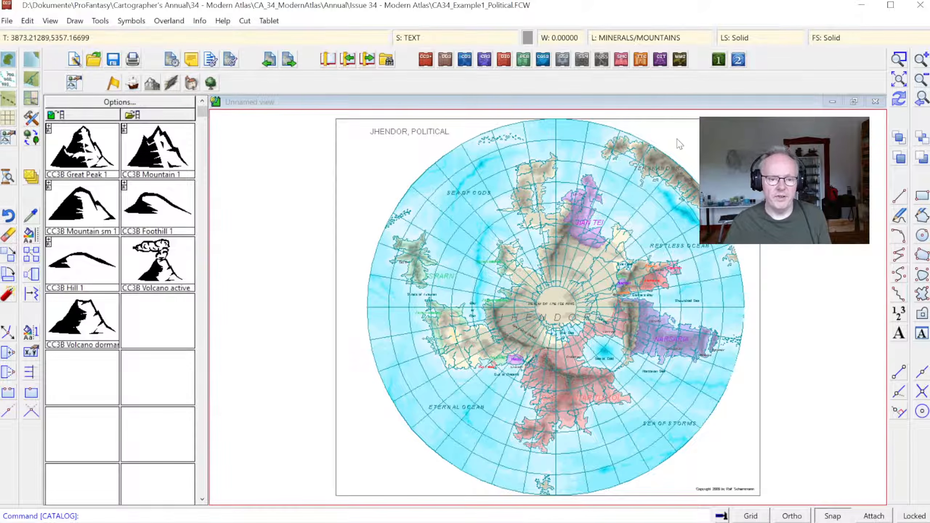
left_click(7, 20)
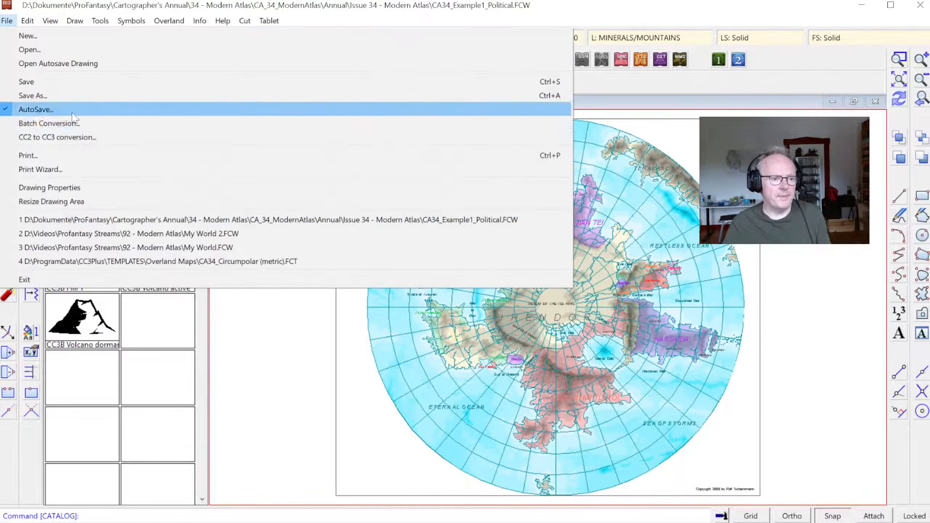
left_click(127, 234)
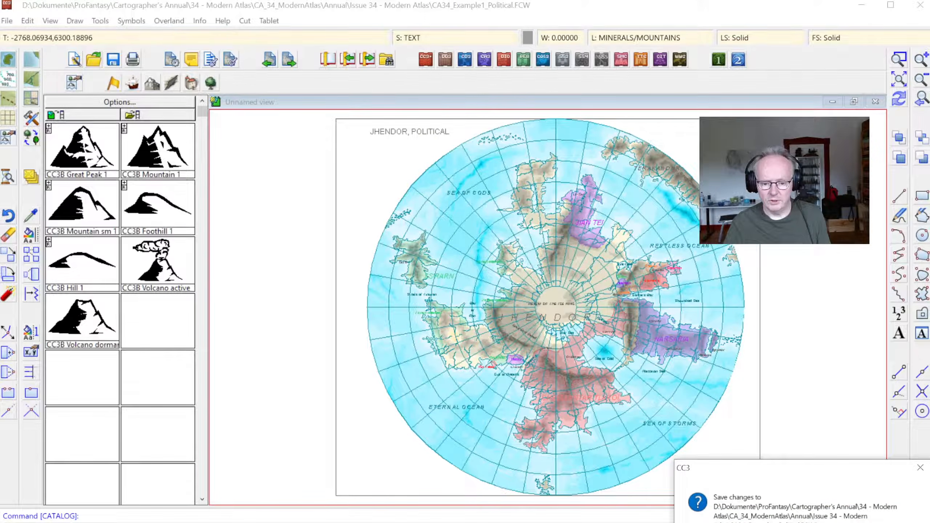
key("n")
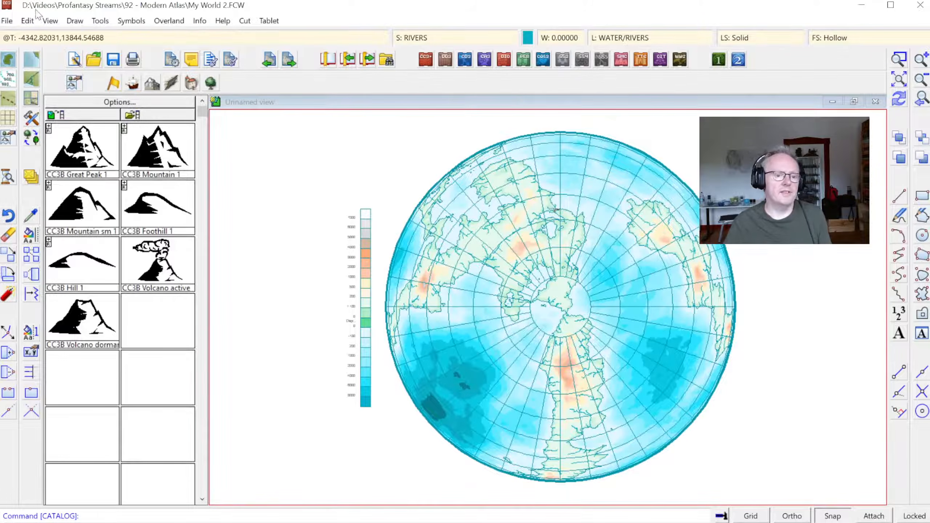
- Save the world map as a separate drawing named My World 2 - Political.FCW
left_click(7, 20)
left_click(18, 93)
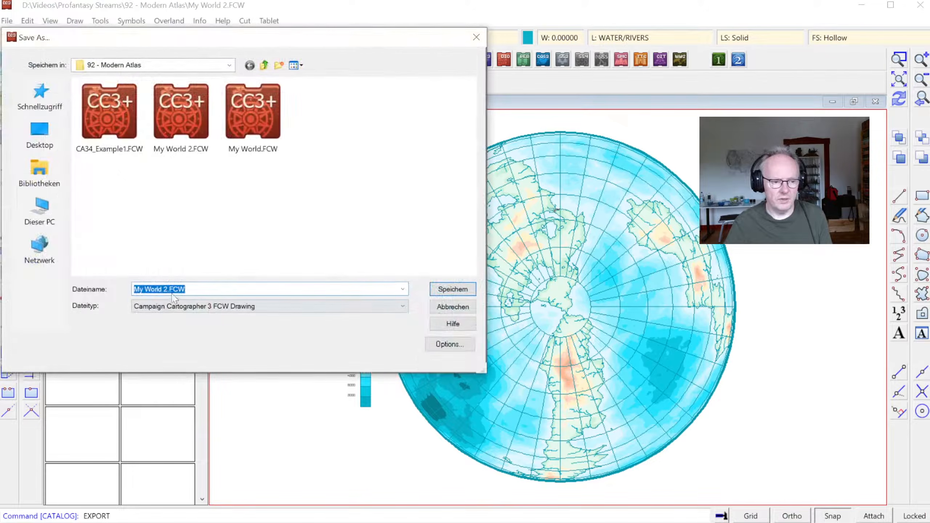
left_click(170, 289)
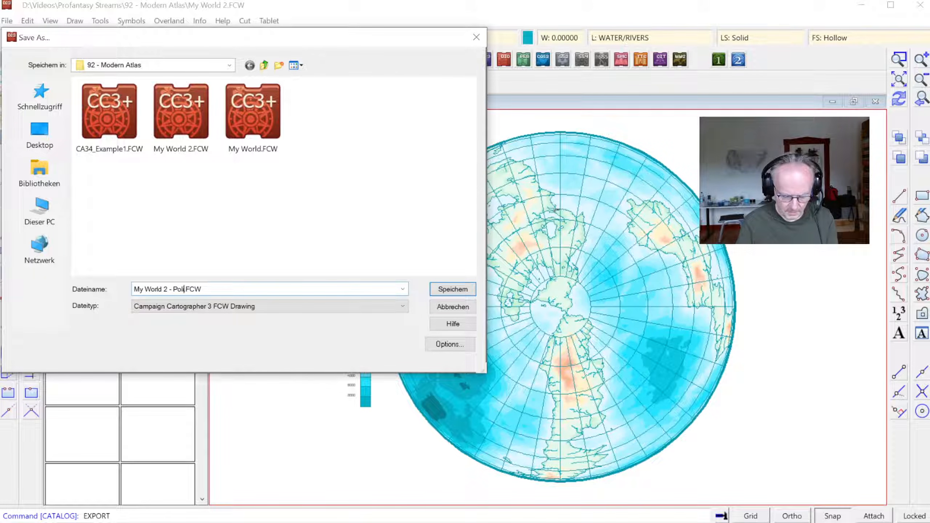
type("- Political")
key("Return")
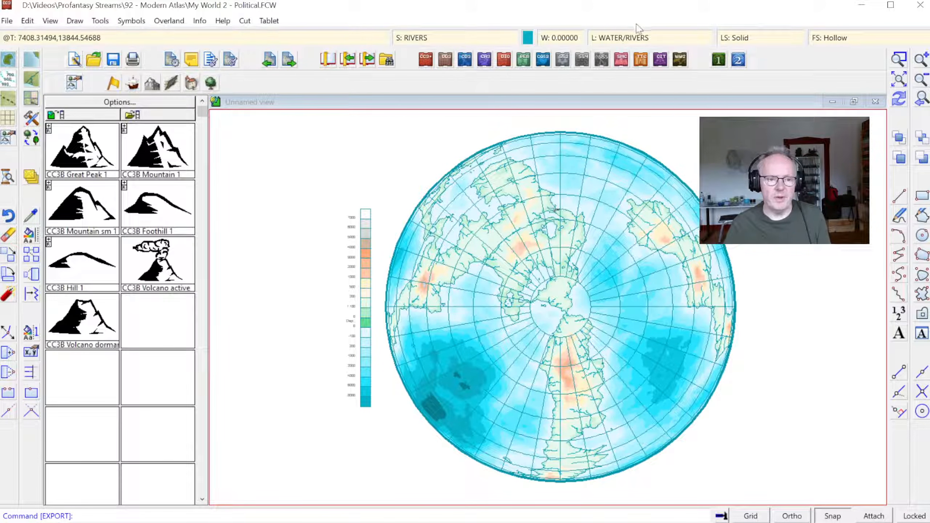
- Make CONTOURS (LAND) the current sheet and hide all other sheets
left_click(432, 38)
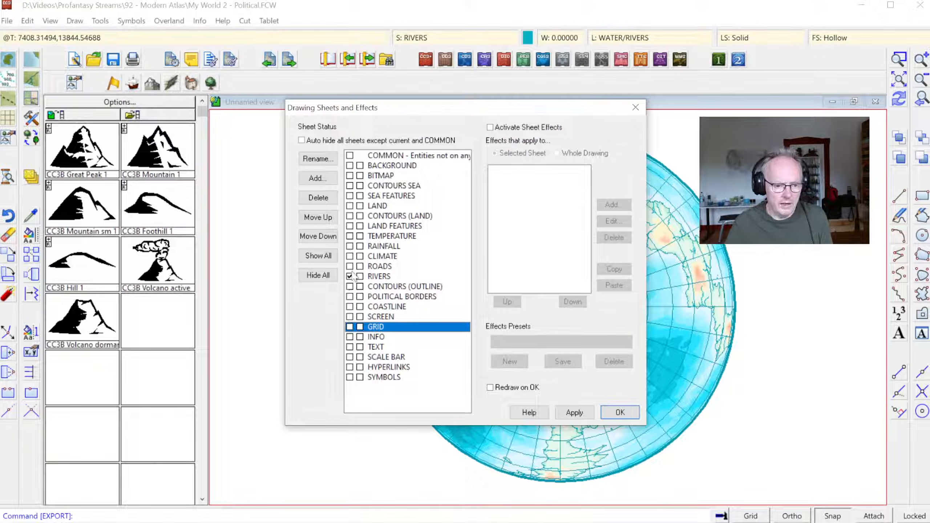
left_click(349, 216)
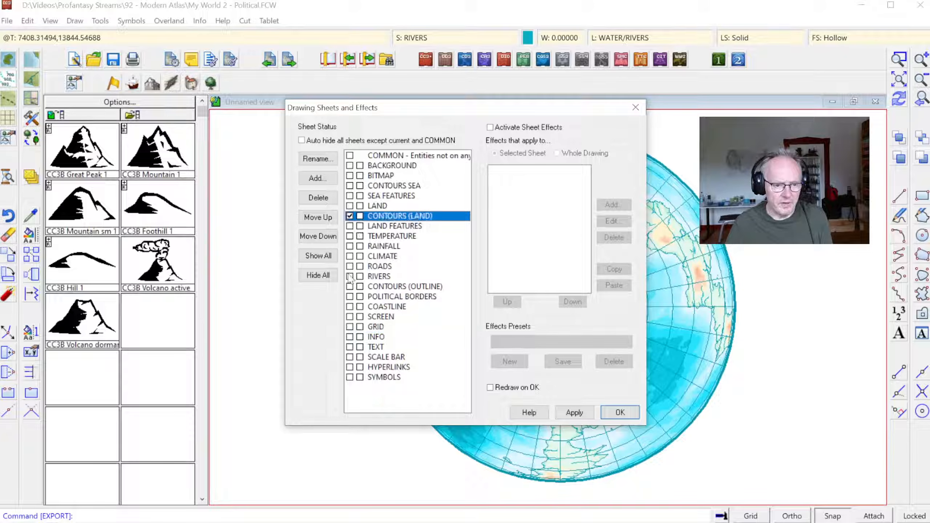
left_click(324, 278)
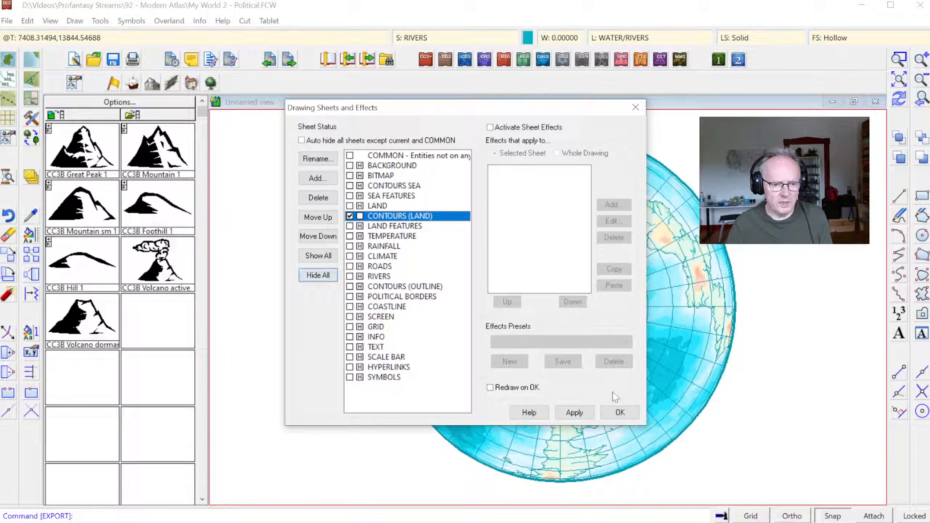
left_click(619, 411)
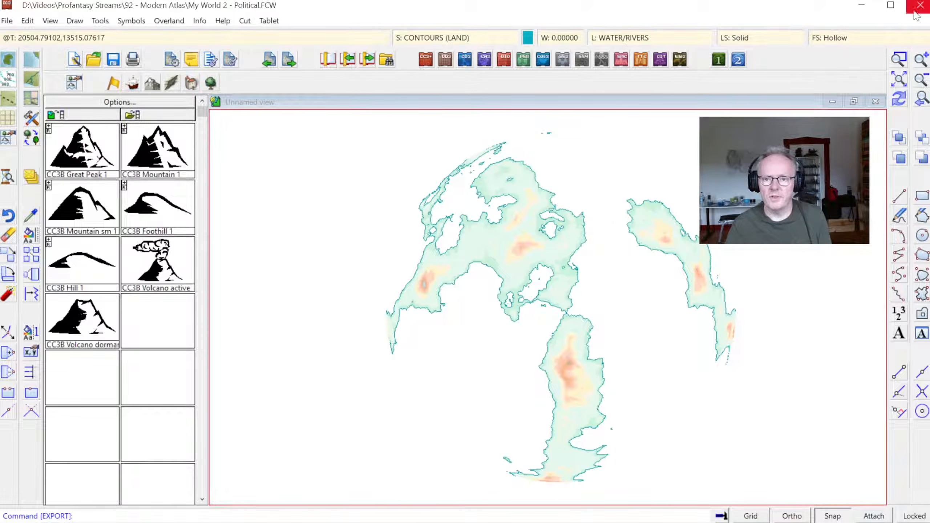
- Change the color of the base land contour to the palest beige, selecting it by the existing color of its coastline edge
left_click(899, 59)
left_click(424, 200)
left_click(608, 339)
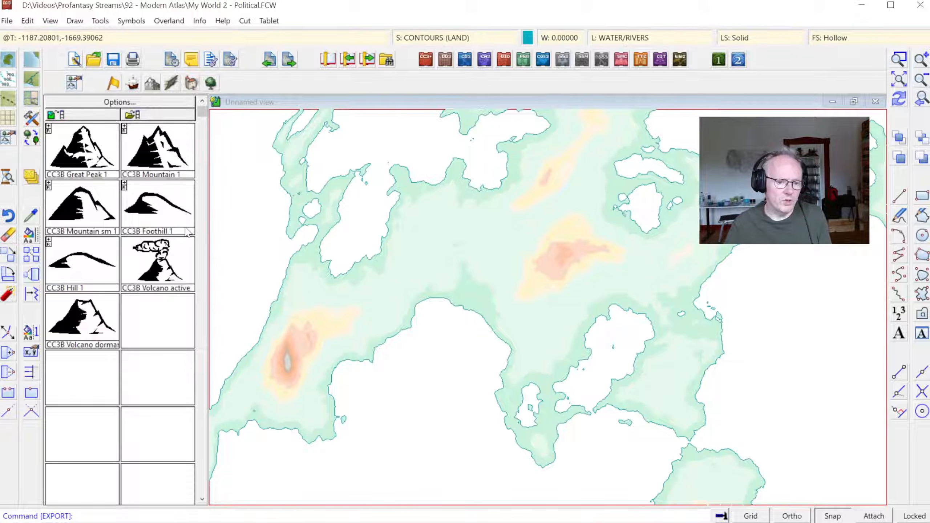
right_click(37, 239)
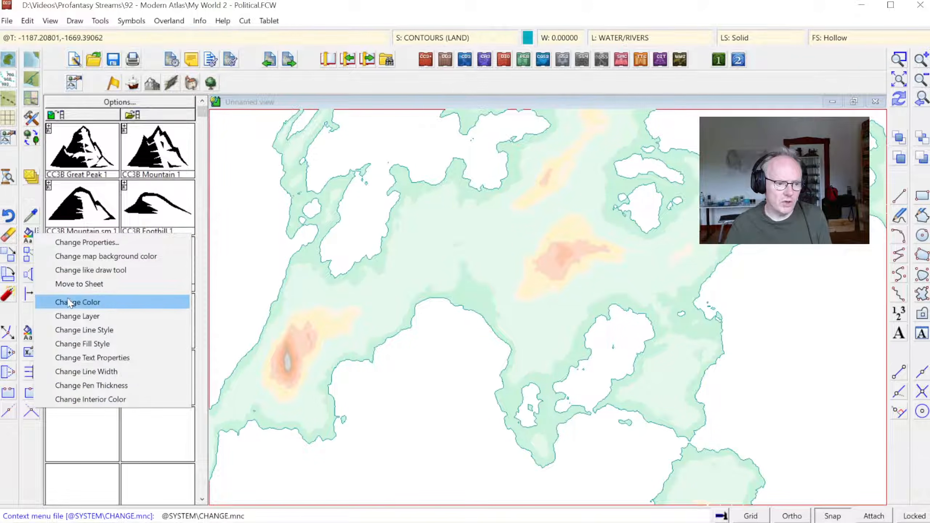
left_click(70, 302)
right_click(431, 256)
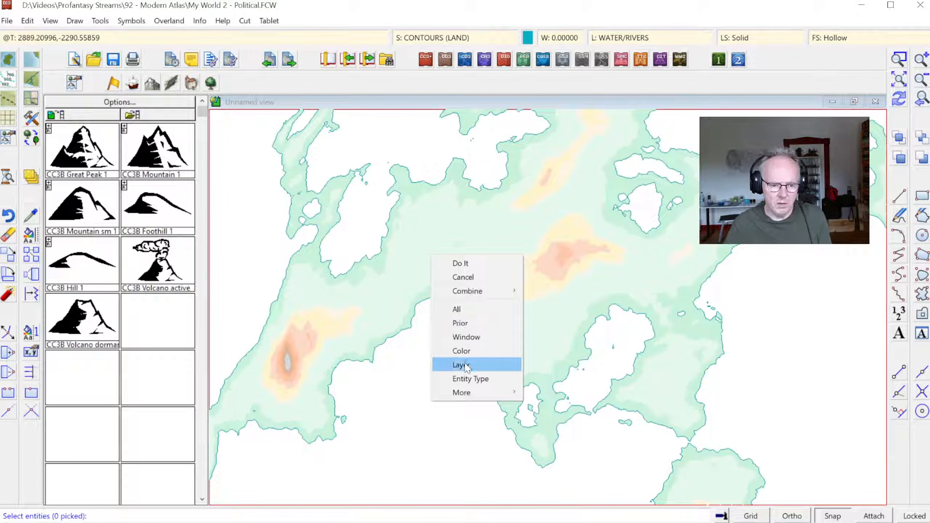
left_click(466, 351)
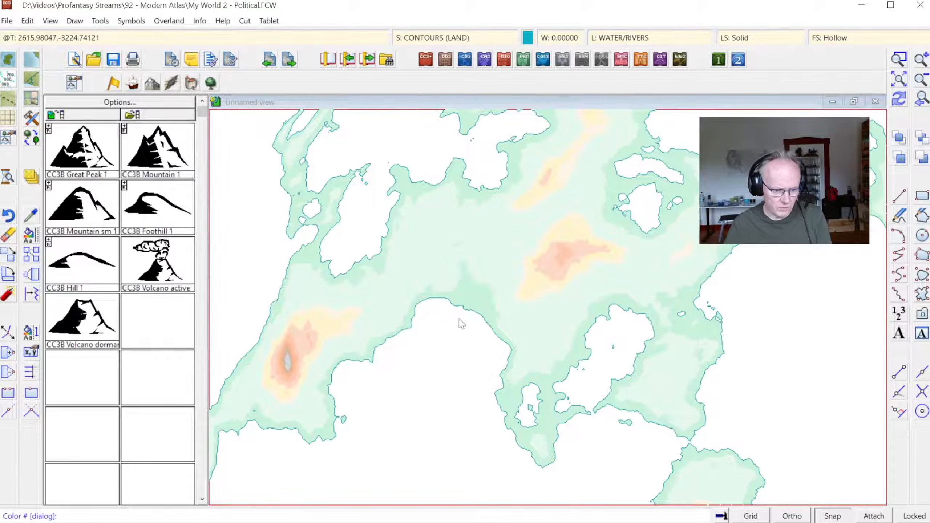
left_click(478, 322)
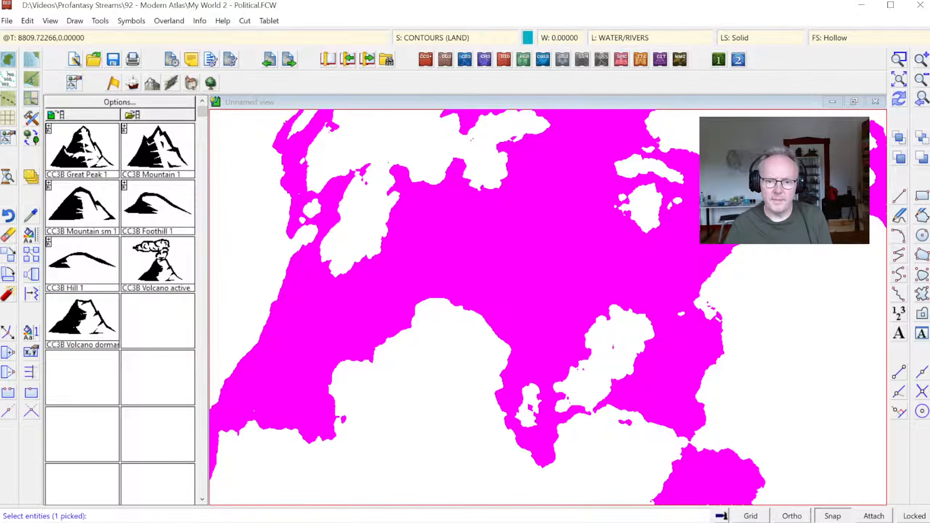
left_click(899, 99)
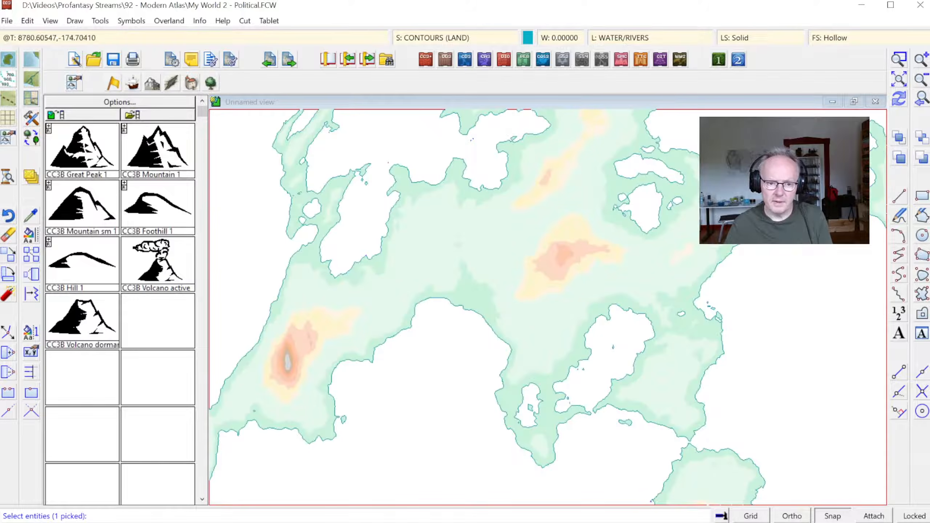
right_click(487, 205)
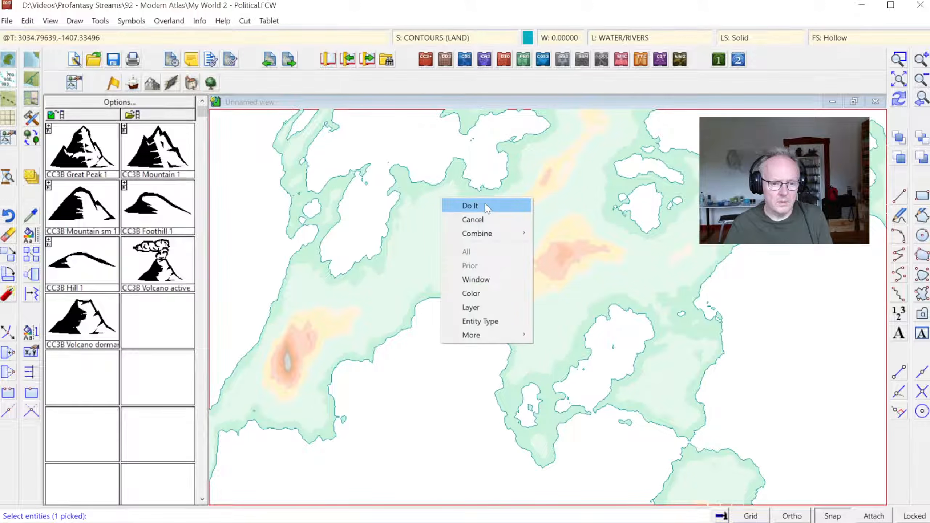
left_click(487, 206)
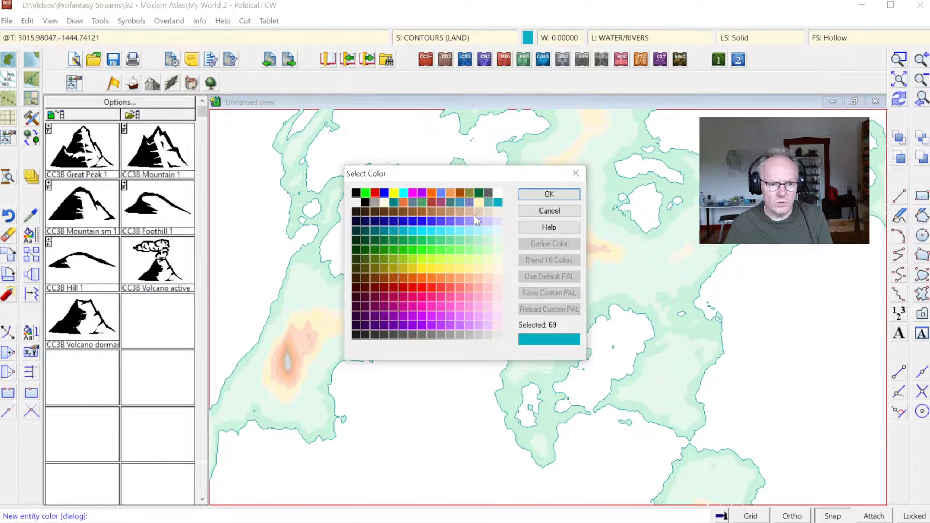
left_click(498, 213)
left_click(547, 195)
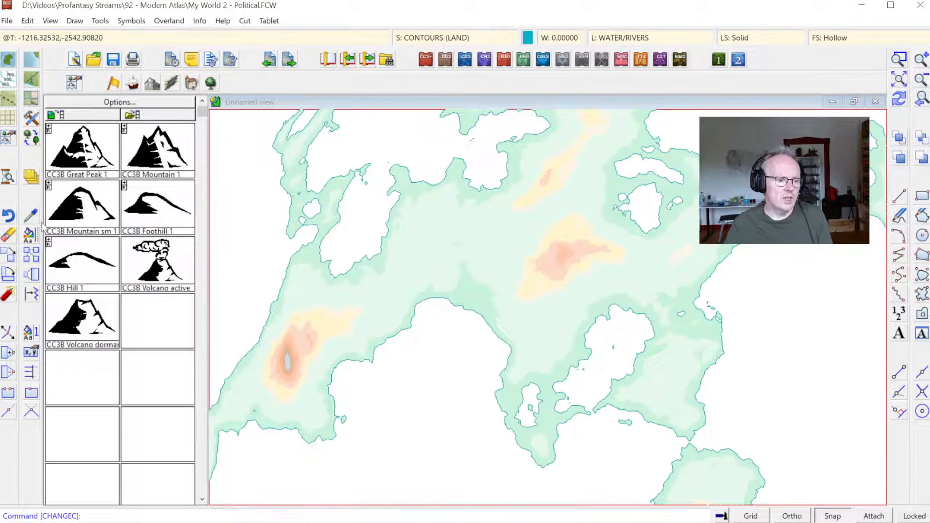
- Change the fill style of the base land contour by reusing the prior selection, and redraw the map
right_click(32, 234)
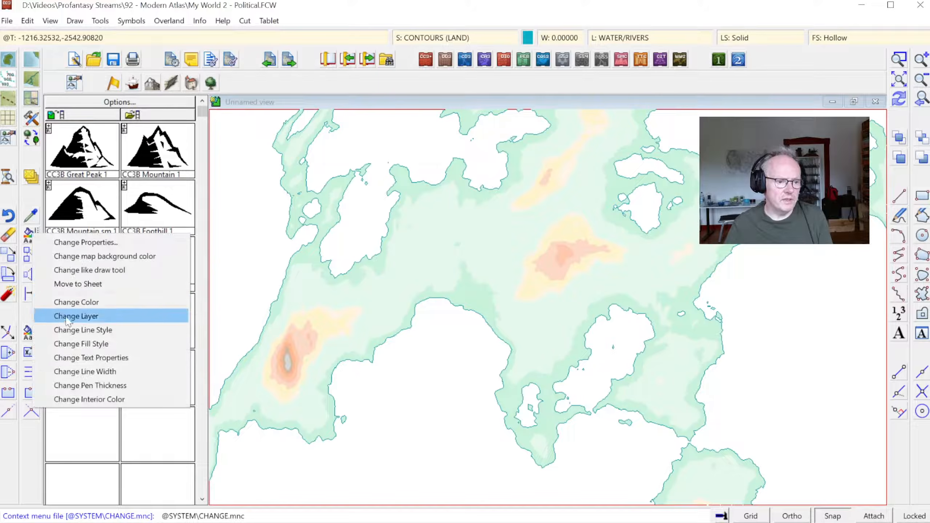
left_click(84, 346)
right_click(453, 272)
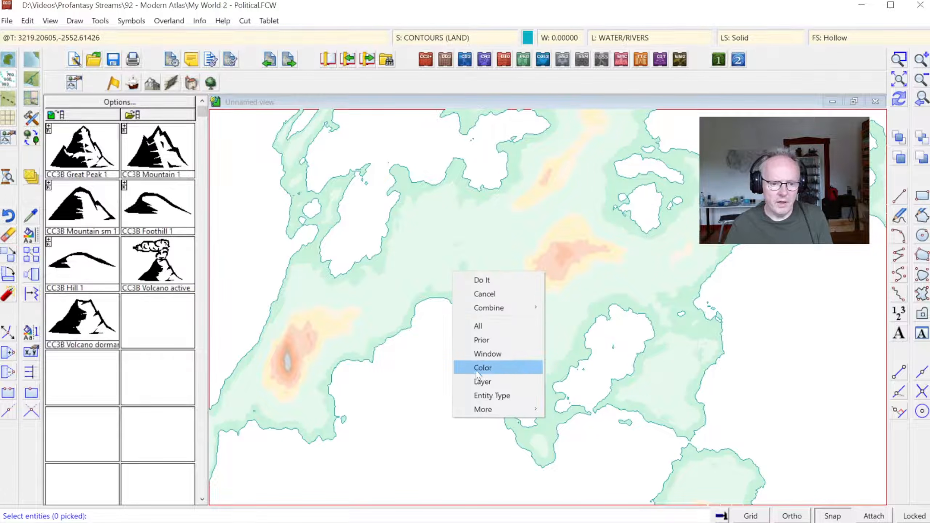
left_click(477, 340)
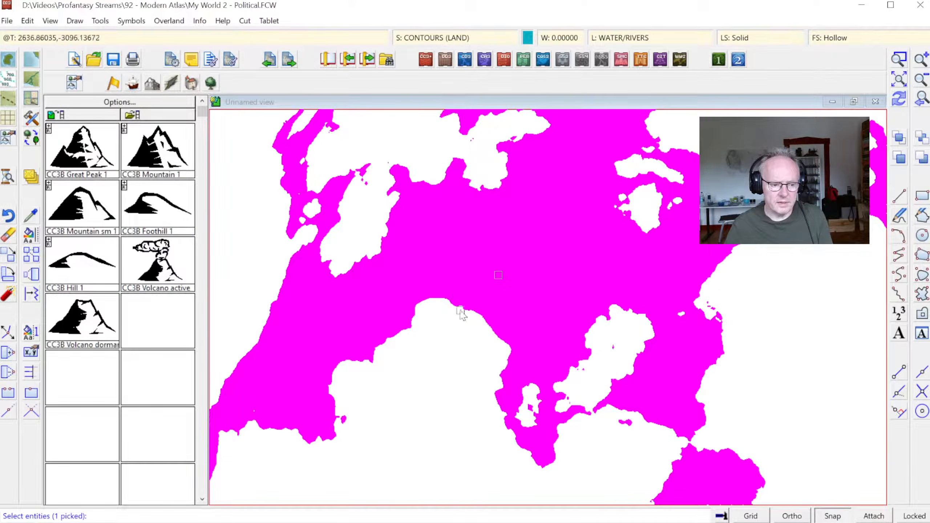
key("d")
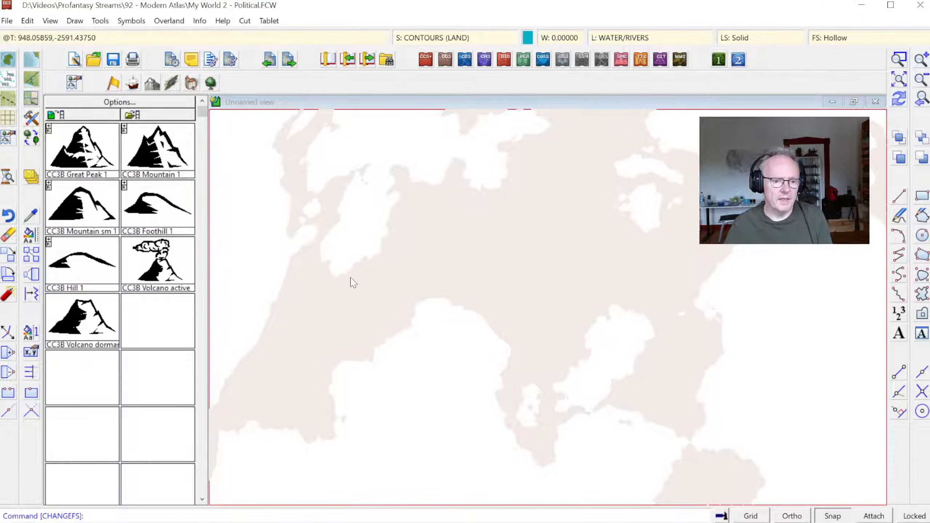
left_click(897, 99)
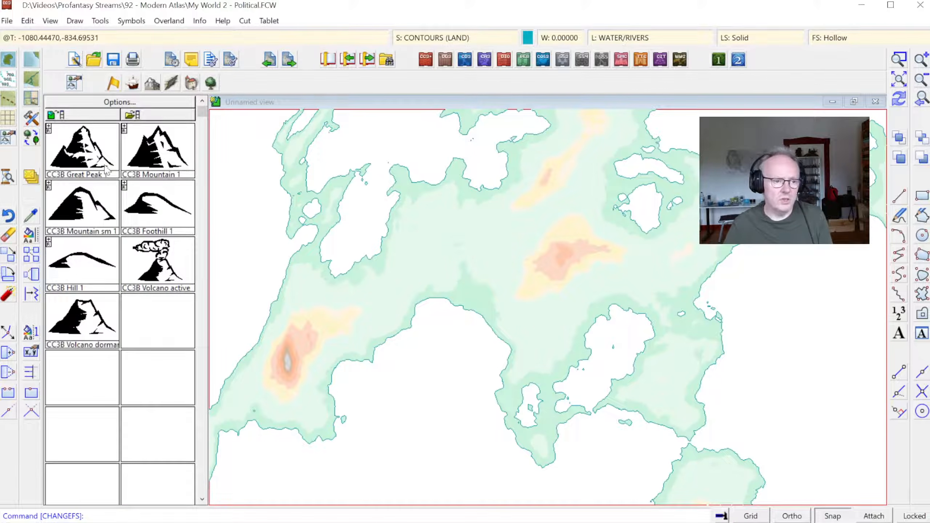
right_click(34, 179)
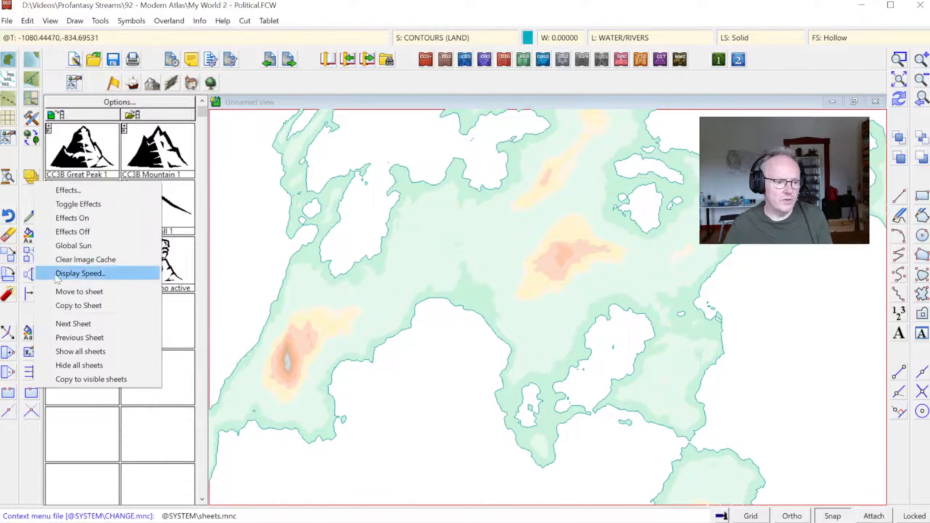
left_click(24, 236)
right_click(26, 238)
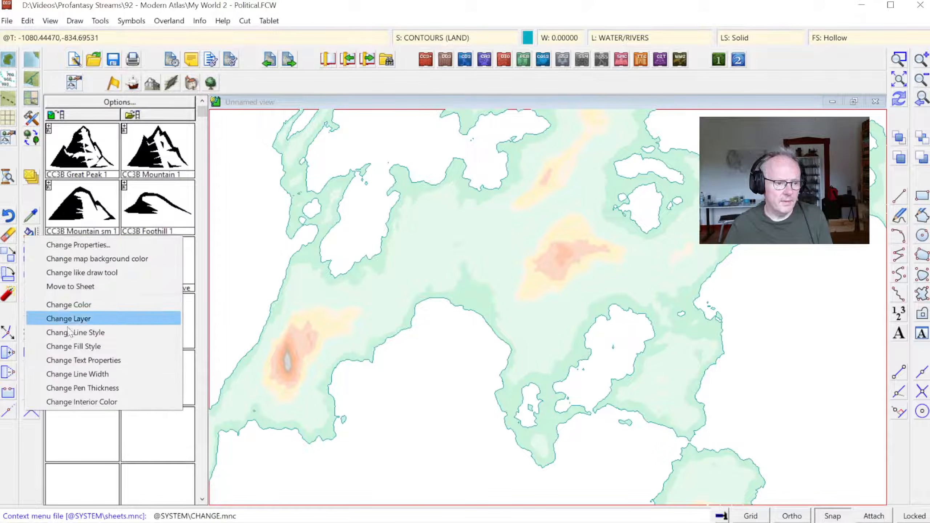
left_click(75, 346)
right_click(406, 314)
left_click(441, 365)
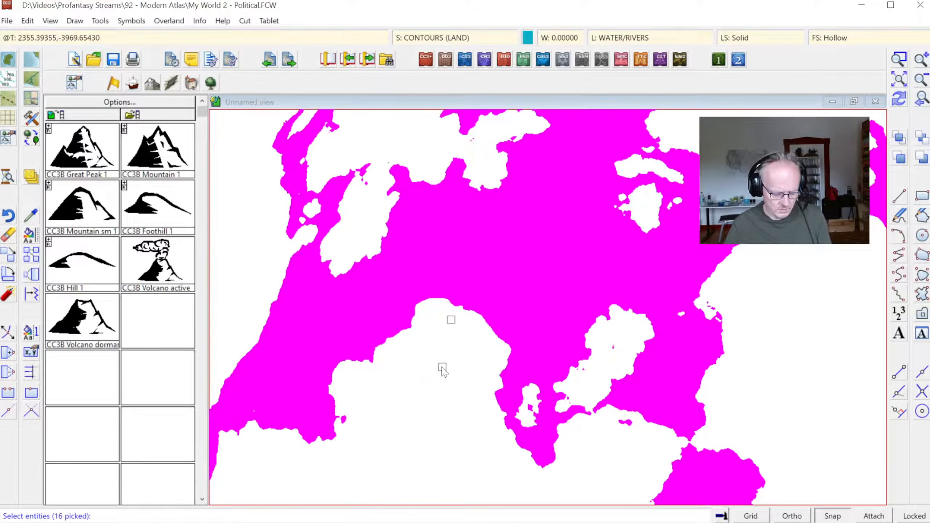
right_click(443, 368)
mouse_move(462, 400)
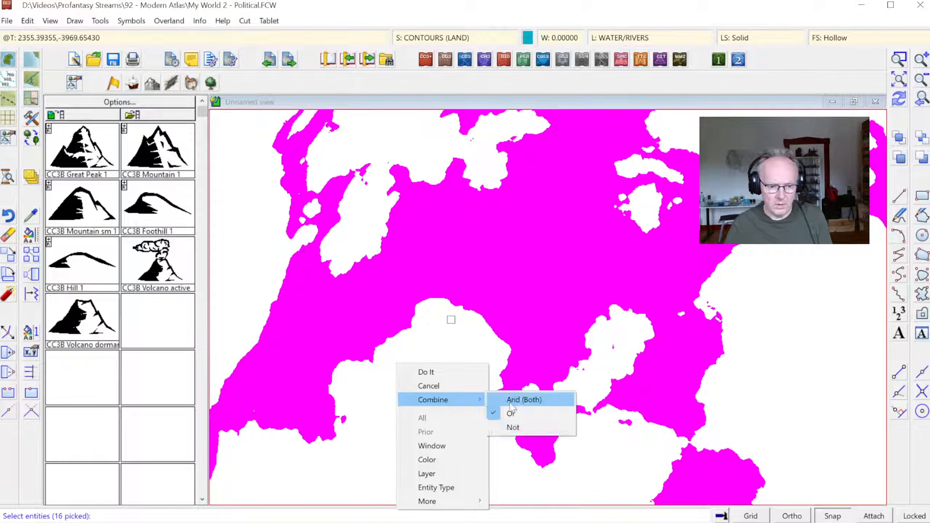
left_click(534, 428)
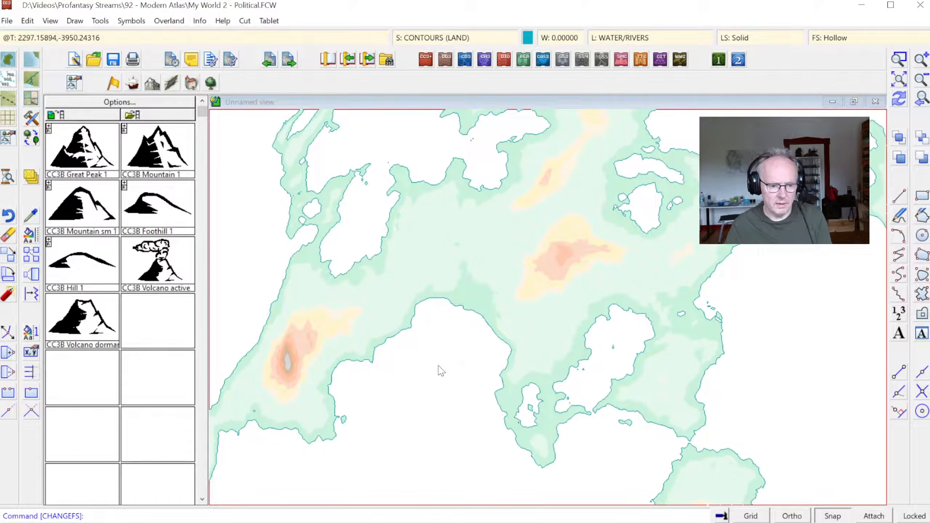
- Change the fill style of all land contours to solid 10 Bitmap, excluding the base contour from the selection by its color
right_click(442, 341)
right_click(442, 338)
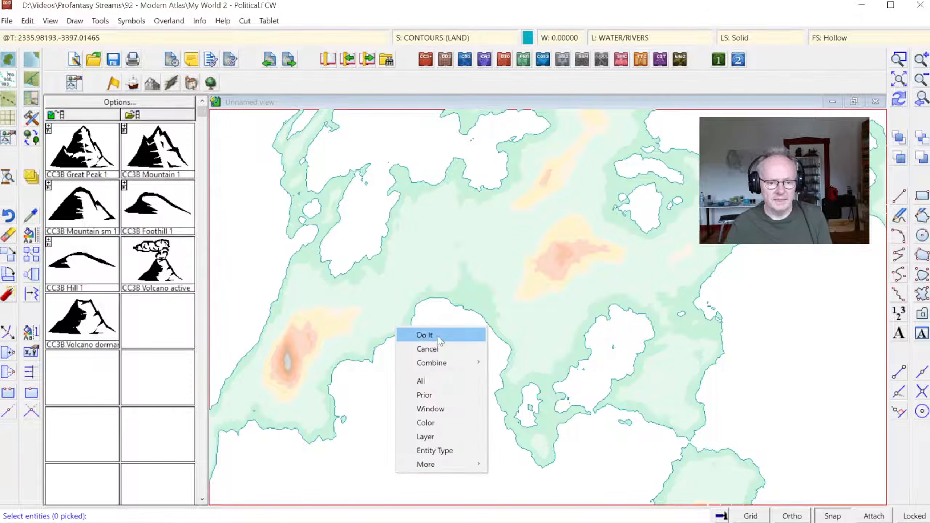
left_click(431, 380)
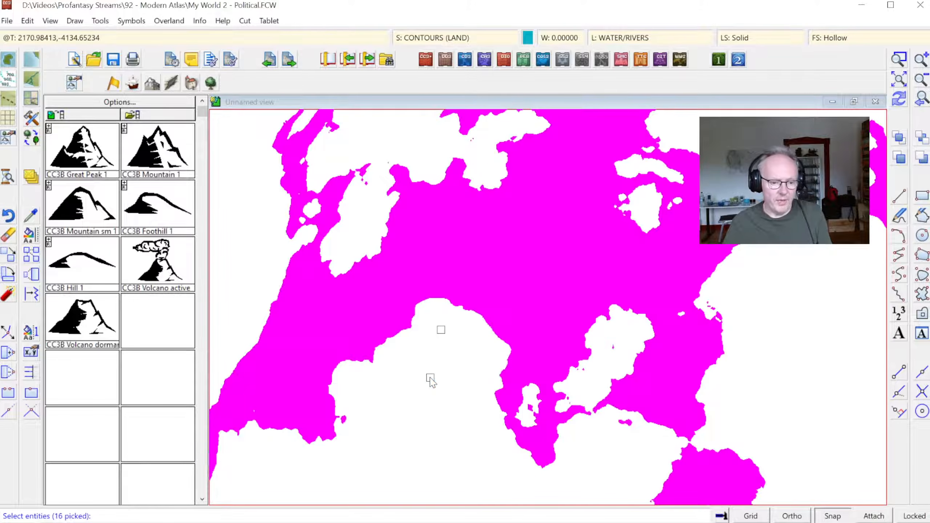
right_click(452, 363)
mouse_move(461, 397)
left_click(520, 422)
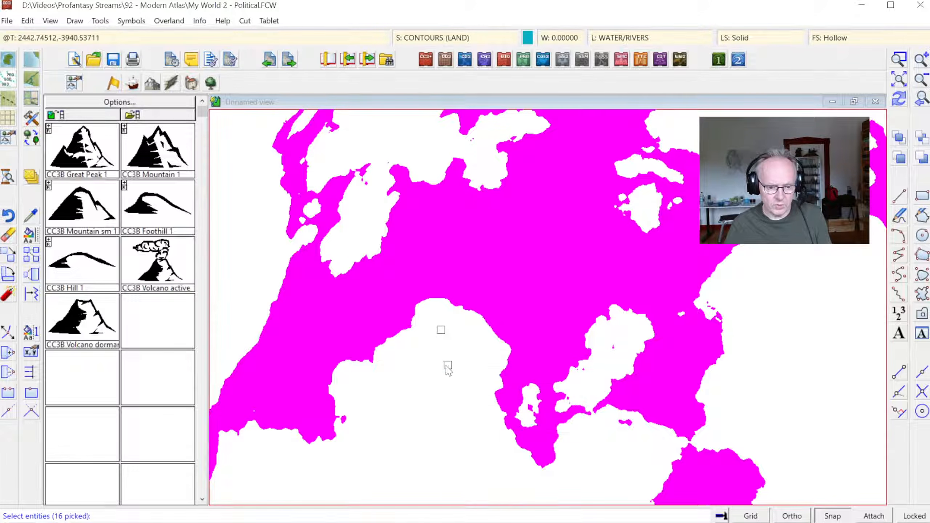
right_click(448, 369)
left_click(445, 450)
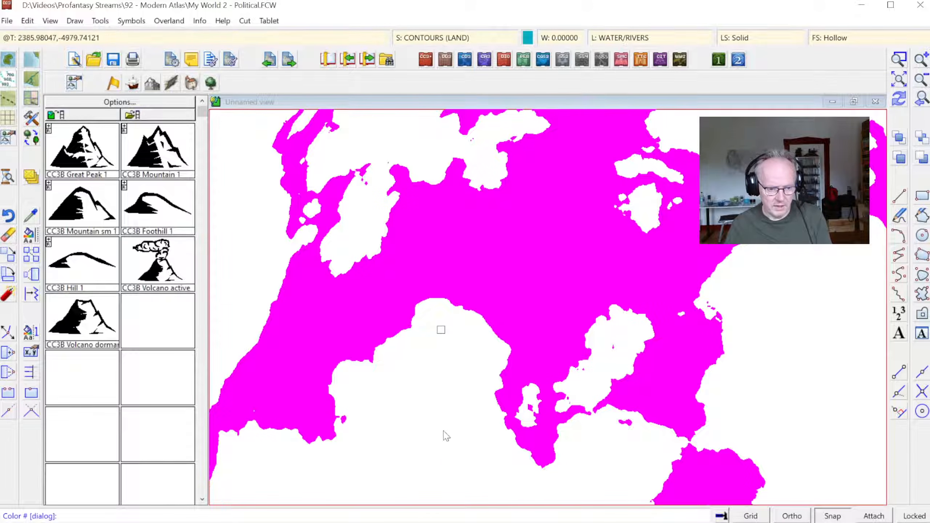
key("equal")
left_click(402, 333)
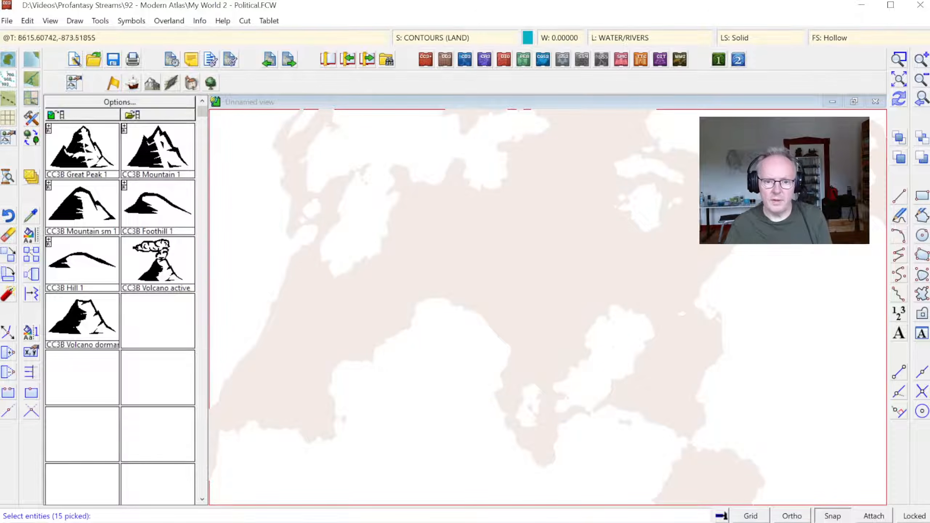
right_click(475, 235)
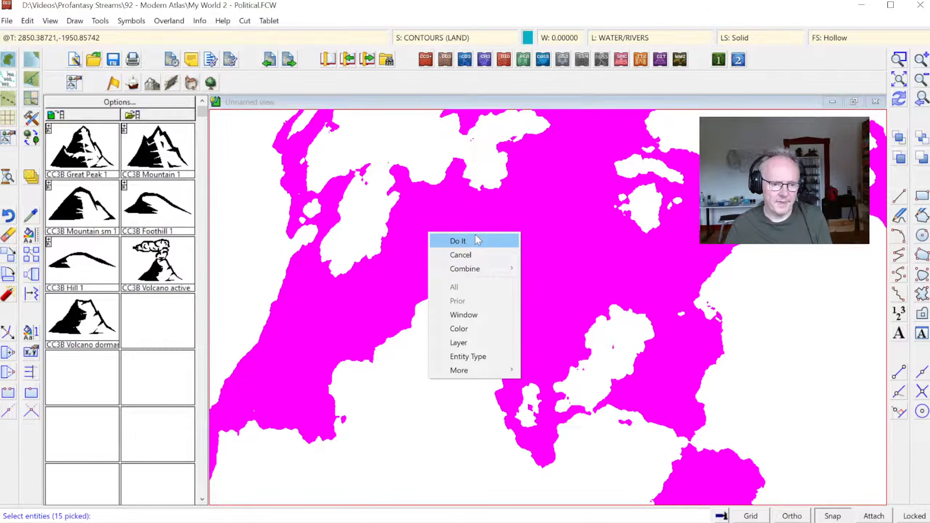
left_click(475, 239)
left_click(472, 144)
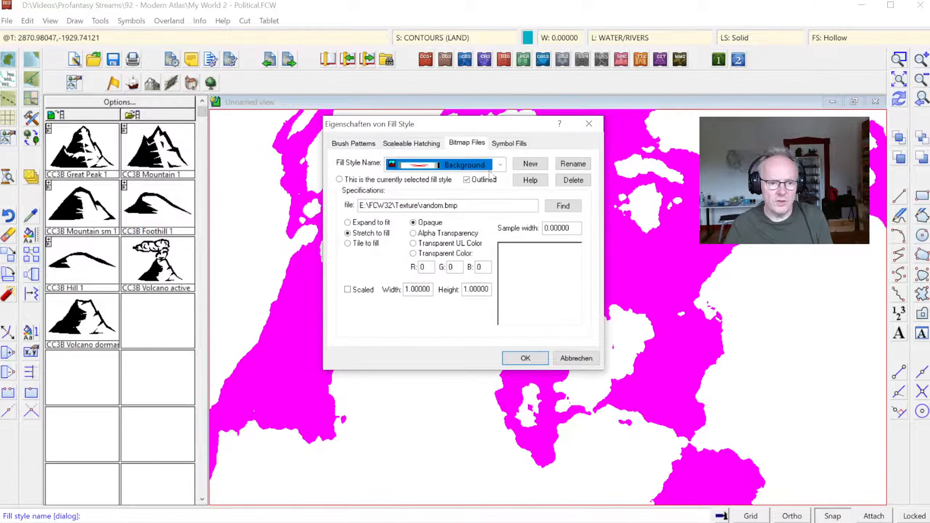
left_click(500, 165)
left_click_drag(693, 198, 677, 259)
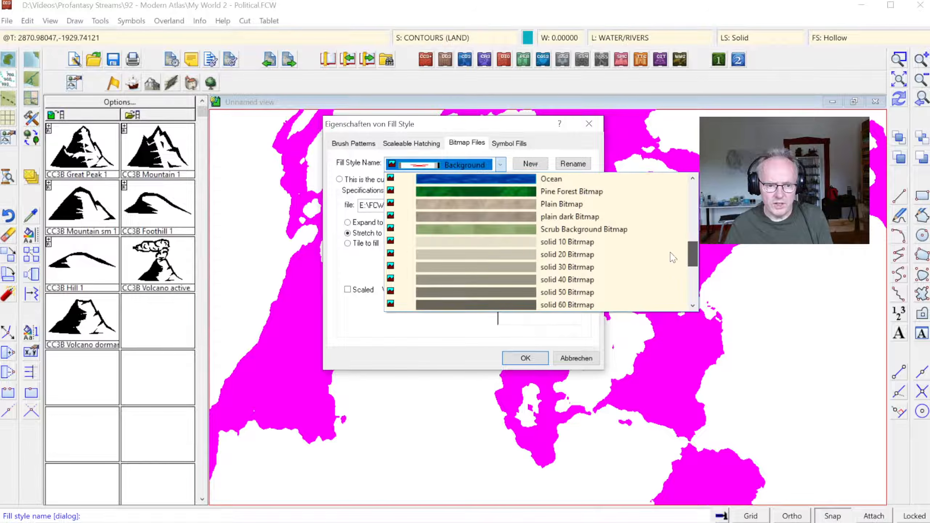
left_click(560, 244)
left_click(540, 360)
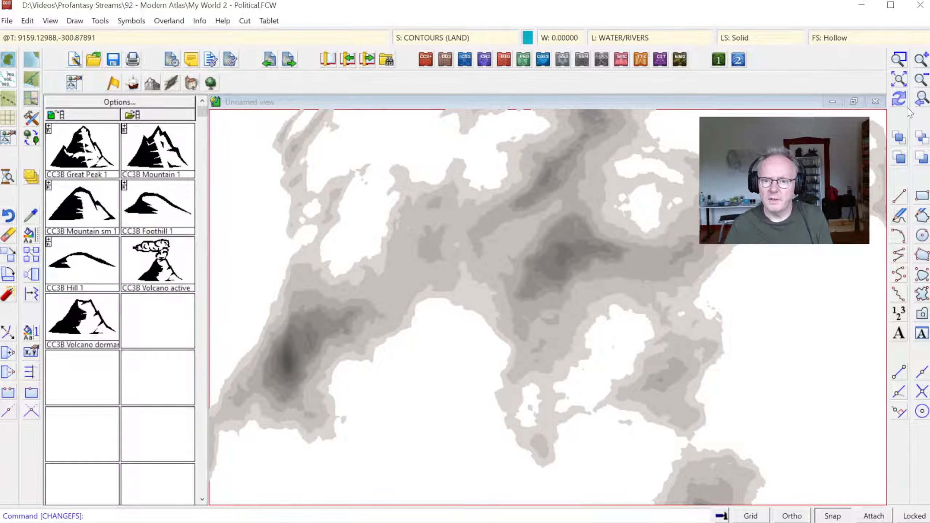
- Show all drawing sheets of the map again
left_click(418, 40)
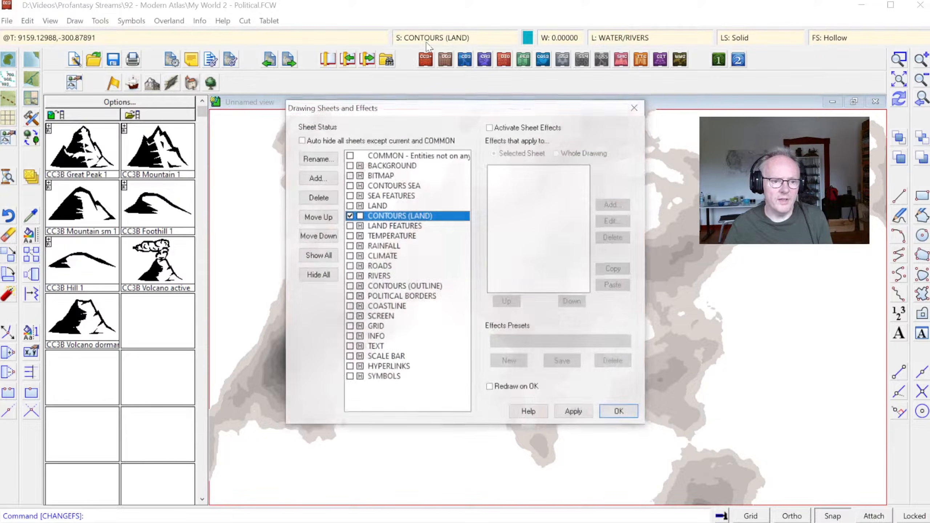
left_click(318, 255)
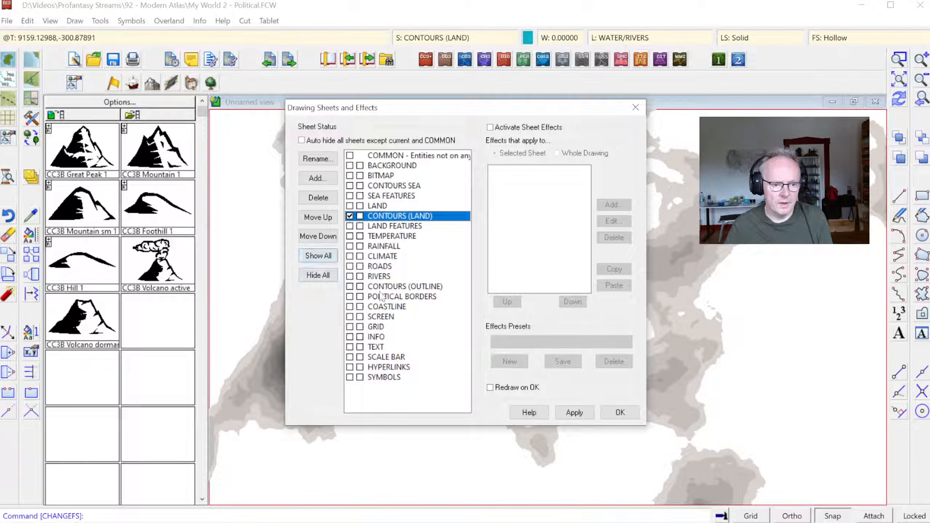
left_click(620, 412)
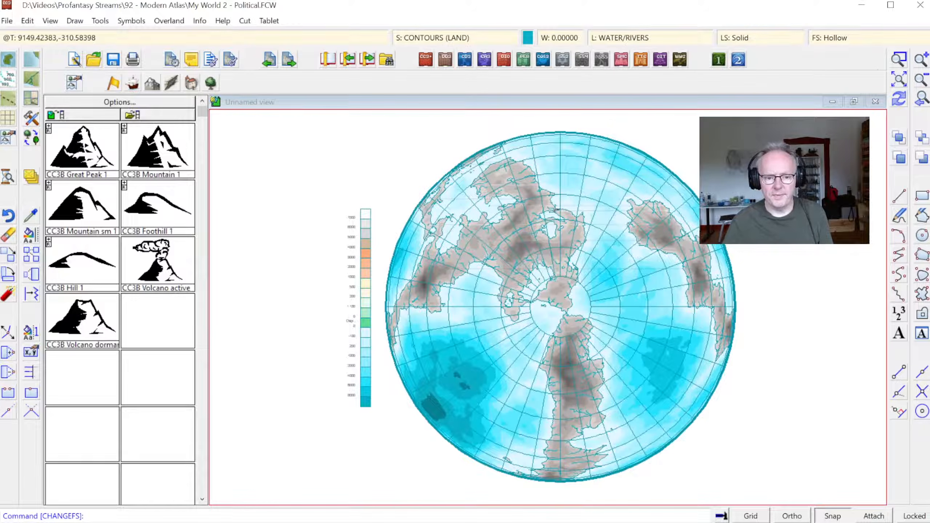
- Draw a political area around Chelekar with the Borders, Political tool in magenta color 198, tracing the coastline and closing it inland along the mountains
left_click(897, 63)
left_click(470, 183)
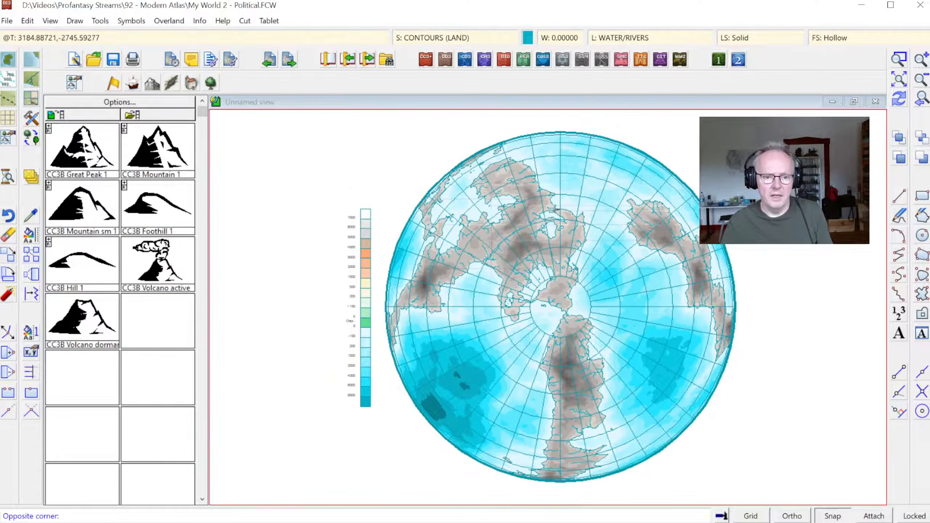
left_click(620, 269)
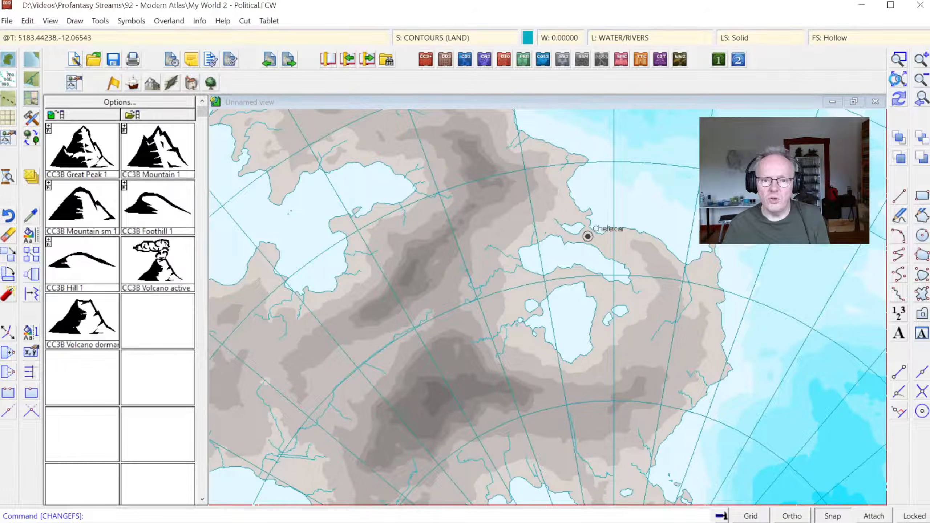
left_click(901, 63)
left_click(900, 60)
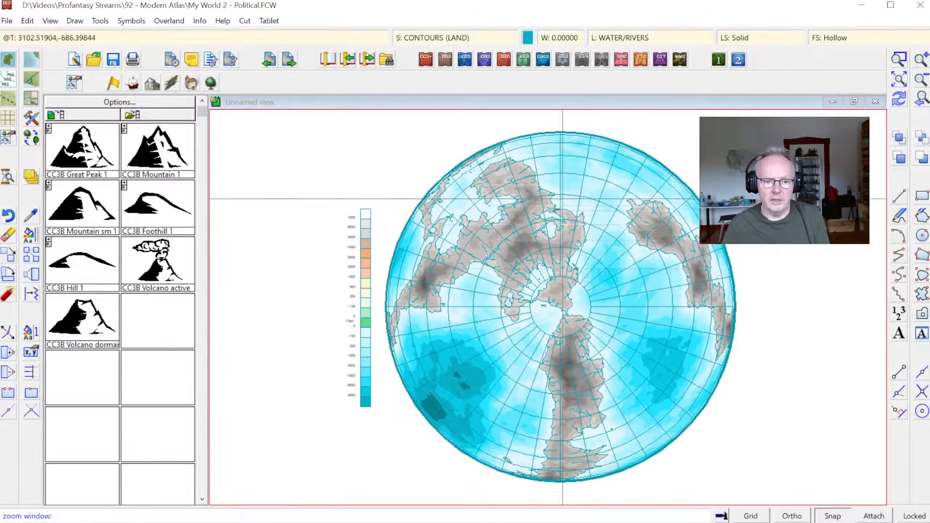
left_click(504, 200)
left_click(585, 247)
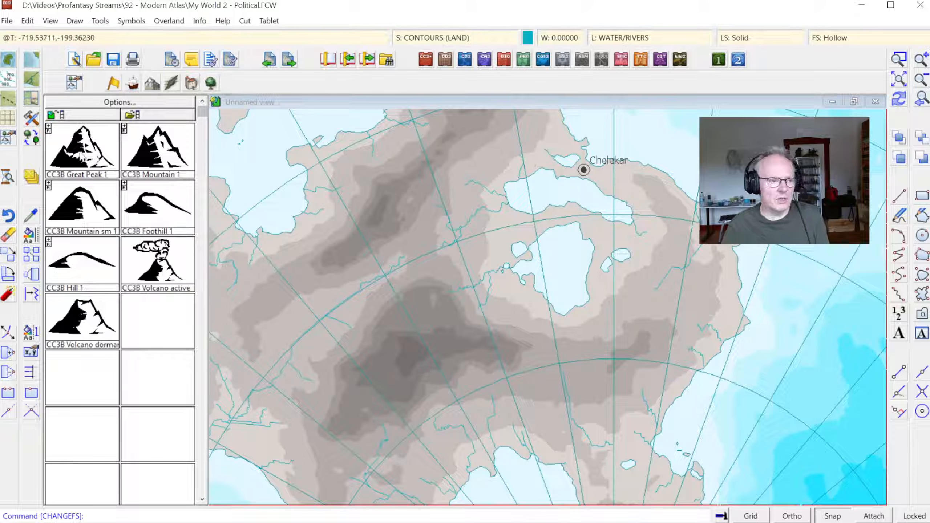
left_click(43, 117)
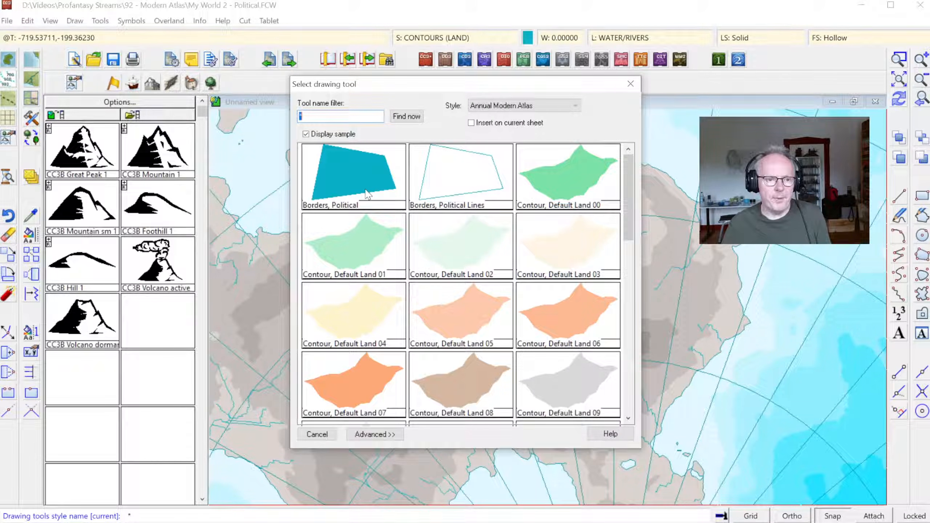
left_click(338, 176)
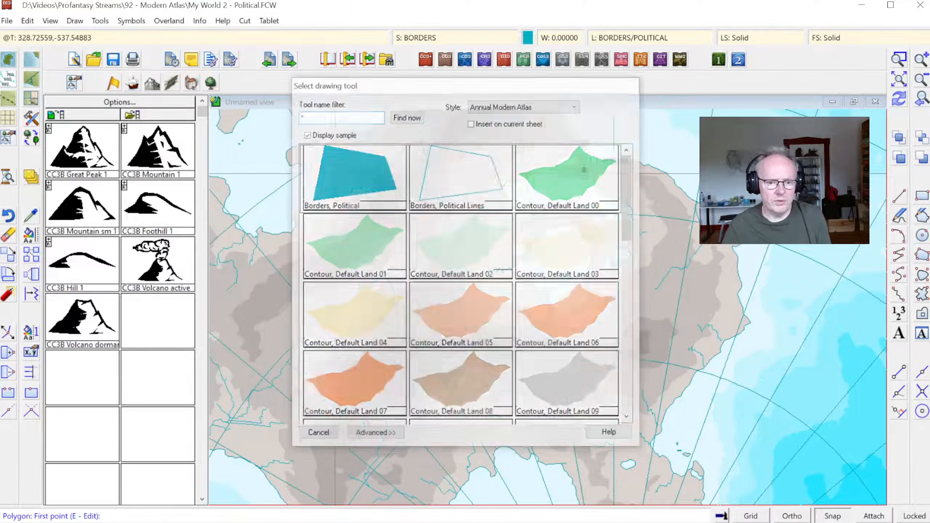
left_click(529, 38)
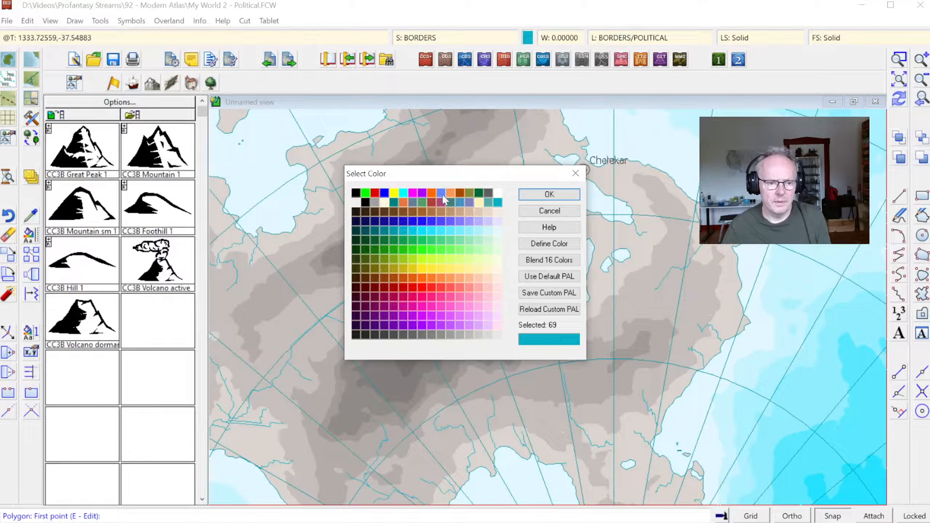
left_click(402, 307)
left_click(411, 305)
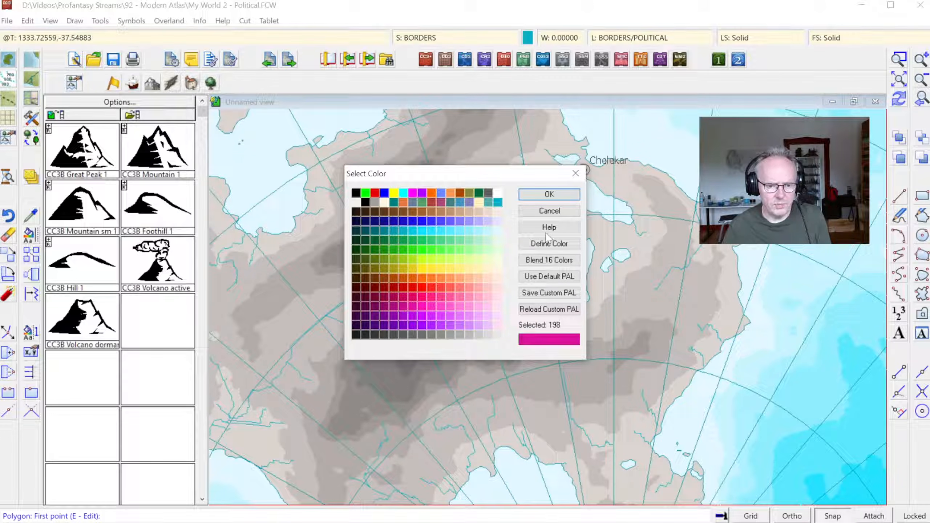
left_click(549, 194)
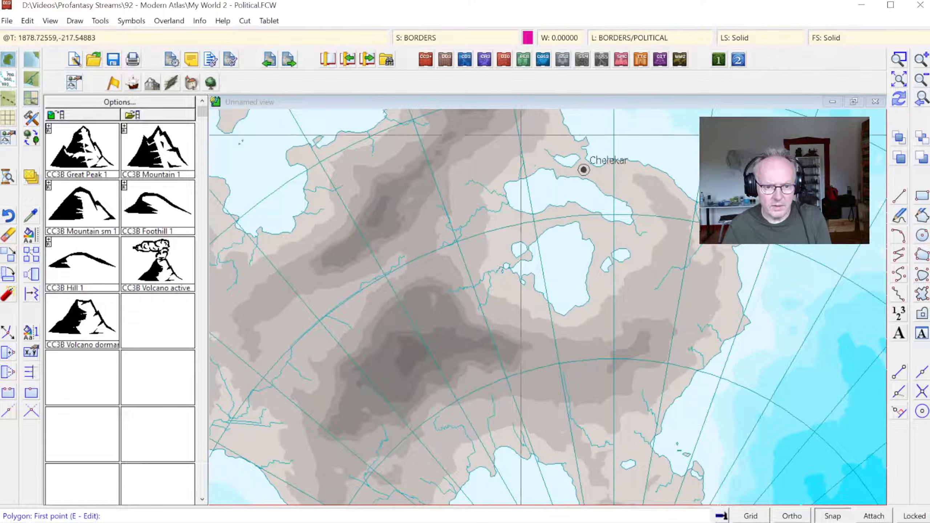
left_click(563, 126)
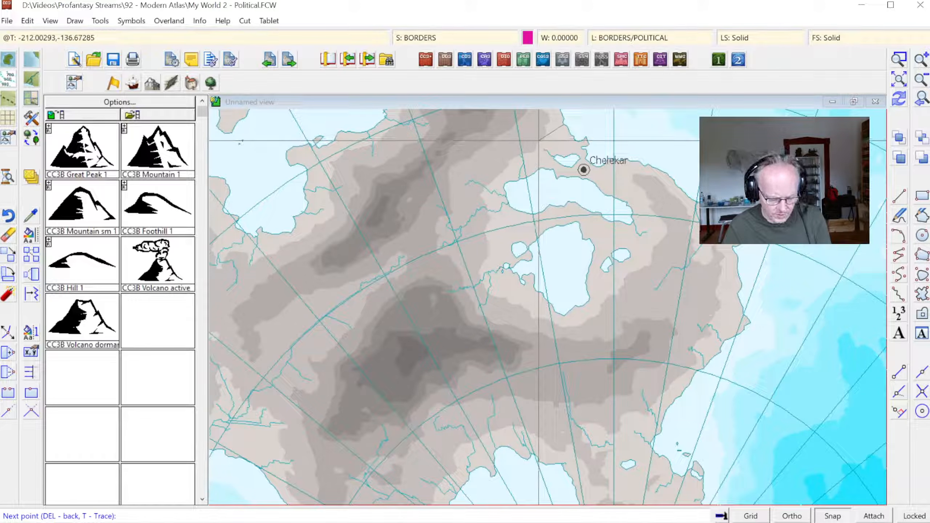
key("t")
left_click(569, 129)
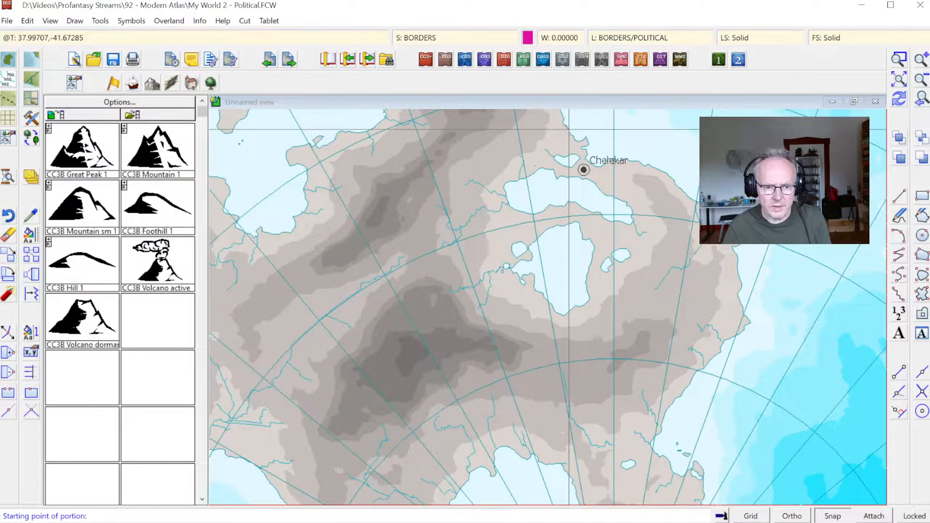
left_click(564, 127)
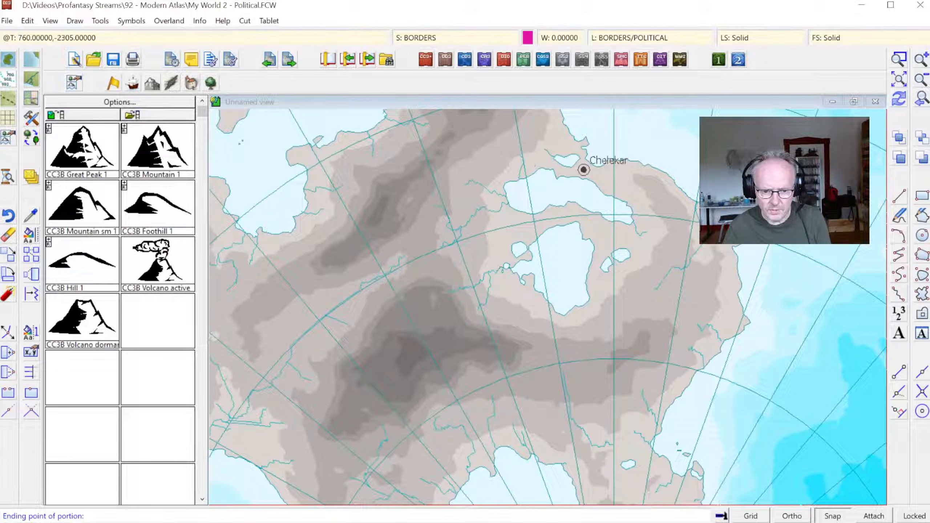
left_click(652, 395)
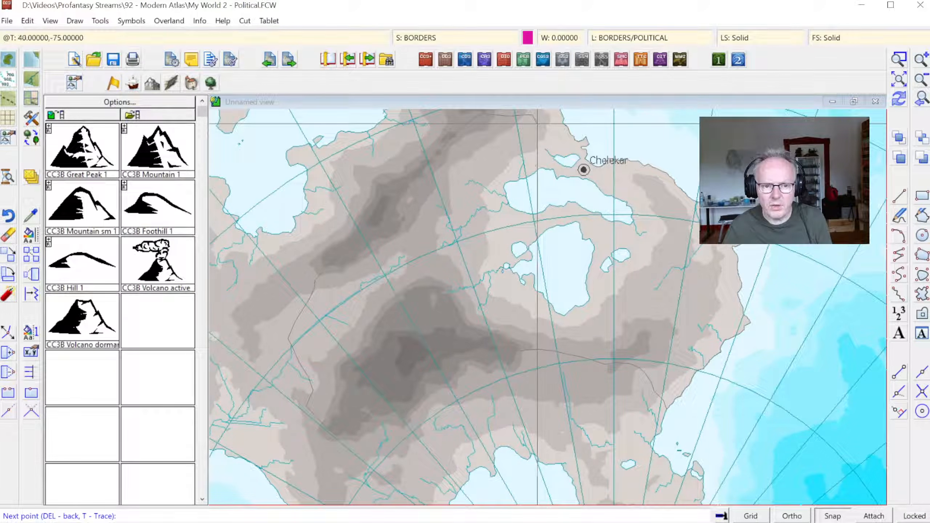
left_click(546, 128)
left_click(563, 126)
right_click(564, 127)
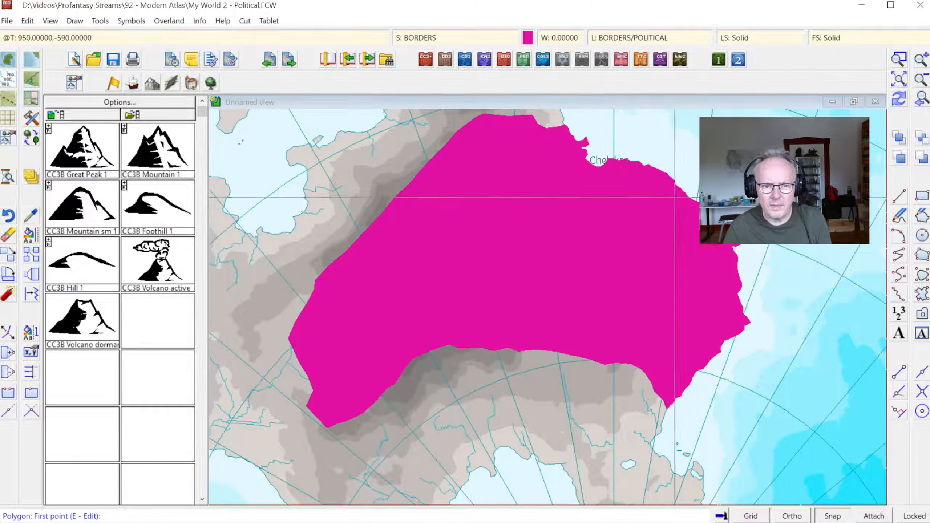
right_click(705, 211)
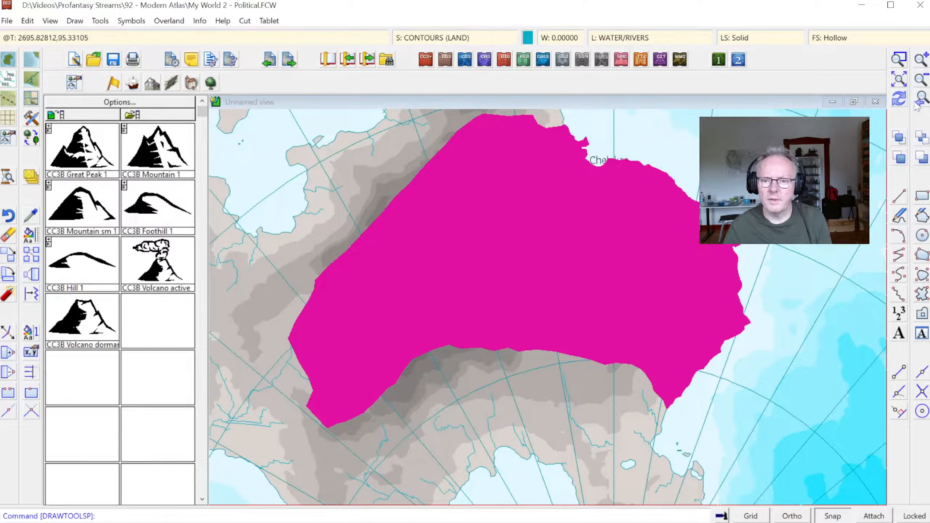
- Move the BORDERS sheet up the sheet order to directly between POLITICAL BORDERS and COASTLINE
left_click(426, 37)
left_click(396, 389)
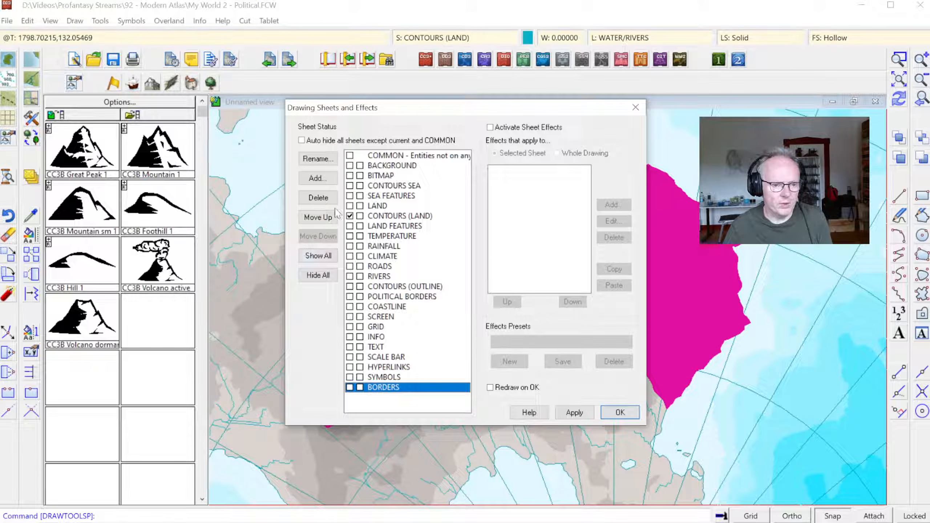
left_click(317, 217)
left_click(318, 217)
left_click(318, 217)
left_click(318, 217)
left_click(318, 217)
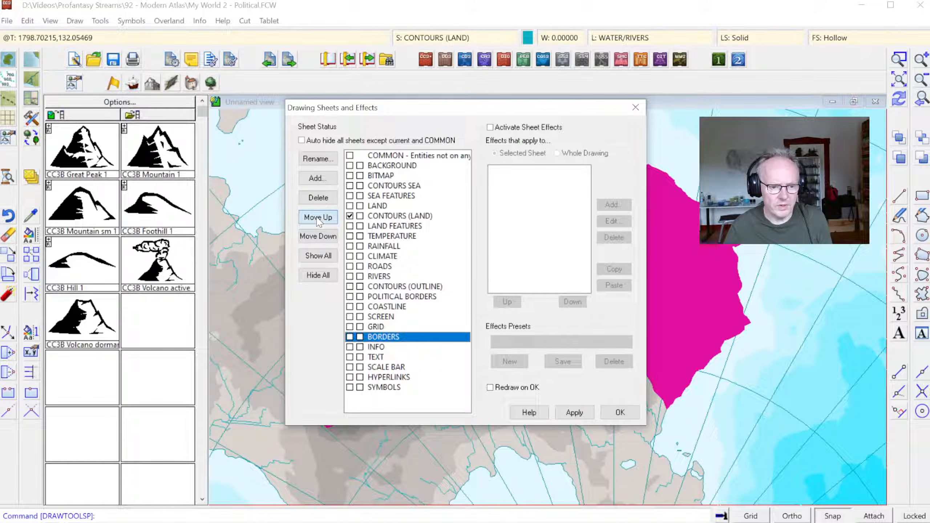
left_click(318, 218)
left_click(318, 217)
left_click(318, 217)
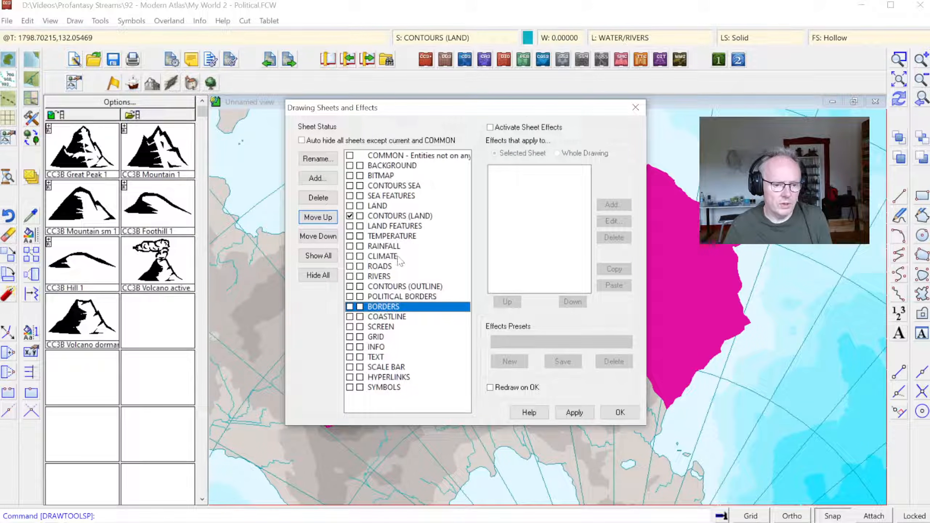
- Activate sheet effects and add a Transparency effect with 50% opacity to the BORDERS sheet
left_click(509, 126)
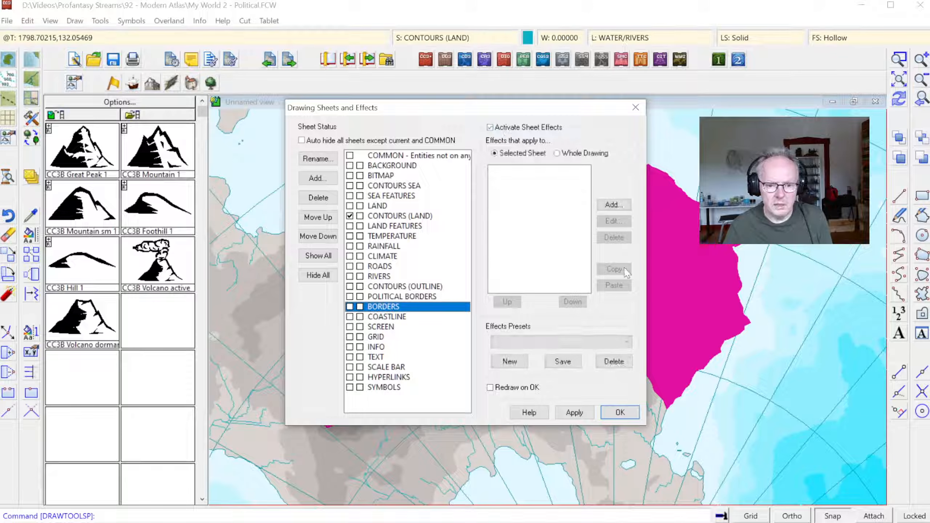
left_click(614, 205)
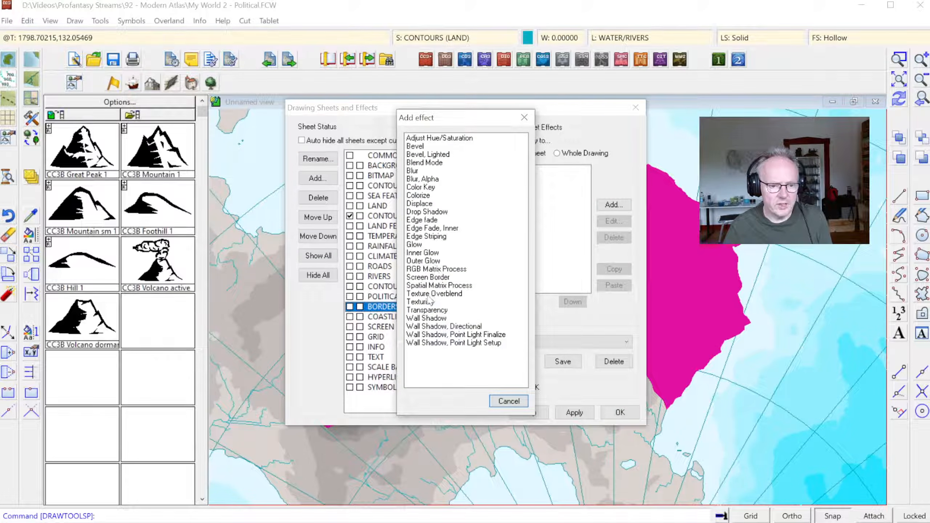
double_click(428, 310)
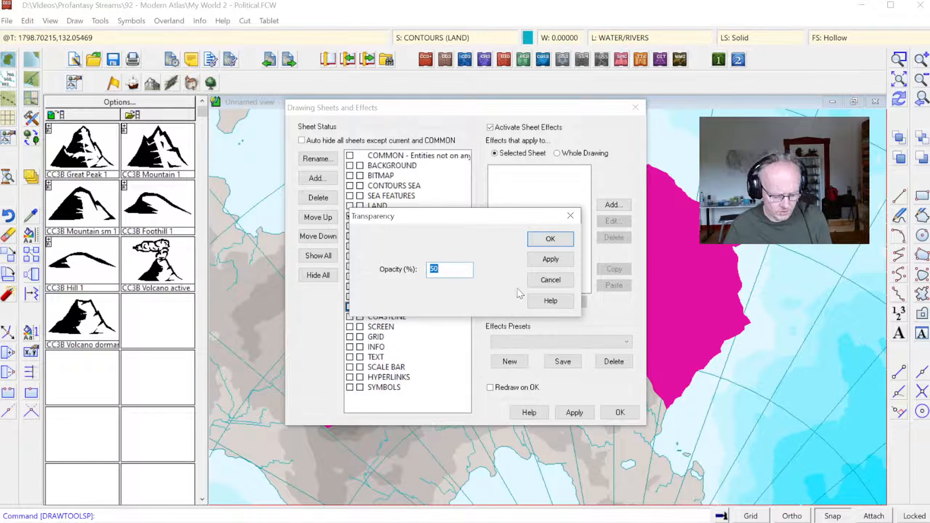
left_click(550, 239)
left_click(618, 412)
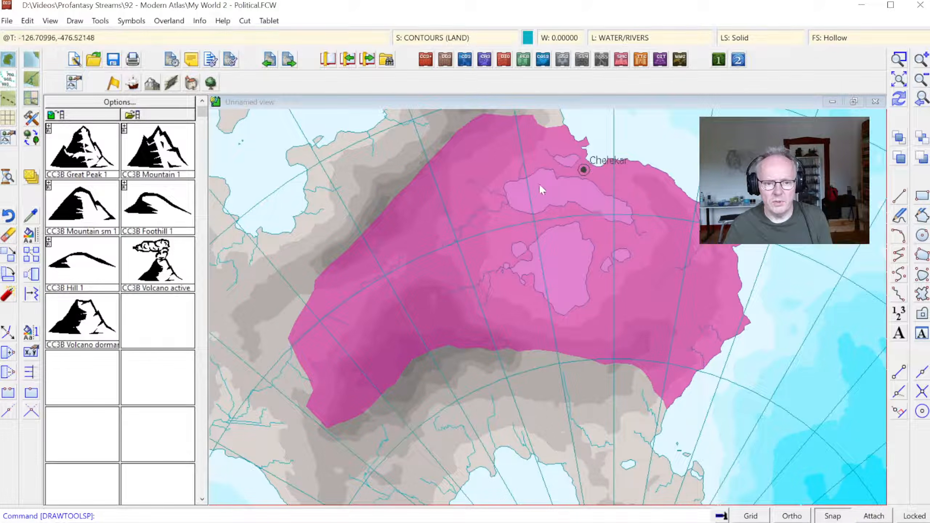
- Move the BORDERS sheet up the sheet order to directly between CLIMATE and ROADS
left_click(440, 38)
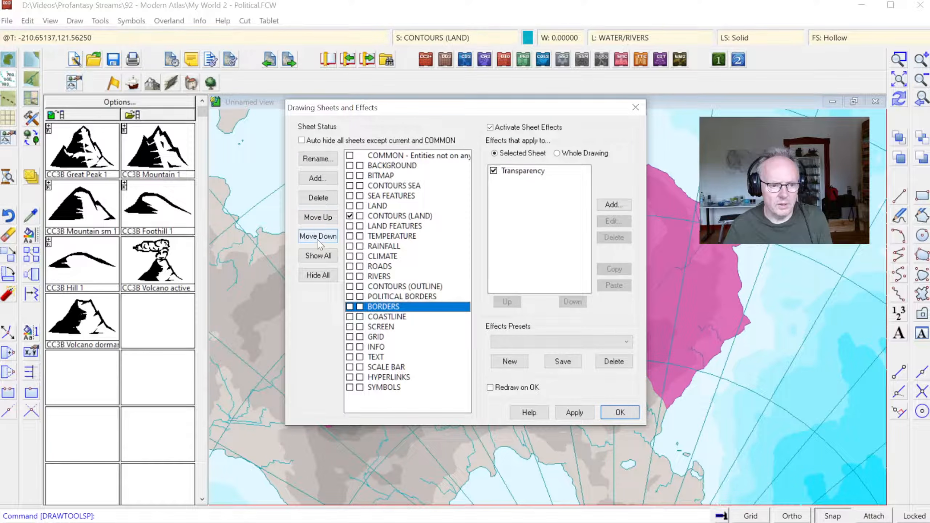
left_click(318, 217)
left_click(318, 217)
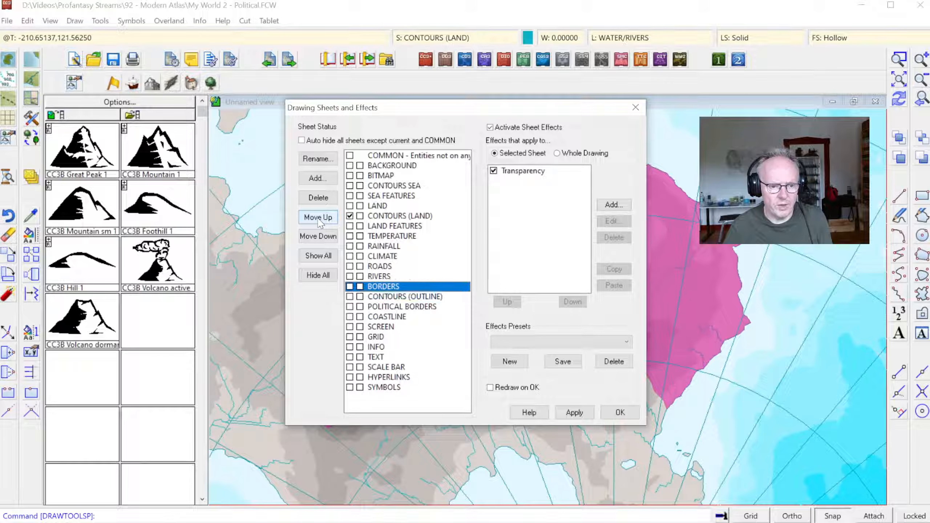
left_click(318, 218)
left_click(318, 217)
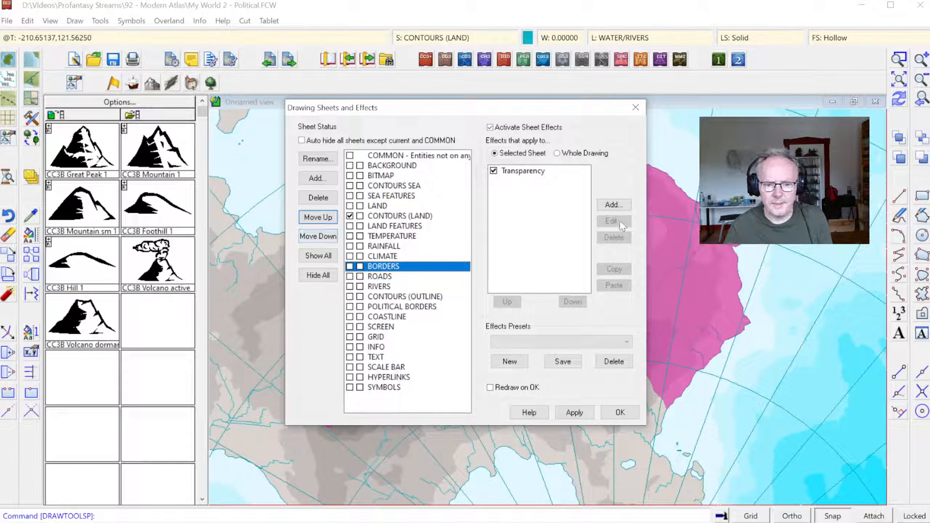
- Set the opacity of the BORDERS sheet's Transparency effect to 30%
left_click(534, 172)
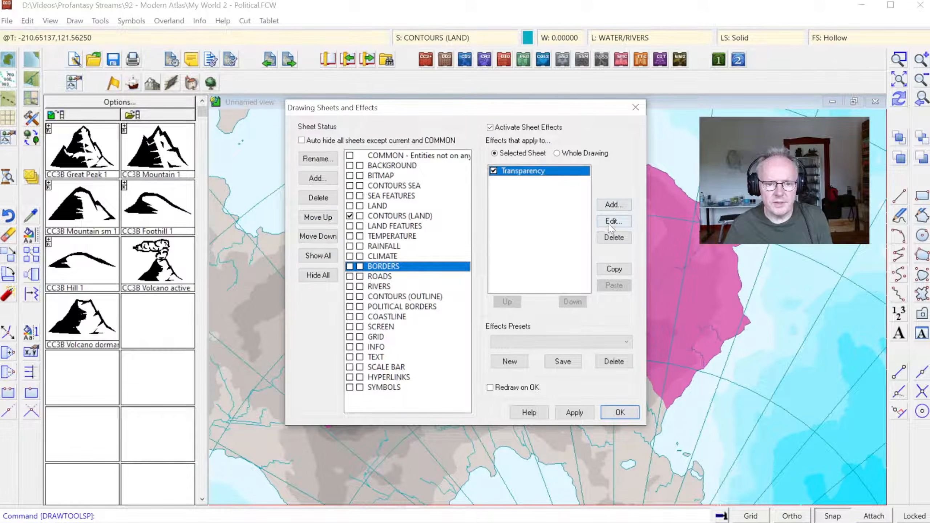
left_click(609, 223)
type("30")
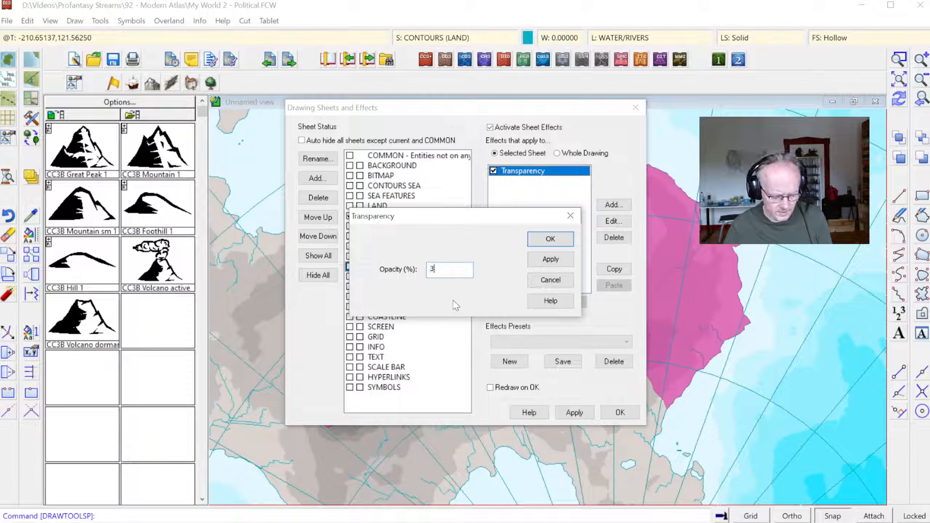
left_click(550, 240)
- Move the SYMBOLS sheet up the sheet order to directly between RIVERS and CONTOURS (OUTLINE), and accept the sheet changes
left_click(387, 387)
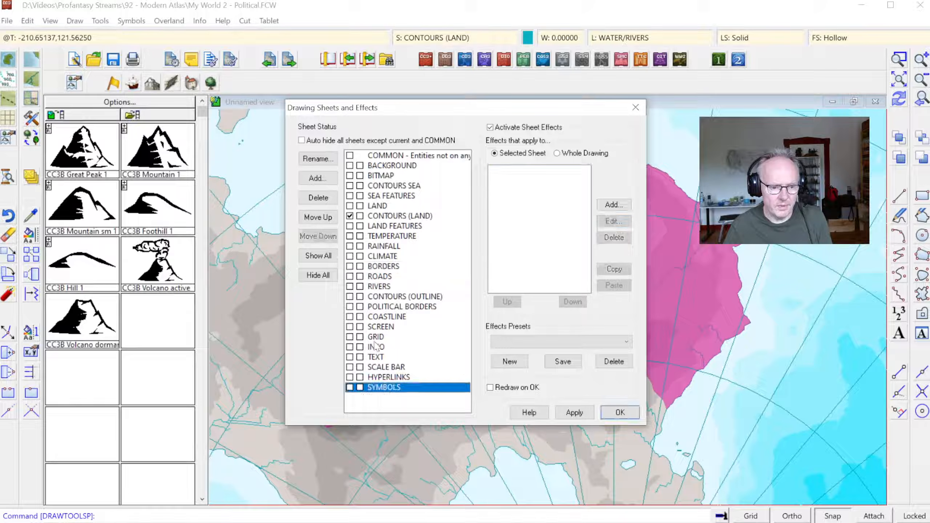
left_click(317, 217)
left_click(318, 218)
left_click(318, 219)
left_click(317, 217)
left_click(318, 218)
left_click(317, 218)
left_click(317, 218)
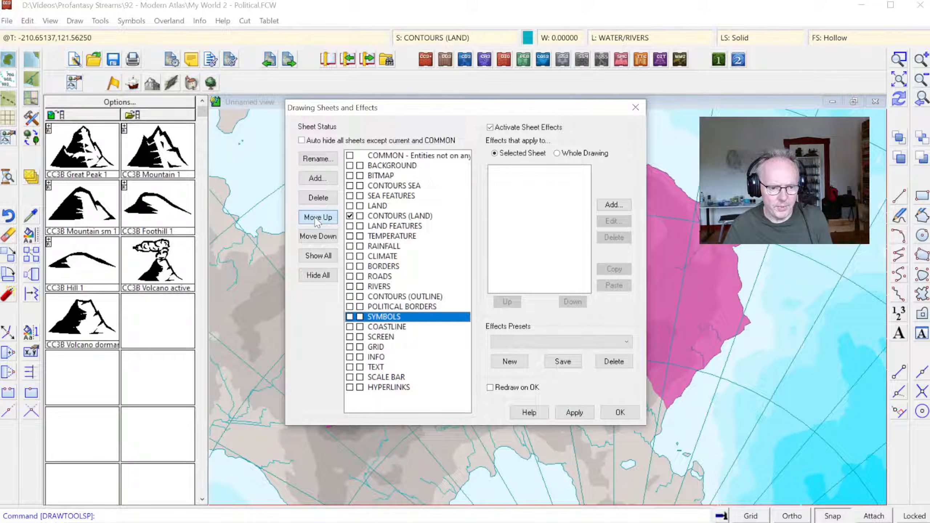
left_click(318, 217)
left_click(318, 218)
left_click(619, 414)
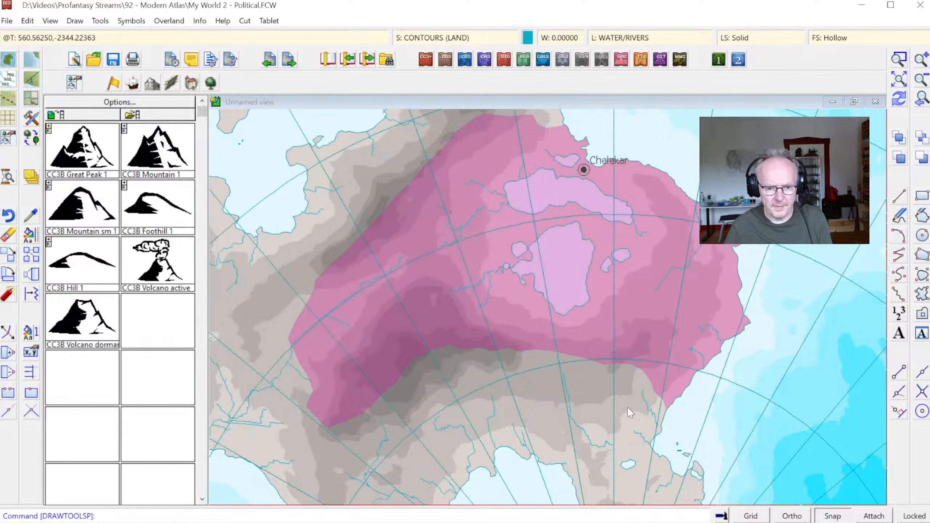
- Add an Outer Glow effect to the BORDERS sheet with magenta glow color 198
left_click(893, 56)
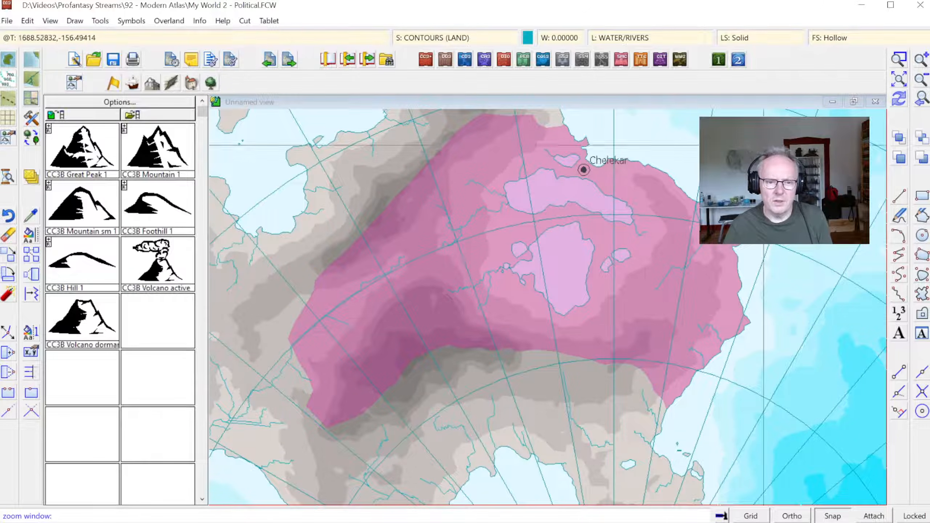
left_click(602, 329)
left_click(689, 427)
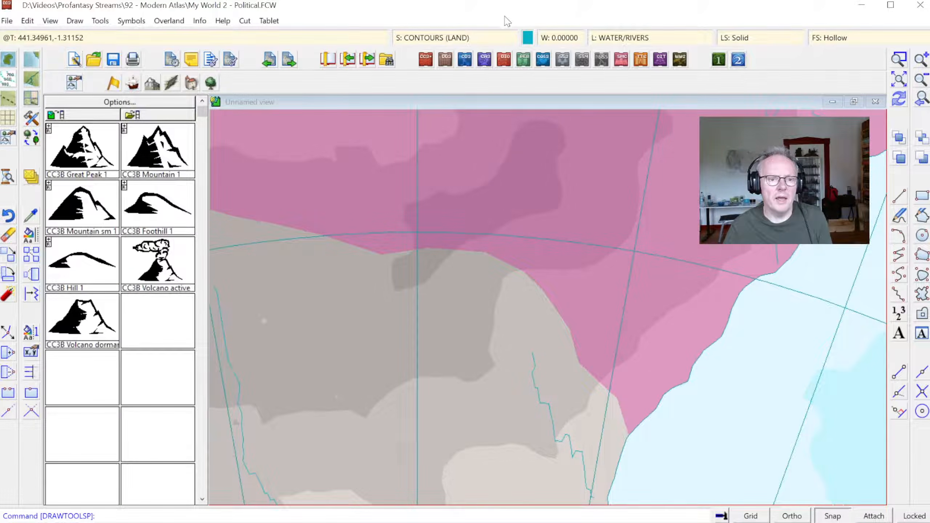
left_click(456, 38)
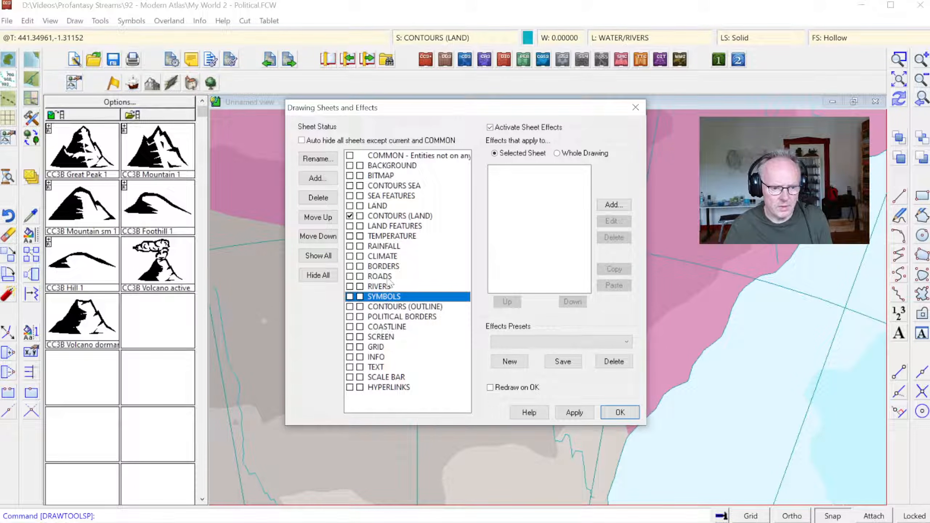
left_click(388, 266)
left_click(613, 204)
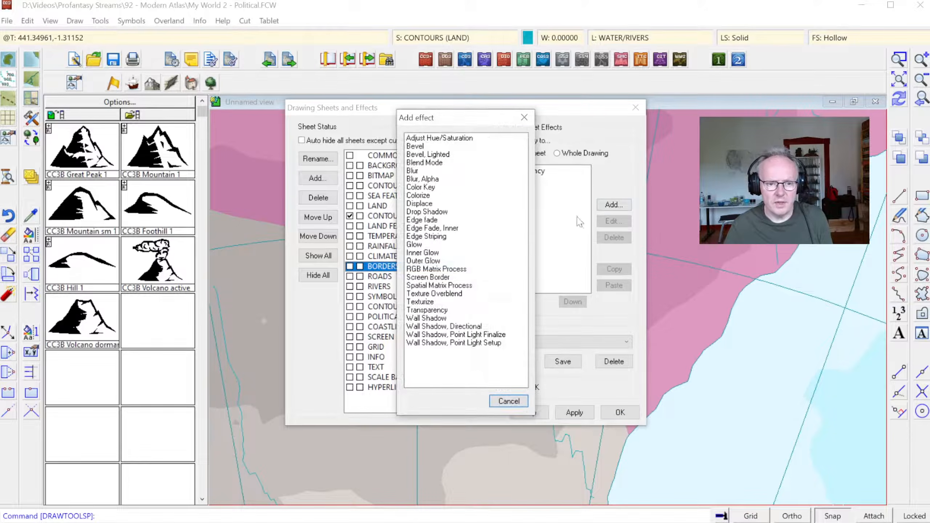
double_click(423, 261)
left_click(491, 213)
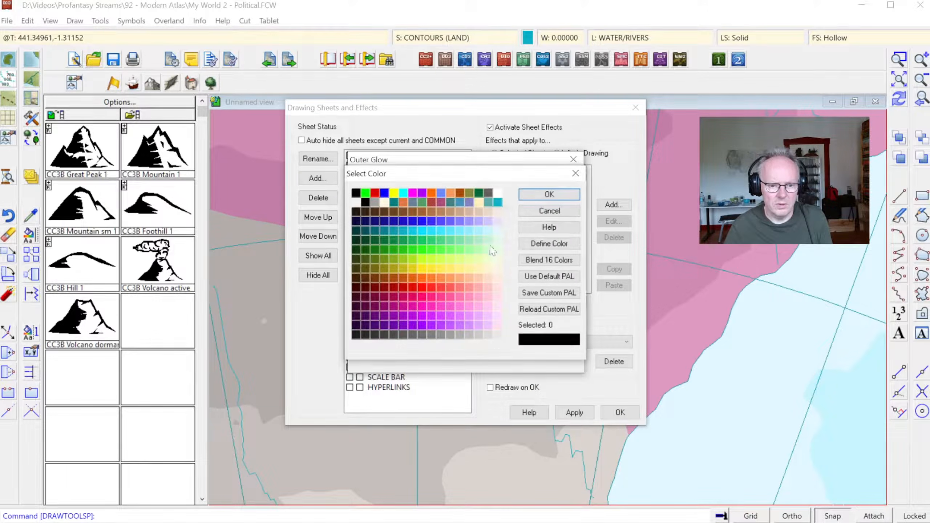
left_click(406, 305)
left_click(415, 306)
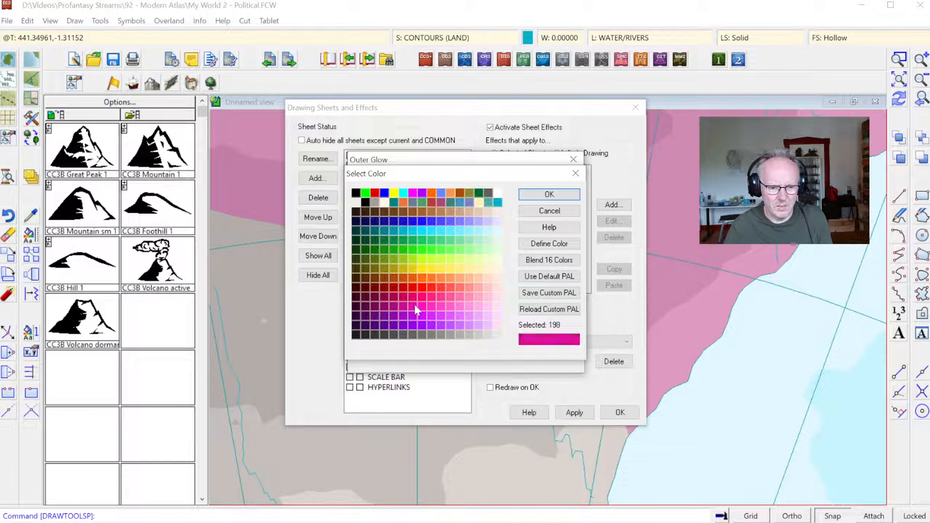
left_click(547, 195)
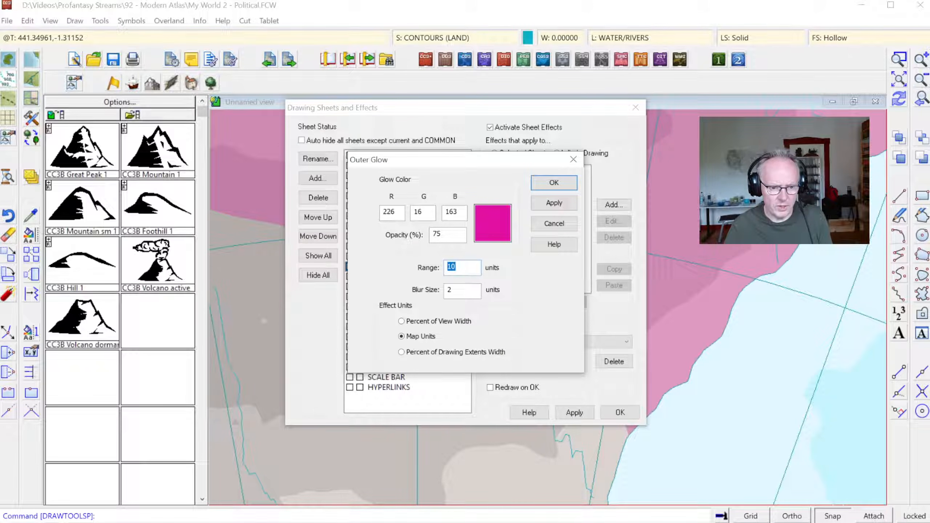
- Set the Outer Glow blur size to 1 map unit and its opacity to 90%
key("Tab")
type("1")
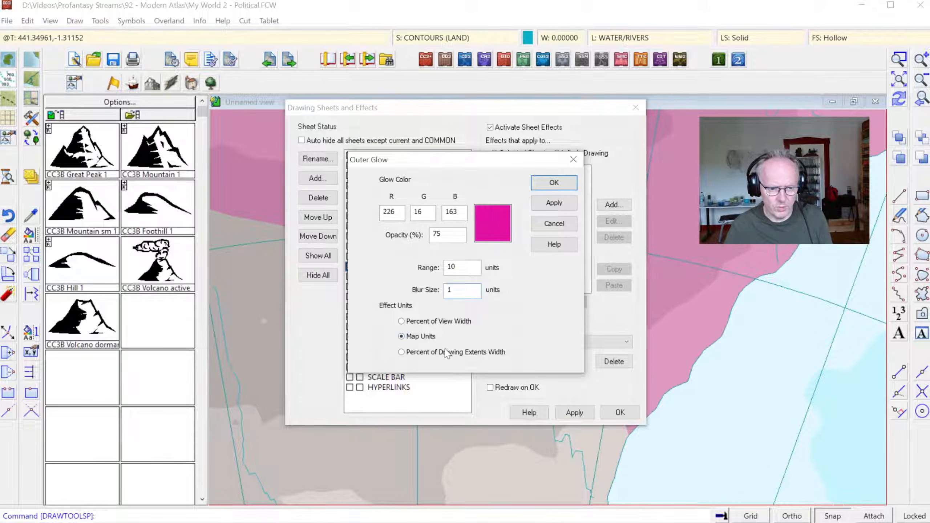
left_click_drag(449, 235, 427, 236)
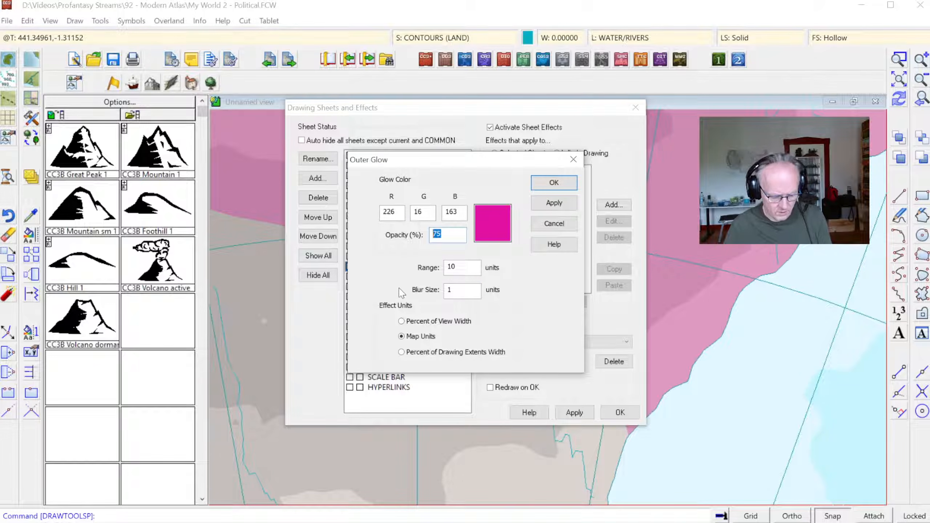
type("90")
left_click(544, 202)
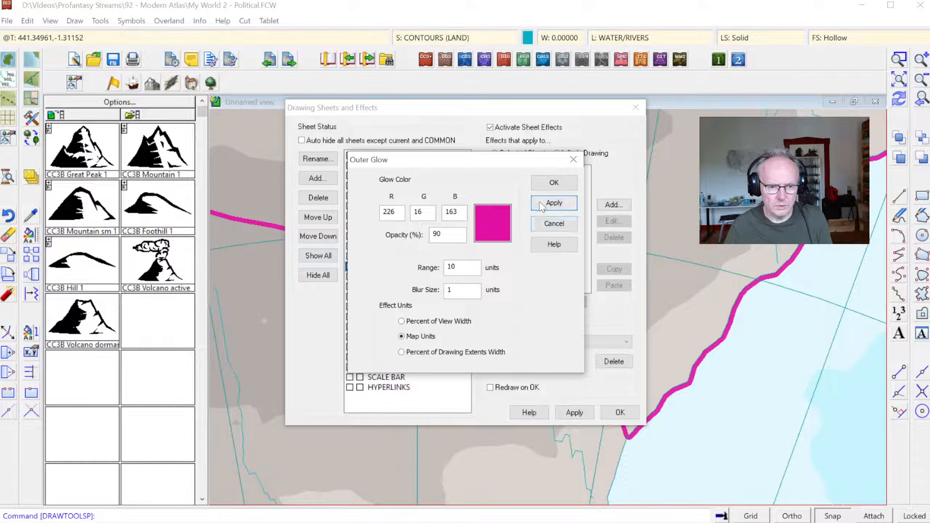
left_click(551, 183)
- Move the Outer Glow effect above Transparency in the BORDERS sheet's effect order and accept it
left_click(509, 183)
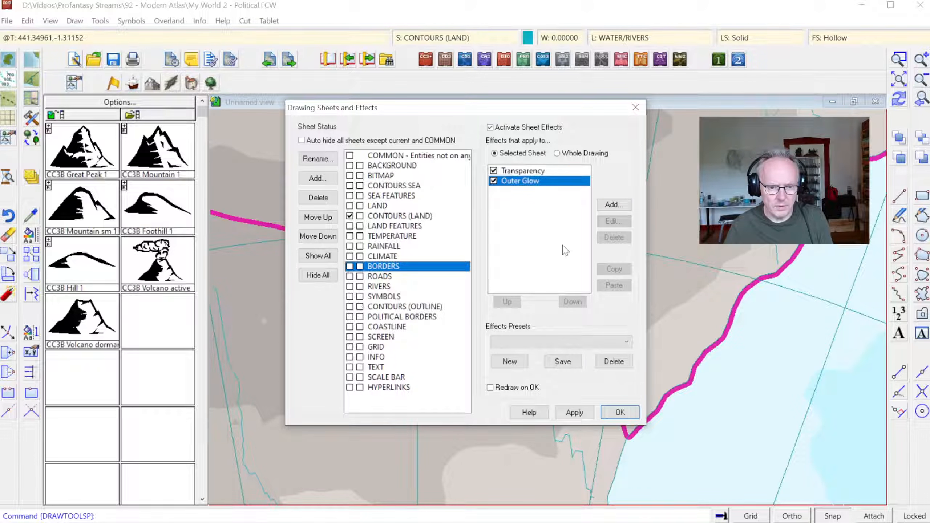
left_click(521, 172)
left_click(520, 184)
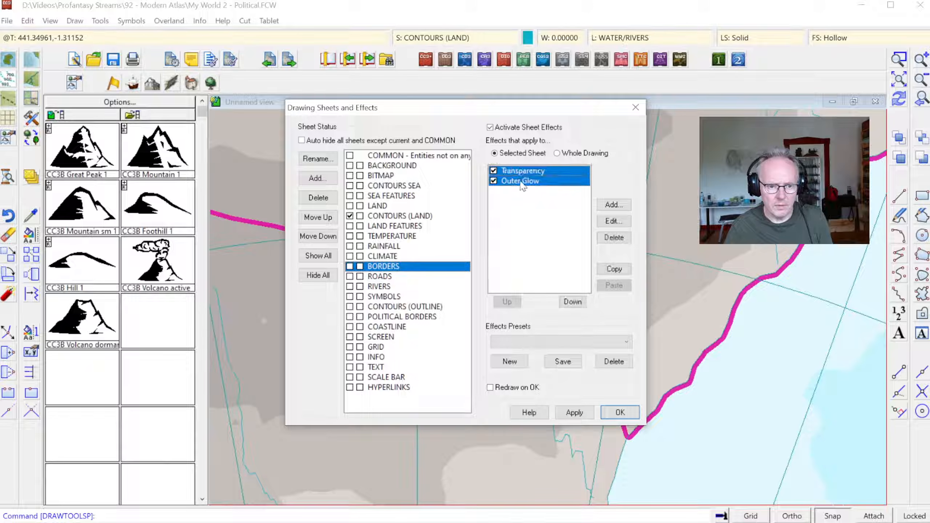
left_click(511, 302)
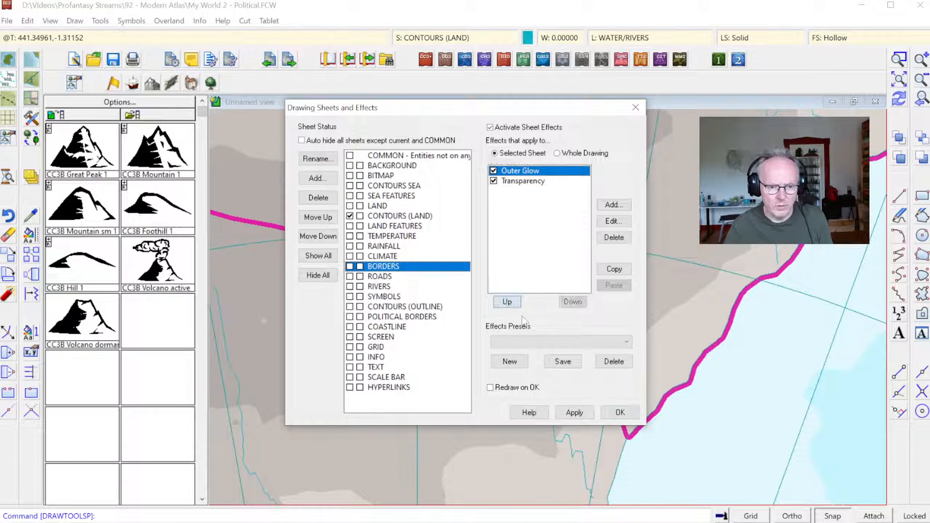
left_click(610, 413)
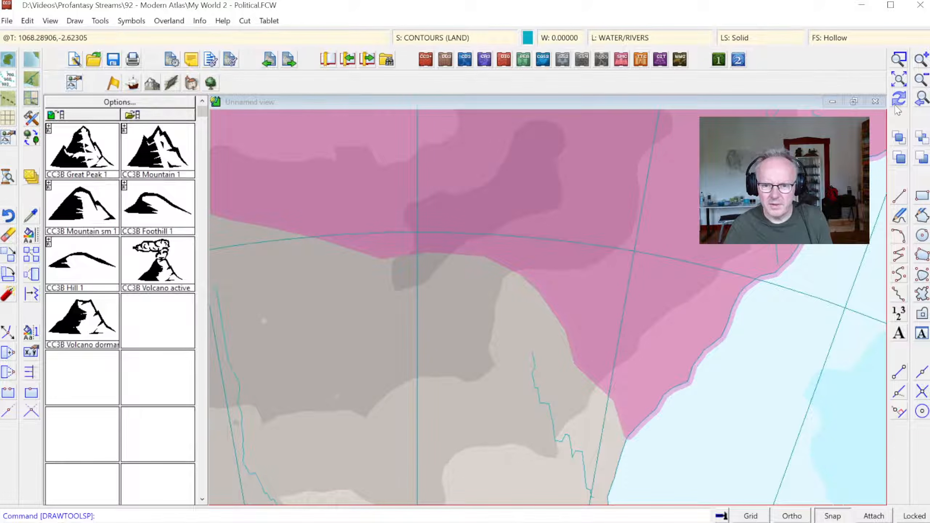
- Move the BORDERS sheet's Outer Glow effect back below Transparency and accept the order
left_click(440, 38)
left_click(518, 171)
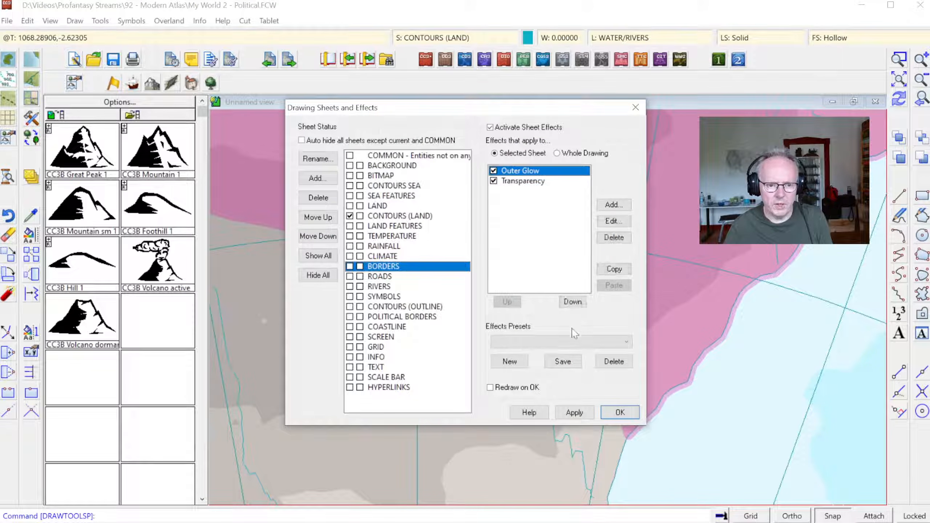
left_click(573, 301)
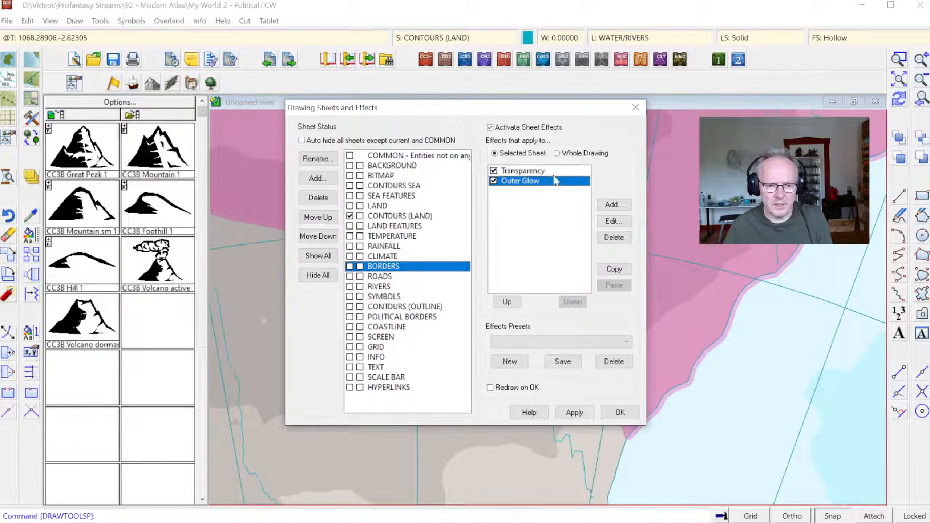
left_click(620, 416)
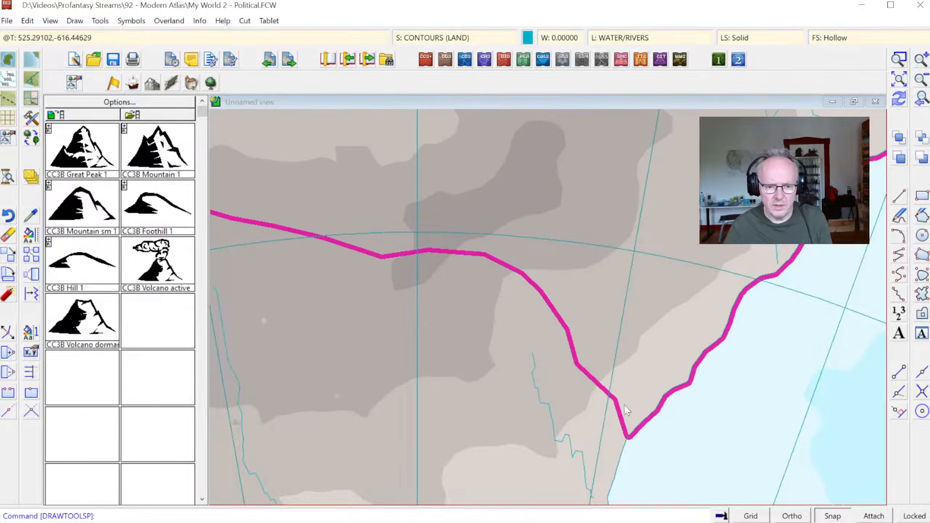
- Delete the Outer Glow effect from the BORDERS sheet
left_click(441, 40)
left_click(520, 183)
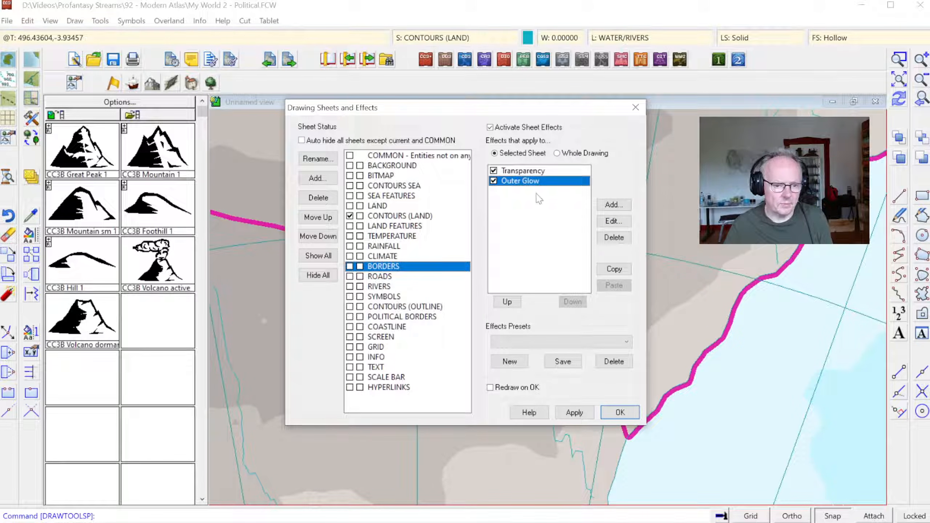
left_click(614, 237)
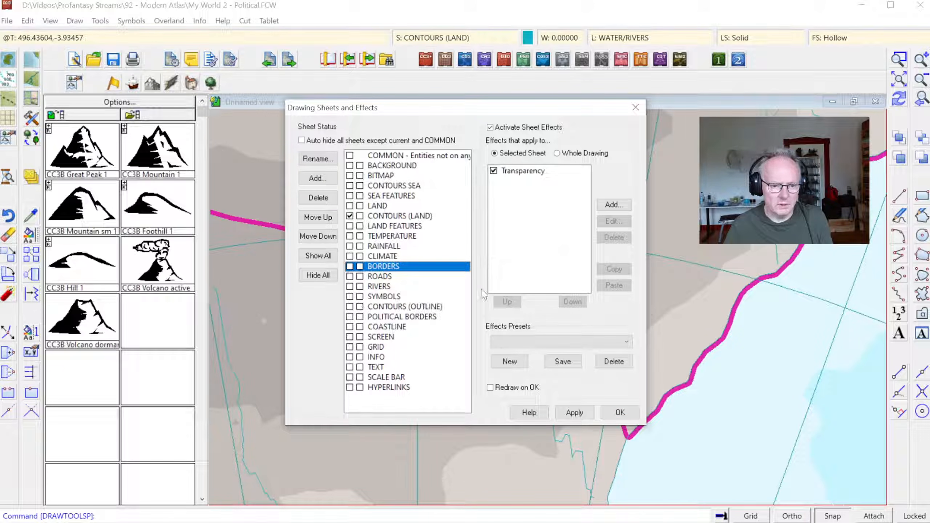
- Add an Inner Glow effect to the BORDERS sheet with magenta color 198 and a blur size of 1 in map units
left_click(614, 204)
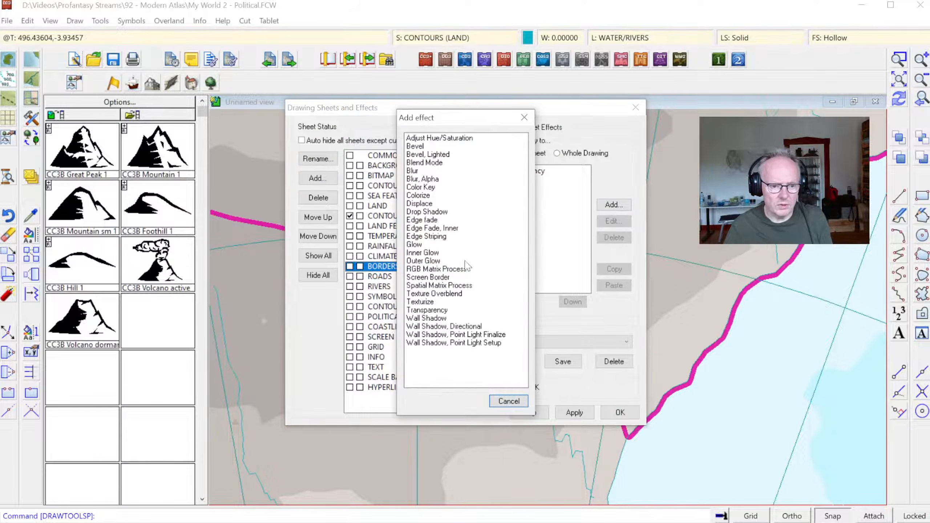
double_click(423, 252)
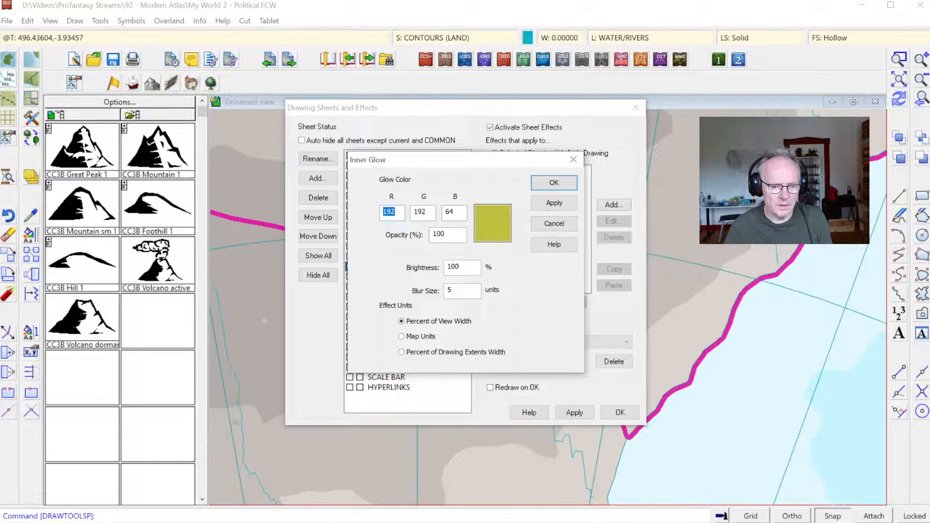
left_click(497, 224)
left_click(408, 307)
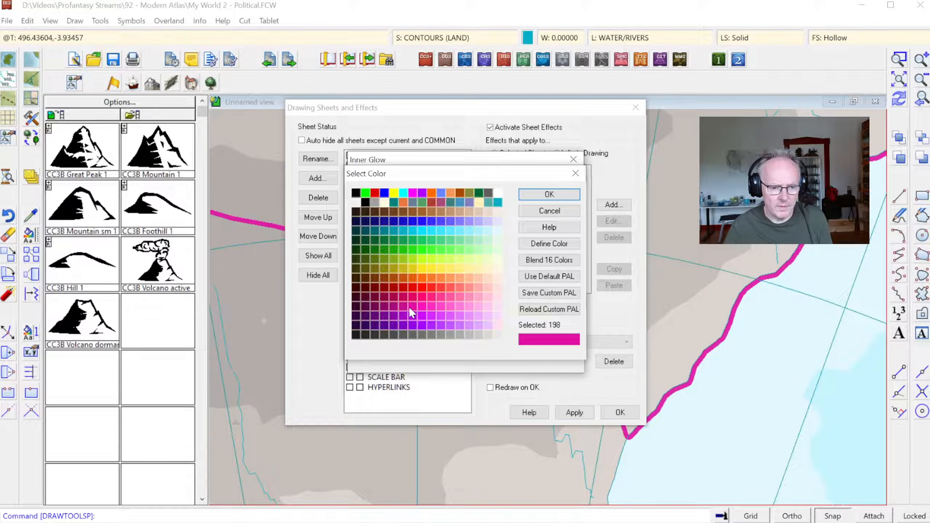
left_click(549, 194)
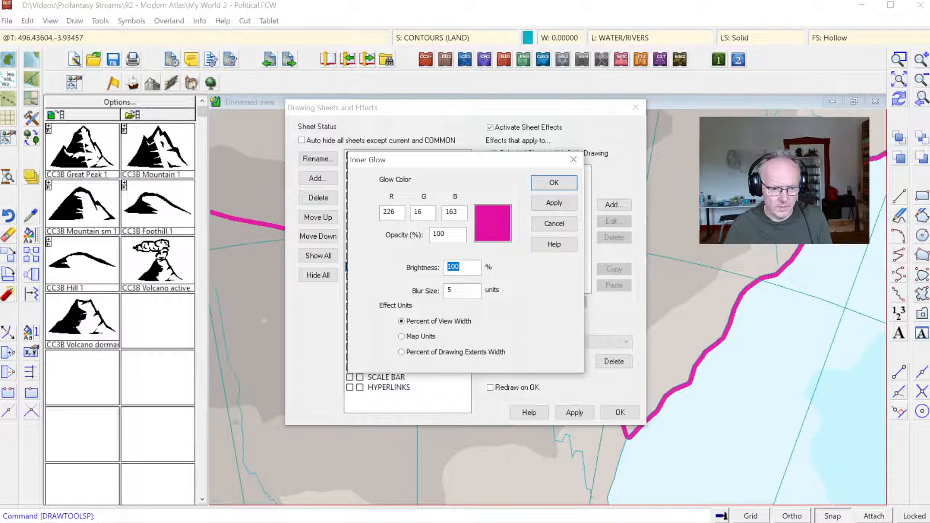
key("Tab")
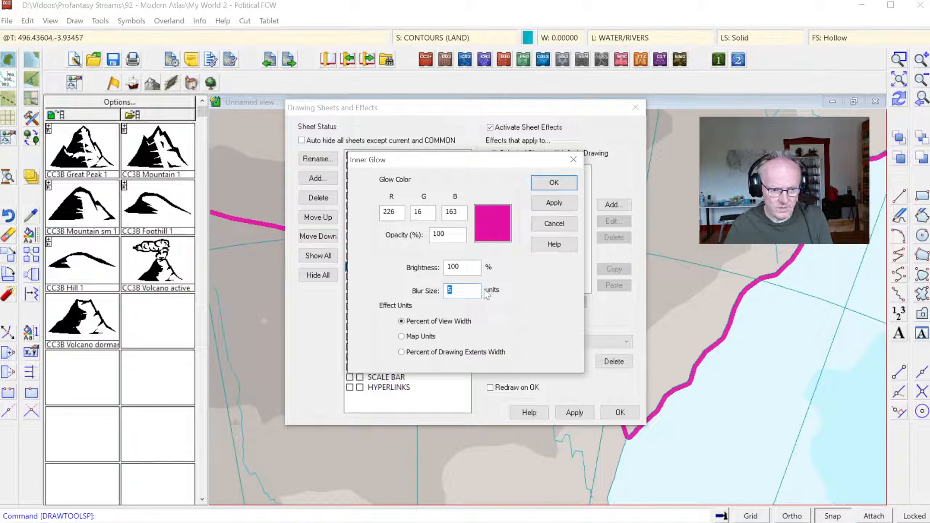
type("1")
left_click(421, 336)
left_click(553, 203)
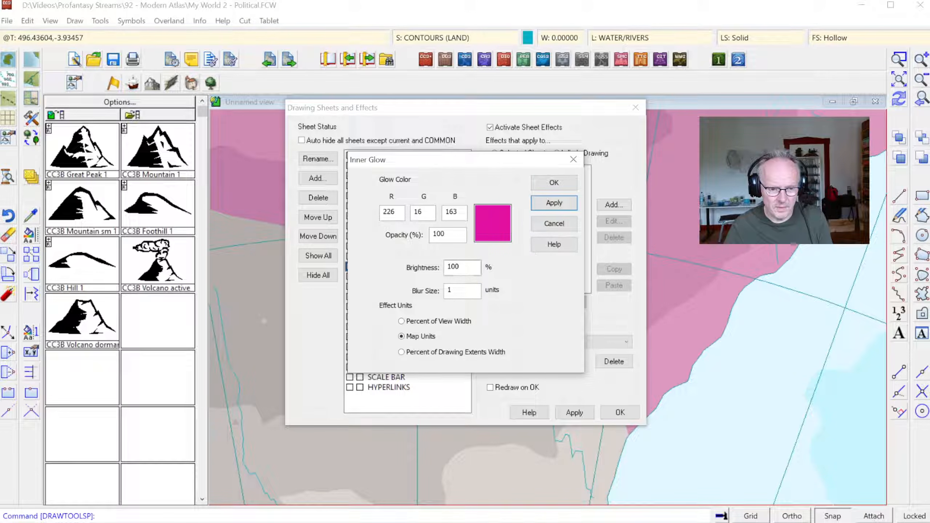
- Try blur sizes of 5 and 10 map units for the BORDERS sheet's Inner Glow, and discard the effect
double_click(450, 290)
type("5")
left_click(553, 204)
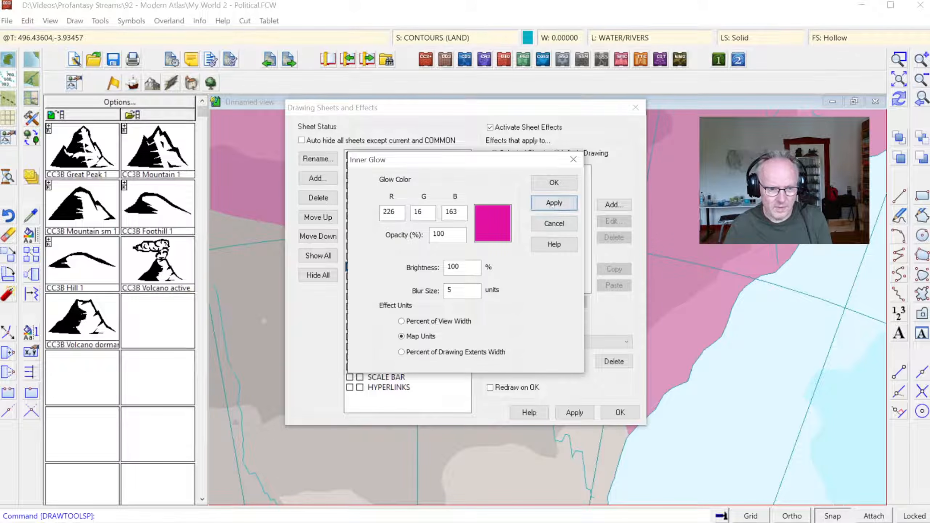
double_click(450, 291)
type("10")
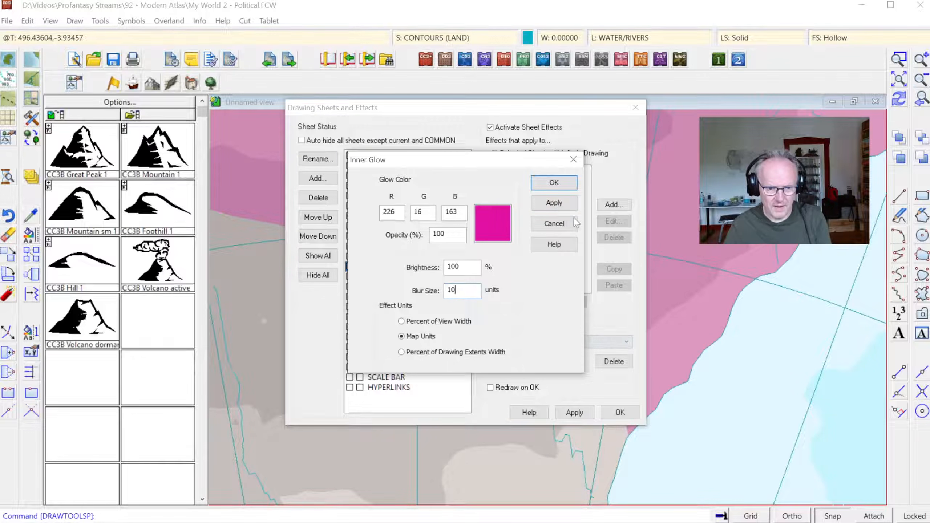
left_click(554, 204)
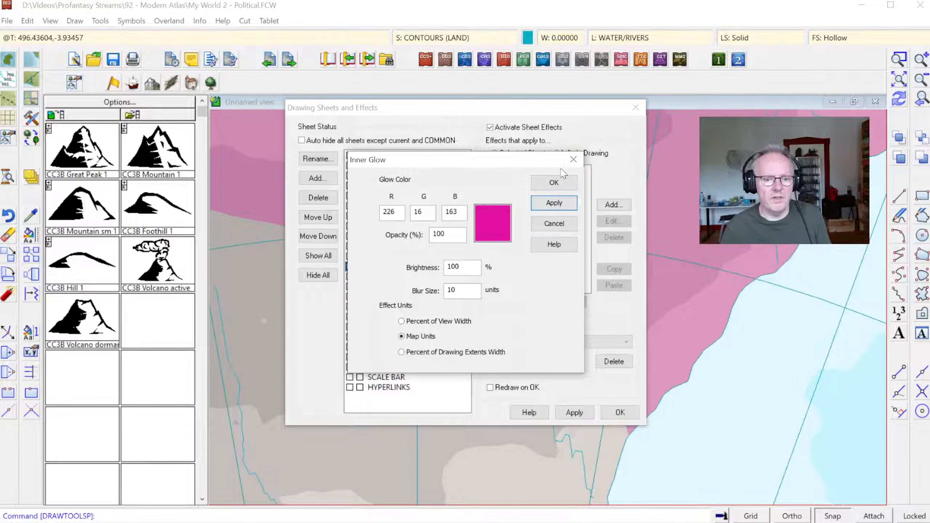
left_click(547, 225)
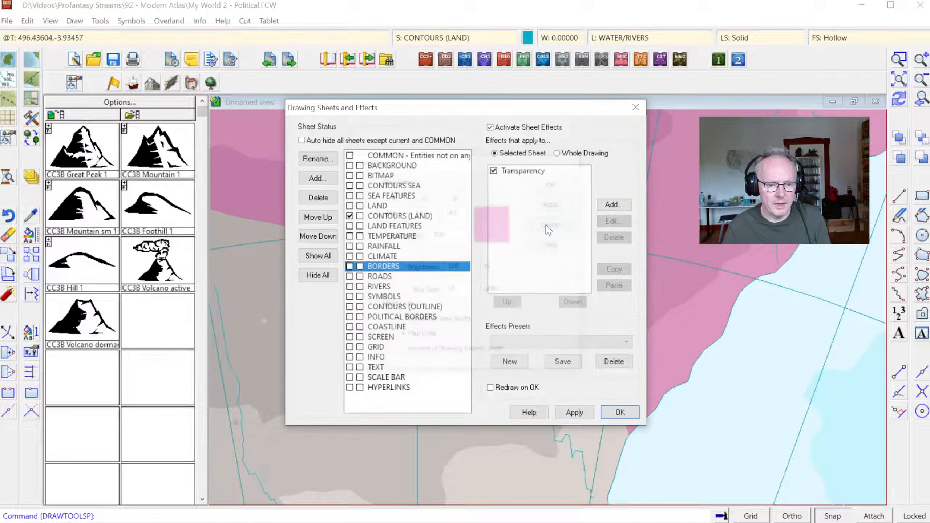
left_click(613, 413)
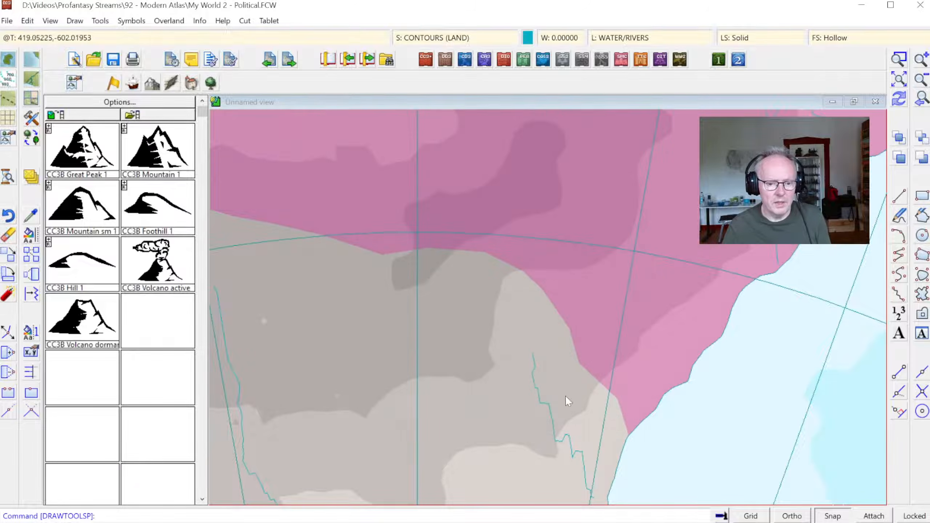
- Add a sheet named BORDERS OUTLINE directly after the BORDERS sheet and accept it as the current sheet
left_click(31, 177)
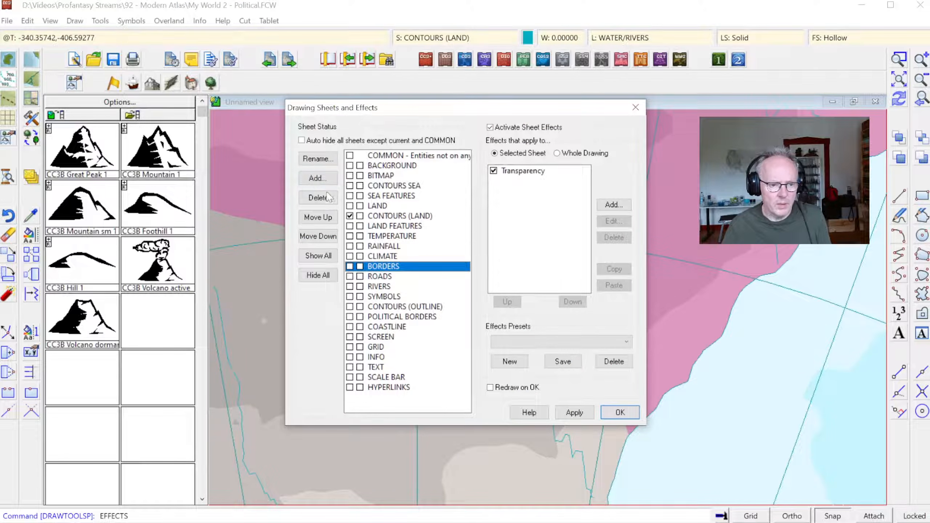
left_click(314, 180)
type("BOR")
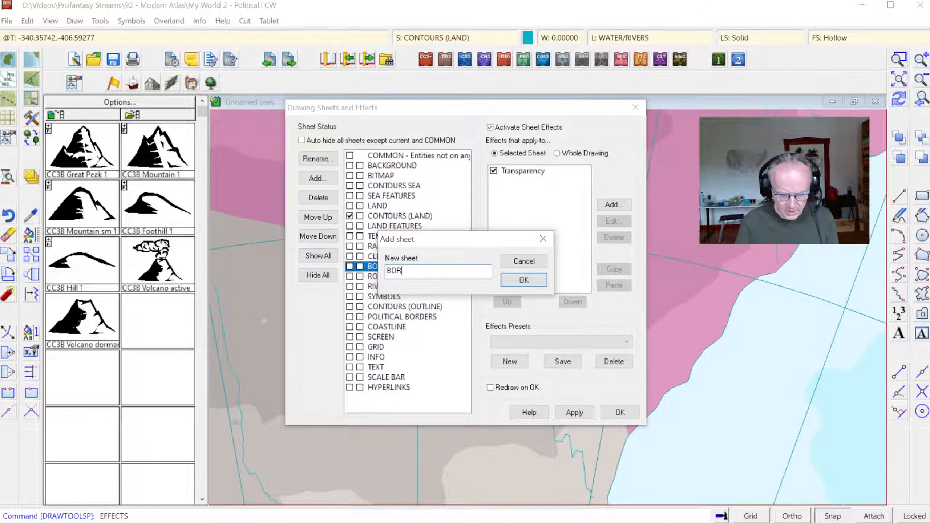
type("DERS T")
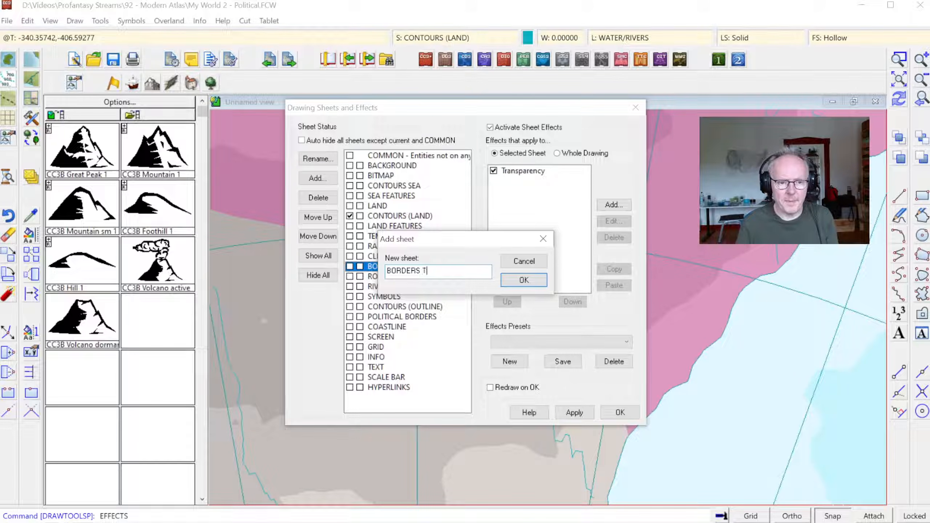
key("Return")
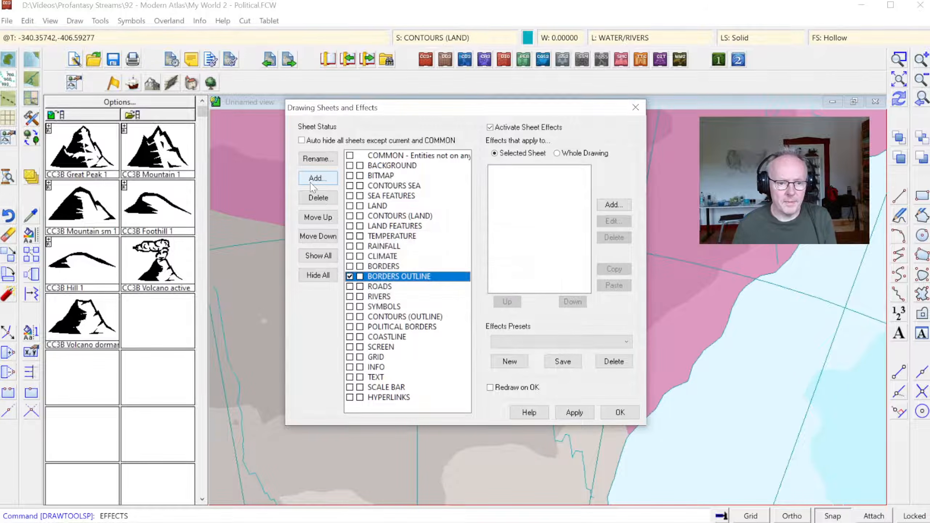
left_click(619, 412)
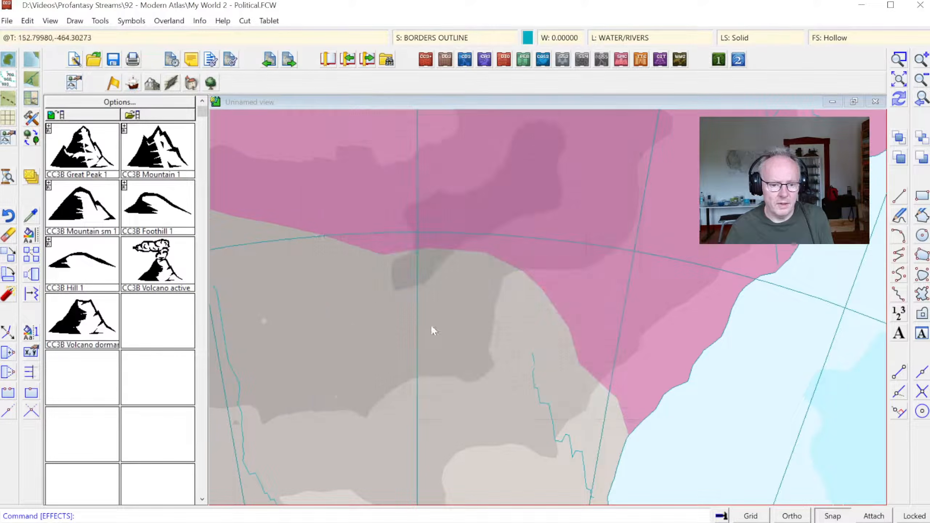
- Copy the magenta country area to the BORDERS OUTLINE sheet
right_click(34, 183)
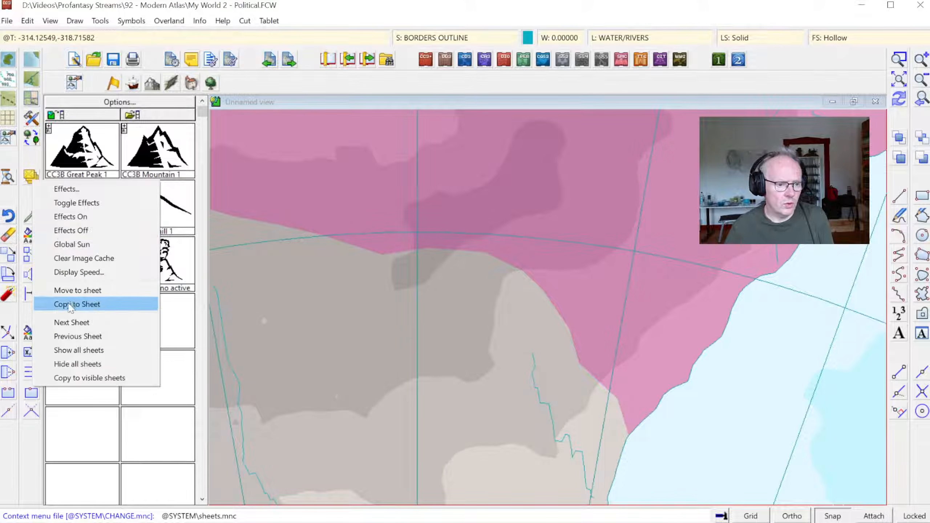
left_click(72, 304)
left_click(496, 261)
right_click(494, 291)
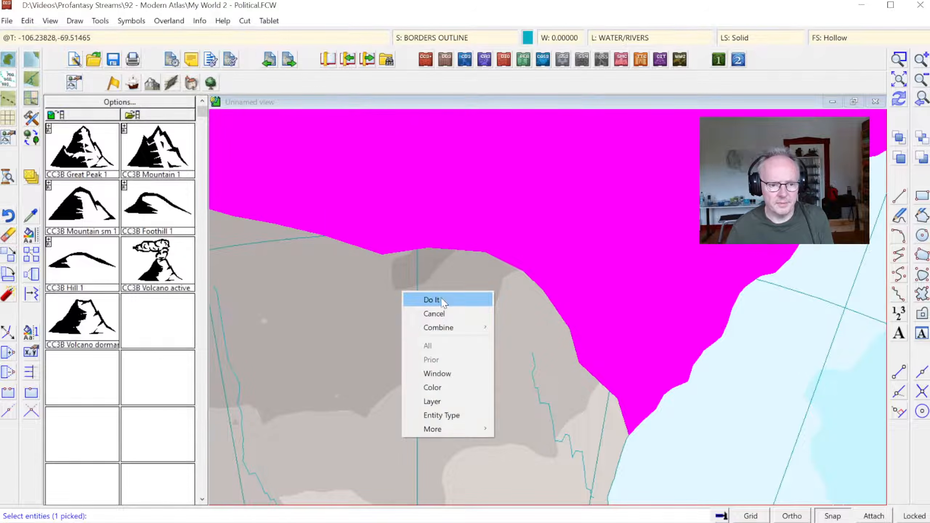
left_click(440, 297)
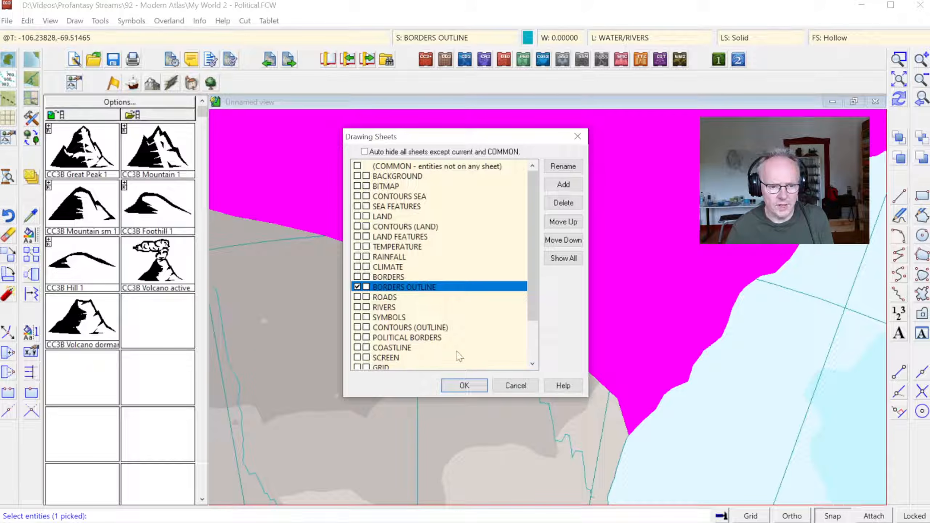
left_click(464, 386)
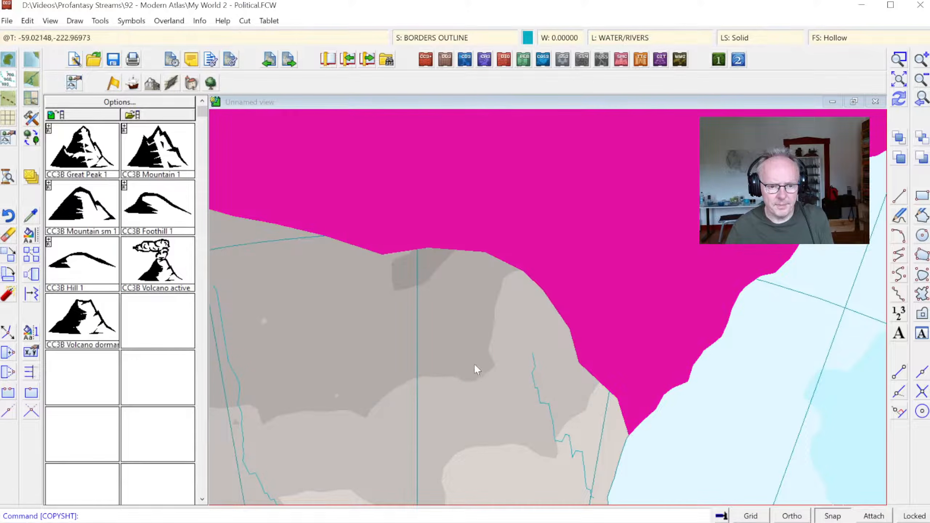
- Try to change the magenta country entities to a Solid fill style and a line width of 5
left_click(437, 38)
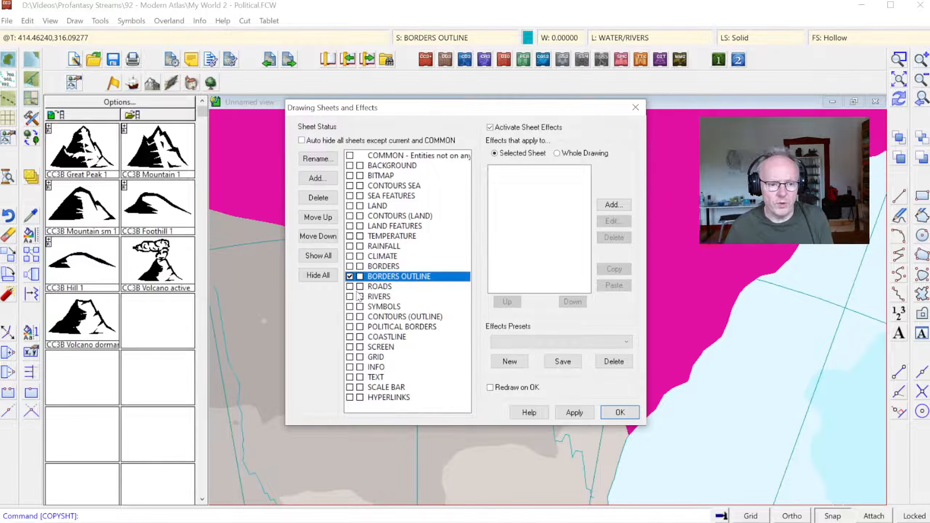
key("Escape")
right_click(30, 233)
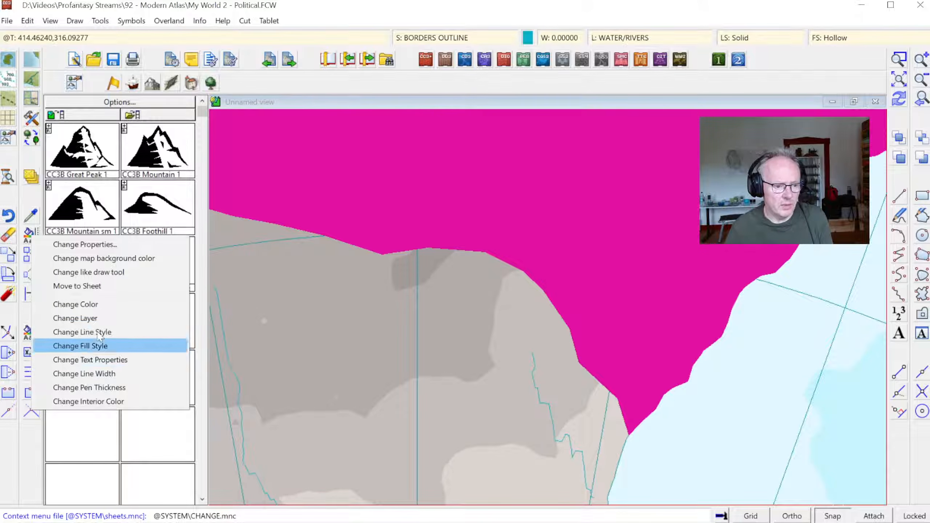
left_click(108, 245)
right_click(499, 282)
left_click(484, 346)
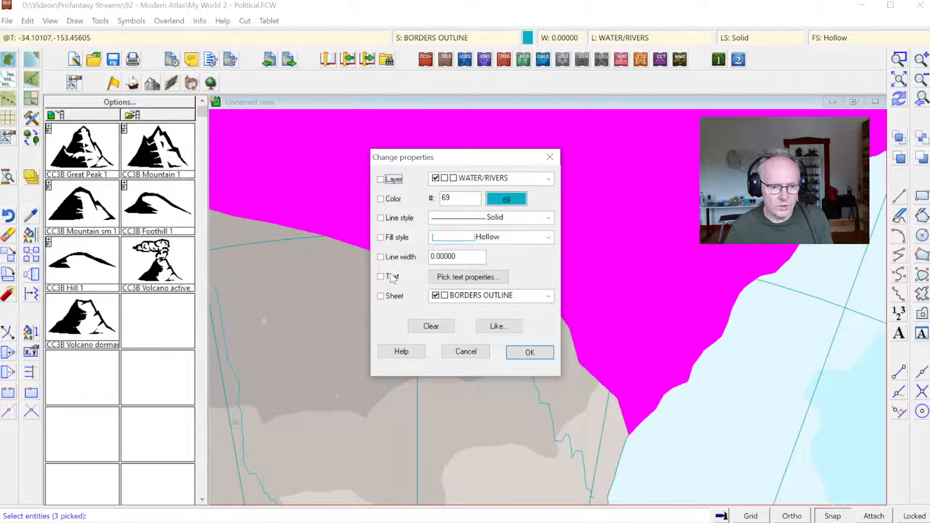
left_click(396, 238)
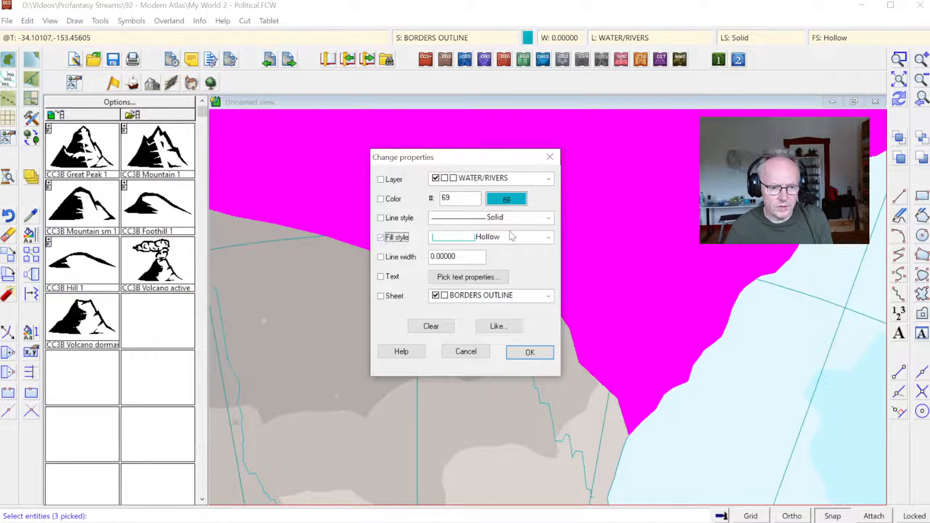
left_click(512, 237)
scroll(513, 274, "up", 2)
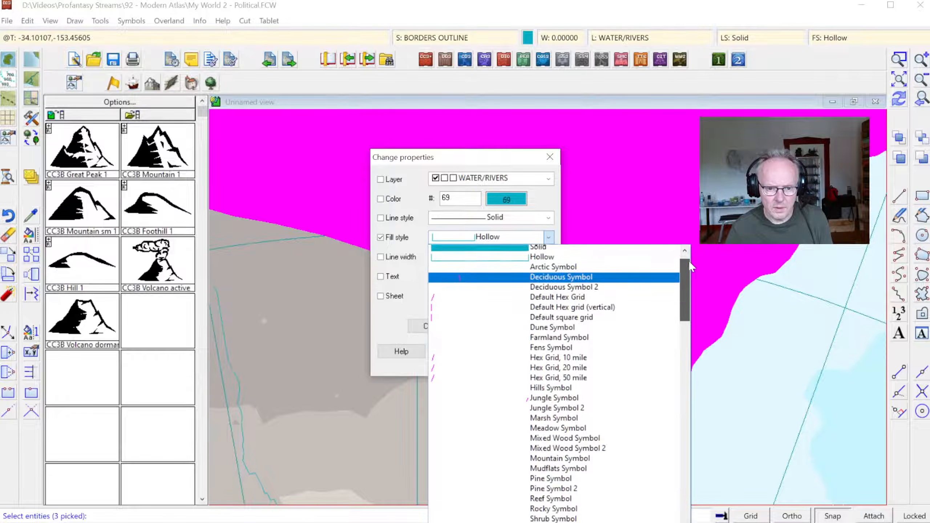
left_click(440, 259)
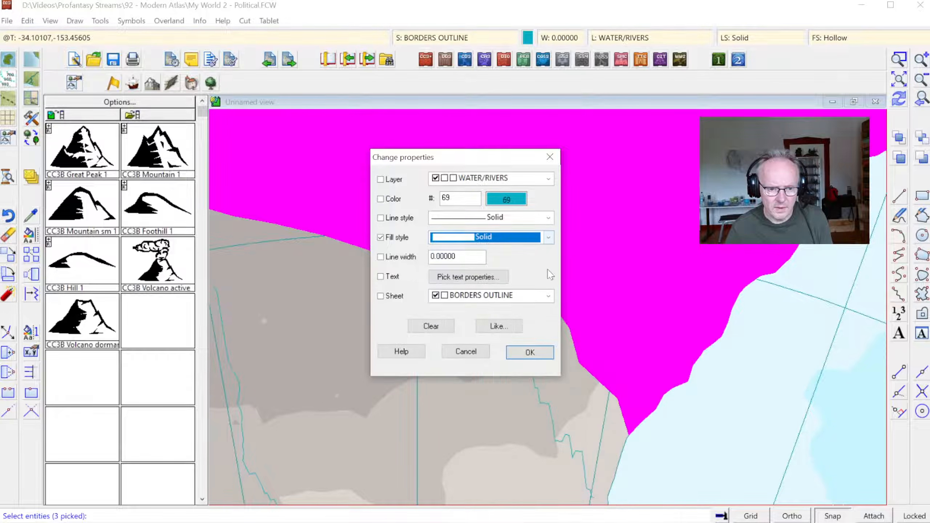
left_click(380, 256)
key("Tab")
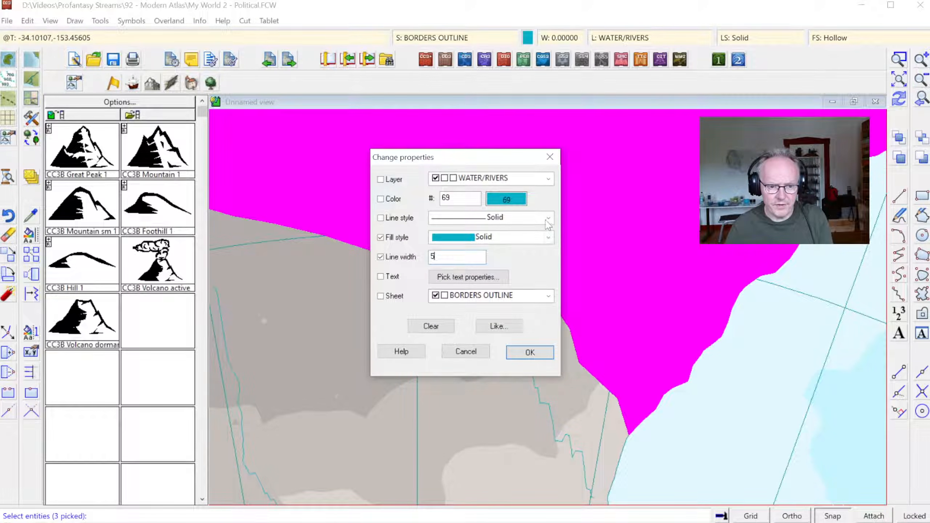
left_click(522, 351)
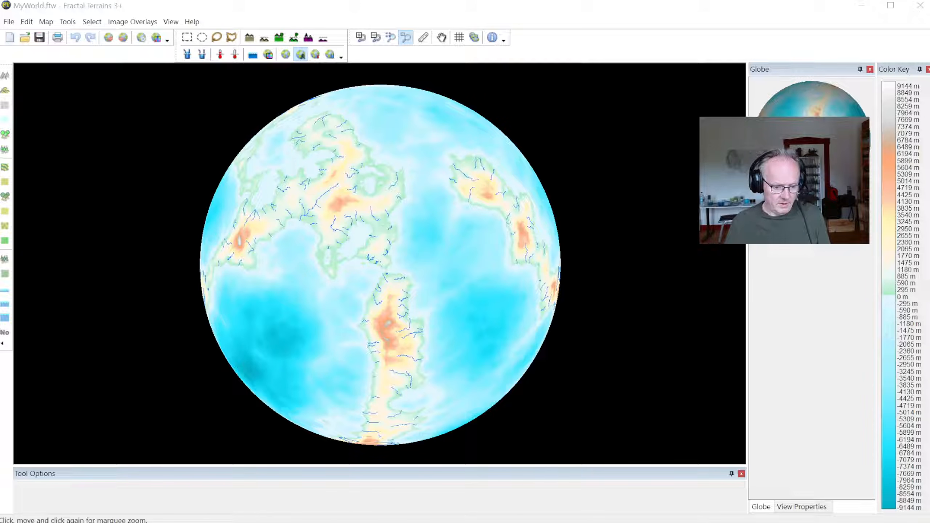
- Relaunch Campaign Cartographer 3+ and open the autosaved drawing of the political map
key("super")
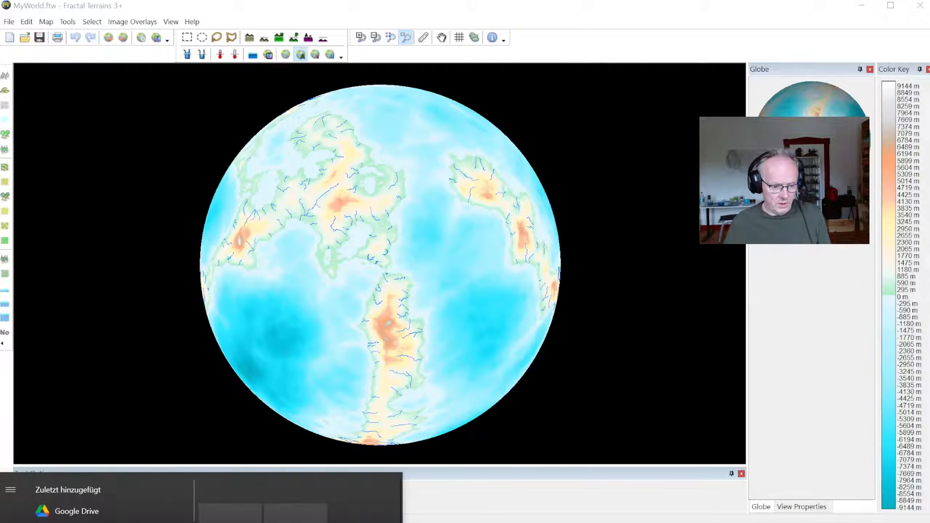
left_click(230, 517)
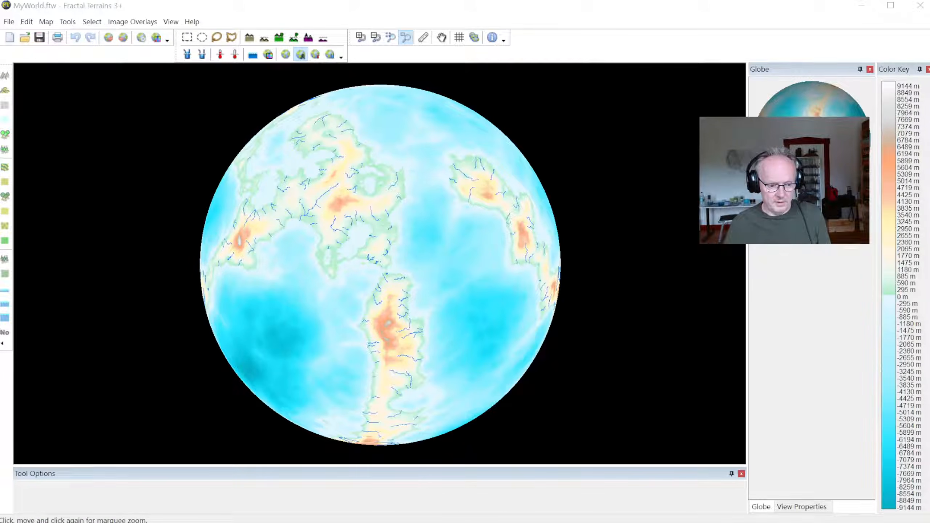
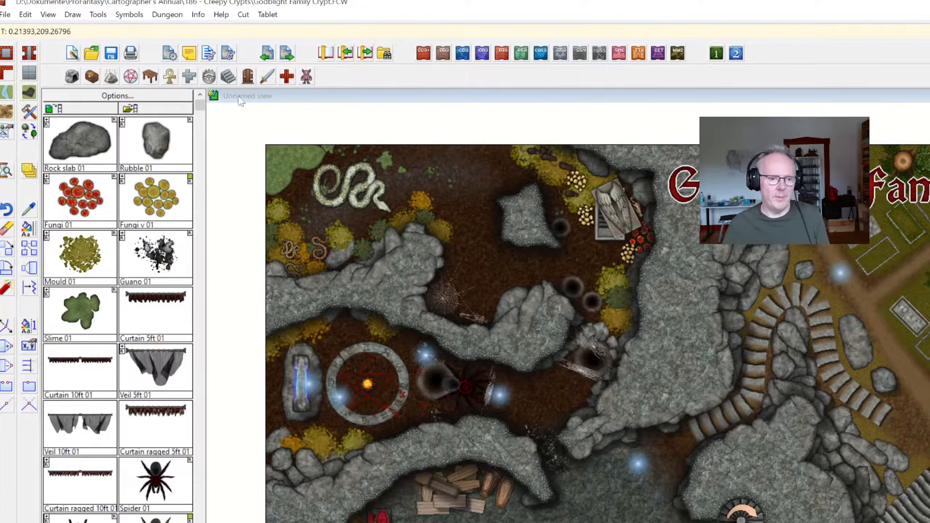
left_click(90, 54)
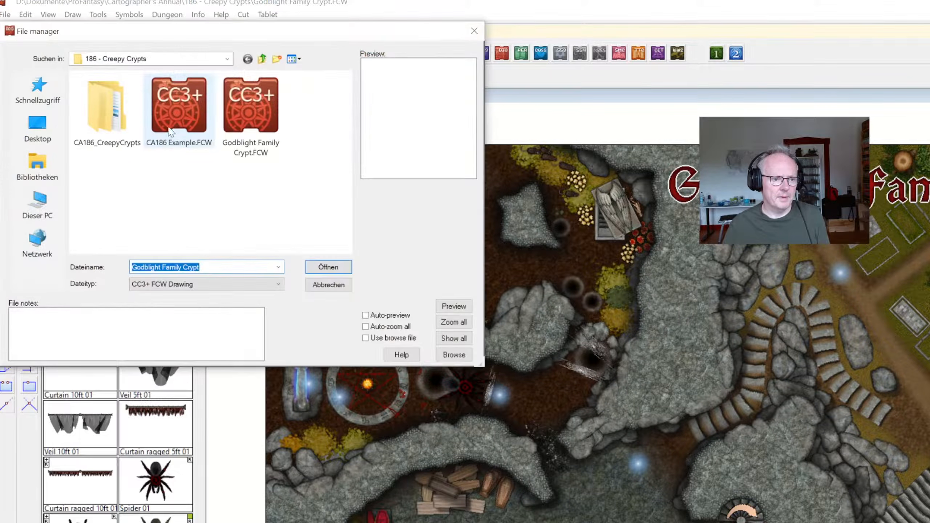
key("Escape")
left_click(5, 15)
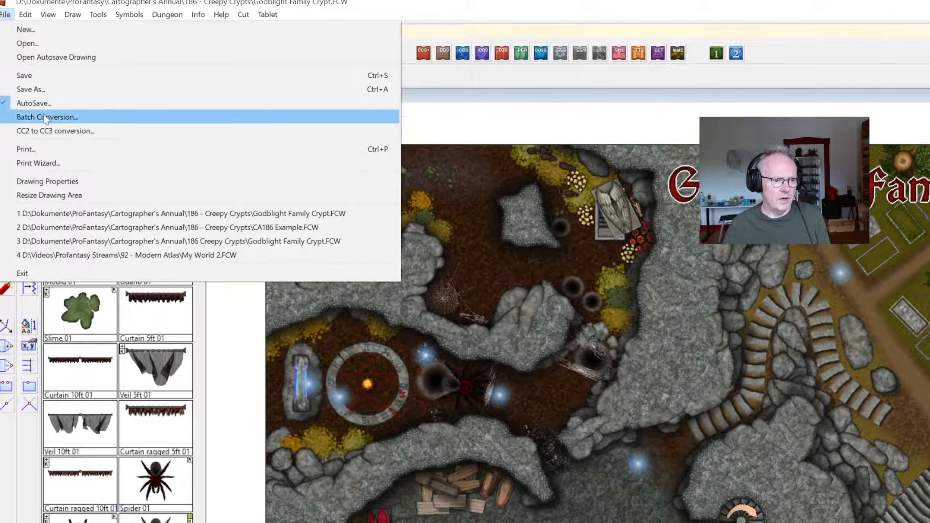
left_click(56, 57)
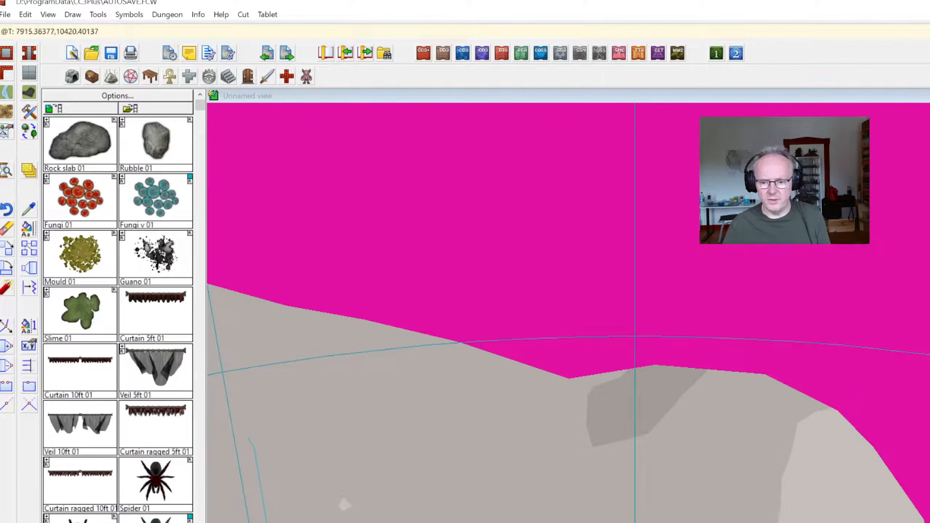
- Hide all sheets except BORDERS and BORDERS OUTLINE, and make BORDERS the current sheet
key("ctrl+Home")
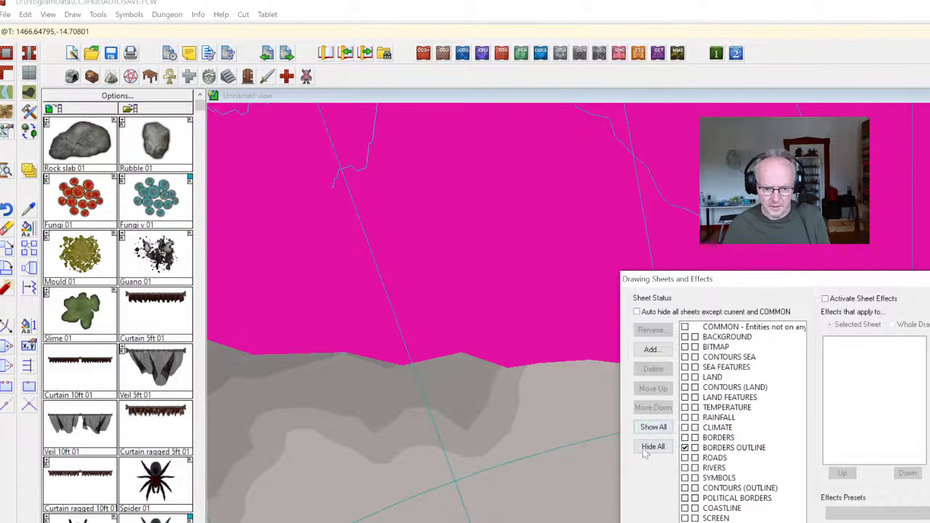
left_click(652, 447)
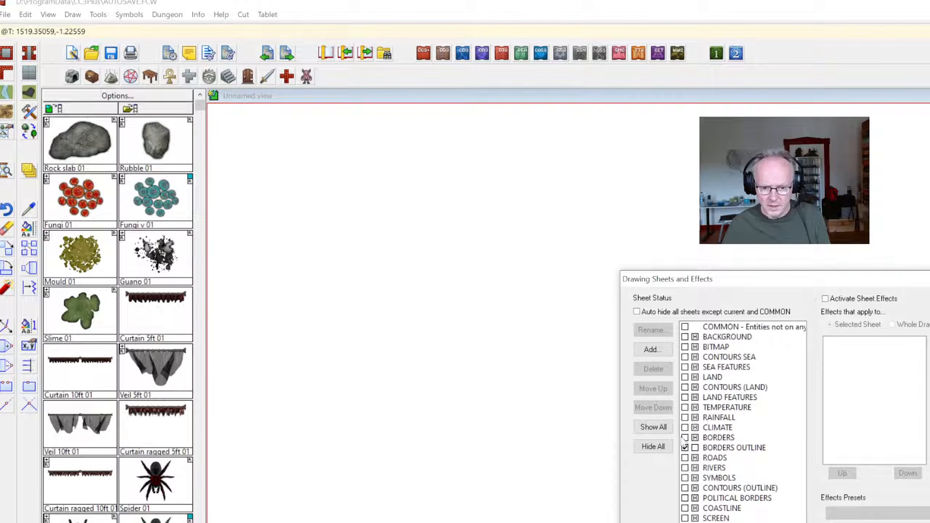
left_click(683, 437)
left_click(929, 315)
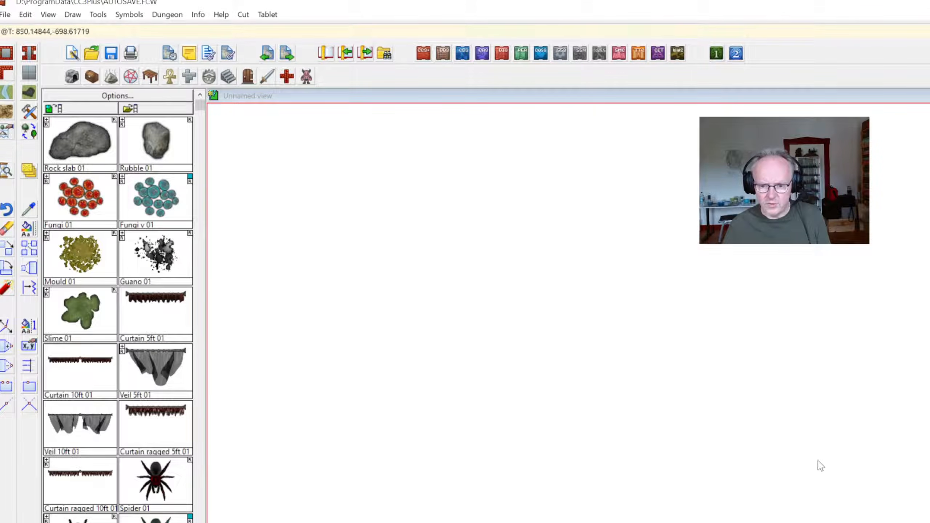
left_click(929, 31)
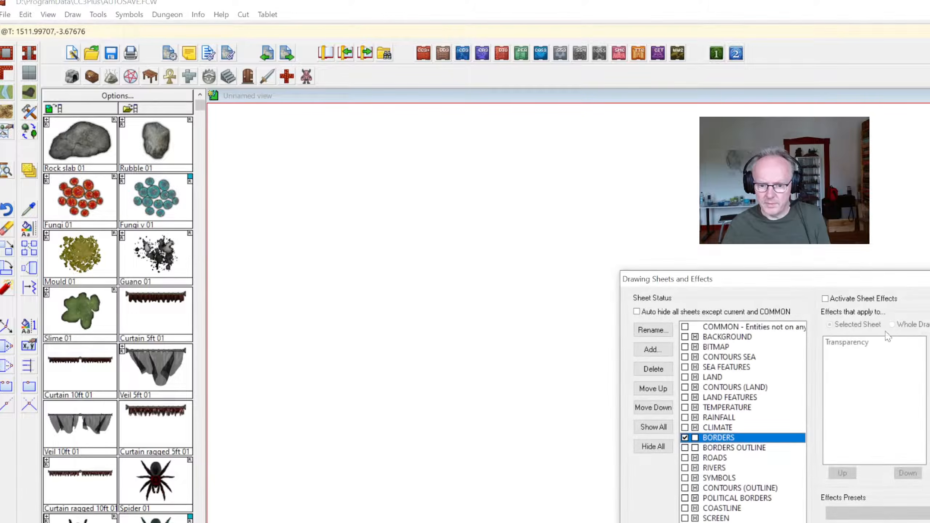
left_click(740, 522)
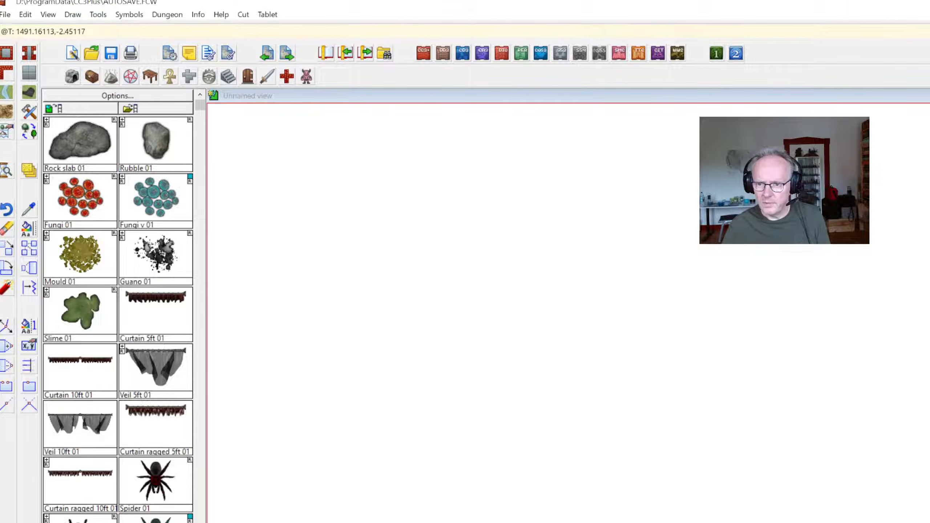
- Show all the drawing's sheets again and accept the sheet settings
left_click(929, 32)
left_click(655, 427)
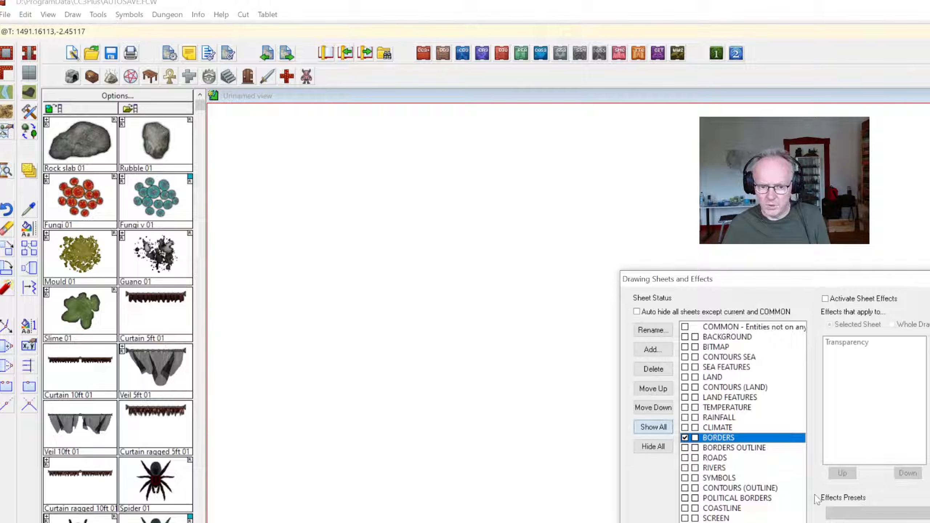
left_click(820, 522)
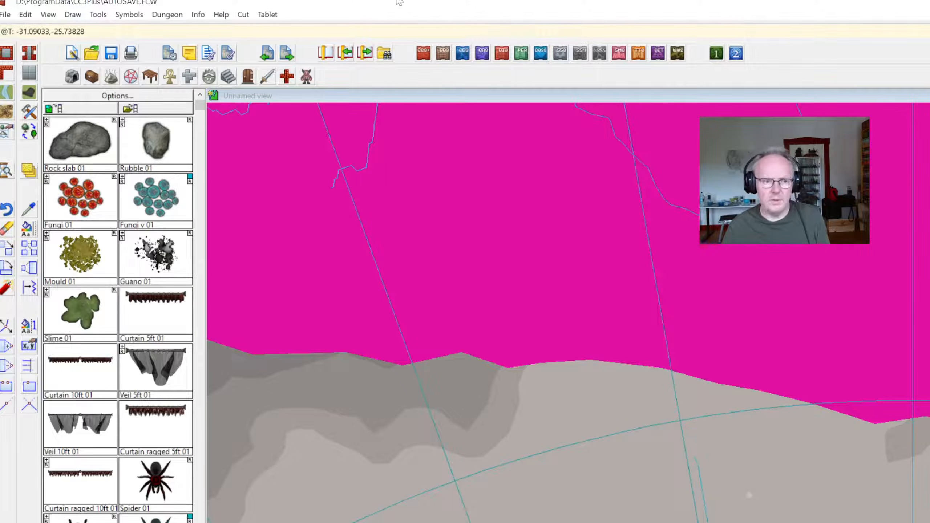
left_click(198, 14)
left_click(245, 30)
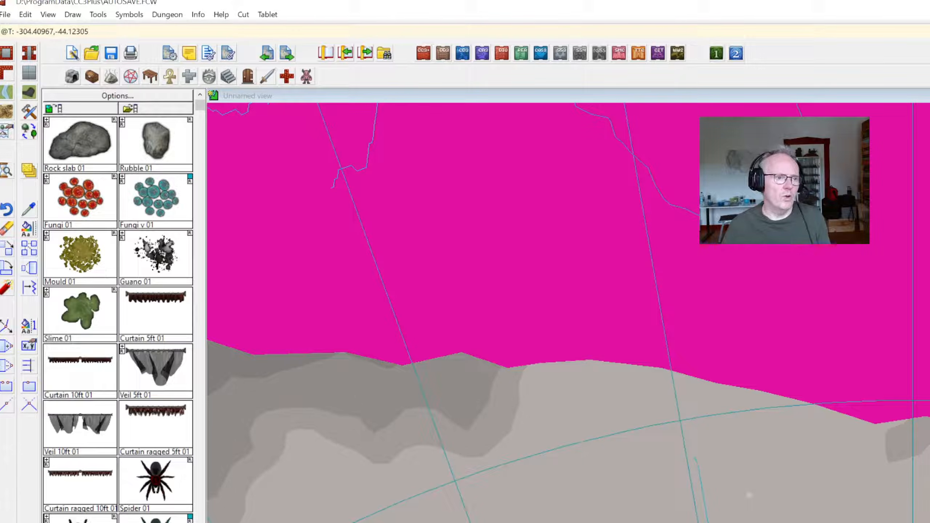
- Save the autosaved drawing over My World 2 - Political.FCW in the 92 - Modern Atlas folder, replacing the existing file
left_click(5, 14)
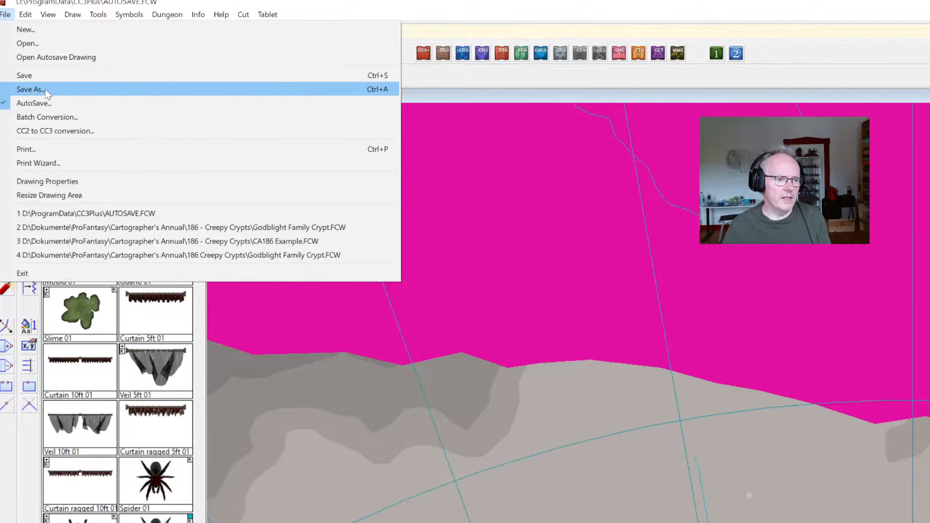
left_click(52, 90)
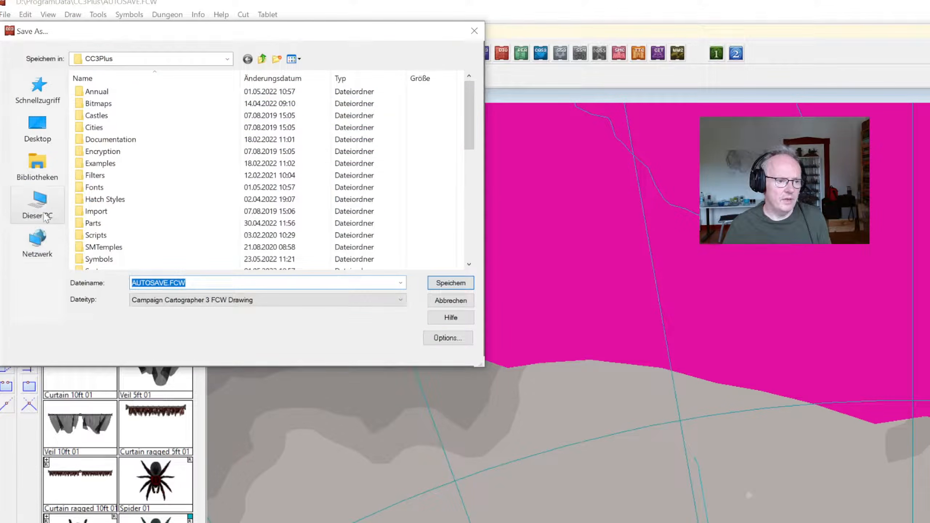
left_click(38, 207)
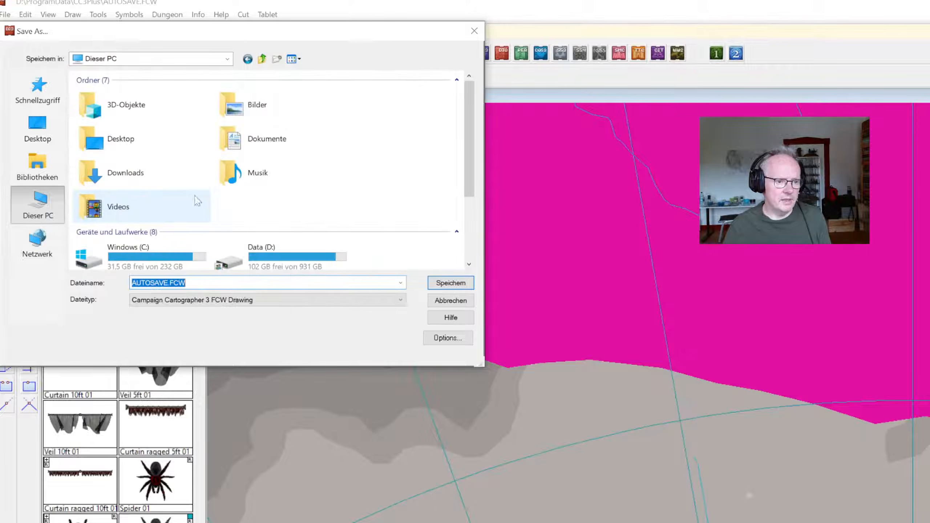
scroll(245, 183, "down", 3)
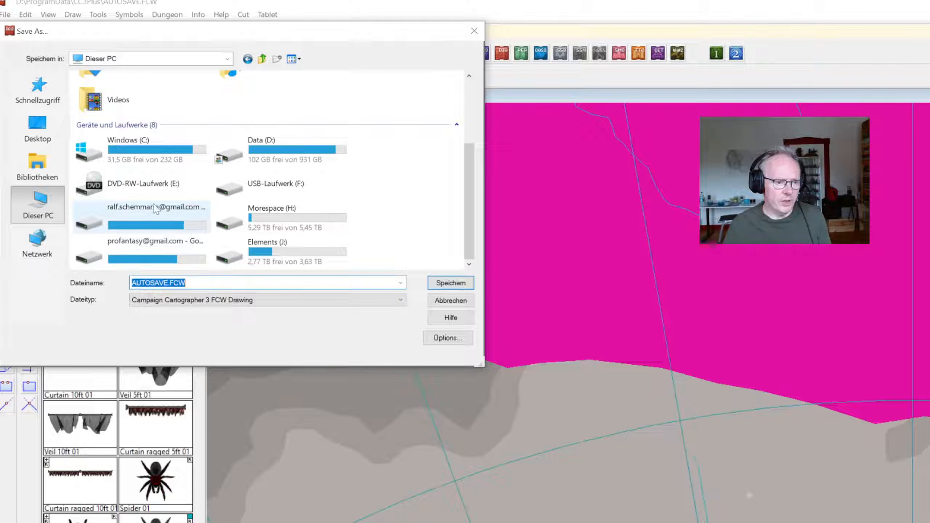
double_click(306, 165)
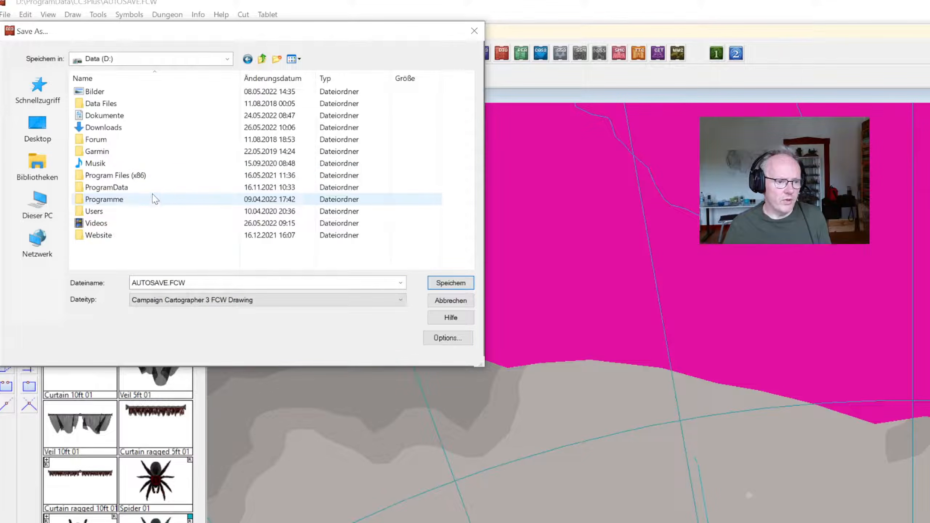
double_click(102, 103)
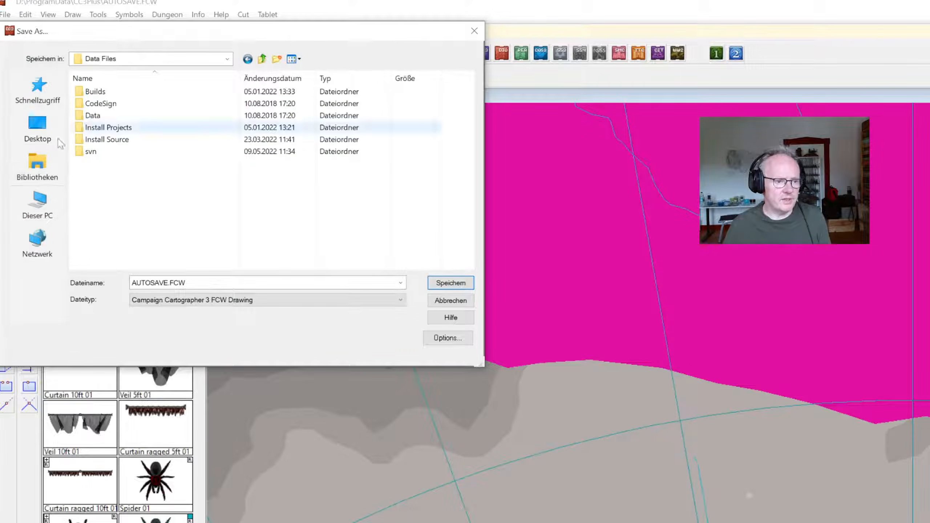
left_click(37, 209)
double_click(123, 201)
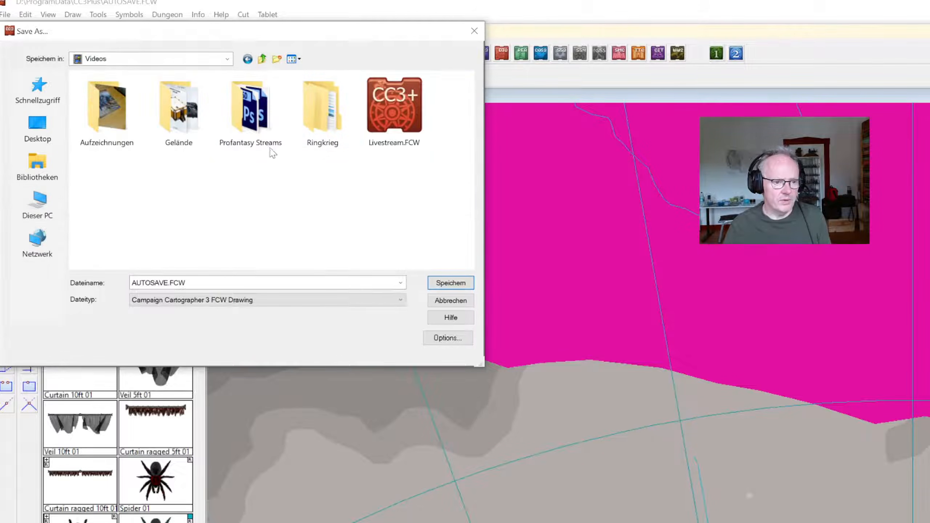
left_click(246, 117)
double_click(246, 117)
scroll(249, 147, "down", 20)
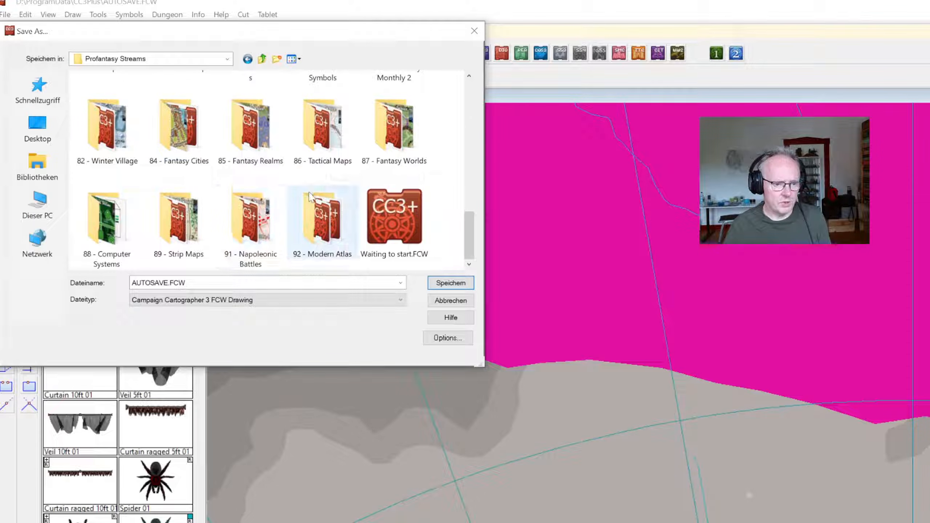
double_click(322, 219)
left_click(180, 101)
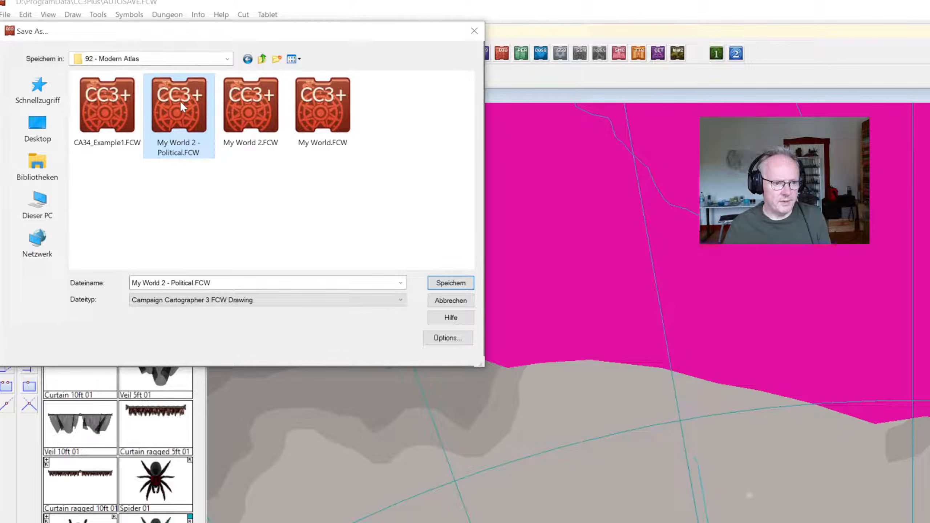
left_click(470, 282)
left_click(838, 444)
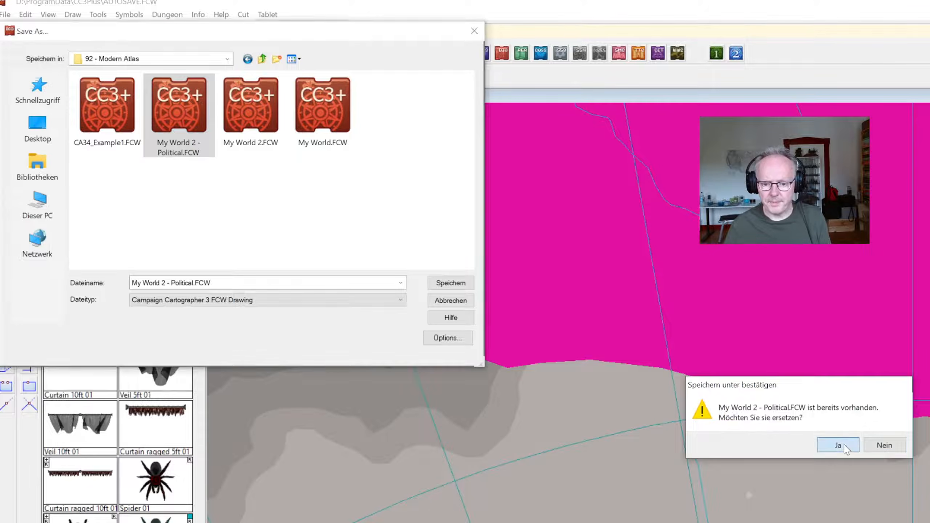
- Count the entities at the magenta country's edge and list the country polygon's properties
left_click(198, 15)
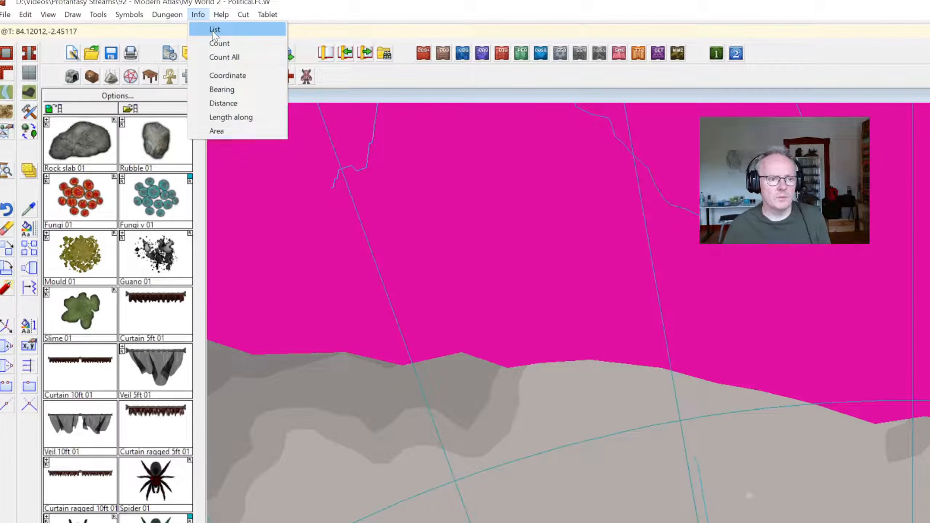
left_click(749, 430)
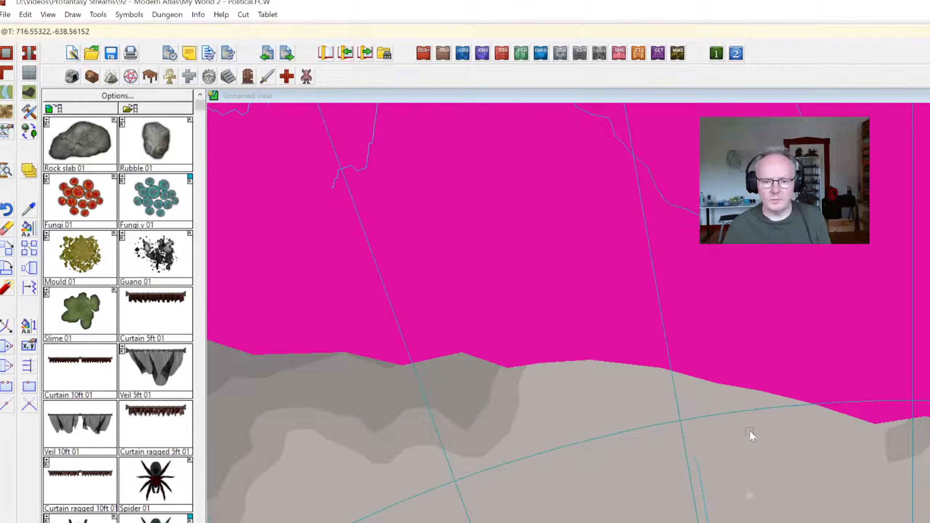
right_click(734, 448)
left_click(728, 449)
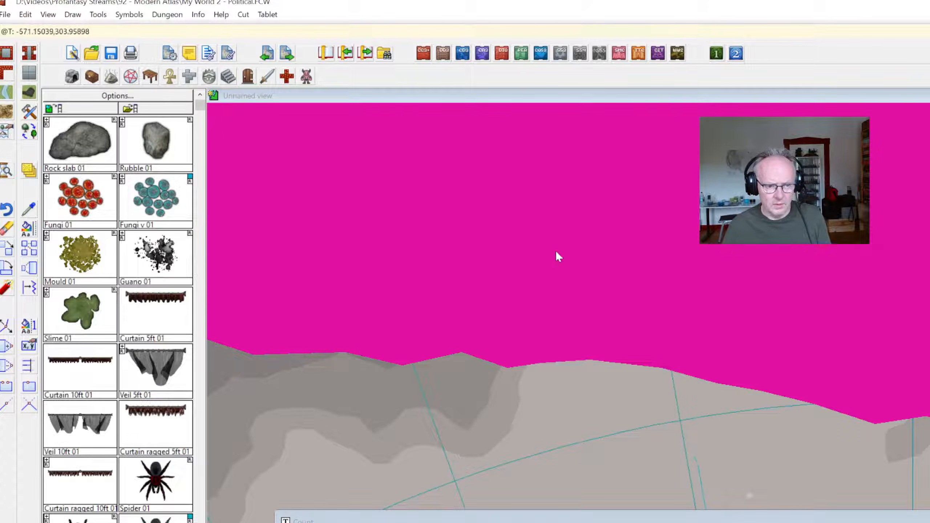
left_click(198, 14)
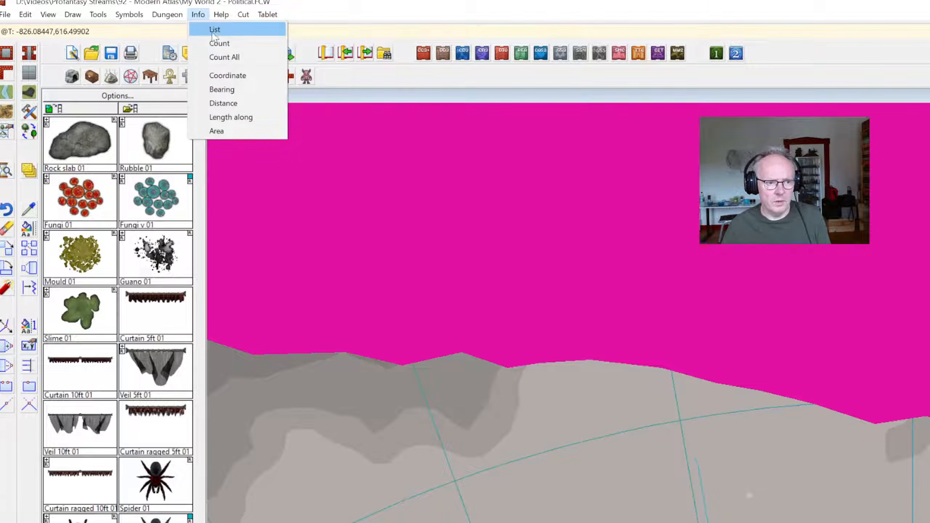
left_click(679, 306)
left_click(849, 416)
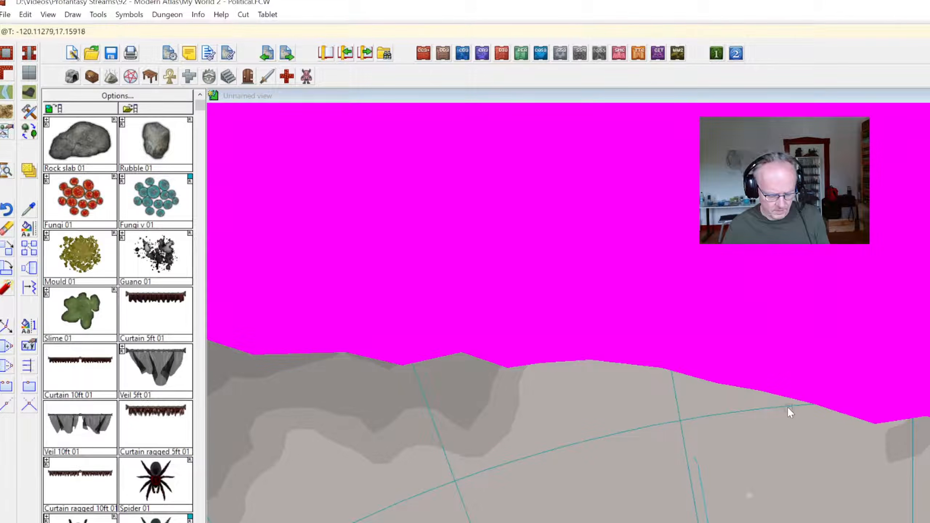
key("d")
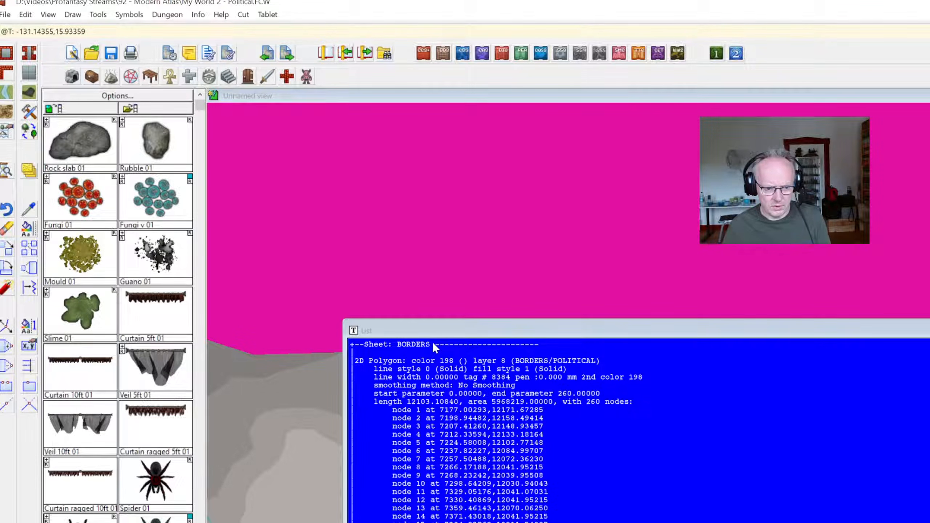
left_click(926, 330)
- Hide all sheets except the current BORDERS sheet
left_click(928, 53)
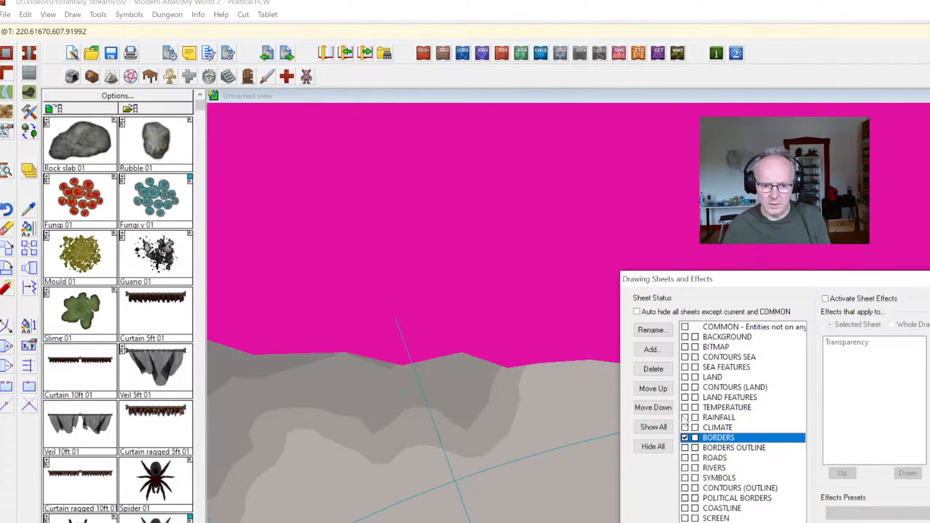
left_click(653, 448)
left_click(926, 521)
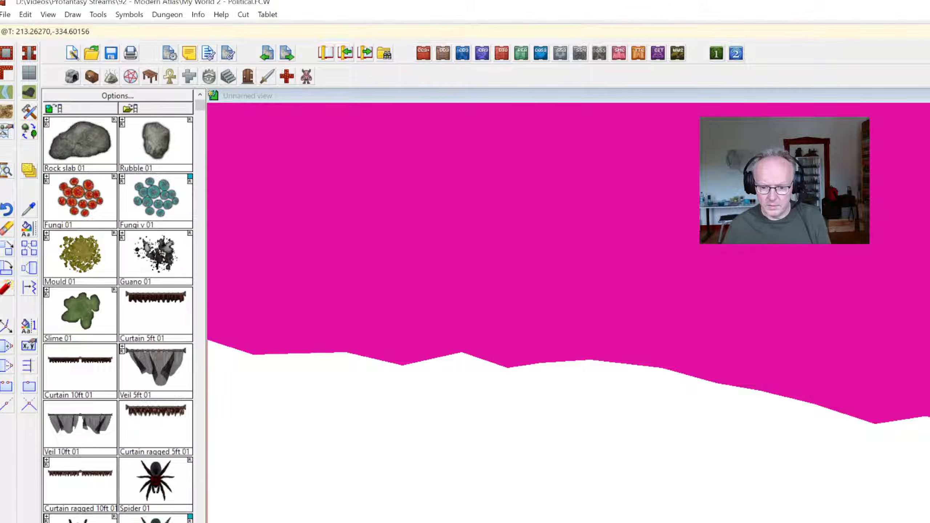
- Copy the magenta country polygon from the BORDERS sheet to the BORDERS OUTLINE sheet
right_click(29, 170)
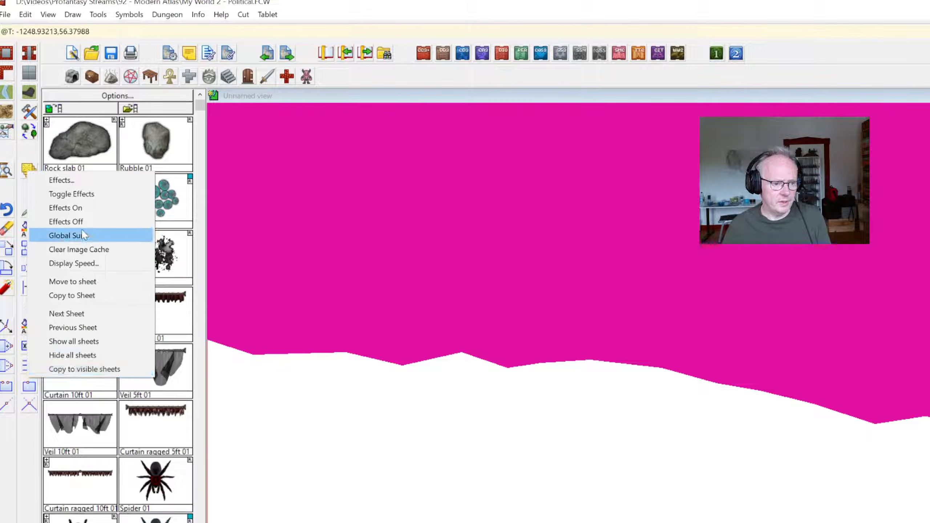
right_click(28, 168)
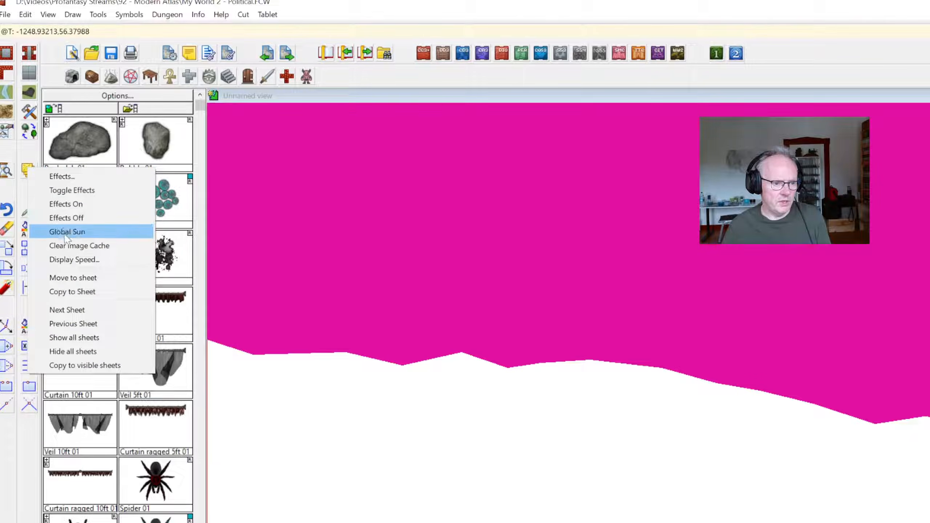
left_click(67, 292)
left_click(446, 358)
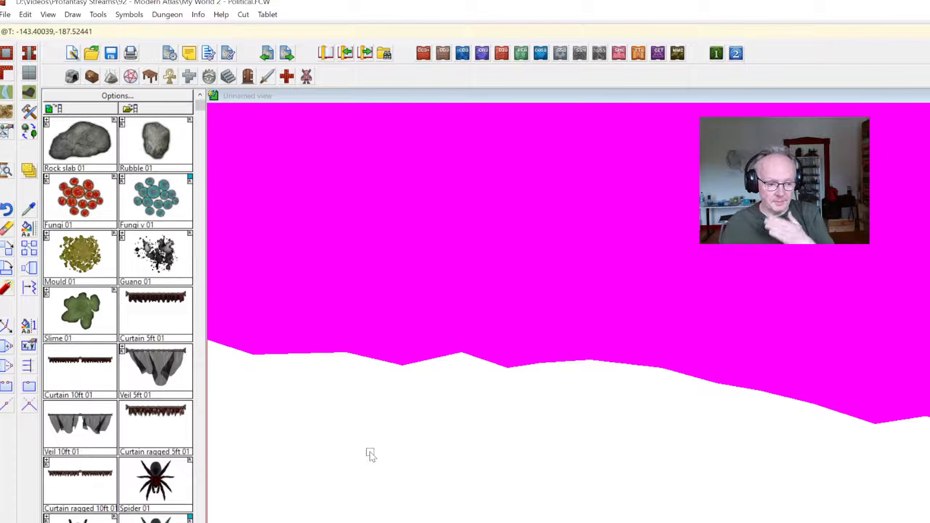
key("Return")
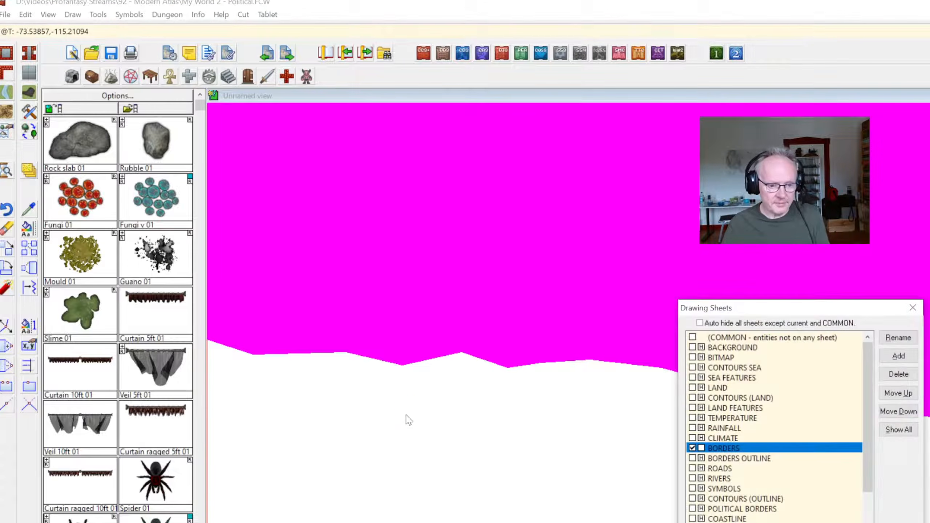
left_click(745, 459)
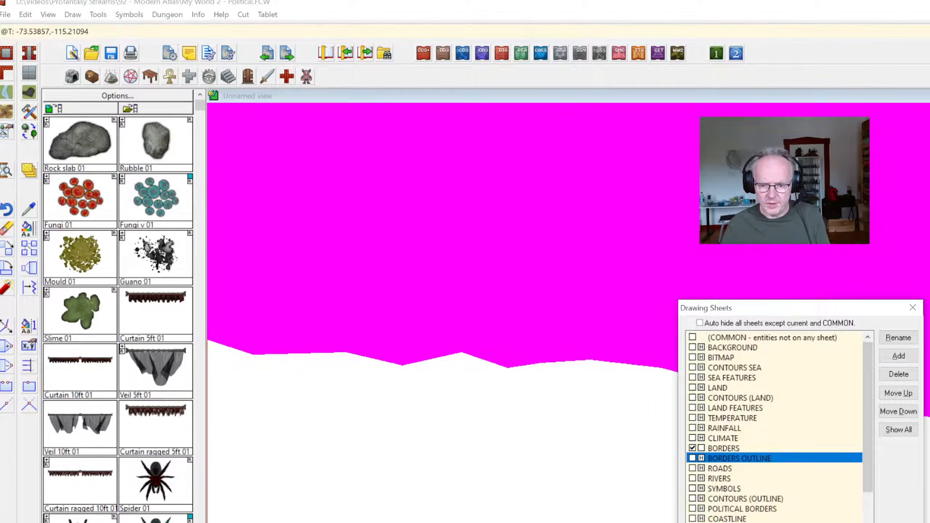
key("Return")
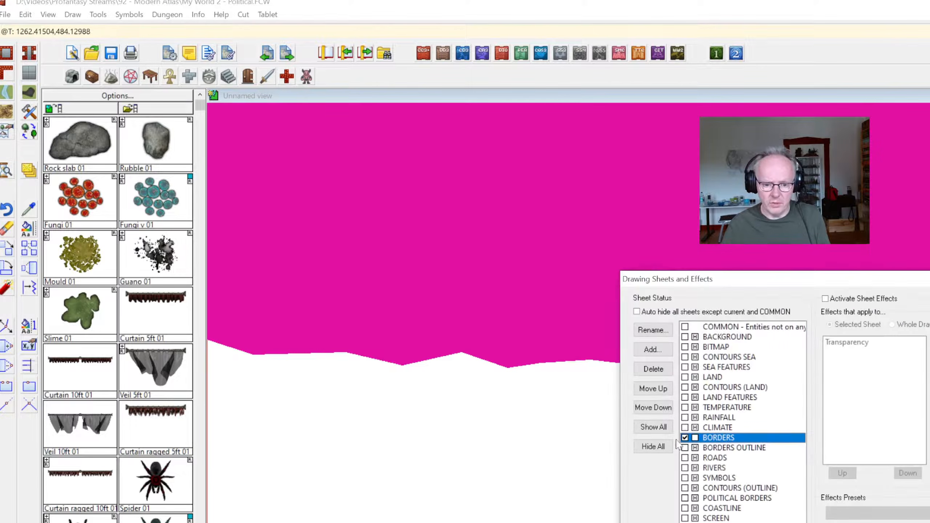
- Make BORDERS OUTLINE the current and only visible sheet, and give its magenta polygon a Solid fill style and a line width of 5
left_click(685, 448)
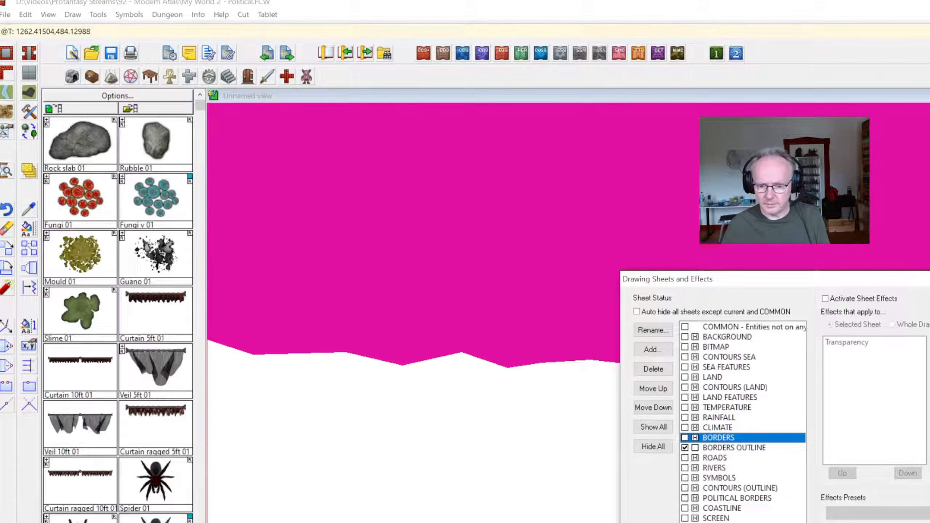
key("Return")
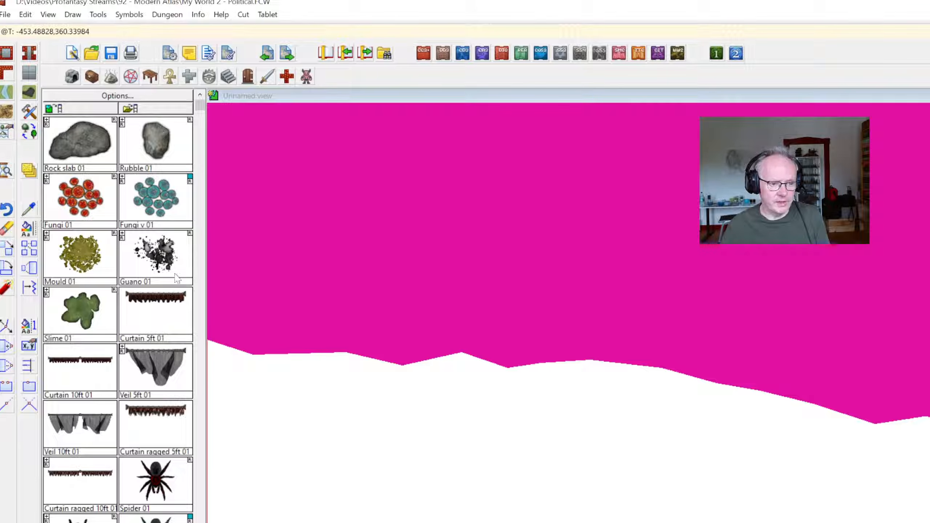
left_click(284, 351)
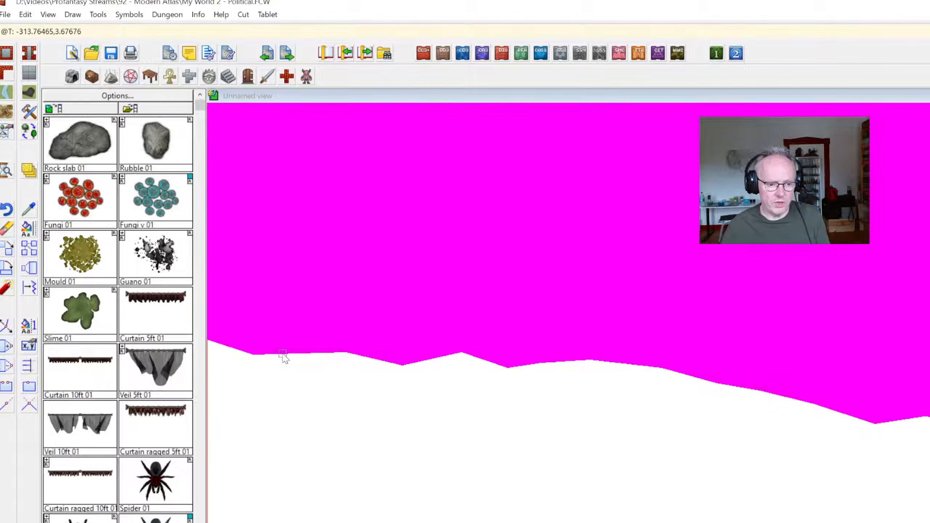
right_click(412, 298)
left_click(882, 408)
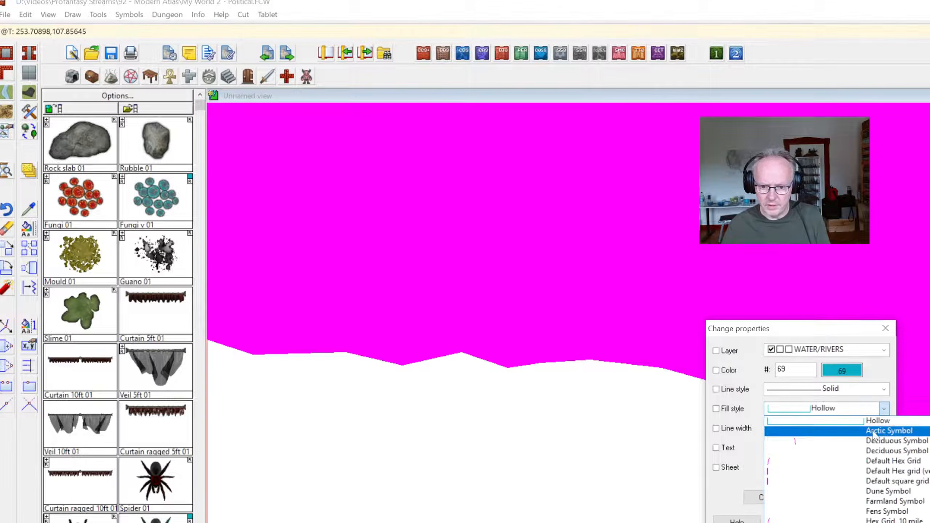
scroll(892, 434, "up", 1)
left_click(892, 431)
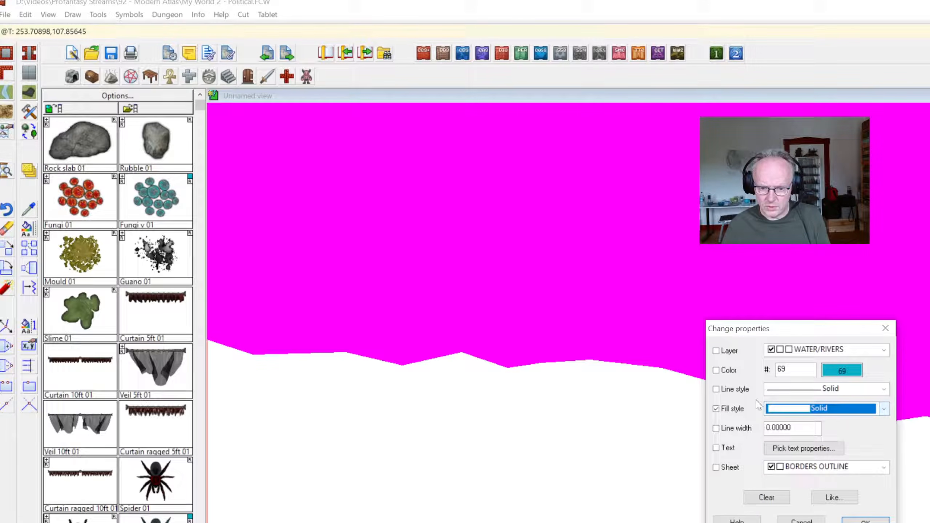
left_click(735, 429)
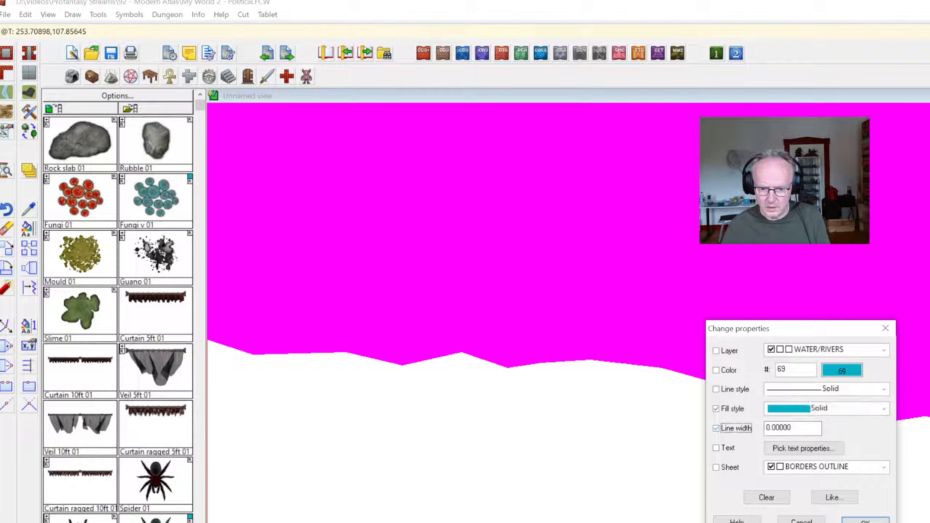
key("Tab")
type("5")
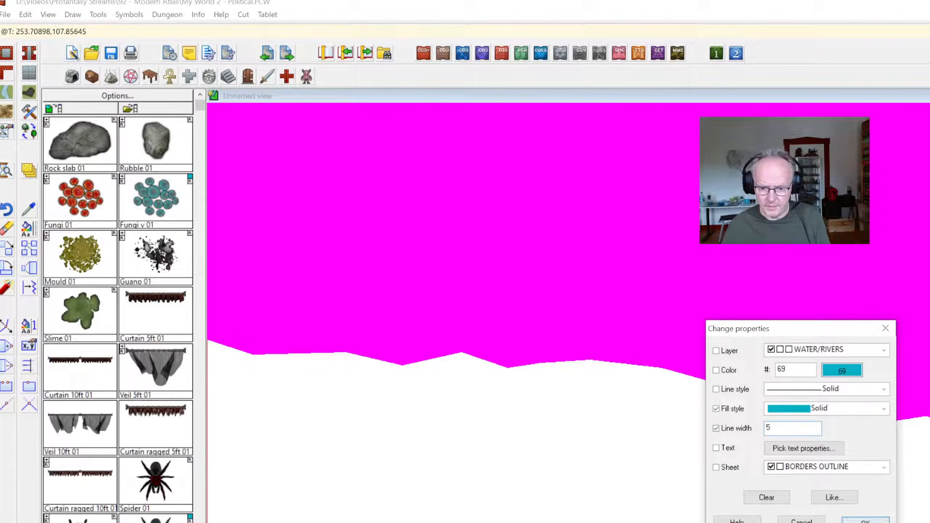
left_click(865, 521)
- Show all sheets of the political map again
left_click(929, 31)
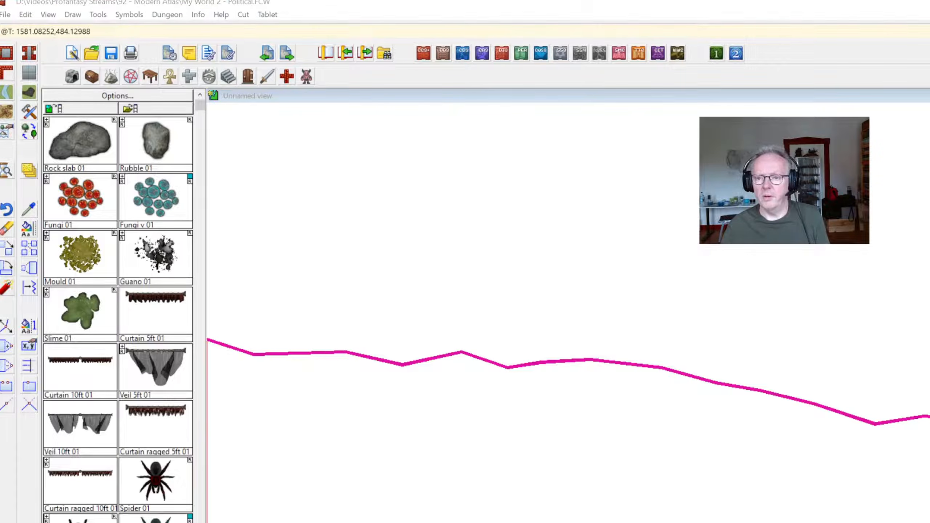
left_click(655, 447)
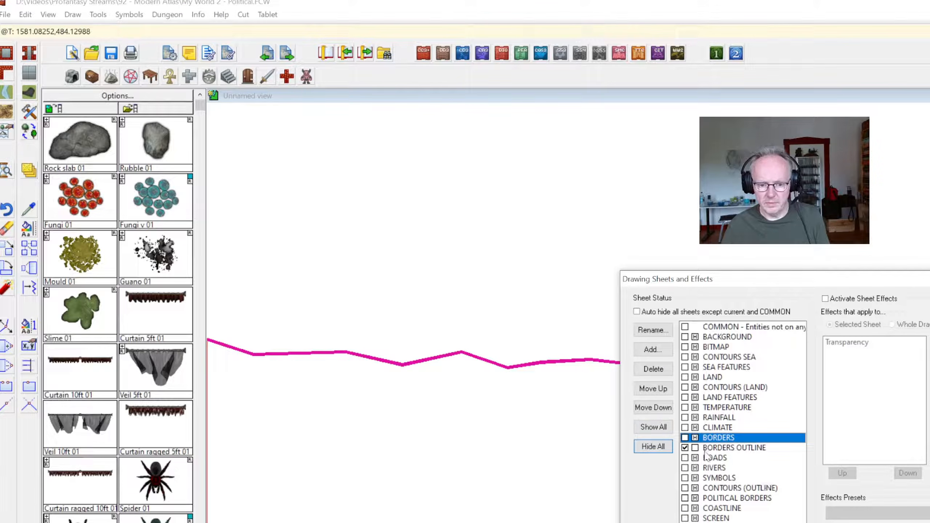
left_click(653, 429)
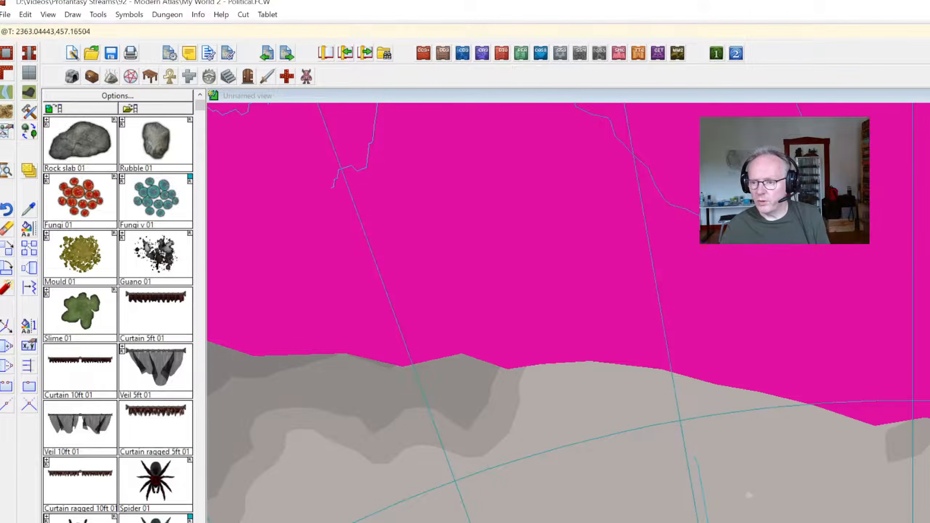
- Activate the sheet effects for the political map and check the magenta country's transparent fill and border outline
left_click(877, 300)
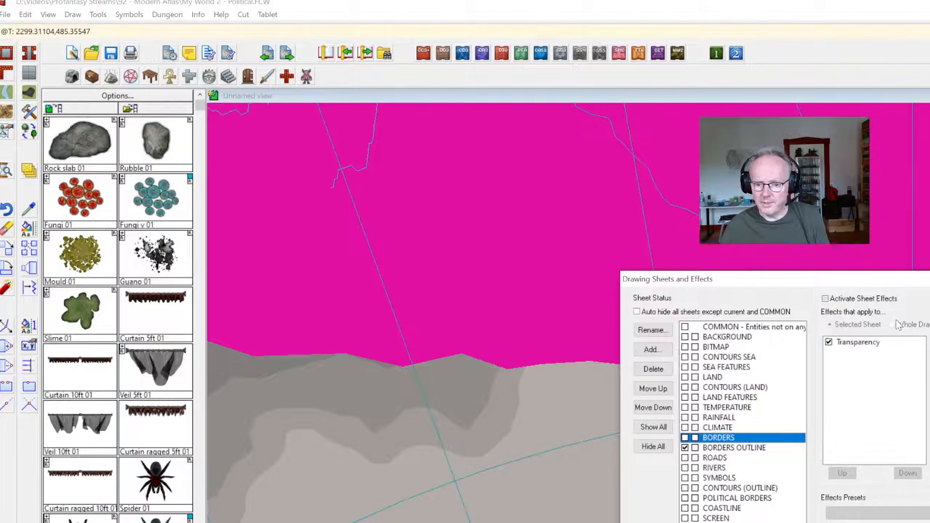
key("Return")
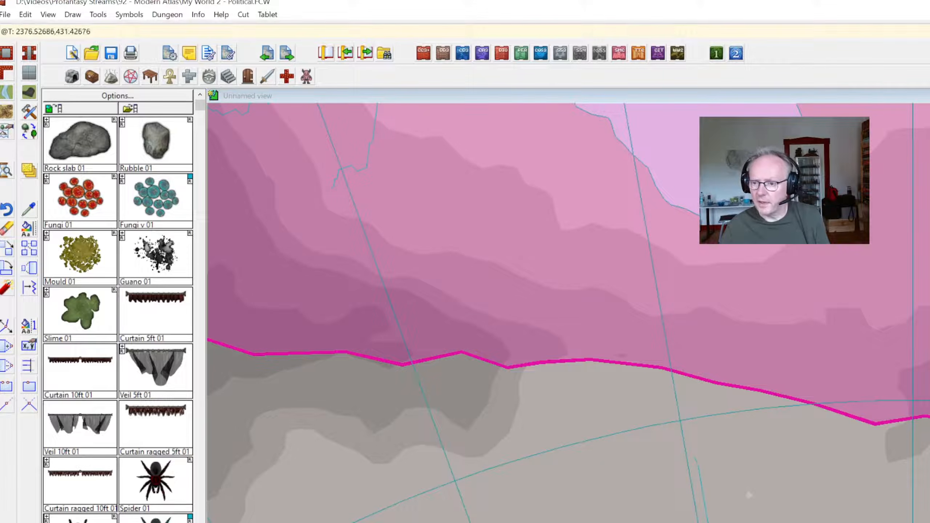
key("Home")
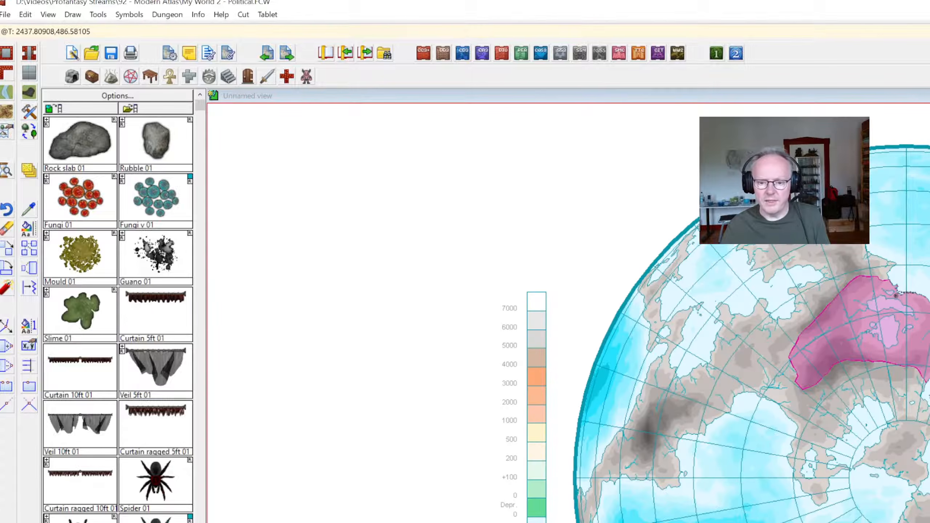
left_click(765, 325)
left_click(928, 456)
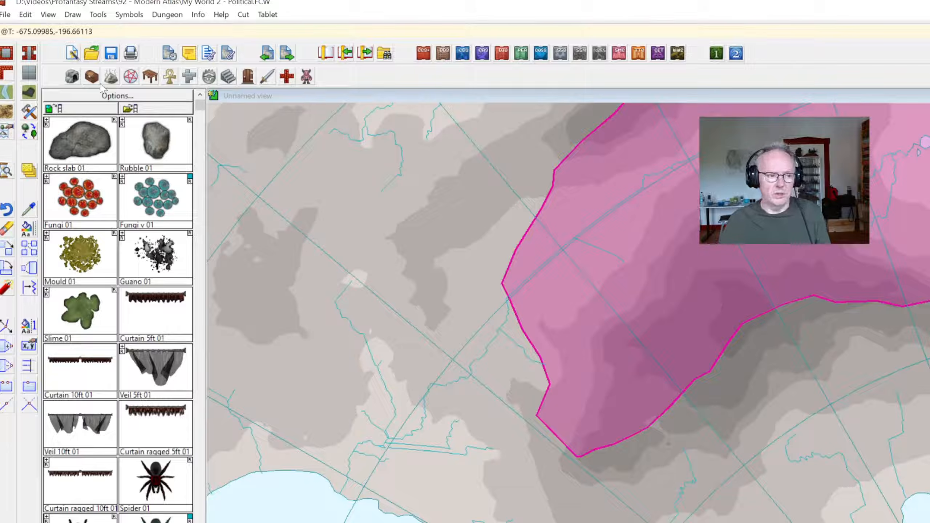
- Examine the main entity properties of the Borders, Political drawing tool
left_click(31, 115)
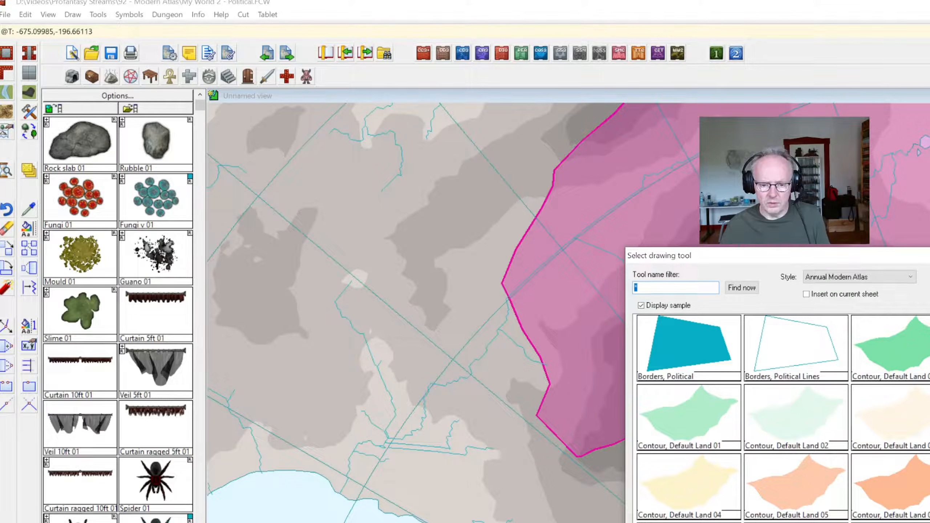
left_click(708, 522)
left_click(665, 378)
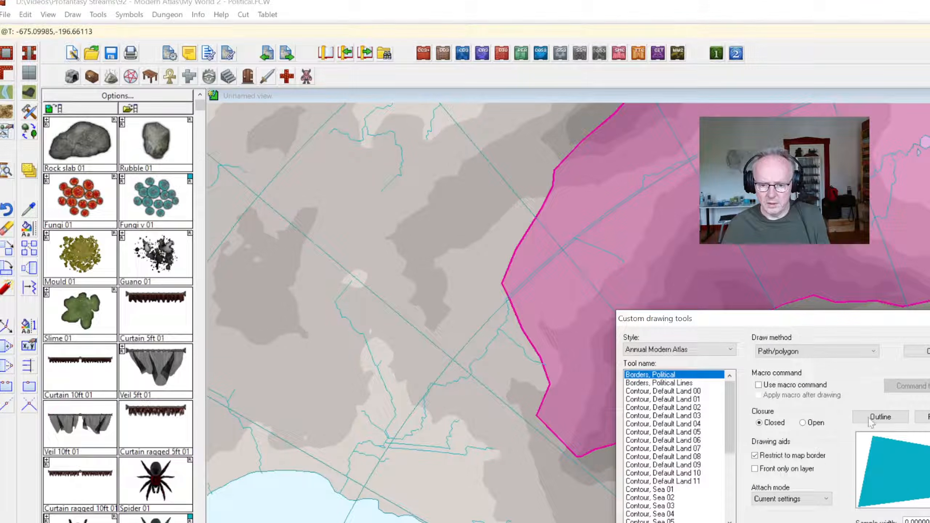
left_click(880, 417)
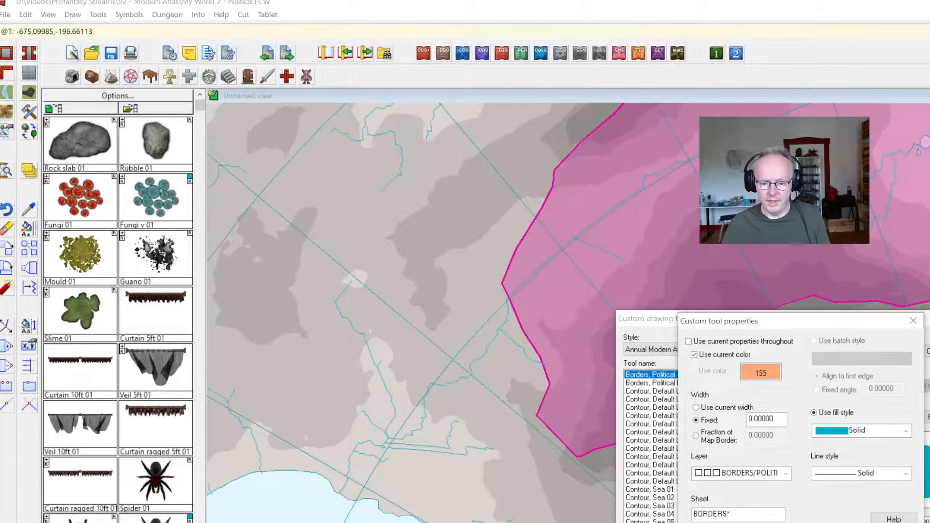
left_click(900, 522)
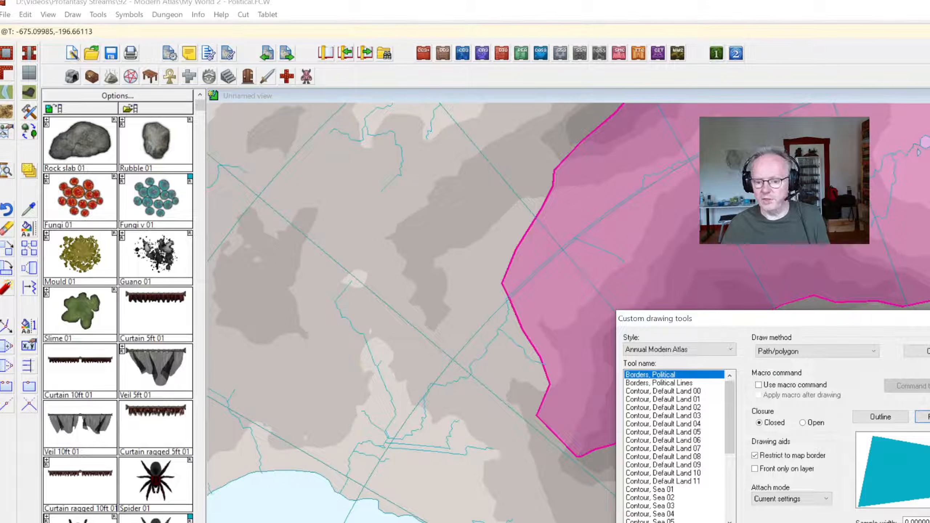
key("Escape")
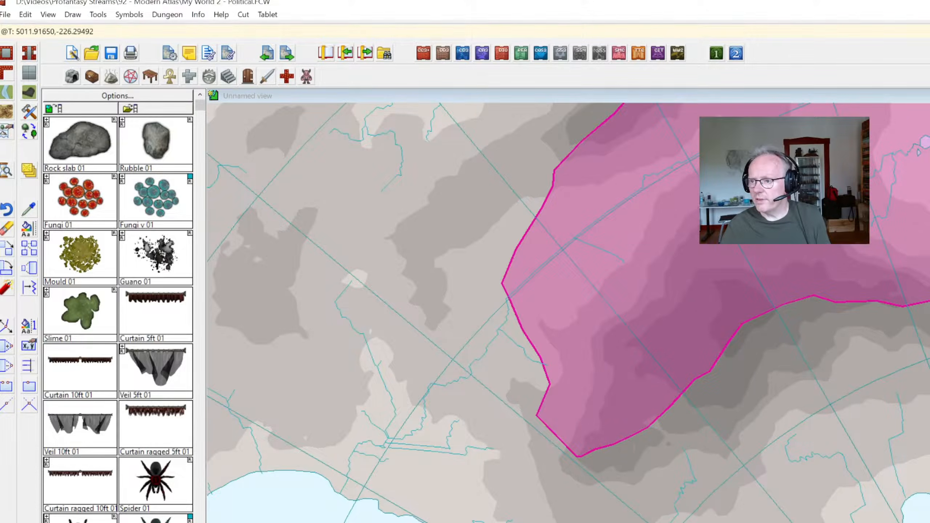
key("super+Down")
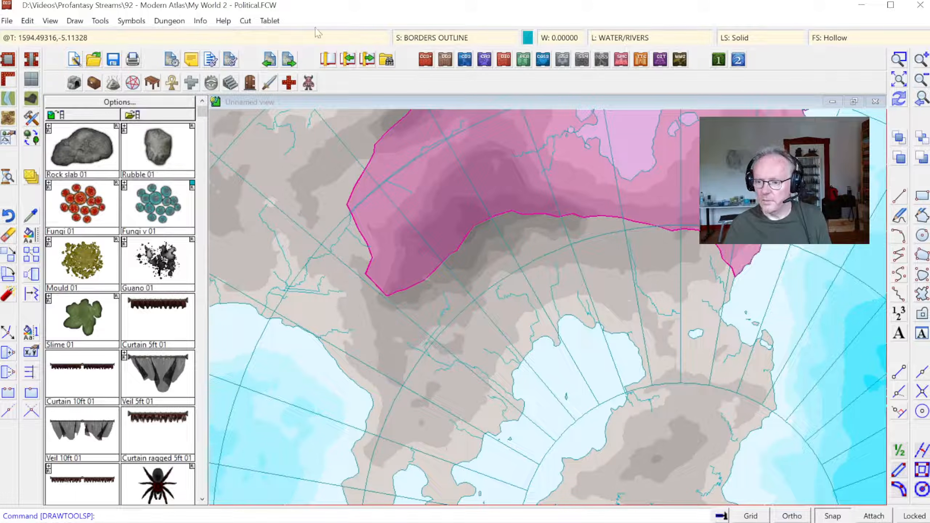
left_click(7, 20)
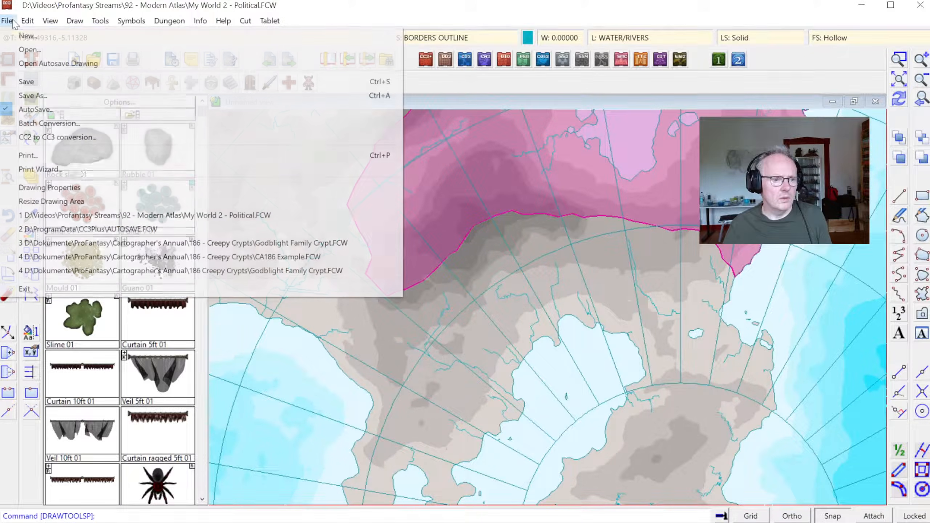
left_click(100, 20)
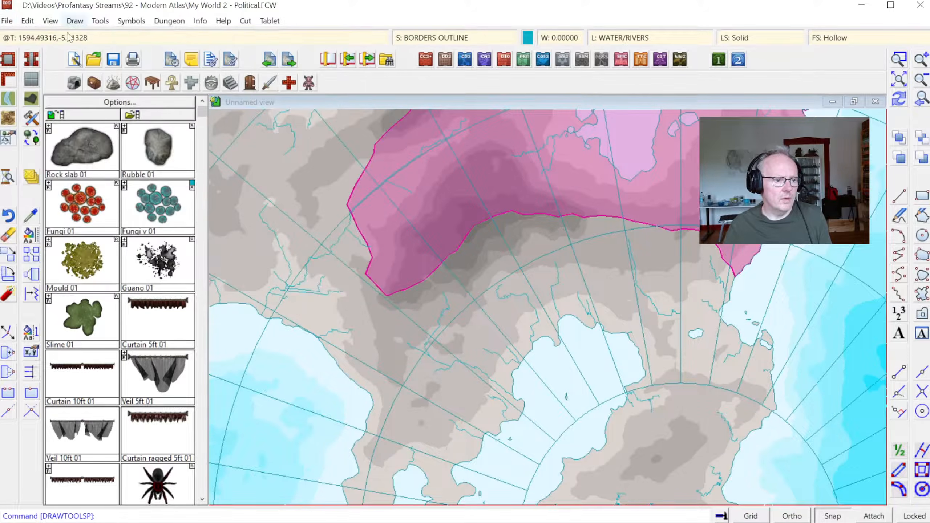
- Set the Borders, Political drawing tool's outline to an extra entity and open that outline's properties
left_click(32, 118)
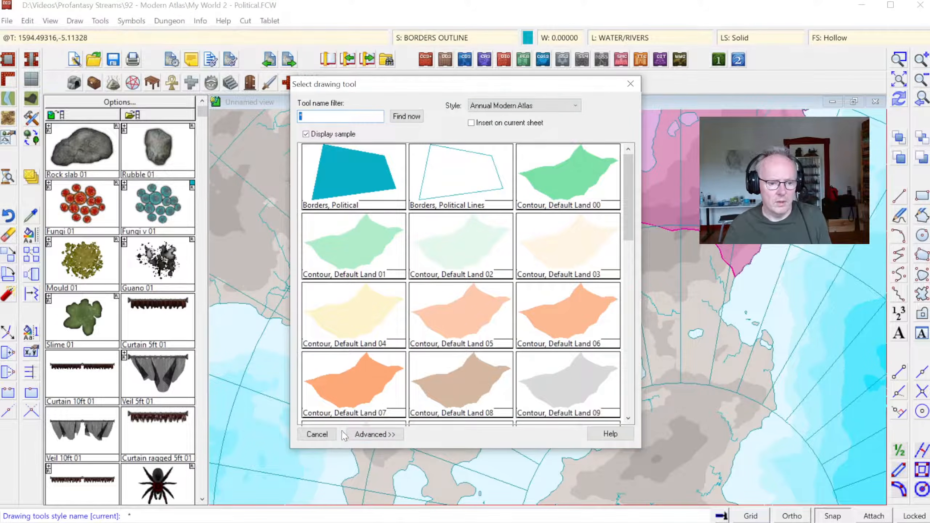
left_click(364, 434)
left_click(333, 204)
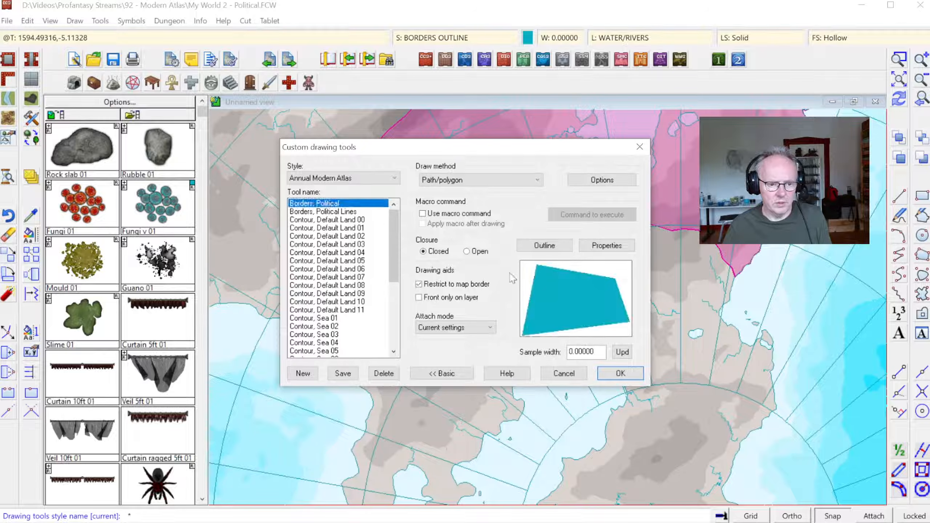
left_click(532, 246)
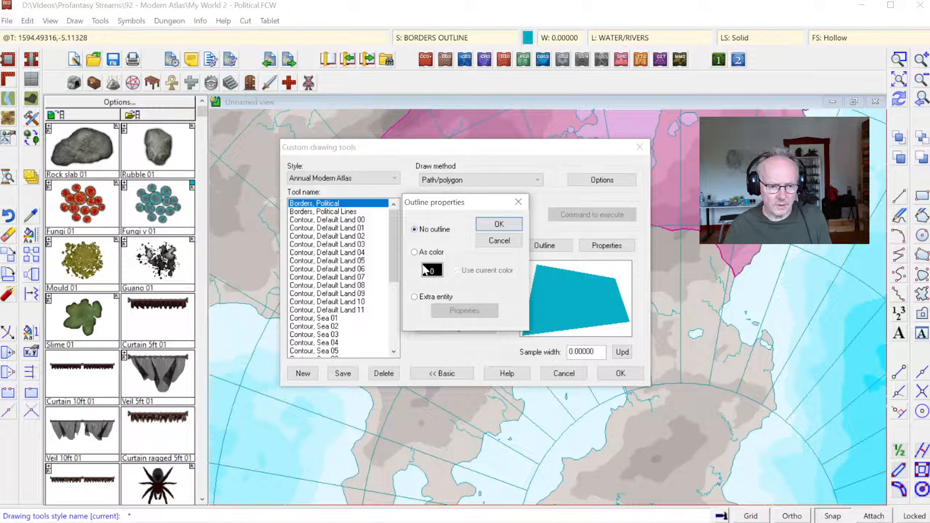
left_click(425, 299)
left_click(464, 310)
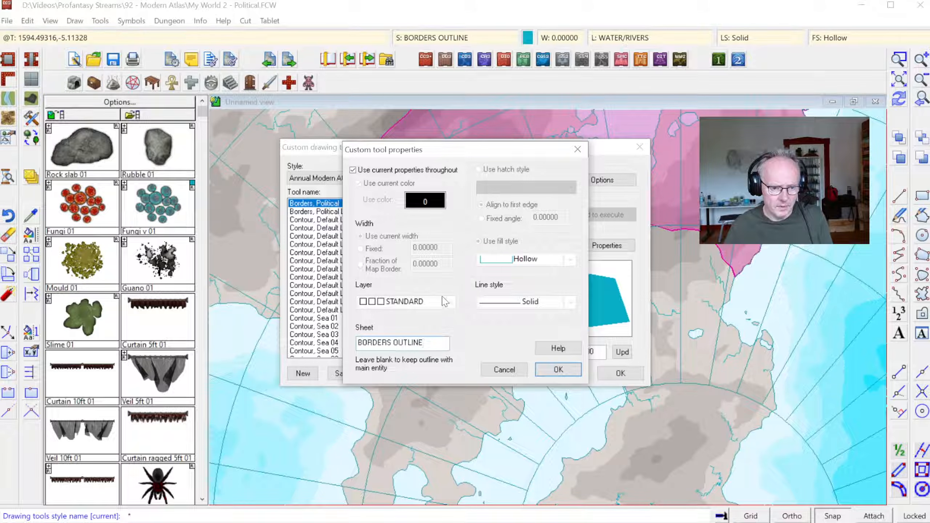
- Have the outline use the current color, a fixed width of 5 and the BORDERS/POLITICAL layer instead of the current properties throughout
left_click(378, 171)
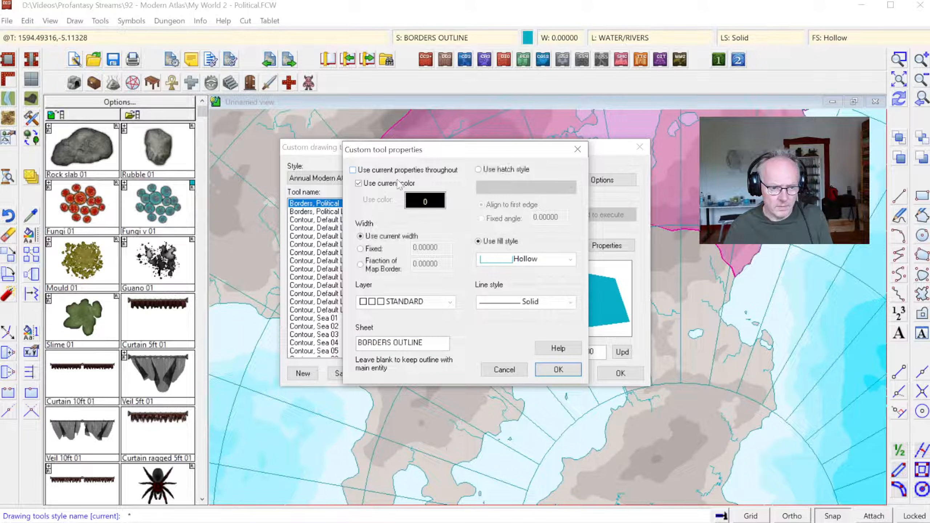
left_click(375, 249)
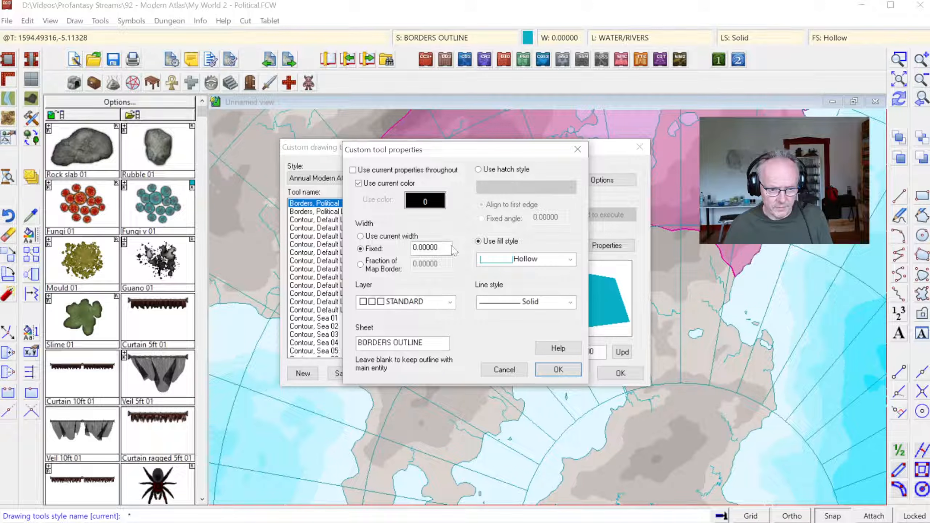
type("5")
key("Tab")
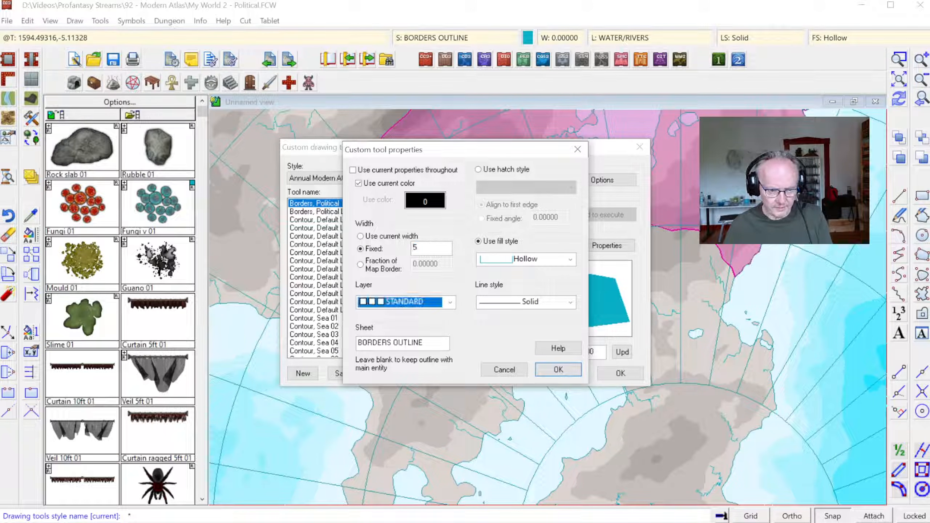
left_click(450, 302)
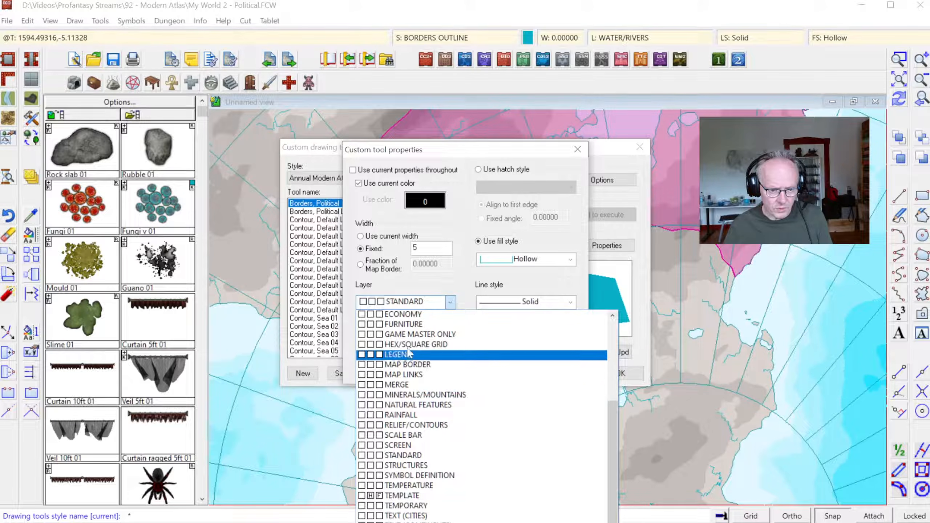
scroll(414, 352, "up", 4)
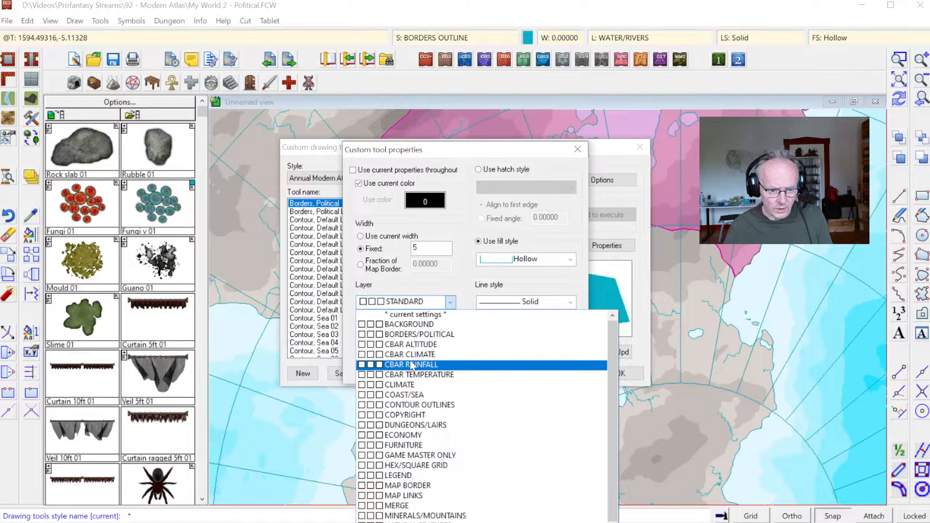
left_click(406, 334)
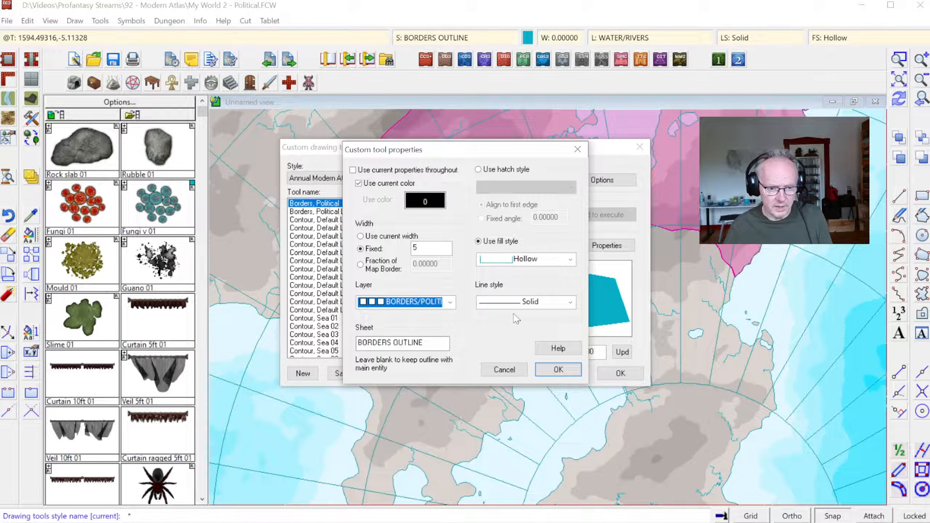
- Give the outline a Solid fill style, apply the outline settings to the Borders, Political tool and start drawing with it
left_click(528, 259)
left_click(552, 256)
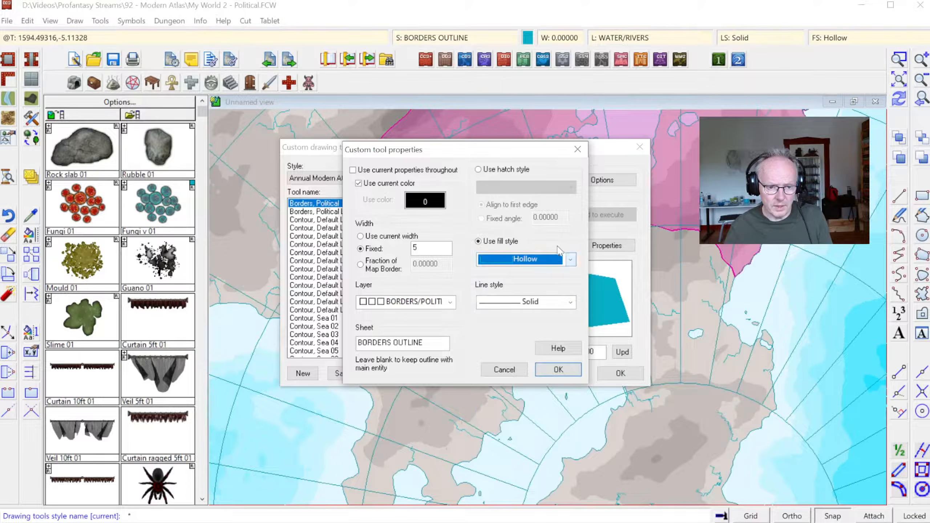
left_click(570, 260)
scroll(596, 284, "up", 1)
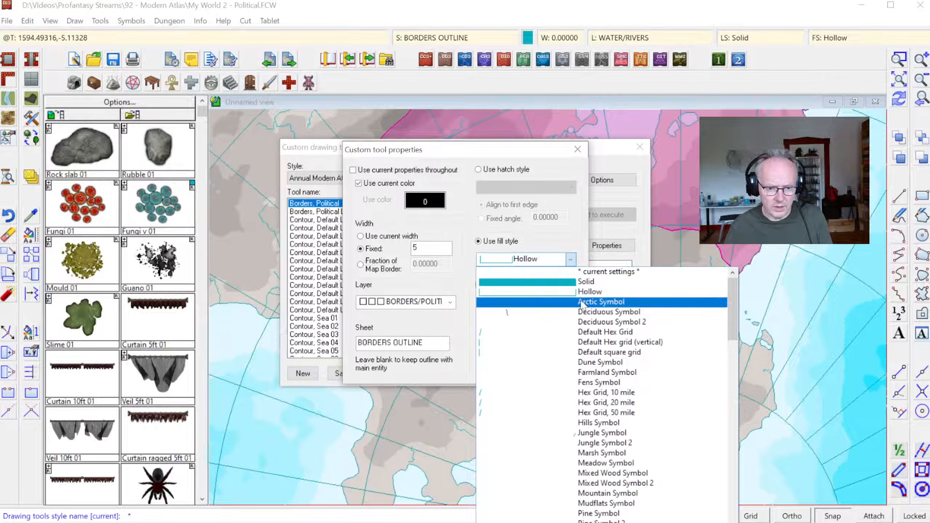
left_click(589, 281)
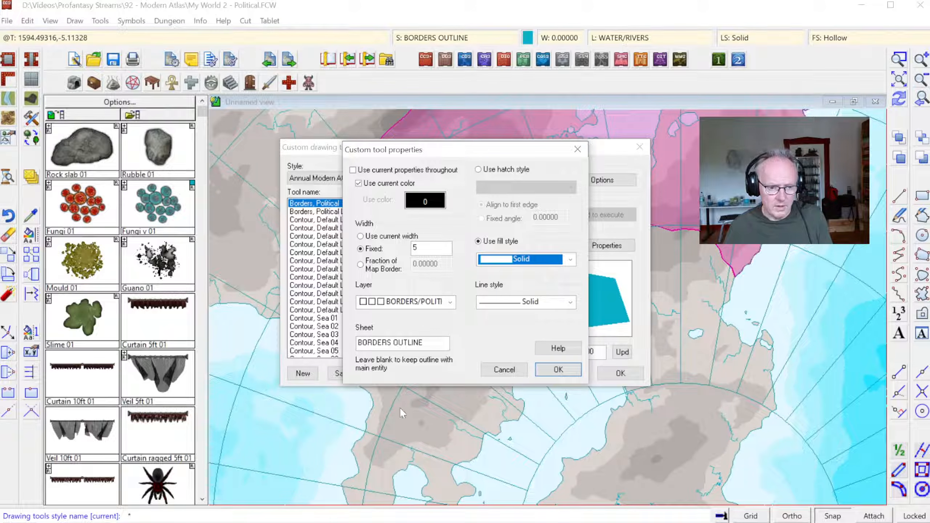
left_click(558, 369)
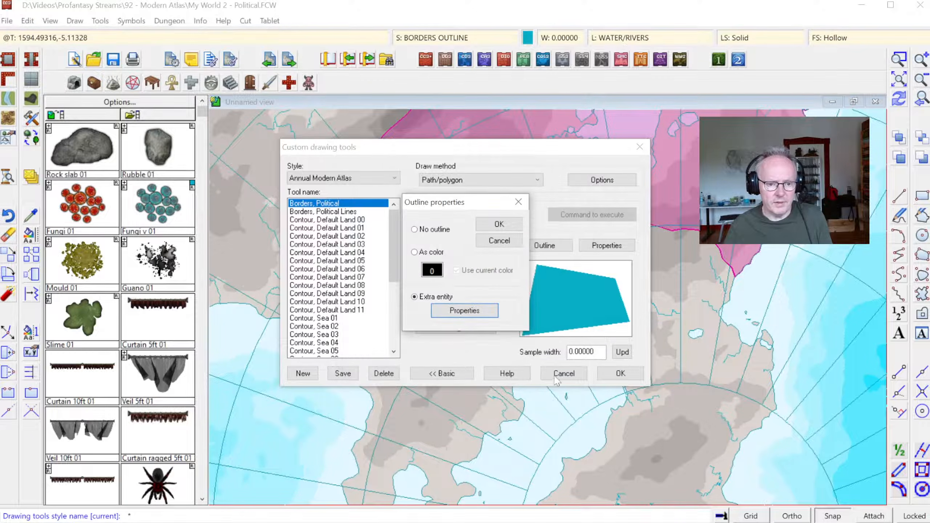
left_click(498, 225)
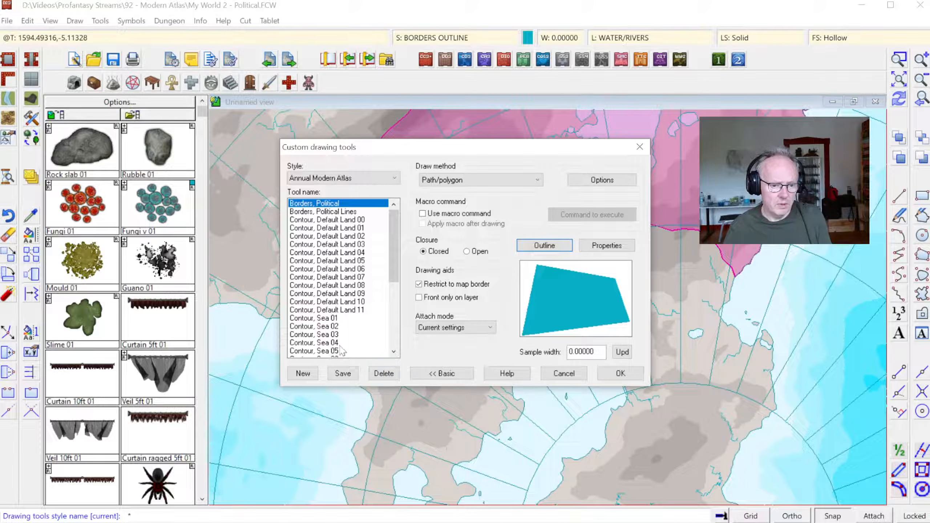
left_click(620, 374)
left_click(838, 522)
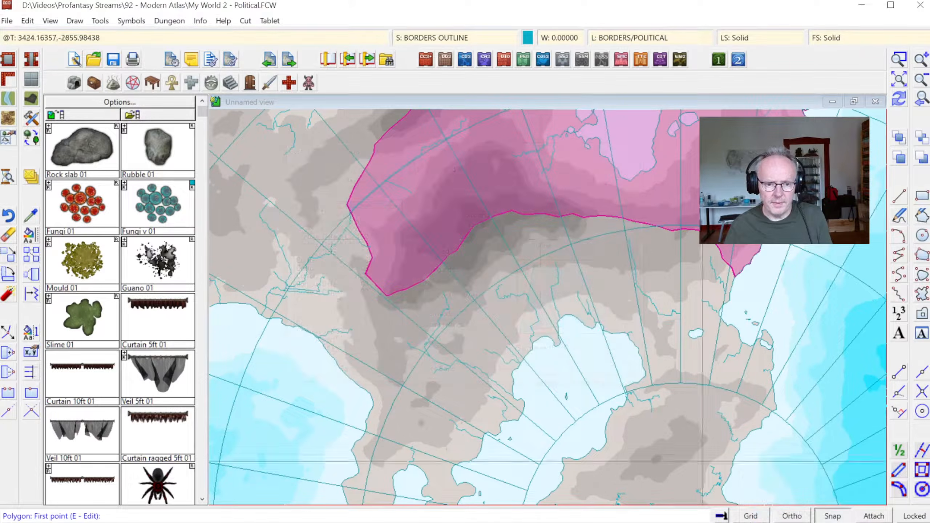
- Set the current drawing color to orange for the next political country
left_click(528, 37)
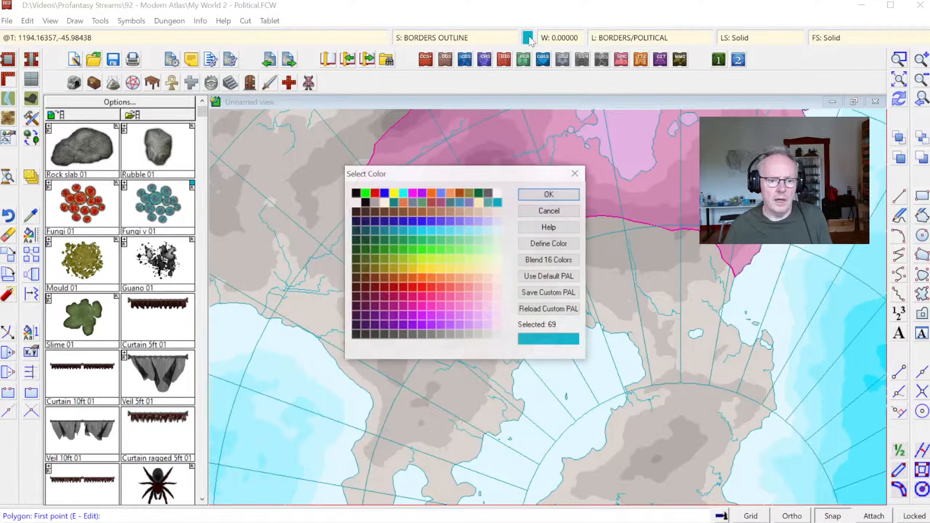
left_click(410, 276)
left_click(530, 195)
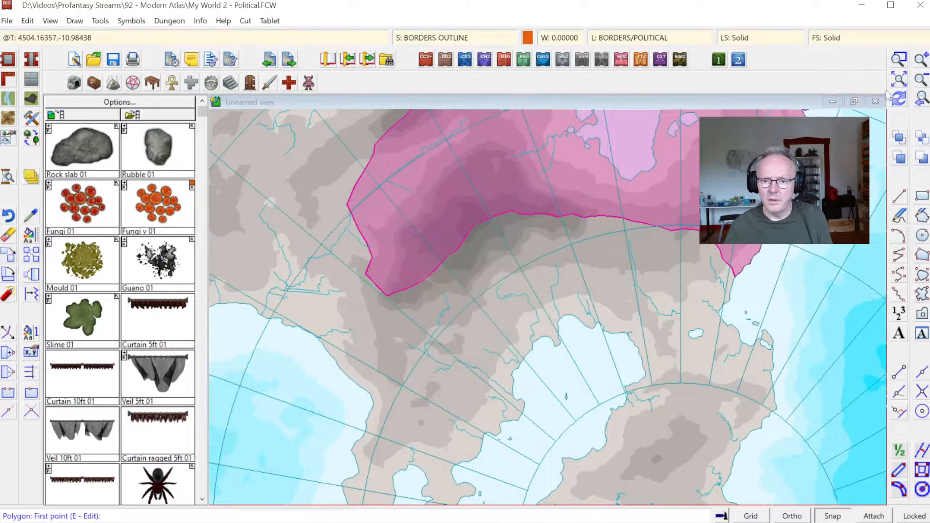
- Start an orange country on the peninsula north of the pink one, tracing its eastern coastline down to the pink country's border
left_click(898, 80)
left_click(899, 62)
left_click(462, 161)
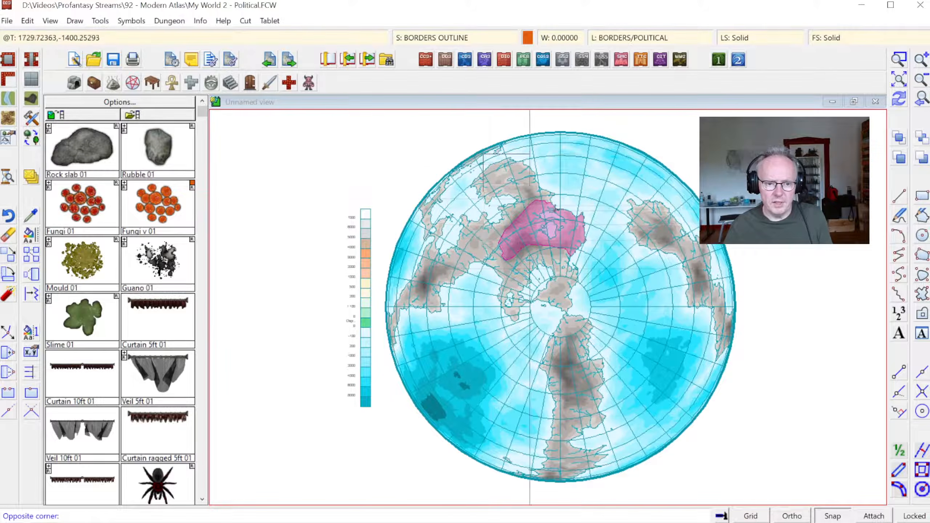
left_click(579, 240)
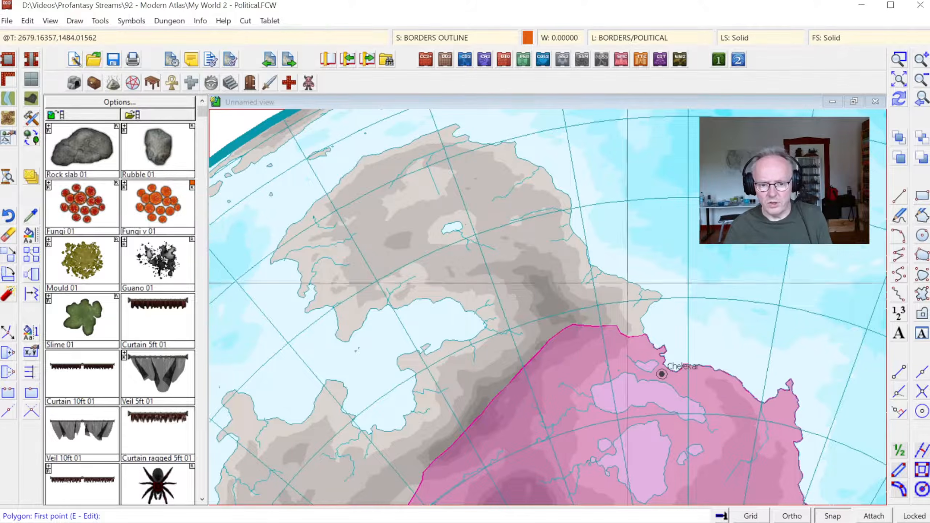
left_click(899, 63)
left_click(383, 152)
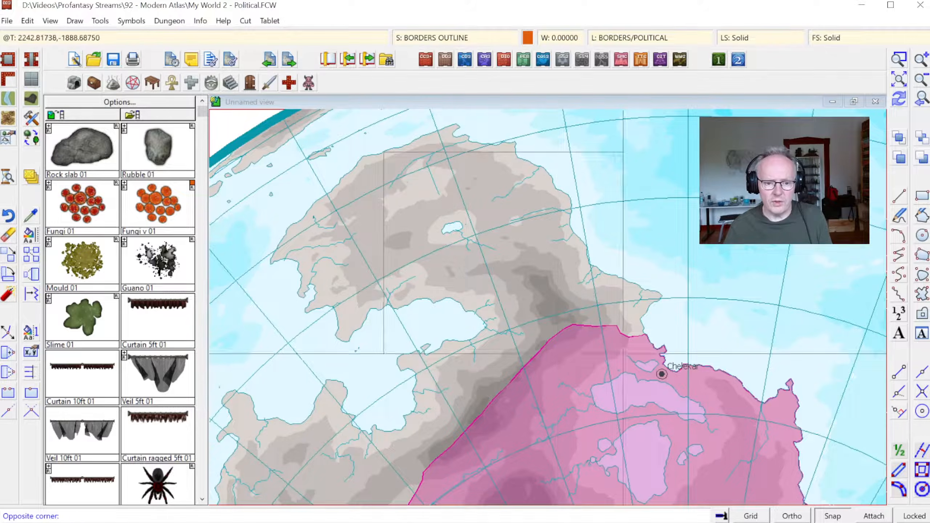
left_click(687, 381)
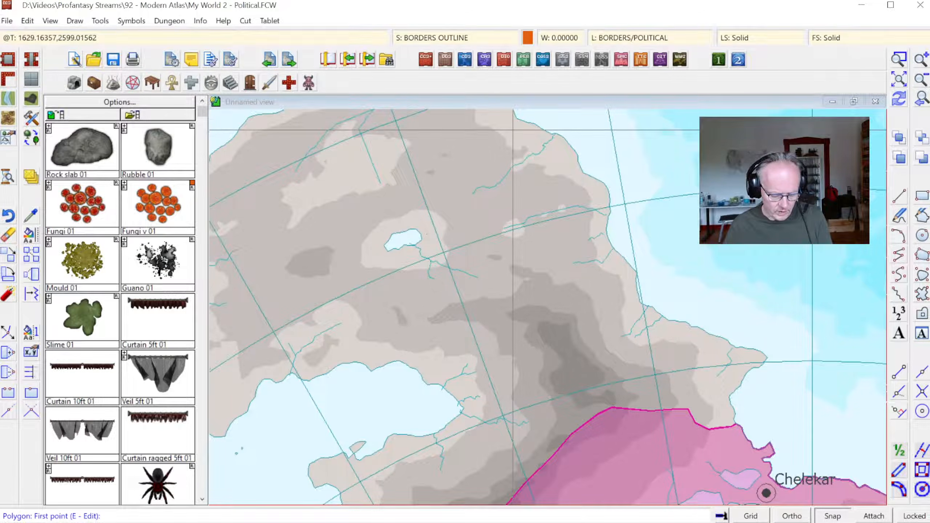
left_click(505, 132)
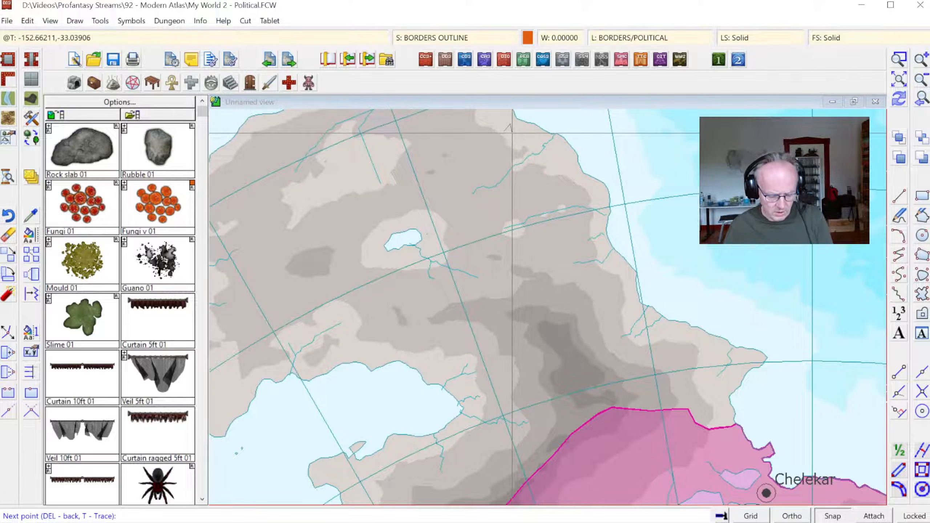
key("t")
left_click(541, 130)
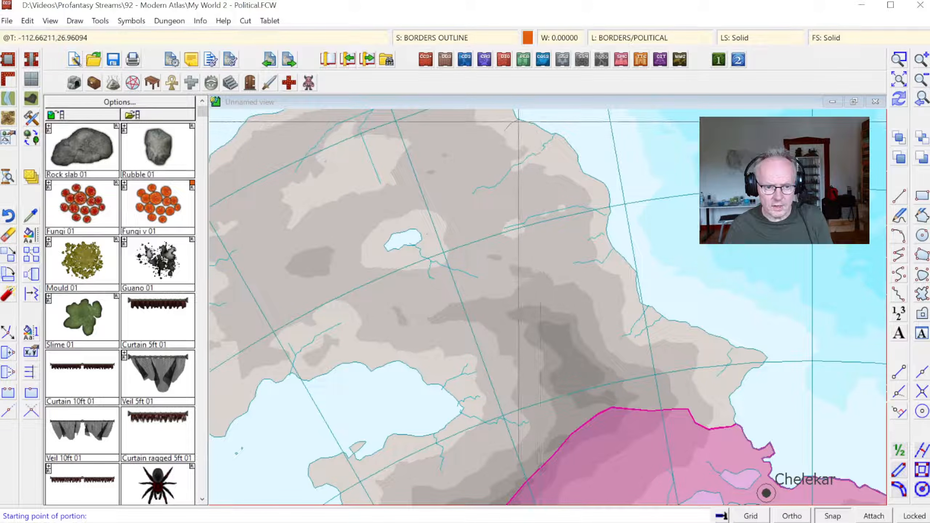
left_click(517, 121)
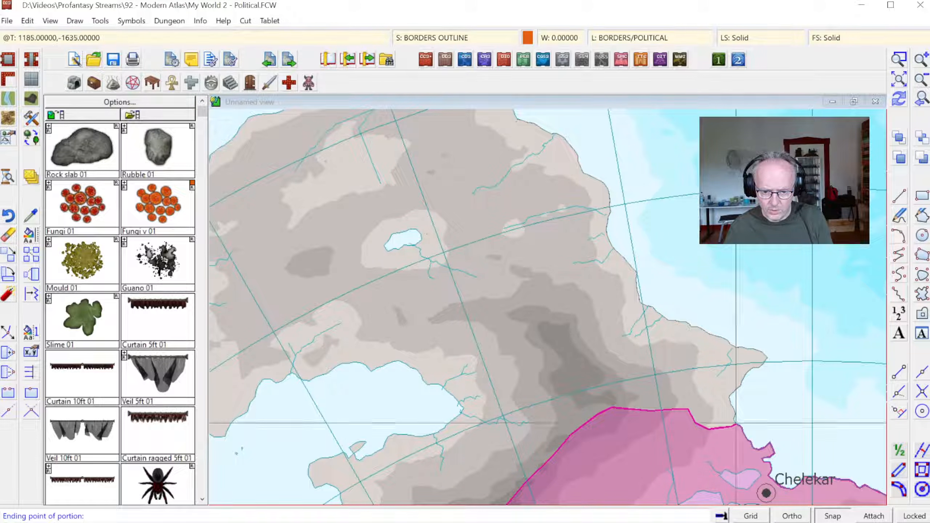
left_click(737, 422)
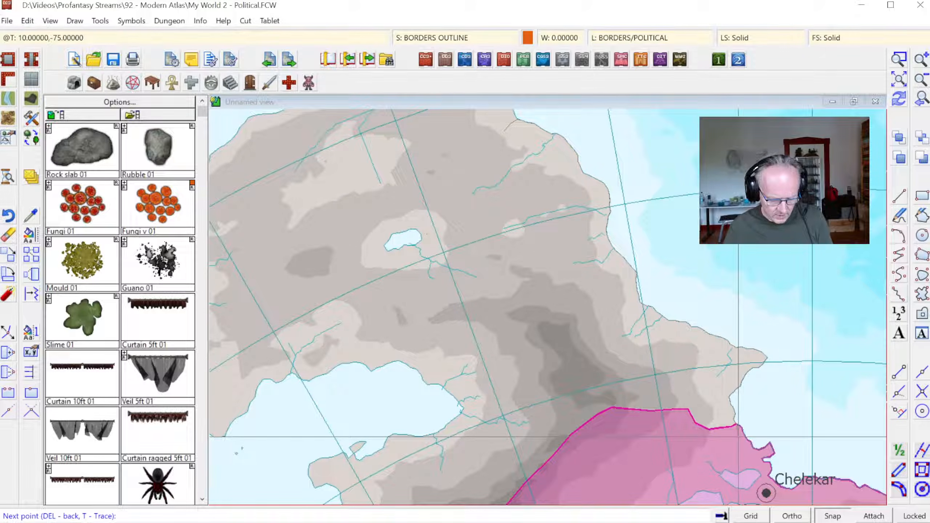
- Trace the shared pink border and an inland boundary past the small lake, then close the orange country and redraw the map
key("t")
left_click(717, 432)
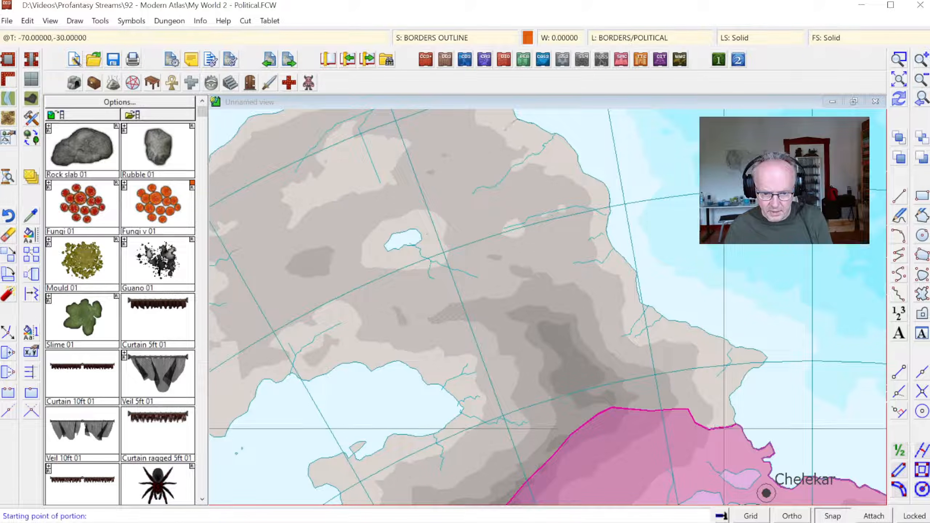
left_click(738, 428)
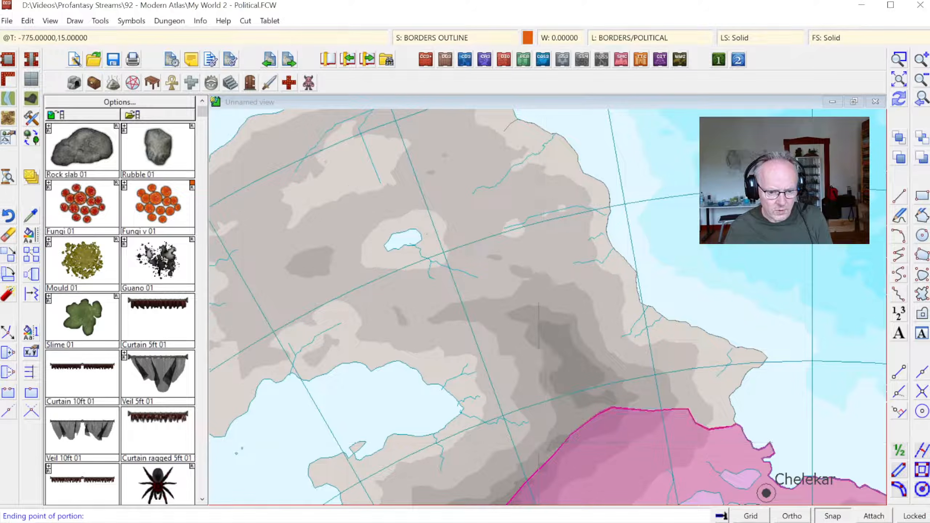
left_click(597, 412)
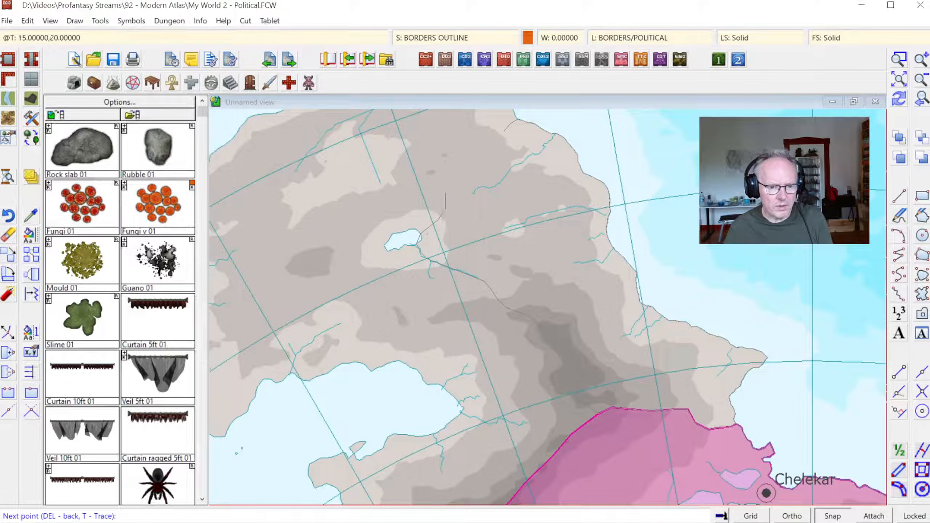
left_click(501, 146)
left_click(504, 136)
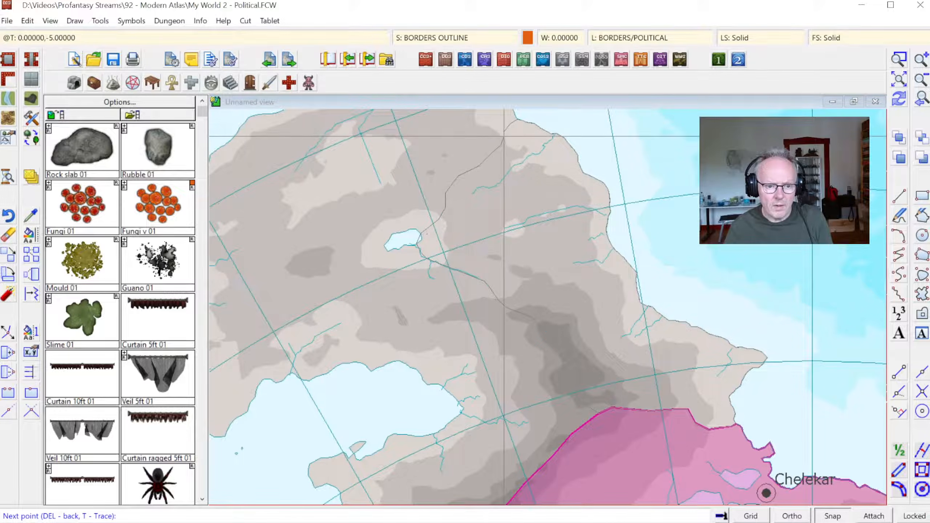
right_click(504, 136)
right_click(567, 179)
left_click(898, 98)
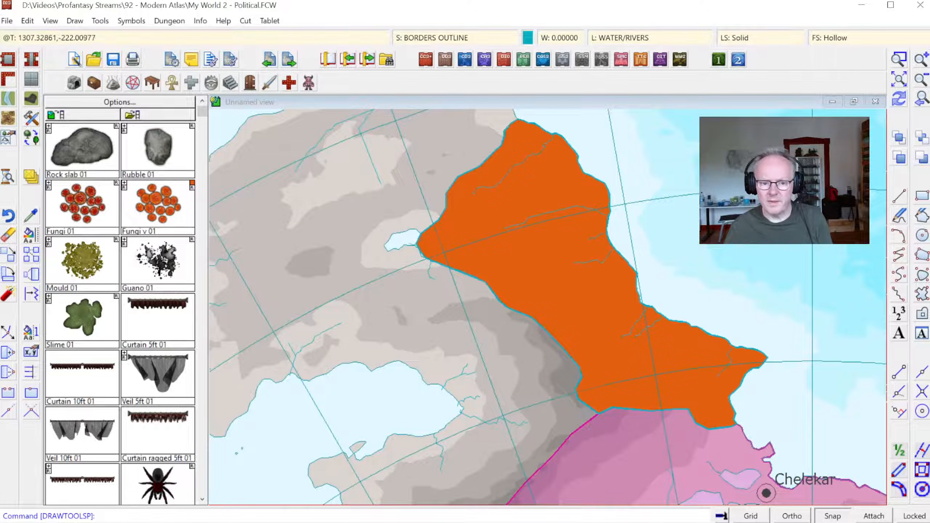
- Check the BORDERS sheet's effects and the outline entity properties of the Borders, Political drawing tool
left_click(424, 38)
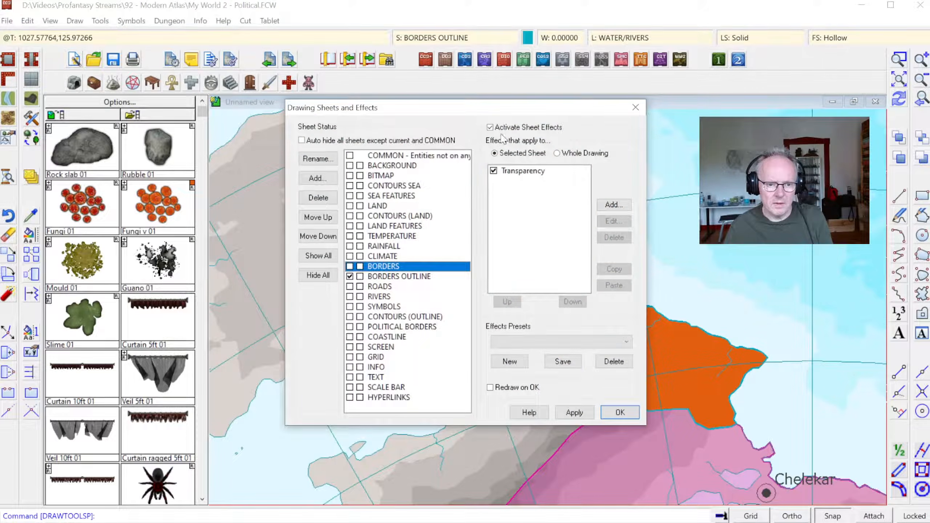
left_click(614, 415)
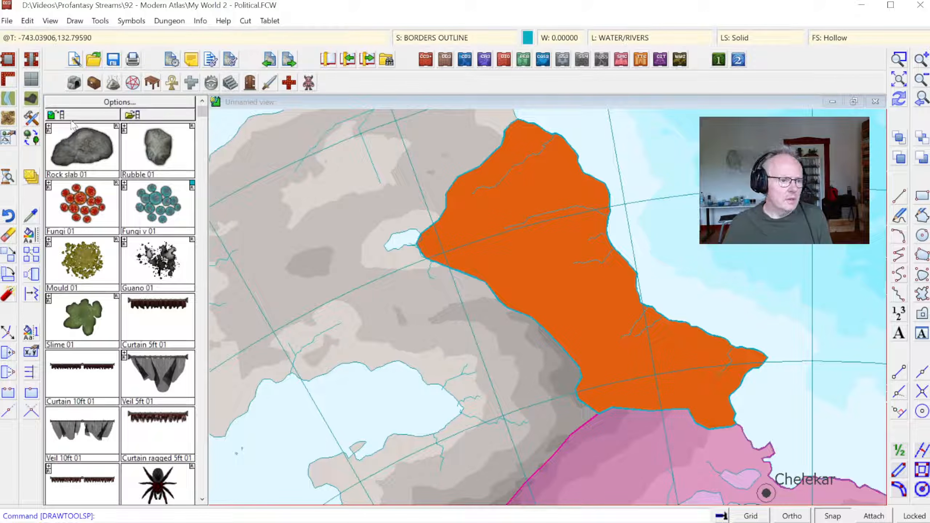
left_click(38, 123)
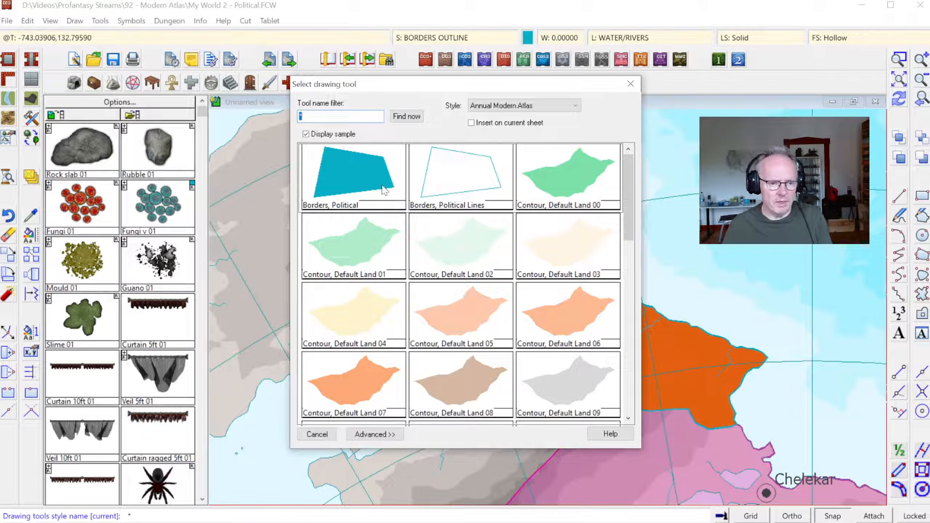
left_click(377, 435)
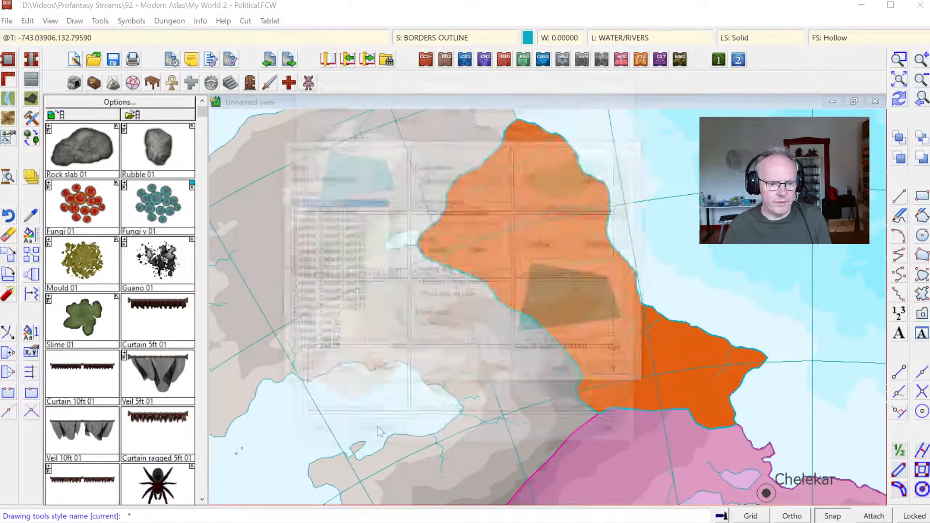
left_click(544, 245)
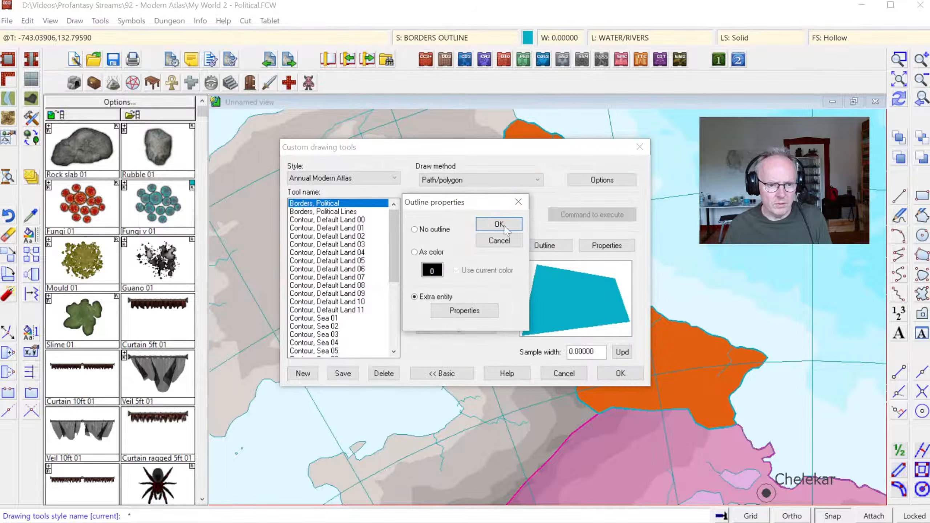
left_click(468, 309)
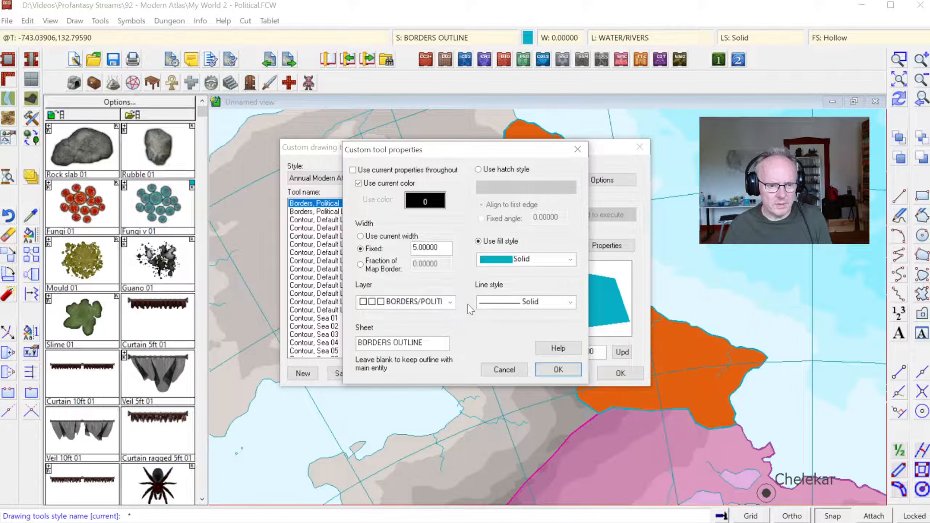
left_click(378, 185)
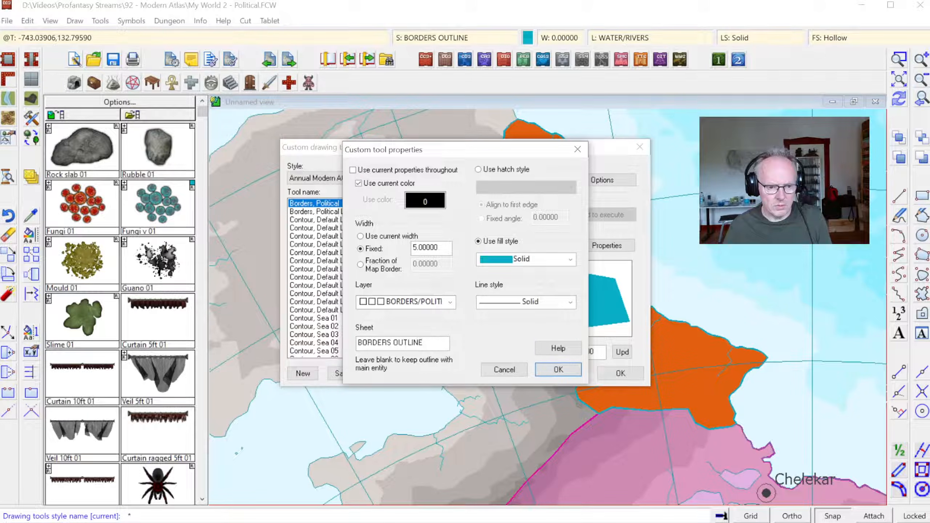
left_click(544, 371)
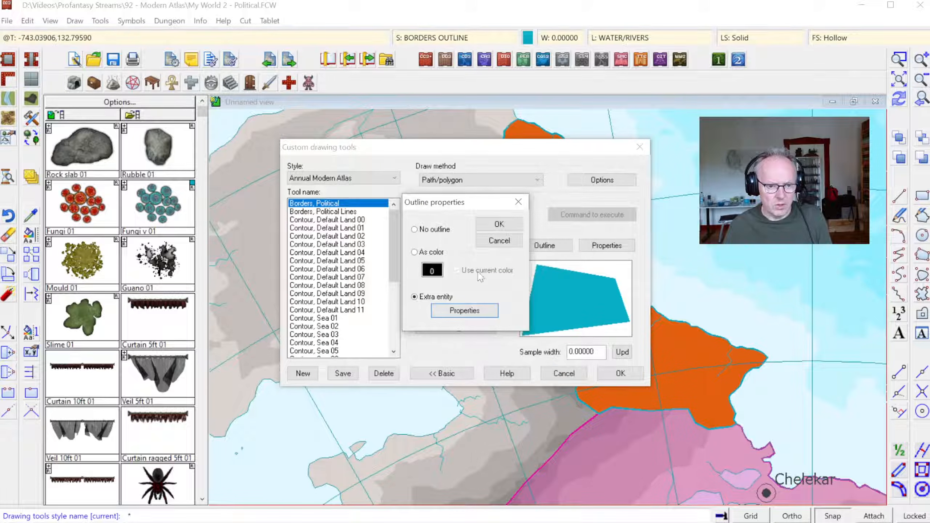
left_click(499, 224)
- Set the main entity's sheet to BORDERS in the Borders, Political tool and save the tool settings
left_click(606, 245)
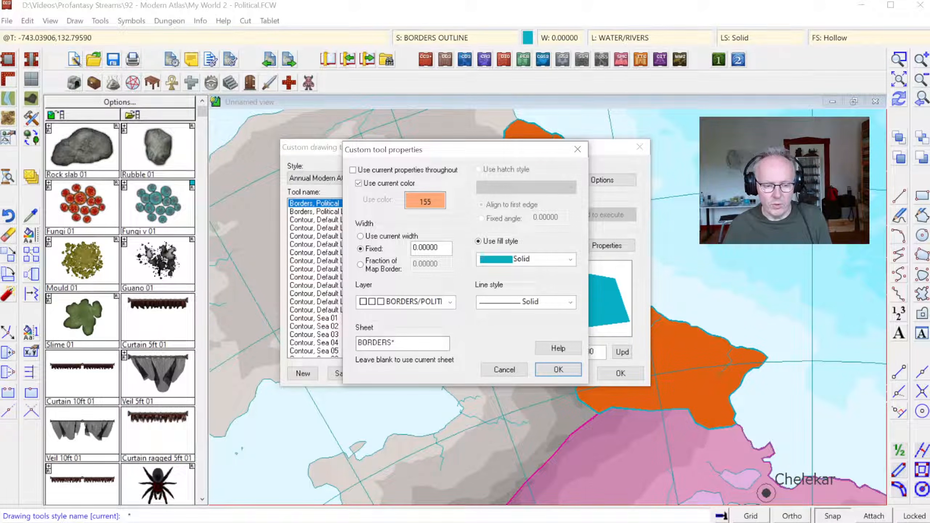
key("BackSpace")
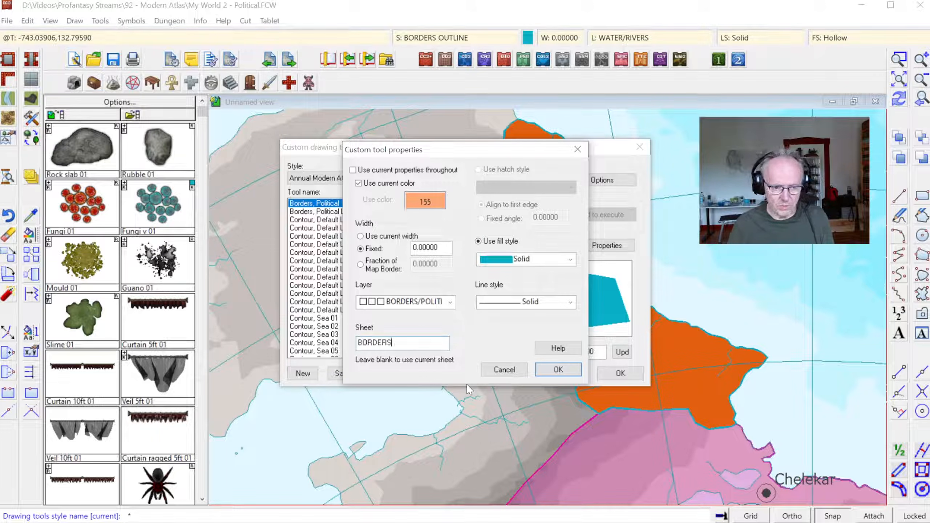
left_click(556, 370)
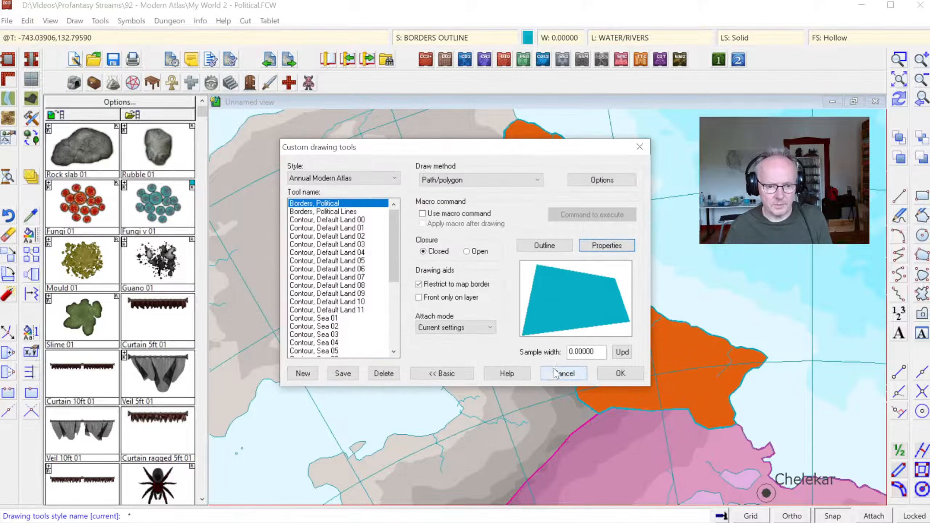
left_click(606, 378)
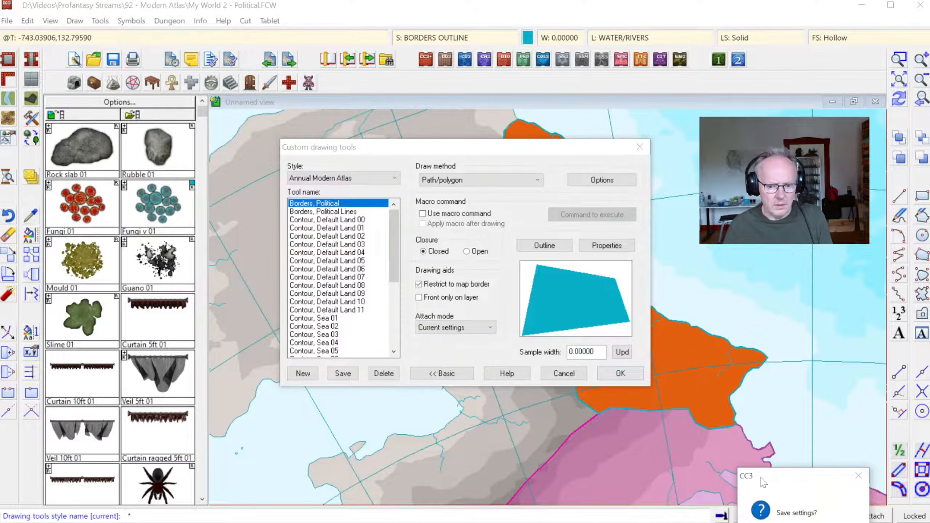
key("Return")
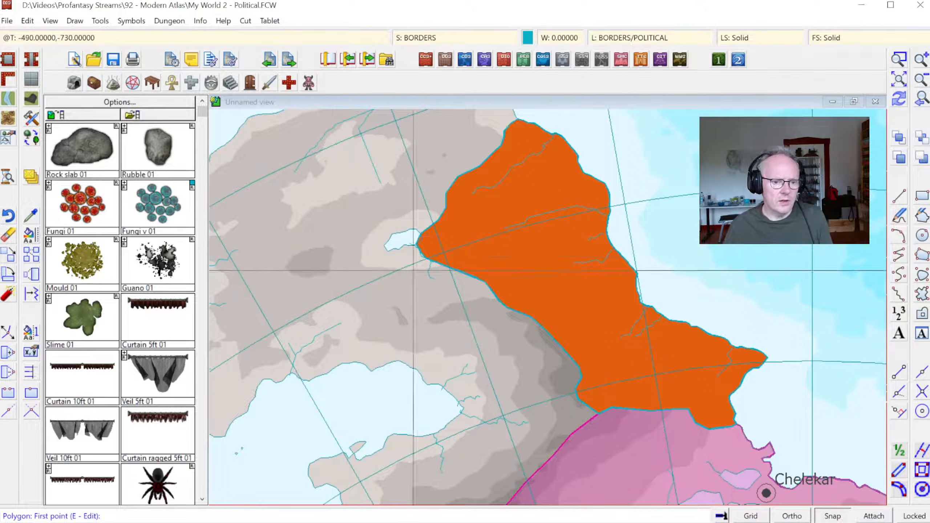
- Stop drawing, erase the opaque orange country together with its outline, and redraw the map
left_click(462, 171)
right_click(516, 189)
left_click(563, 197)
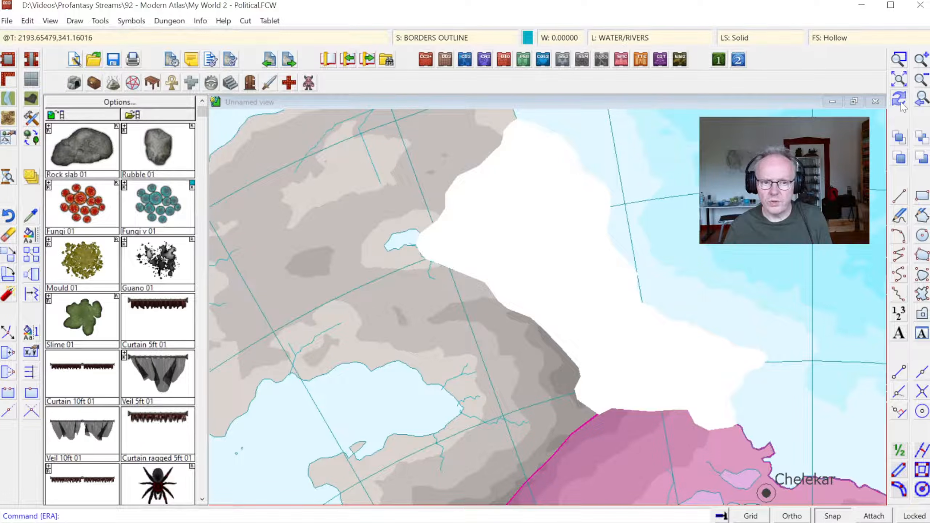
left_click(899, 99)
- Start a new country with the Borders, Political drawing tool and set its color to orange, color 150
left_click(33, 118)
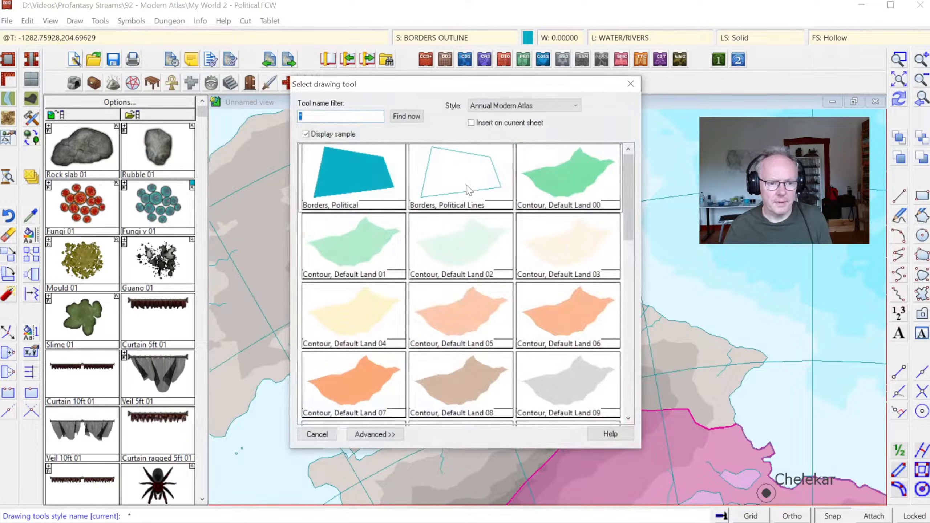
left_click(363, 174)
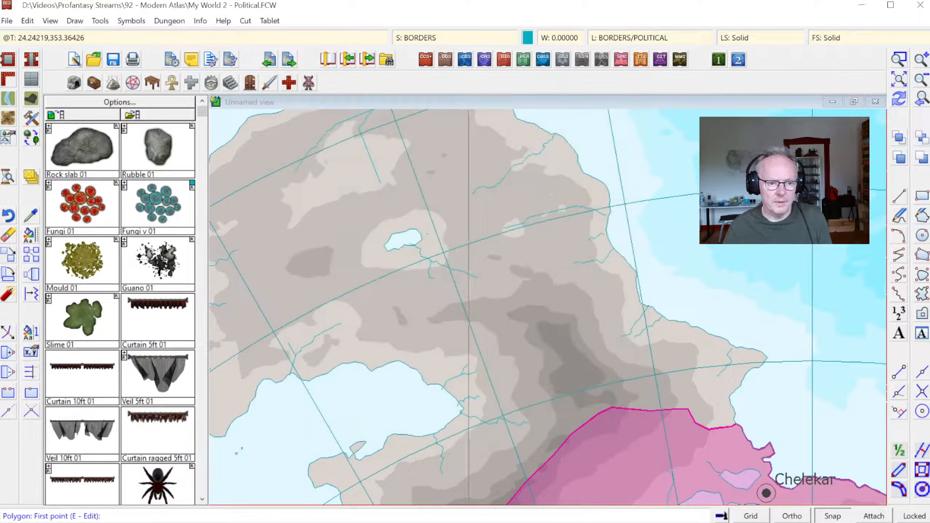
left_click(527, 38)
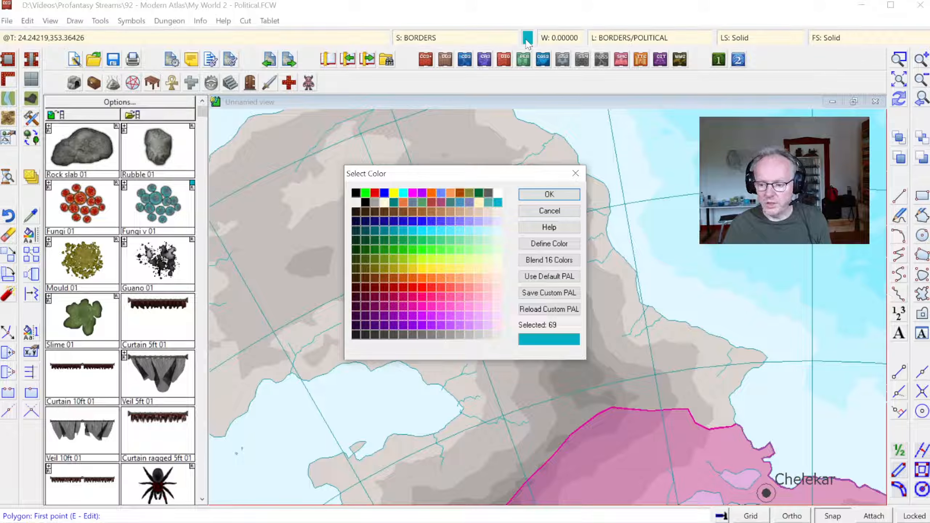
left_click(411, 277)
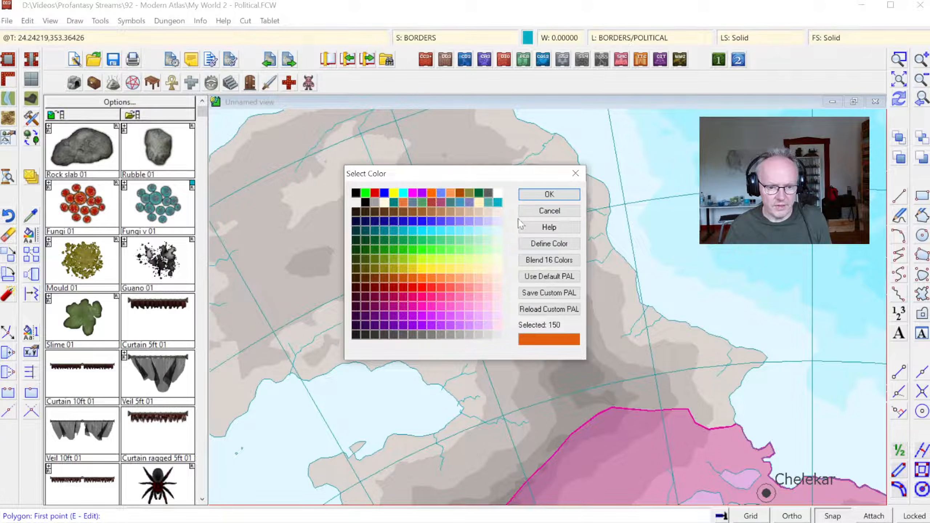
left_click(531, 195)
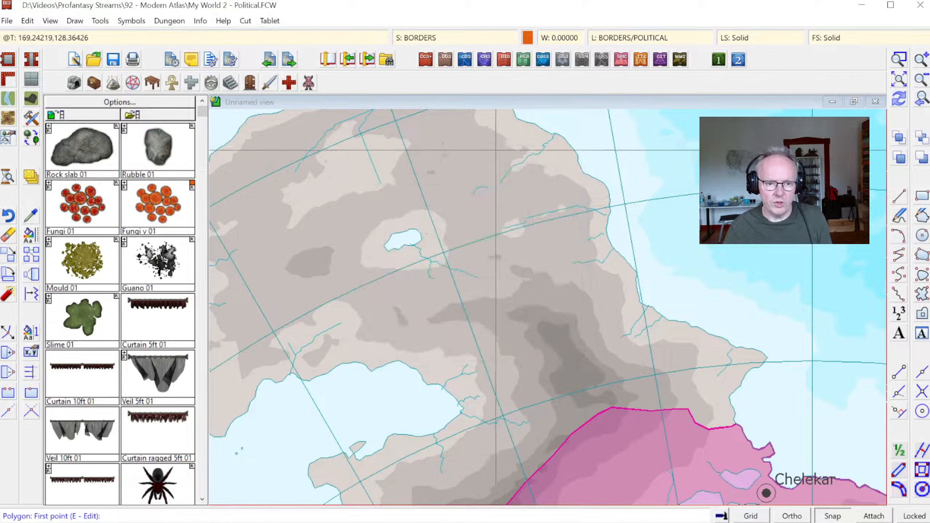
- Begin the country's polygon inland in the north and trace the eastern coastline down to the pink country
left_click(496, 138)
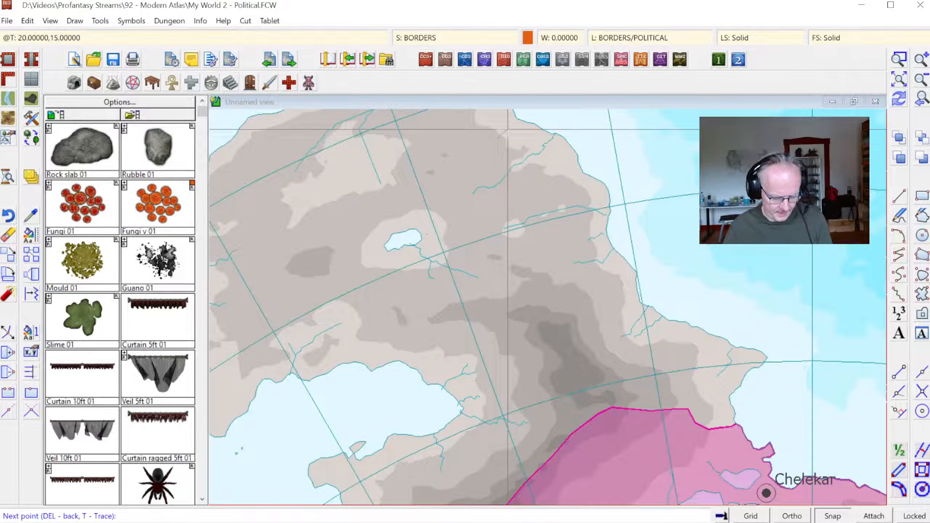
key("t")
left_click(516, 121)
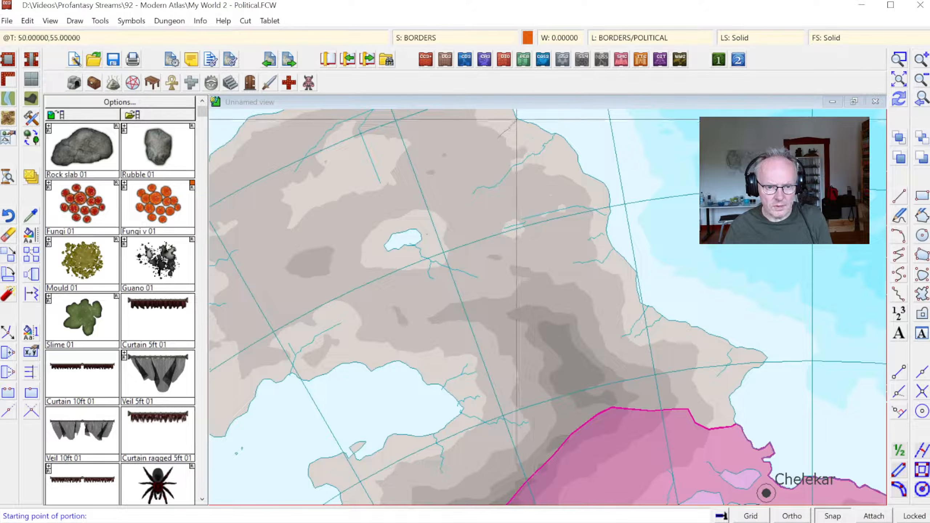
left_click(516, 120)
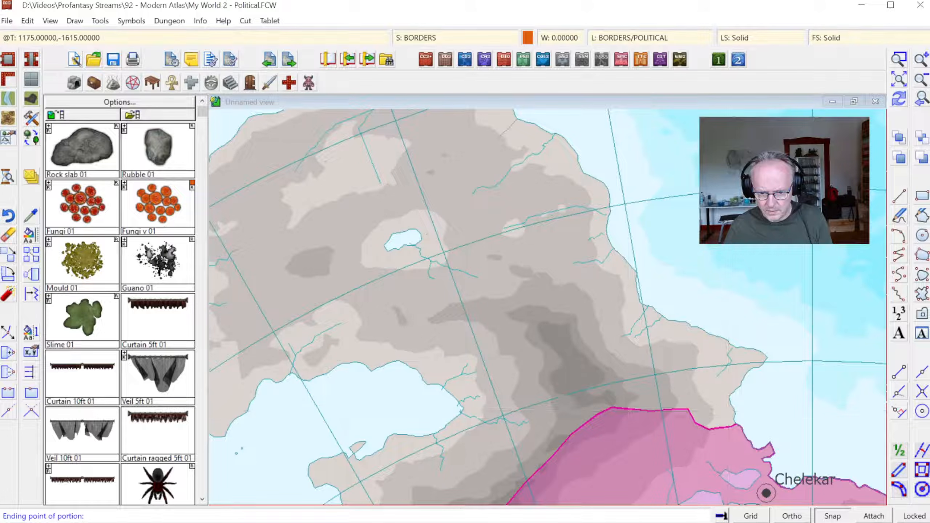
left_click(735, 419)
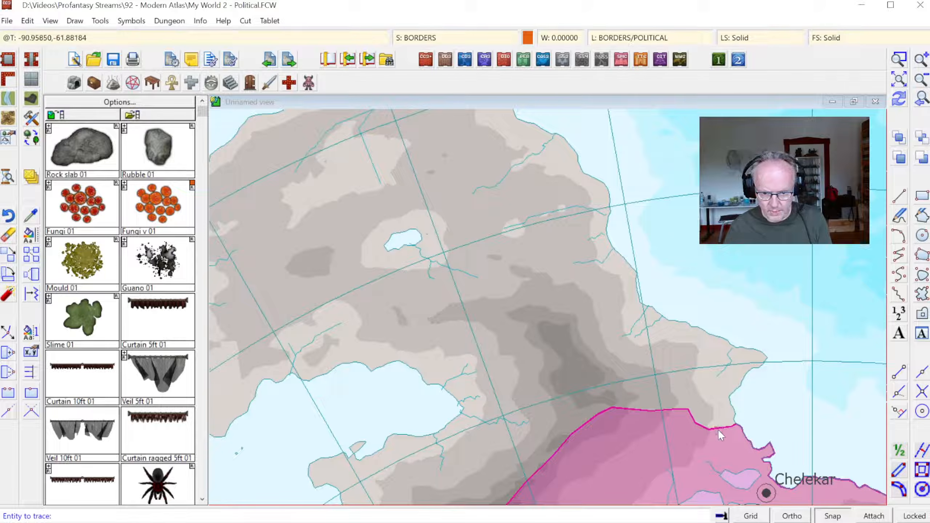
- Trace the shared pink border westward from the coast to the border's inland bend
key("t")
left_click(735, 425)
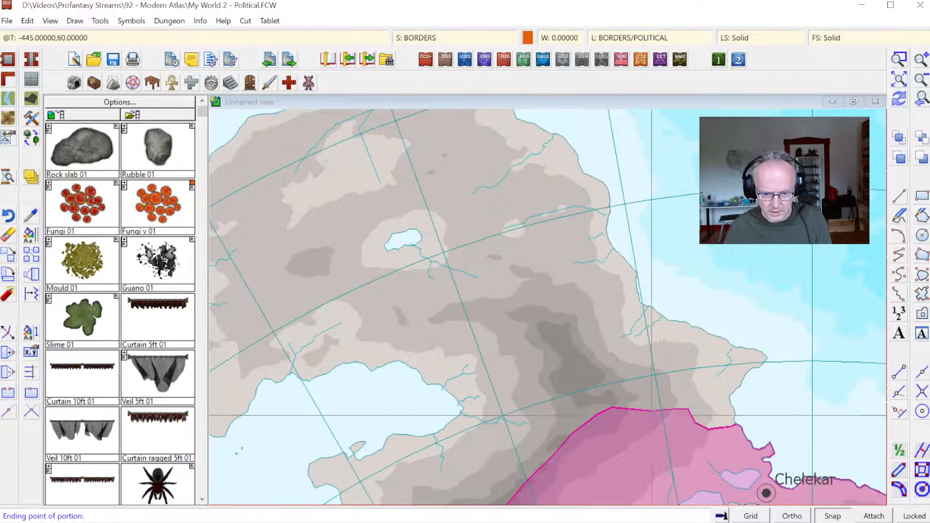
left_click(590, 416)
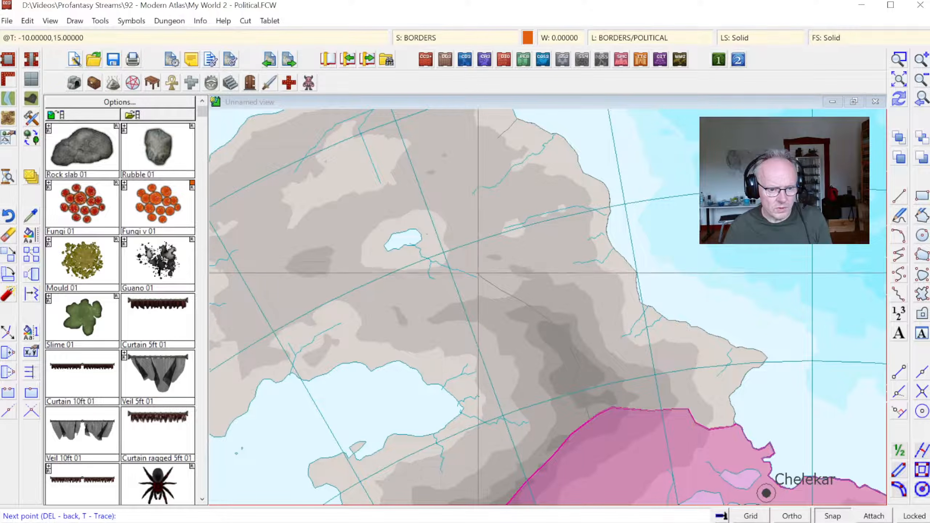
- Draw the inland boundary past the small lake back to the north, close the orange country, and redraw the map
left_click(437, 259)
left_click(435, 253)
left_click(434, 231)
left_click(443, 218)
left_click(457, 187)
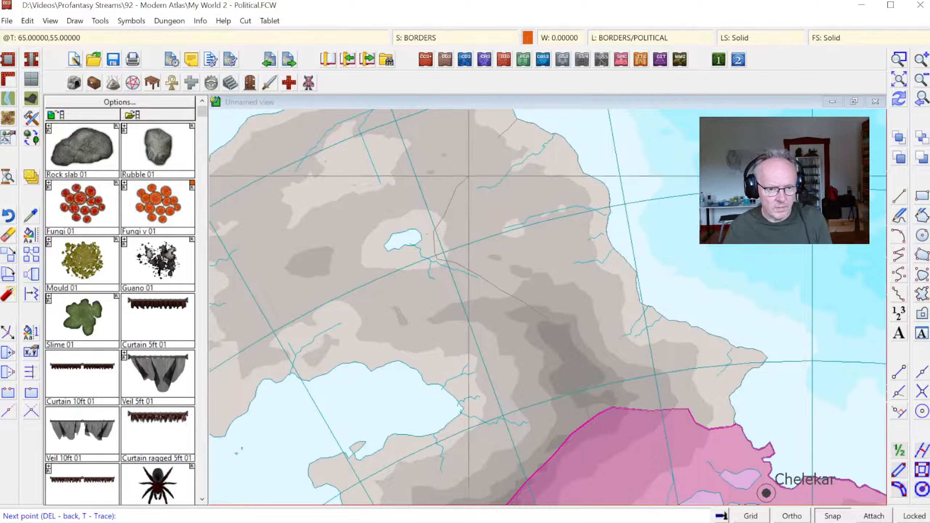
left_click(478, 169)
left_click(486, 159)
right_click(497, 147)
right_click(588, 188)
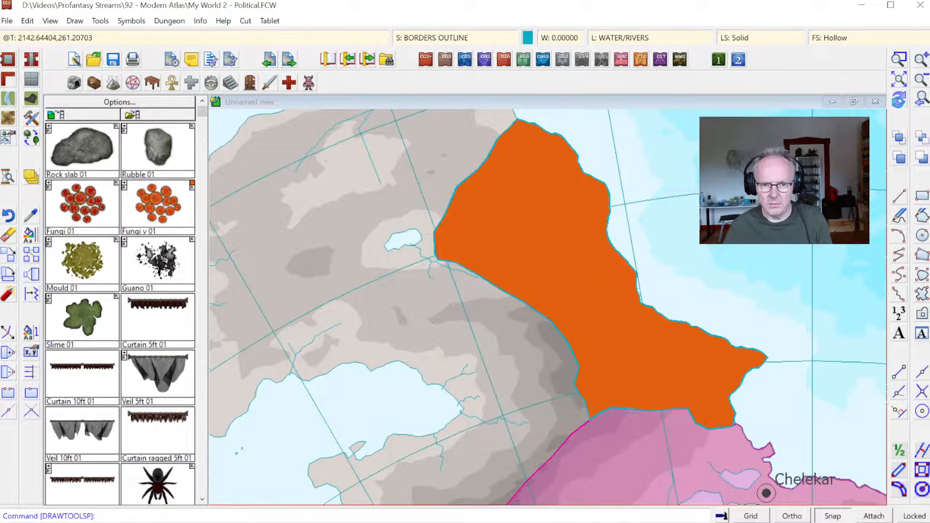
left_click(898, 100)
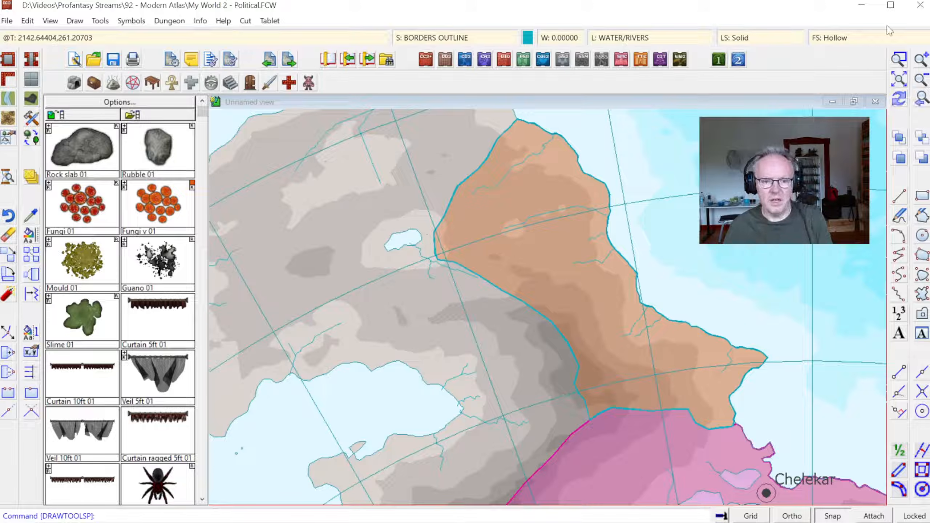
- Change the orange country's outline to color 150, narrowing the selection to entities with color 69, and redraw the map
left_click(899, 59)
left_click(366, 146)
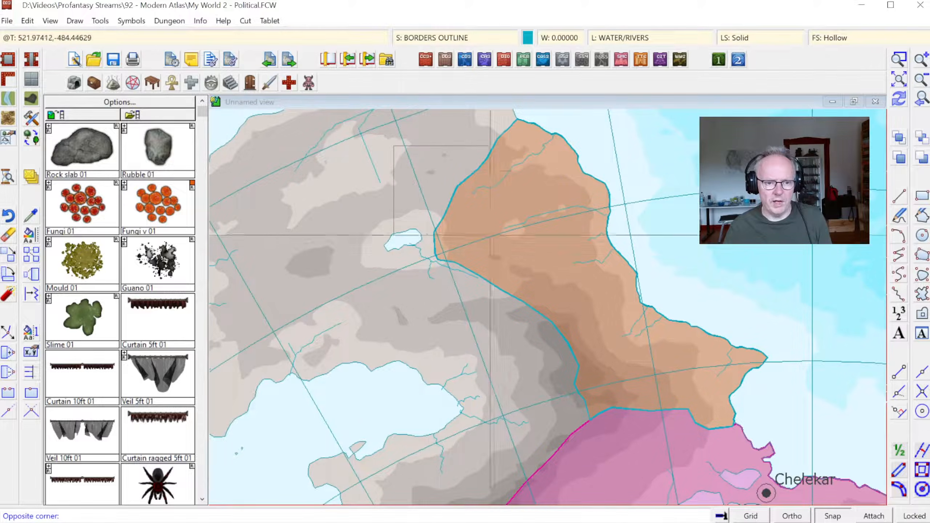
left_click(504, 246)
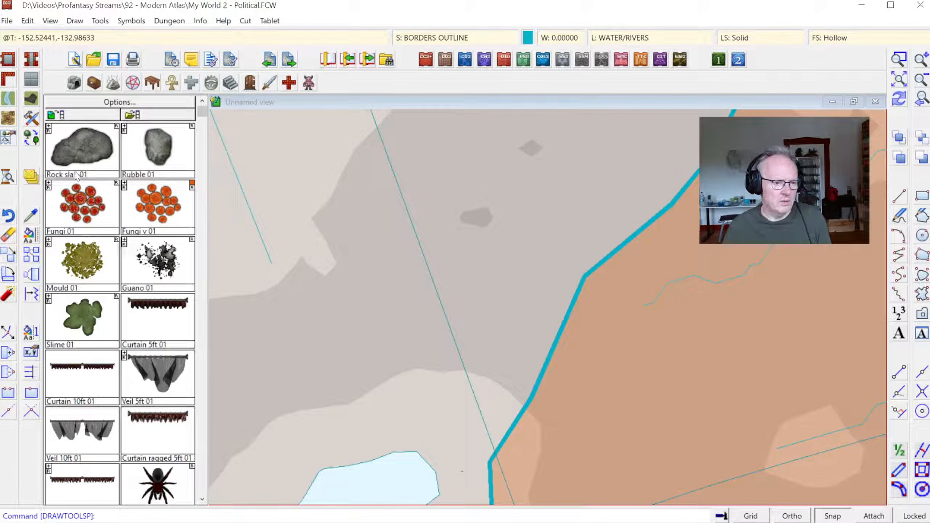
right_click(32, 235)
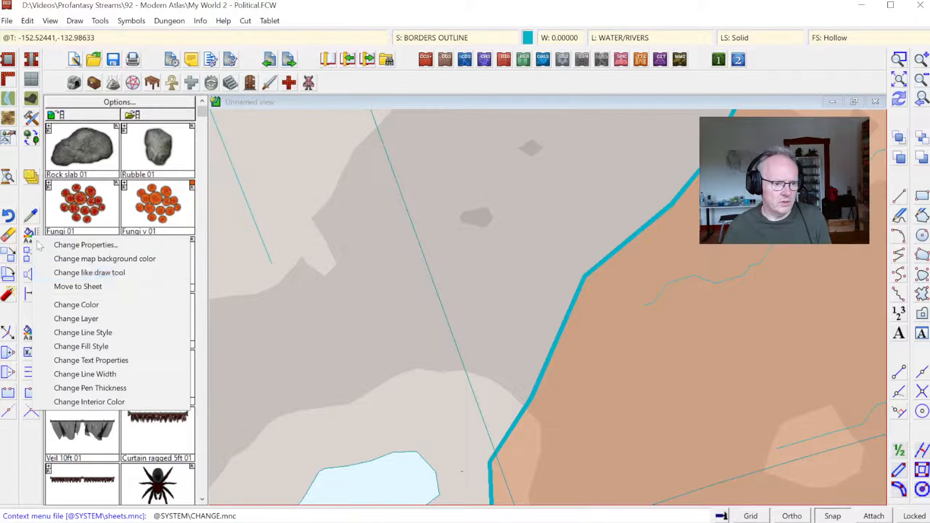
left_click(76, 308)
left_click(601, 261)
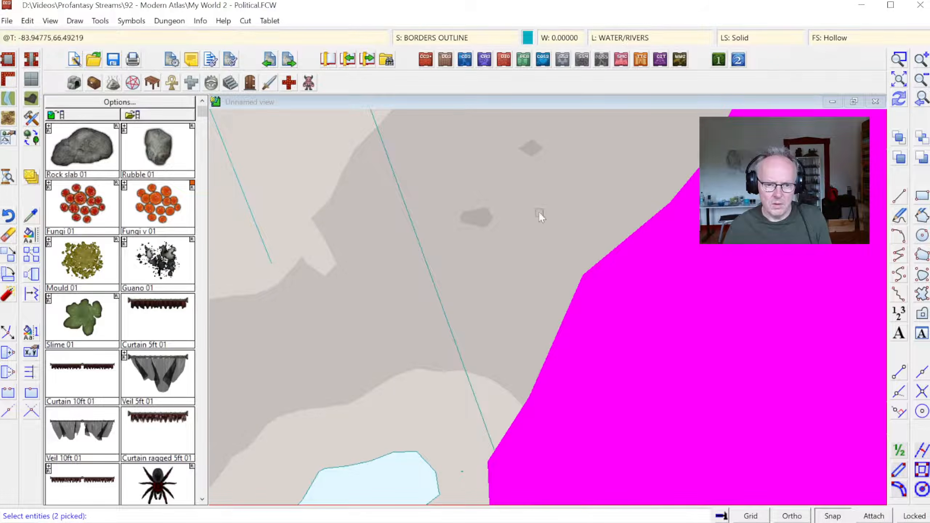
right_click(540, 213)
left_click(607, 242)
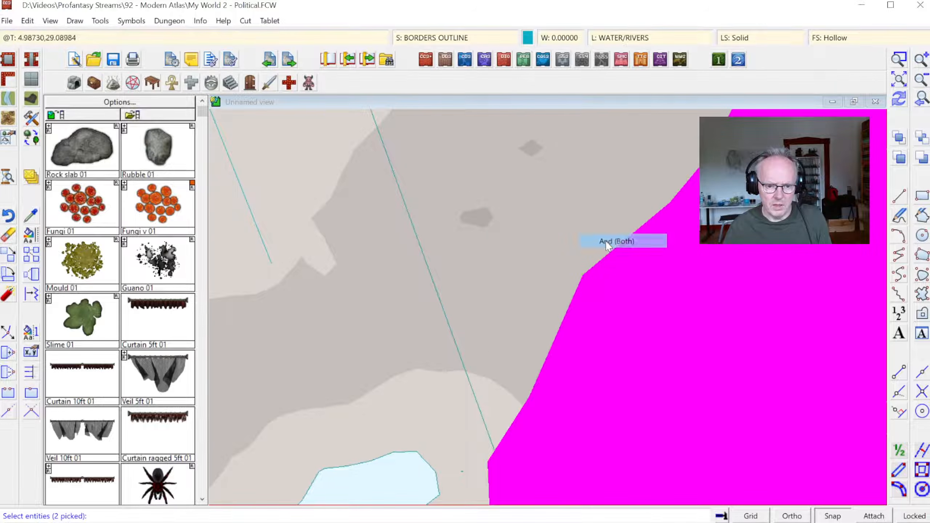
left_click(597, 340)
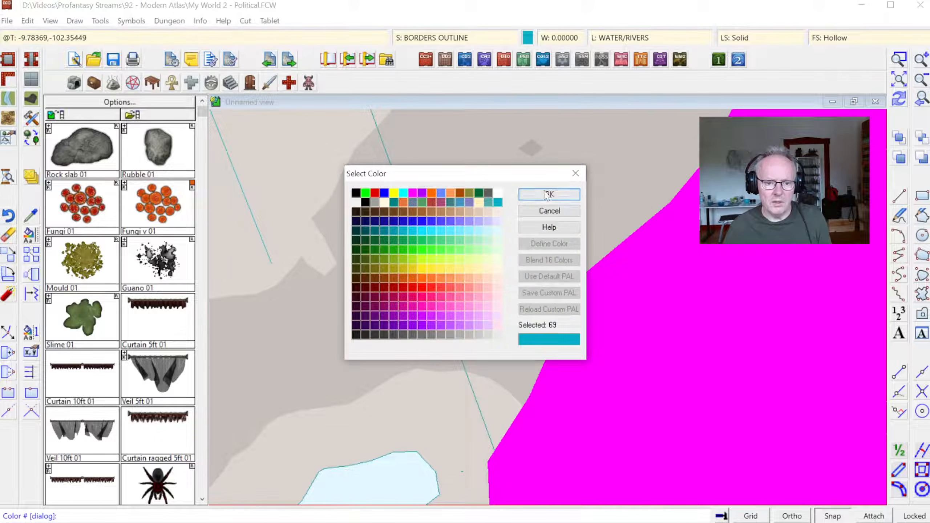
left_click(547, 195)
key("d")
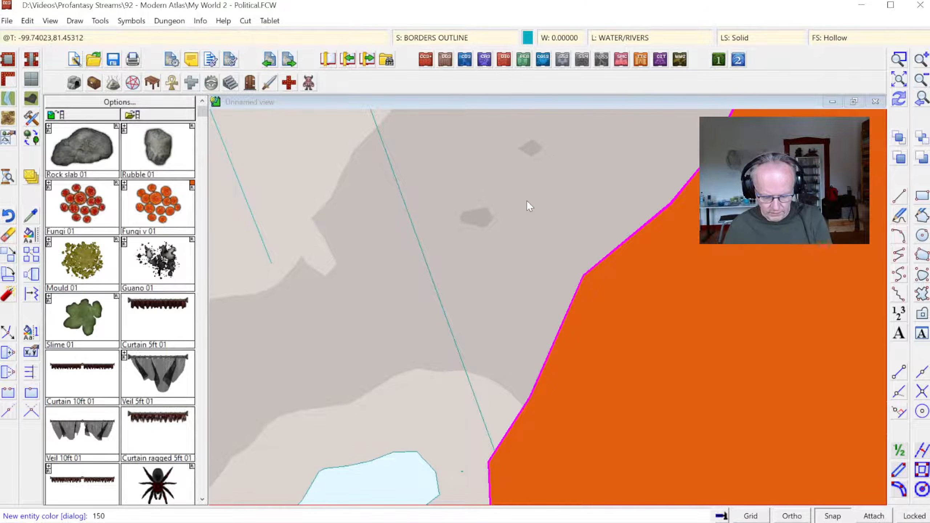
type("150")
key("Return")
left_click(900, 99)
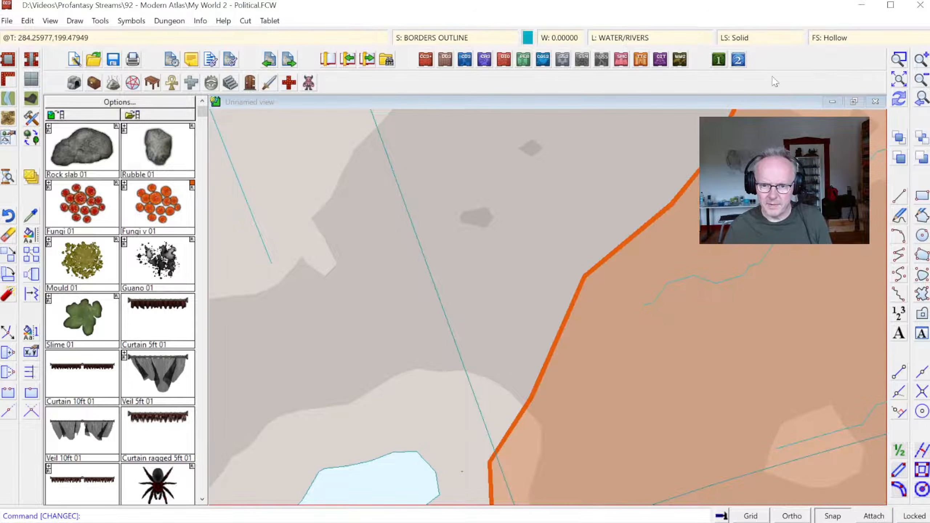
- Start another country northwest of the orange one with the Borders, Political tool and set its color to dark red, color 165
left_click(923, 83)
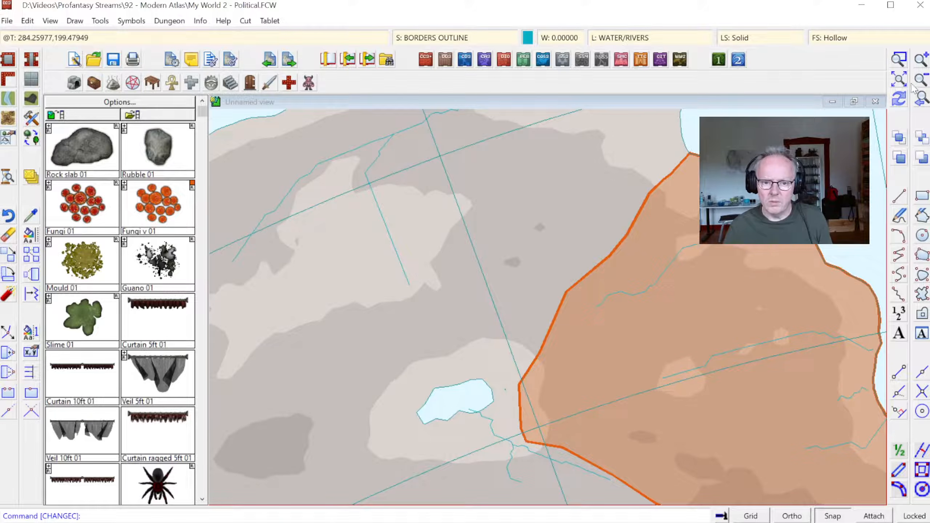
left_click(899, 80)
left_click(898, 60)
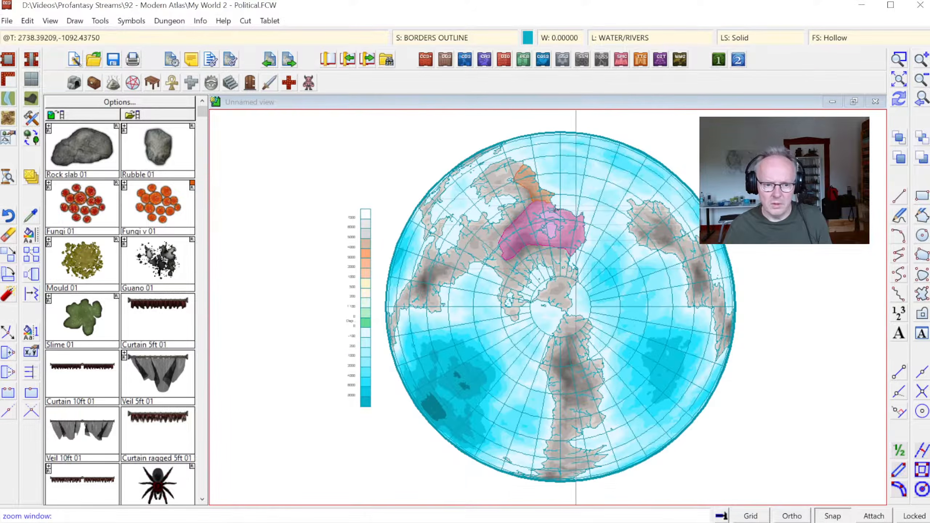
left_click(487, 153)
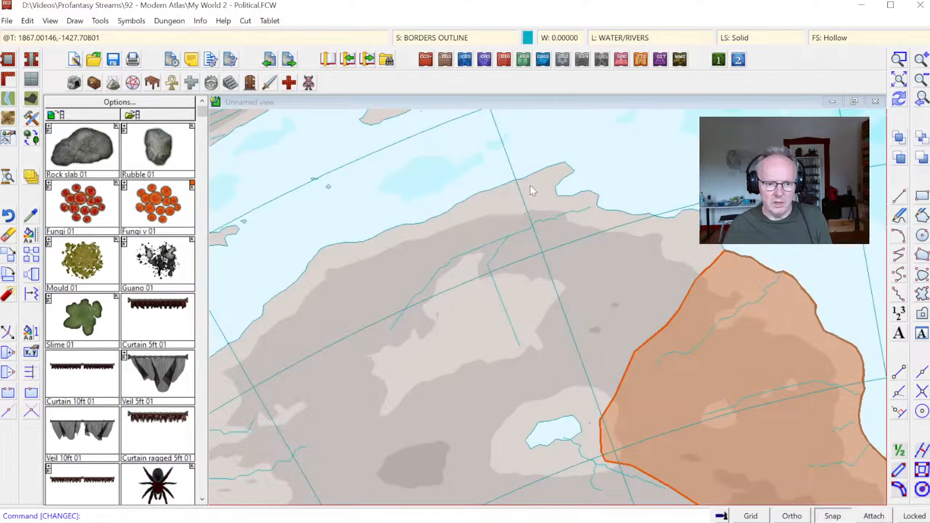
left_click(531, 188)
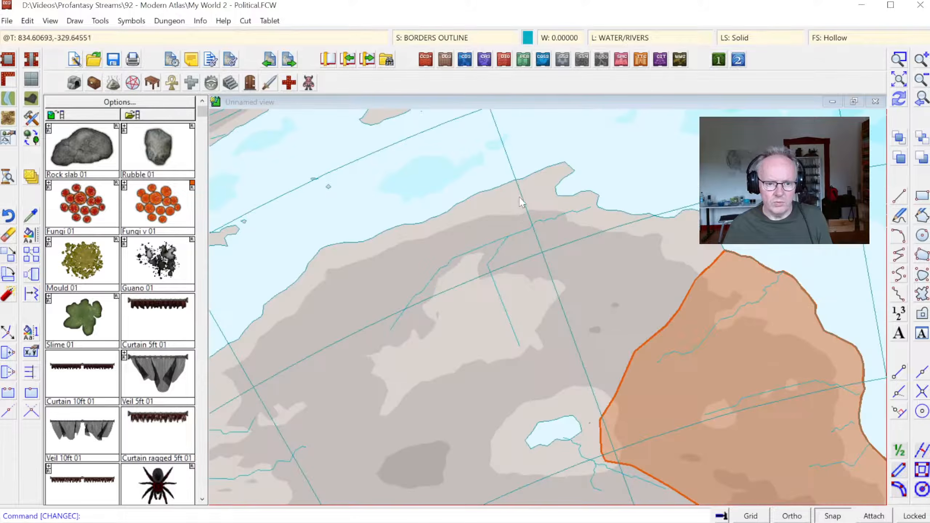
left_click(32, 122)
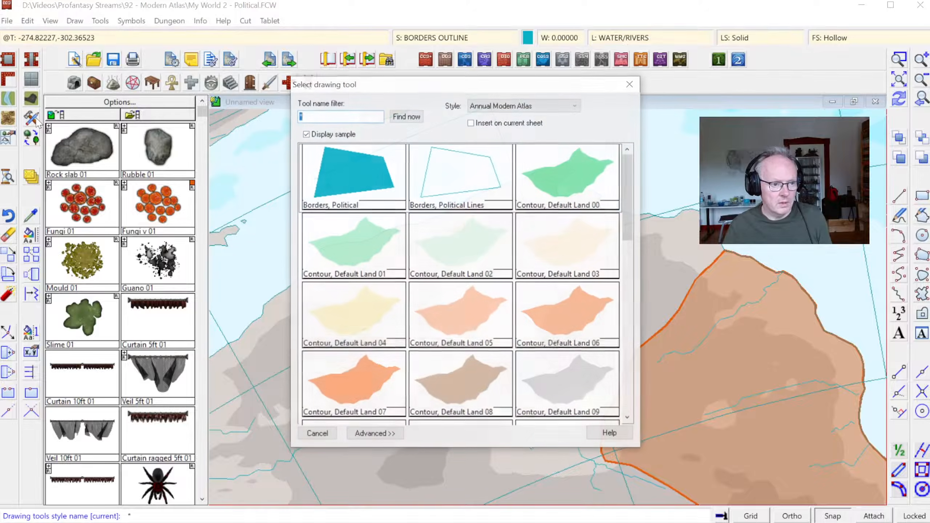
left_click(357, 172)
left_click(527, 38)
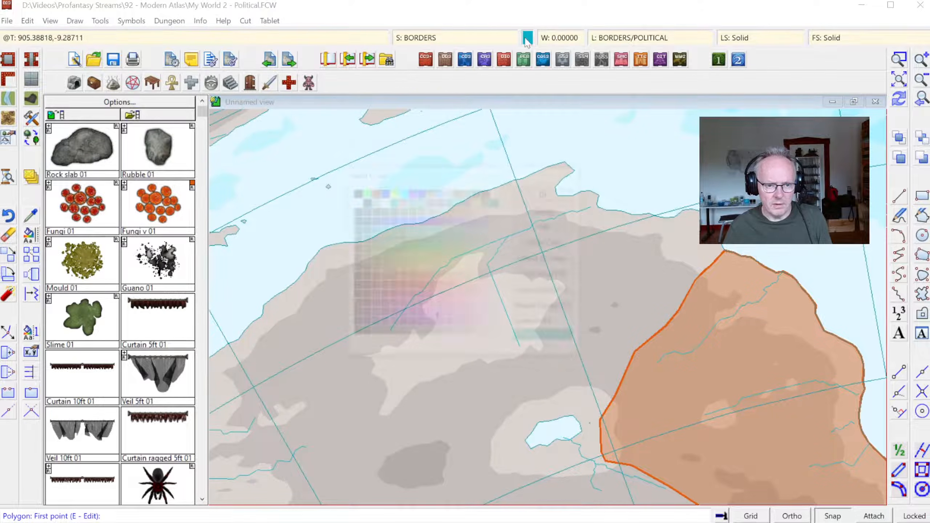
left_click(404, 288)
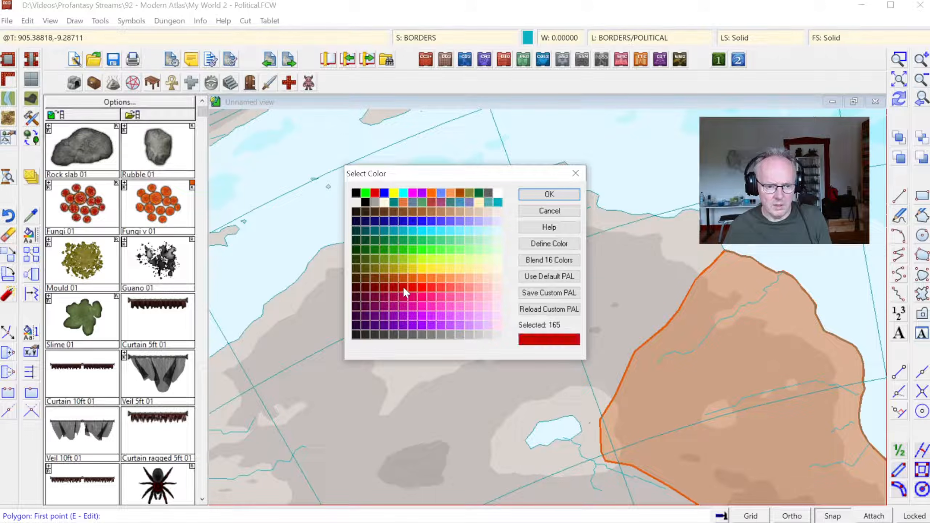
left_click(549, 194)
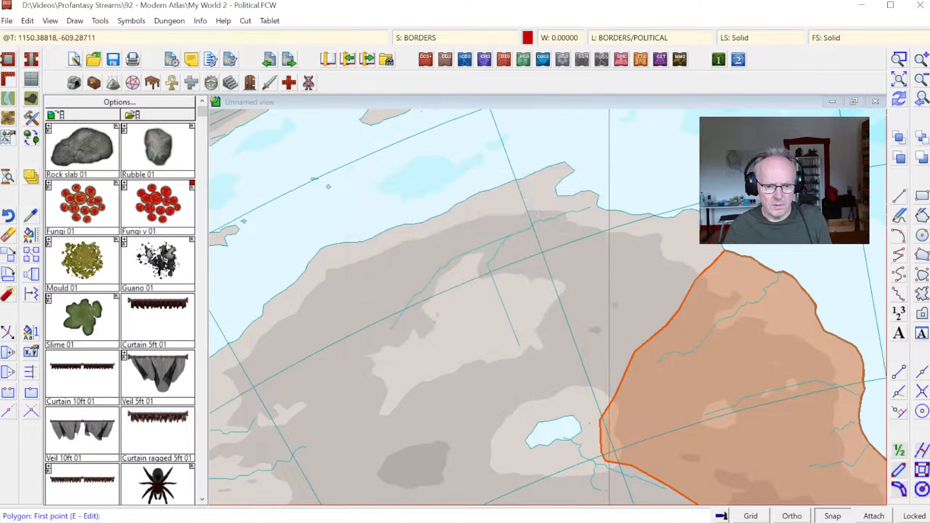
- Draw the red country's first inland boundary points and trace the shared orange border up to the northern coast
left_click(625, 258)
left_click(600, 274)
left_click(594, 286)
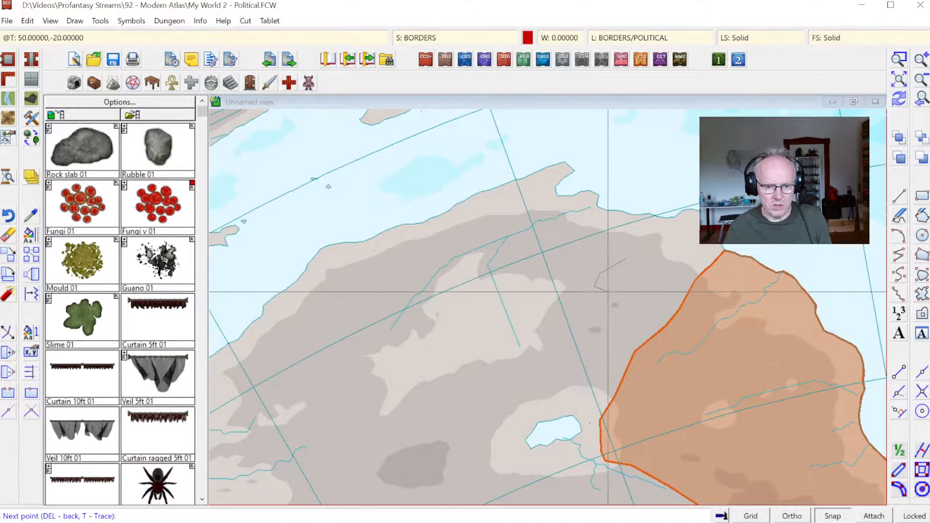
left_click(637, 303)
left_click(643, 315)
key("t")
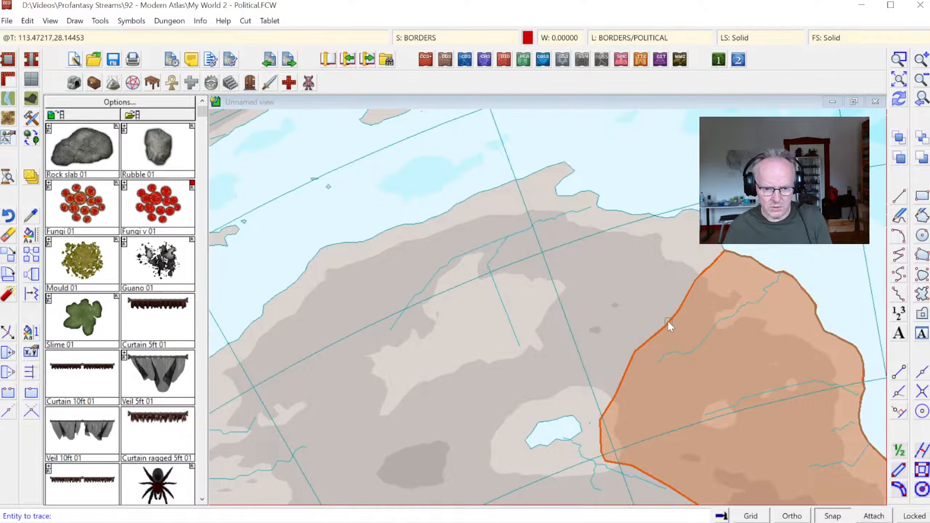
left_click(646, 341)
left_click(646, 342)
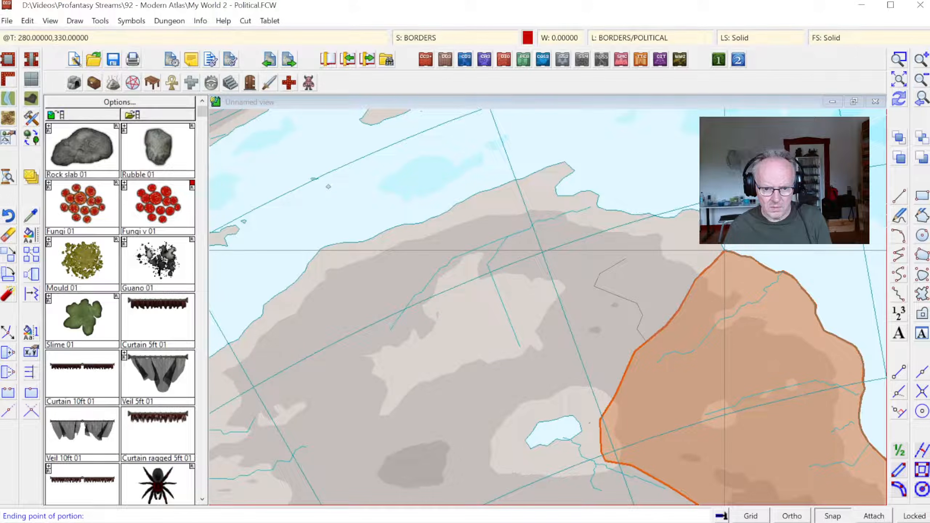
left_click(724, 250)
- Trace the northern coast westward from the orange country, add a last inland point, and close the red country
left_click(719, 251)
left_click(718, 251)
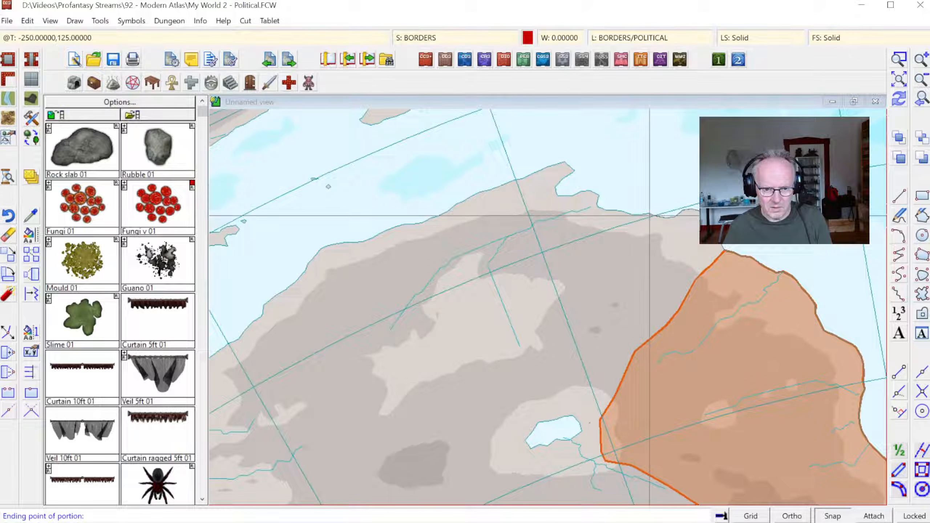
left_click(635, 234)
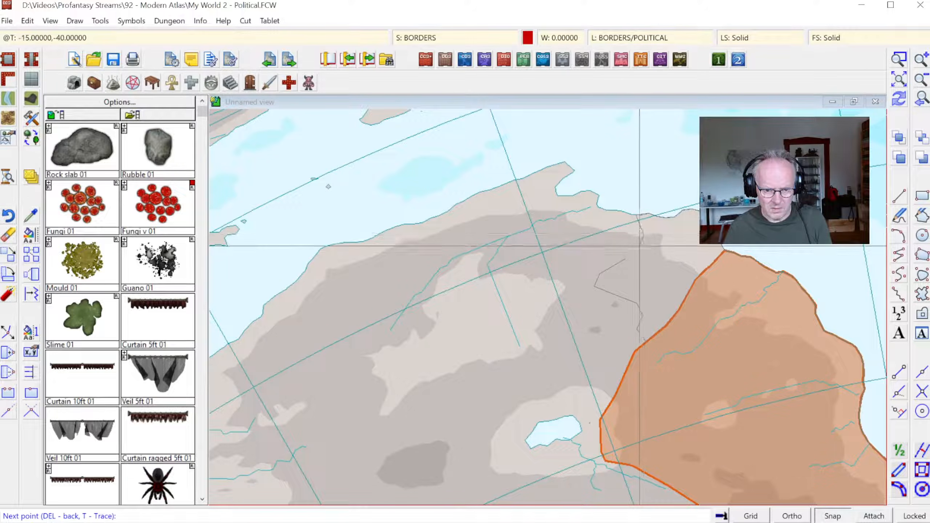
right_click(694, 281)
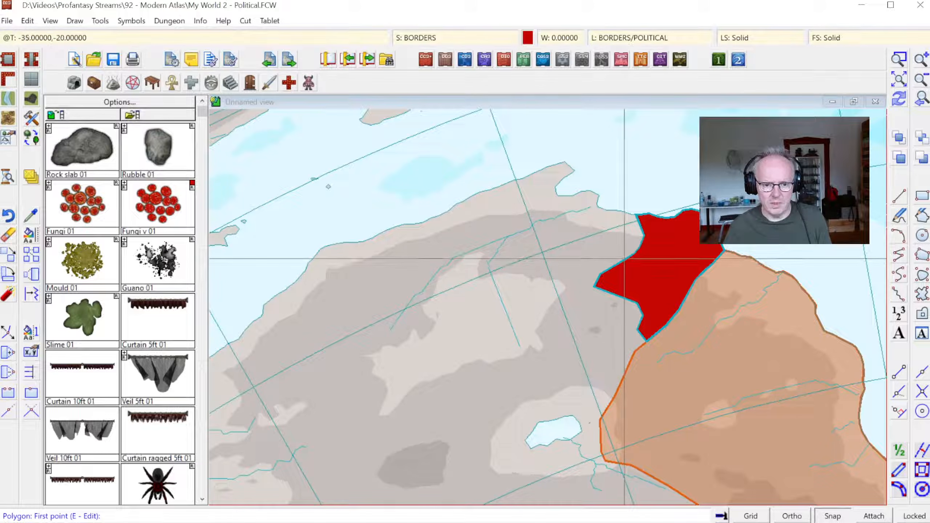
key("Escape")
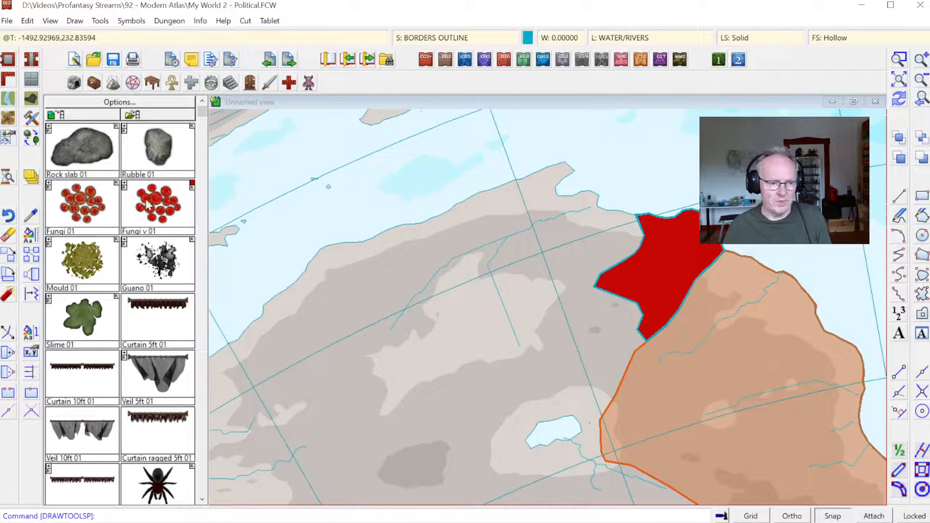
- Erase the red country together with its mismatched outline northwest of the orange country, and redraw the map
left_click(30, 236)
left_click(616, 273)
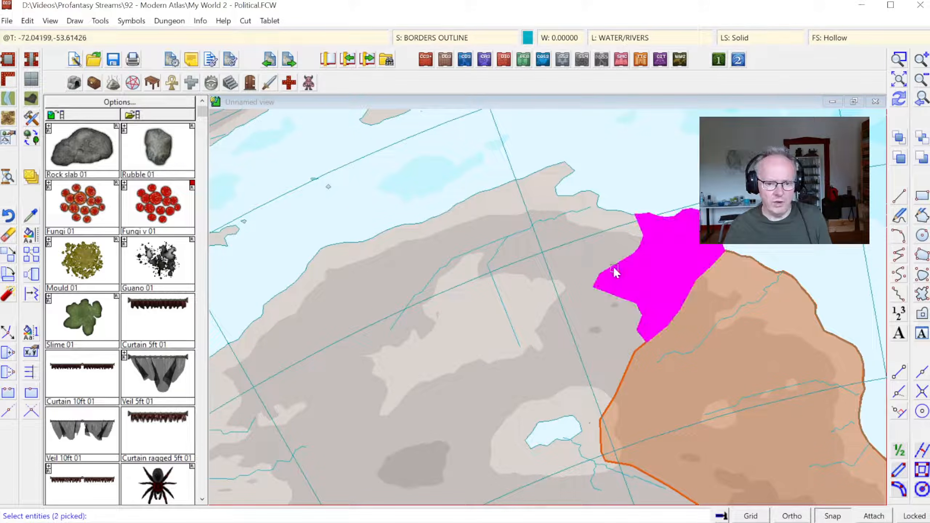
right_click(570, 254)
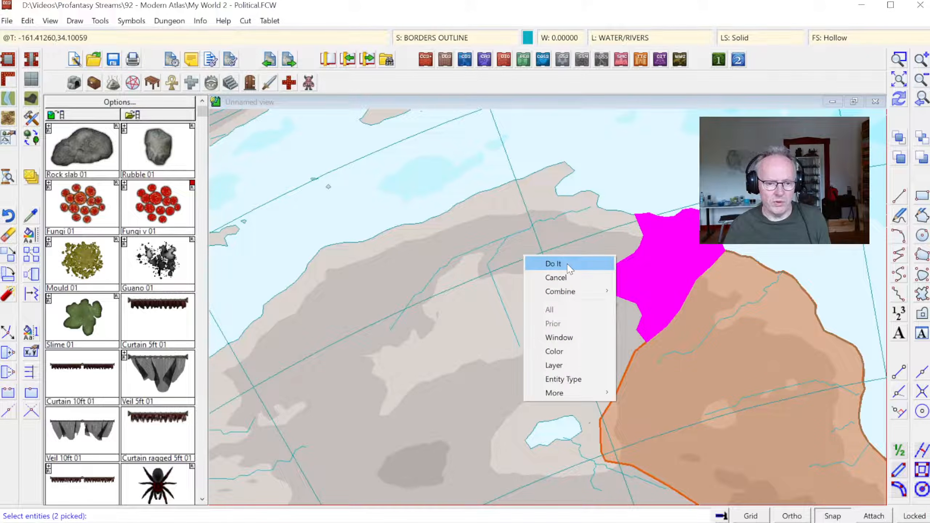
left_click(569, 259)
left_click(898, 98)
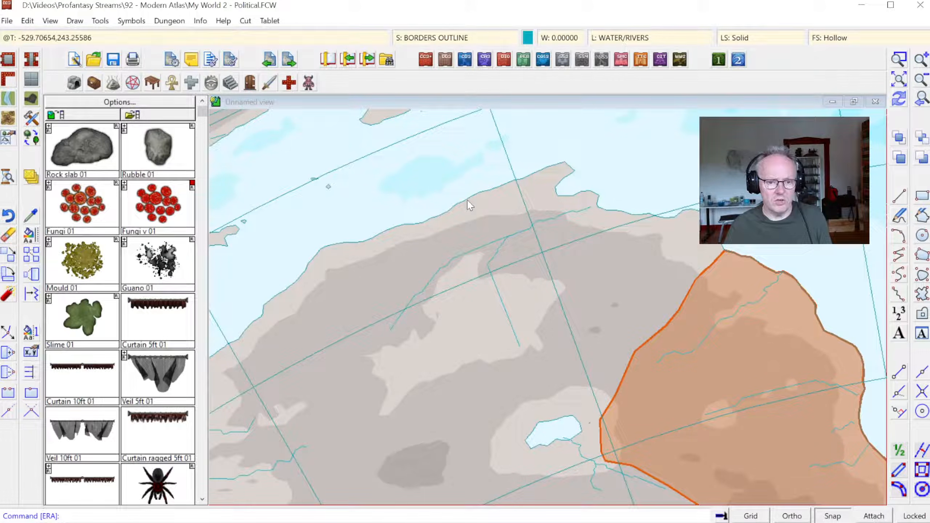
- Set the current drawing color to red, color 166
left_click(527, 38)
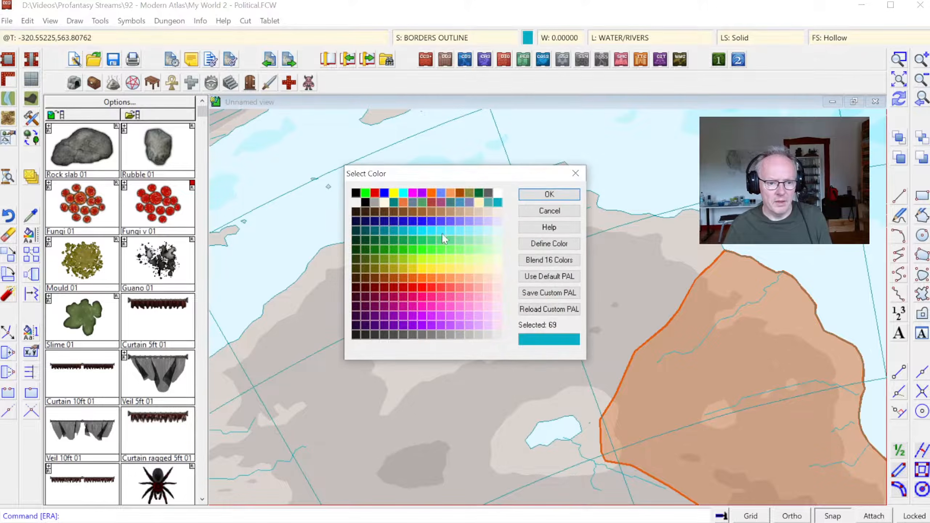
left_click(412, 288)
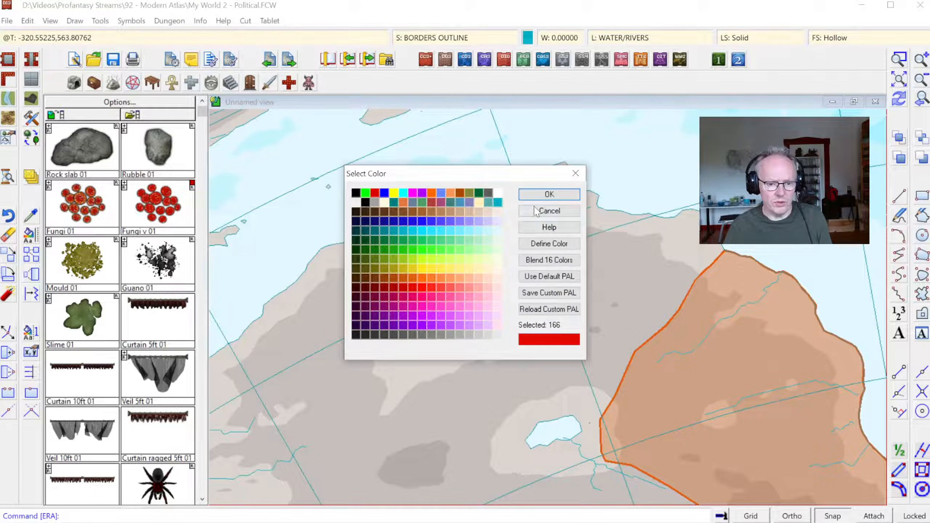
left_click(540, 195)
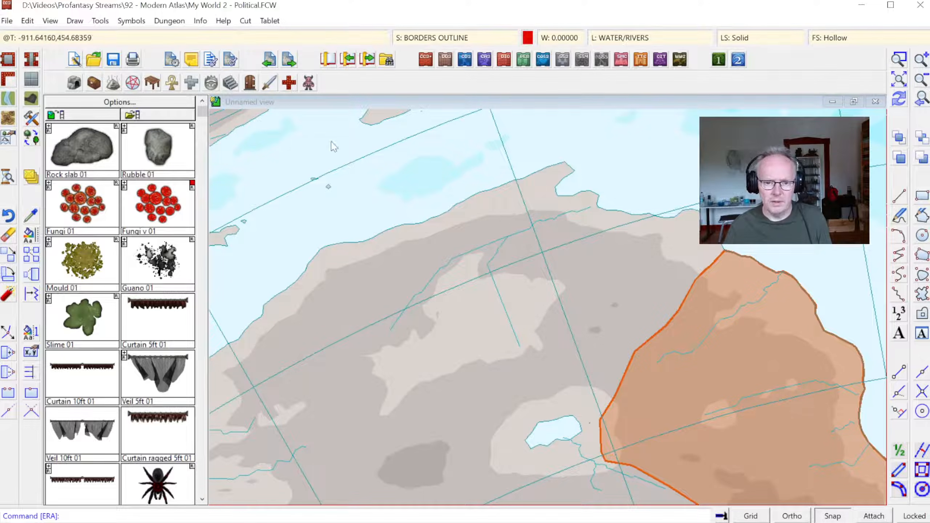
- Draw a small sample country northwest of the orange one with the Borders, Political tool and redraw the map
left_click(32, 119)
double_click(351, 176)
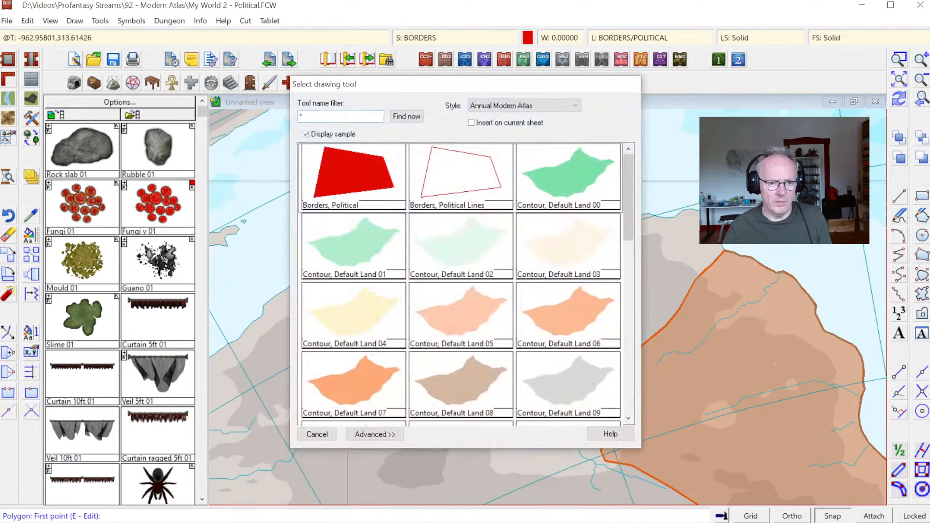
left_click(694, 249)
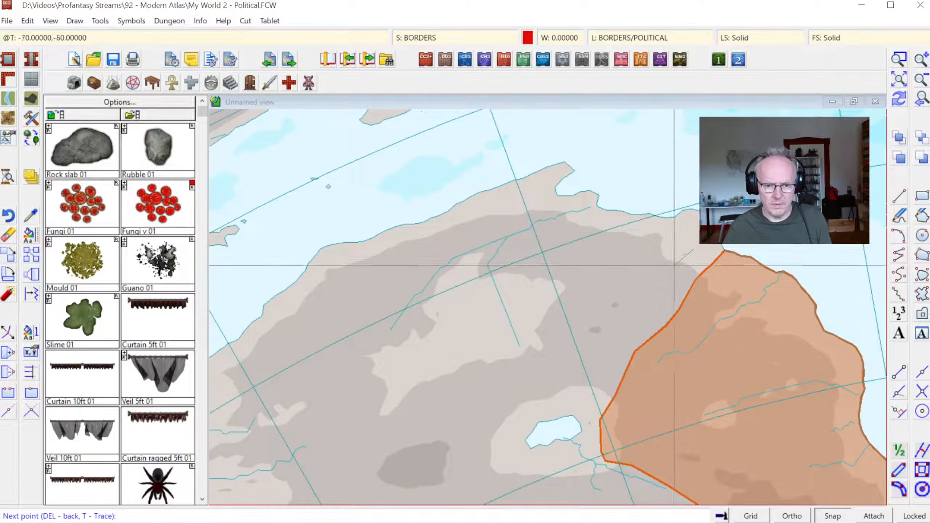
left_click(672, 265)
left_click(658, 285)
left_click(627, 287)
left_click(601, 275)
left_click(608, 251)
left_click(621, 237)
left_click(638, 235)
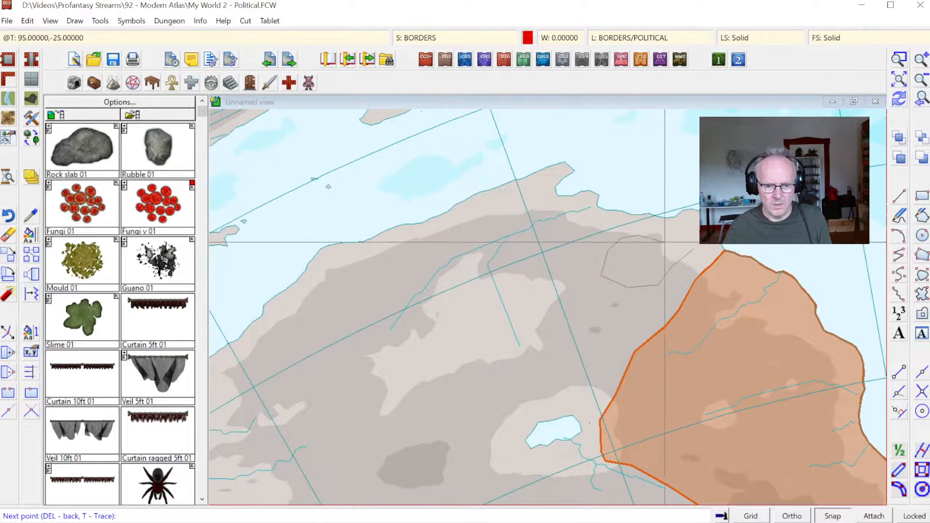
left_click(664, 241)
right_click(664, 242)
right_click(700, 257)
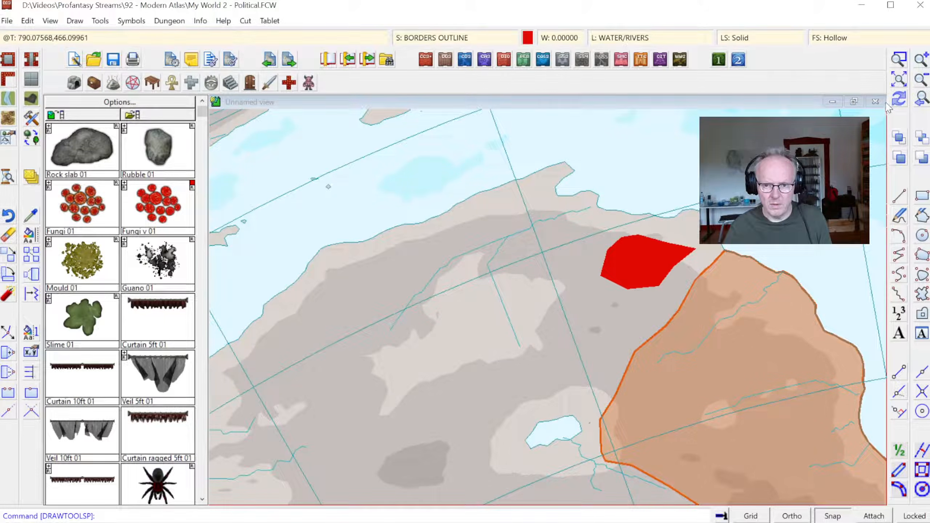
left_click(898, 99)
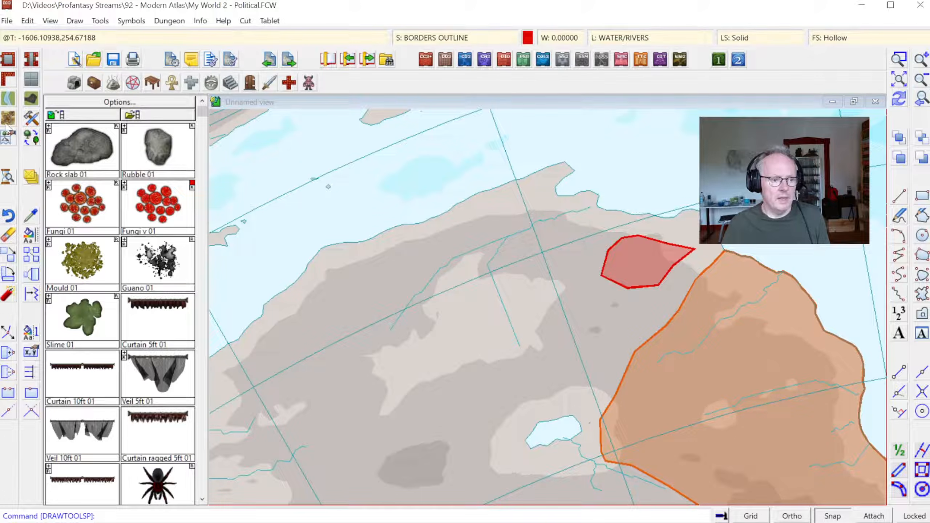
- Erase the small red sample country along with its outline
left_click(8, 237)
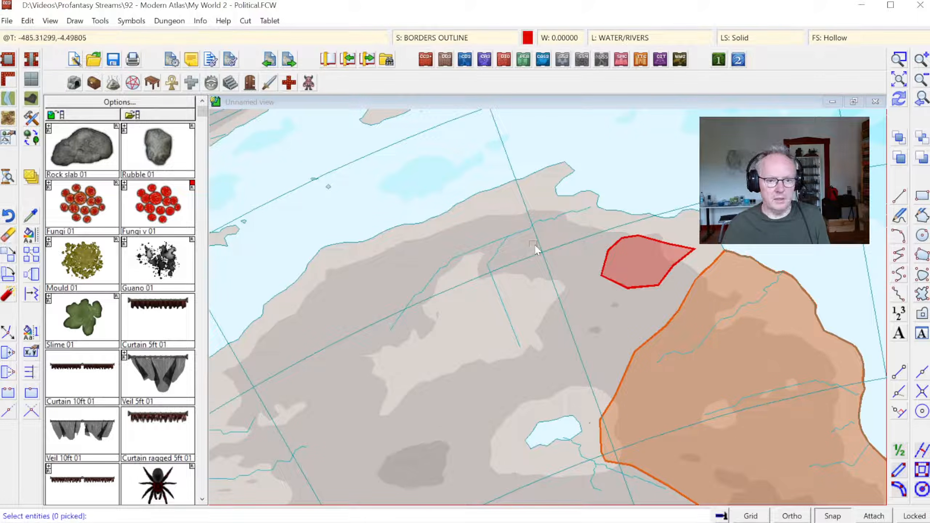
left_click(628, 288)
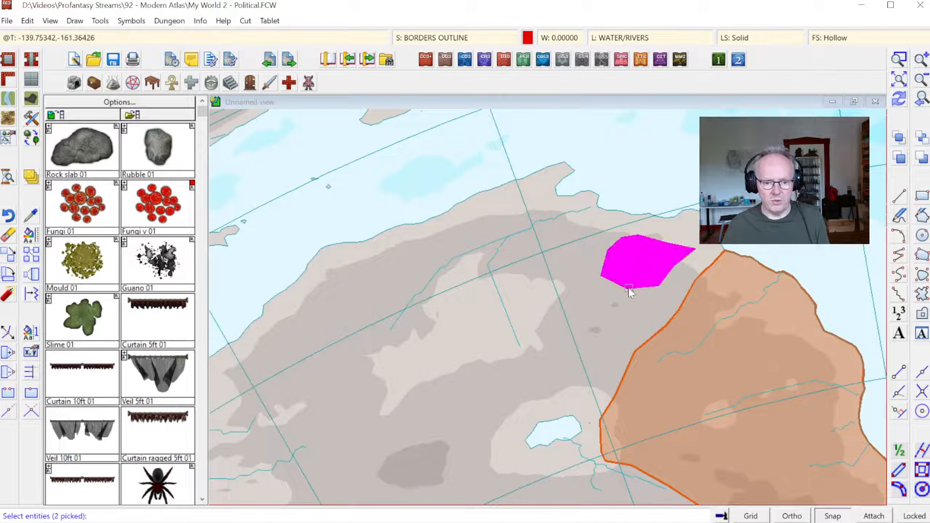
right_click(578, 276)
left_click(577, 278)
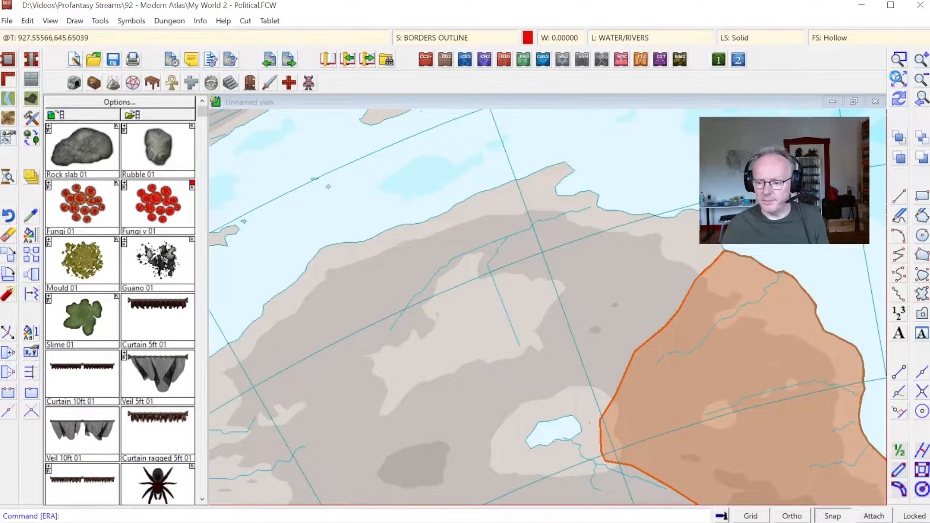
- Erase the elevation color scale and its labels beside the globe, leaving the map frame out of the selection
left_click(897, 80)
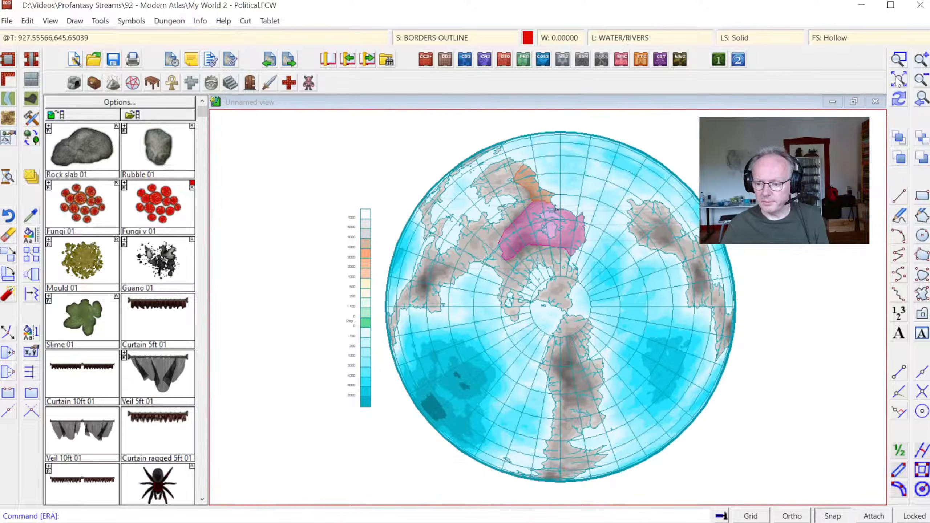
left_click(892, 53)
left_click(475, 186)
left_click(596, 272)
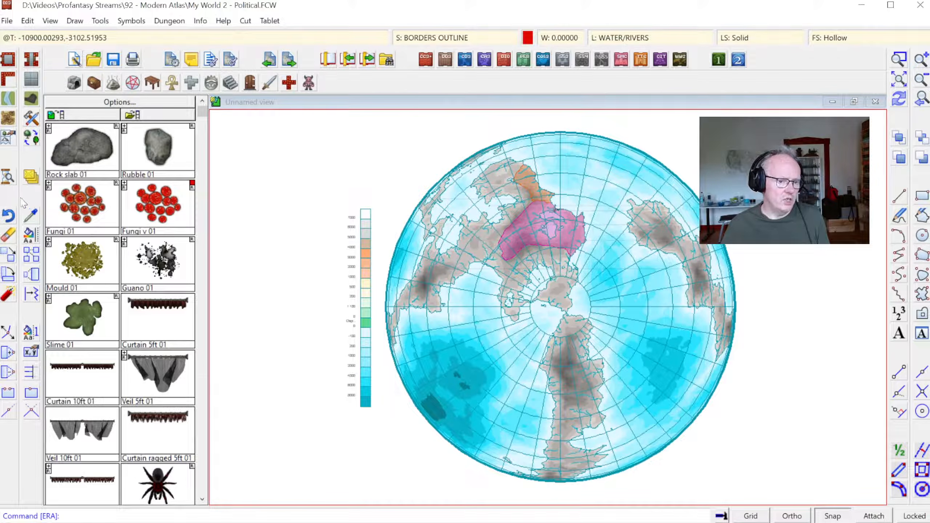
left_click(8, 235)
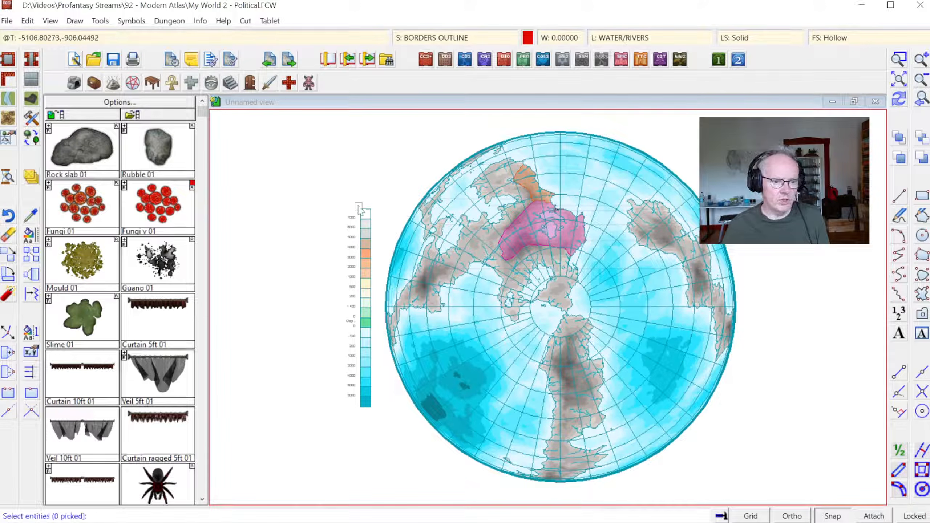
left_click(333, 204)
left_click(374, 408)
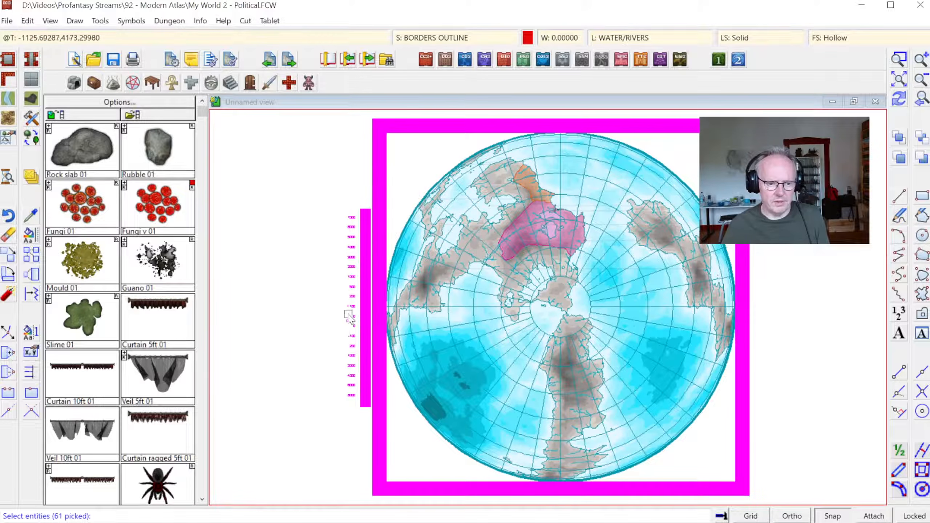
right_click(448, 186)
mouse_move(447, 200)
left_click(504, 227)
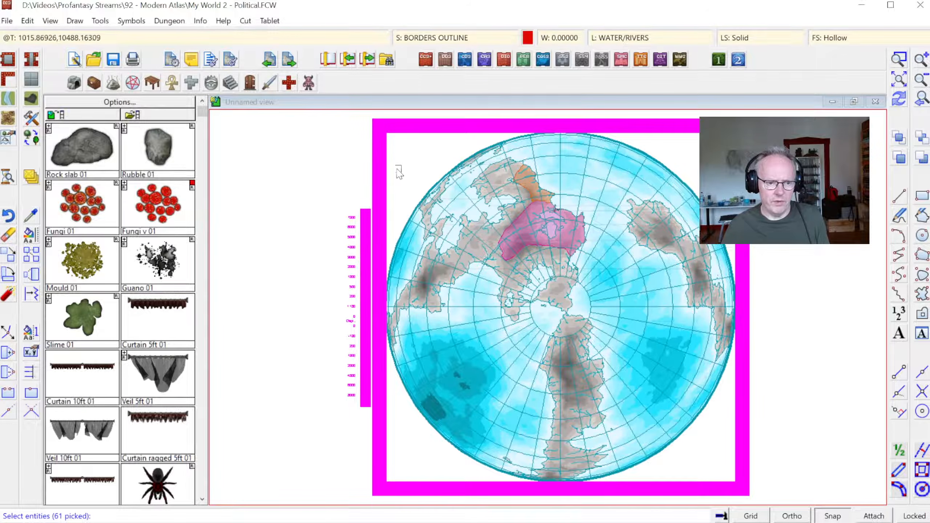
left_click(389, 178)
key("d")
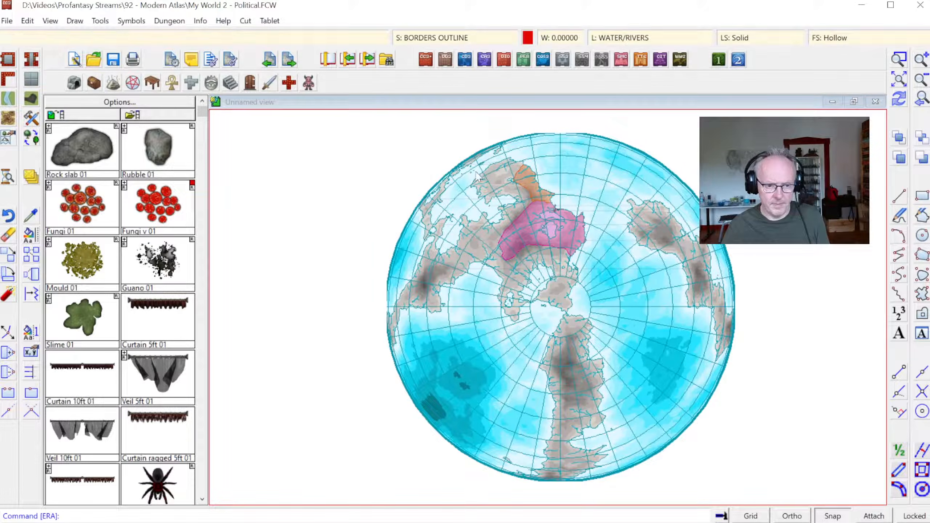
- Copy the magenta country's color, sheet and layer to the current drawing properties
left_click(902, 58)
left_click(505, 172)
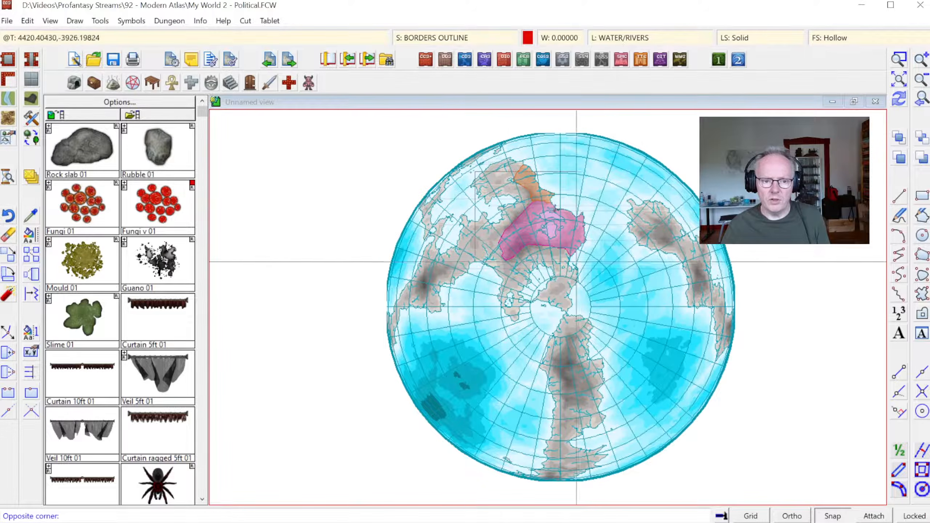
left_click(601, 278)
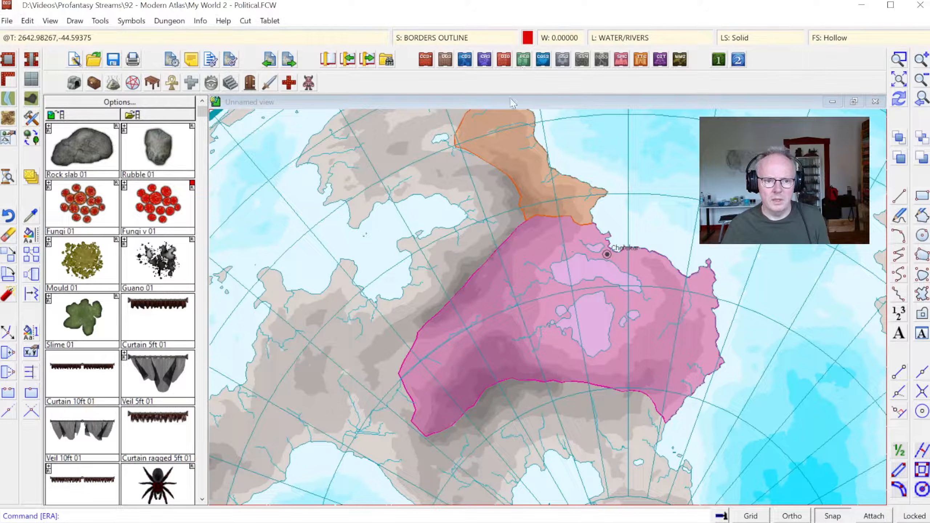
left_click(31, 215)
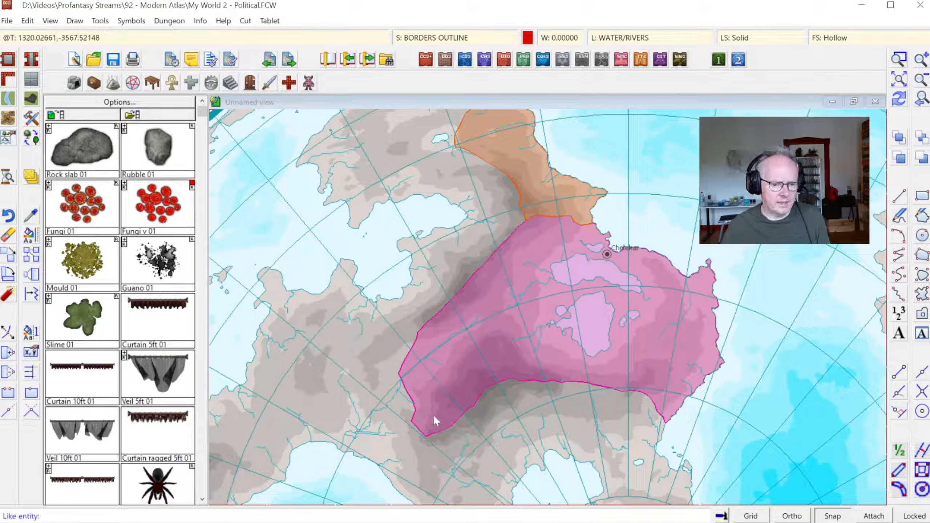
left_click(400, 362)
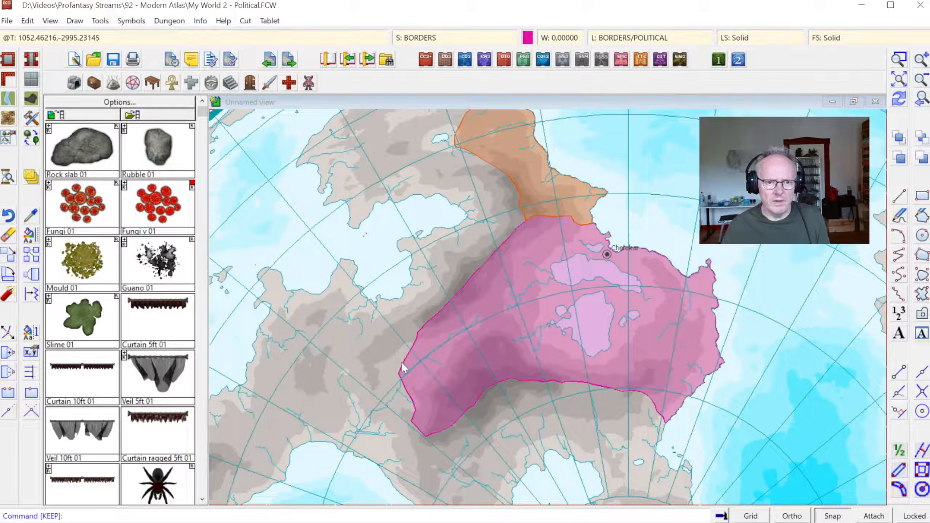
- Place the two-line text label "Chelekantar Tlaroi" in the southeastern part of the magenta country
left_click(899, 332)
left_click(530, 225)
type("Chelekantar")
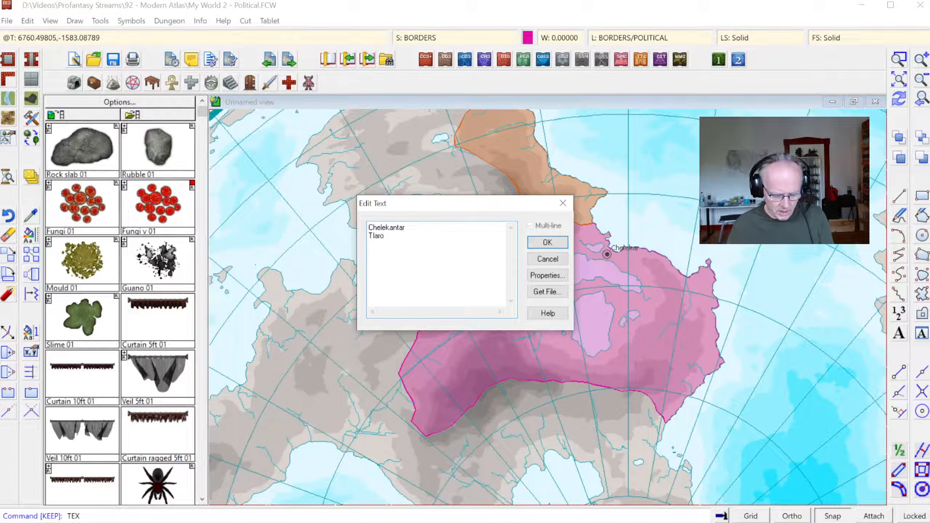
left_click(547, 243)
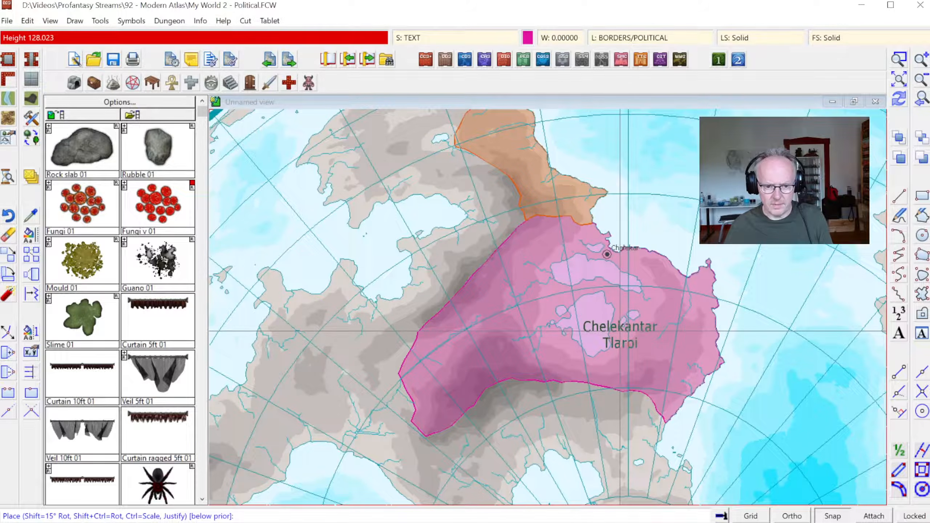
left_click(624, 343)
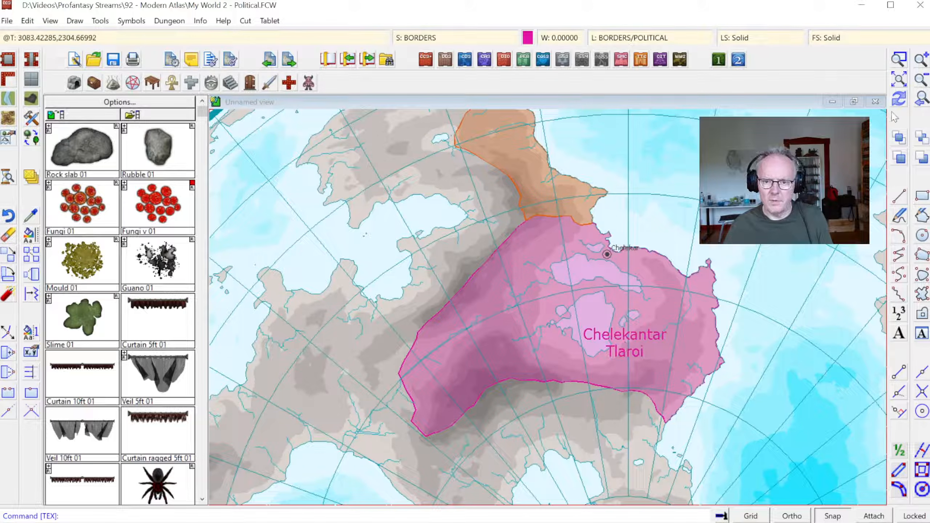
- Add a Drop Shadow effect to the TEXT sheet for the country label
left_click(899, 60)
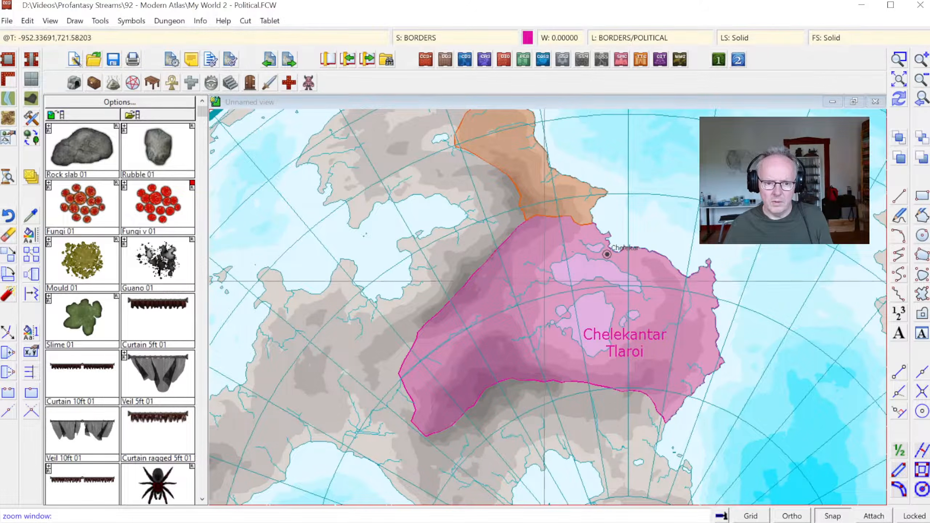
left_click(544, 281)
left_click(702, 416)
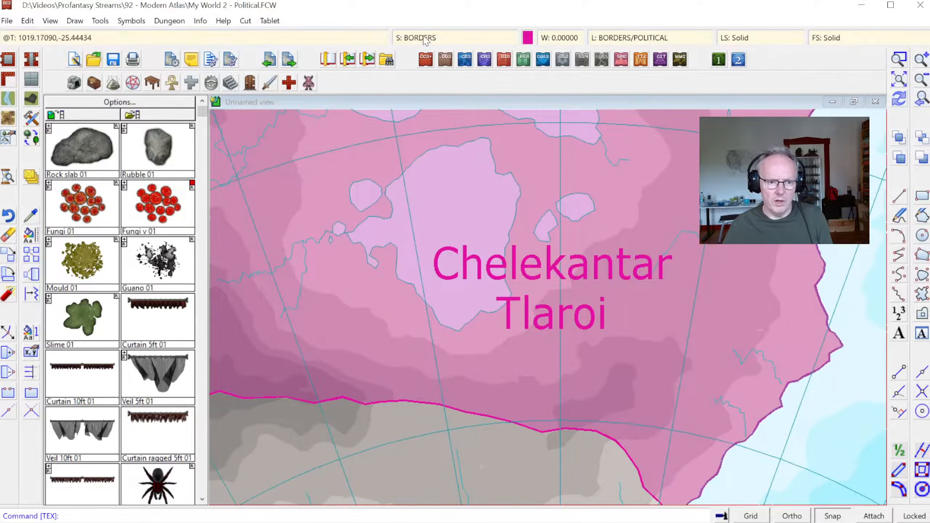
left_click(424, 39)
left_click(352, 378)
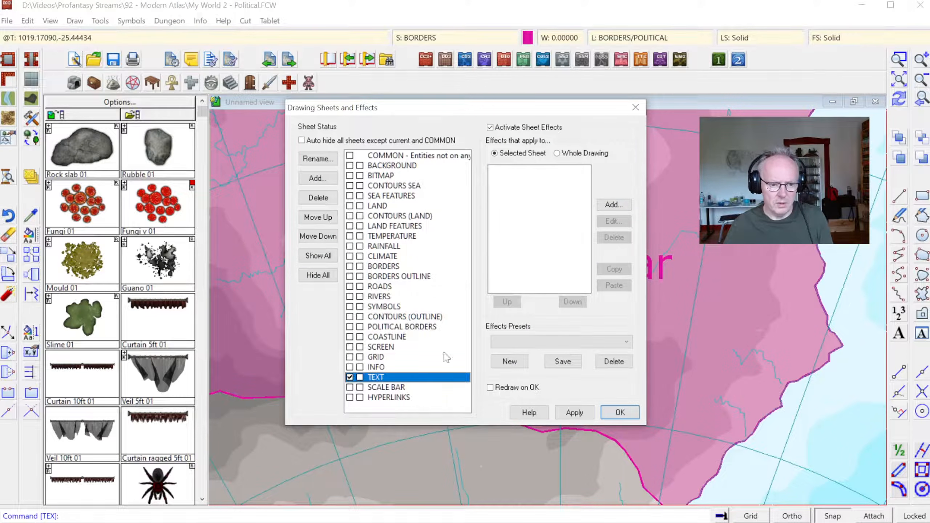
left_click(599, 207)
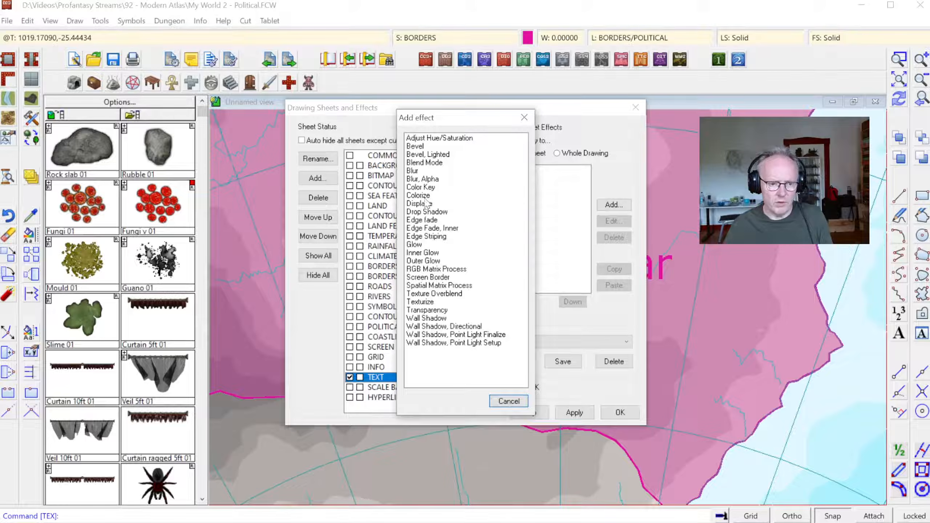
double_click(424, 212)
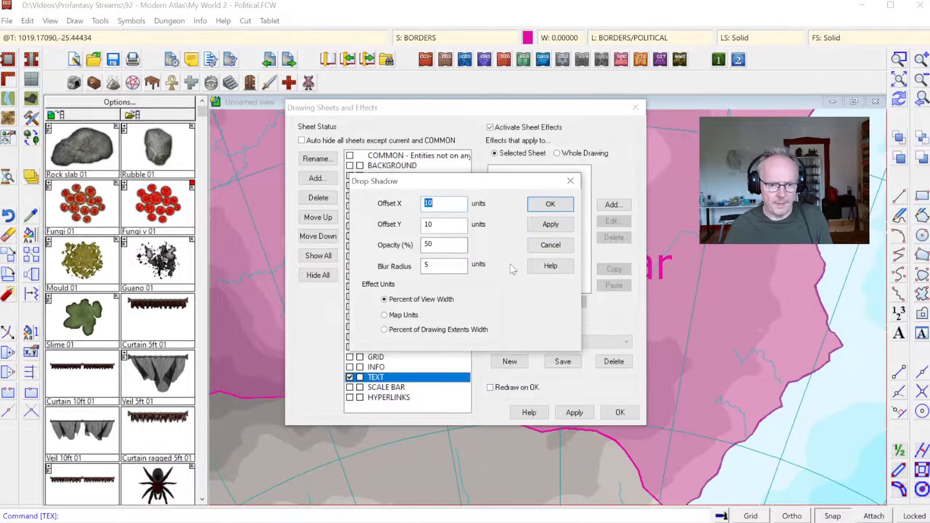
- Measure the drop shadow in Map Units, with offsets of 10, 50% opacity and a blur radius of 5, and apply it
left_click(550, 224)
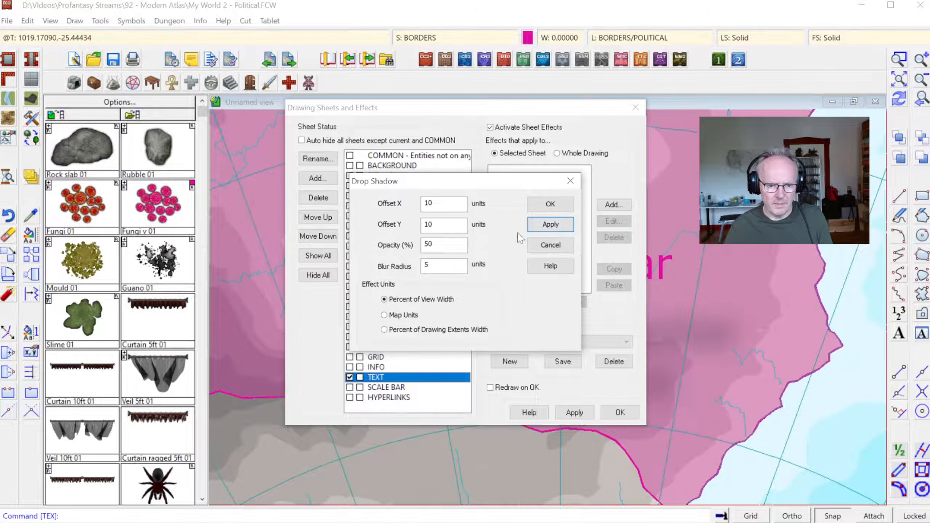
left_click(426, 314)
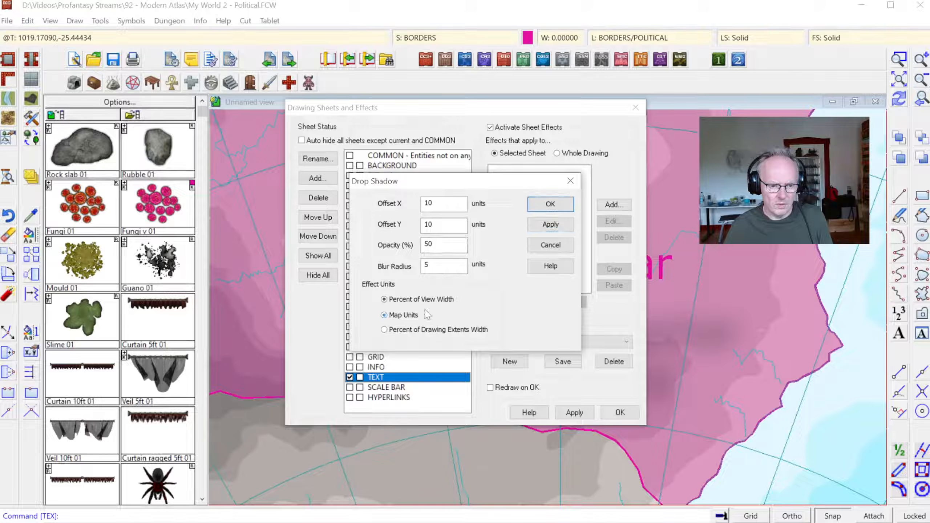
left_click(547, 225)
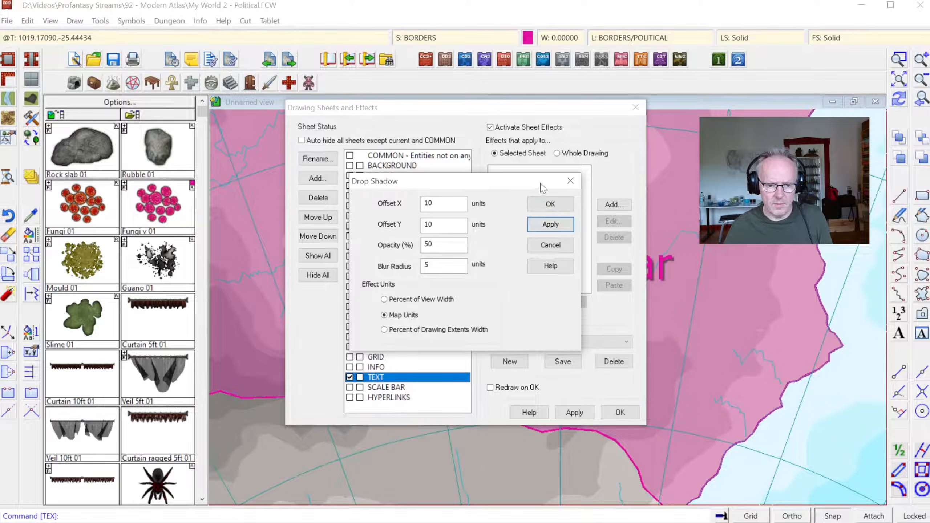
left_click(550, 205)
left_click(619, 412)
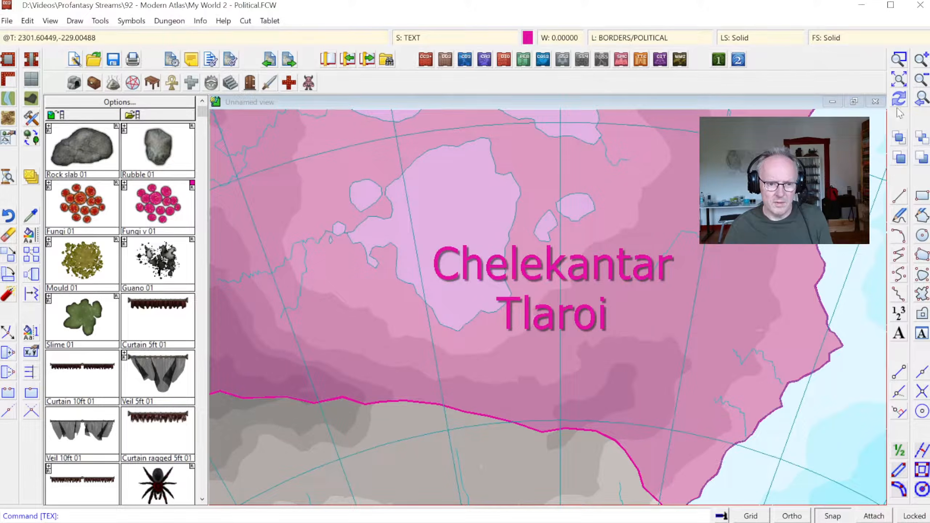
- Select only the "Chelekantar Tlaroi" label, without the country outline, for a move to another sheet
left_click(922, 104)
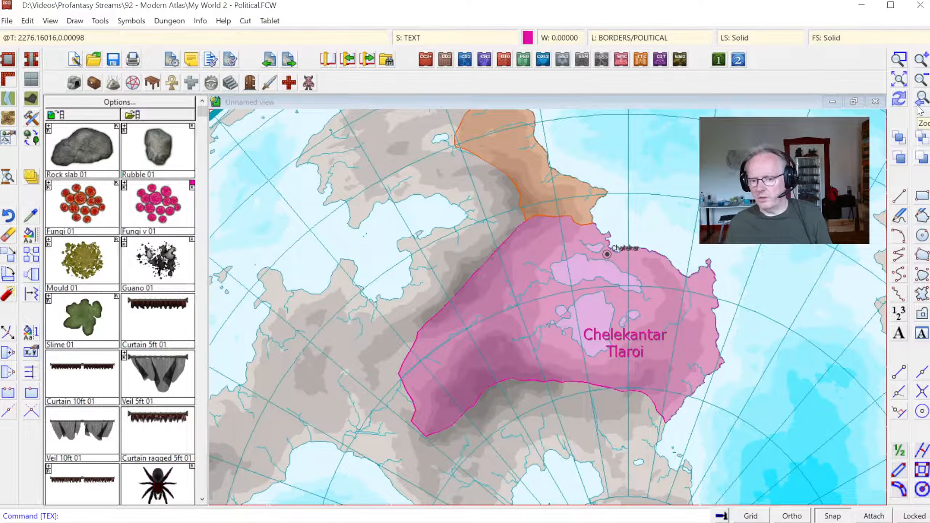
left_click(901, 60)
left_click(554, 217)
left_click(695, 293)
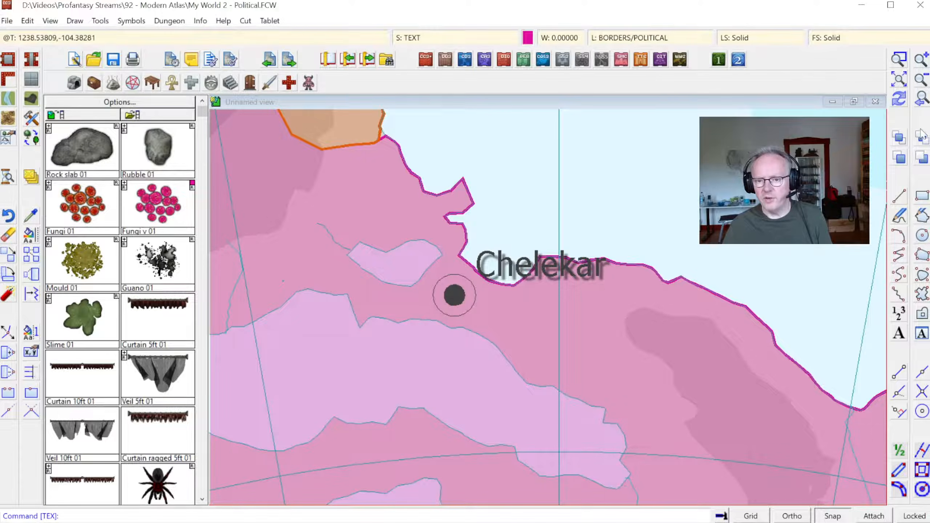
left_click(921, 98)
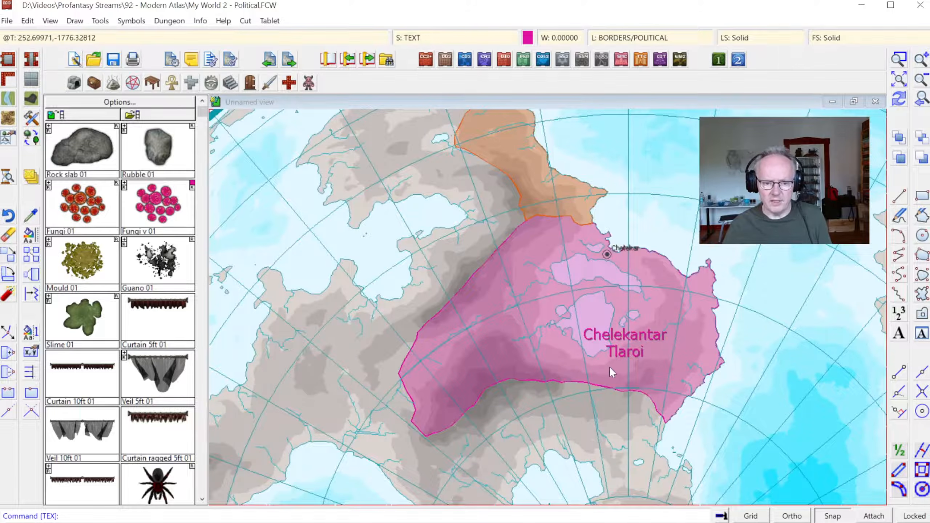
right_click(26, 187)
left_click(58, 296)
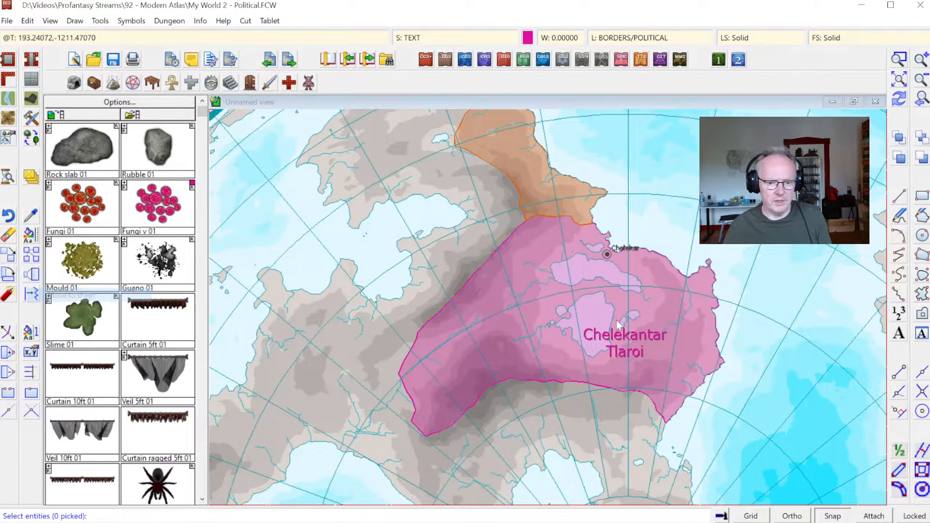
left_click(659, 339)
right_click(693, 312)
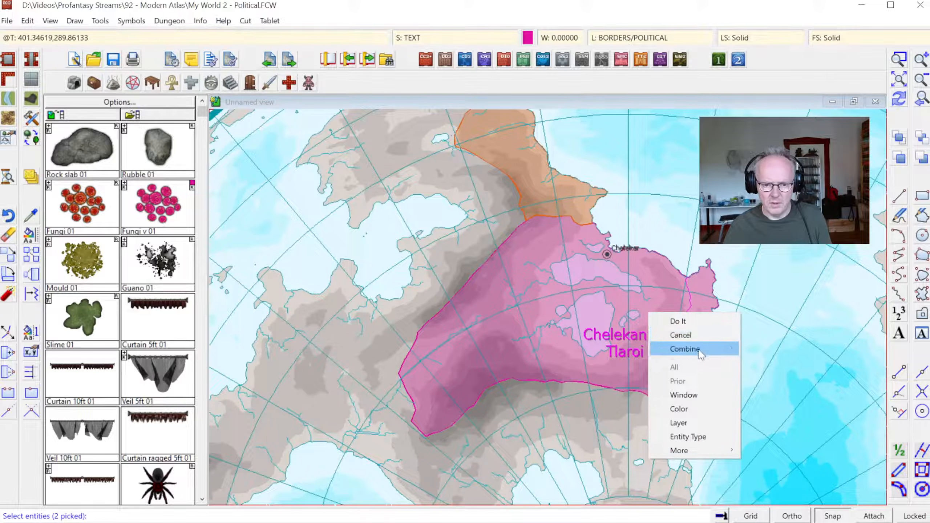
mouse_move(700, 354)
left_click(760, 375)
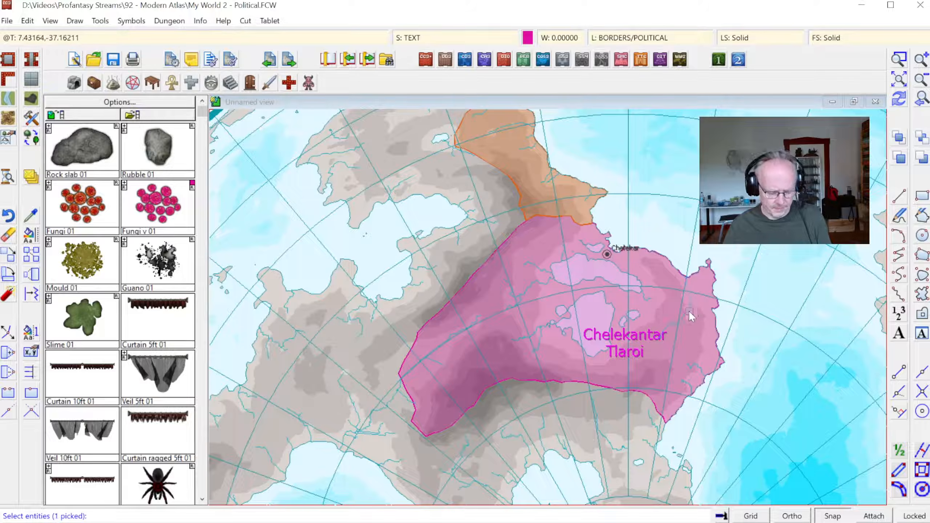
key("Return")
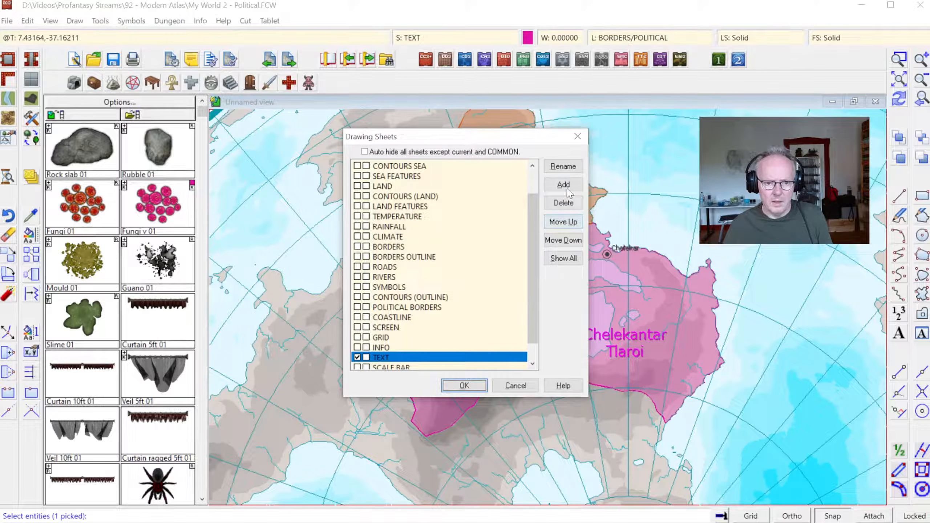
- Create the sheet TEXT COUNTRIES, order it directly after TEXT, and move the selected country label onto it
left_click(563, 184)
type("Z")
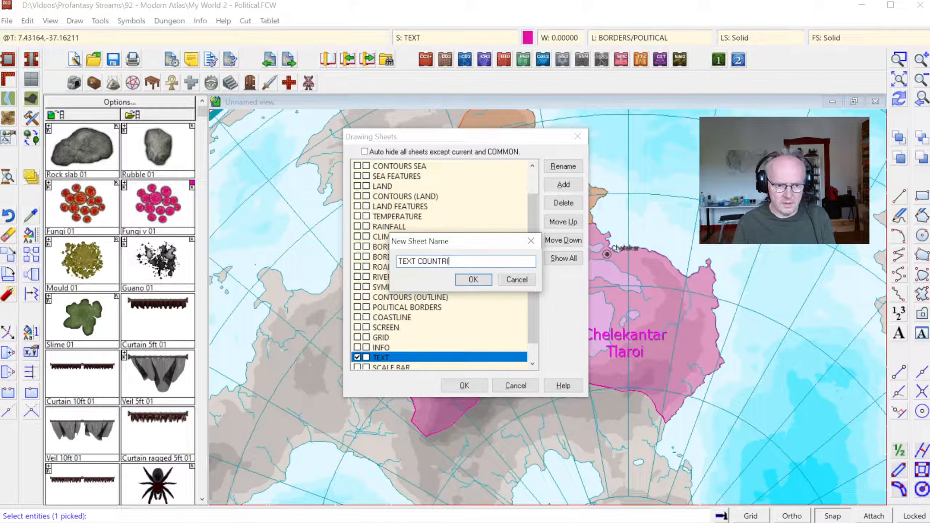
type("EXT COUNTRIES")
key("Return")
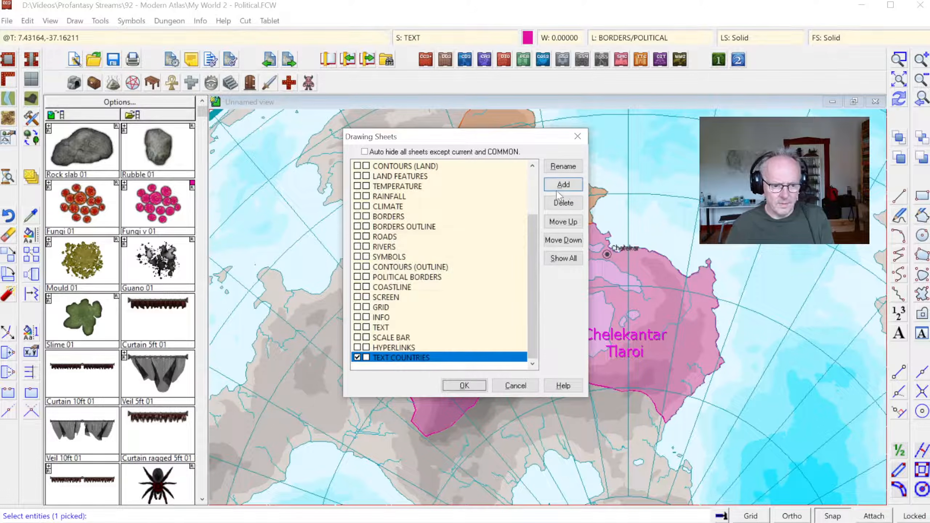
left_click(556, 224)
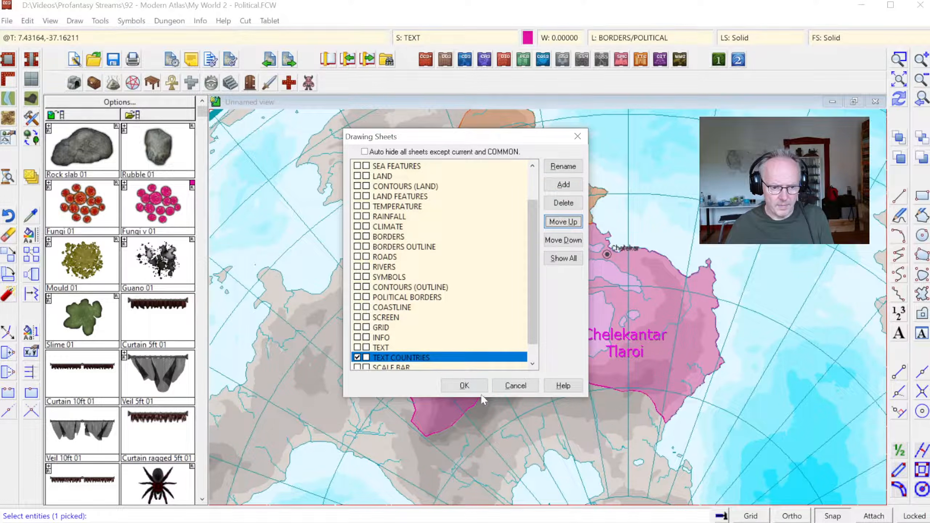
left_click(464, 386)
- Copy the Drop Shadow effect from the TEXT sheet to TEXT COUNTRIES and turn it off on TEXT
left_click(465, 38)
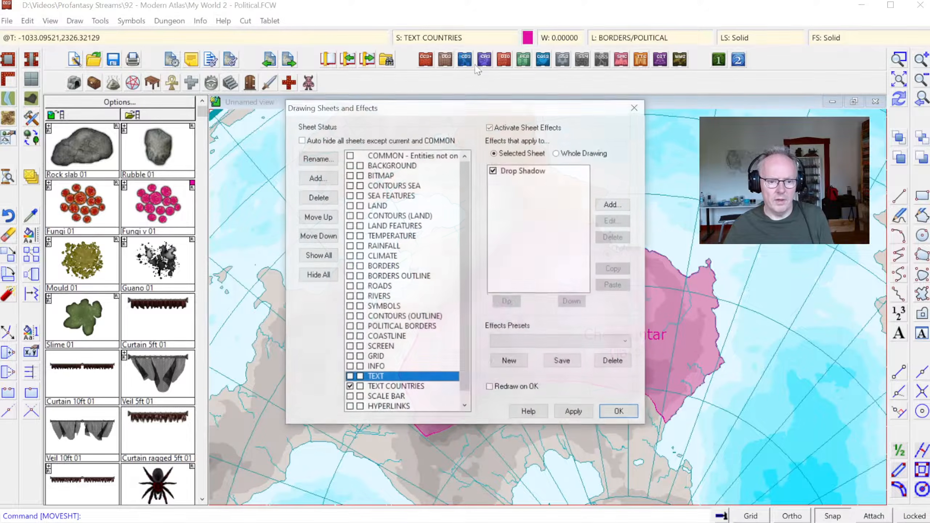
left_click(517, 172)
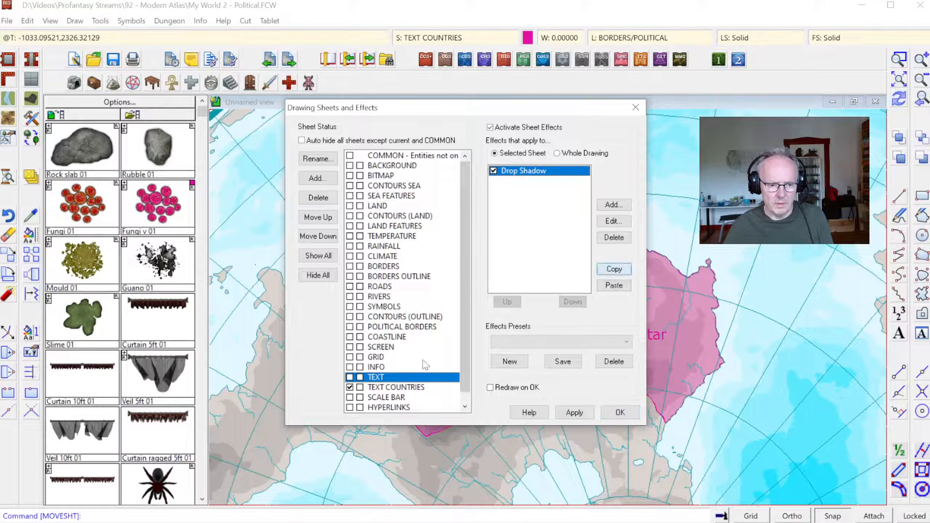
left_click(494, 170)
left_click(384, 388)
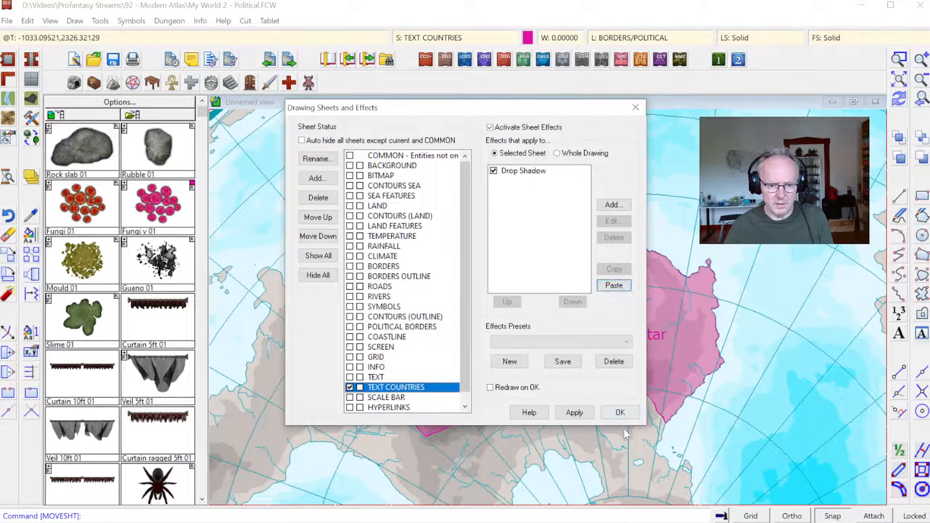
left_click(619, 412)
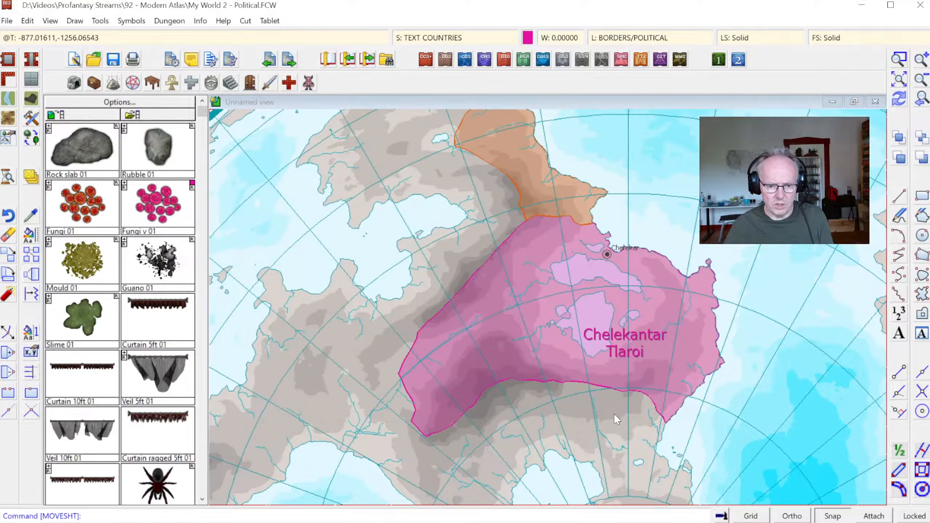
- Examine the country and city labels close up, and compare them with the view of the whole globe
left_click(899, 62)
left_click(510, 231)
left_click(743, 367)
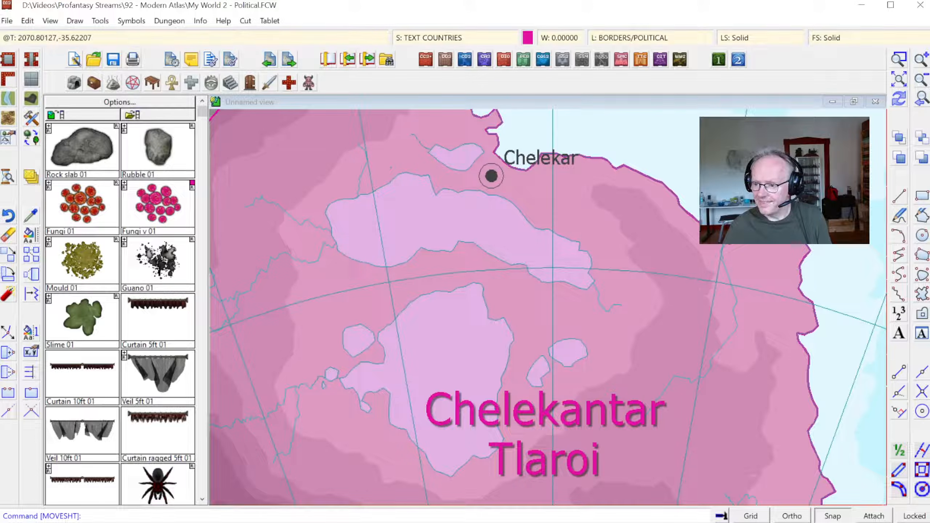
left_click(899, 79)
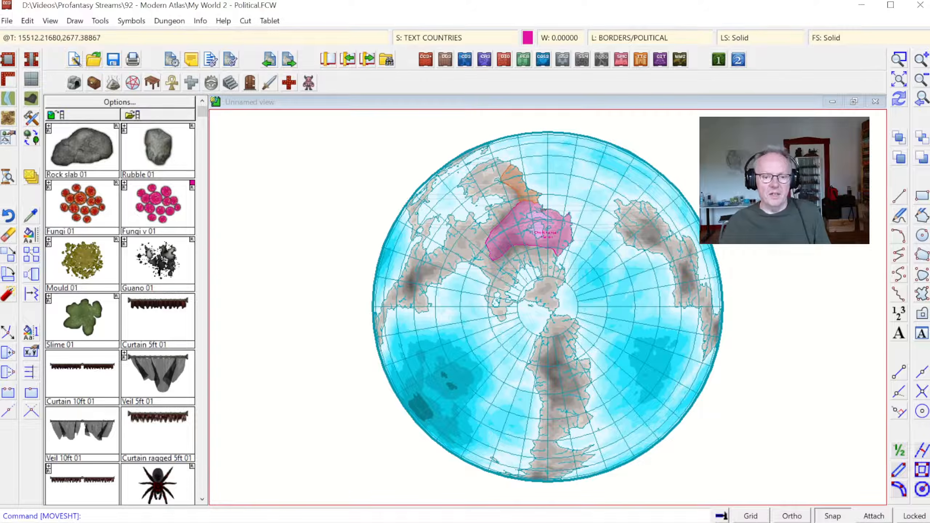
left_click(899, 59)
left_click(478, 203)
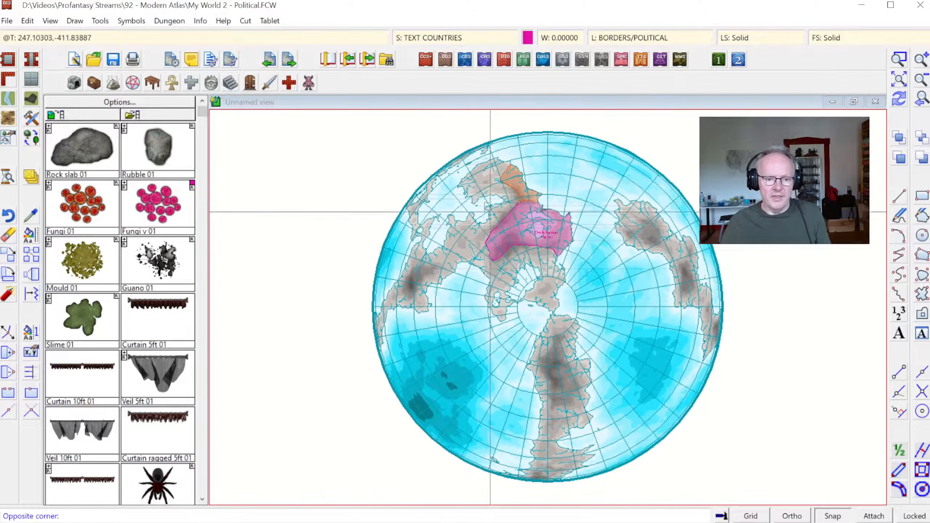
left_click(590, 276)
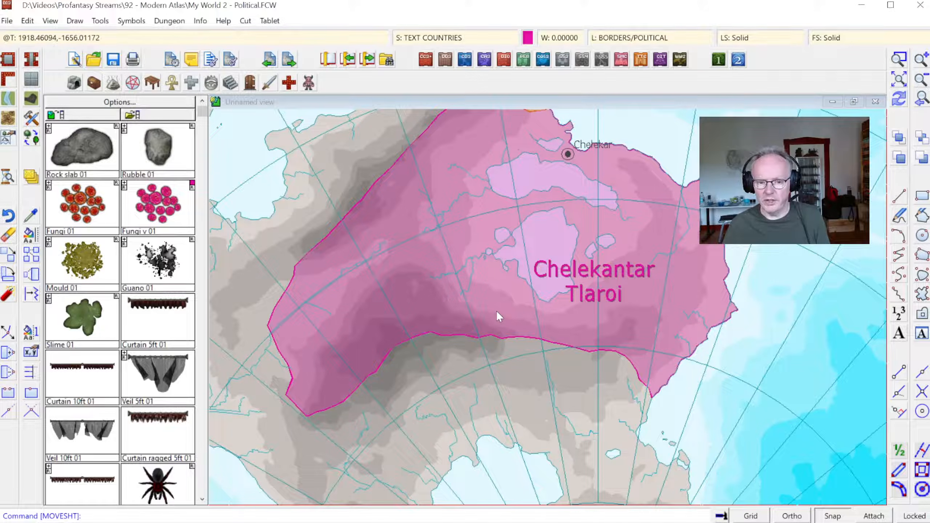
left_click(897, 83)
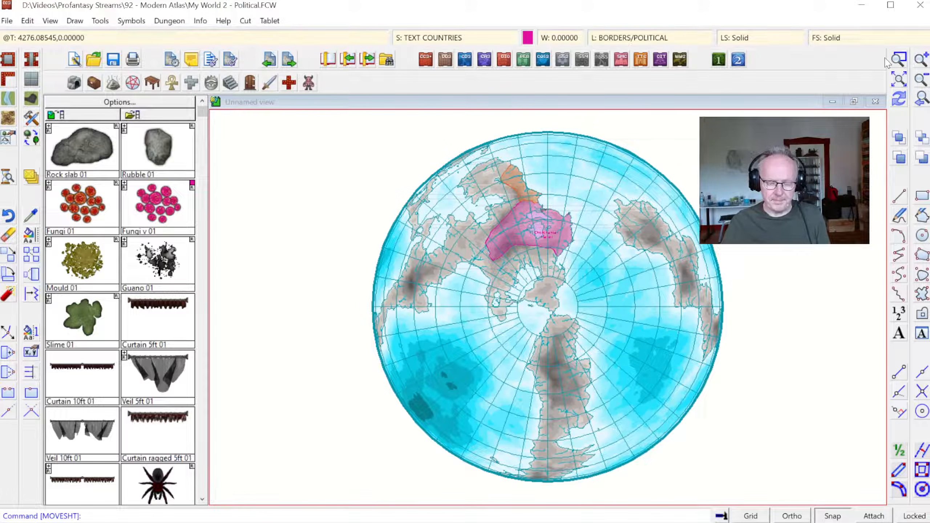
- Open the drawing world_dos.FCW from the Jhendor\World folder within Eigene Karten in the Dokumente library
left_click(94, 60)
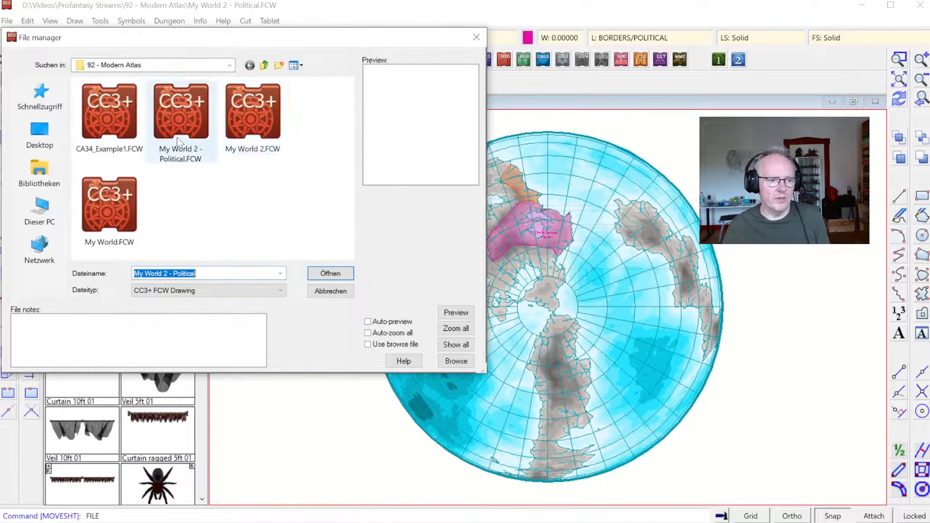
left_click(48, 188)
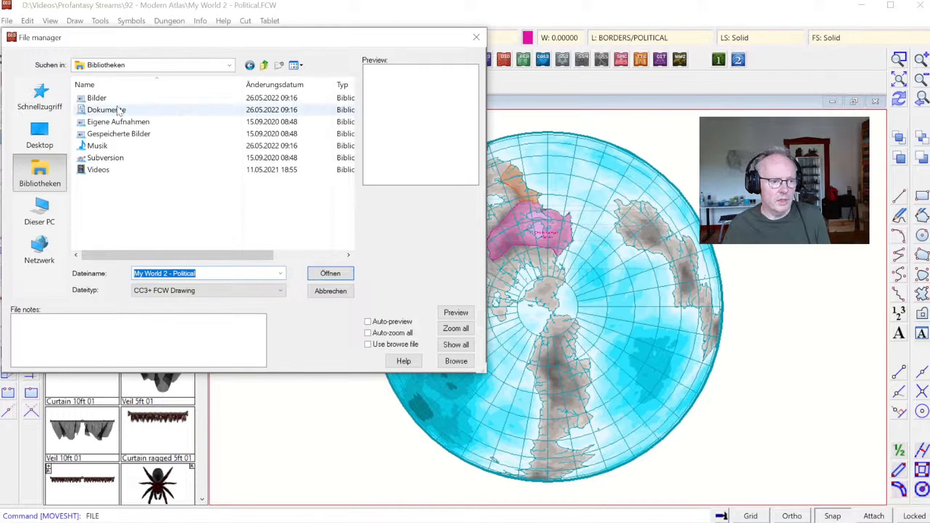
double_click(118, 110)
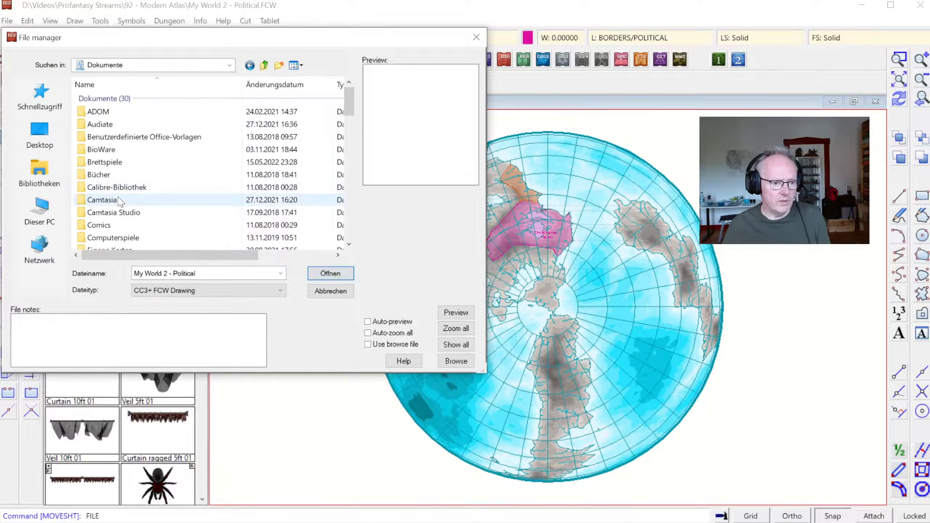
scroll(121, 202, "down", 4)
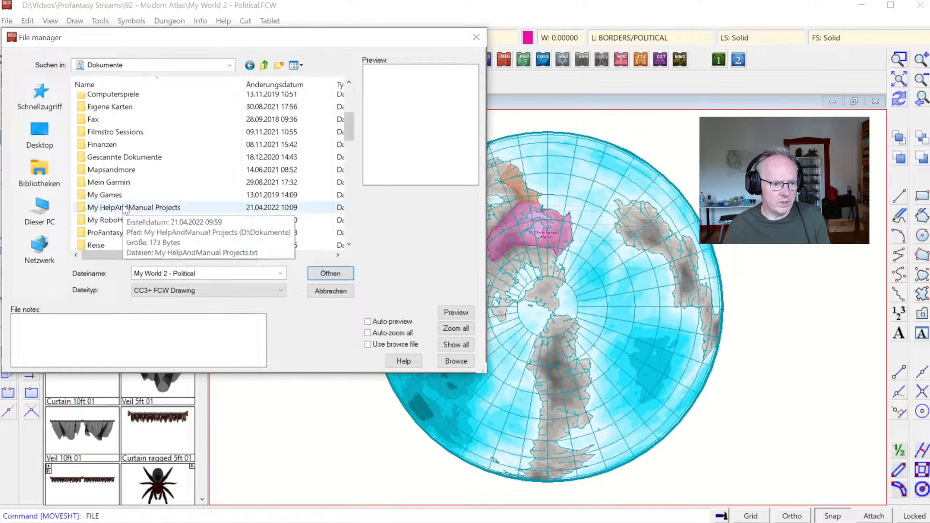
double_click(127, 106)
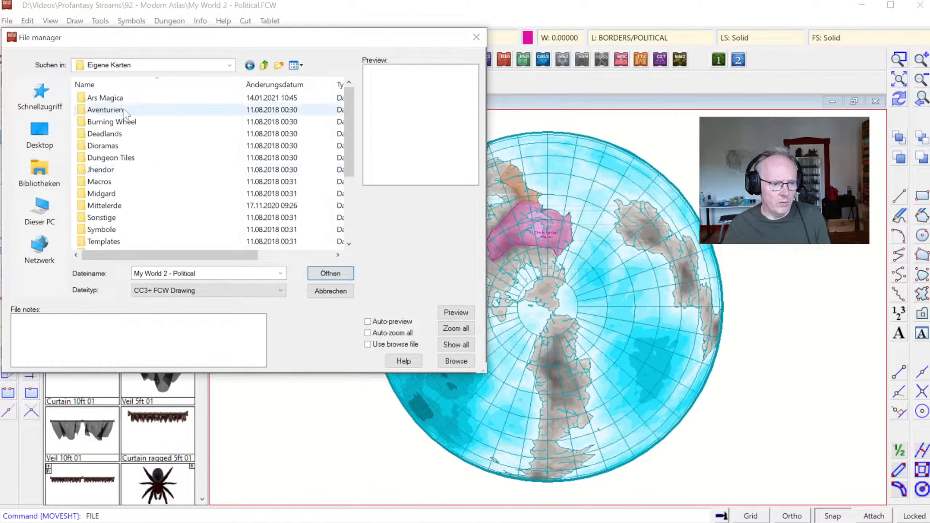
scroll(145, 185, "down", 3)
scroll(116, 132, "up", 3)
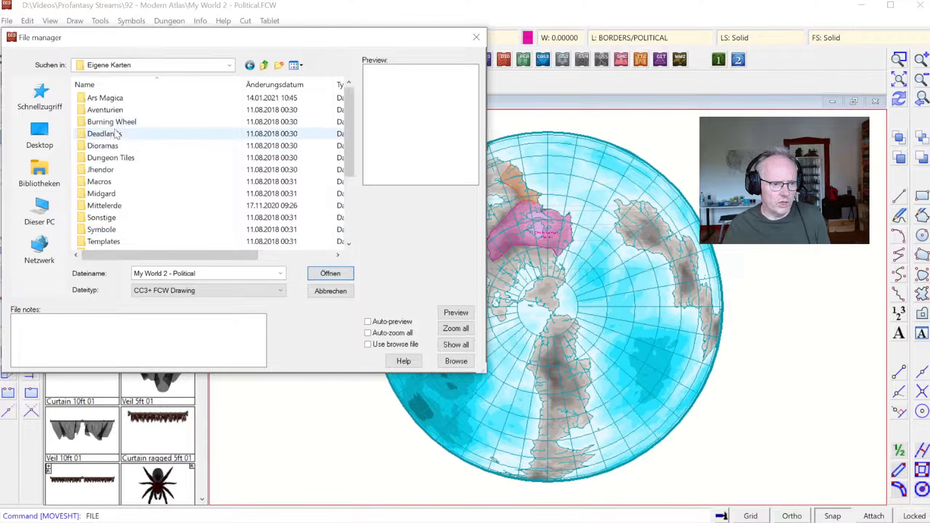
double_click(104, 170)
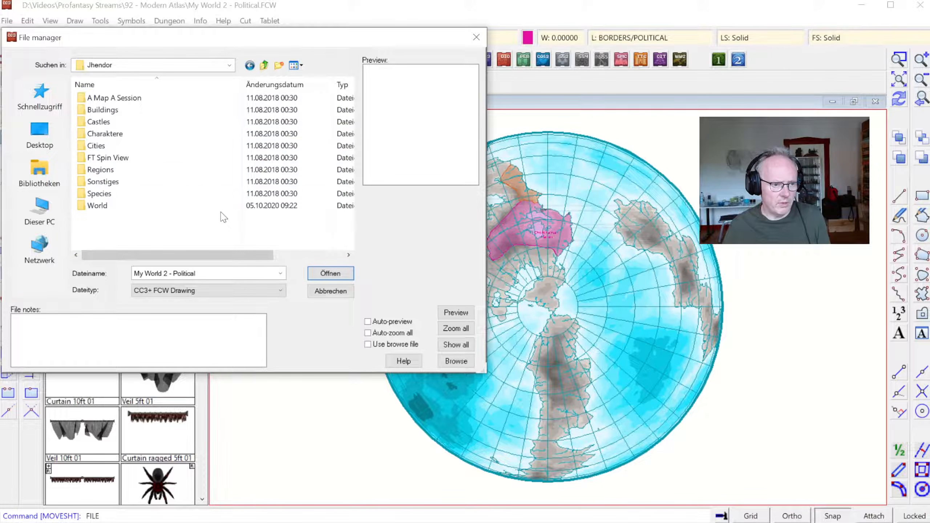
double_click(108, 207)
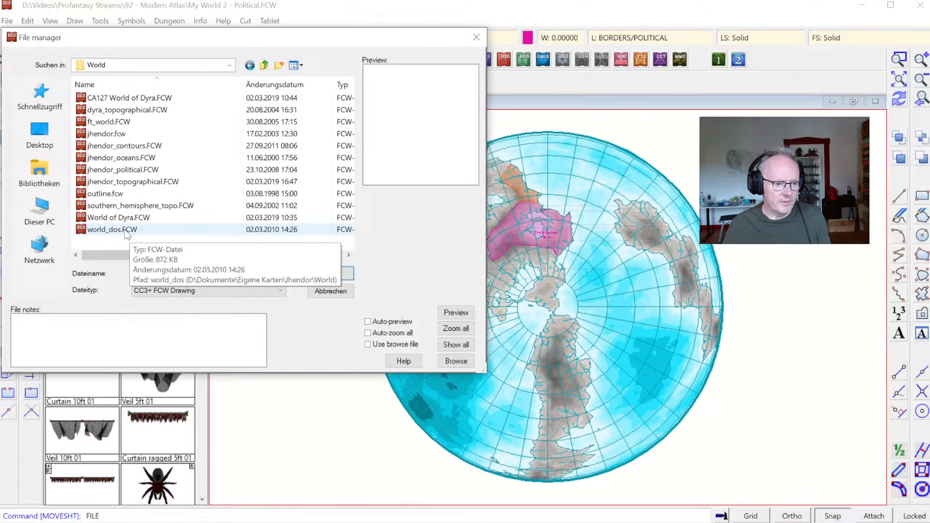
double_click(111, 229)
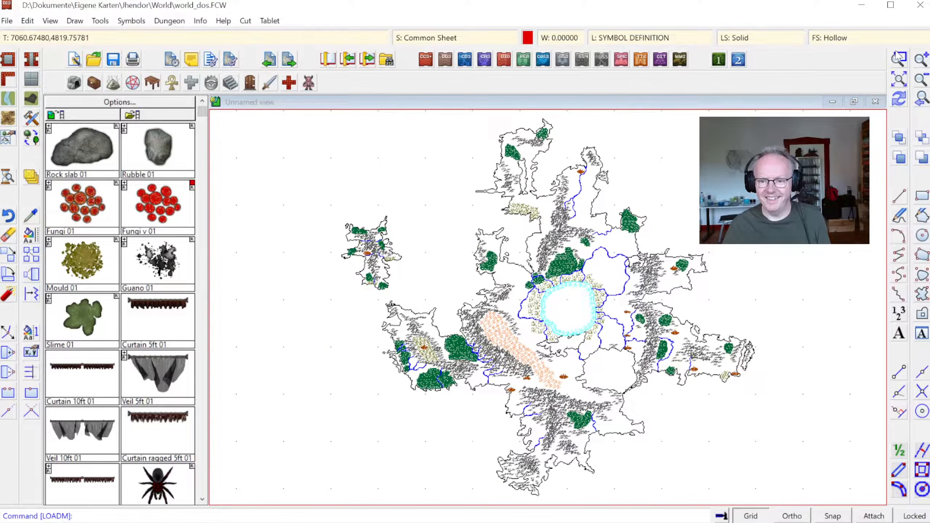
- Examine the forest symbols and river lines west of the central lake close up
left_click(898, 58)
left_click(457, 226)
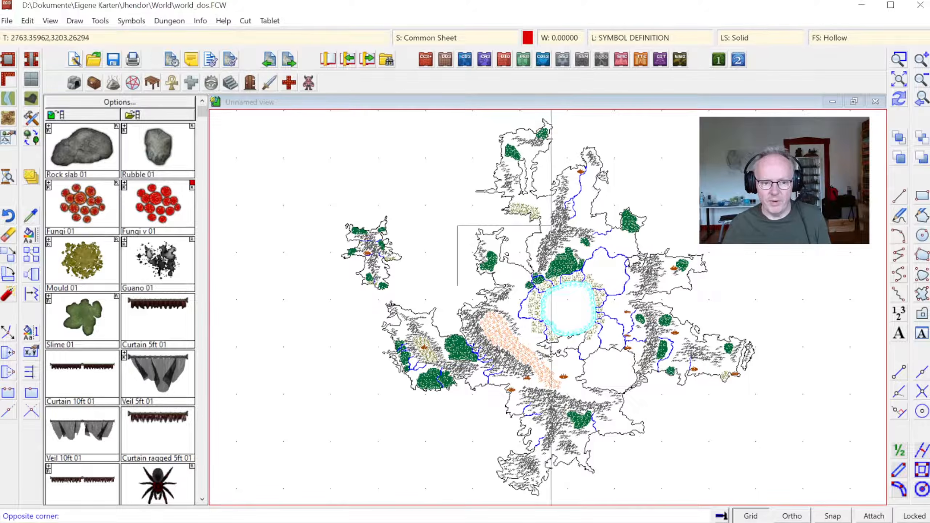
left_click(589, 304)
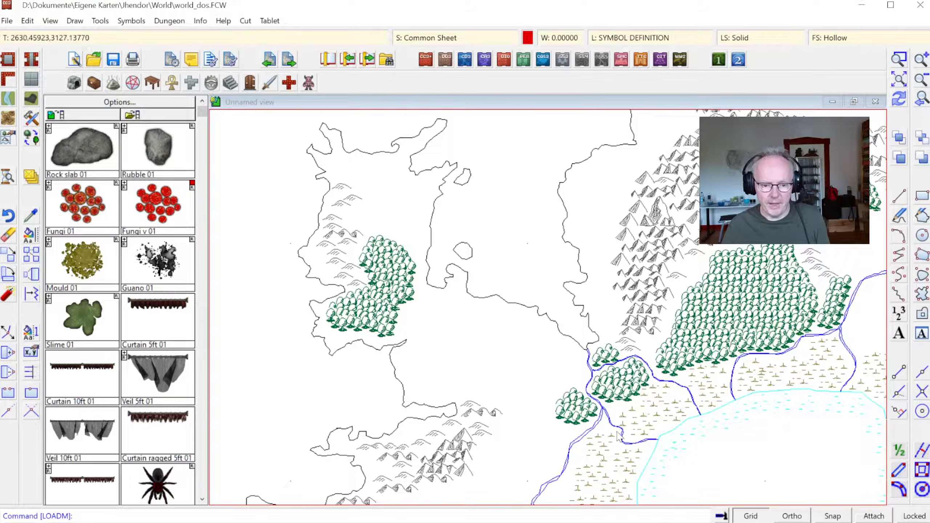
left_click(899, 60)
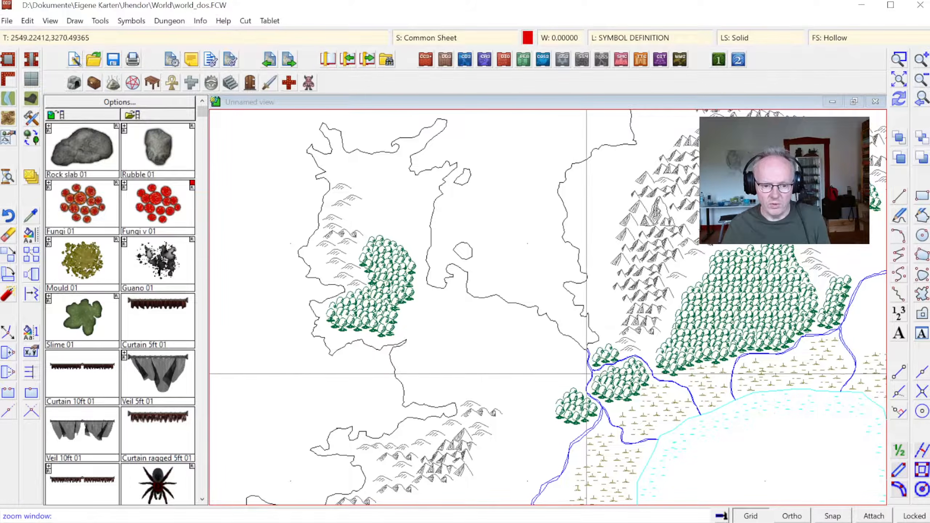
left_click(590, 389)
left_click(628, 403)
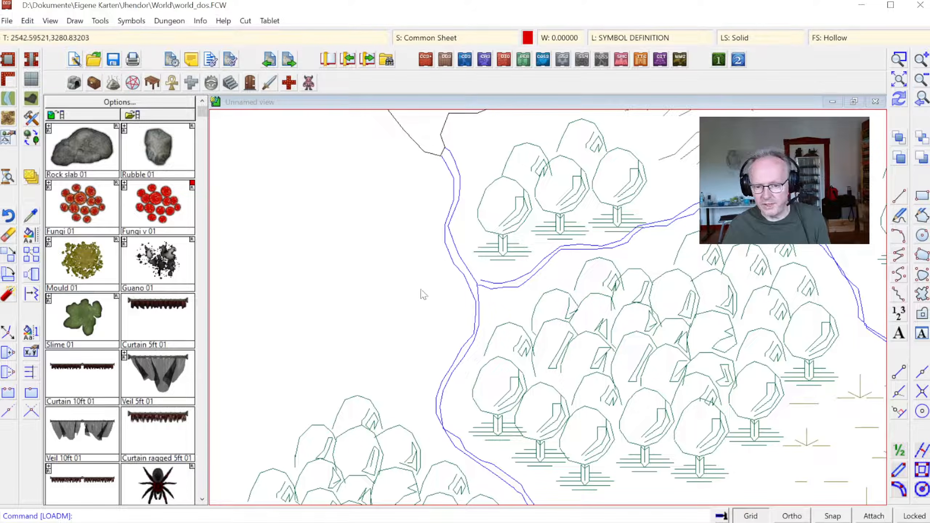
left_click(920, 100)
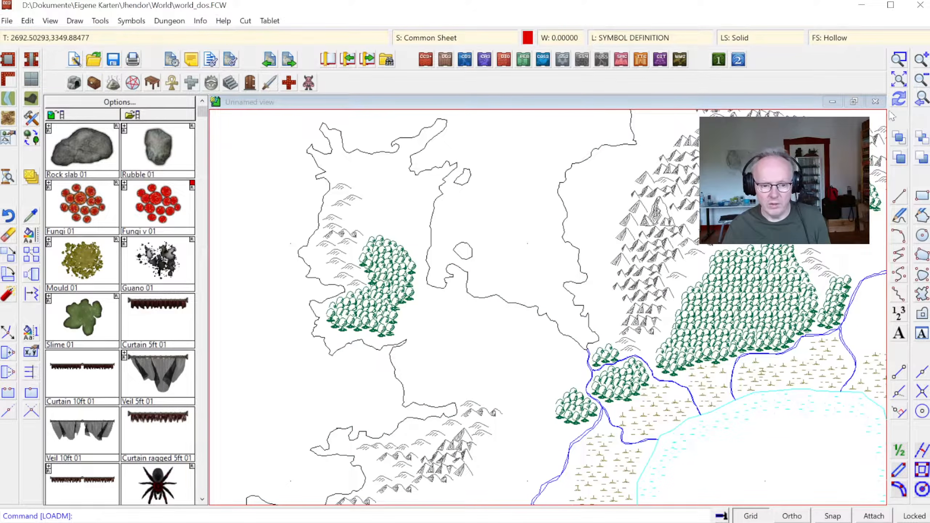
- Examine the mountain symbols northwest of the large forest close up, and return to the whole map
left_click(899, 58)
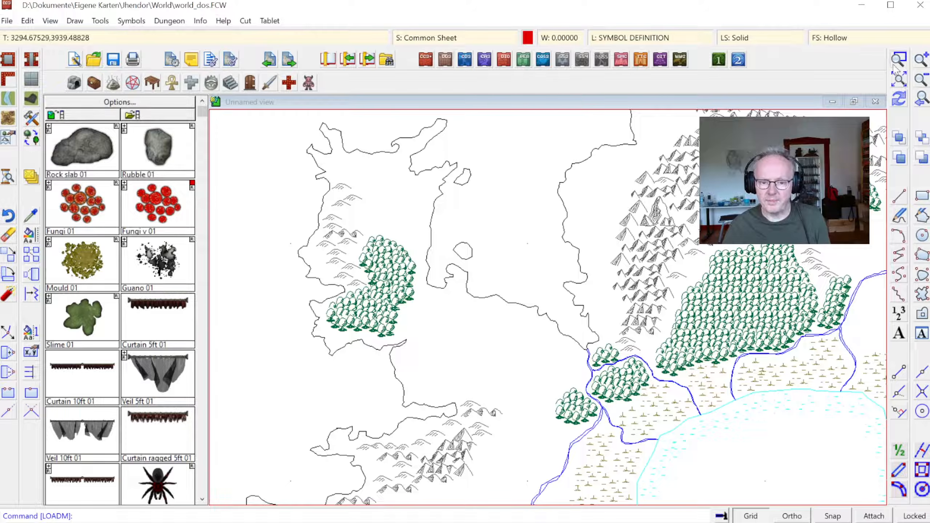
left_click(611, 204)
left_click(663, 255)
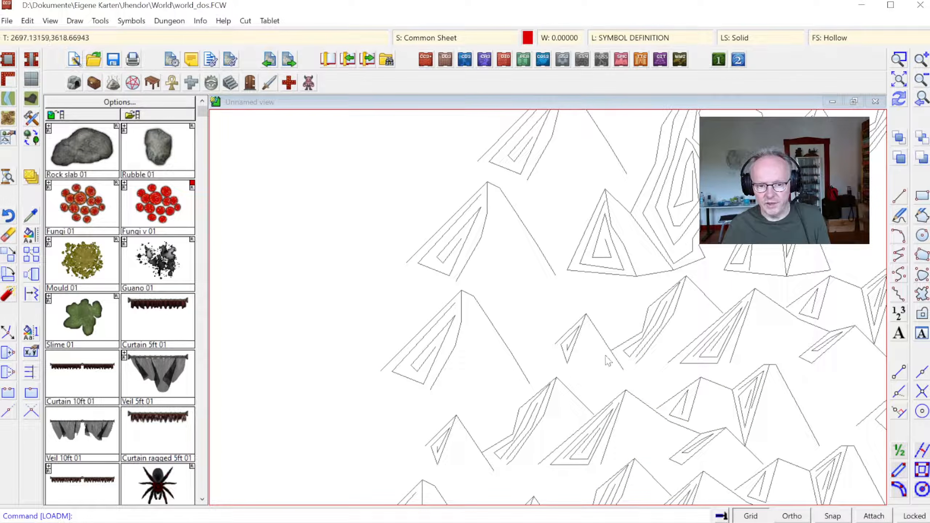
left_click(921, 101)
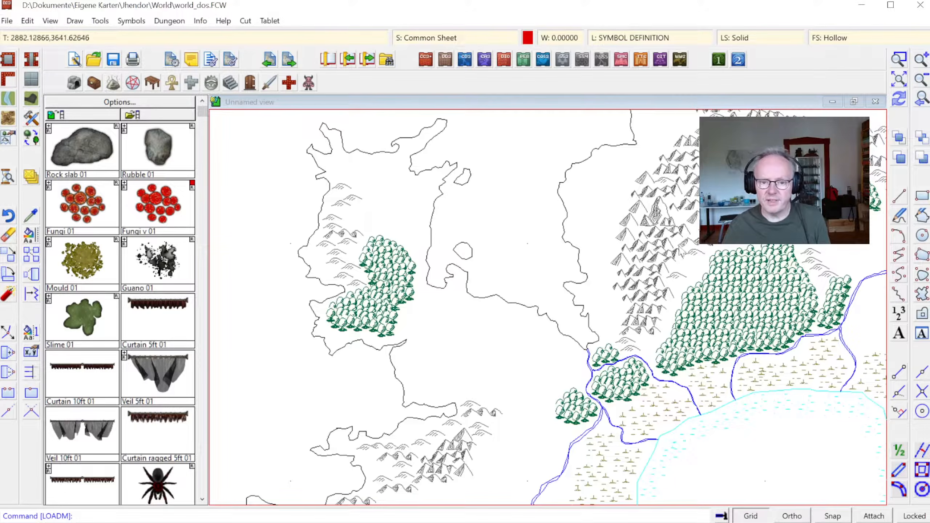
left_click(898, 80)
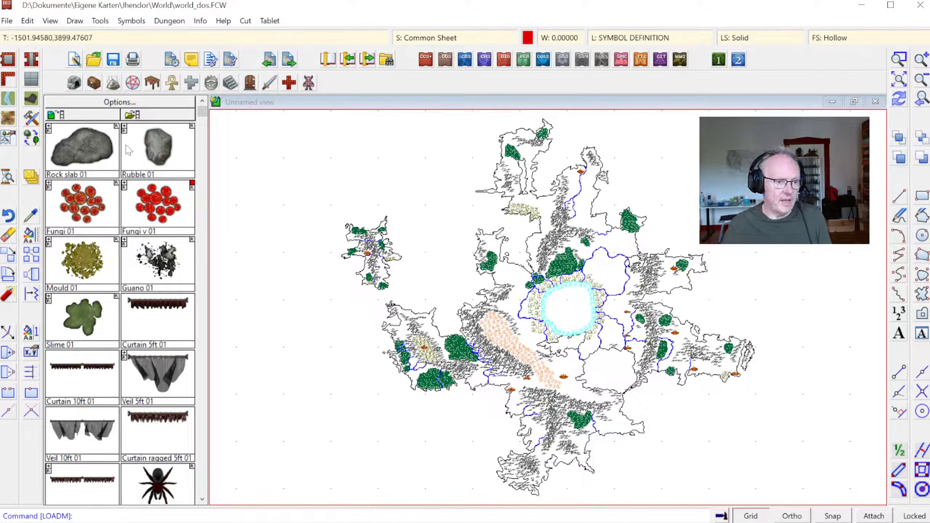
- Open jhendor.fcw without saving the current map, and examine the Jhendor continent around the Realm of the Ice King close up
left_click(96, 62)
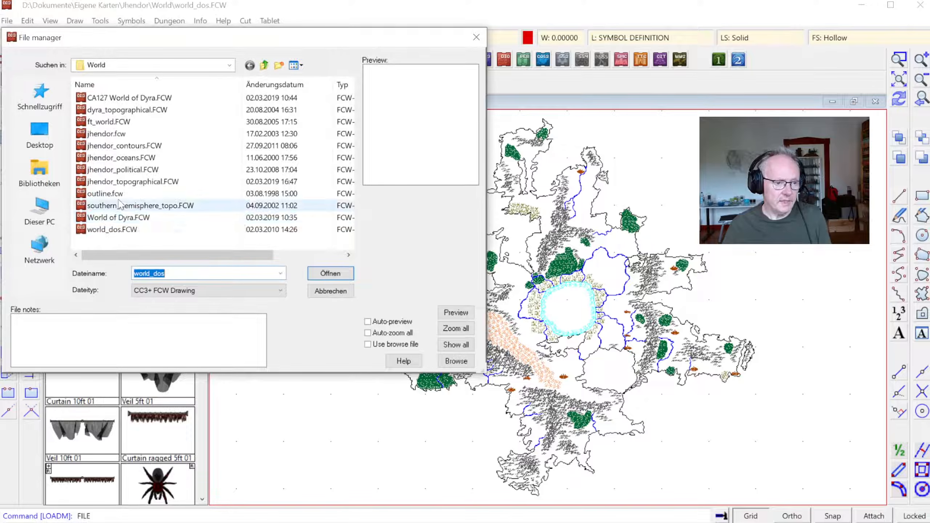
left_click(121, 135)
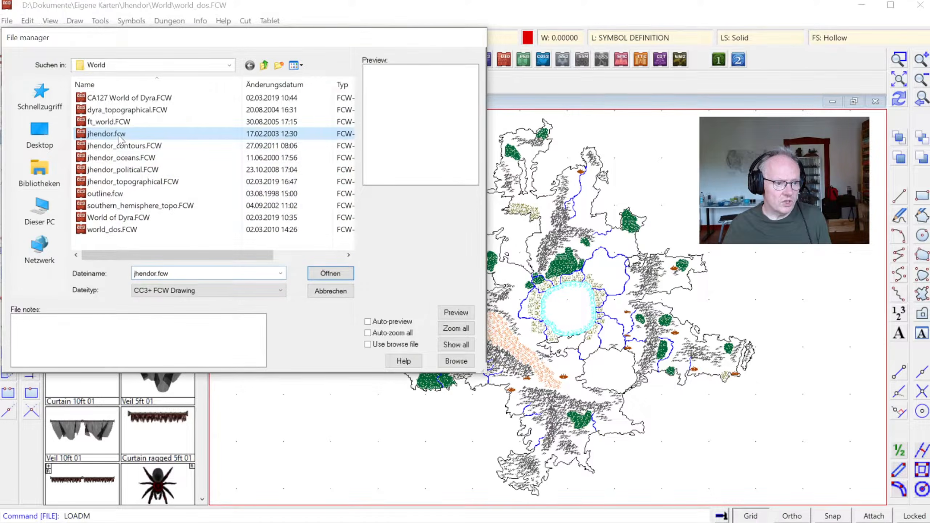
double_click(119, 135)
key("n")
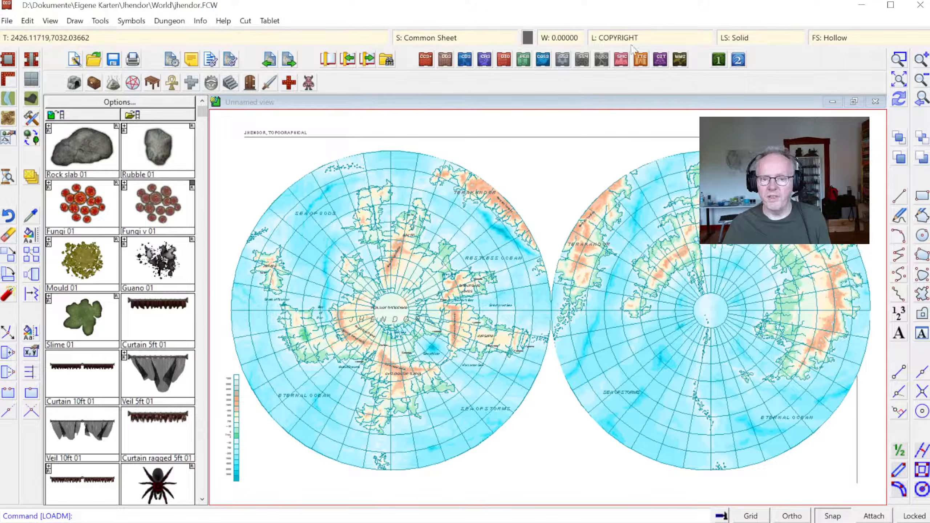
left_click(898, 59)
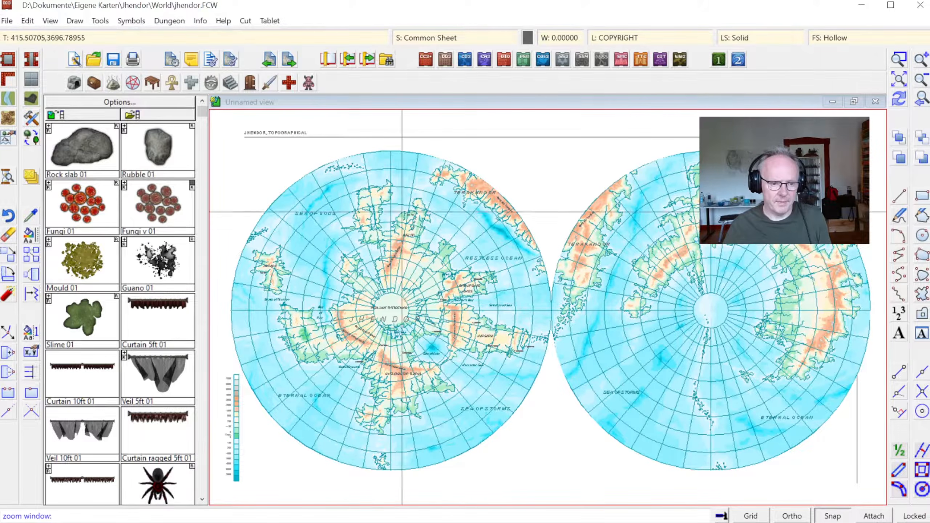
left_click(314, 226)
left_click(483, 340)
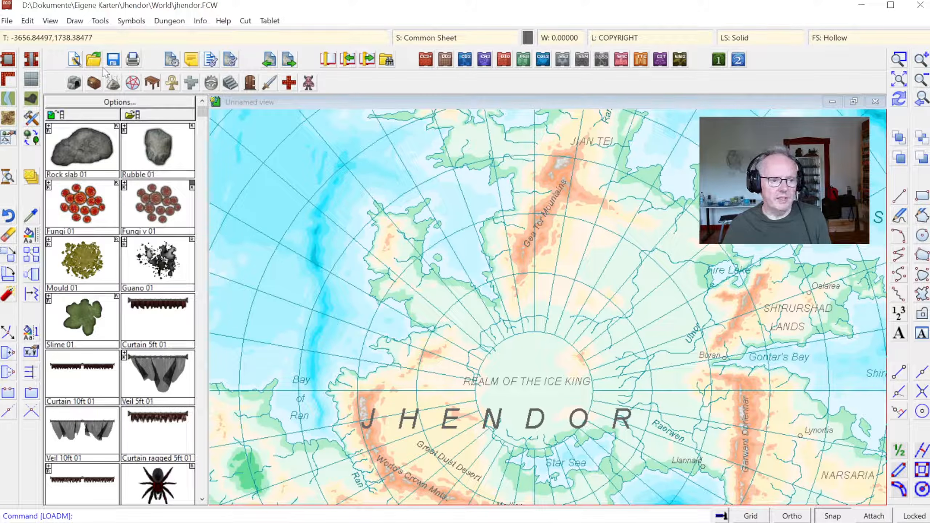
- Open dyra_topographical.FCW, examine the area around Narsaria and the Narsarian Sea close up, and return to the whole map
left_click(94, 59)
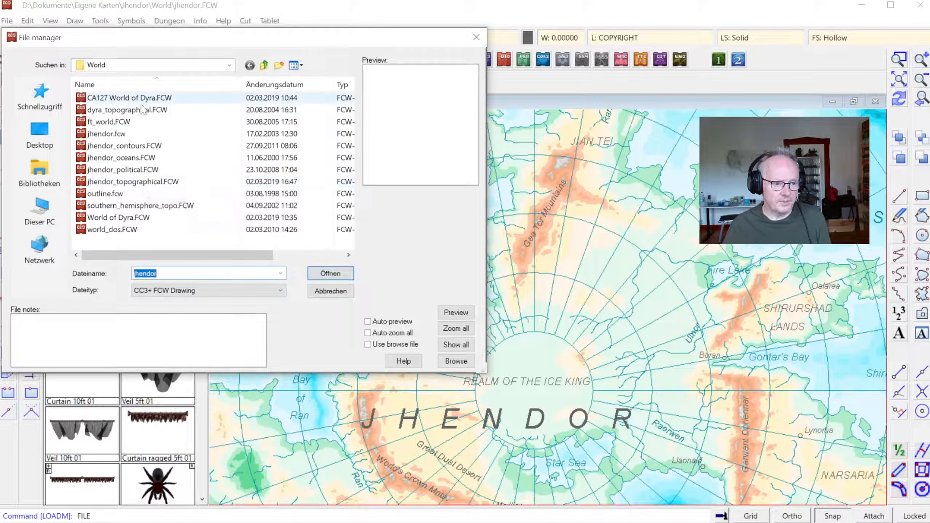
double_click(127, 110)
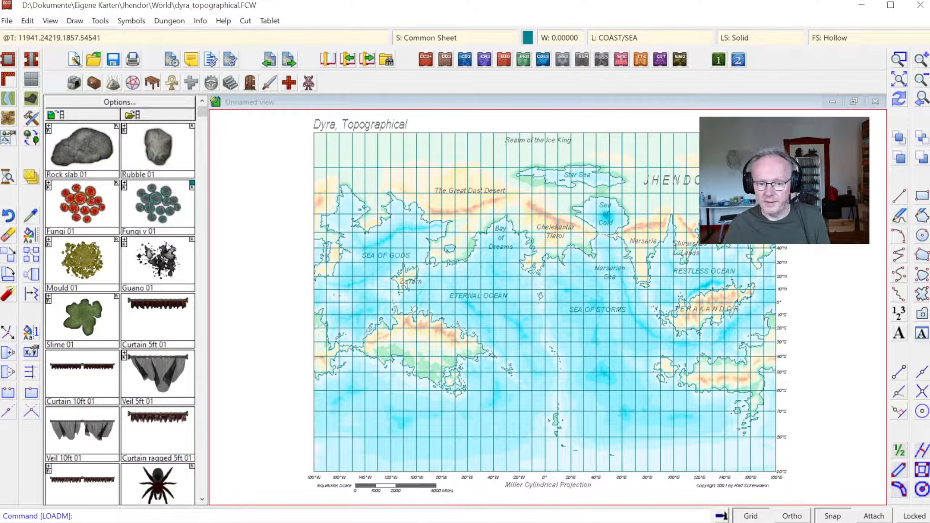
left_click(900, 62)
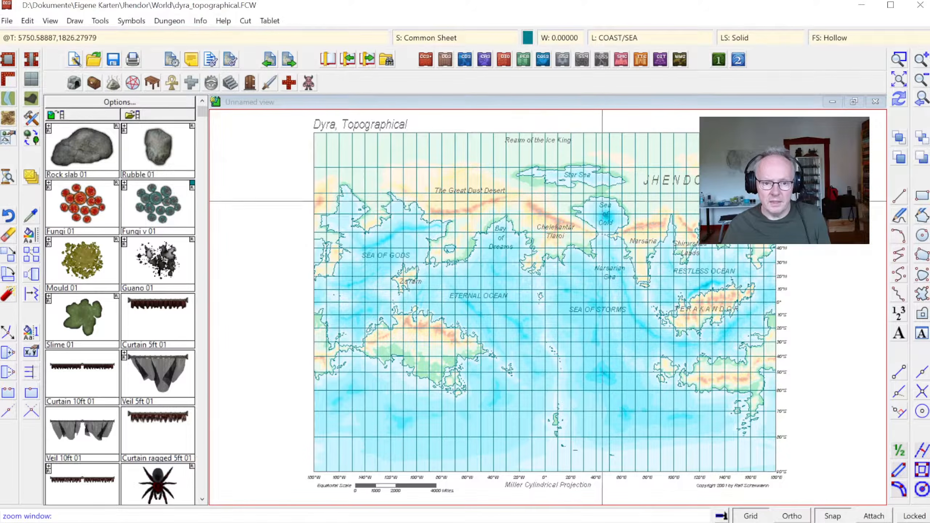
left_click(575, 204)
left_click(701, 296)
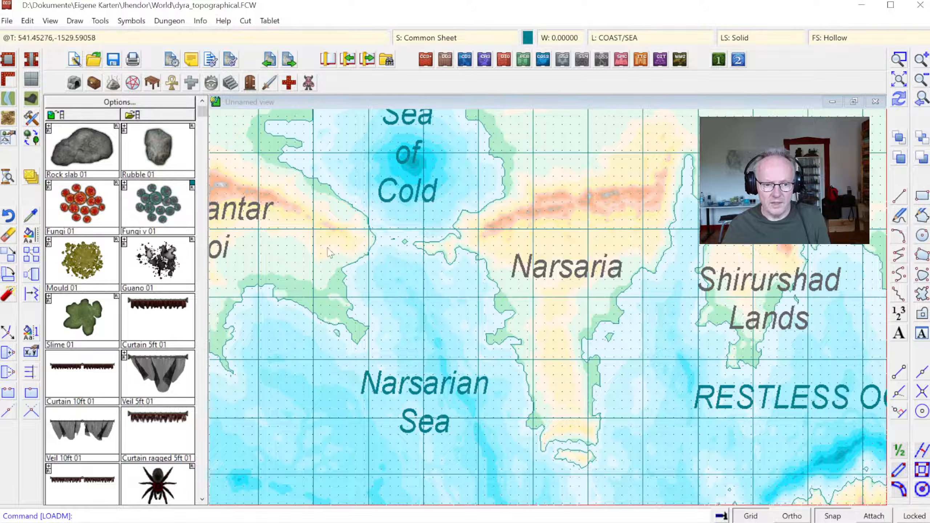
left_click(898, 79)
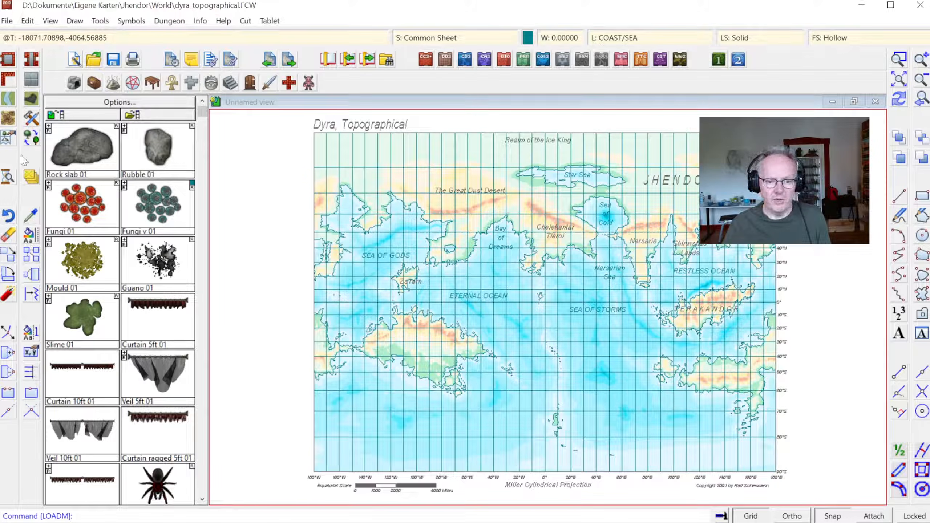
- Open jhendor_oceans.FCW from the same folder without saving changes to dyra_topographical.FCW
left_click(94, 60)
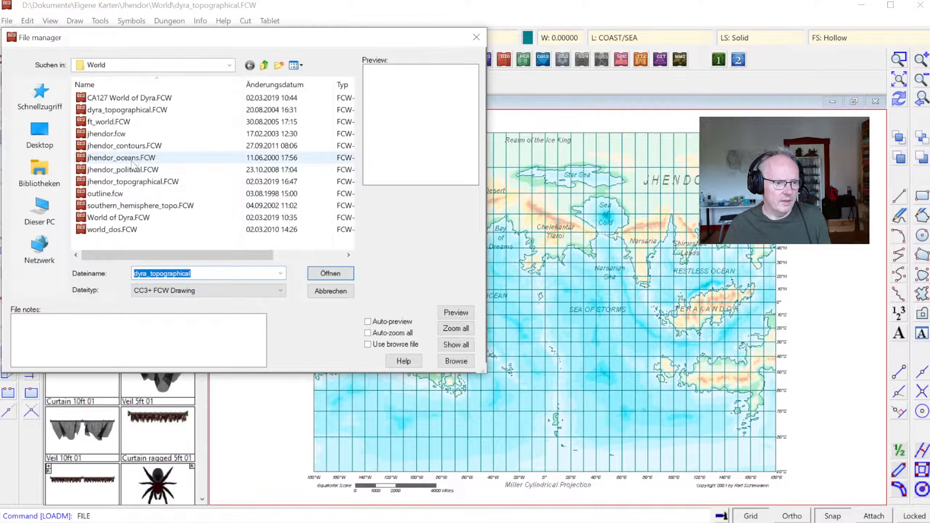
left_click(132, 159)
double_click(129, 157)
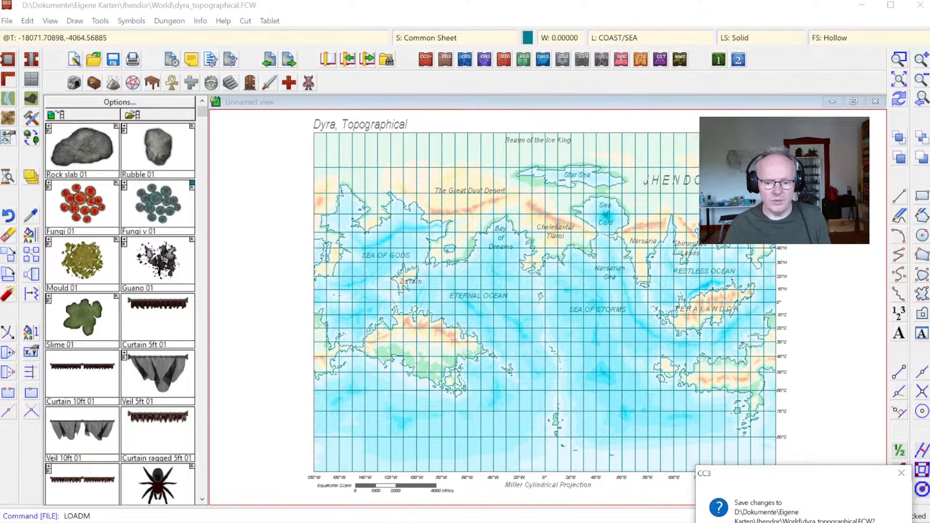
left_click(828, 522)
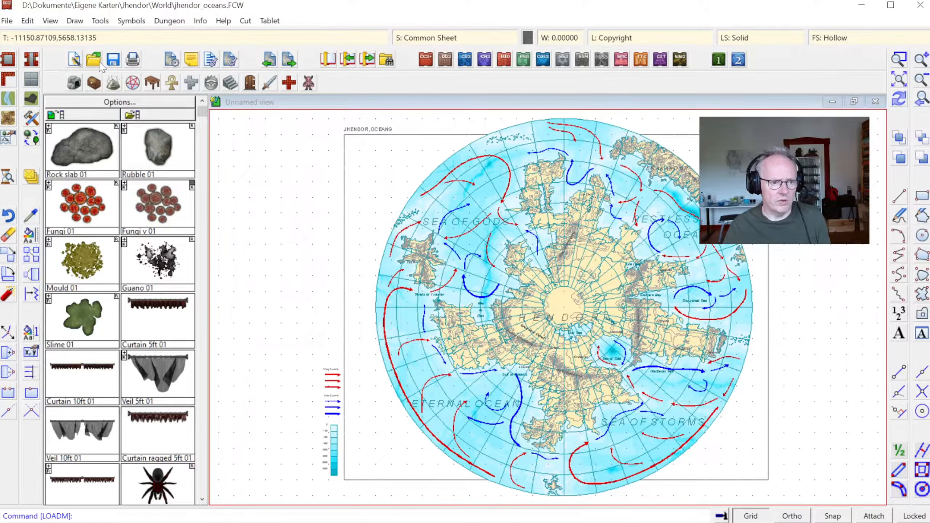
- Open jhendor_political.FCW and examine the countries between the Realm of the Ice King and Narsaria close up
left_click(98, 62)
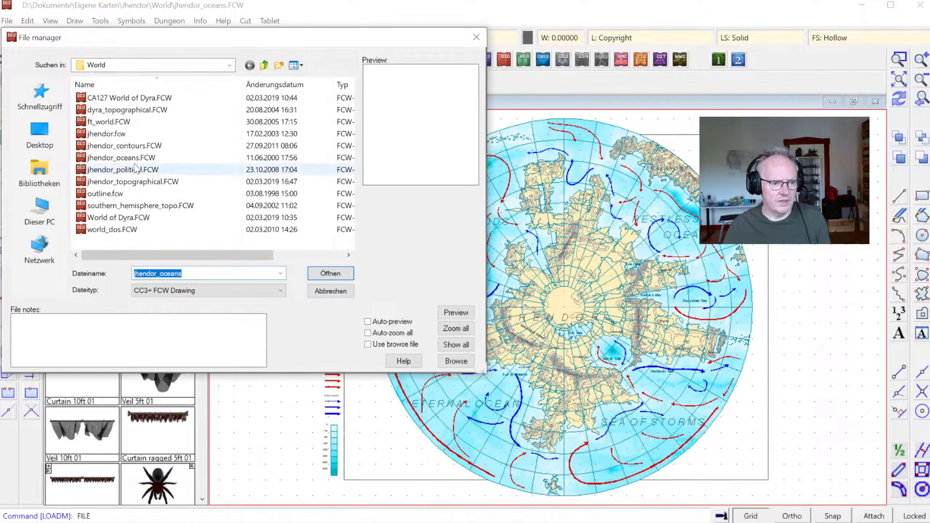
double_click(133, 172)
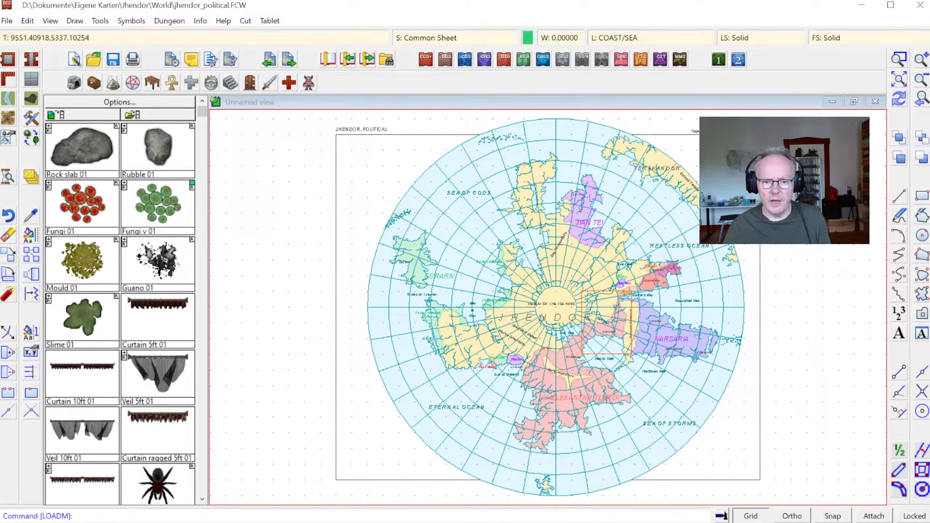
left_click(899, 60)
left_click(539, 233)
left_click(666, 393)
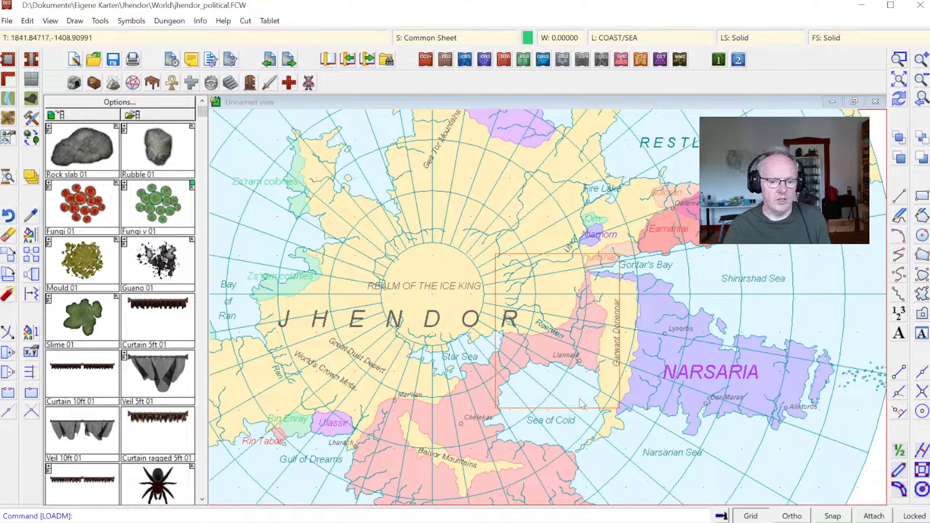
- Open CA127 World of Dyra.FCW and examine the part of the western hemisphere around the Restless Ocean close up
left_click(98, 65)
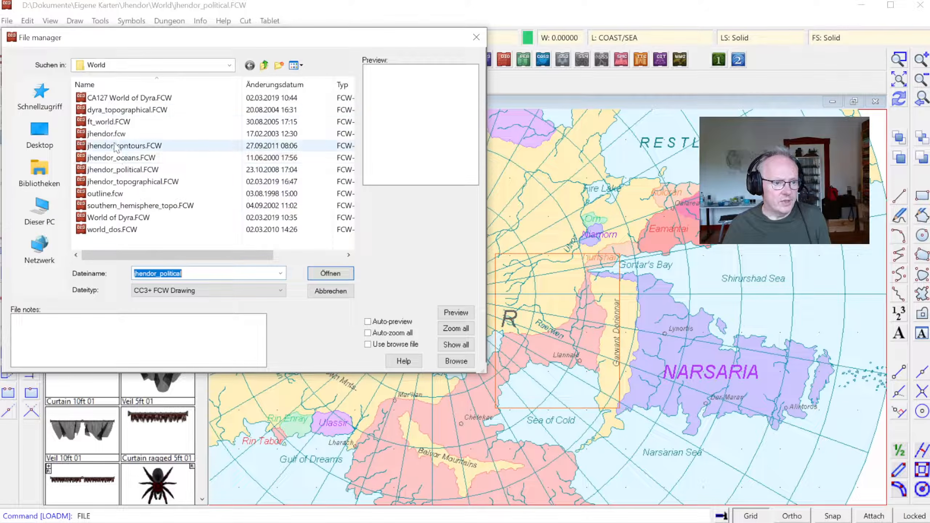
double_click(126, 97)
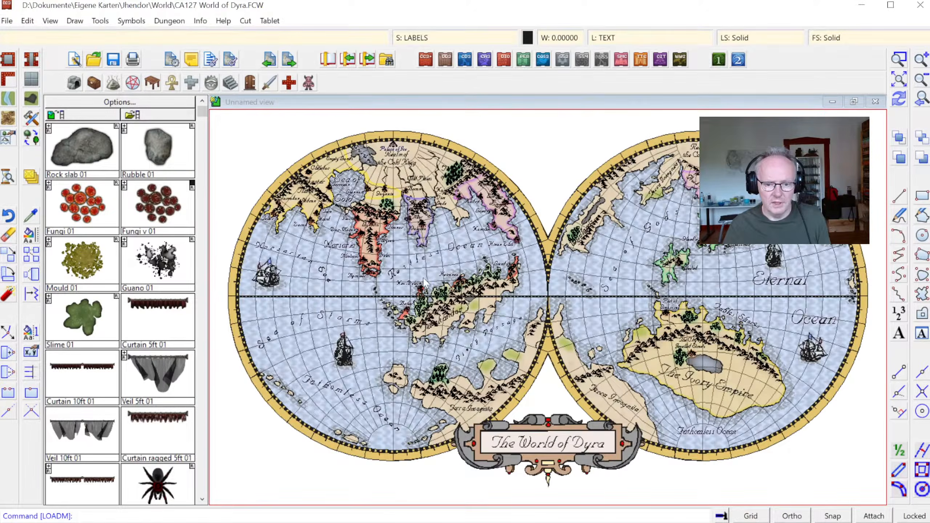
left_click(898, 58)
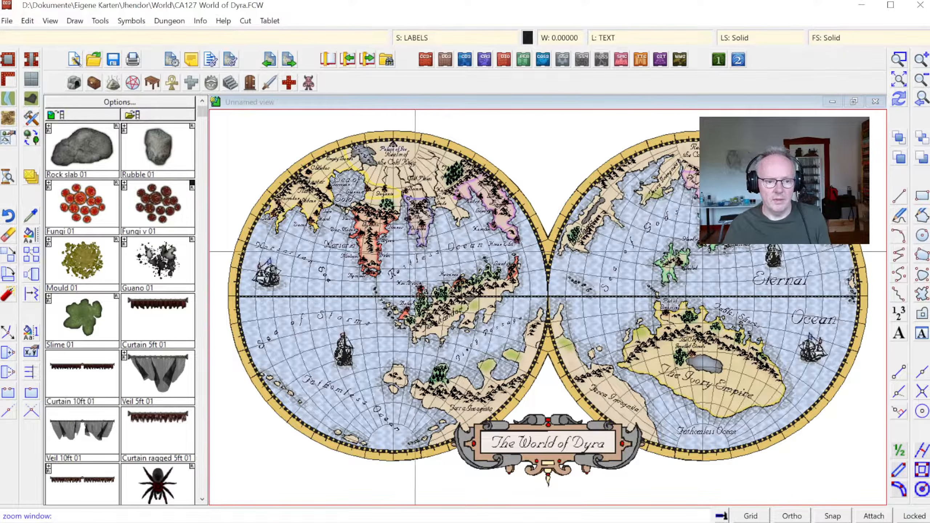
left_click(301, 203)
left_click(455, 322)
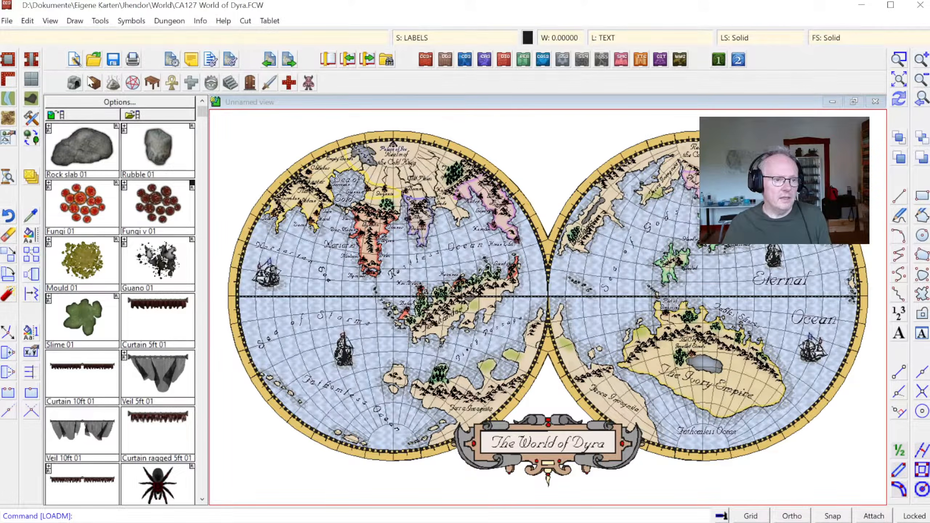
left_click(93, 59)
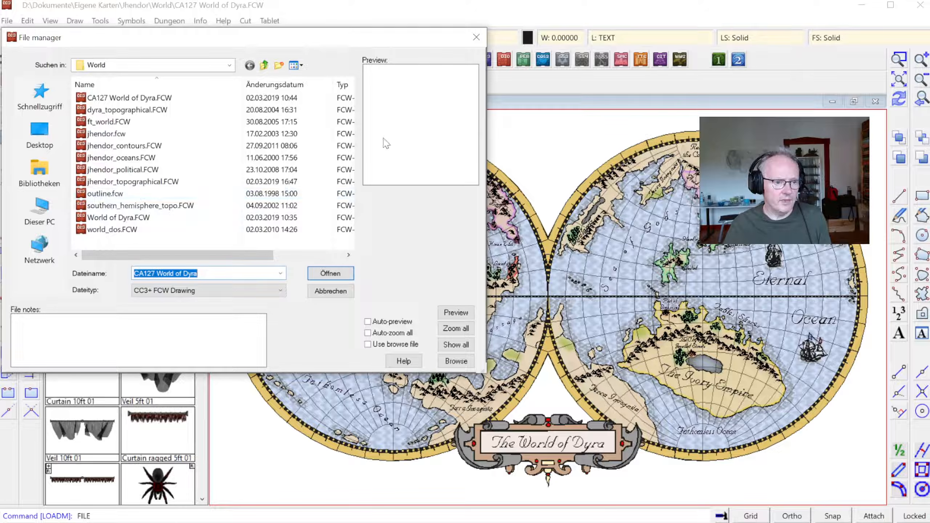
left_click(331, 291)
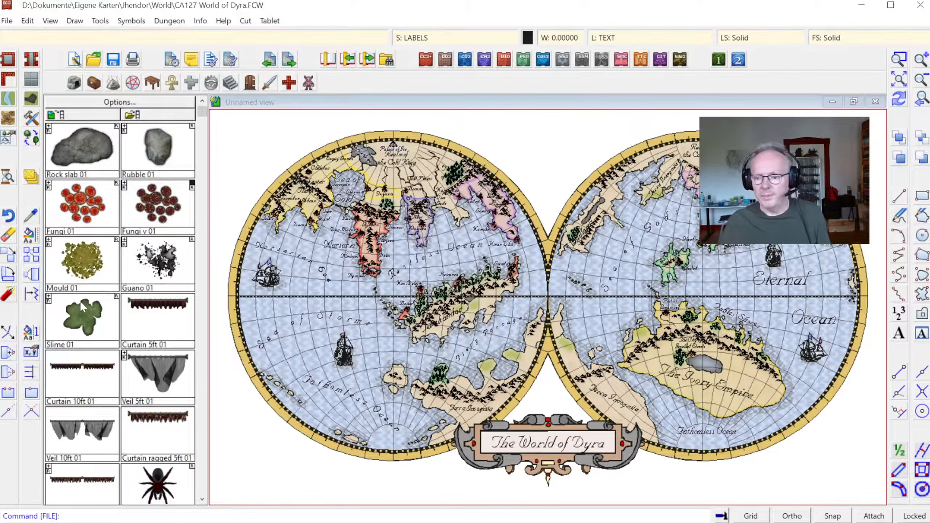